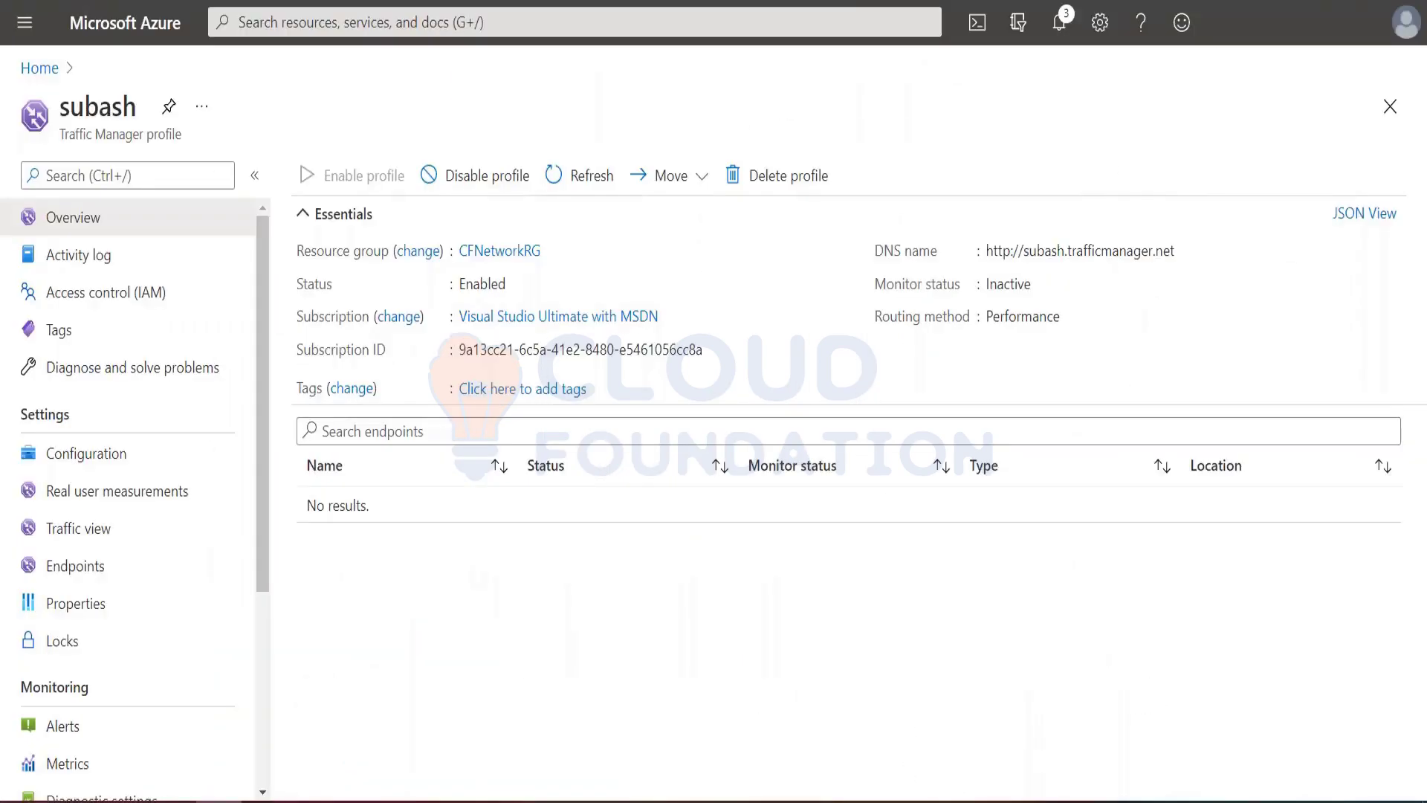
Open the Azure documentation at docs.microsoft.com/en-us/azure/ in a new browser tab.
{"action": "key", "text": "ctrl+t"}
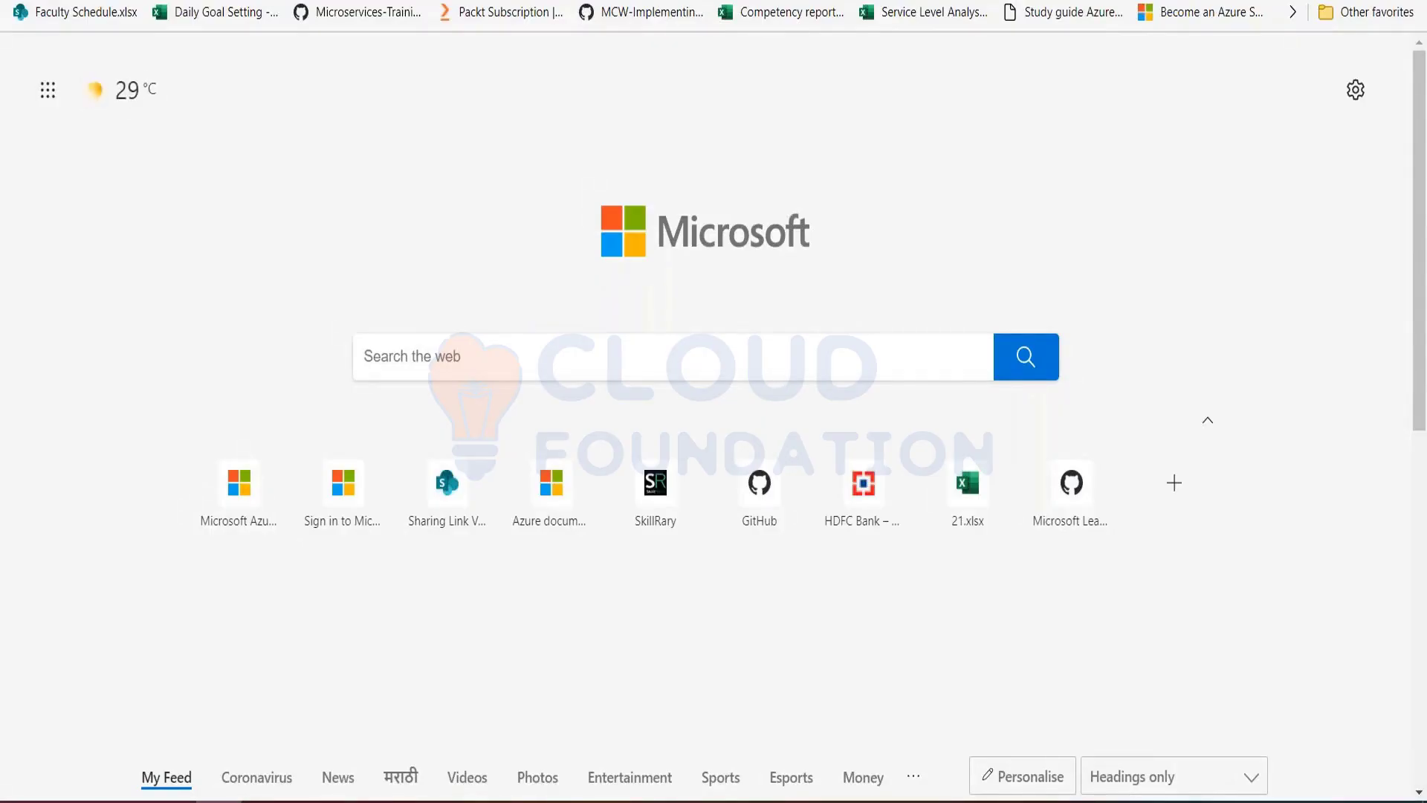
{"action": "type", "text": "docs.microsoft.com/en-us/azure/"}
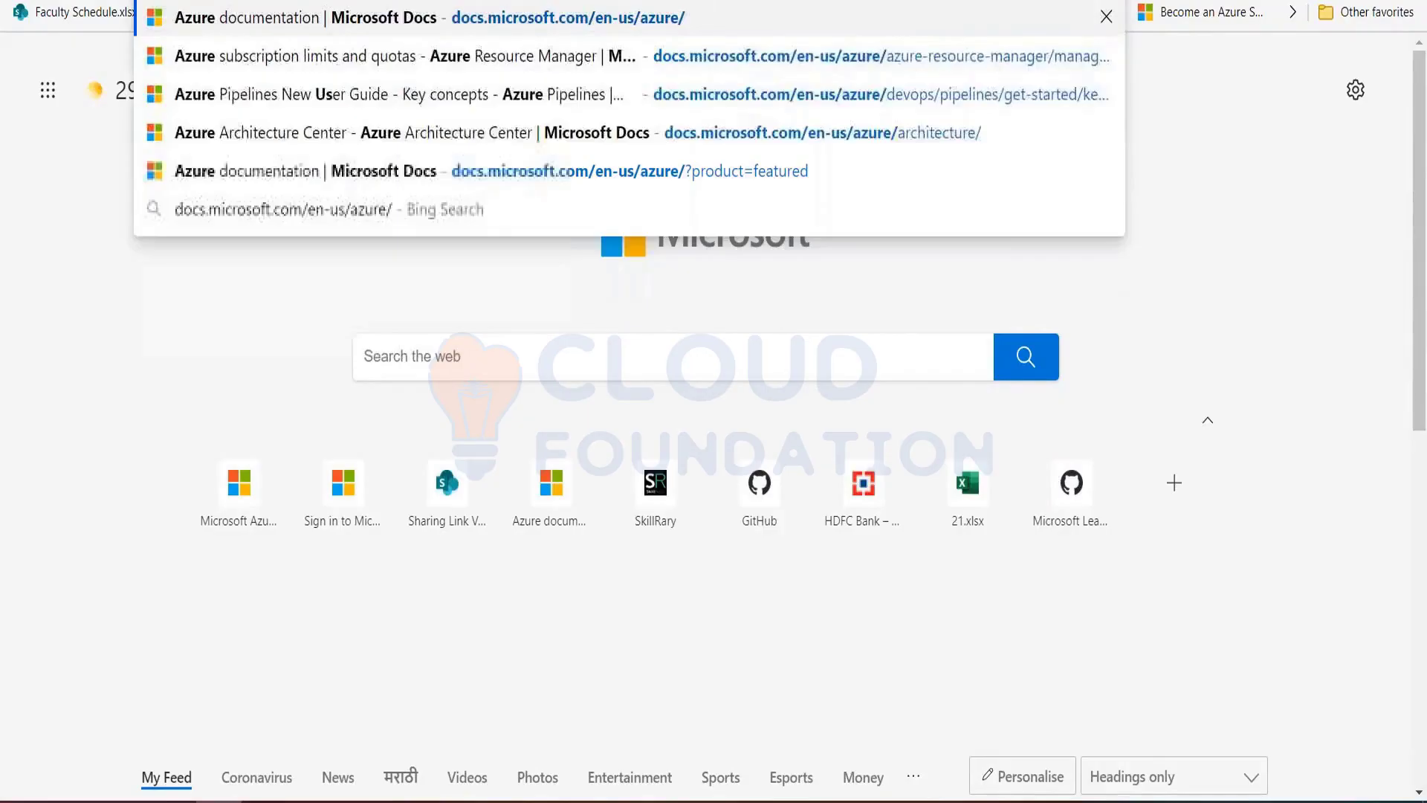
{"action": "key", "text": "Return"}
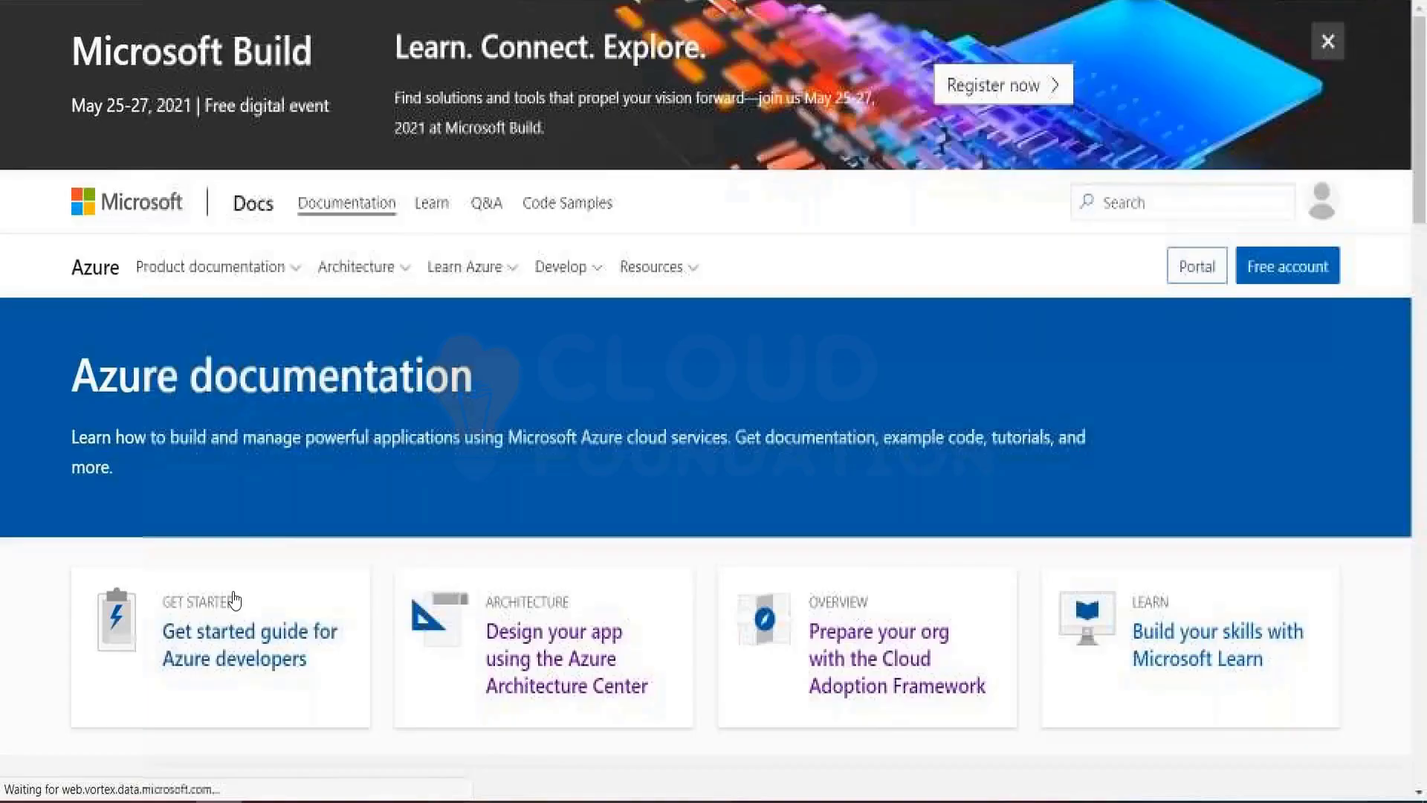
Filter the Azure products to the Networking category and open the Azure Firewall documentation.
{"action": "scroll", "coordinate": [232, 595], "scroll_direction": "down", "scroll_amount": 5}
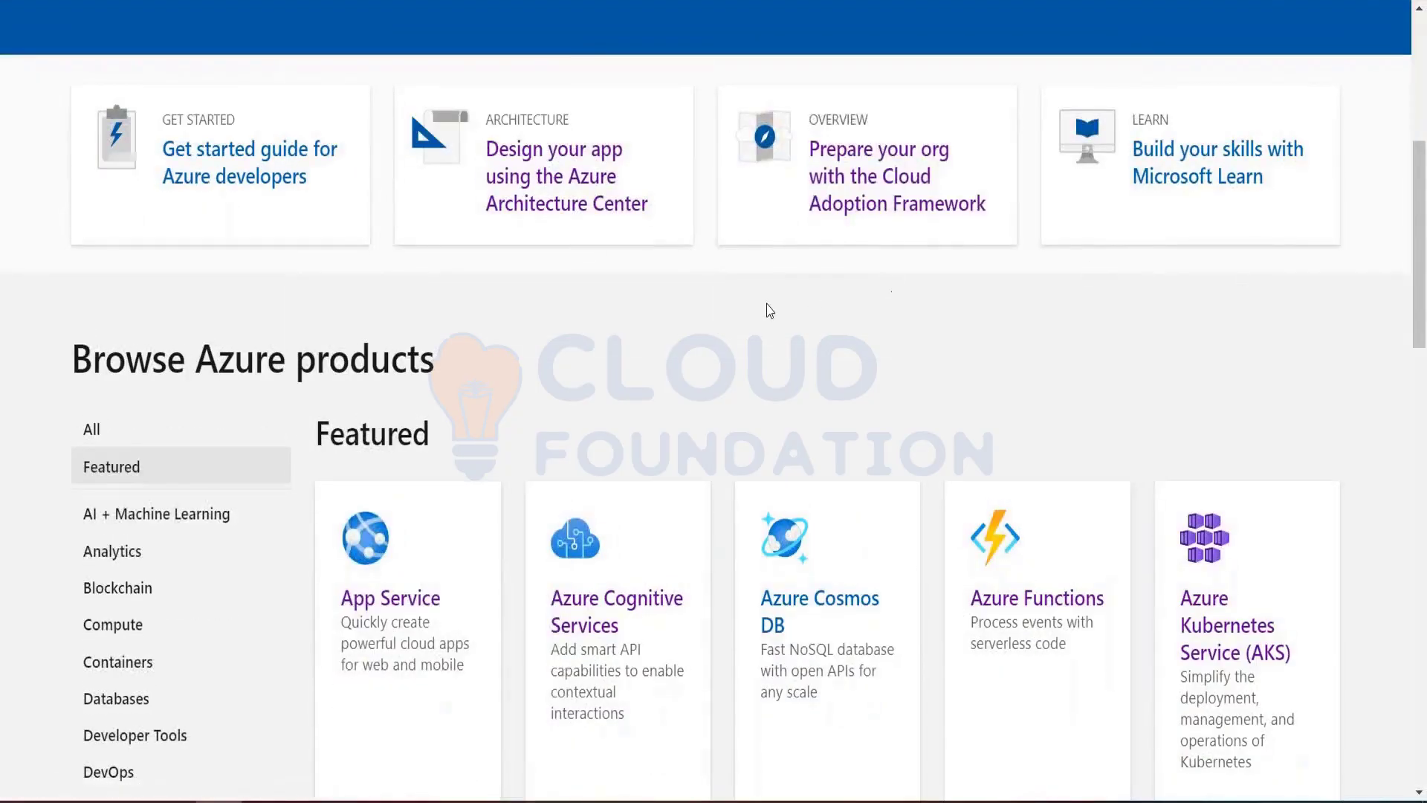
{"action": "scroll", "coordinate": [745, 391], "scroll_direction": "down", "scroll_amount": 3}
{"action": "scroll", "coordinate": [669, 379], "scroll_direction": "down", "scroll_amount": 2}
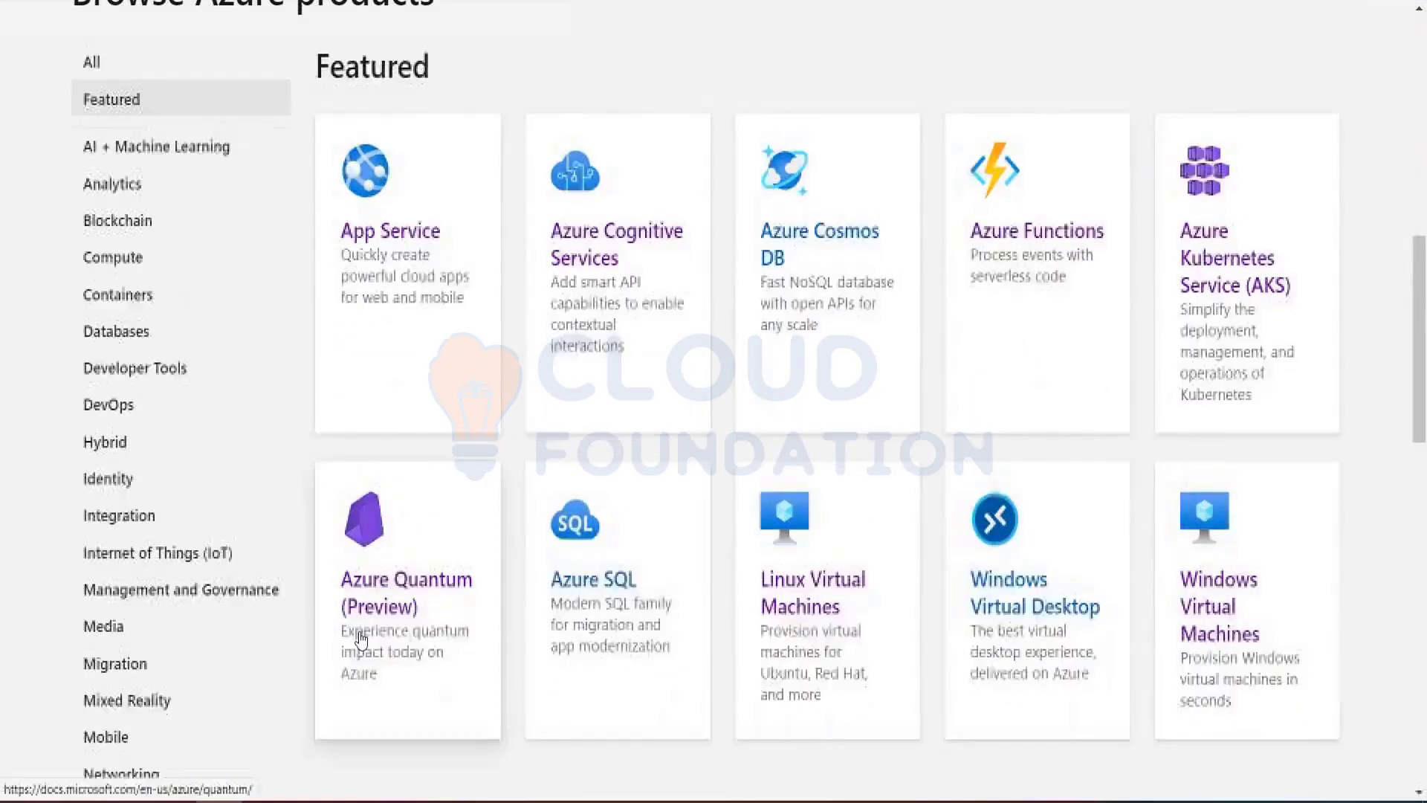
{"action": "scroll", "coordinate": [207, 615], "scroll_direction": "down", "scroll_amount": 3}
{"action": "left_click", "coordinate": [154, 548]}
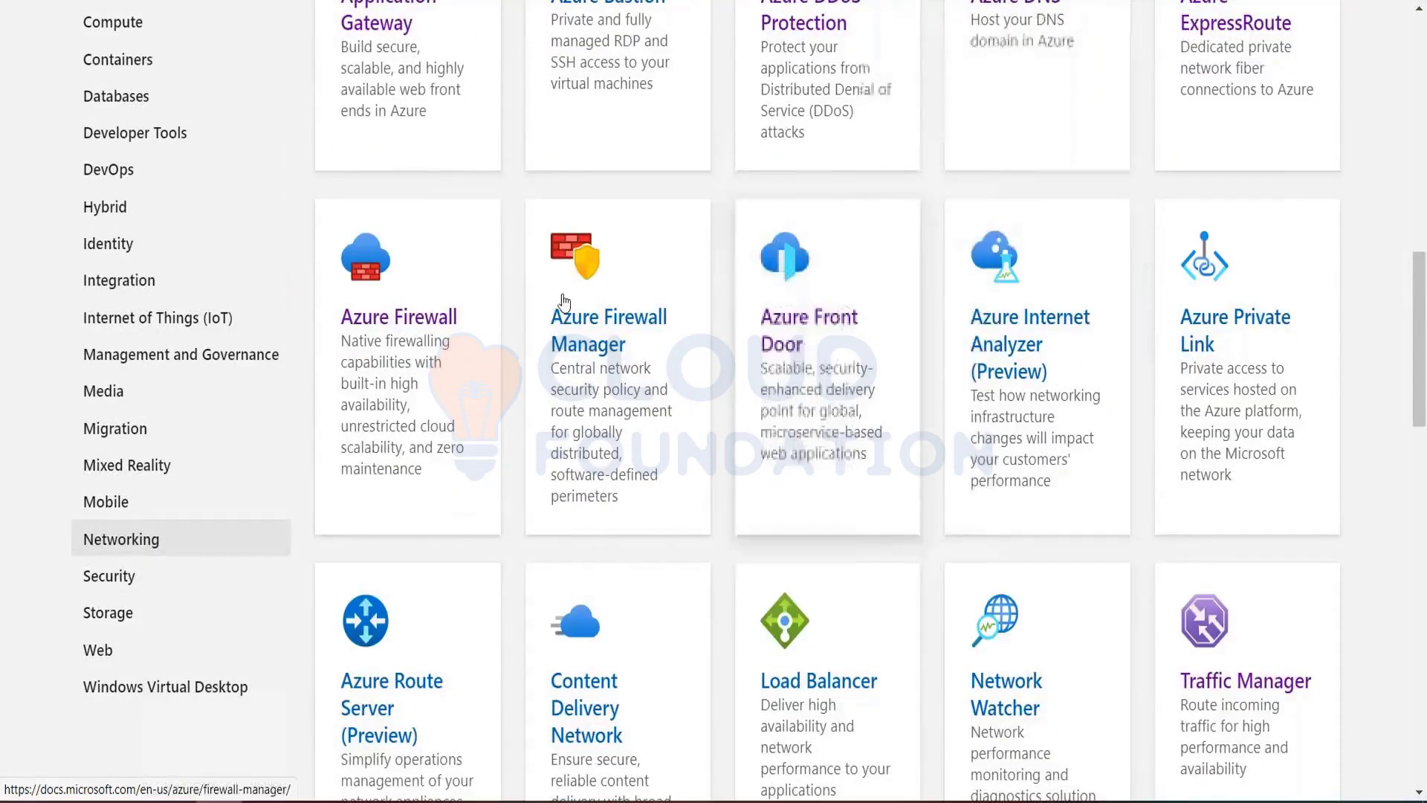
{"action": "left_click", "coordinate": [395, 324]}
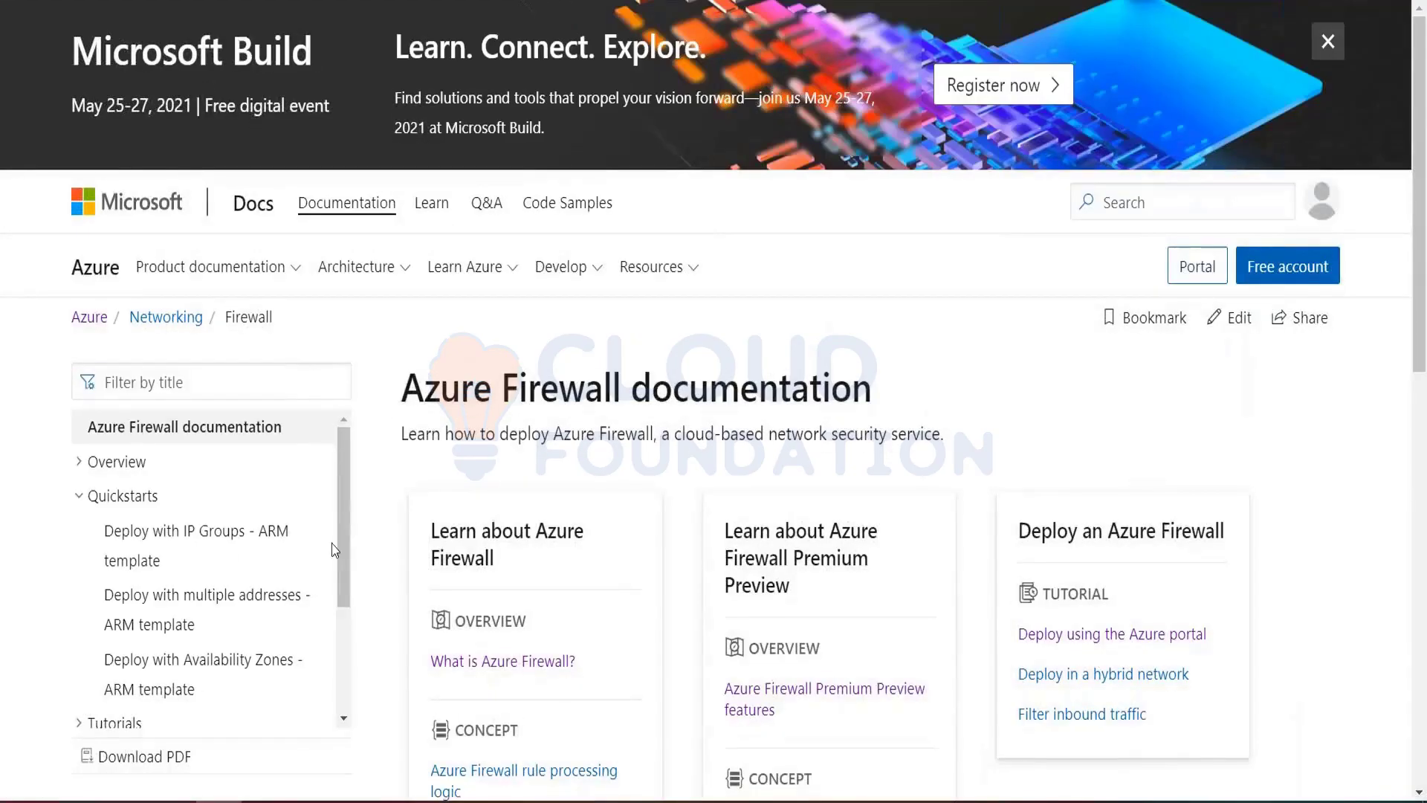
Open the Deploy and configure article from the Azure Firewall tutorials.
{"action": "scroll", "coordinate": [208, 554], "scroll_direction": "down", "scroll_amount": 3}
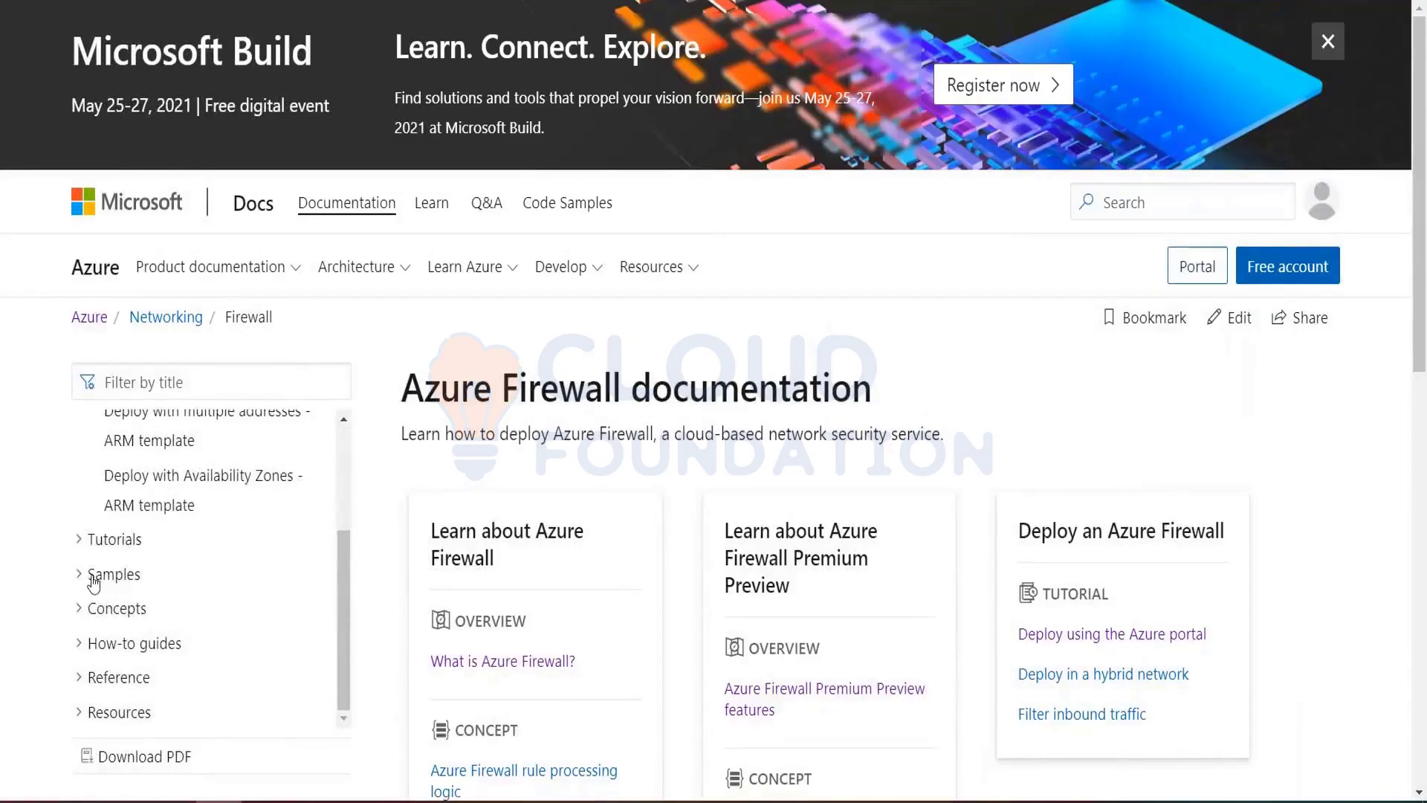
{"action": "left_click", "coordinate": [83, 540]}
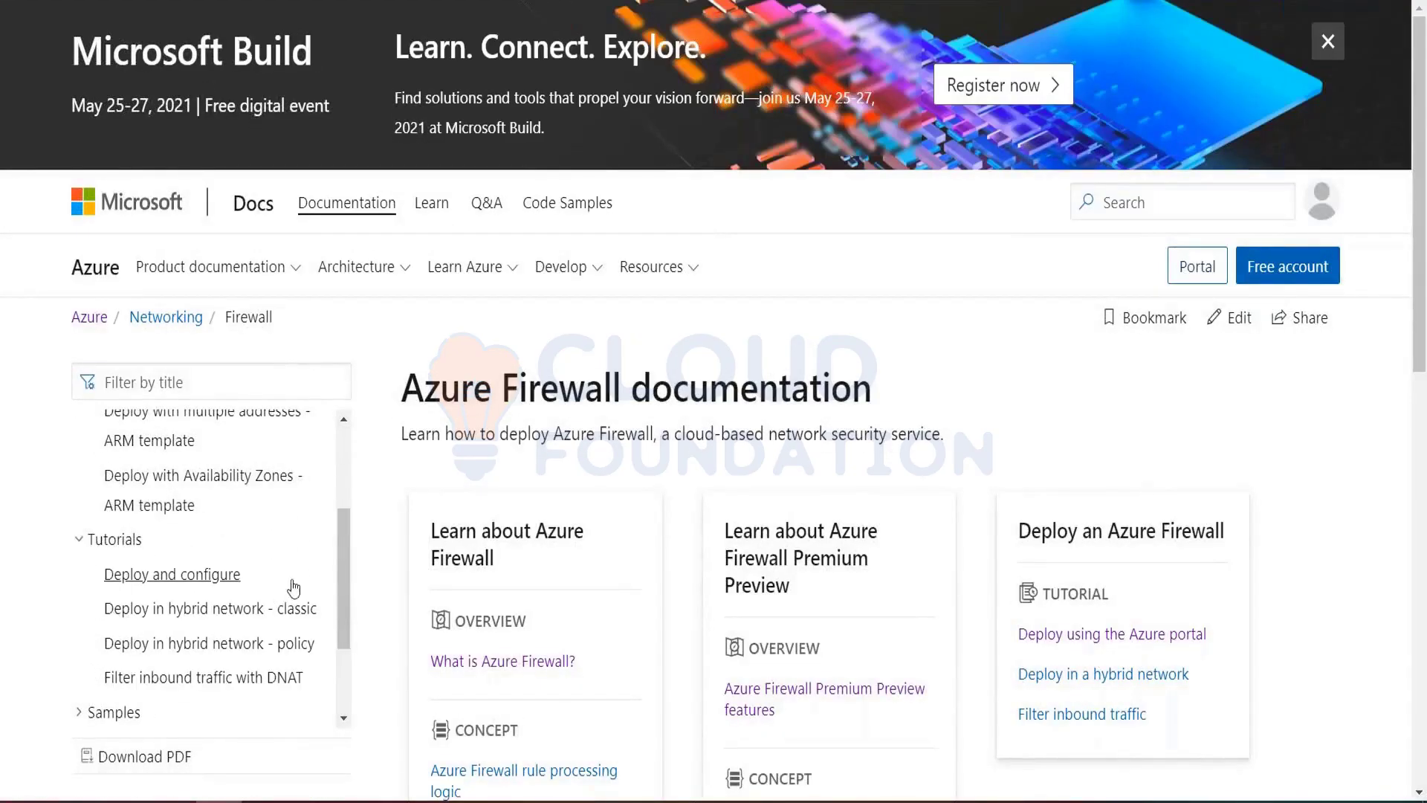
{"action": "left_click", "coordinate": [200, 575]}
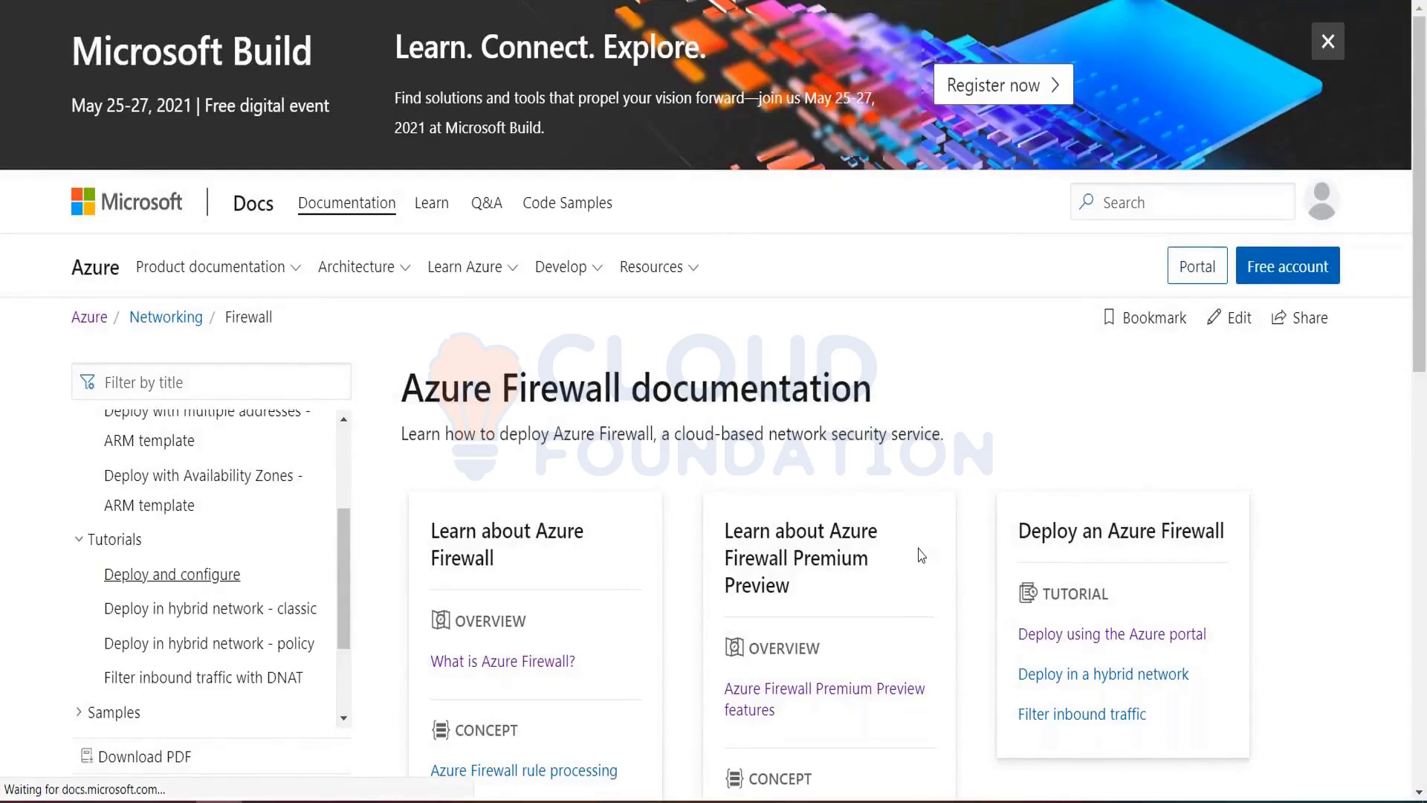
Examine the firewall tutorial's architecture diagram and its sections from network setup through the network rule configuration.
{"action": "scroll", "coordinate": [922, 555], "scroll_direction": "down", "scroll_amount": 10}
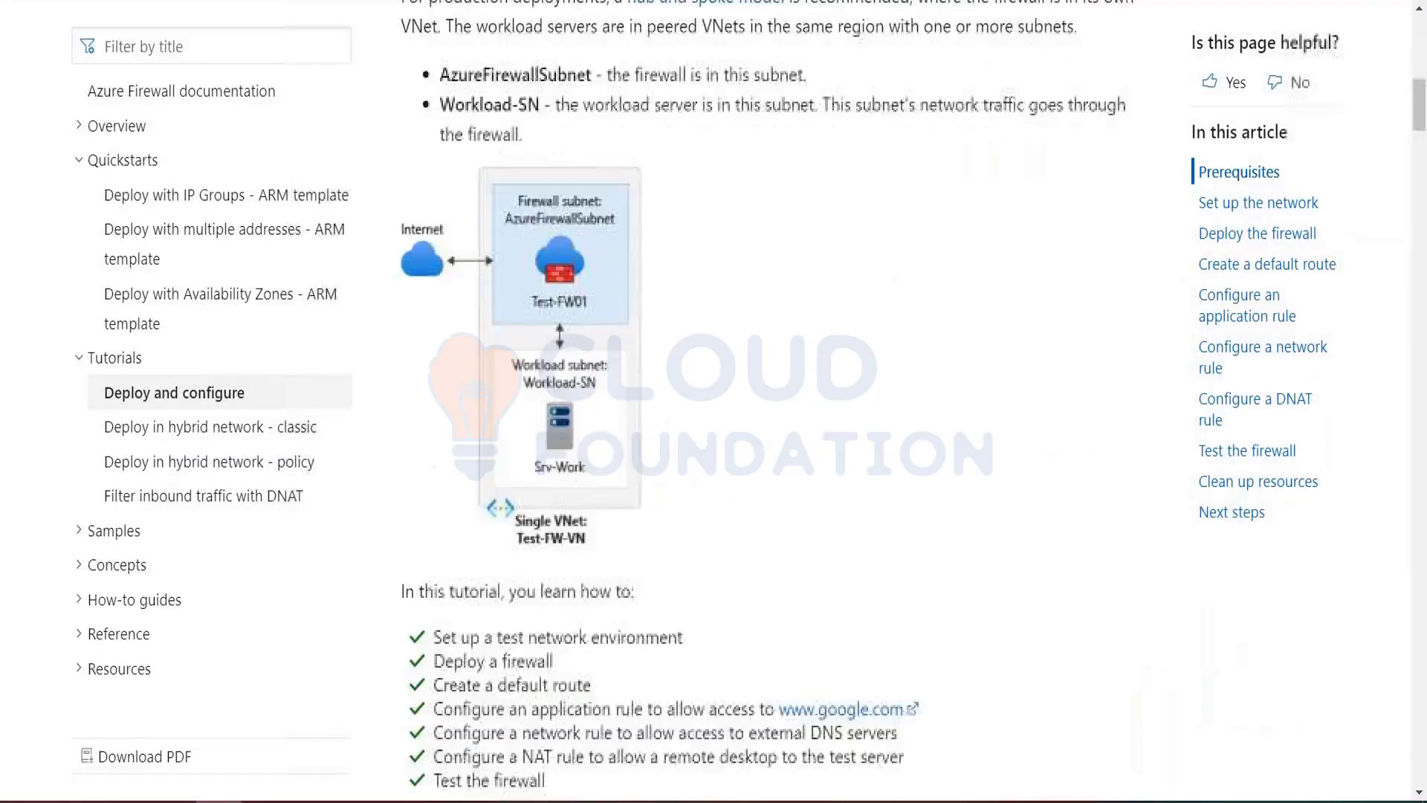
{"action": "scroll", "coordinate": [766, 401], "scroll_direction": "down", "scroll_amount": 10}
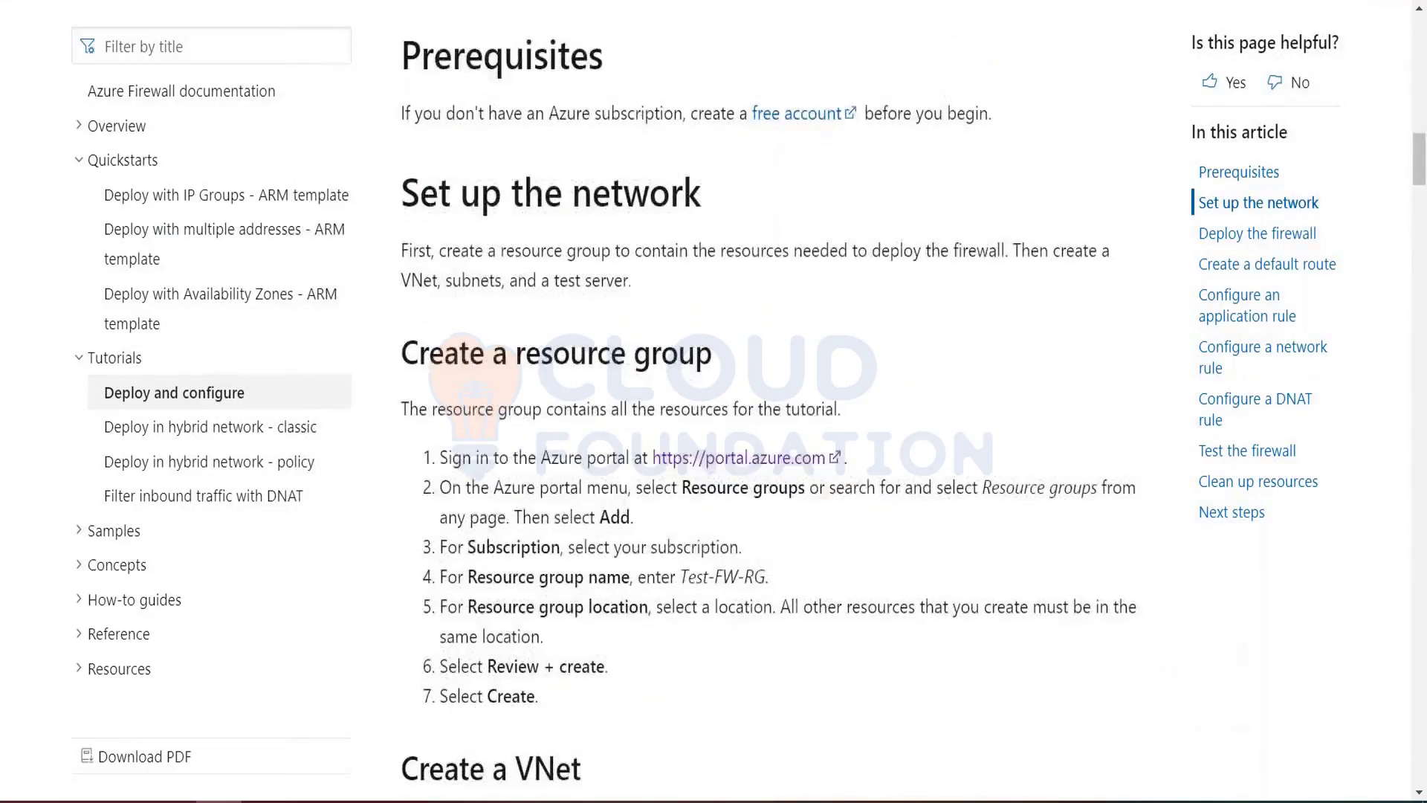
{"action": "scroll", "coordinate": [772, 401], "scroll_direction": "down", "scroll_amount": 15}
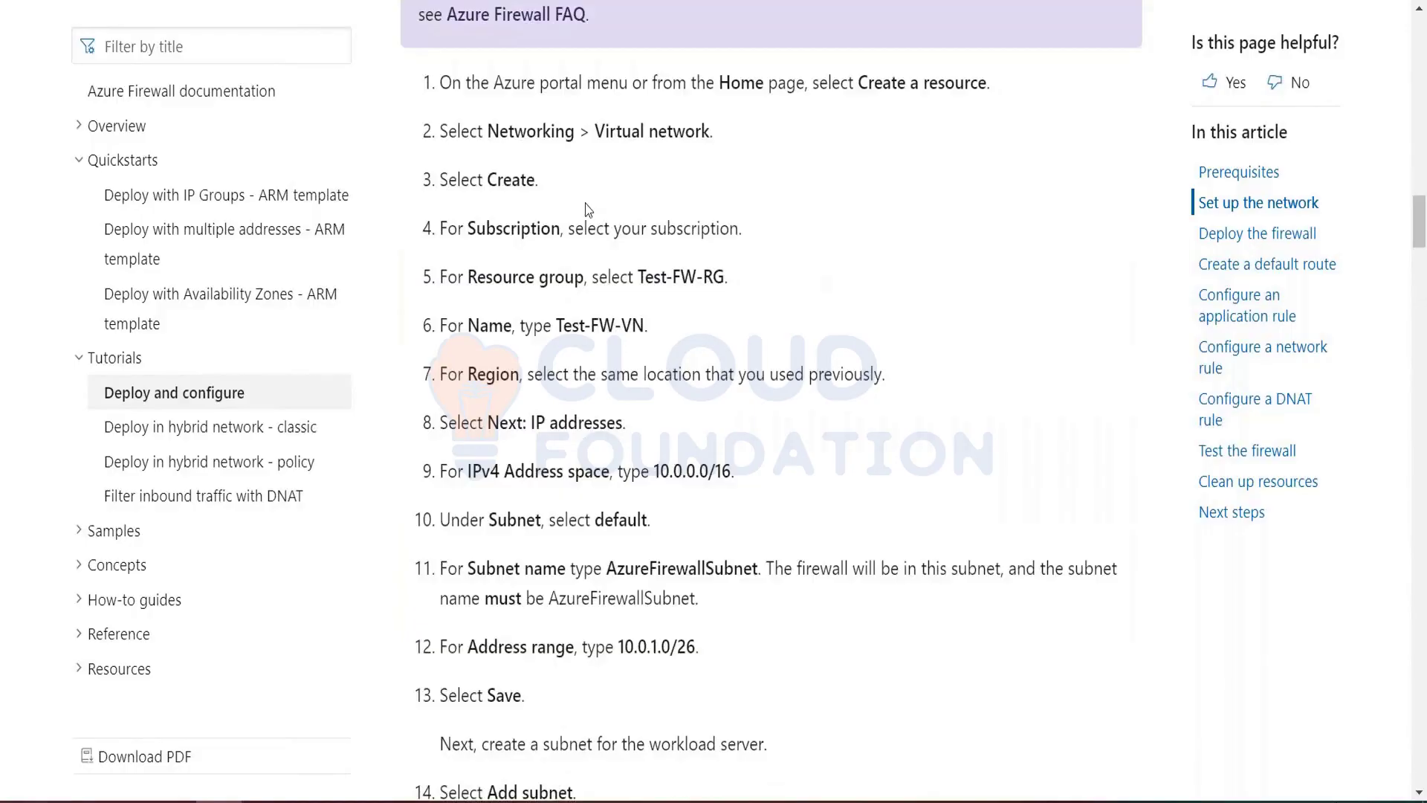
{"action": "scroll", "coordinate": [586, 209], "scroll_direction": "up", "scroll_amount": 15}
{"action": "scroll", "coordinate": [548, 442], "scroll_direction": "up", "scroll_amount": 3}
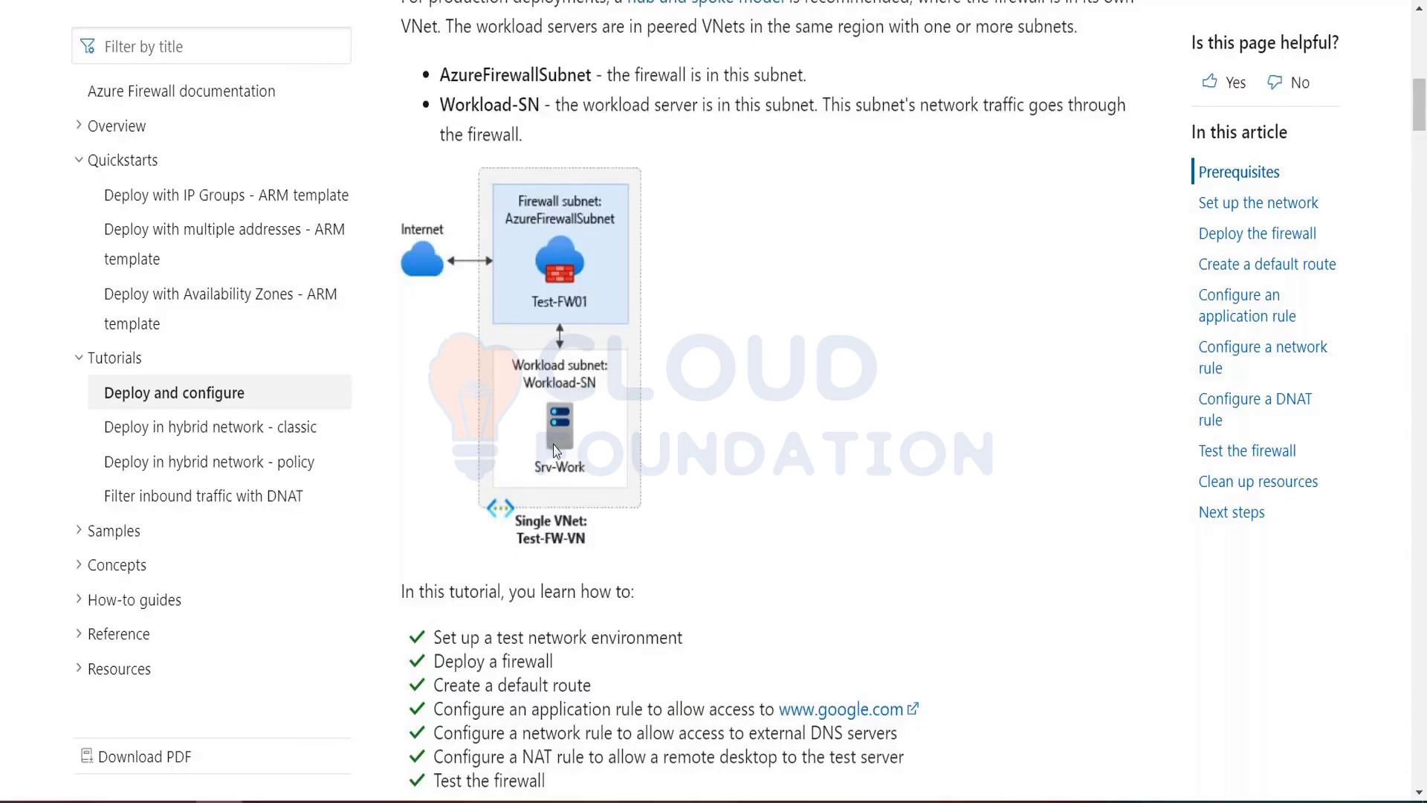
{"action": "scroll", "coordinate": [685, 720], "scroll_direction": "down", "scroll_amount": 5}
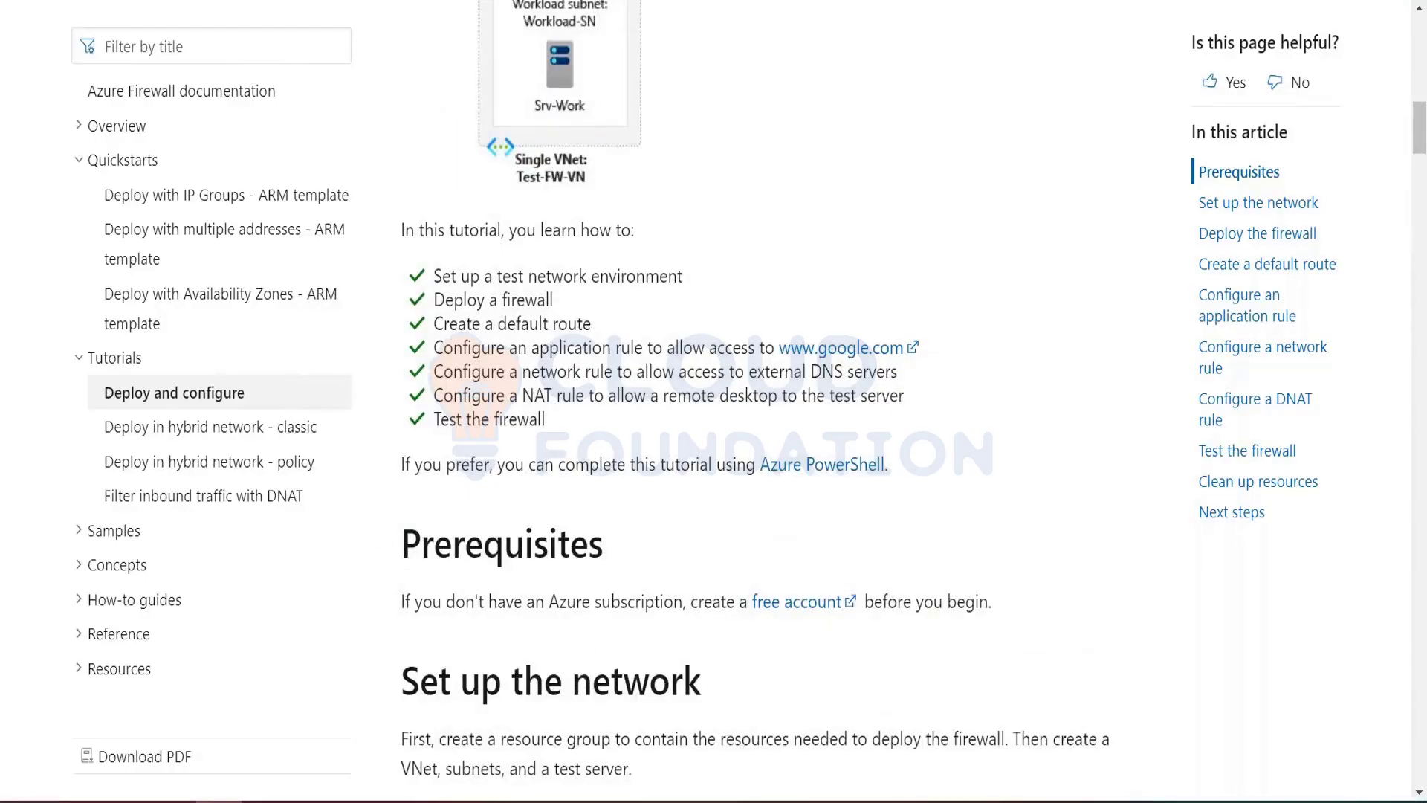
{"action": "scroll", "coordinate": [614, 650], "scroll_direction": "down", "scroll_amount": 20}
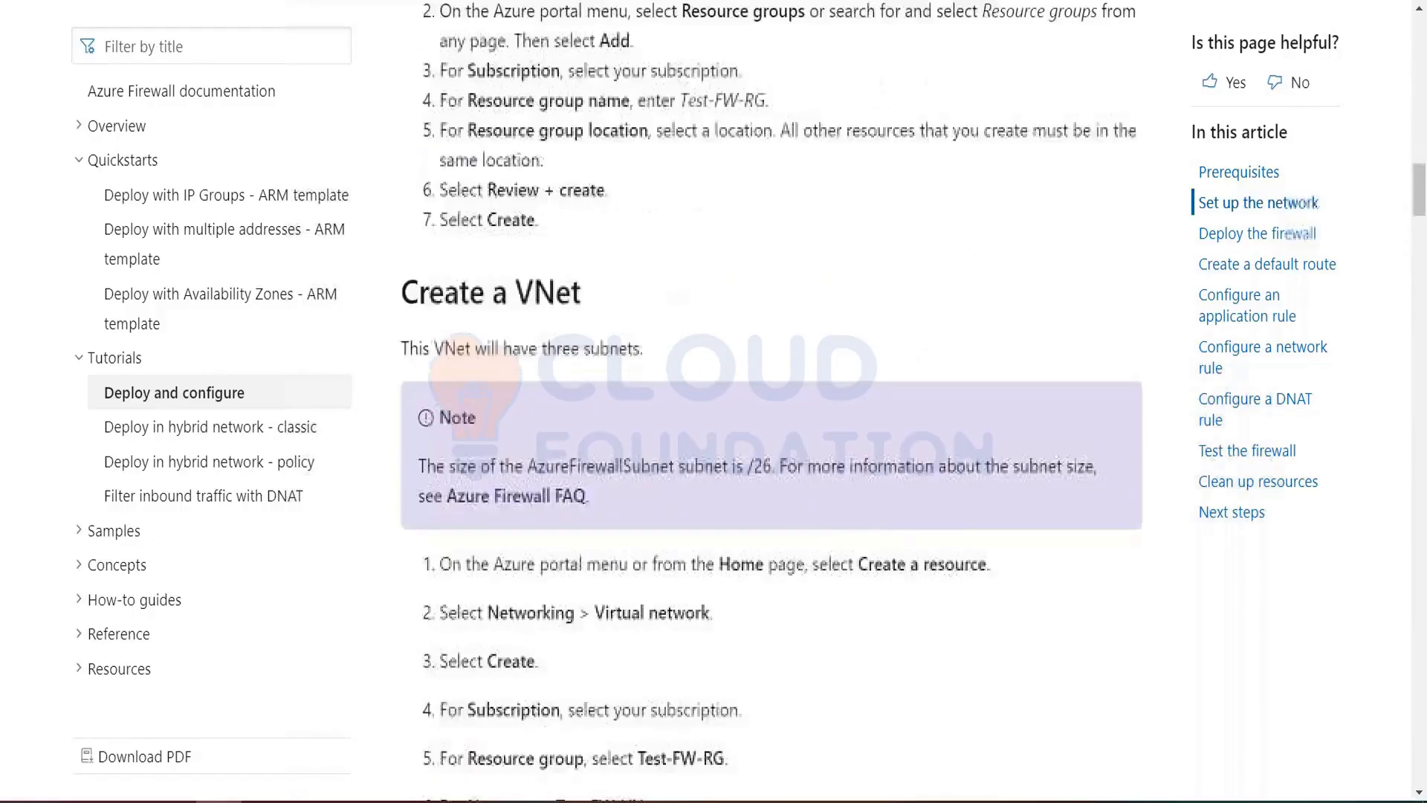
{"action": "scroll", "coordinate": [772, 401], "scroll_direction": "down", "scroll_amount": 16}
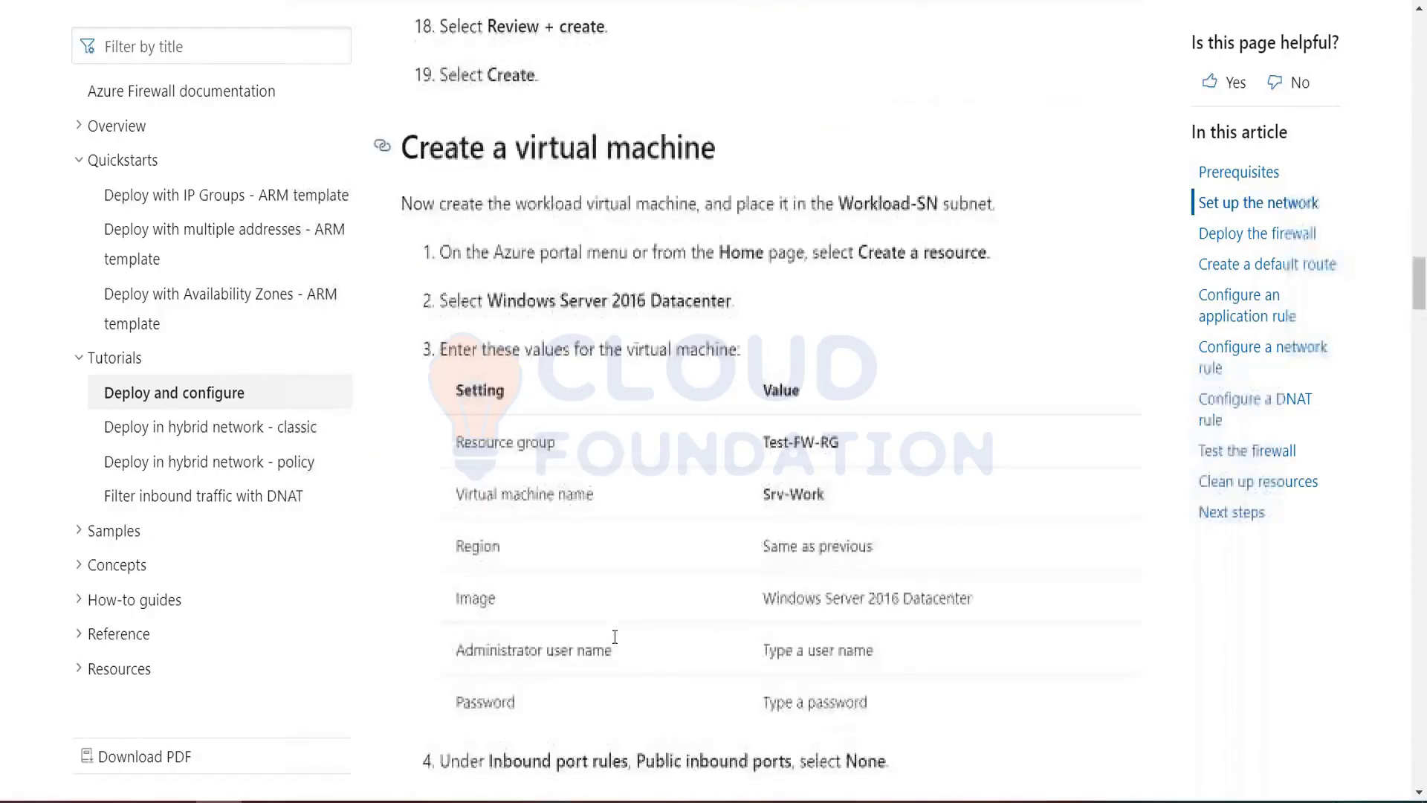
{"action": "scroll", "coordinate": [772, 401], "scroll_direction": "down", "scroll_amount": 17}
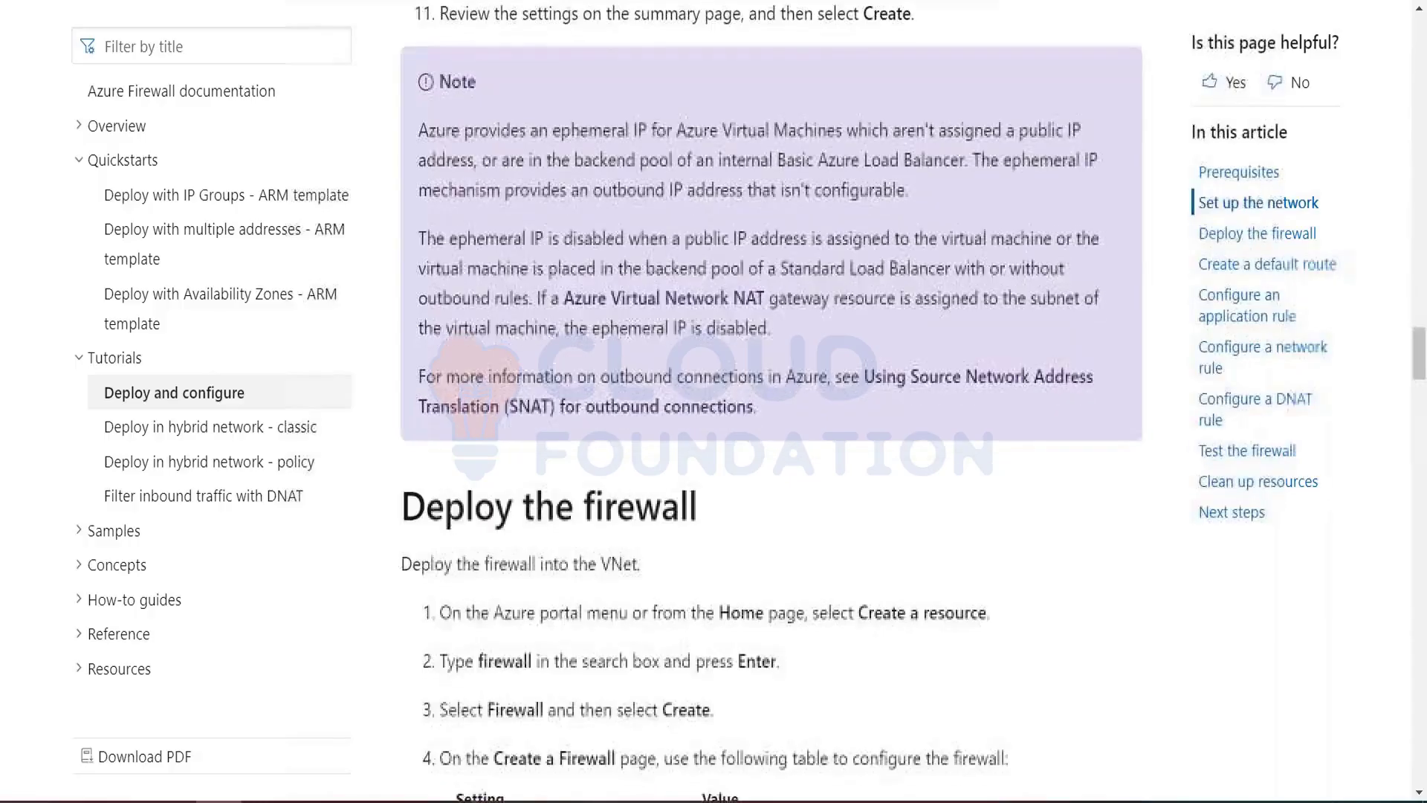
{"action": "scroll", "coordinate": [772, 401], "scroll_direction": "down", "scroll_amount": 13}
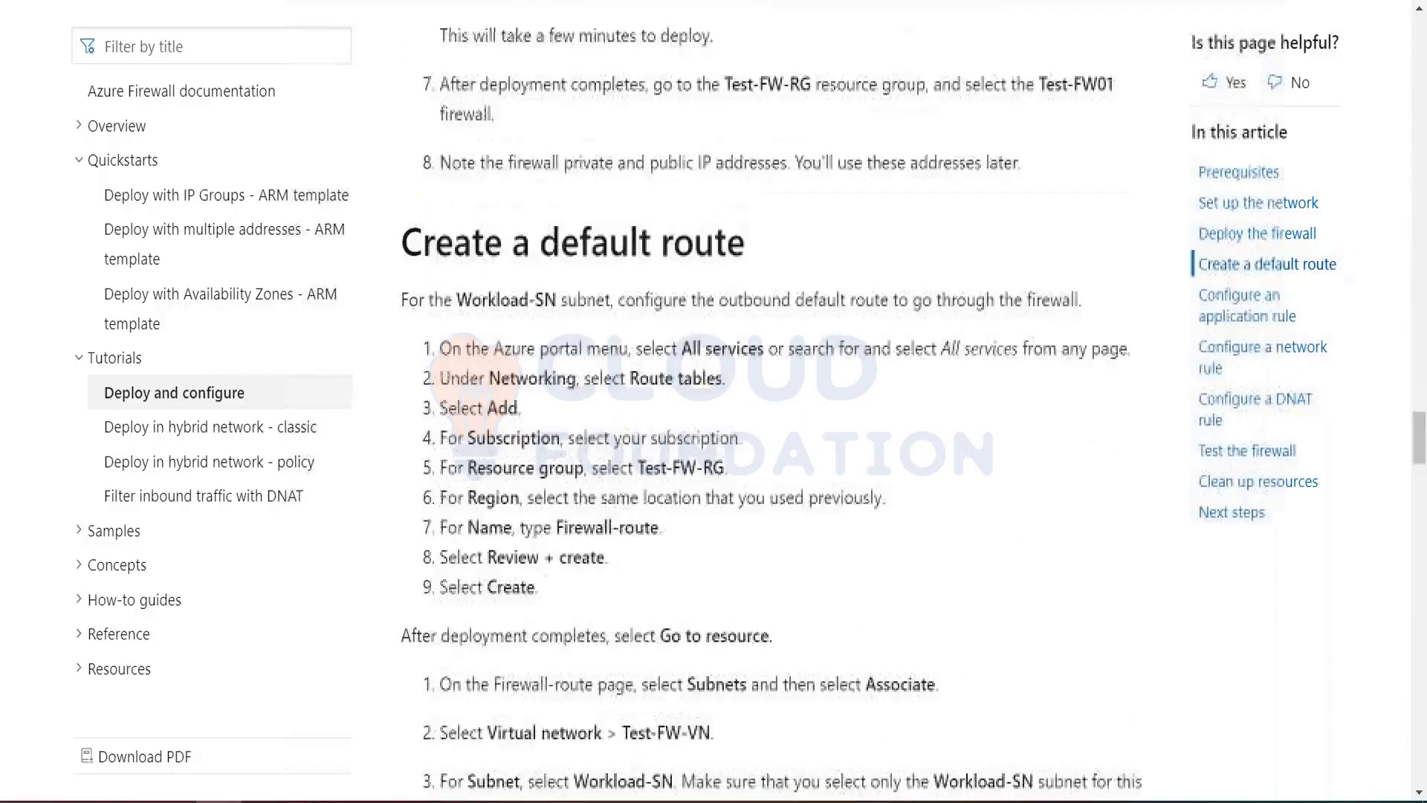
{"action": "scroll", "coordinate": [772, 401], "scroll_direction": "down", "scroll_amount": 10}
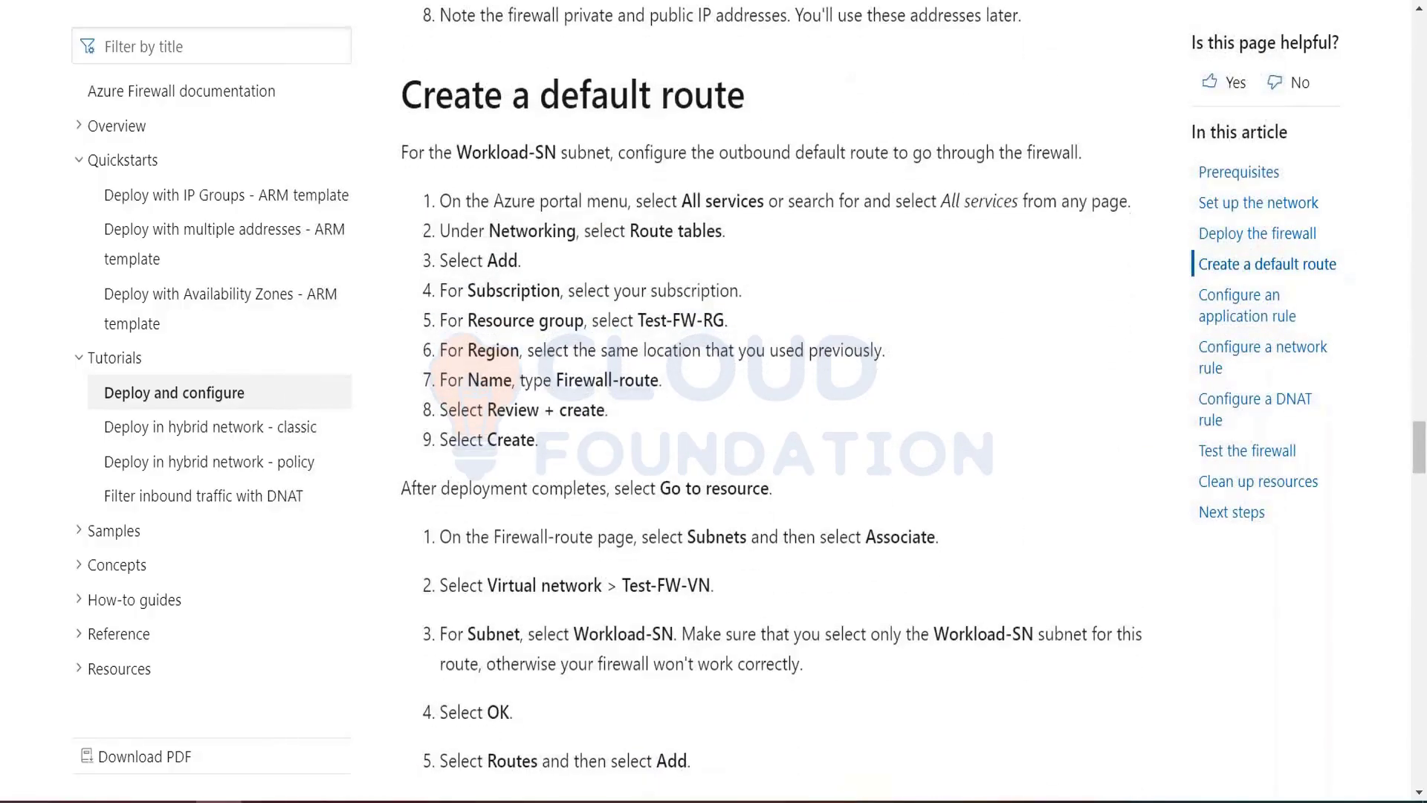
{"action": "scroll", "coordinate": [623, 639], "scroll_direction": "down", "scroll_amount": 12}
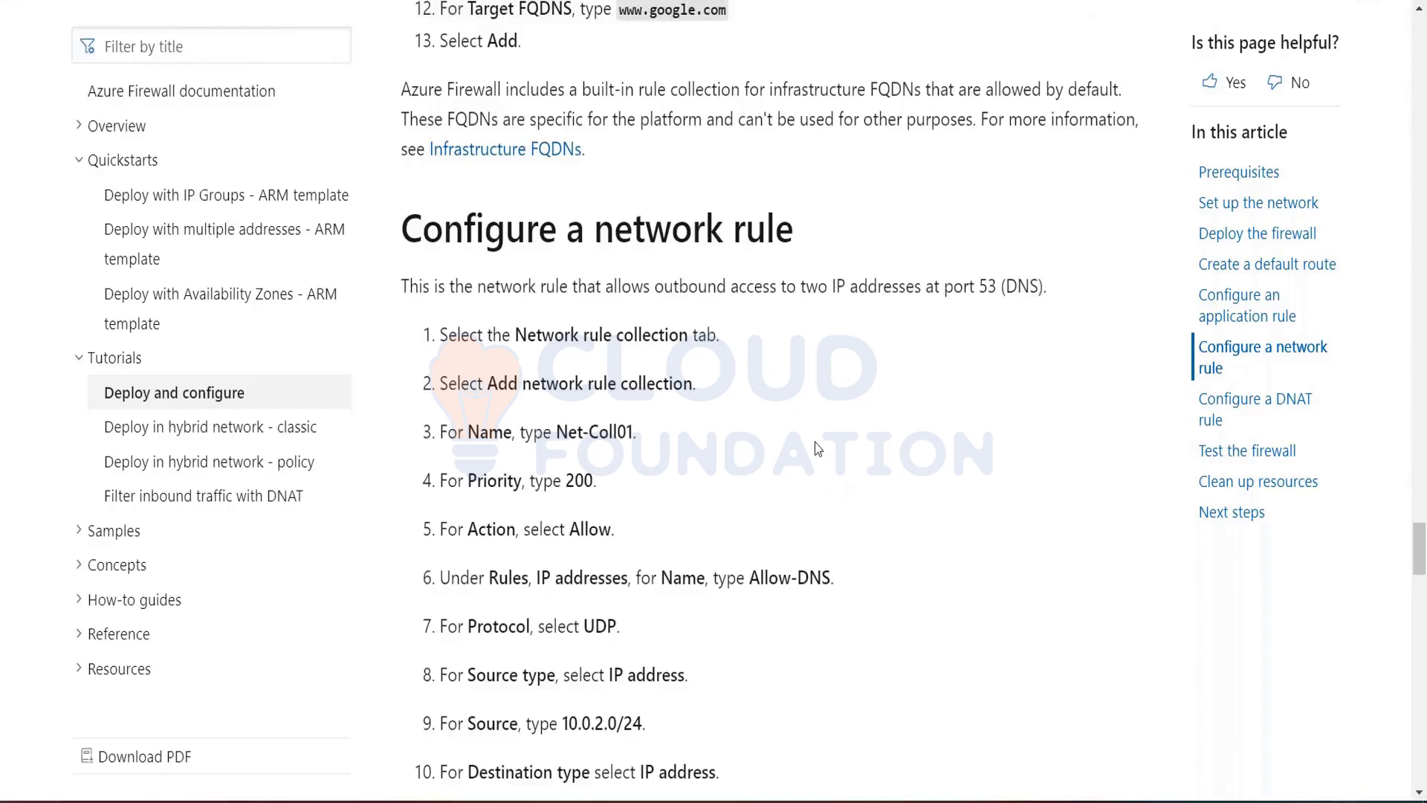
Return to the tutorial's Create a resource group section and copy the resource group name Test-FW-RG.
{"action": "scroll", "coordinate": [818, 446], "scroll_direction": "up", "scroll_amount": 15}
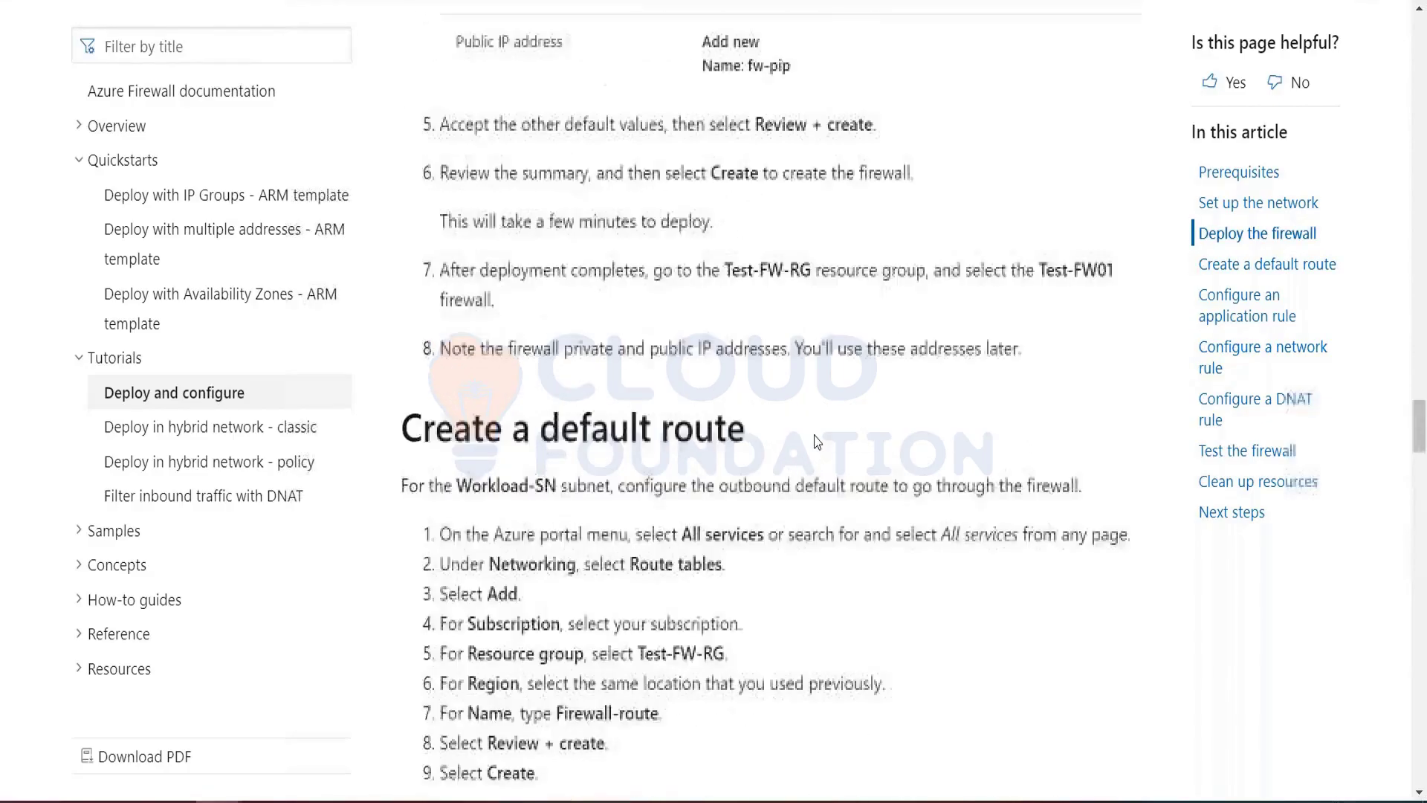
{"action": "scroll", "coordinate": [773, 401], "scroll_direction": "up", "scroll_amount": 8}
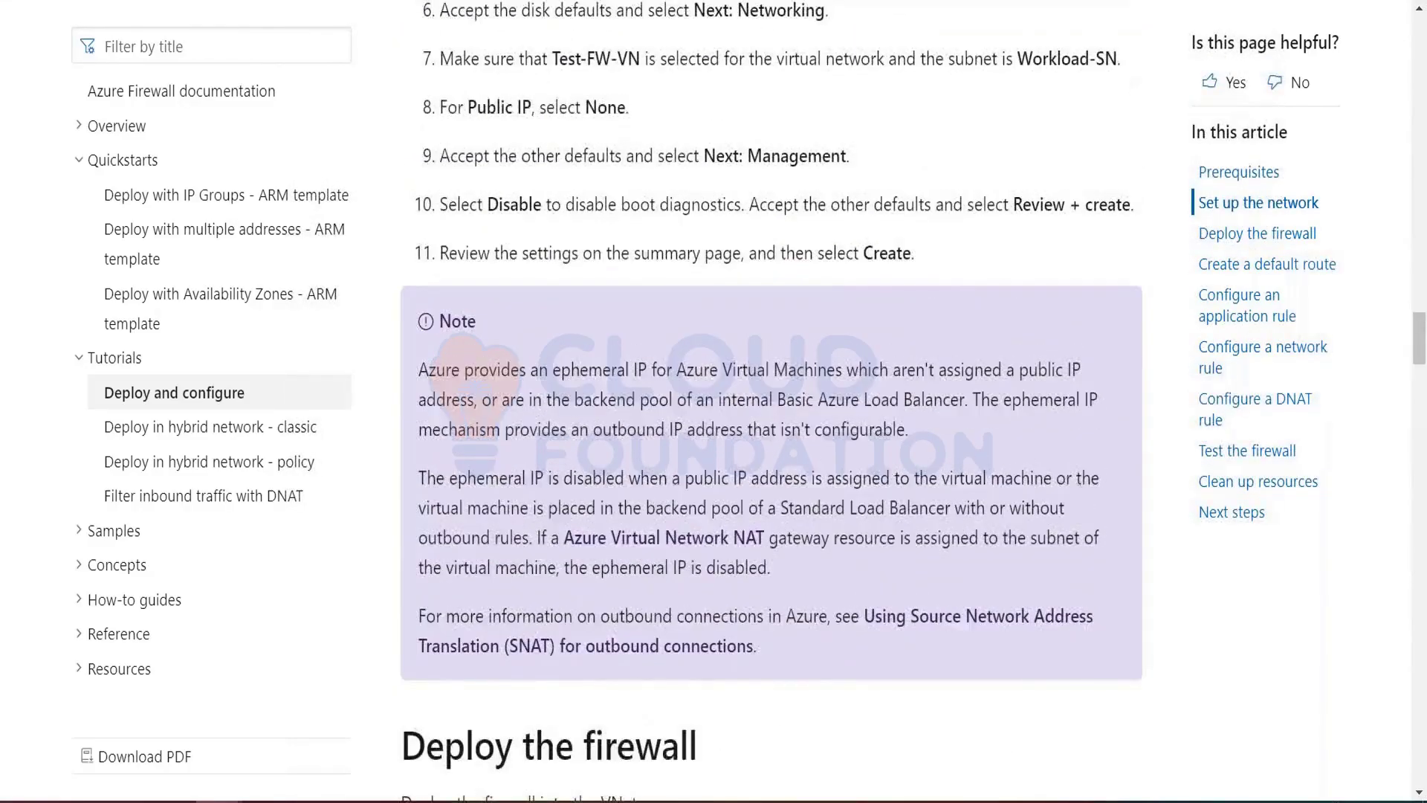
{"action": "scroll", "coordinate": [773, 401], "scroll_direction": "up", "scroll_amount": 10}
{"action": "scroll", "coordinate": [773, 402], "scroll_direction": "up", "scroll_amount": 12}
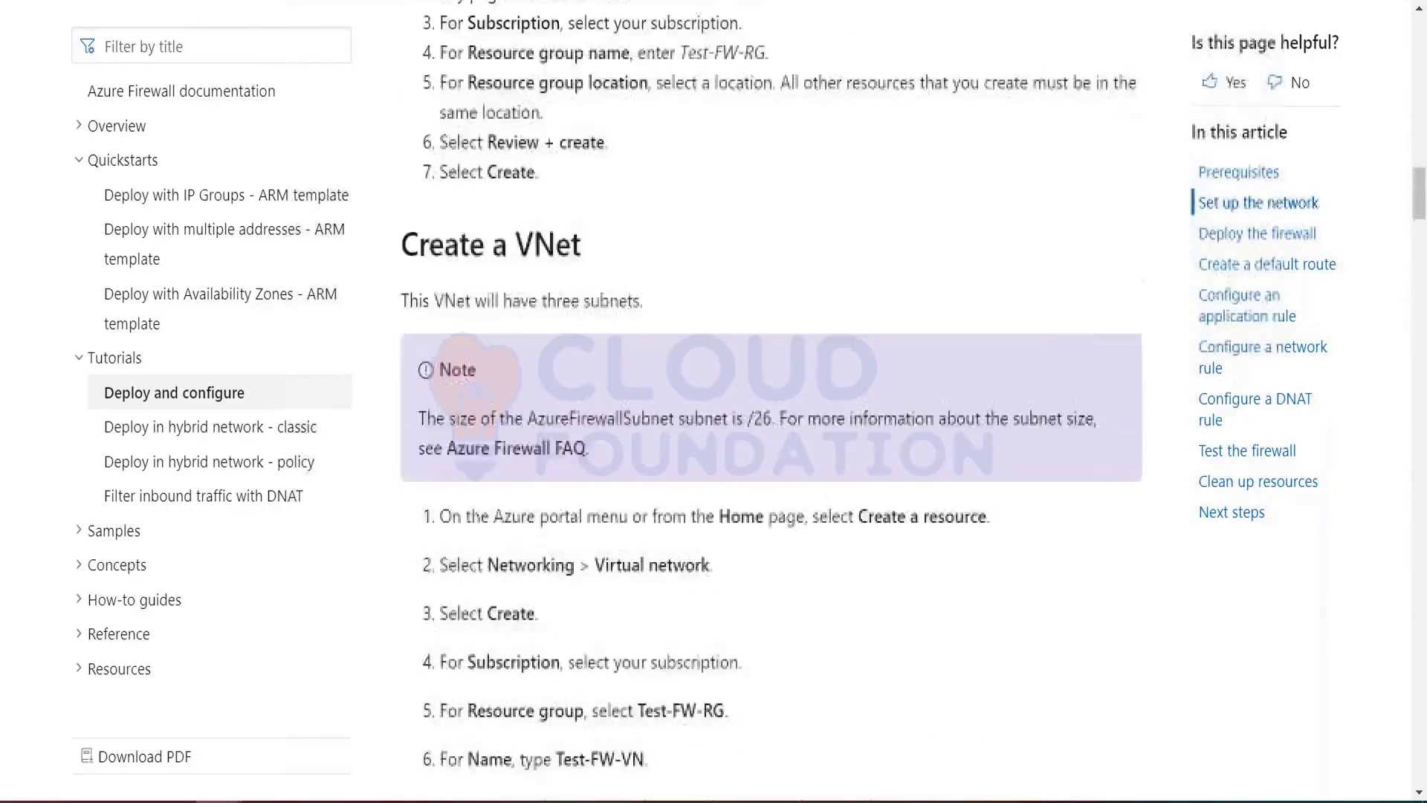
{"action": "scroll", "coordinate": [773, 401], "scroll_direction": "up", "scroll_amount": 3}
{"action": "scroll", "coordinate": [773, 401], "scroll_direction": "down", "scroll_amount": 5}
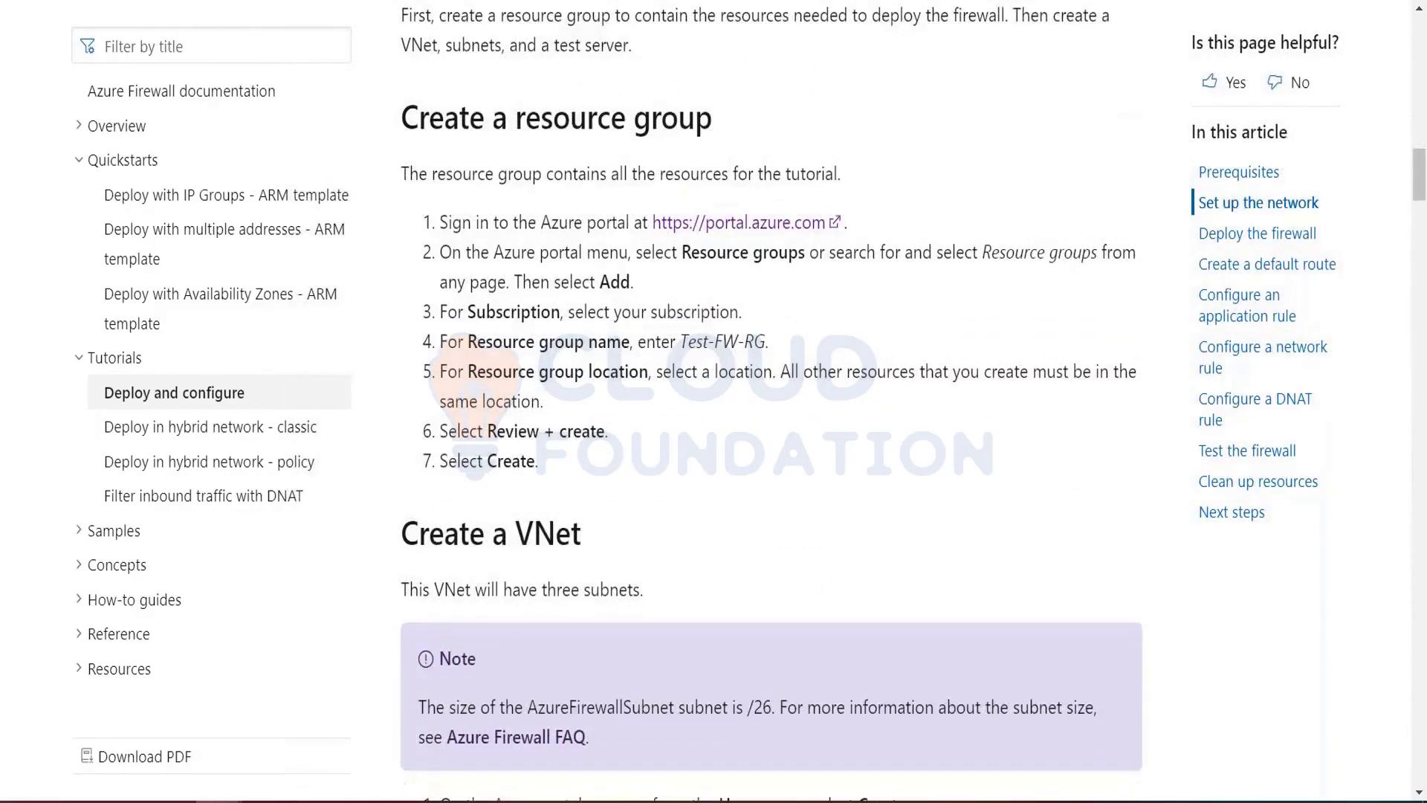
{"action": "scroll", "coordinate": [818, 455], "scroll_direction": "down", "scroll_amount": 2}
{"action": "scroll", "coordinate": [818, 455], "scroll_direction": "up", "scroll_amount": 2}
{"action": "left_click_drag", "start_coordinate": [682, 340], "coordinate": [765, 340]}
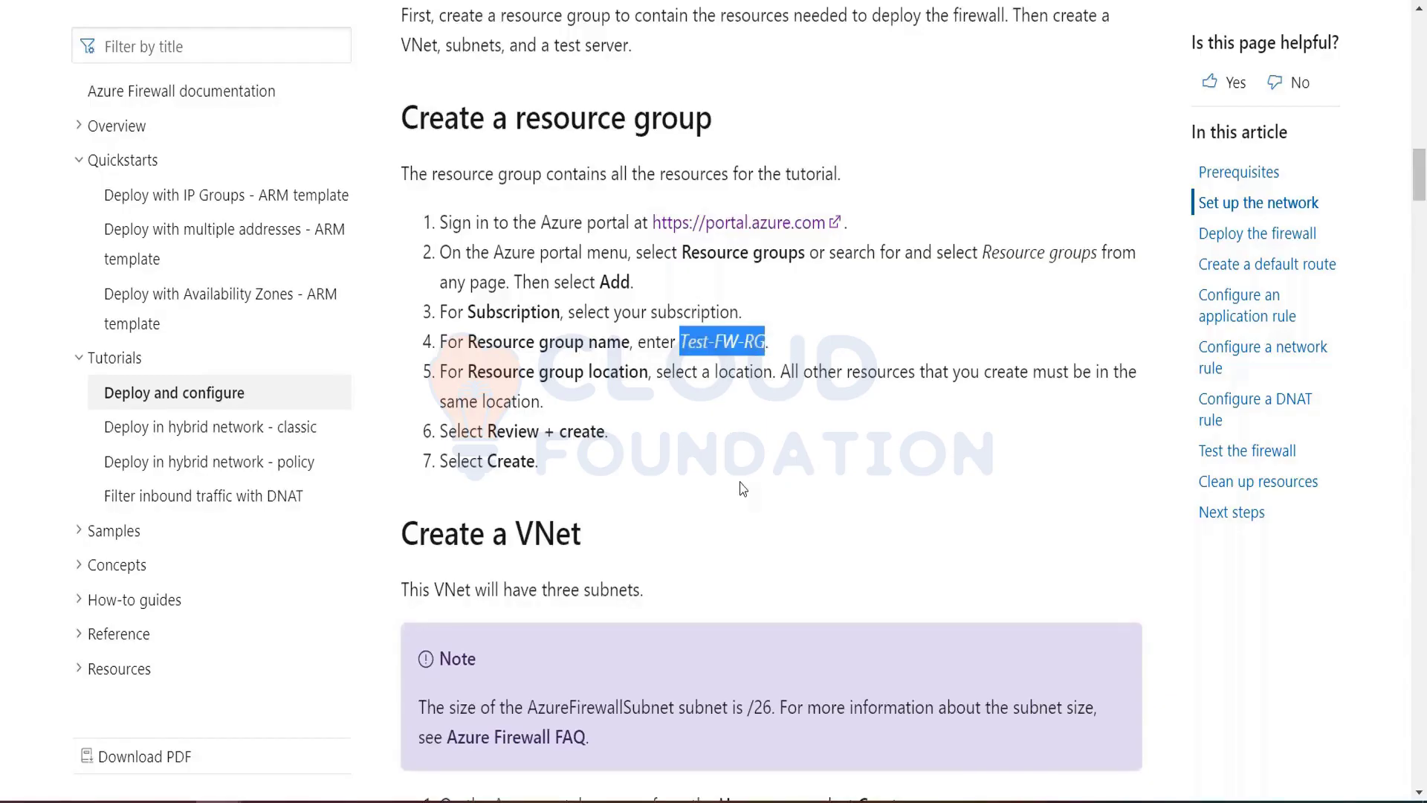
Switch to the Azure portal and start a new resource group named Test-FW-RG.
{"action": "key", "text": "alt+Tab"}
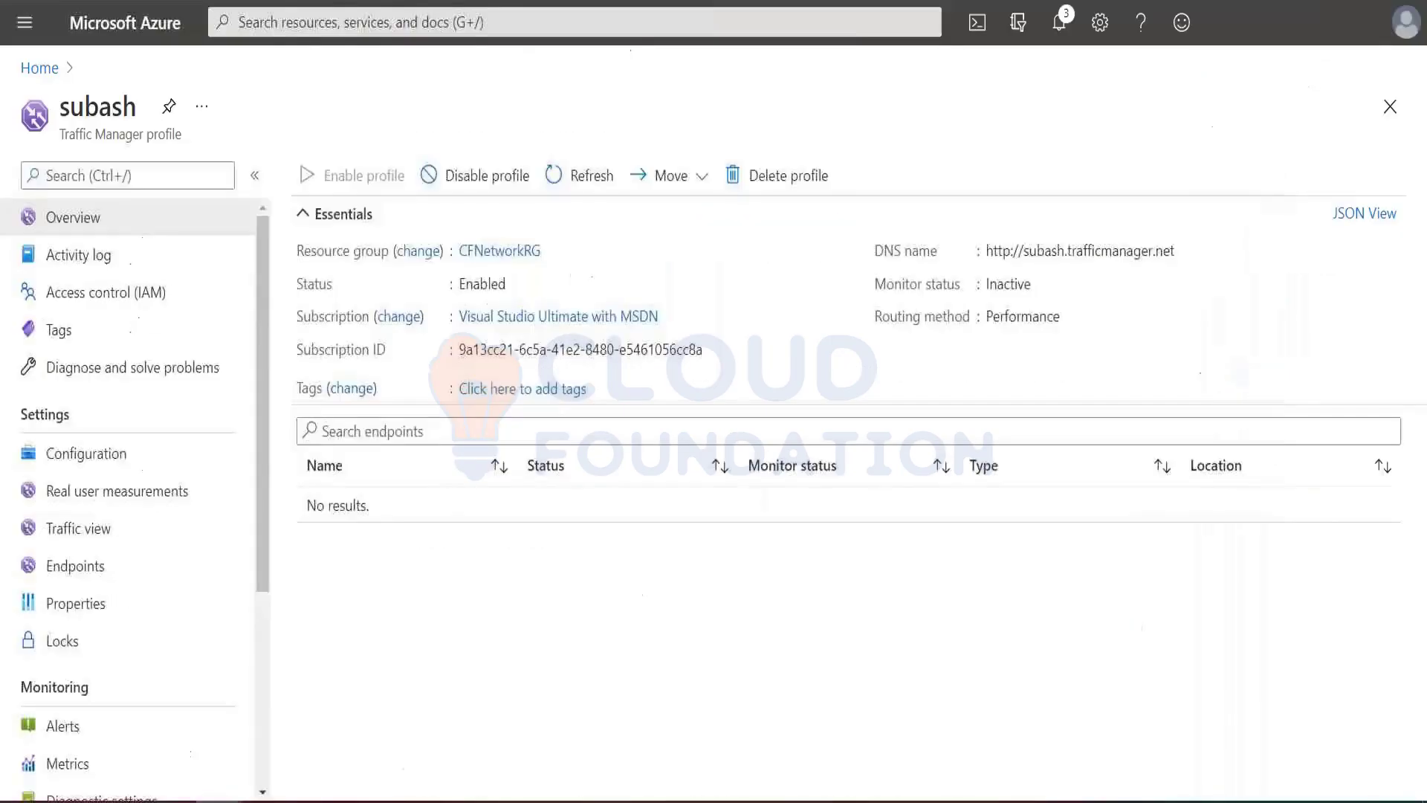
{"action": "left_click", "coordinate": [30, 30]}
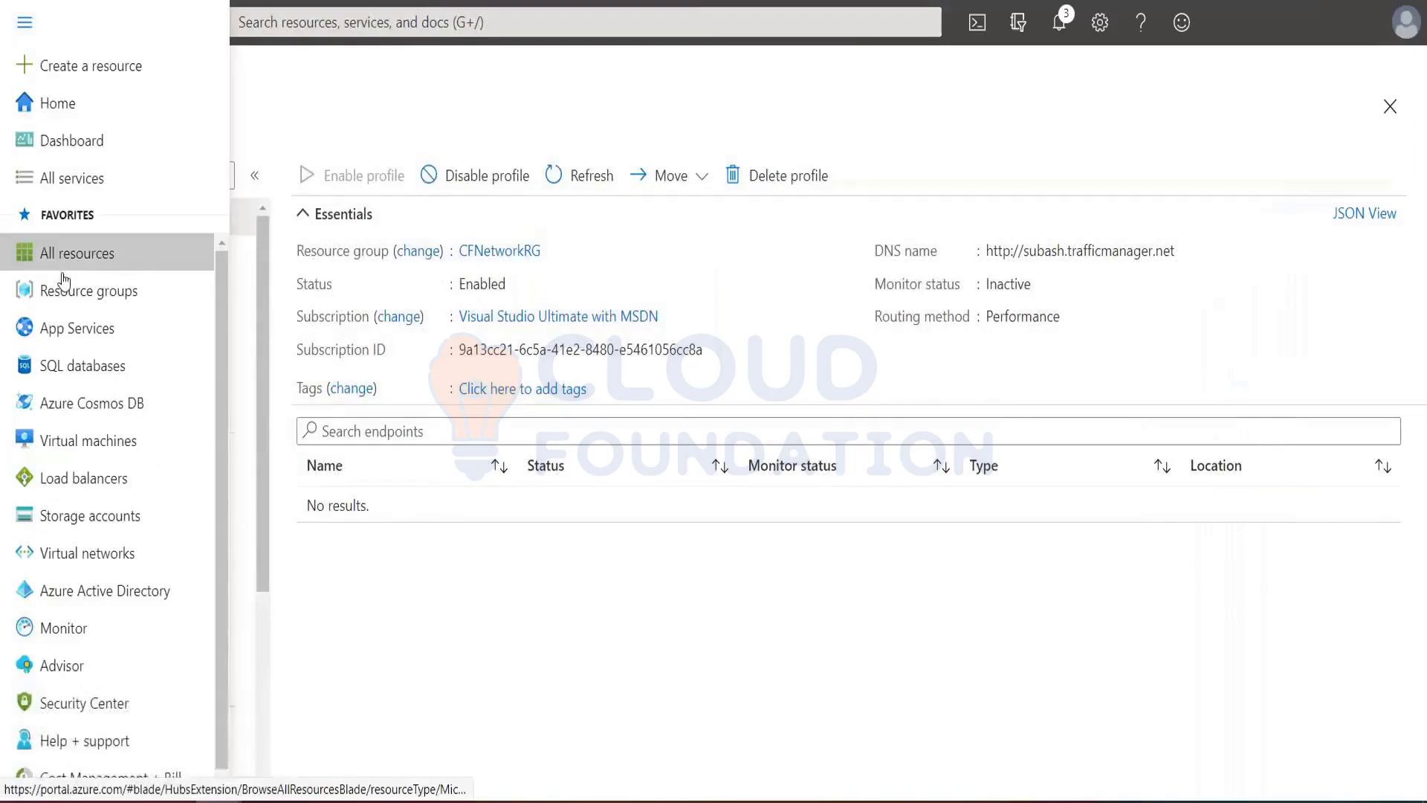
{"action": "left_click", "coordinate": [84, 291]}
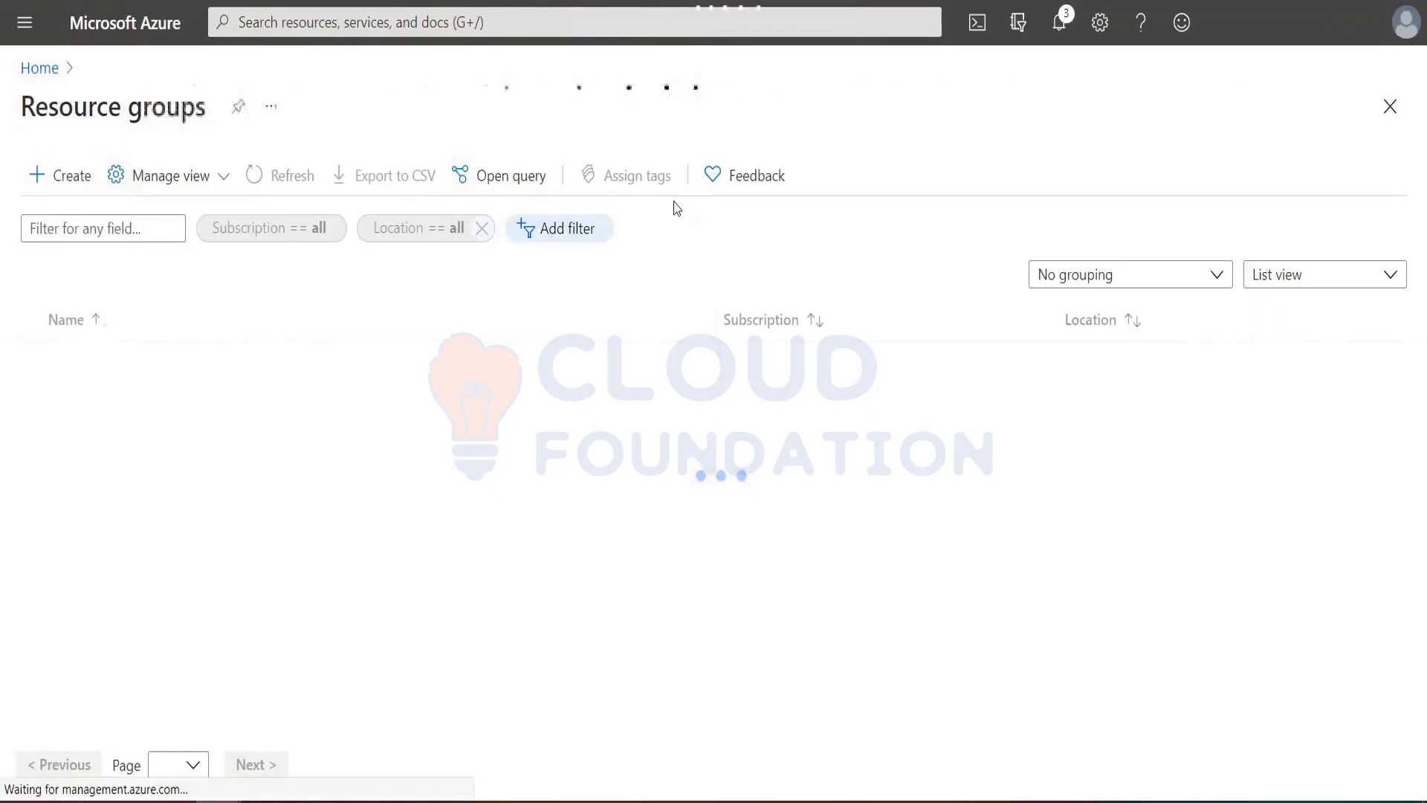
{"action": "left_click", "coordinate": [431, 400]}
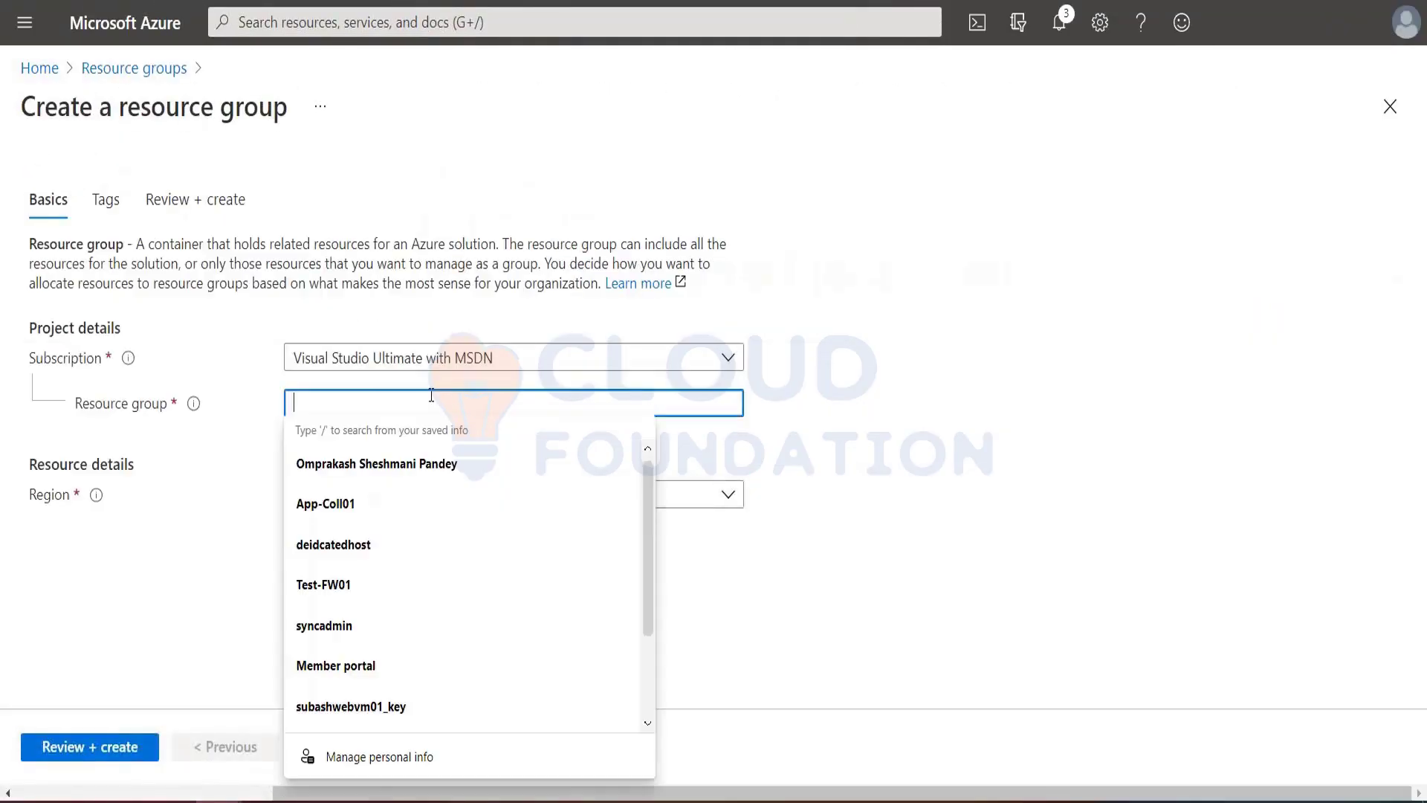
{"action": "type", "text": "Test-FW-RG"}
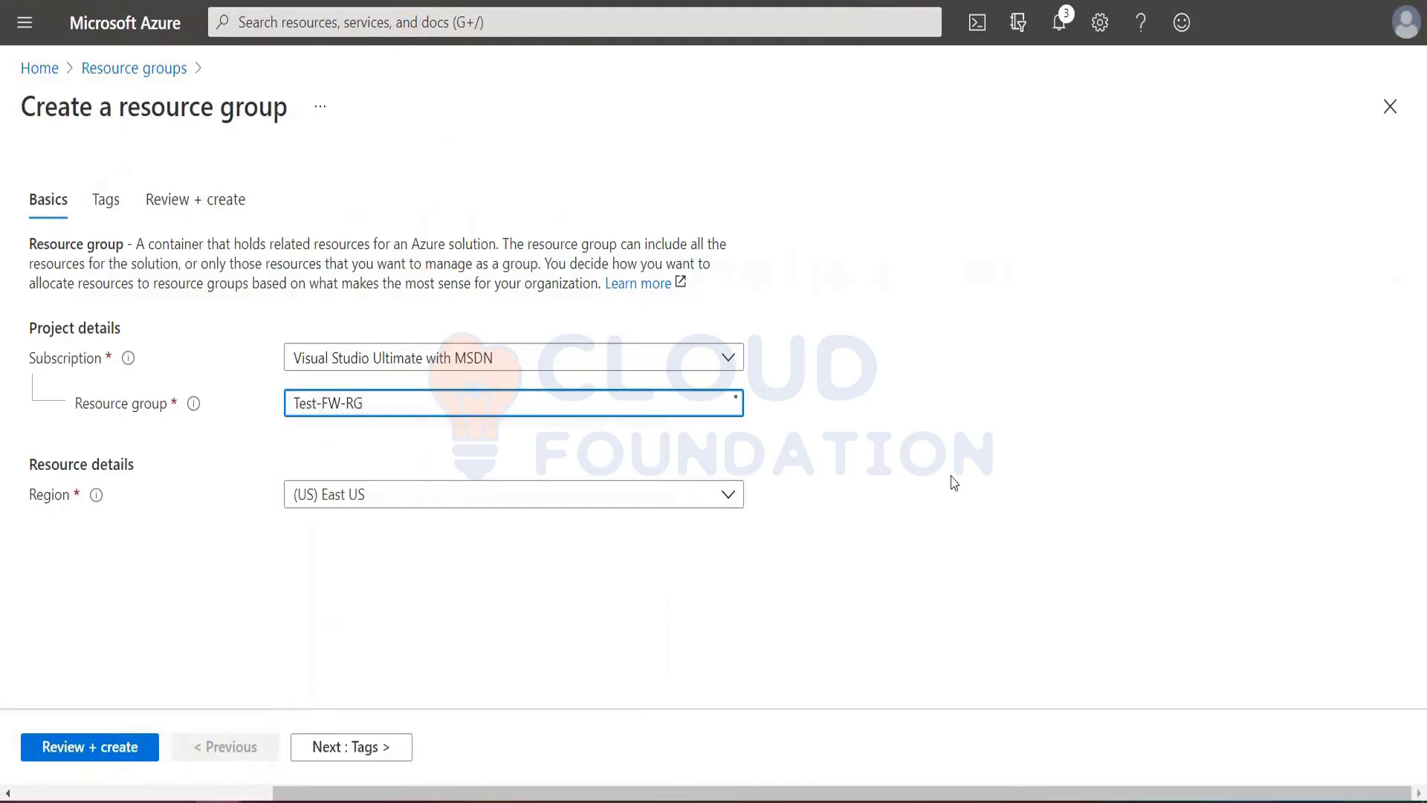
Set the resource group's region to (Asia Pacific) Southeast Asia, then review and create it.
{"action": "left_click", "coordinate": [940, 501]}
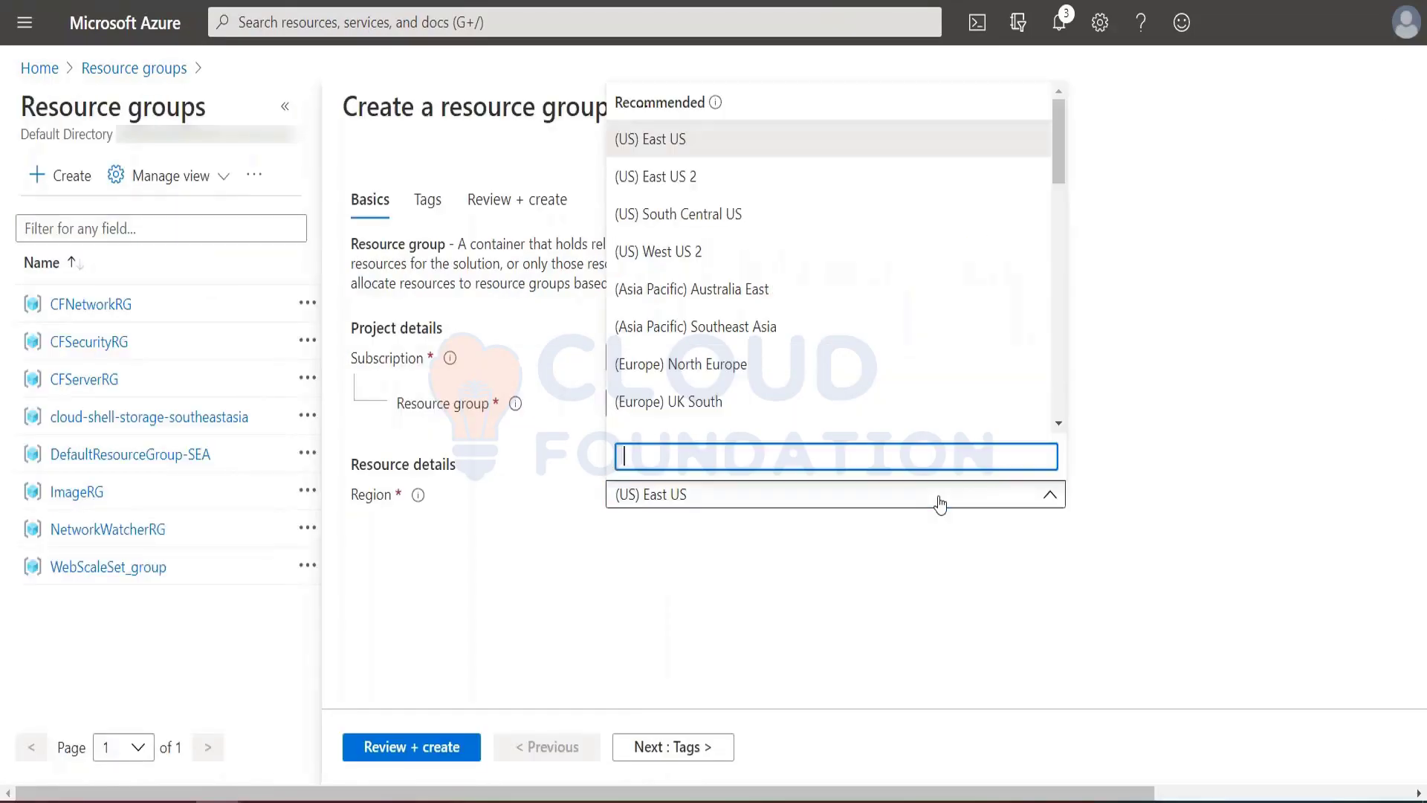
{"action": "type", "text": "southeast"}
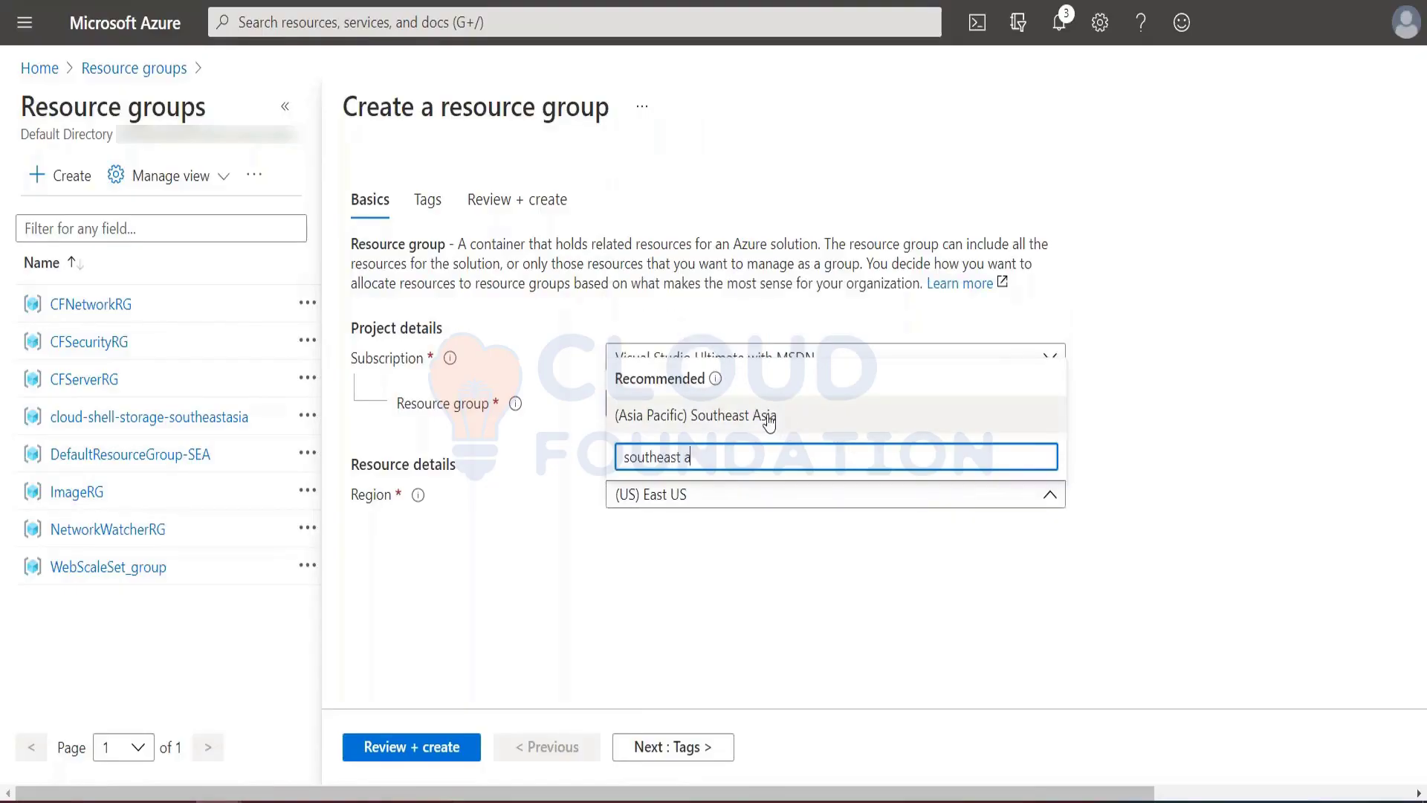
{"action": "type", "text": " a"}
{"action": "left_click", "coordinate": [769, 422]}
{"action": "left_click", "coordinate": [400, 746]}
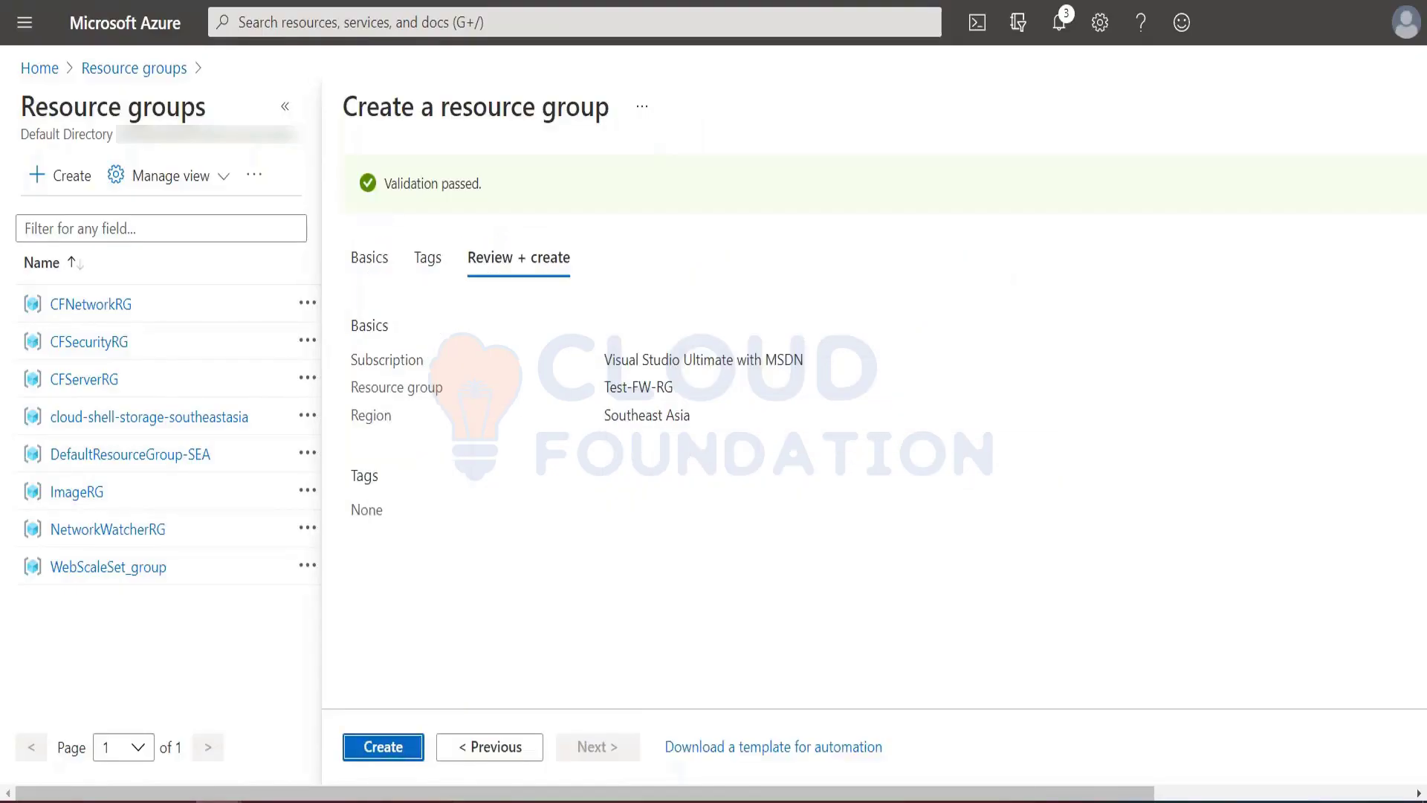
{"action": "left_click", "coordinate": [382, 747]}
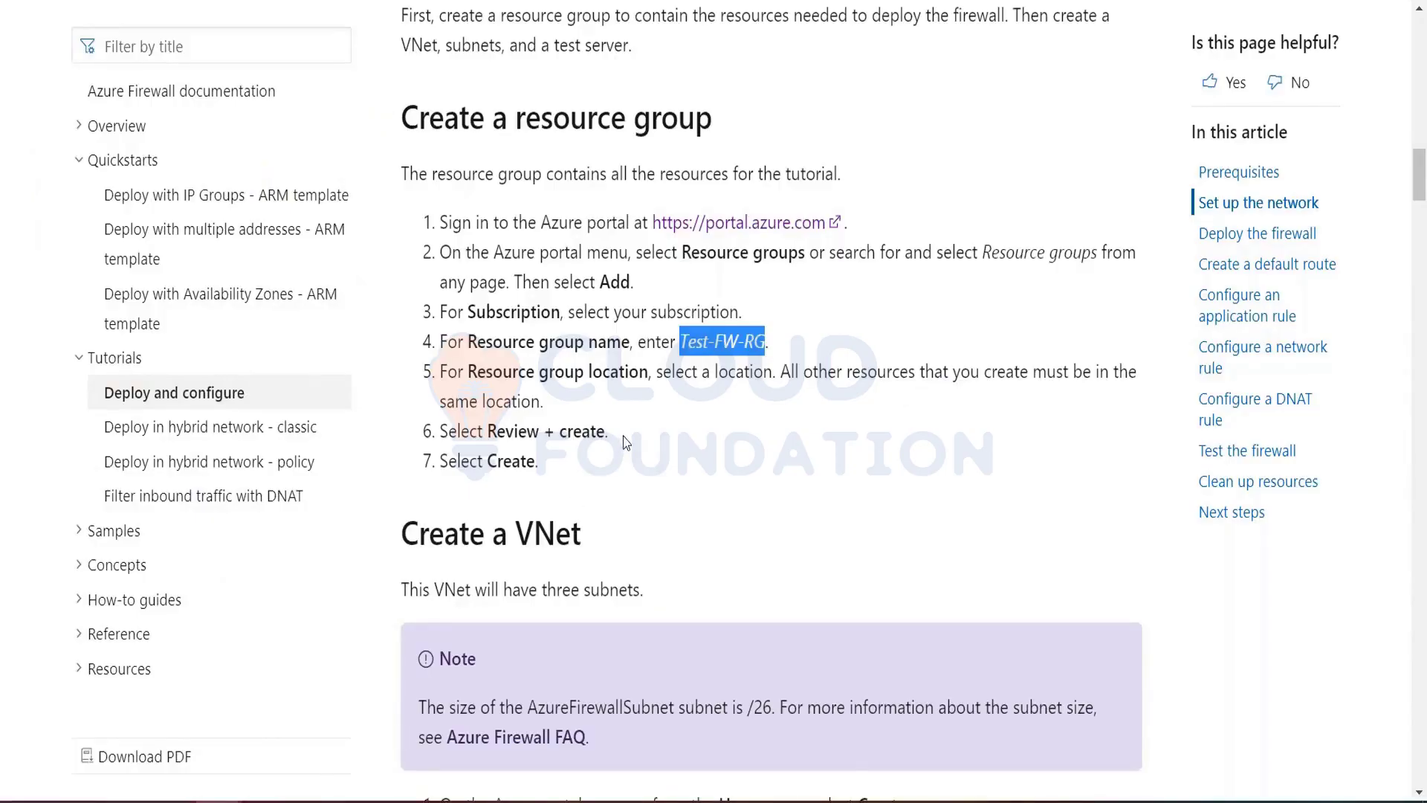
Go to the tutorial's Create a VNet section and copy the virtual network name Test-FW-VN.
{"action": "scroll", "coordinate": [626, 442], "scroll_direction": "down", "scroll_amount": 6}
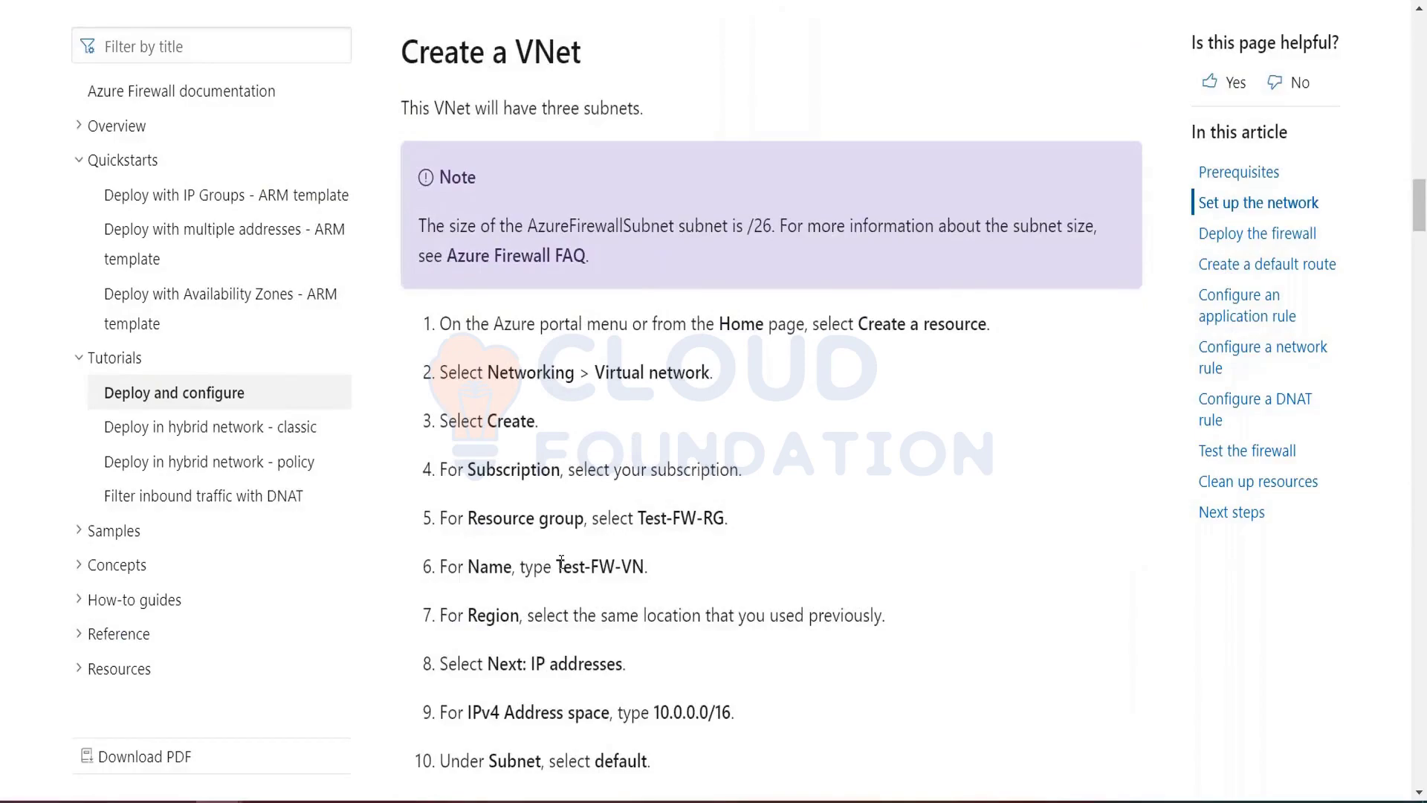
{"action": "left_click_drag", "start_coordinate": [559, 565], "coordinate": [645, 567]}
{"action": "left_click", "coordinate": [533, 571]}
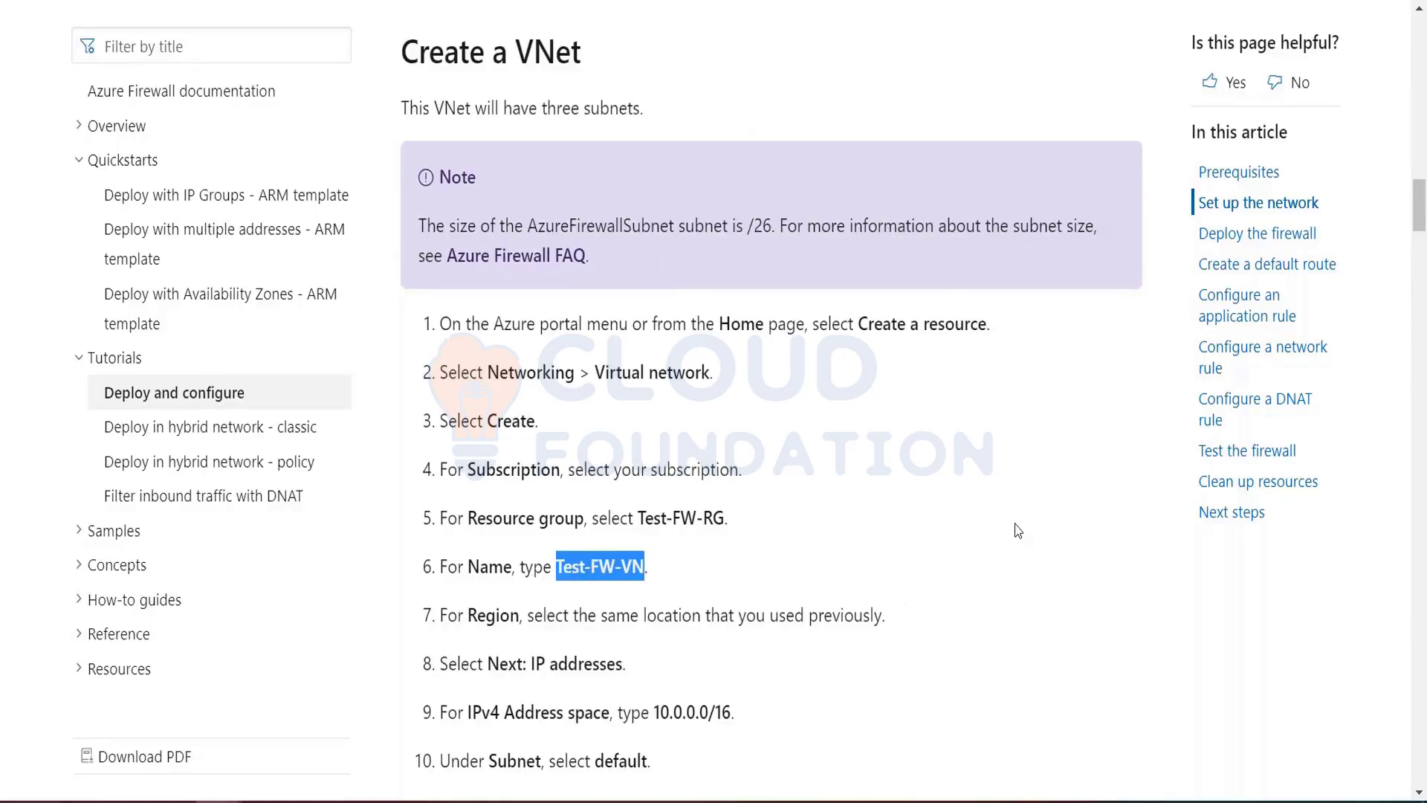
Switch to the Azure portal and try to delete the existing virtual network CFVNet.
{"action": "key", "text": "alt+Tab"}
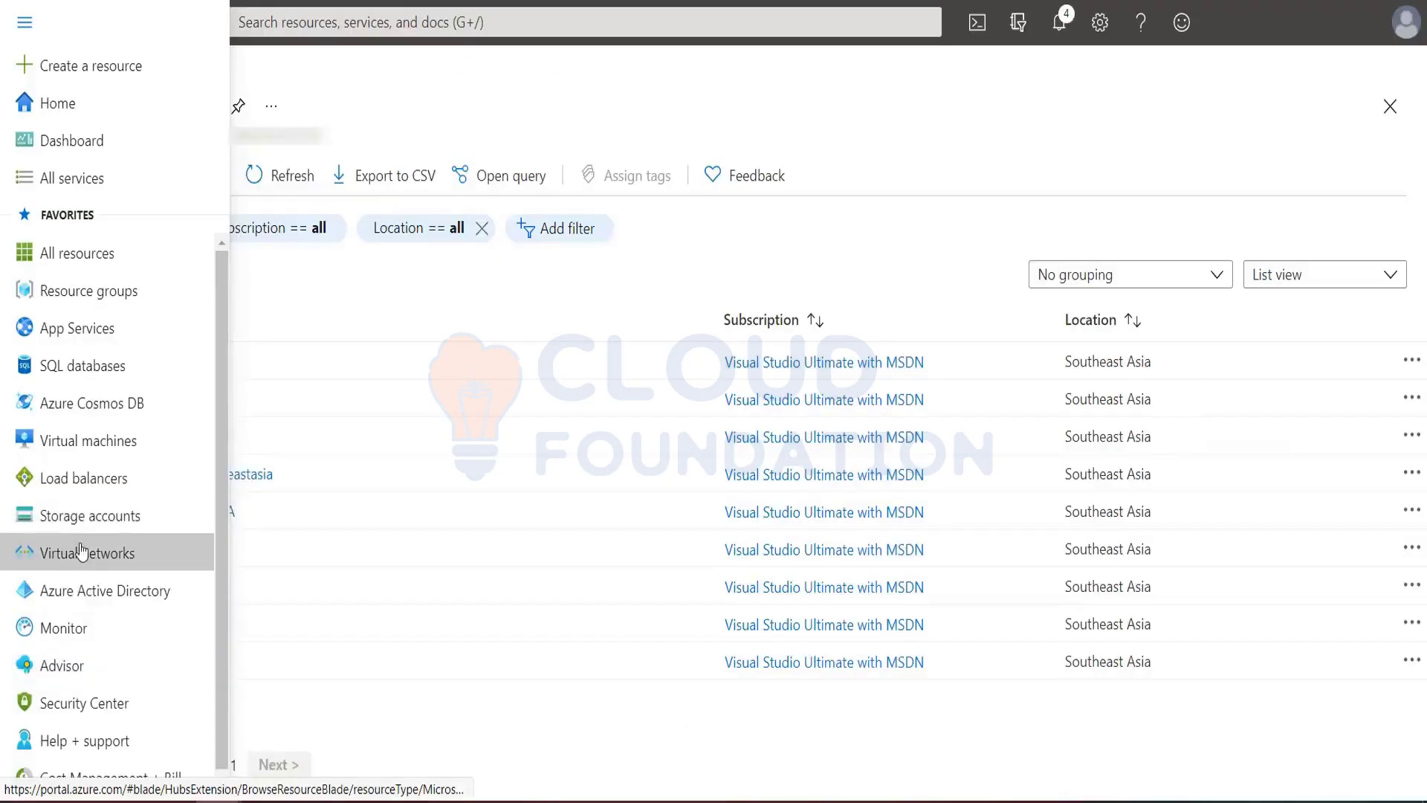
{"action": "left_click", "coordinate": [82, 549]}
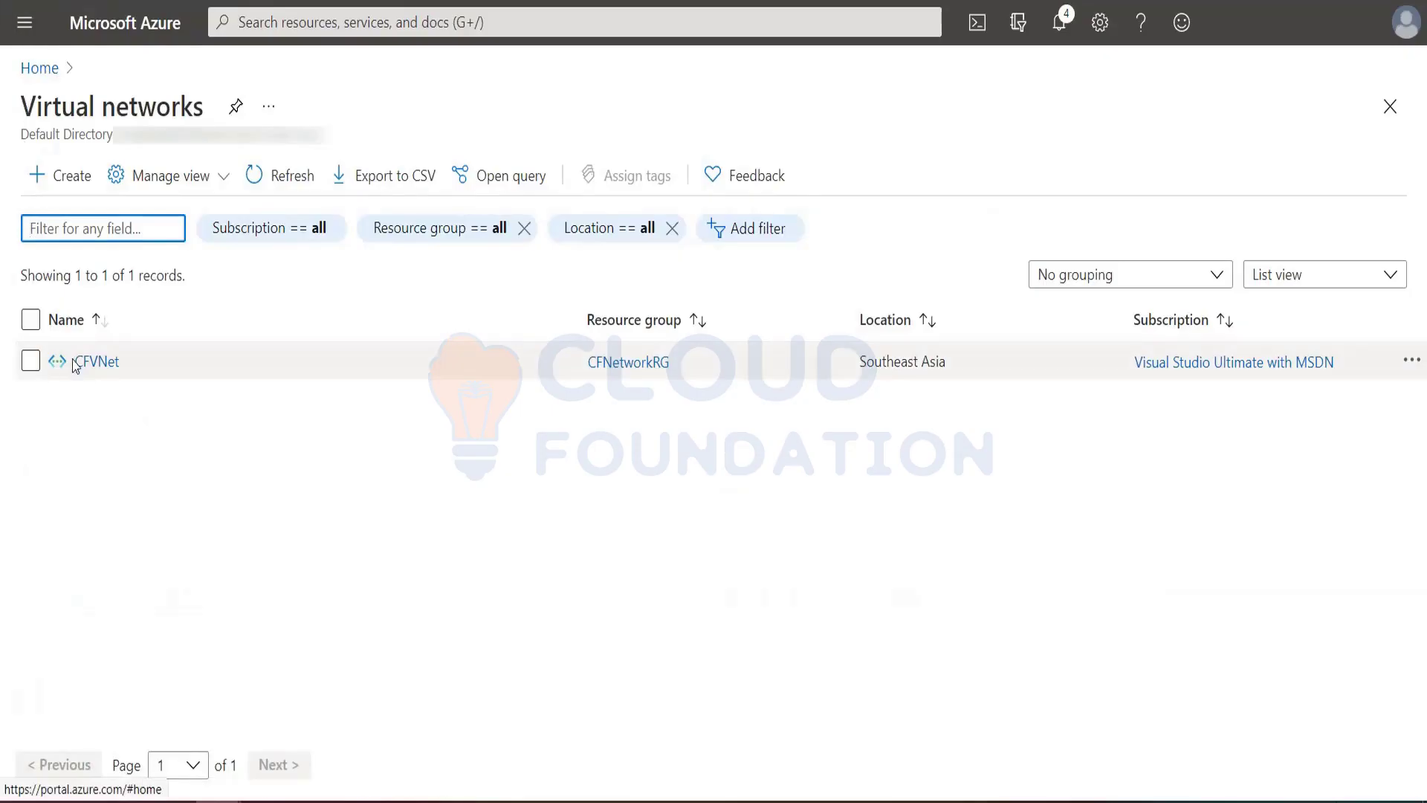
{"action": "left_click", "coordinate": [65, 328]}
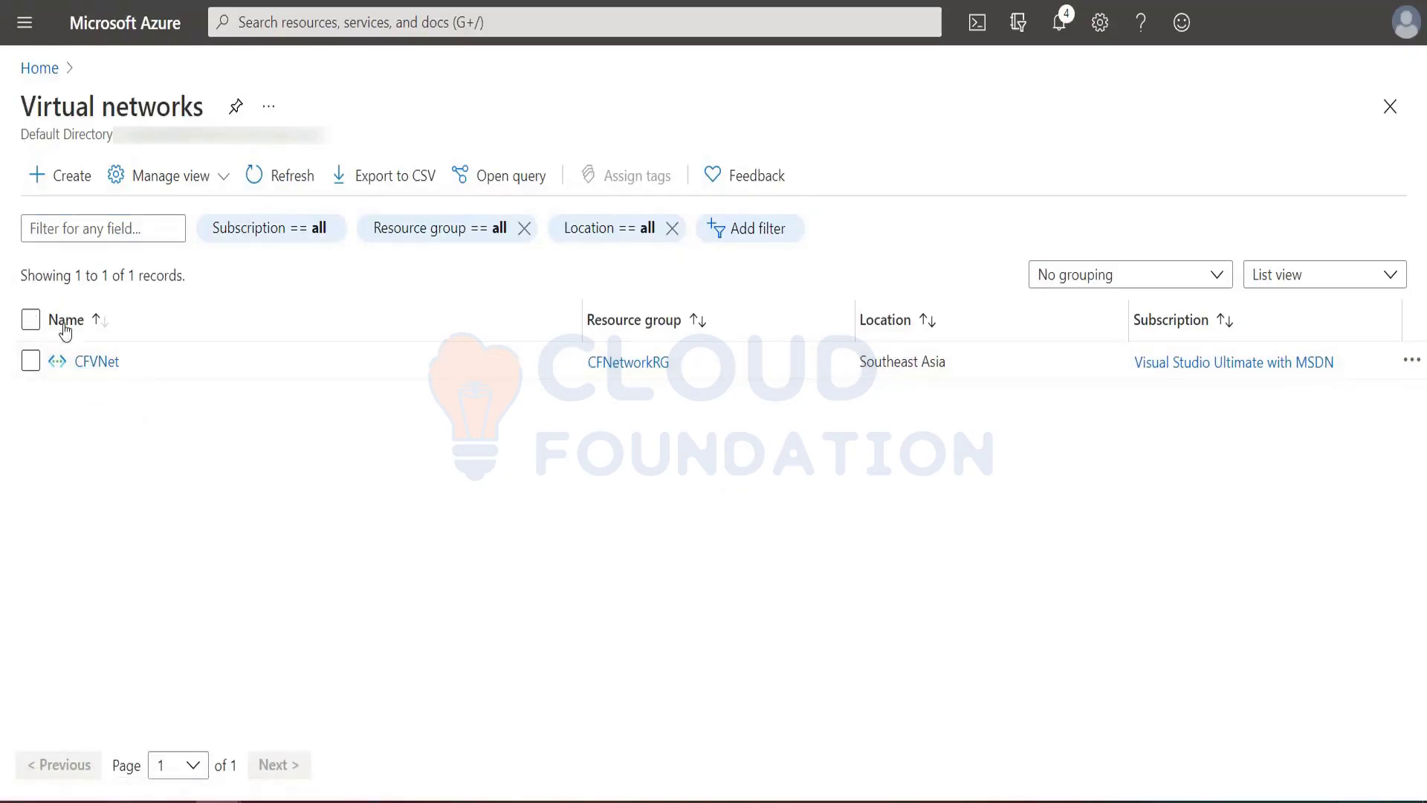
{"action": "left_click", "coordinate": [31, 319]}
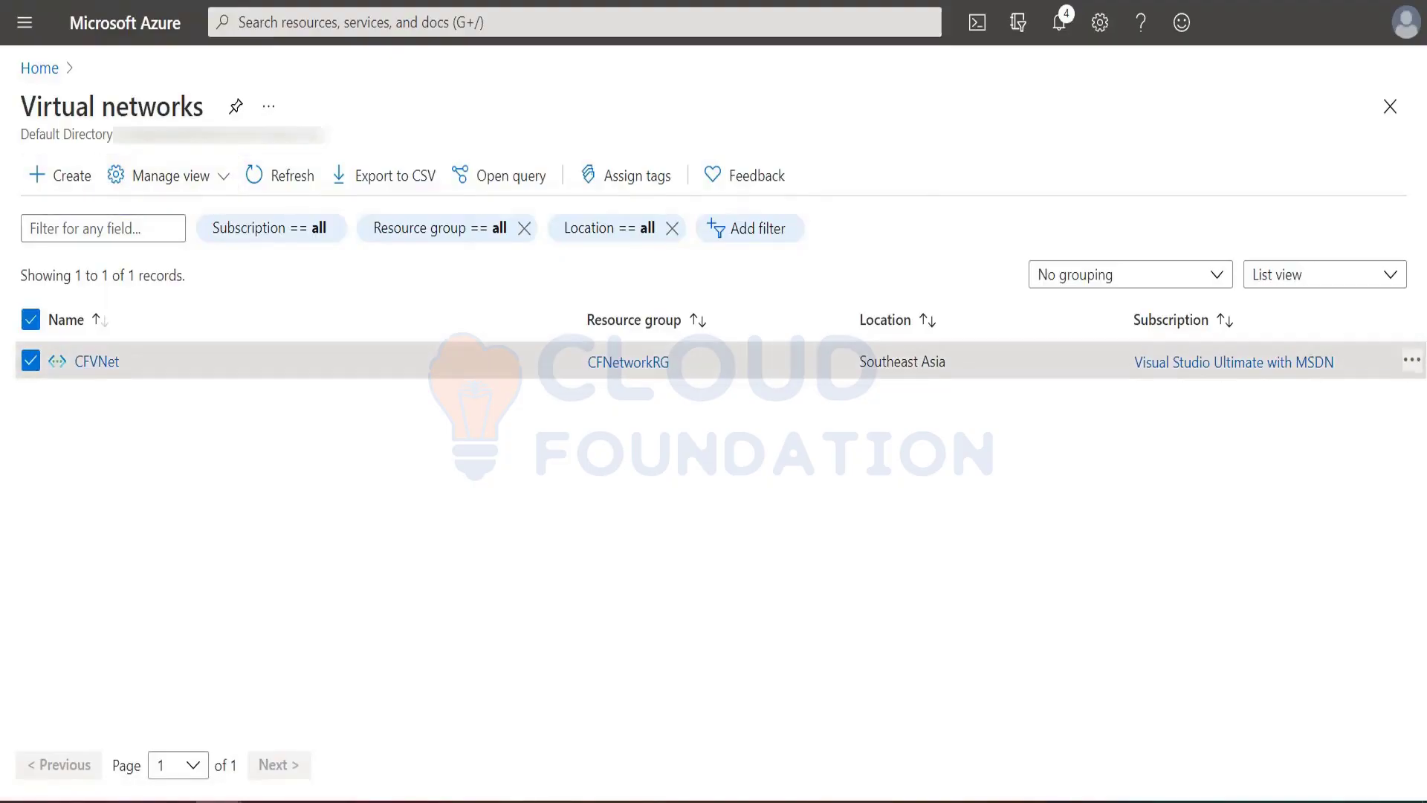
{"action": "left_click", "coordinate": [1411, 360]}
{"action": "left_click", "coordinate": [813, 488]}
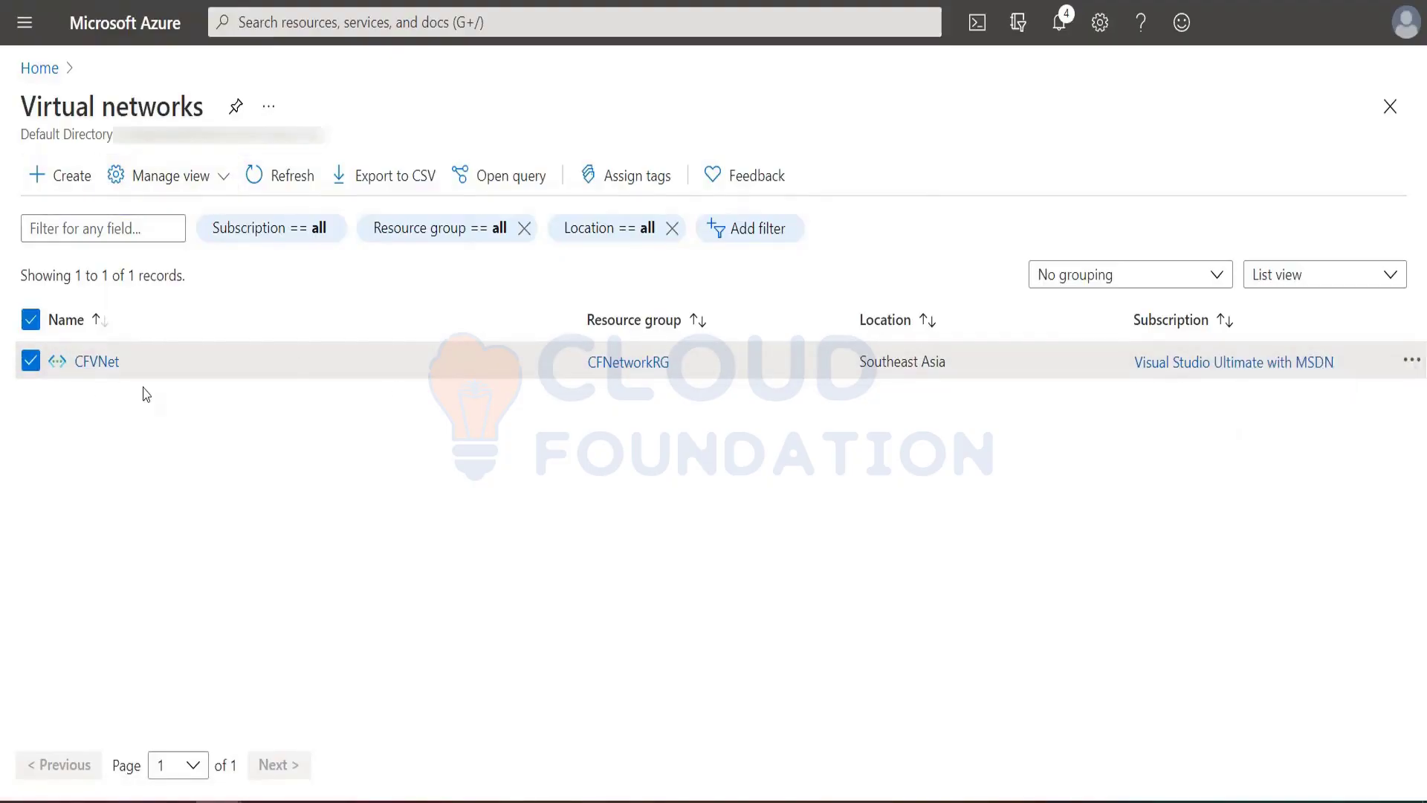
{"action": "left_click", "coordinate": [101, 360]}
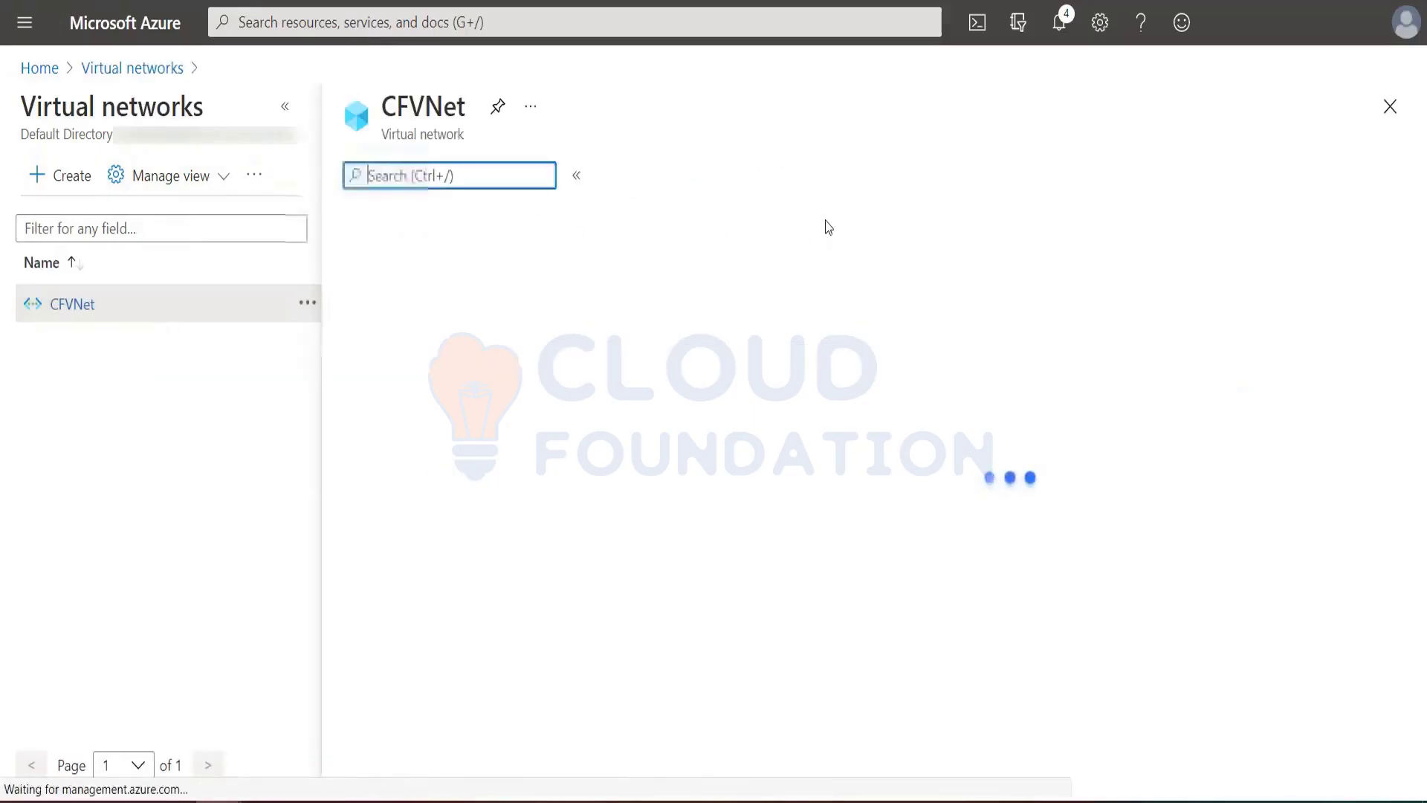
{"action": "left_click", "coordinate": [504, 175]}
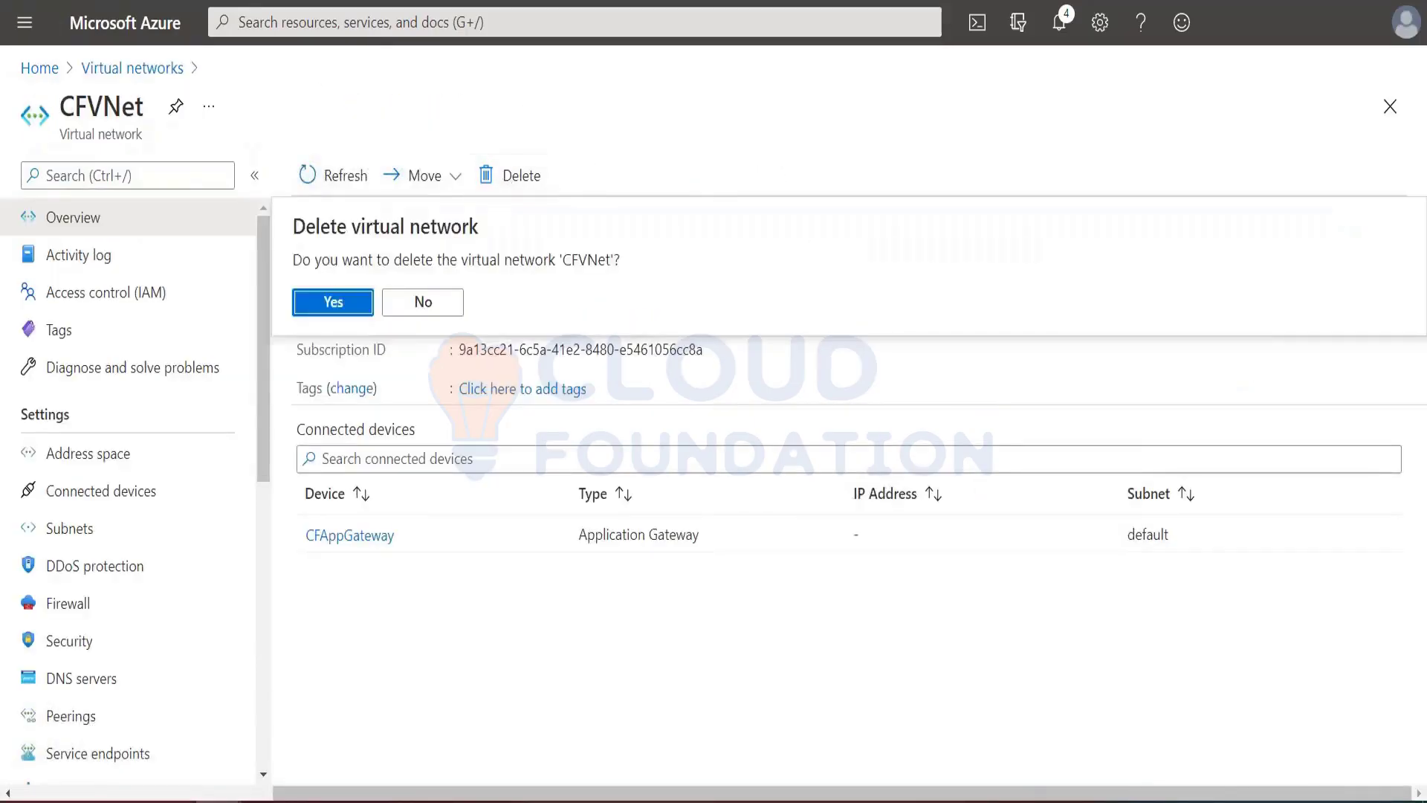
{"action": "left_click", "coordinate": [332, 302]}
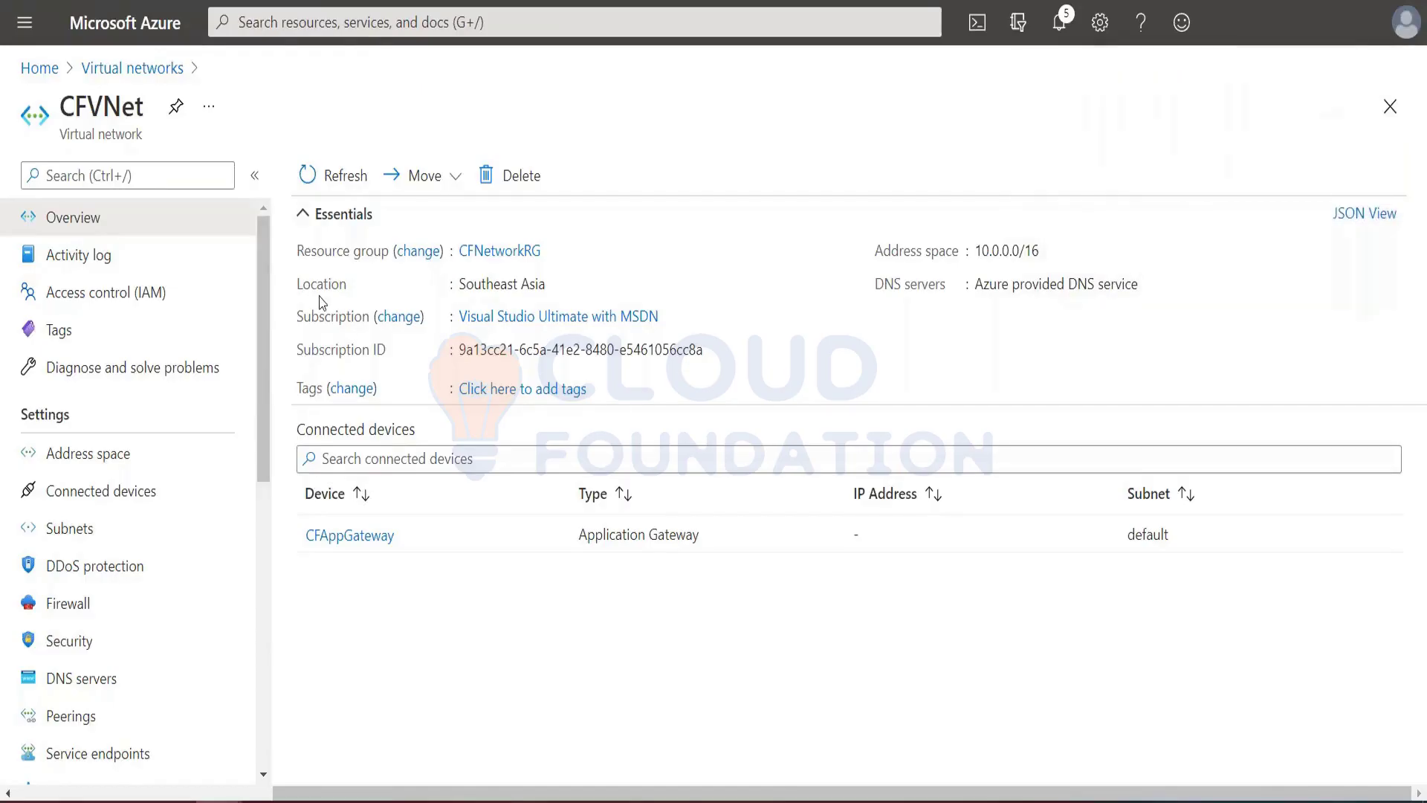
Delete CFAppGateway, CFAPPPIP, CFVNet and NetworkWatcher_southeastasia from all resources, confirming with "yes", and refresh the list.
{"action": "left_click", "coordinate": [25, 23]}
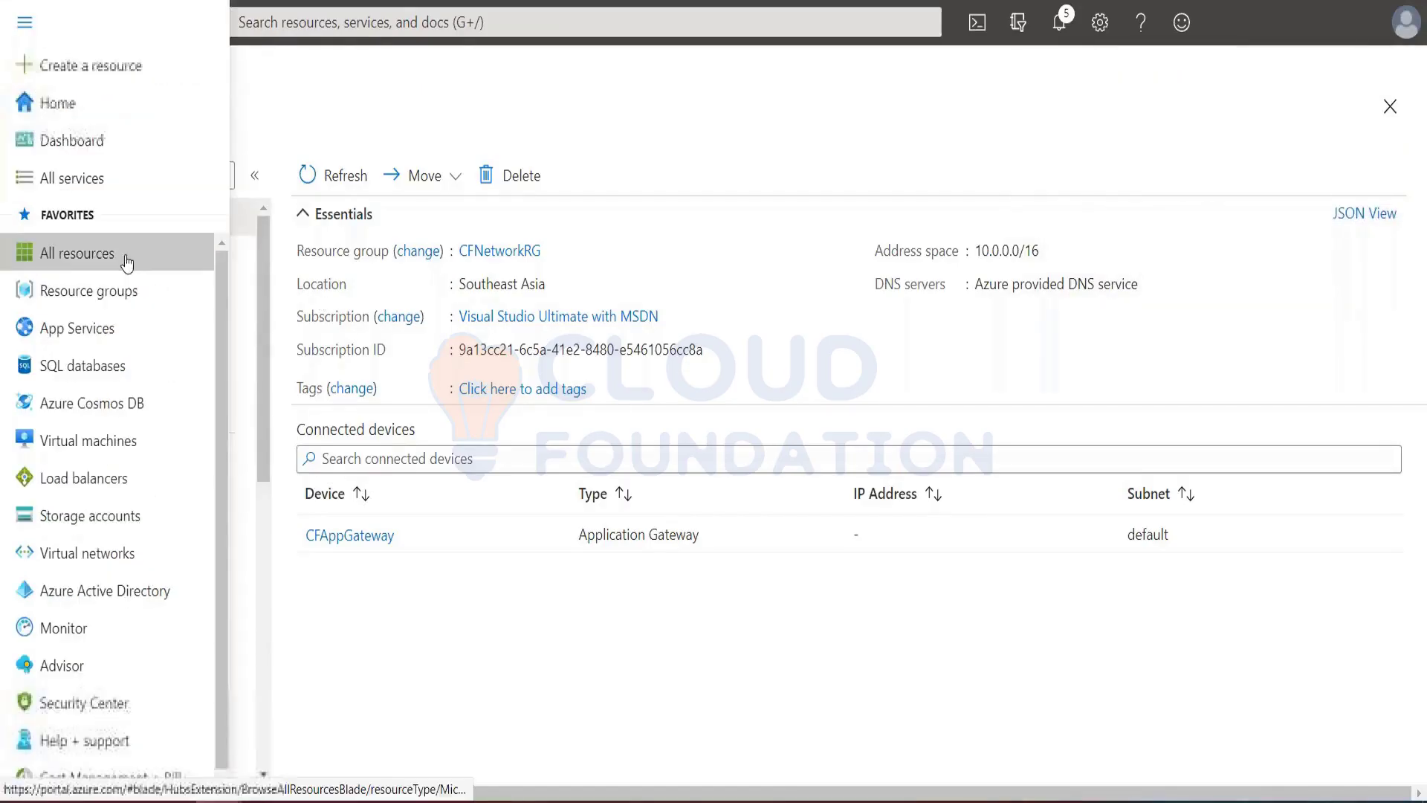
{"action": "left_click", "coordinate": [70, 291]}
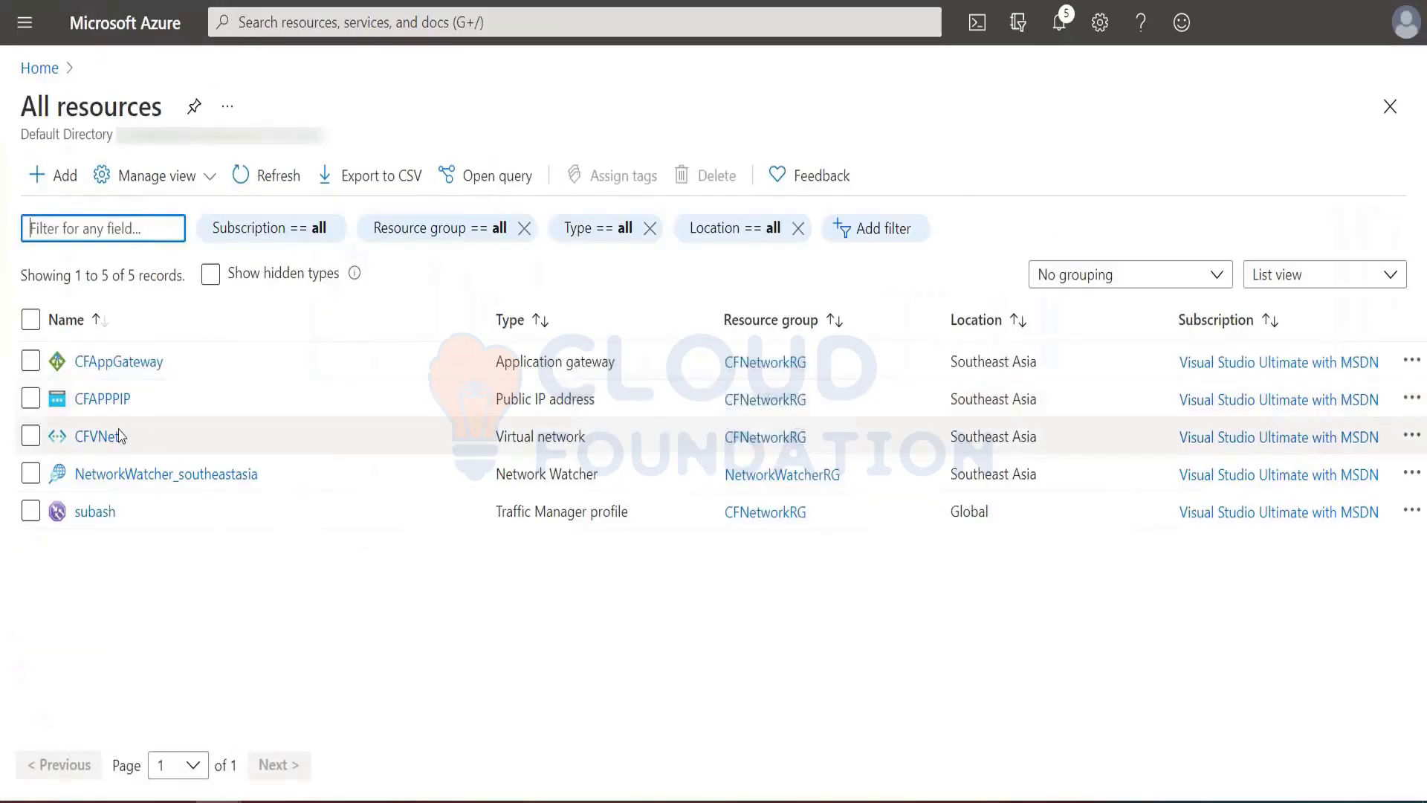
{"action": "left_click", "coordinate": [31, 320]}
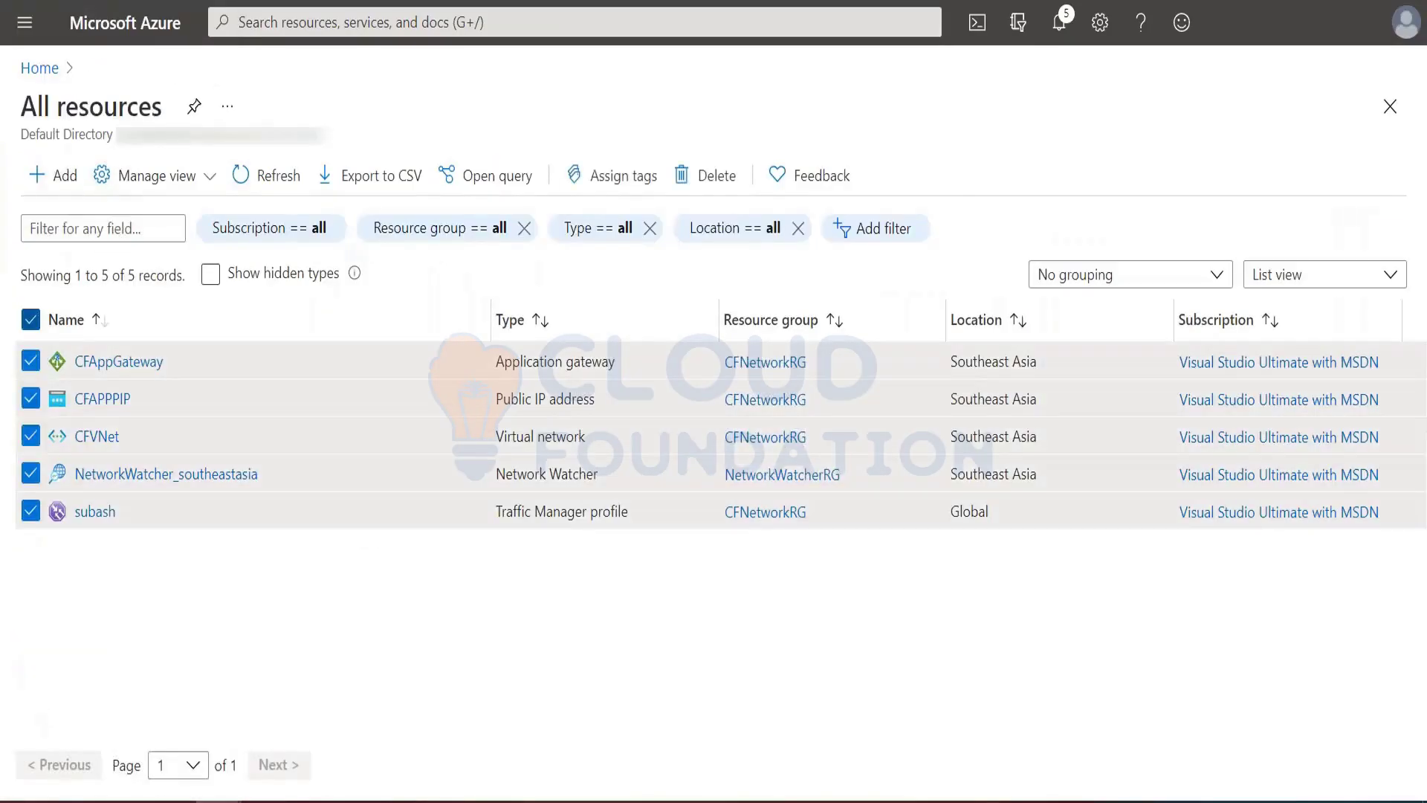
{"action": "left_click", "coordinate": [32, 511]}
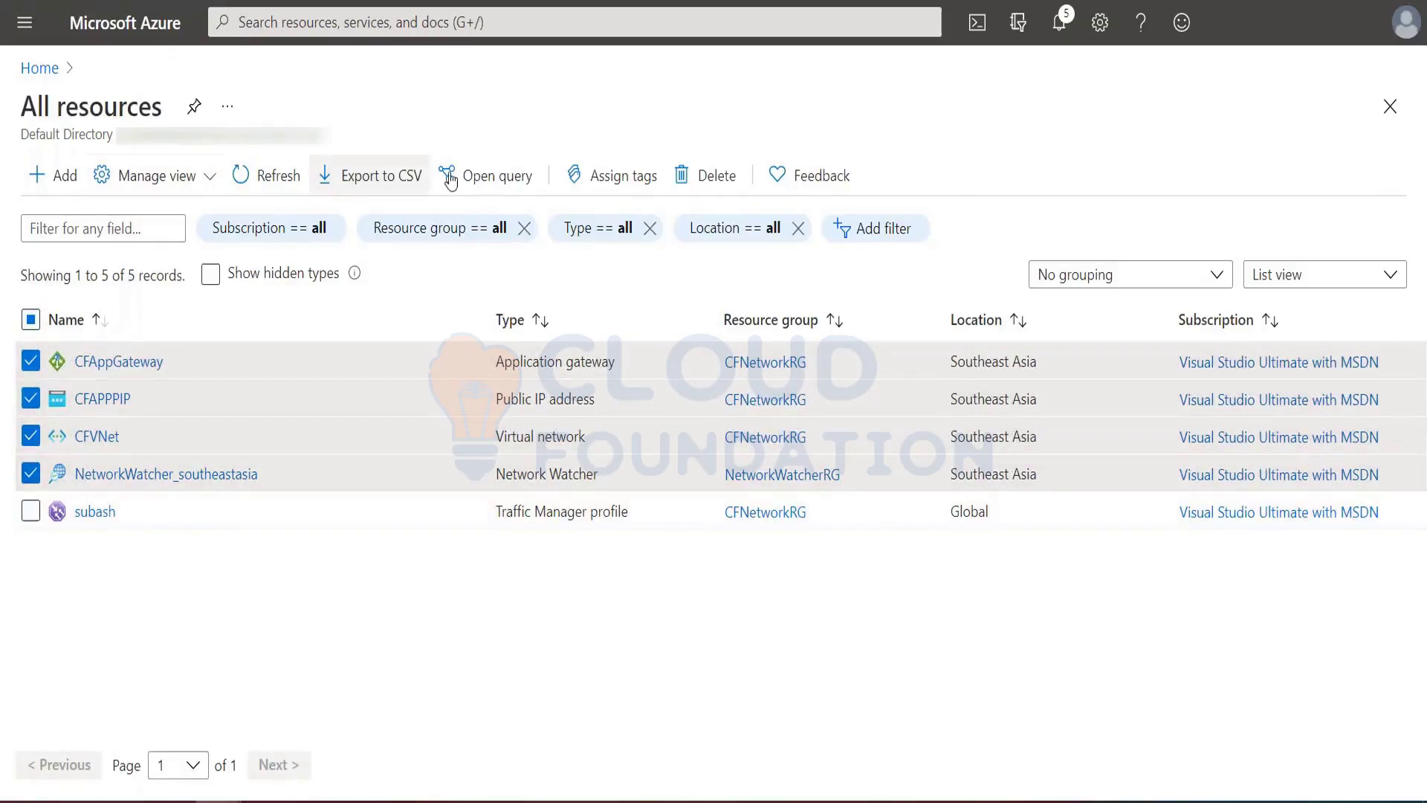
{"action": "left_click", "coordinate": [719, 178]}
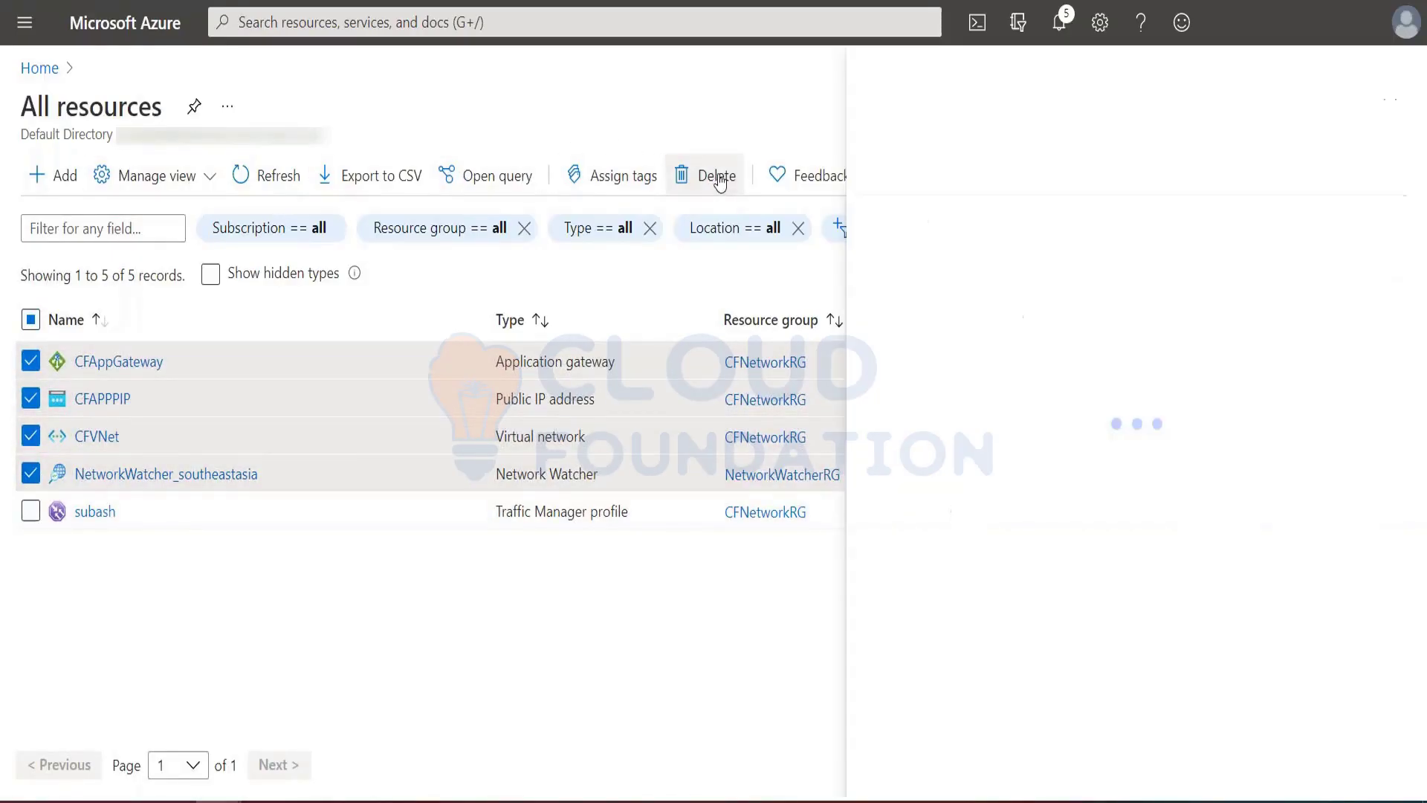
{"action": "type", "text": "yes"}
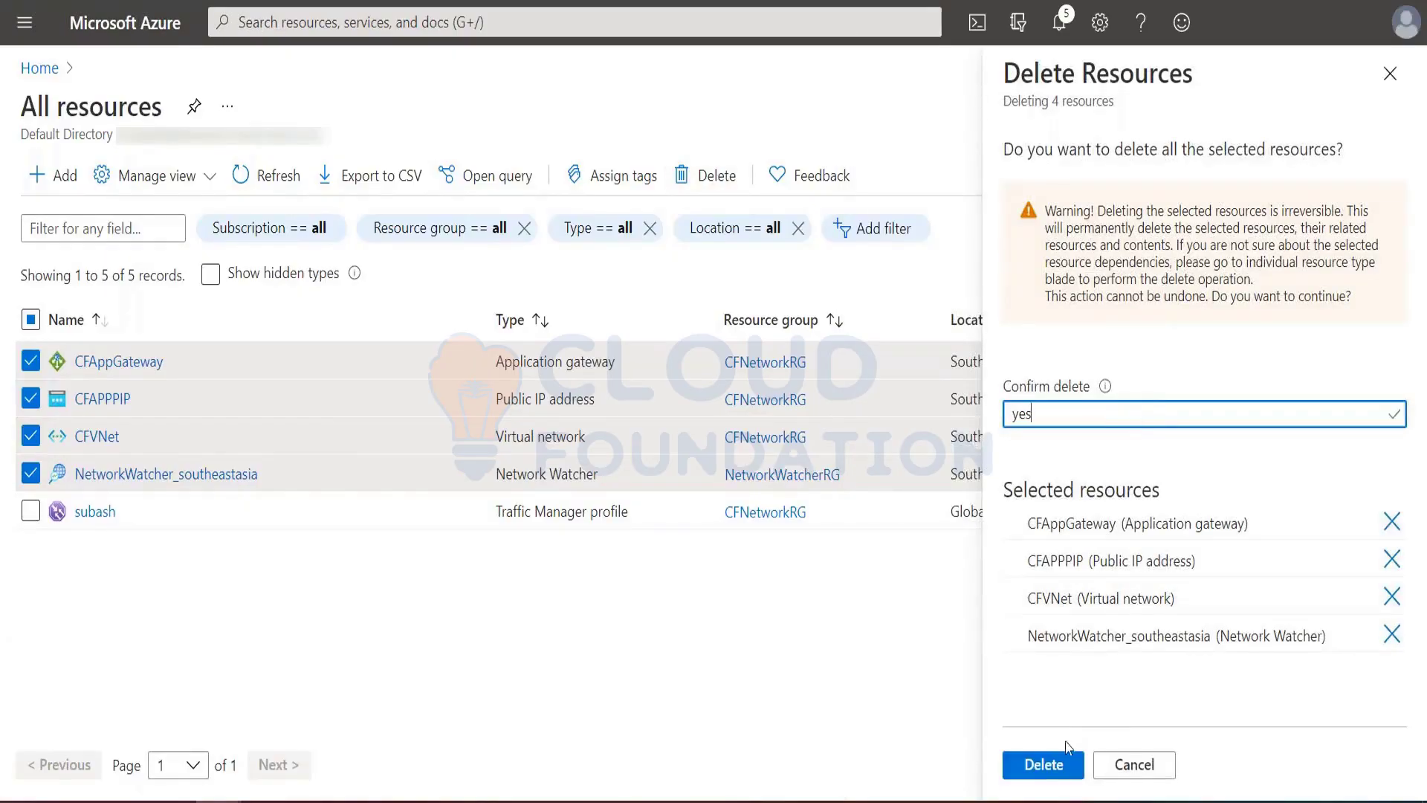
{"action": "left_click", "coordinate": [1044, 766]}
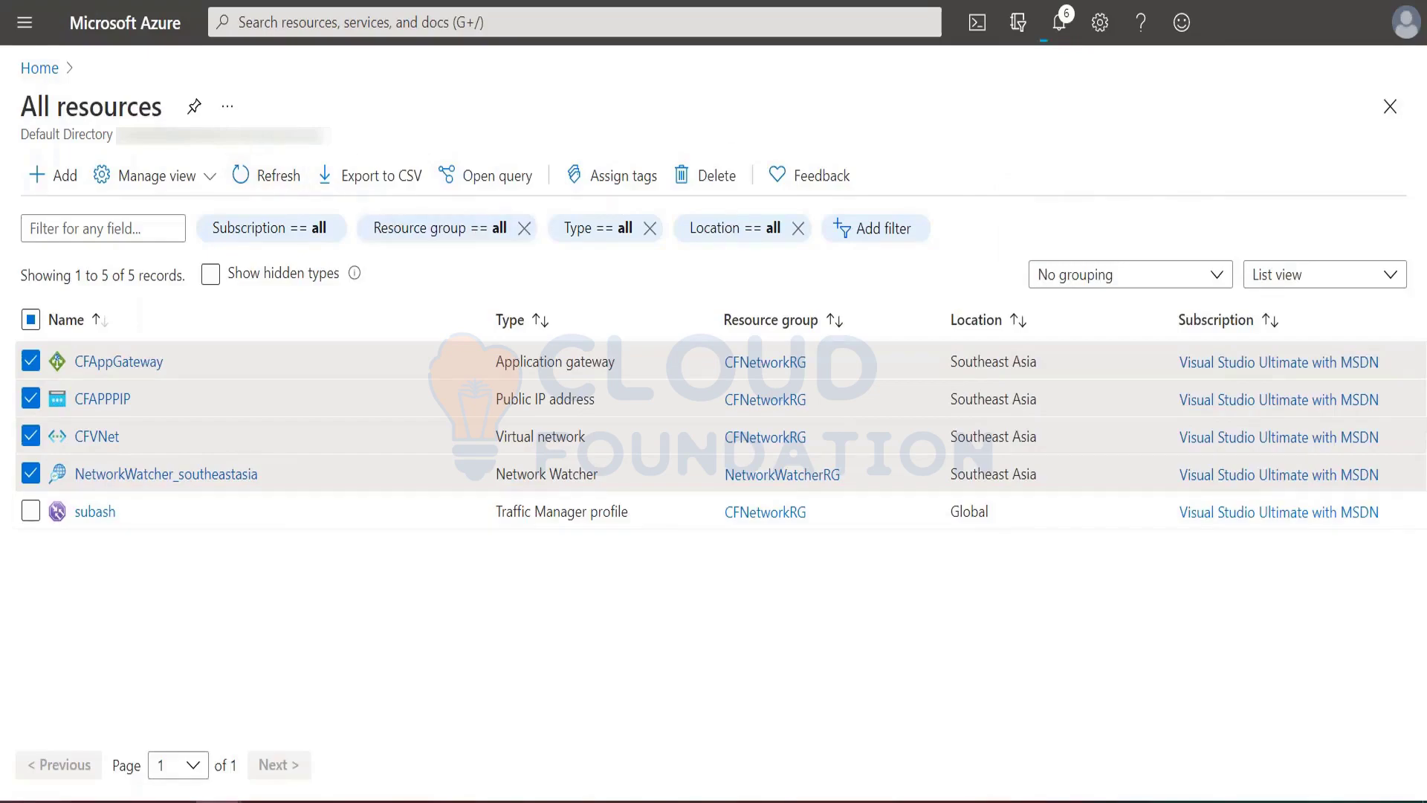
{"action": "left_click", "coordinate": [259, 176]}
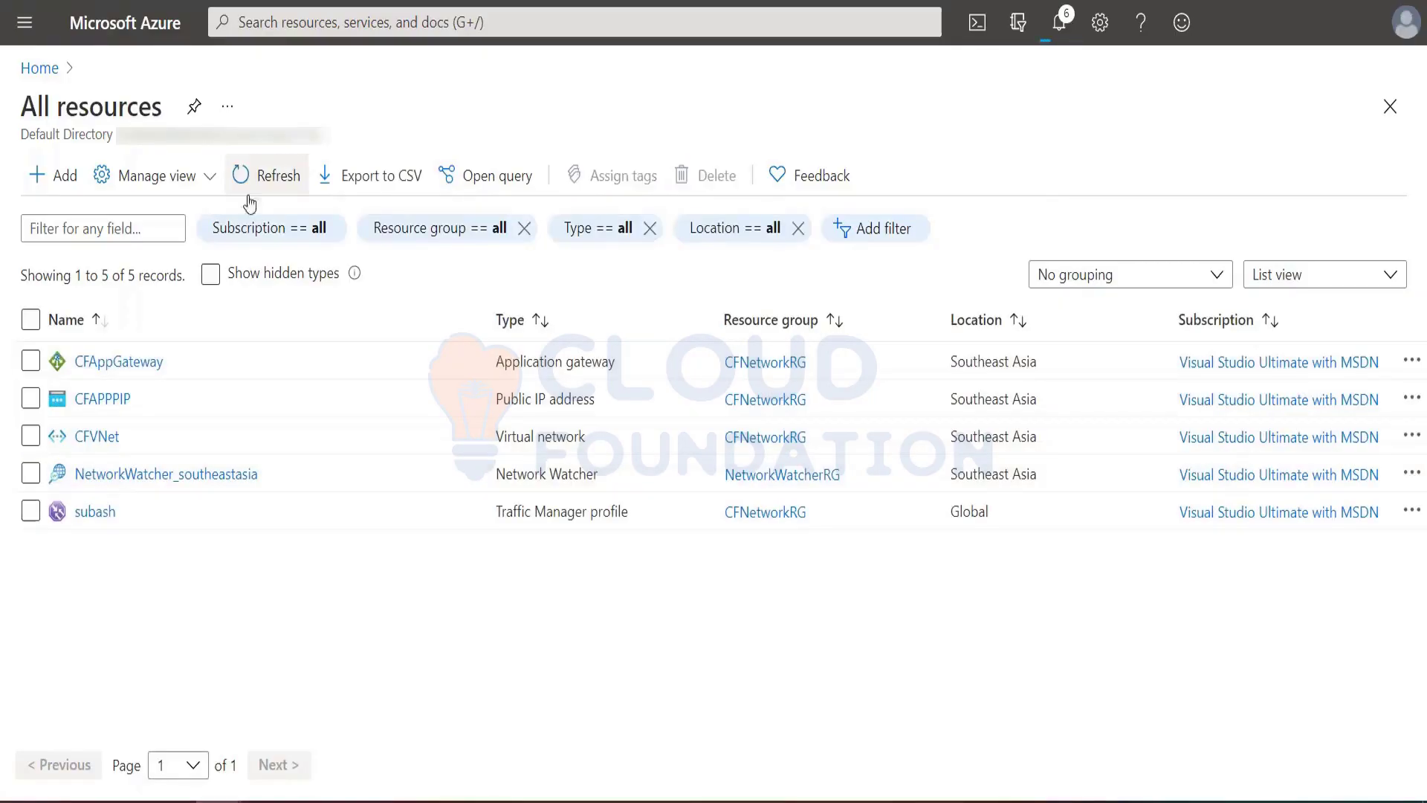
Start a new virtual network in resource group Test-FW-RG and name it Test-FW-VN.
{"action": "left_click", "coordinate": [24, 22]}
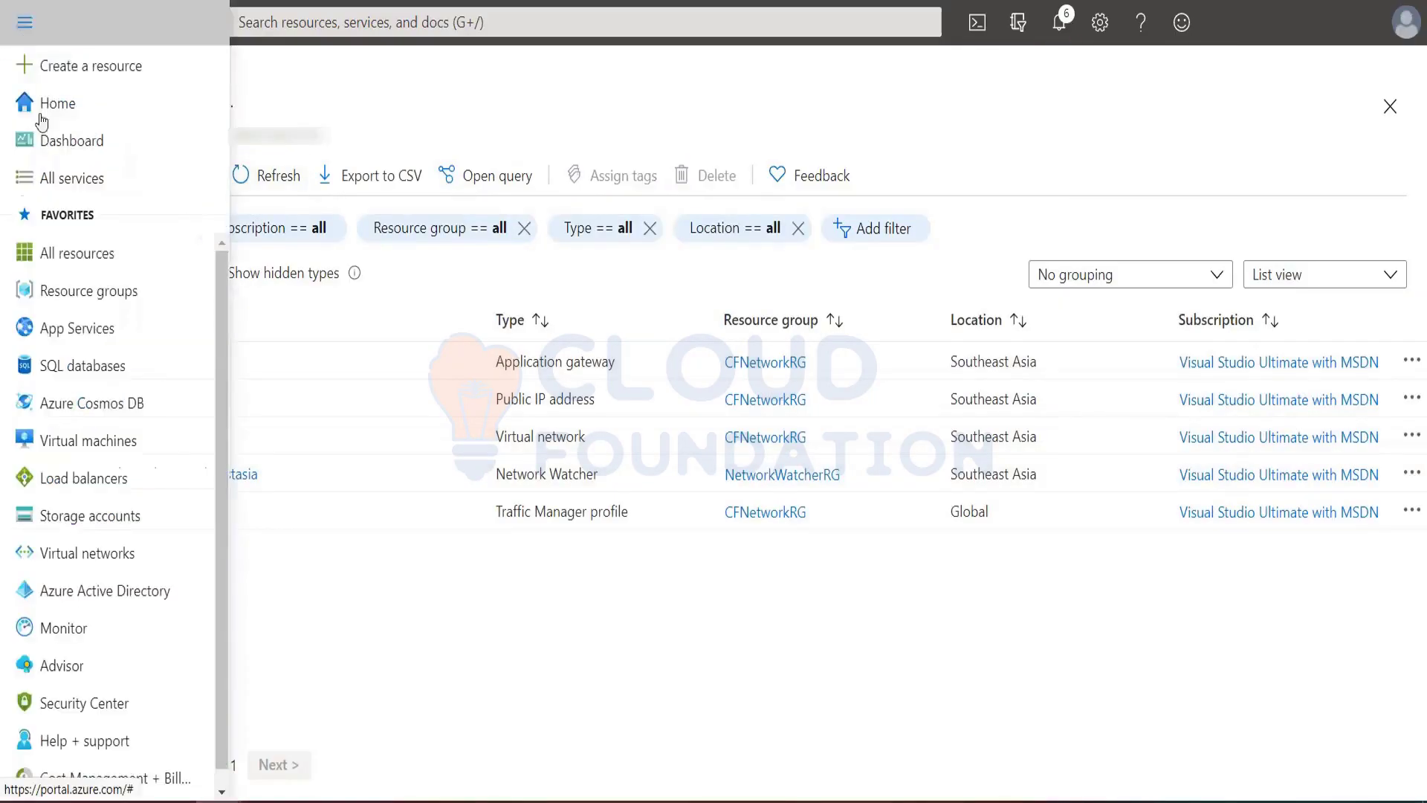
{"action": "left_click", "coordinate": [67, 563]}
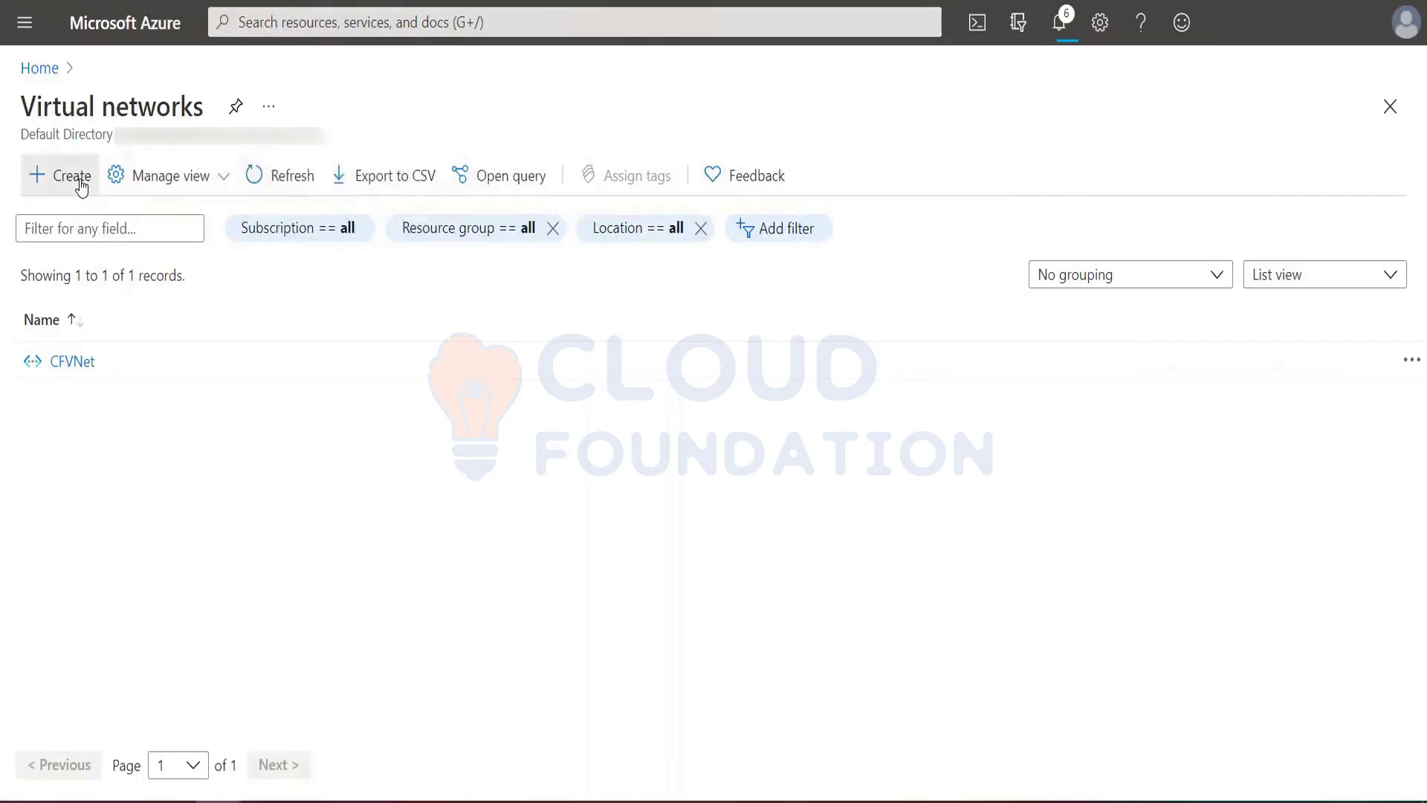
{"action": "left_click", "coordinate": [81, 184]}
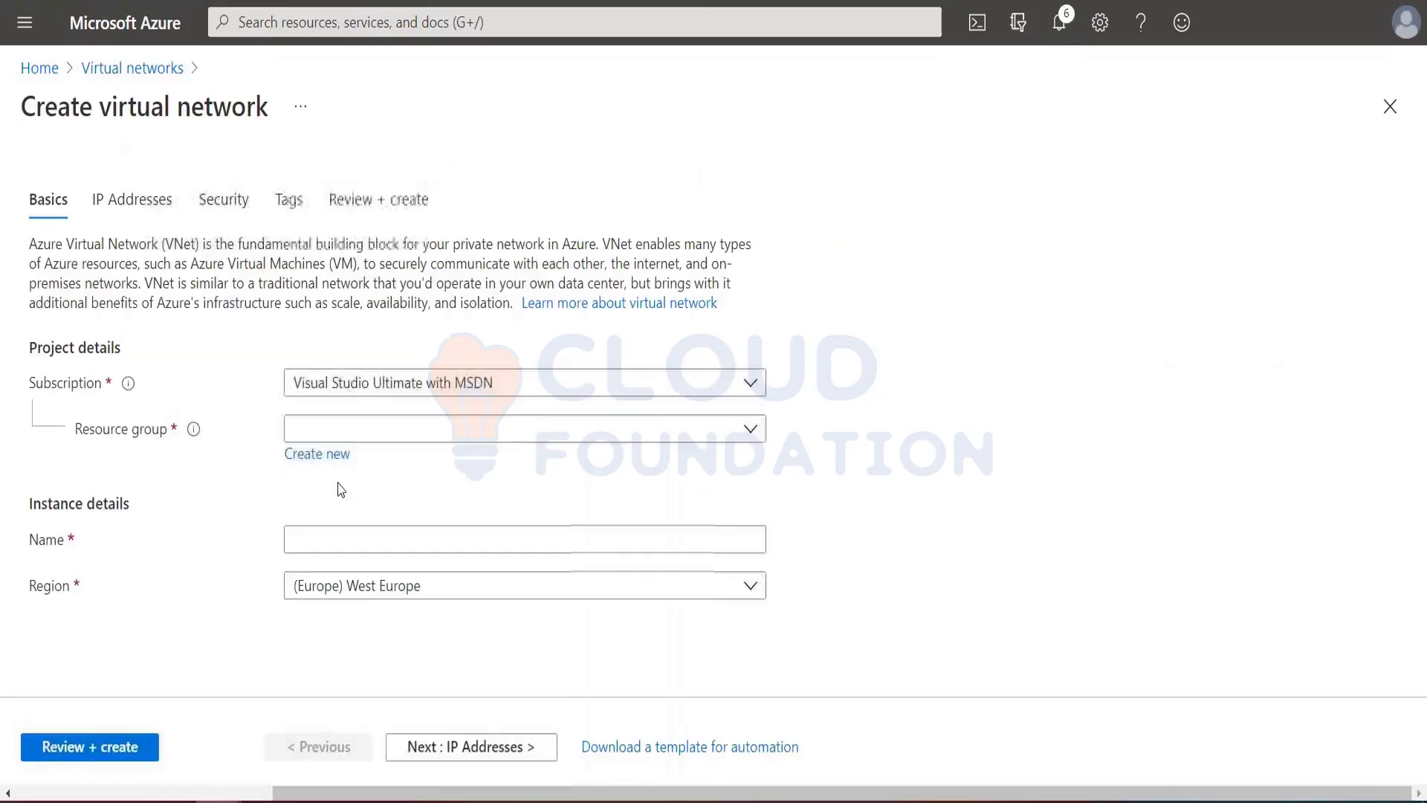
{"action": "left_click", "coordinate": [376, 427]}
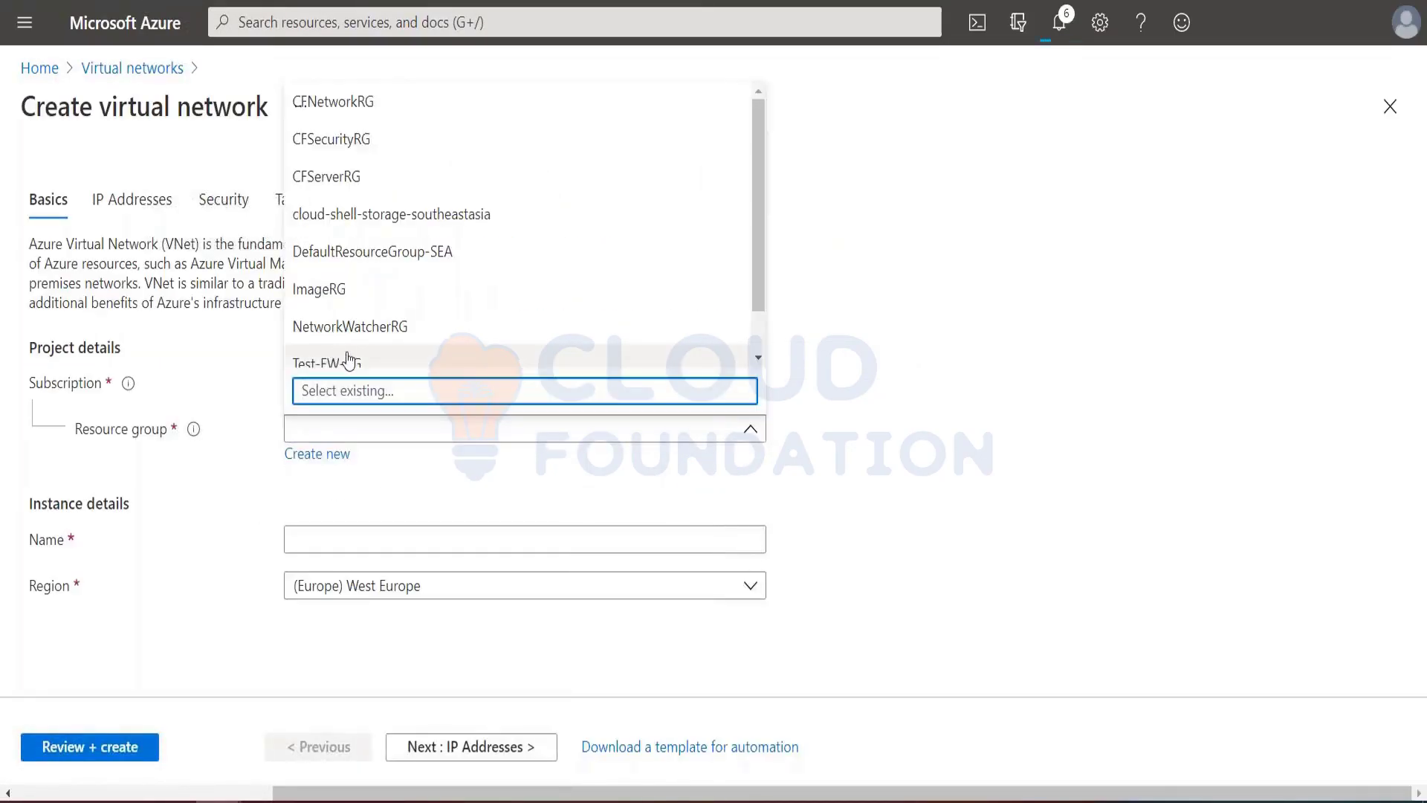
{"action": "scroll", "coordinate": [340, 351], "scroll_direction": "down", "scroll_amount": 2}
{"action": "left_click", "coordinate": [341, 318]}
{"action": "left_click", "coordinate": [349, 537]}
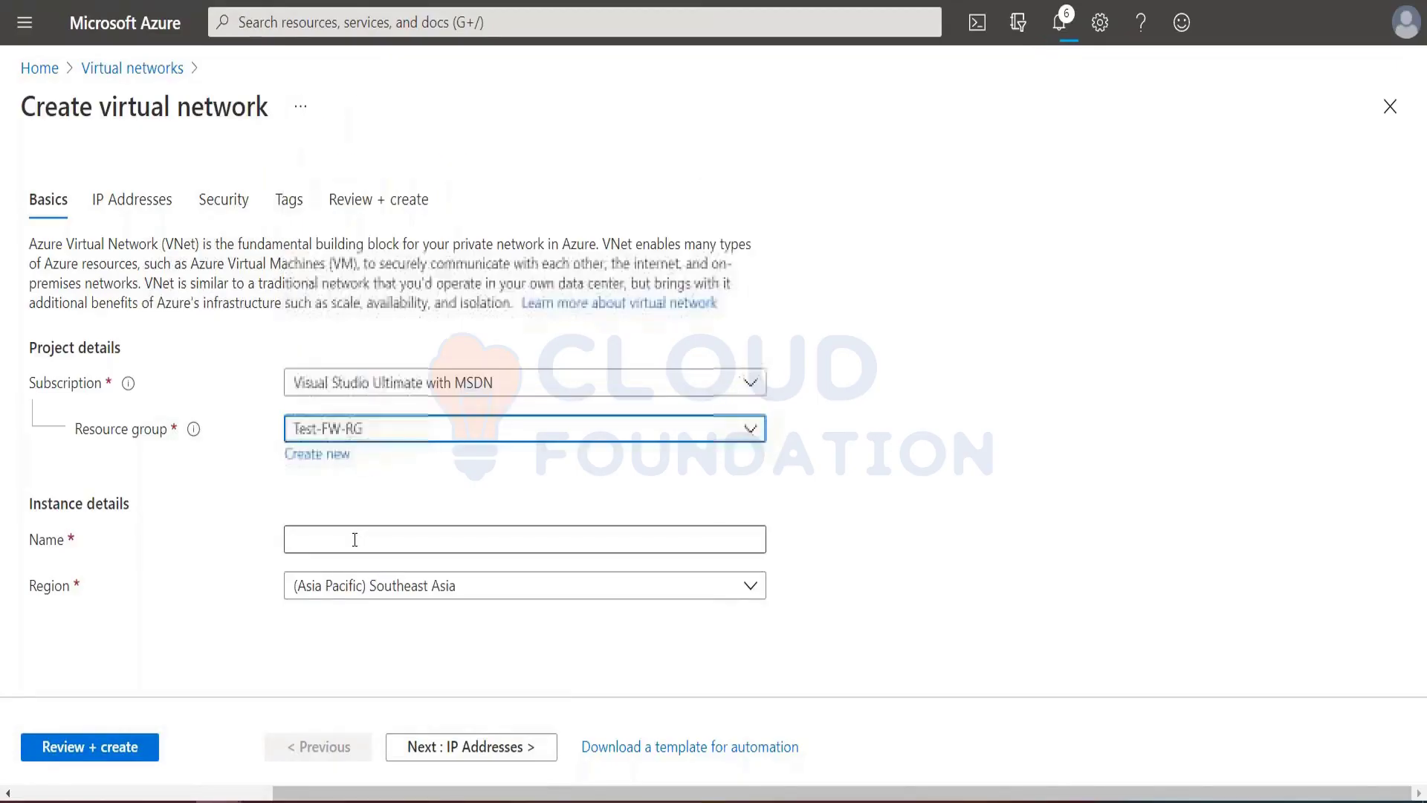
{"action": "type", "text": "Test-FW-VN"}
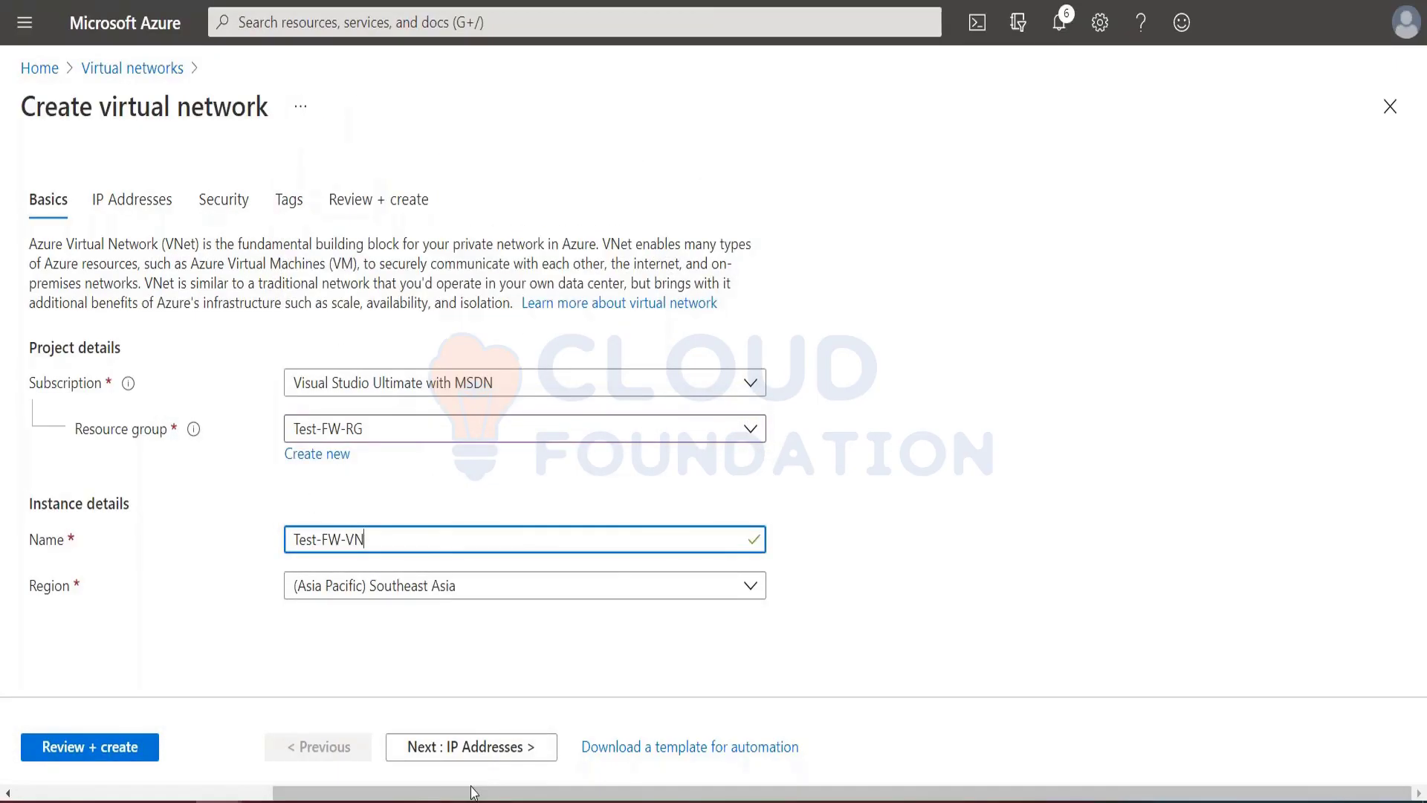
Set the new virtual network's IPv4 address space to 10.0.0.0/16.
{"action": "left_click", "coordinate": [476, 748]}
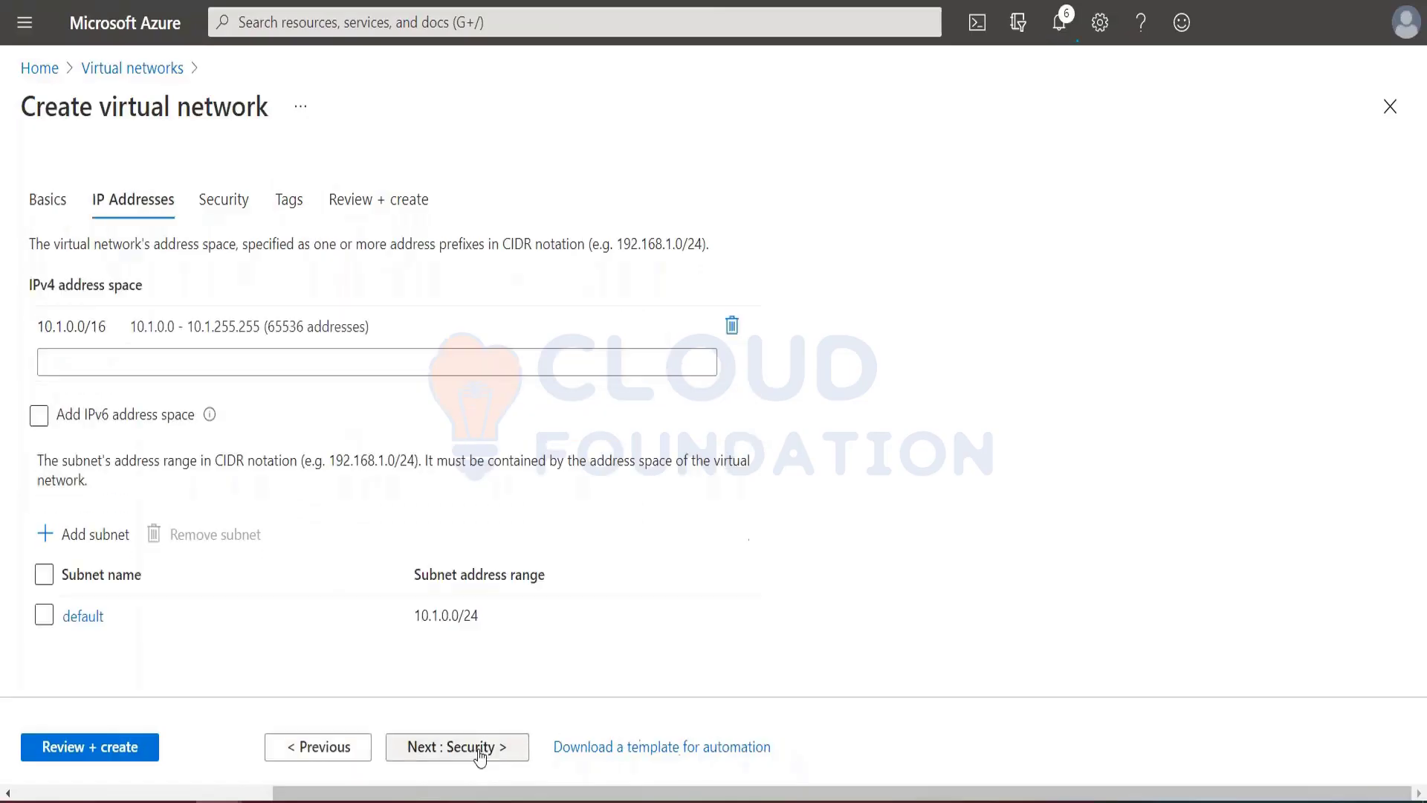
{"action": "left_click", "coordinate": [103, 325]}
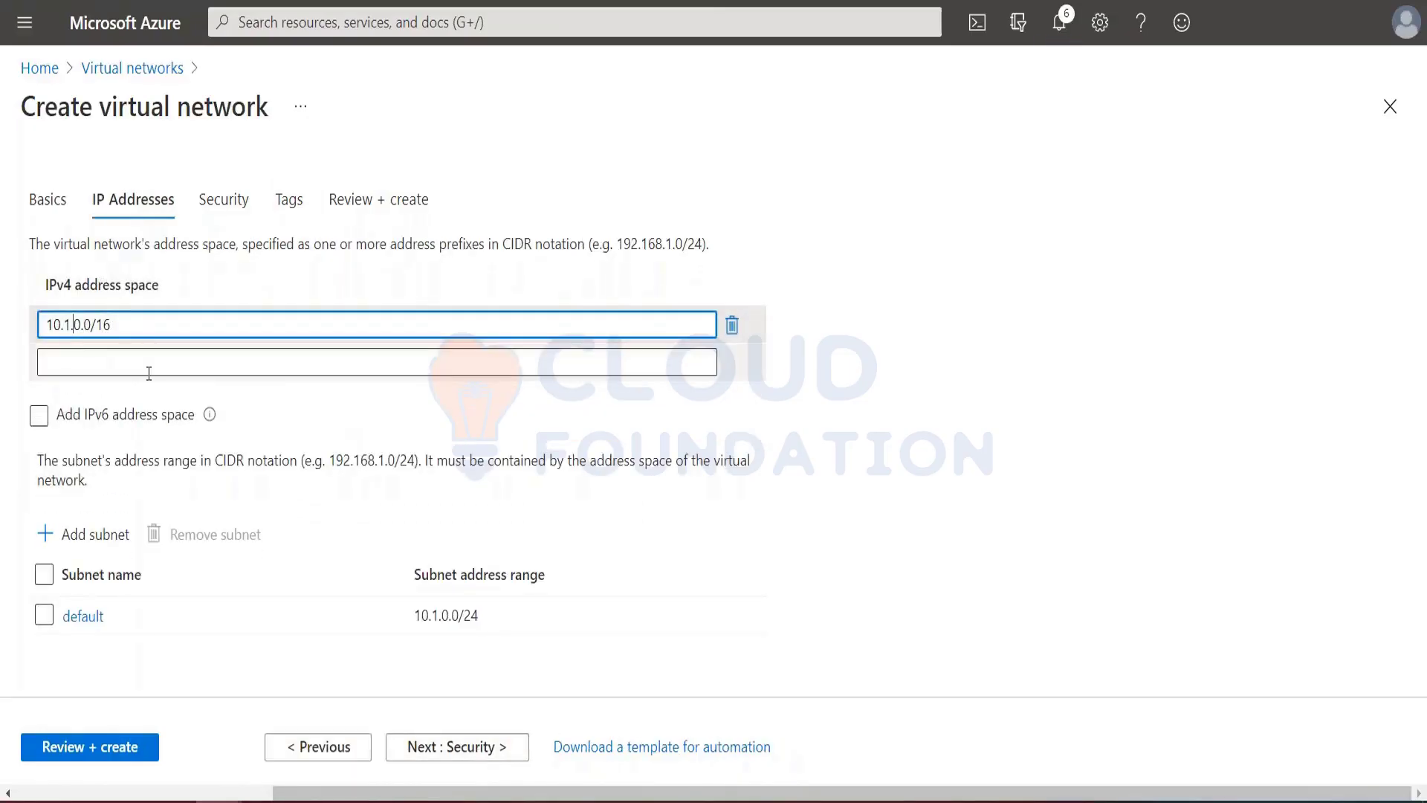
{"action": "key", "text": "BackSpace"}
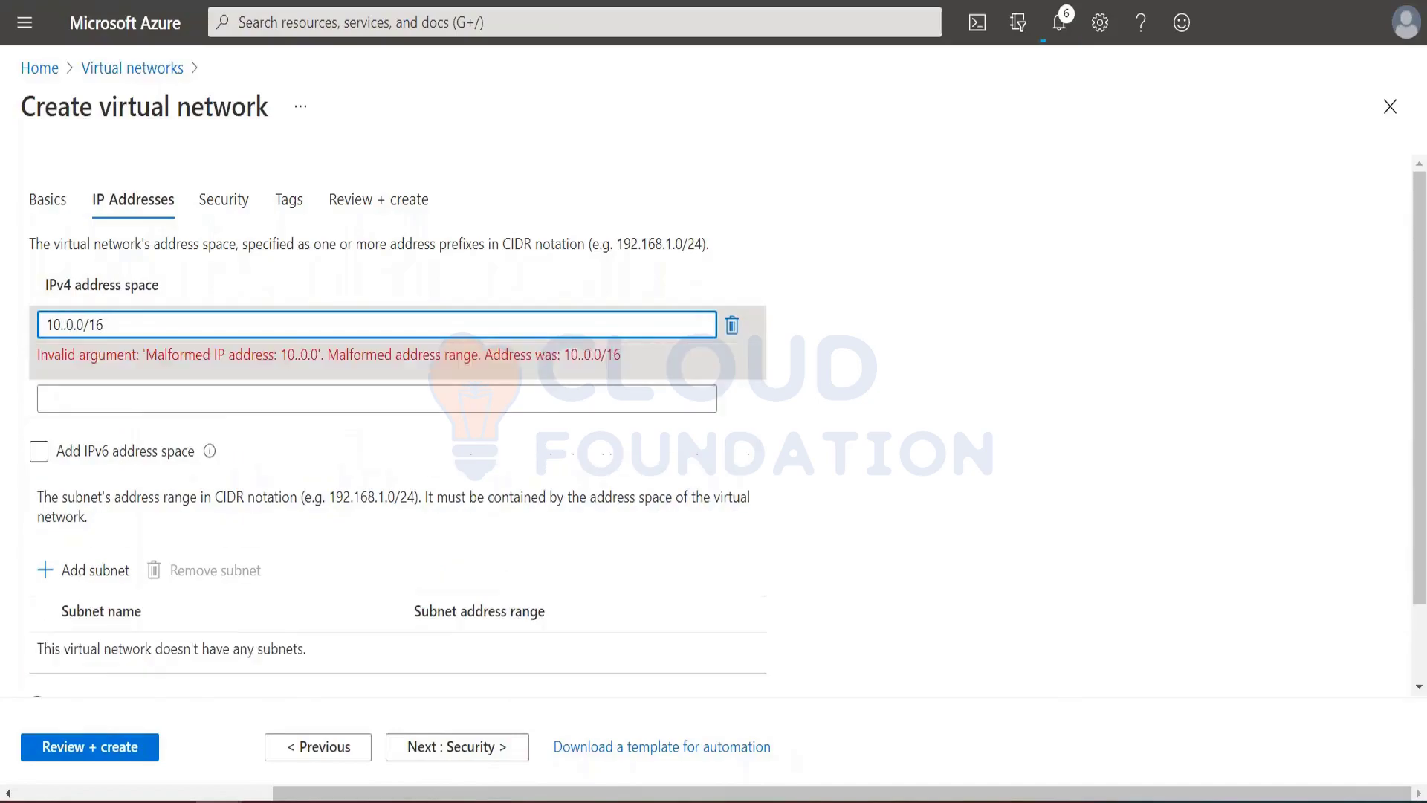
{"action": "type", "text": "0"}
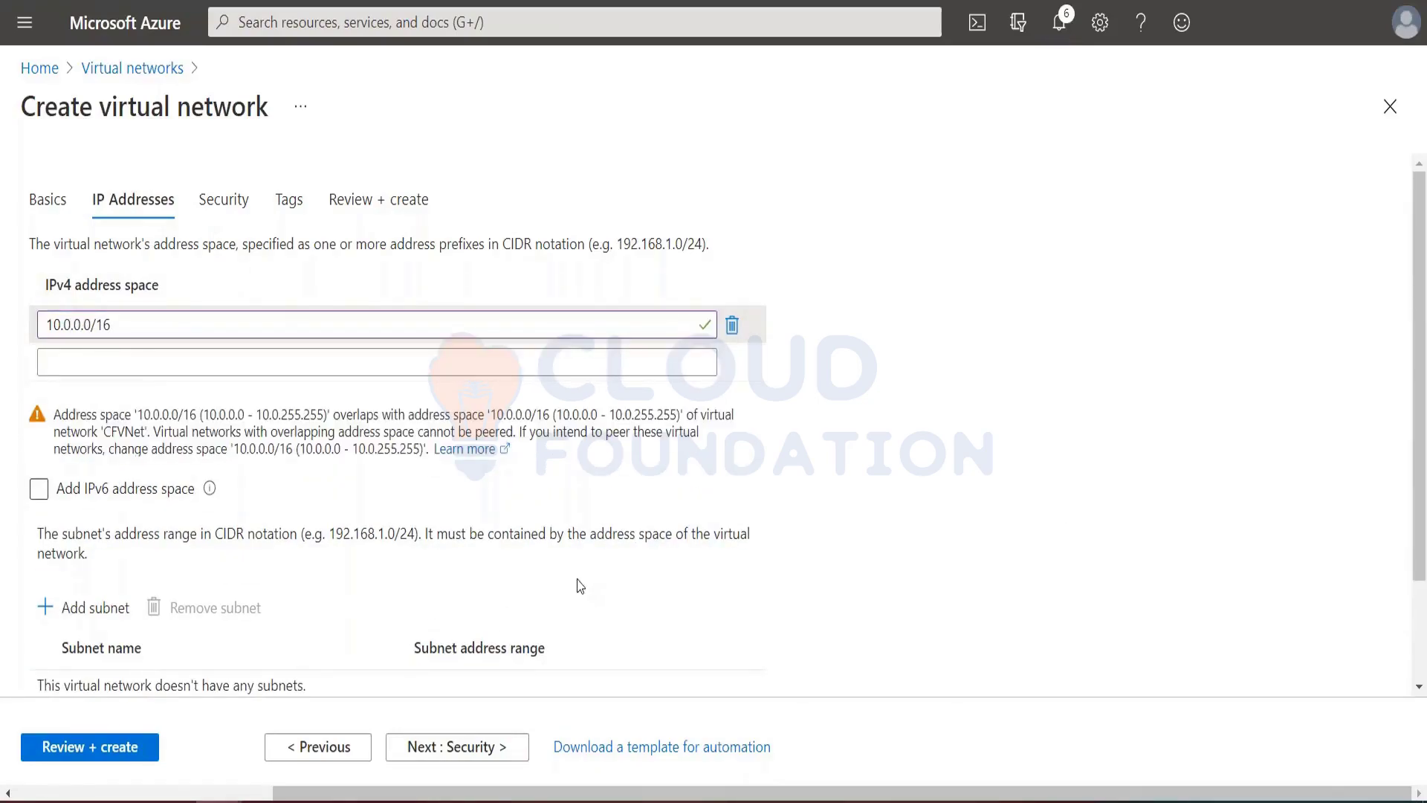
Start adding a subnet and name it AzureFirewallSubnet, copying the name from the tutorial.
{"action": "scroll", "coordinate": [577, 582], "scroll_direction": "down", "scroll_amount": 2}
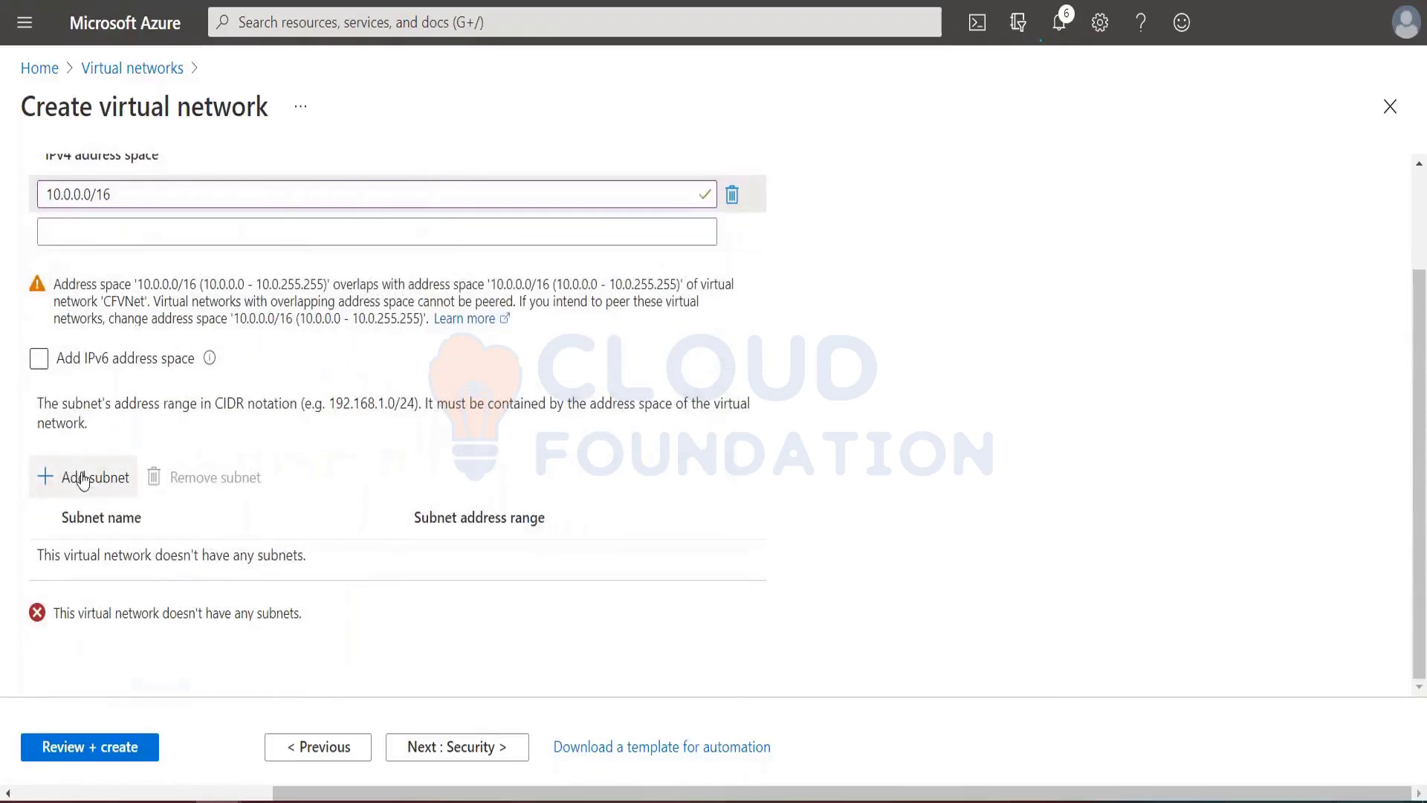
{"action": "left_click", "coordinate": [83, 480]}
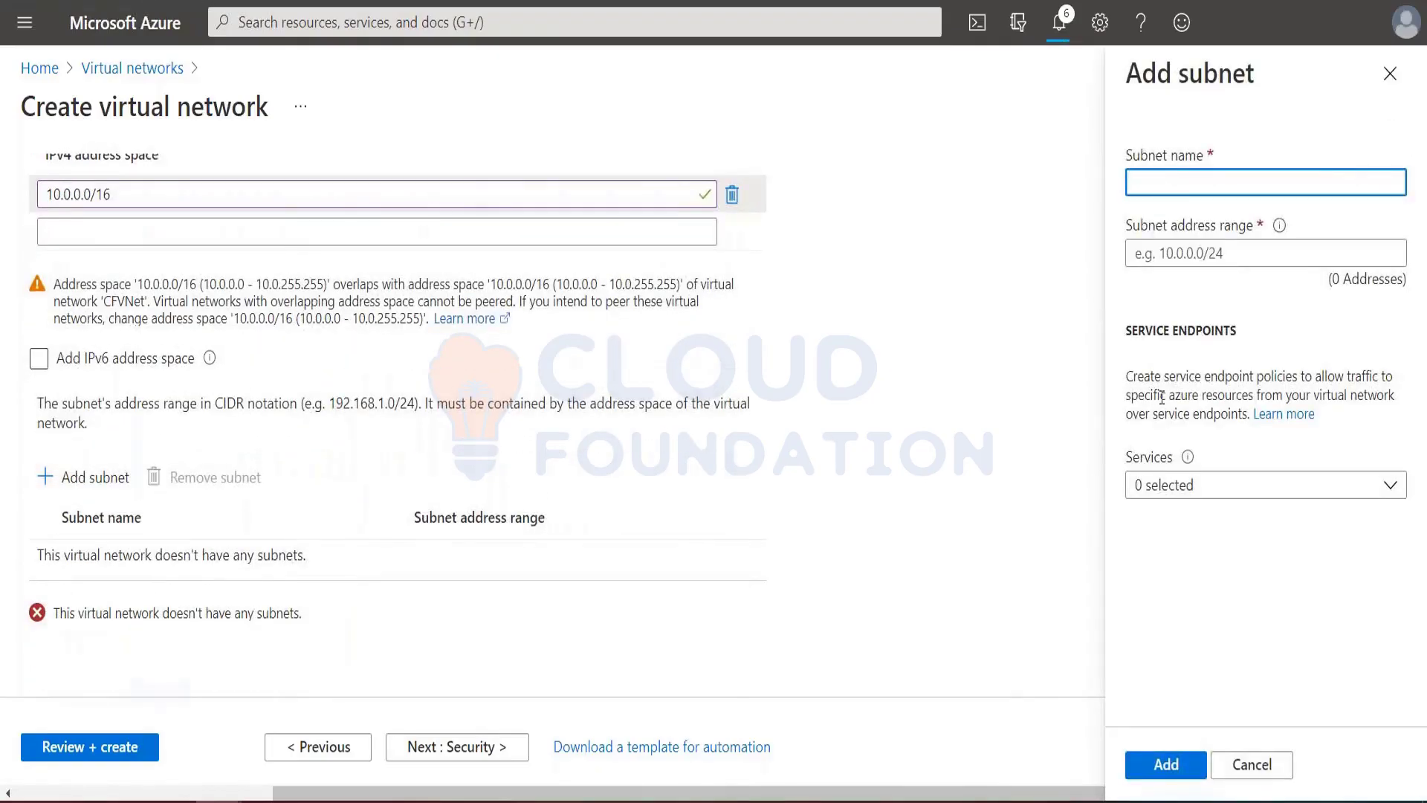
{"action": "key", "text": "alt+Tab"}
{"action": "scroll", "coordinate": [557, 392], "scroll_direction": "down", "scroll_amount": 5}
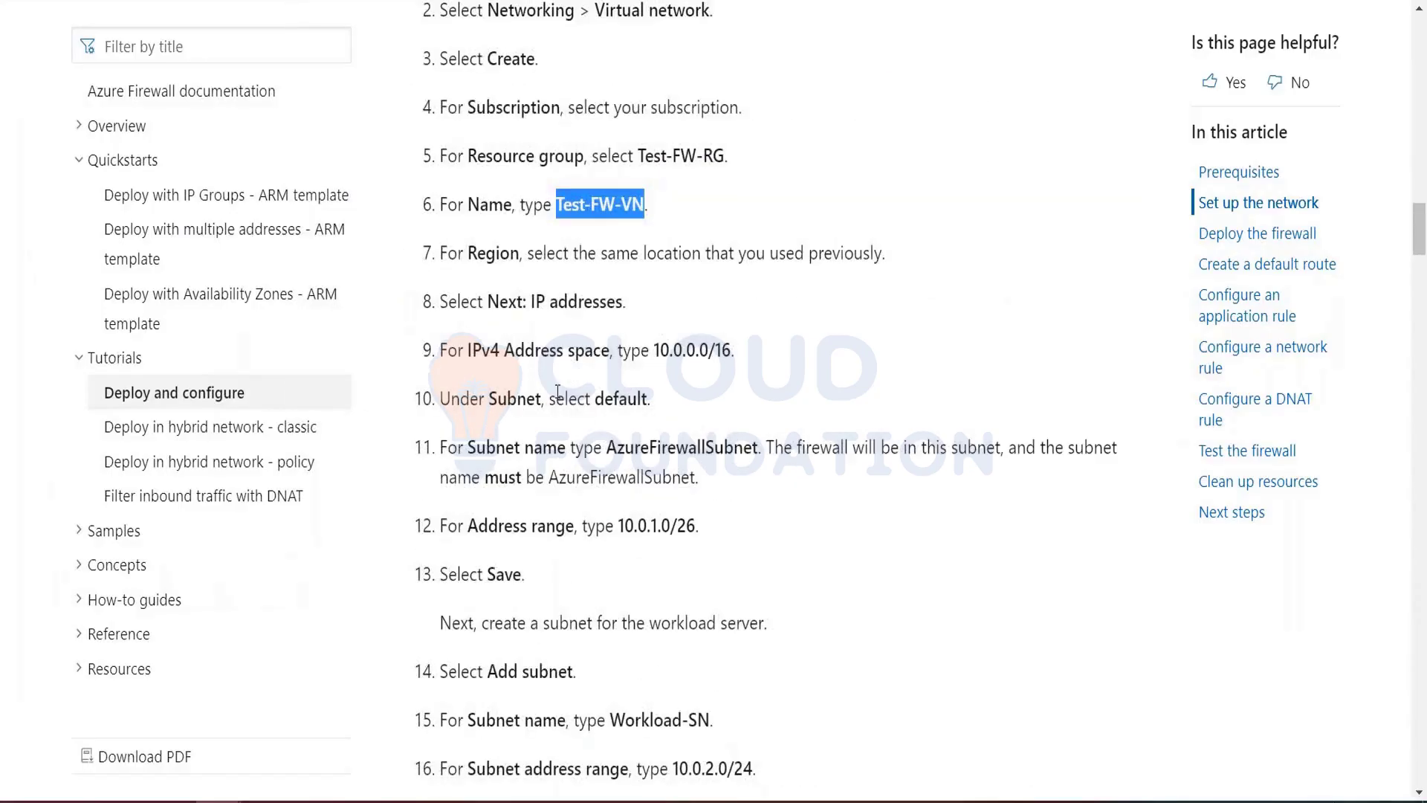
{"action": "scroll", "coordinate": [714, 507], "scroll_direction": "down", "scroll_amount": 2}
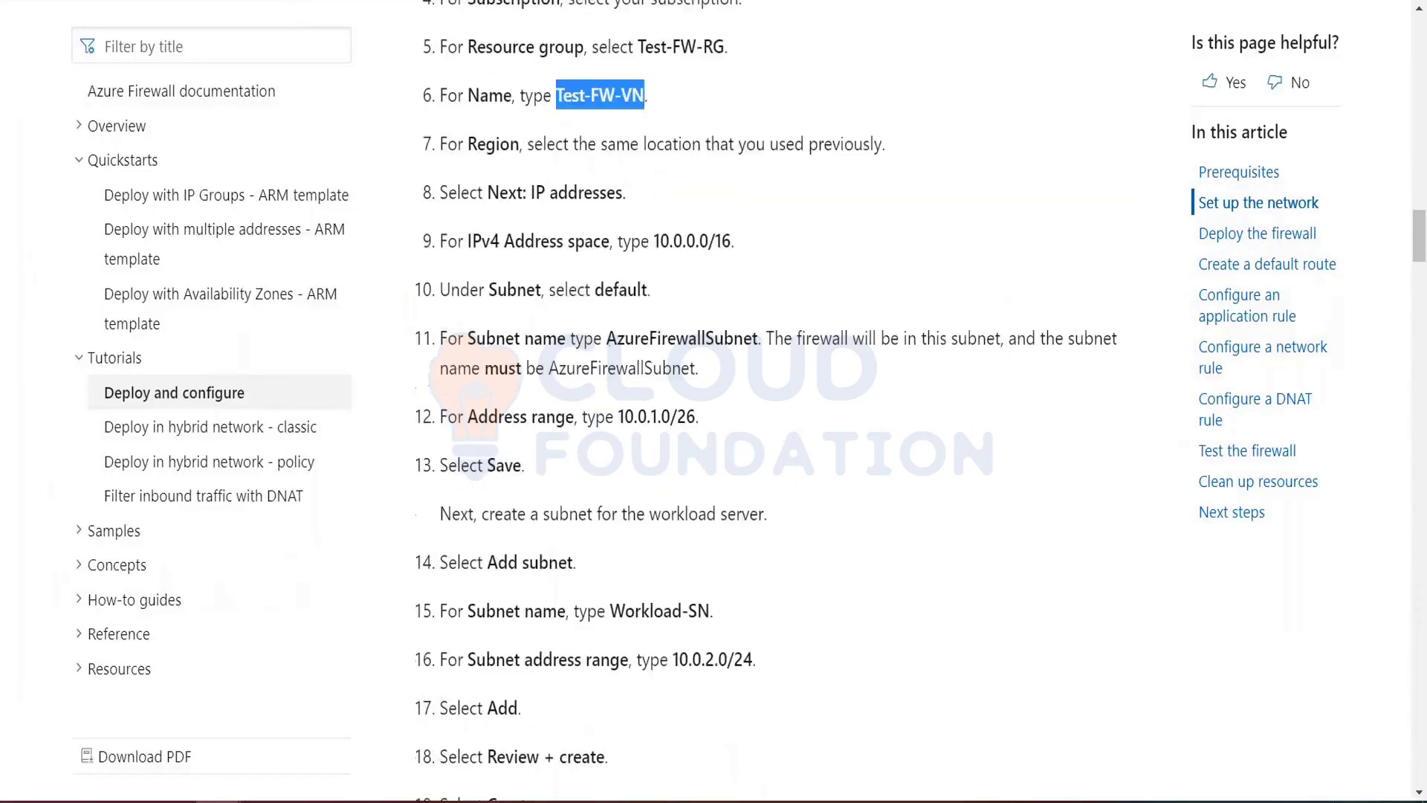
{"action": "double_click", "coordinate": [699, 327]}
{"action": "key", "text": "ctrl+c"}
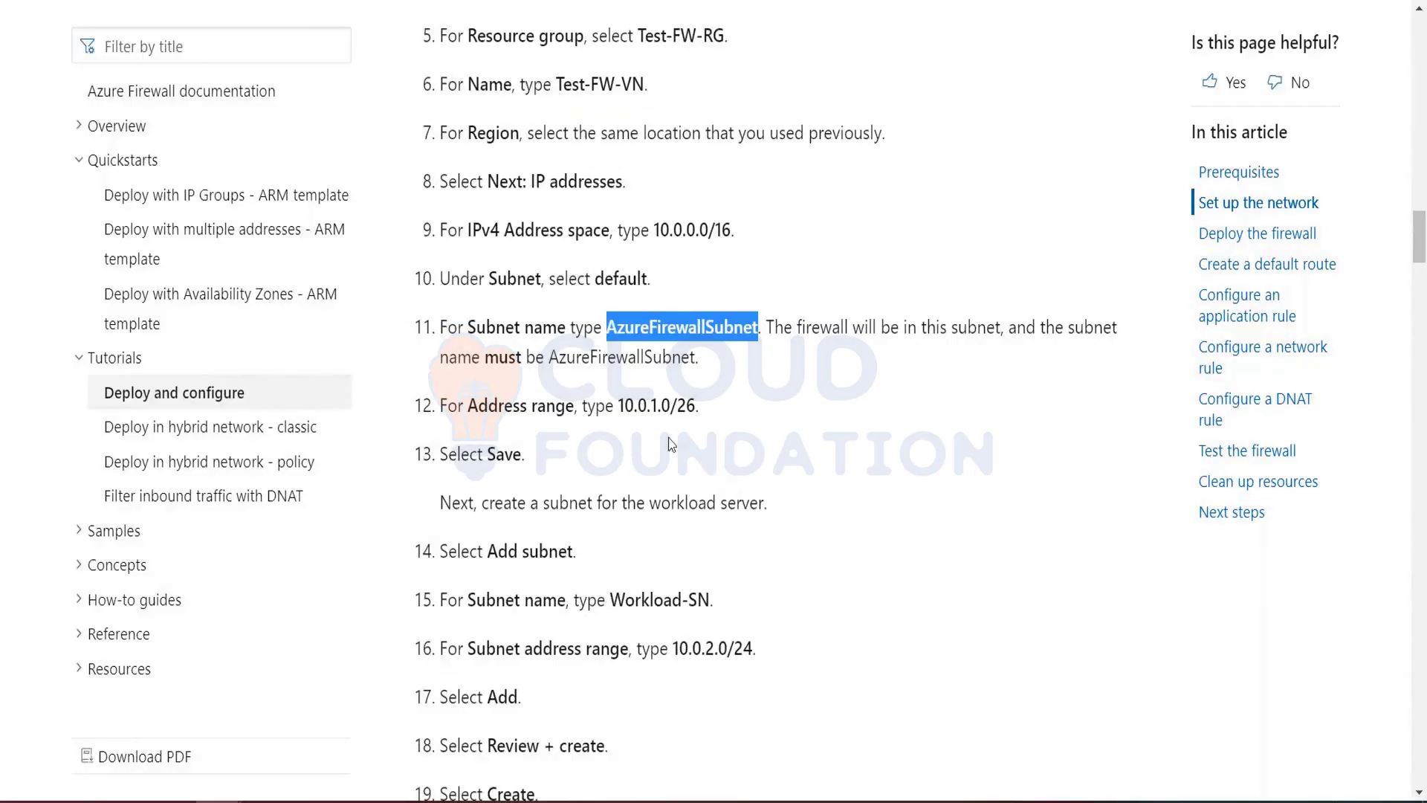
{"action": "key", "text": "alt+Tab"}
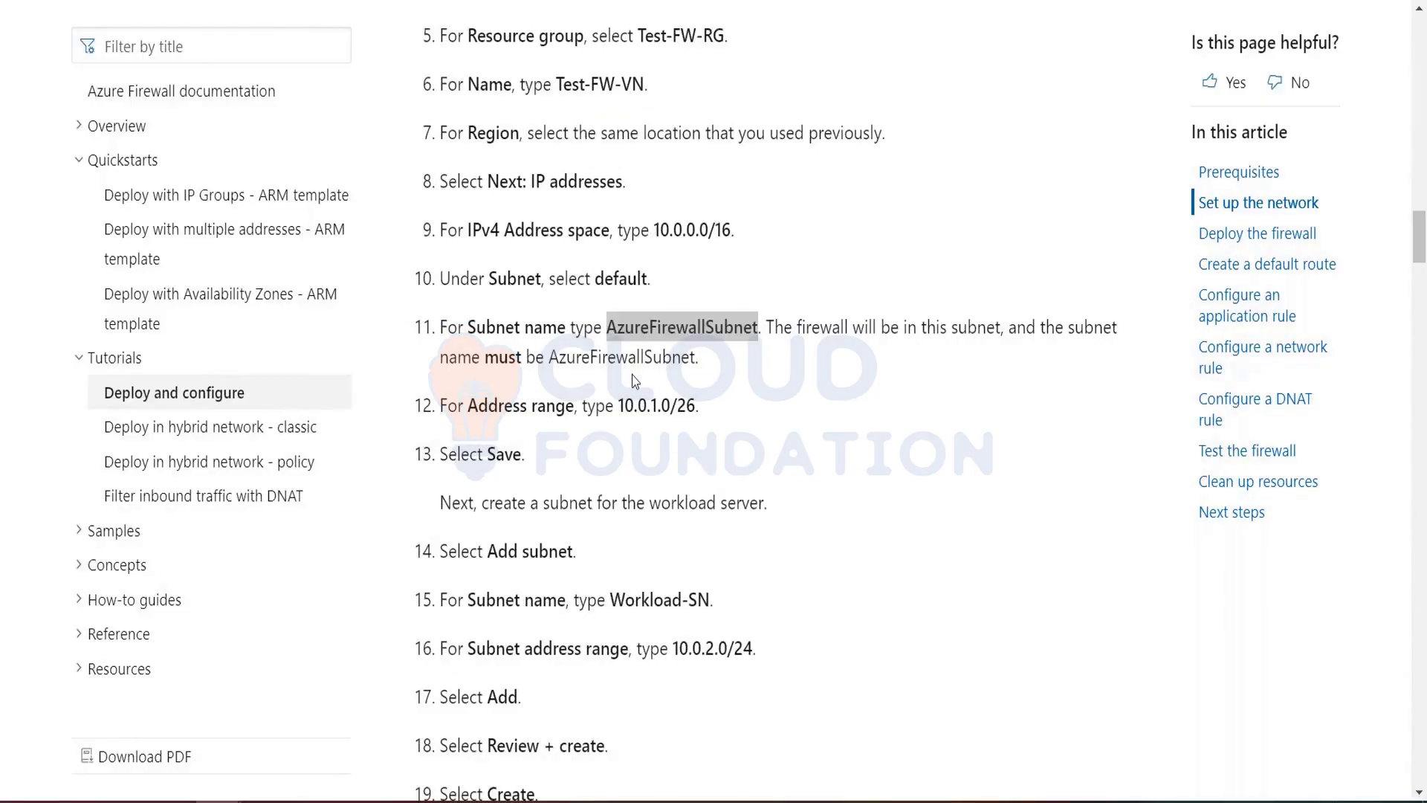
{"action": "key", "text": "ctrl+v"}
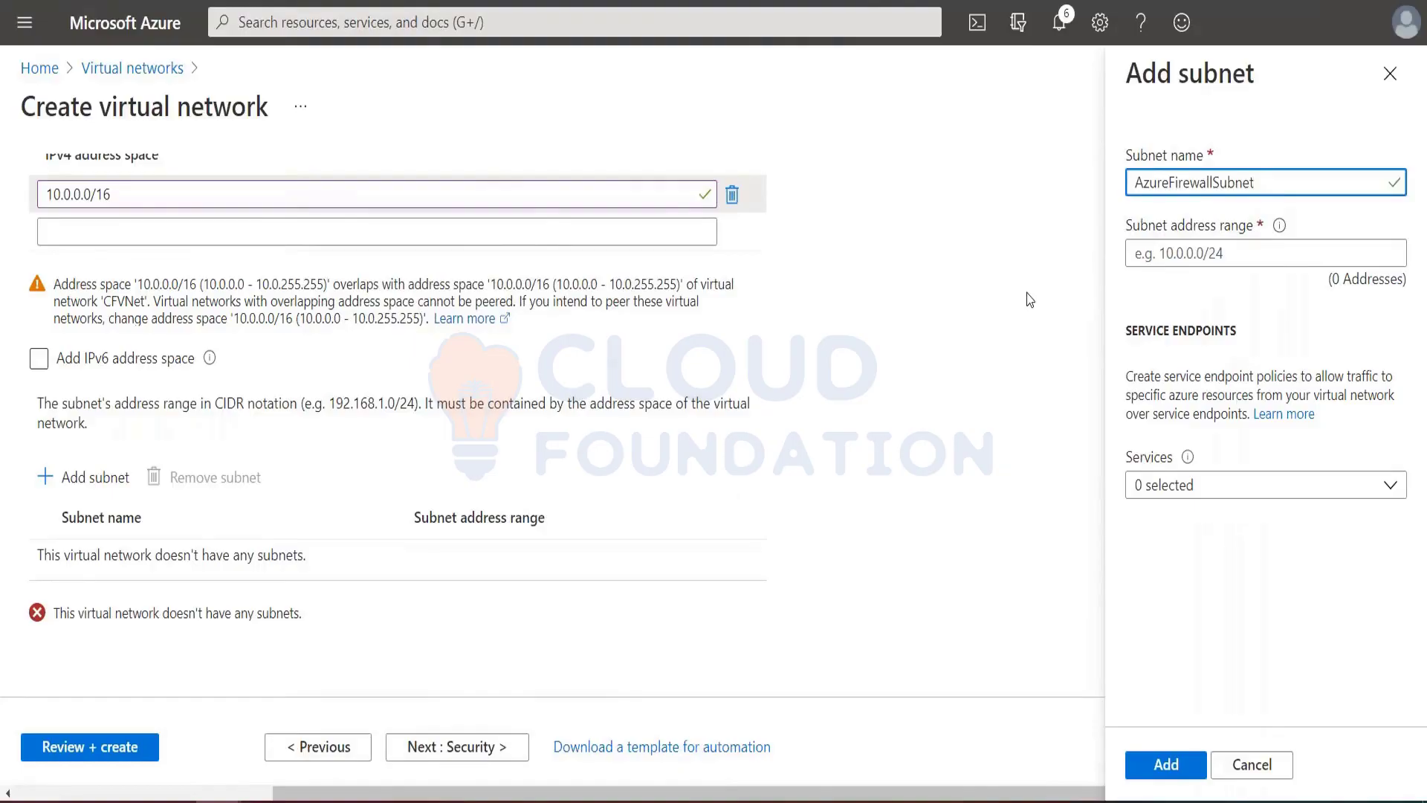
Set AzureFirewallSubnet's address range to 10.0.1.0/26, copied from the tutorial, and add the subnet to the virtual network.
{"action": "key", "text": "alt+Tab"}
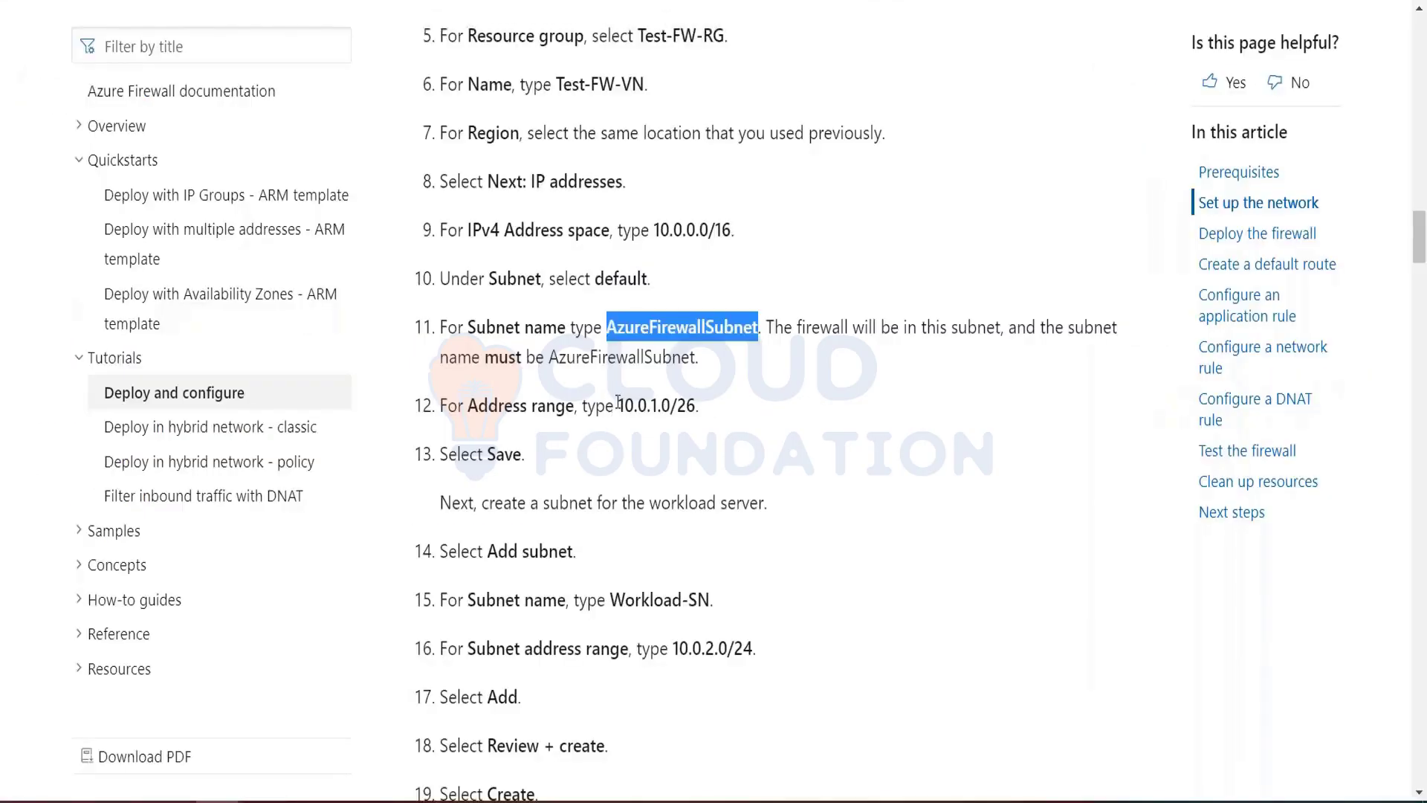
{"action": "left_click_drag", "start_coordinate": [619, 402], "coordinate": [694, 405]}
{"action": "key", "text": "ctrl+c"}
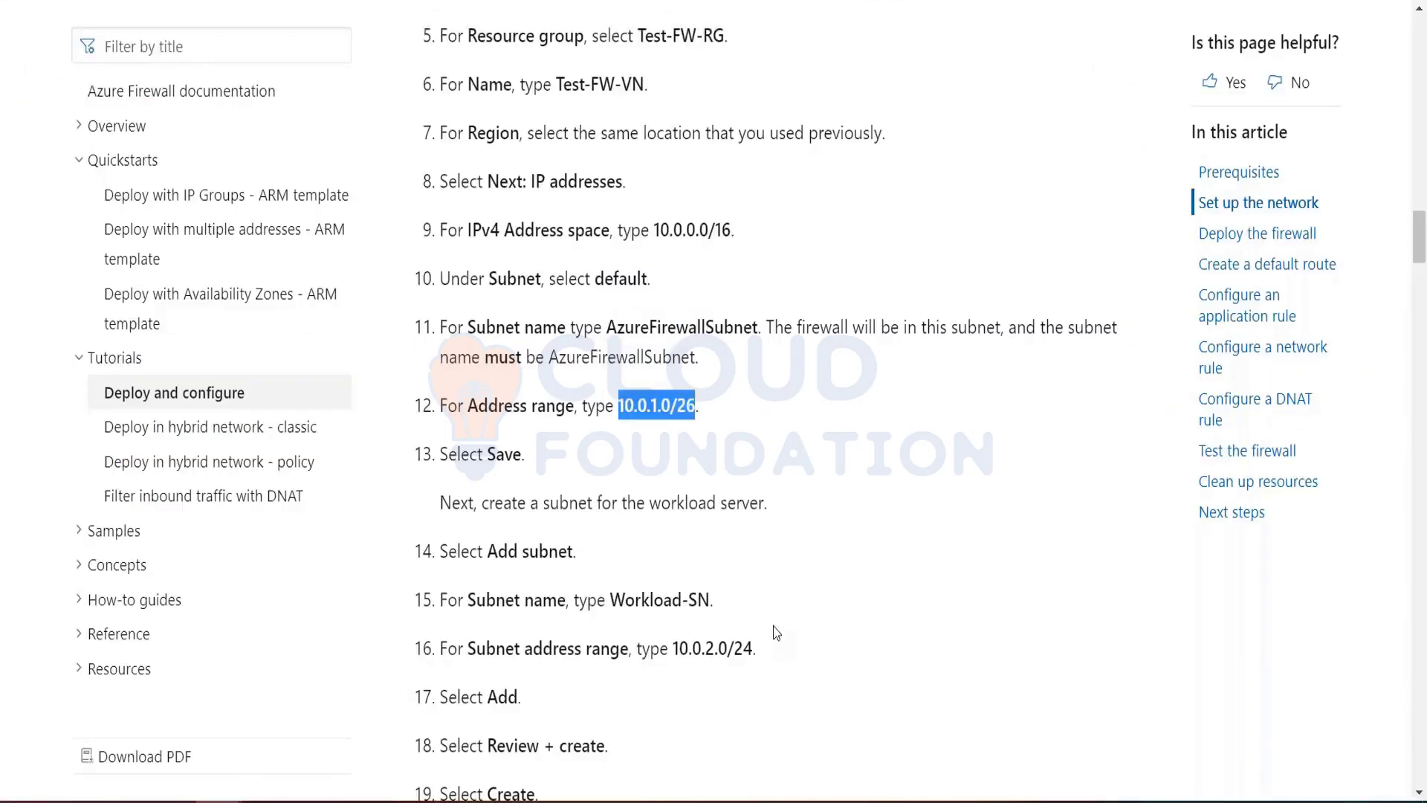
{"action": "key", "text": "alt+Tab"}
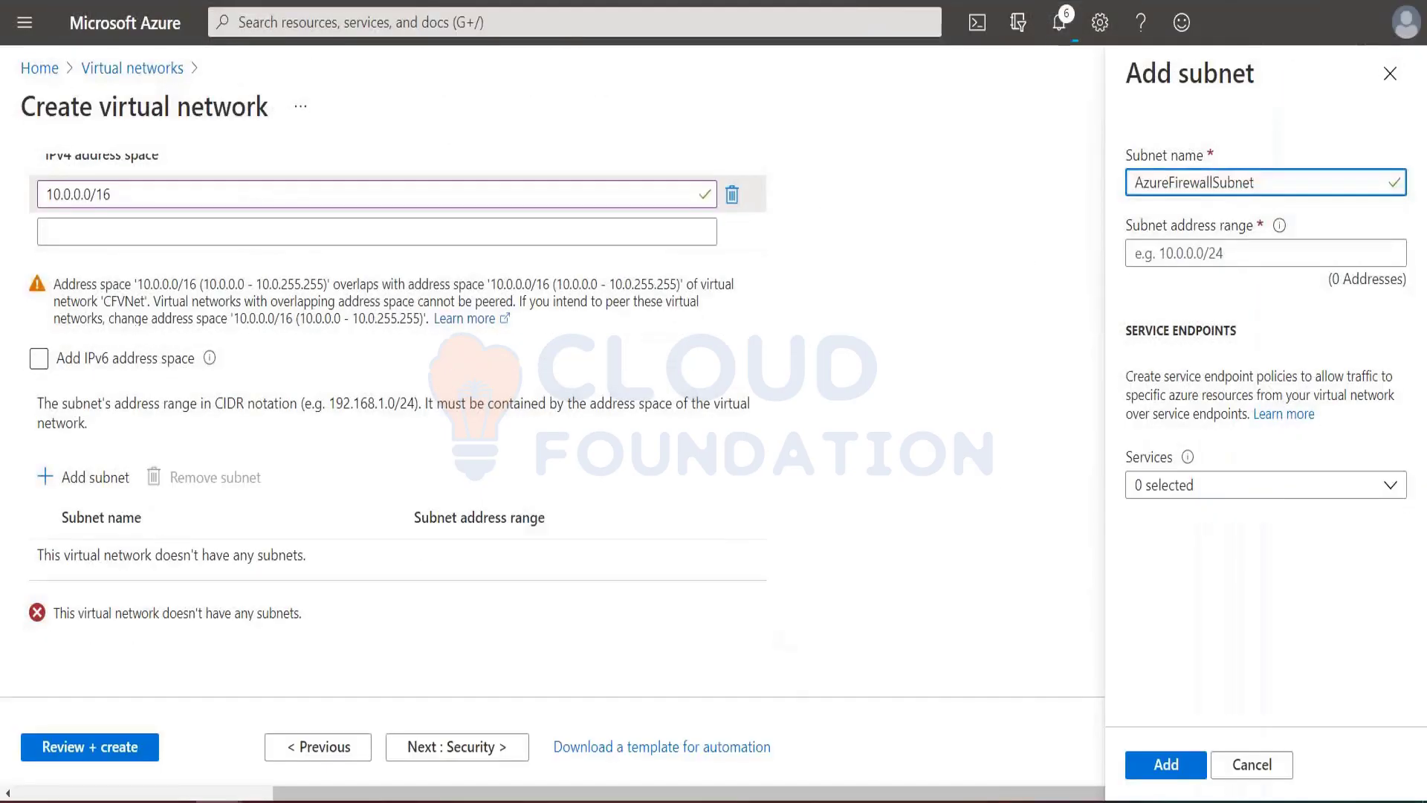
{"action": "left_click", "coordinate": [1162, 251]}
{"action": "key", "text": "ctrl+v"}
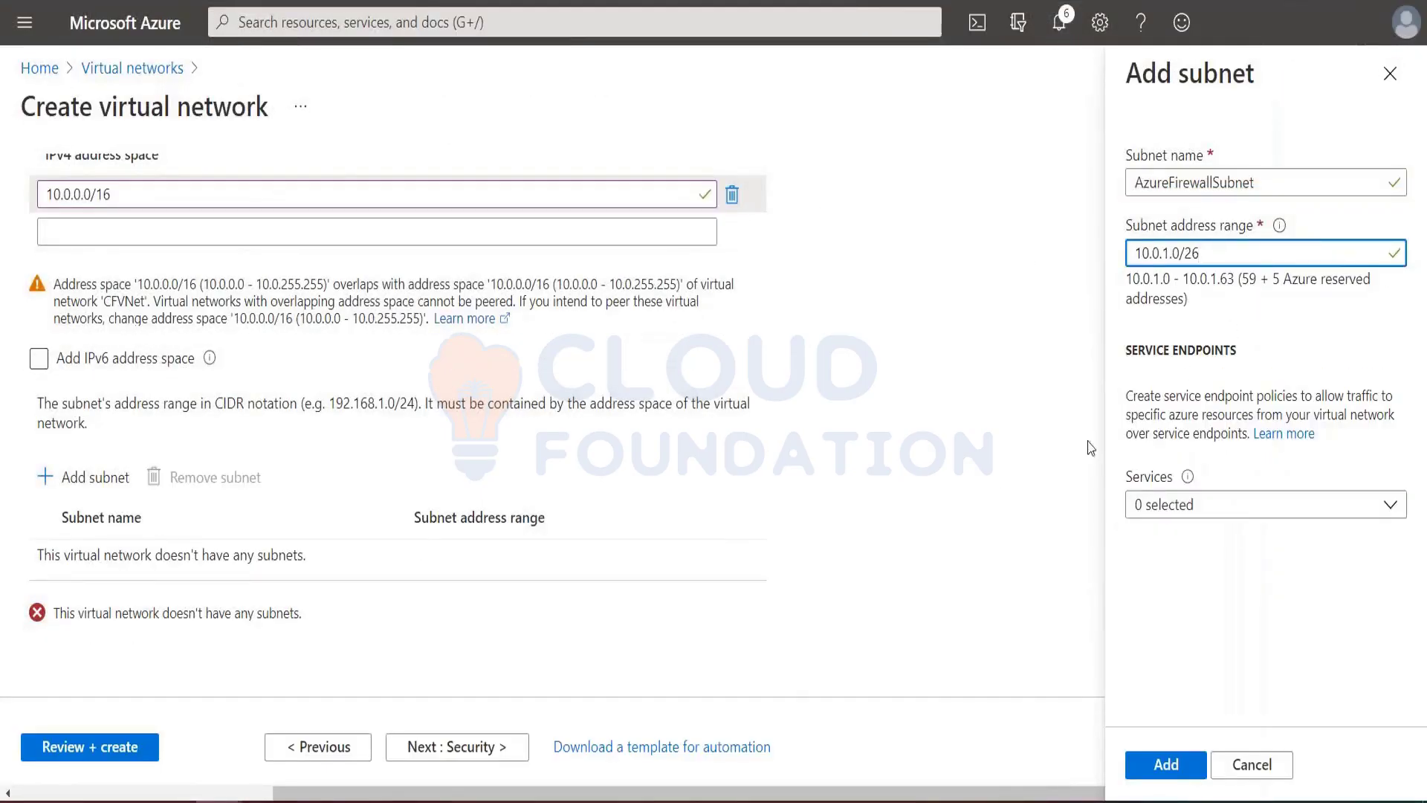
{"action": "left_click", "coordinate": [1189, 584]}
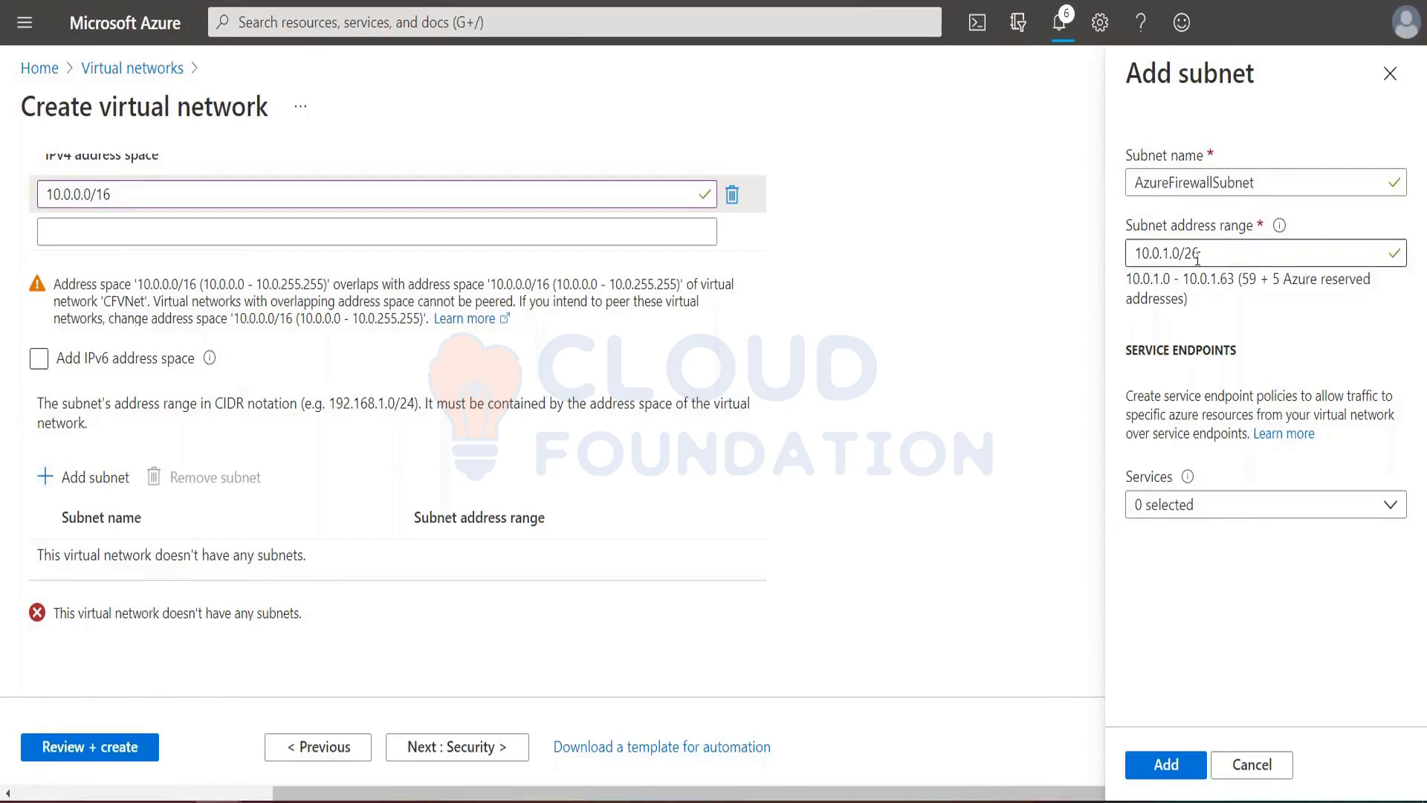
{"action": "left_click", "coordinate": [1185, 774]}
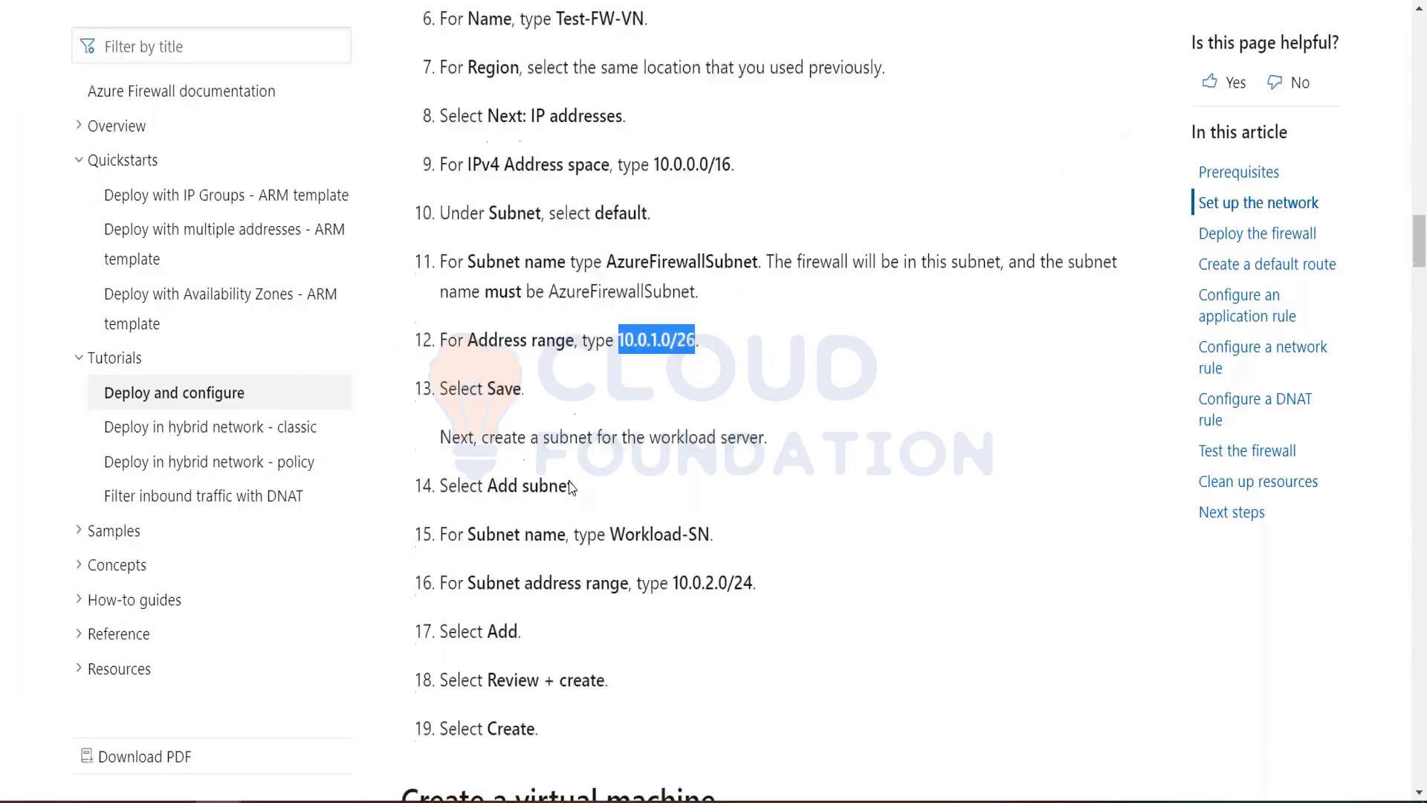
Start adding a second subnet and name it Workload-SN, copying the name from the tutorial.
{"action": "scroll", "coordinate": [572, 487], "scroll_direction": "down", "scroll_amount": 4}
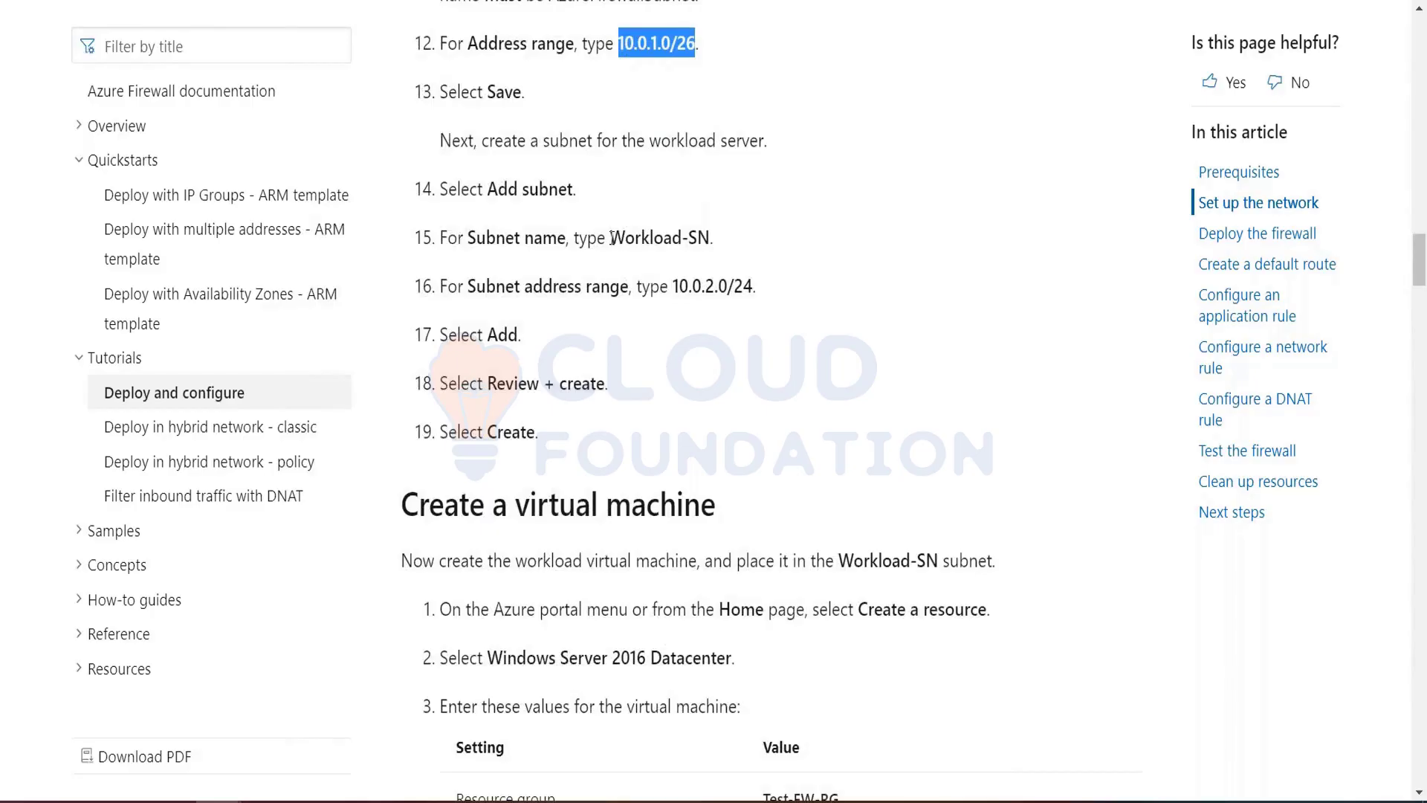
{"action": "left_click_drag", "start_coordinate": [611, 237], "coordinate": [710, 238]}
{"action": "key", "text": "ctrl+c"}
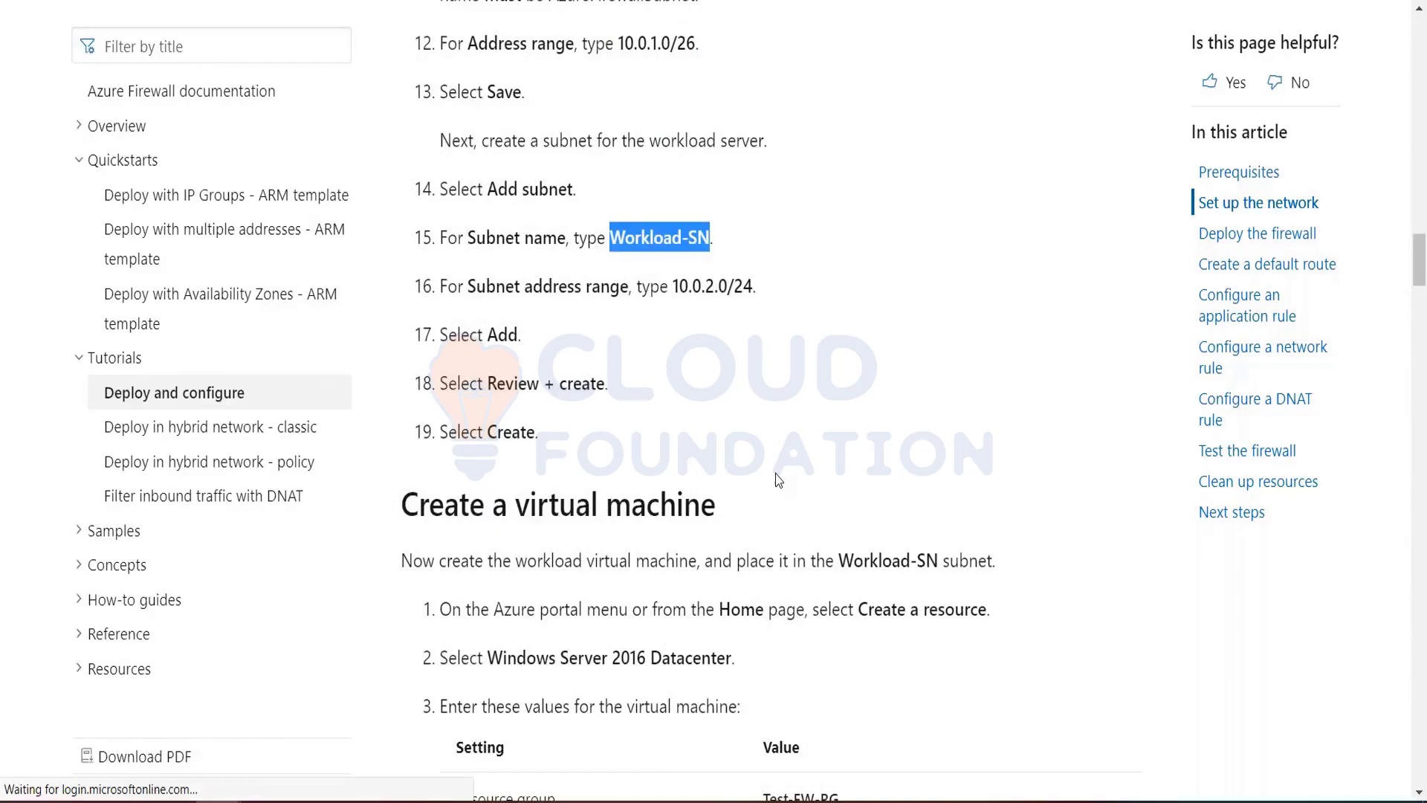
{"action": "key", "text": "alt+Tab"}
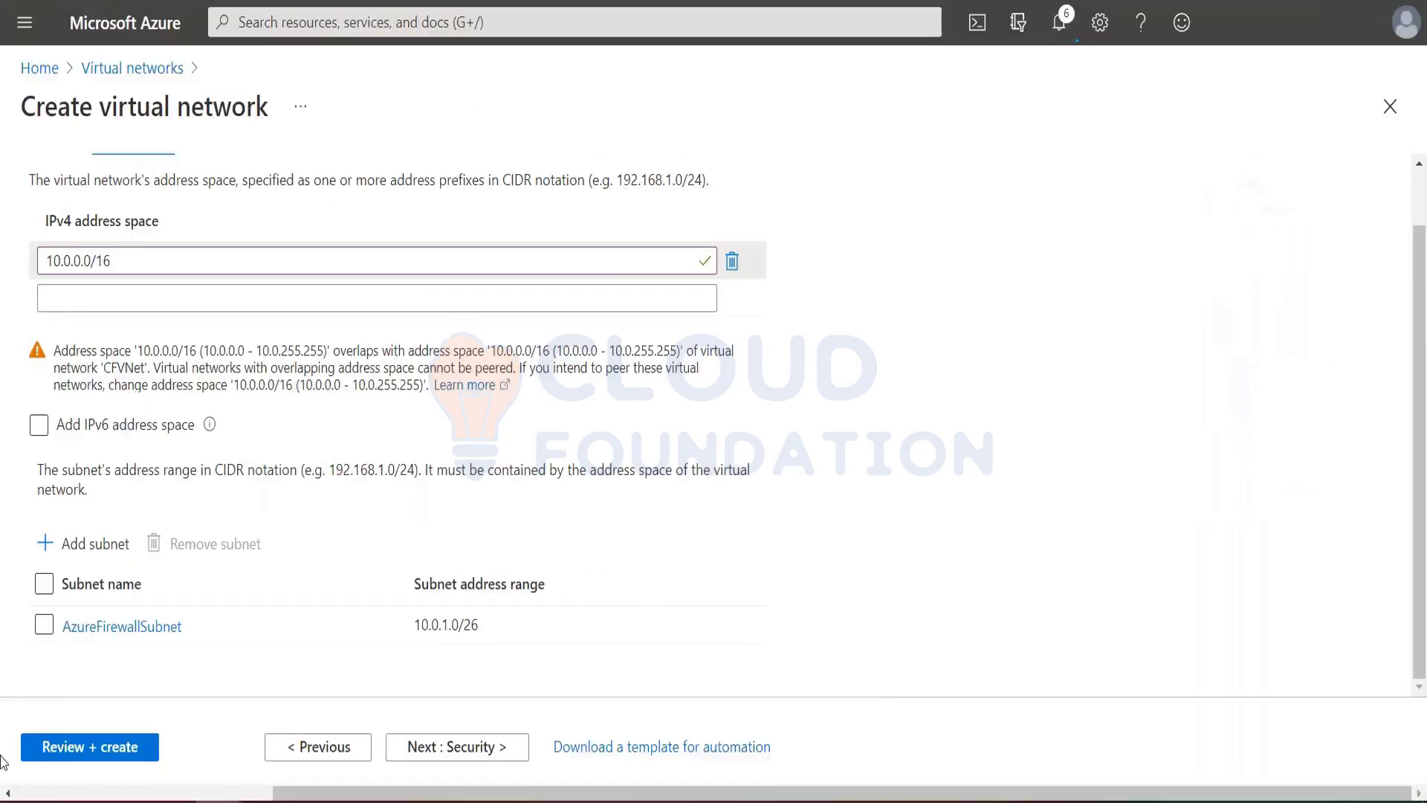
{"action": "left_click", "coordinate": [75, 550]}
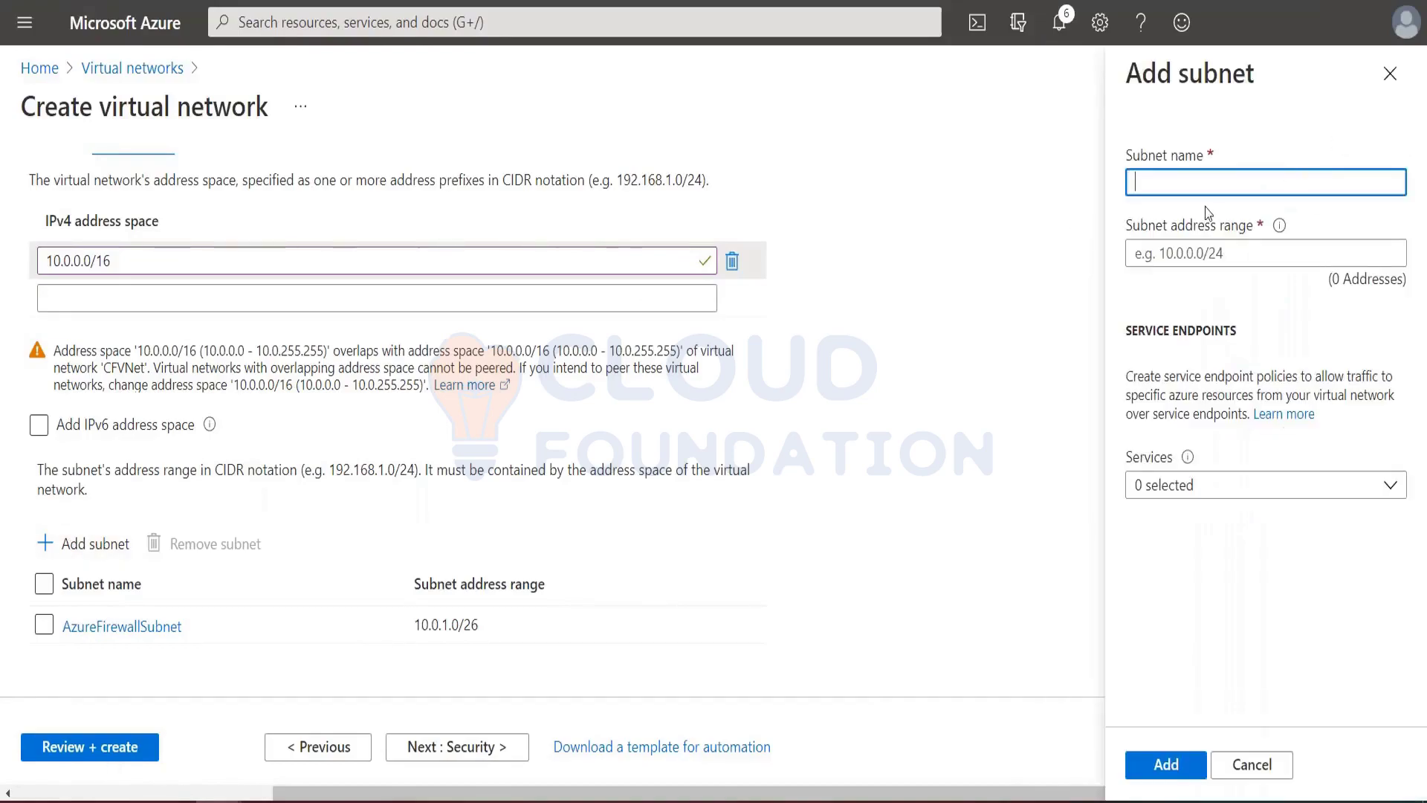
{"action": "key", "text": "ctrl+v"}
Set Workload-SN's address range to 10.0.2.0/24, copied from the tutorial, and add the subnet.
{"action": "key", "text": "alt+Tab"}
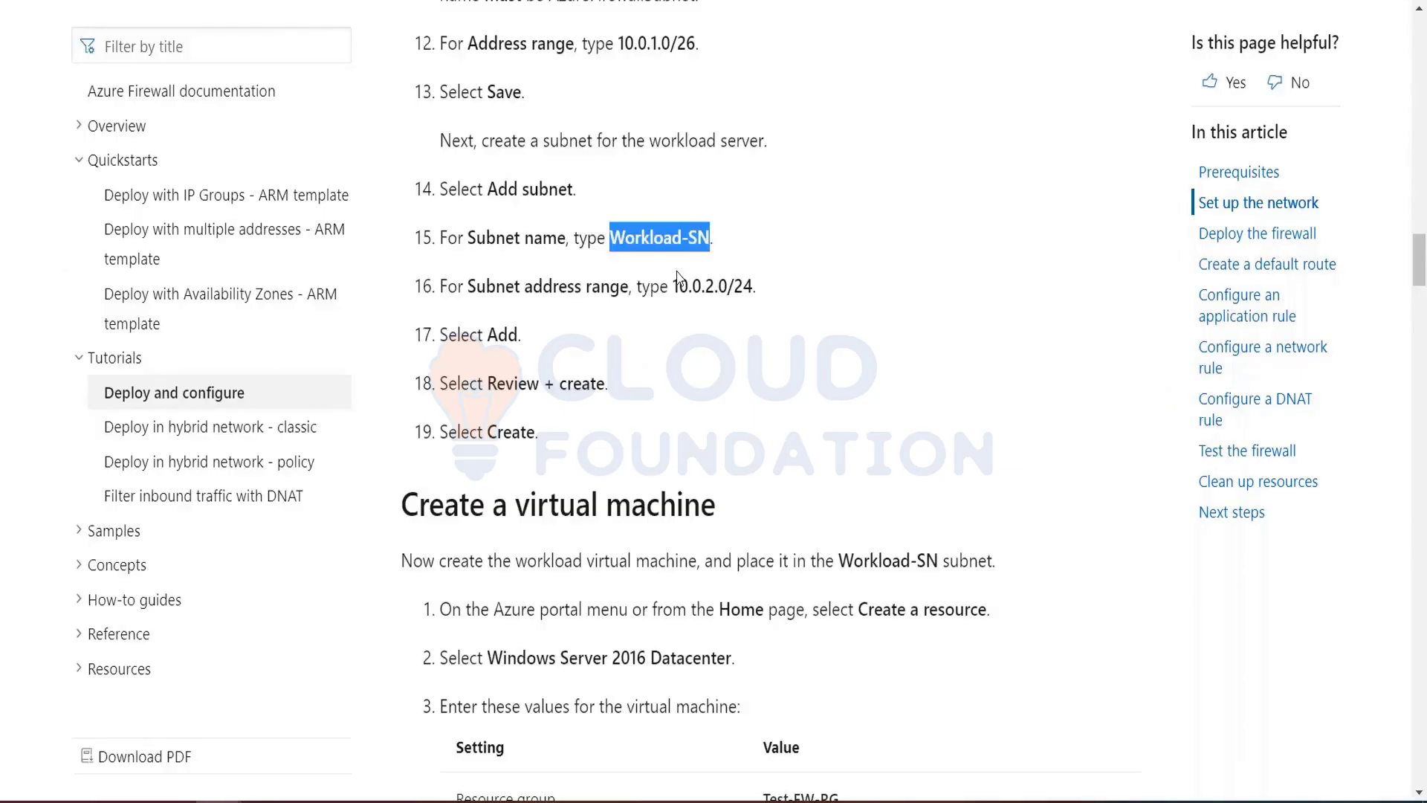
{"action": "left_click_drag", "start_coordinate": [674, 287], "coordinate": [752, 284]}
{"action": "key", "text": "ctrl+c"}
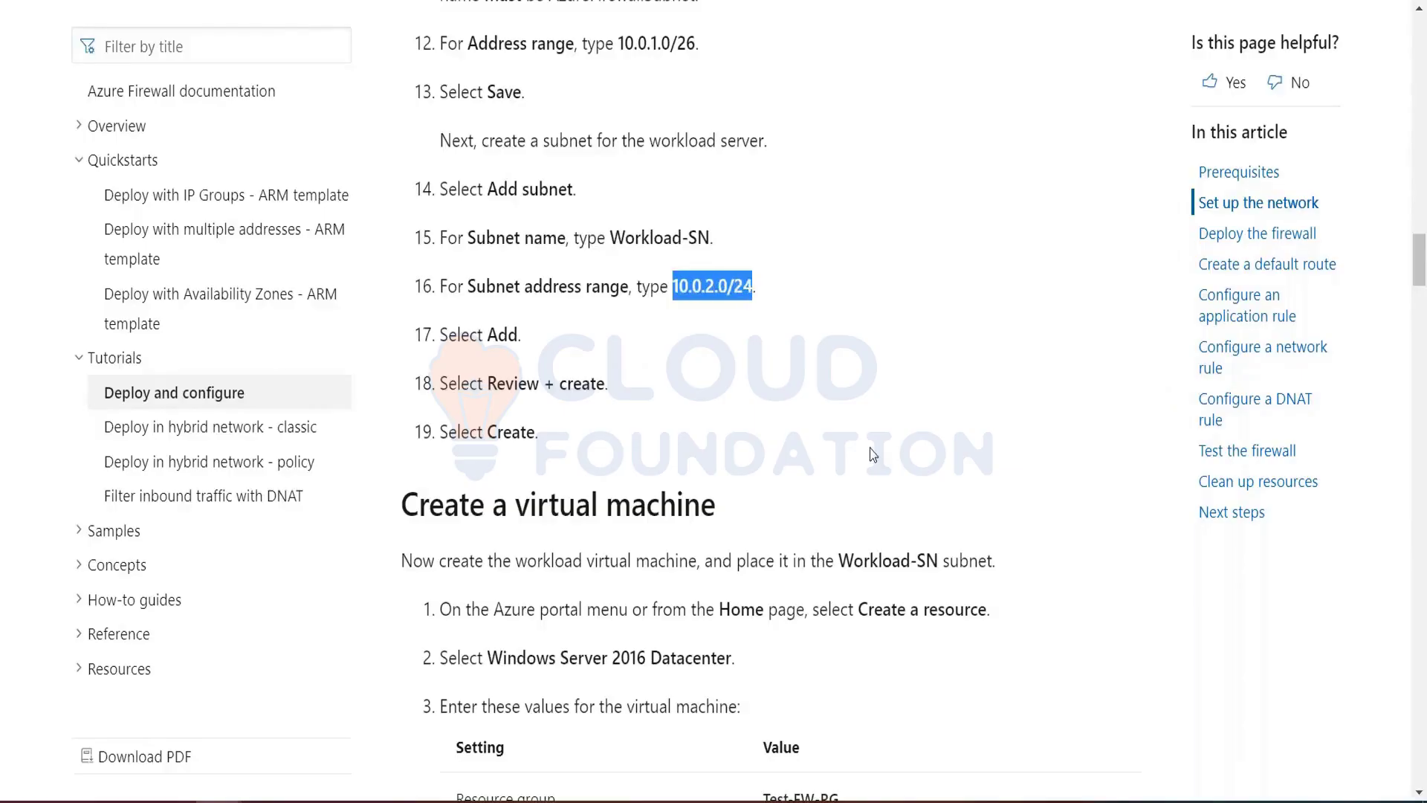
{"action": "key", "text": "alt+Tab"}
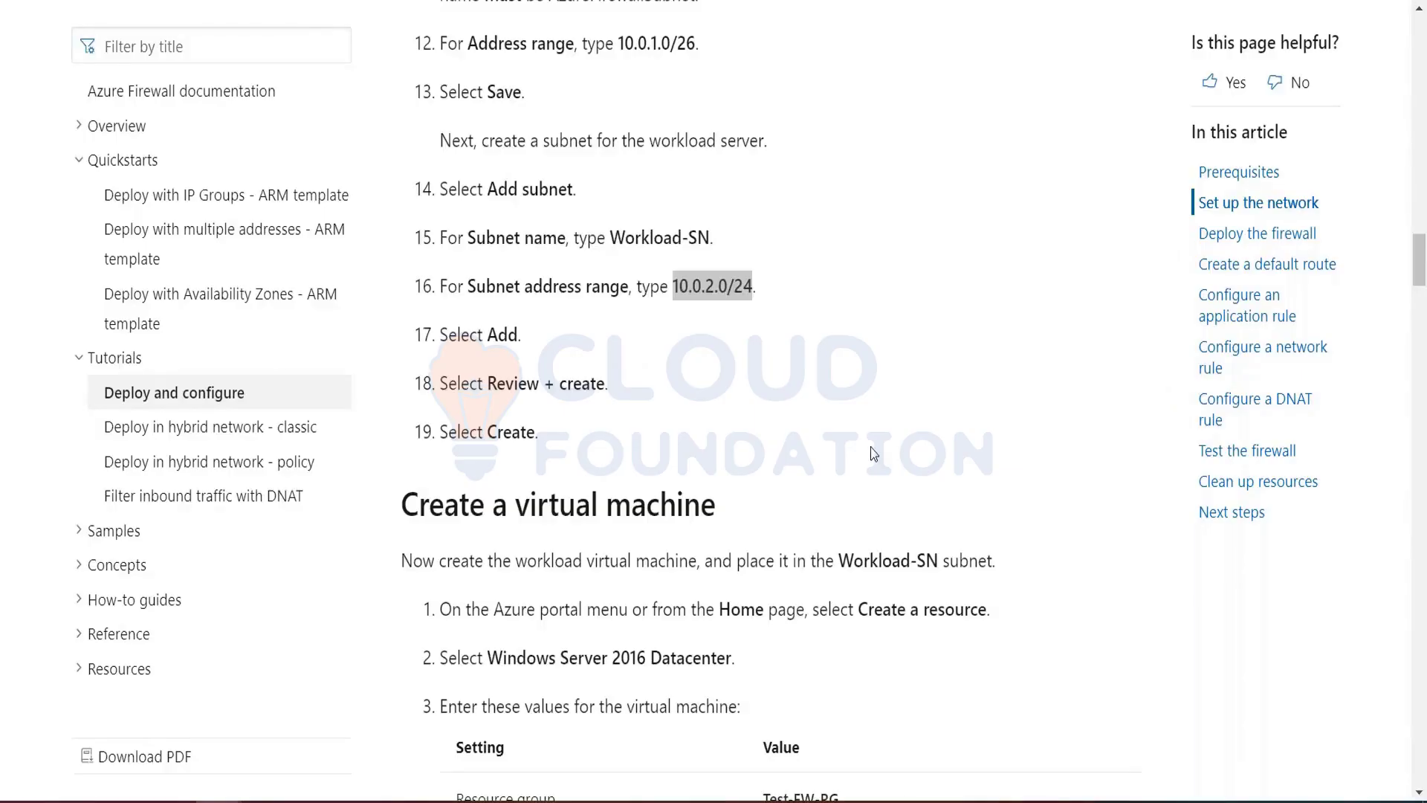
{"action": "left_click", "coordinate": [1168, 254]}
{"action": "key", "text": "ctrl+v"}
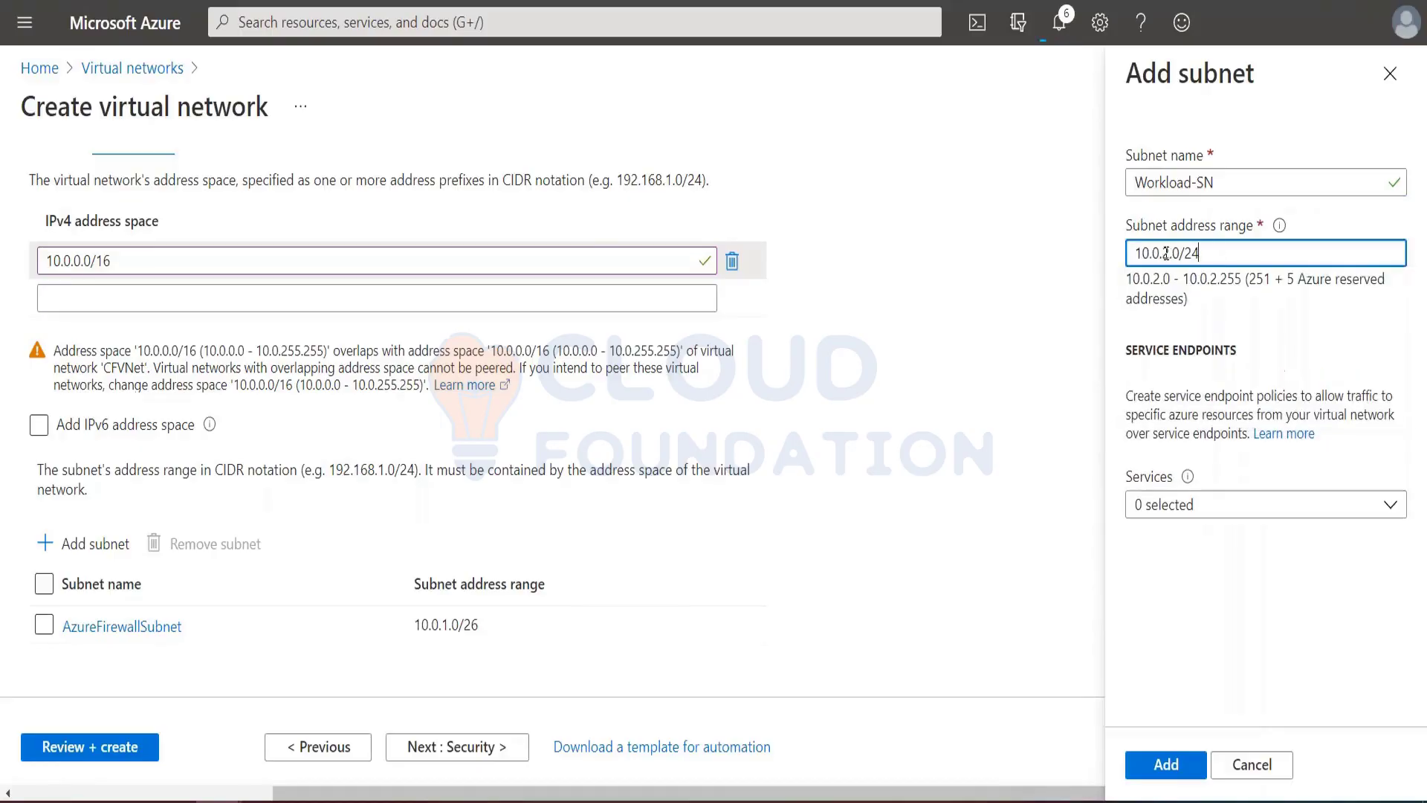
{"action": "left_click", "coordinate": [1167, 766]}
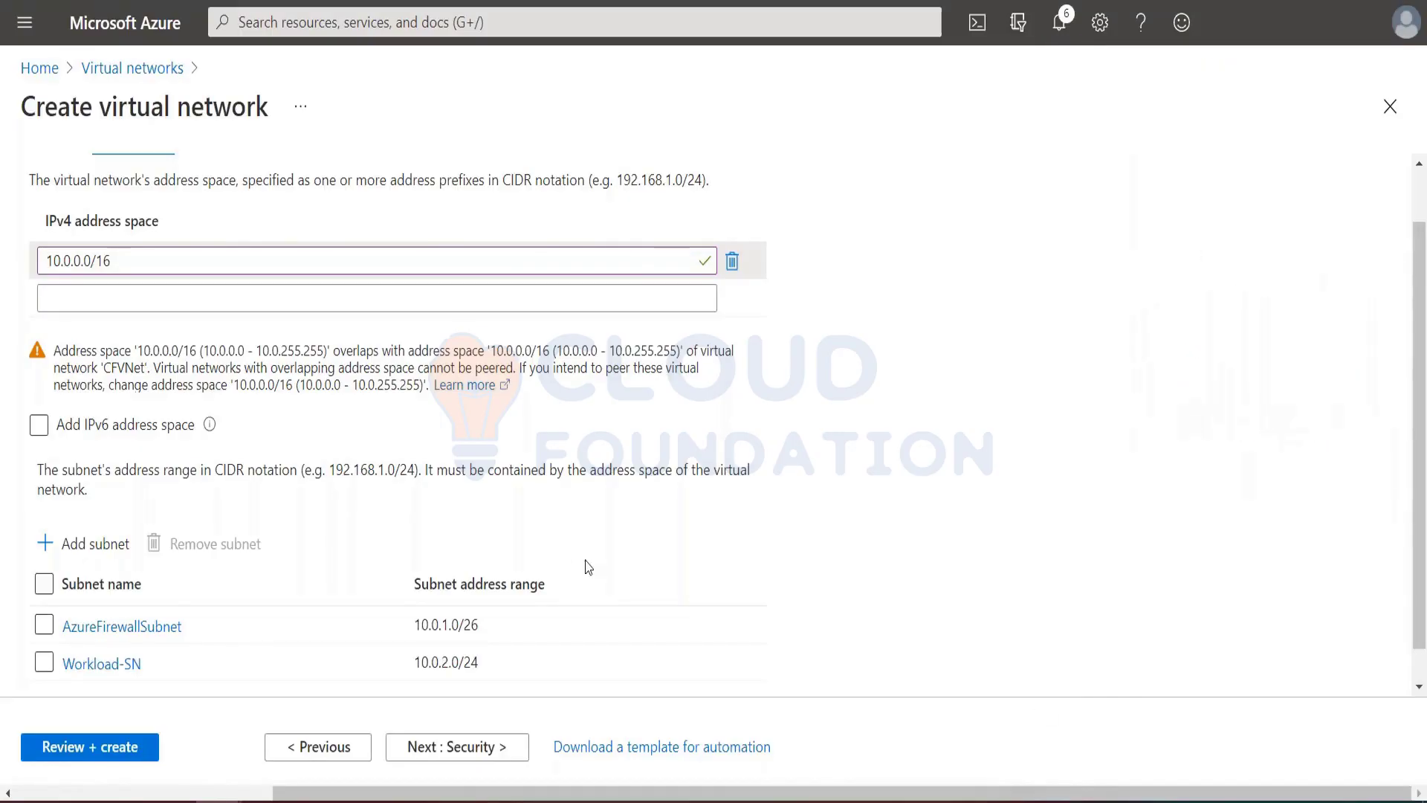
Review the tutorial's virtual network instructions, checking the IPv4 address space and the subnet entries.
{"action": "key", "text": "ctrl+Tab"}
{"action": "scroll", "coordinate": [821, 449], "scroll_direction": "up", "scroll_amount": 4}
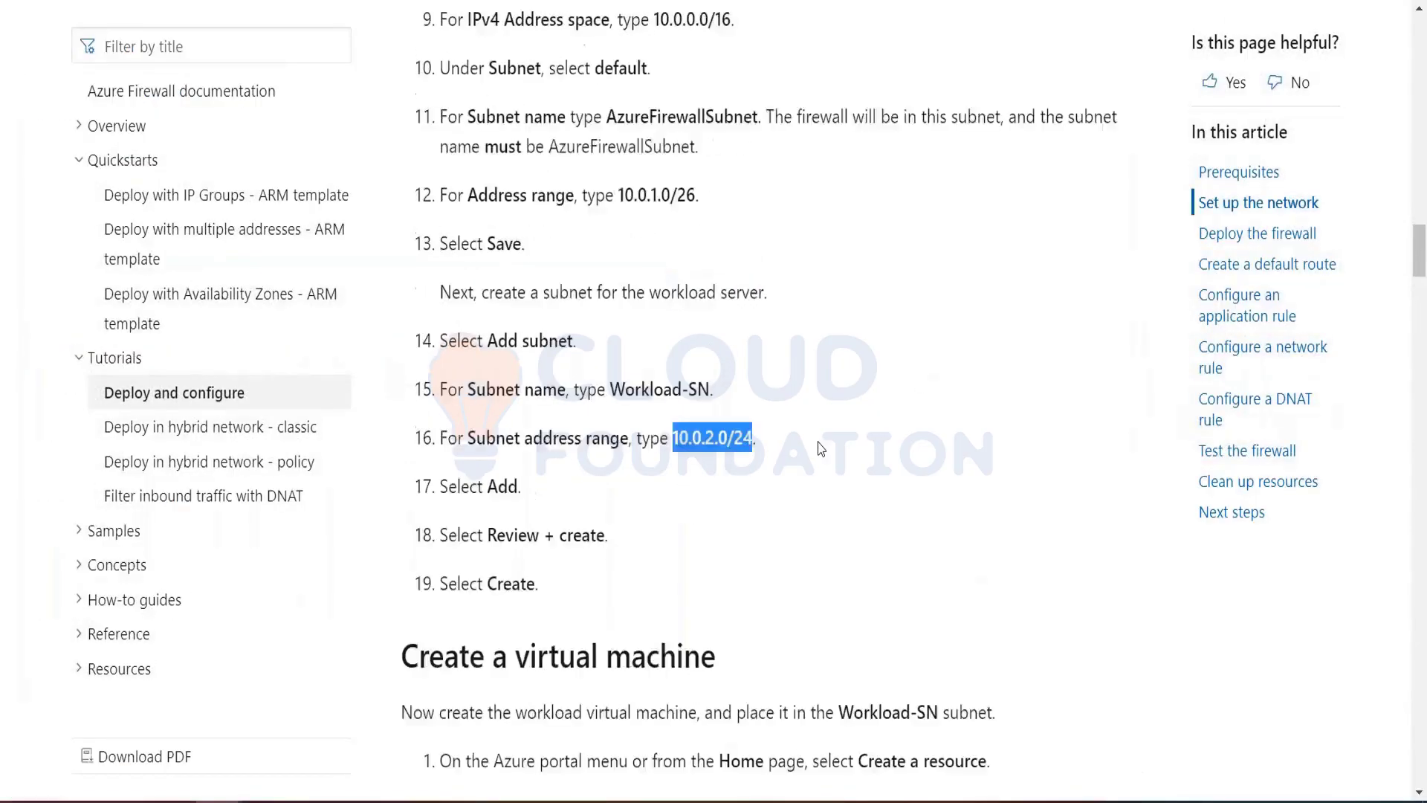
{"action": "scroll", "coordinate": [821, 449], "scroll_direction": "up", "scroll_amount": 2}
{"action": "scroll", "coordinate": [820, 449], "scroll_direction": "down", "scroll_amount": 2}
{"action": "scroll", "coordinate": [821, 449], "scroll_direction": "up", "scroll_amount": 1}
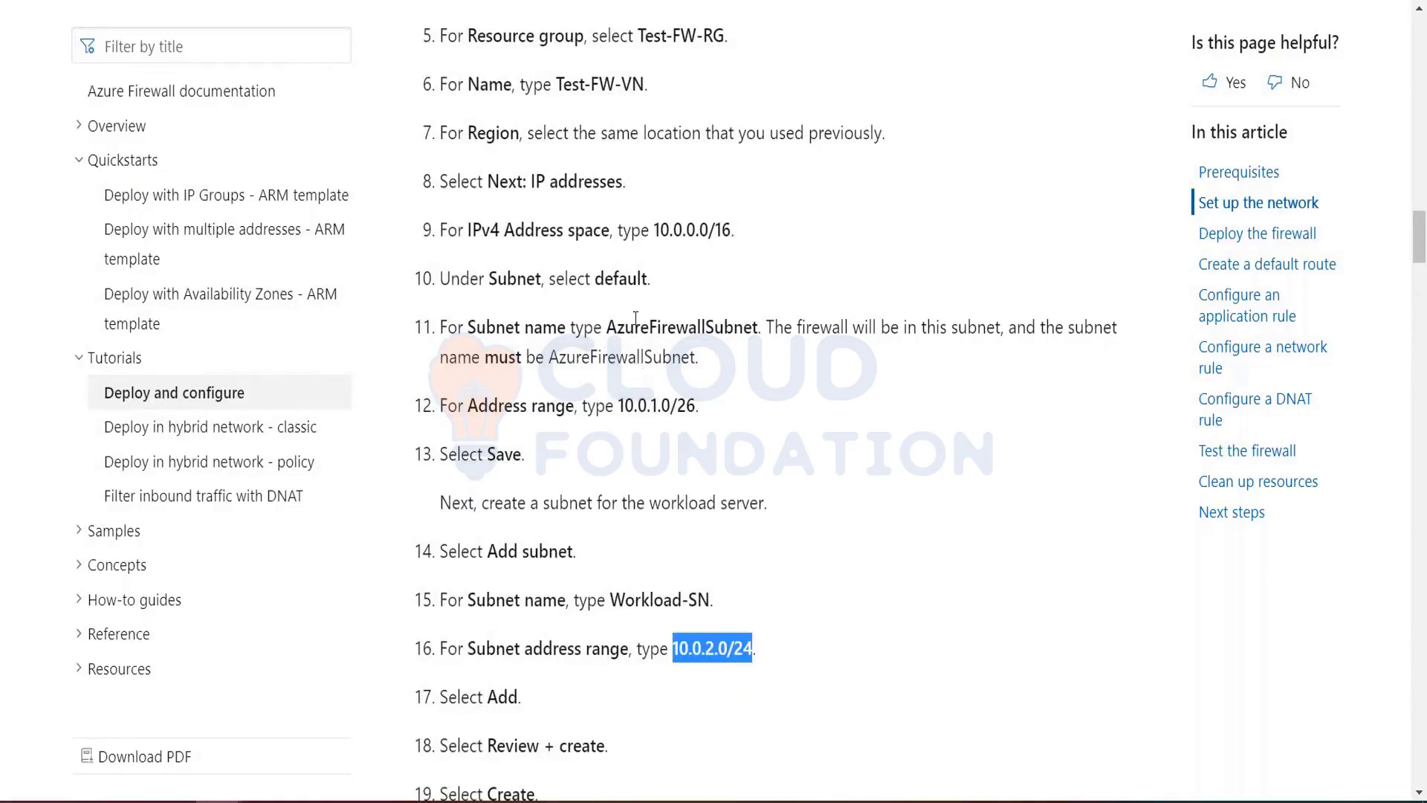
{"action": "scroll", "coordinate": [636, 318], "scroll_direction": "up", "scroll_amount": 4}
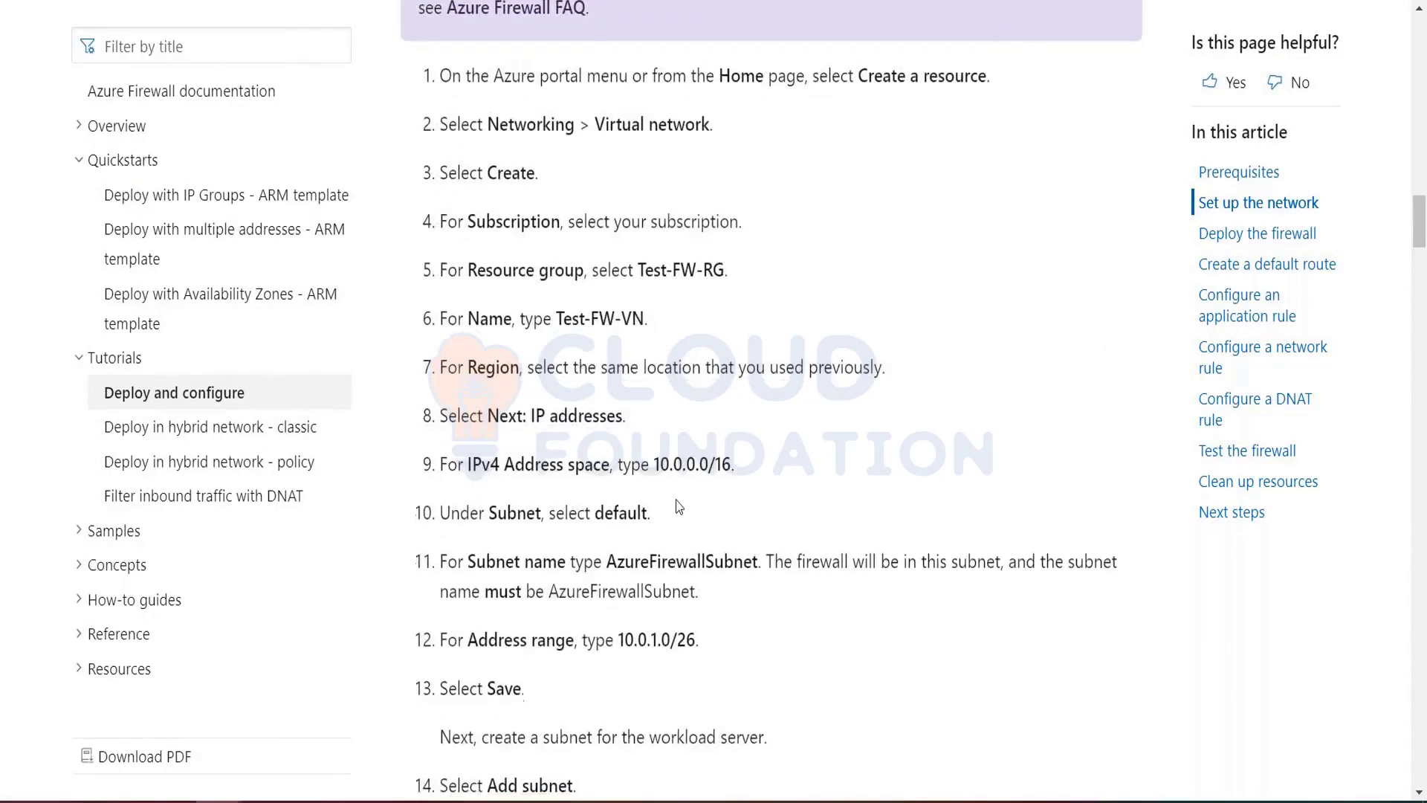
{"action": "scroll", "coordinate": [635, 318], "scroll_direction": "down", "scroll_amount": 4}
{"action": "scroll", "coordinate": [635, 358], "scroll_direction": "down", "scroll_amount": 2}
{"action": "scroll", "coordinate": [635, 358], "scroll_direction": "up", "scroll_amount": 4}
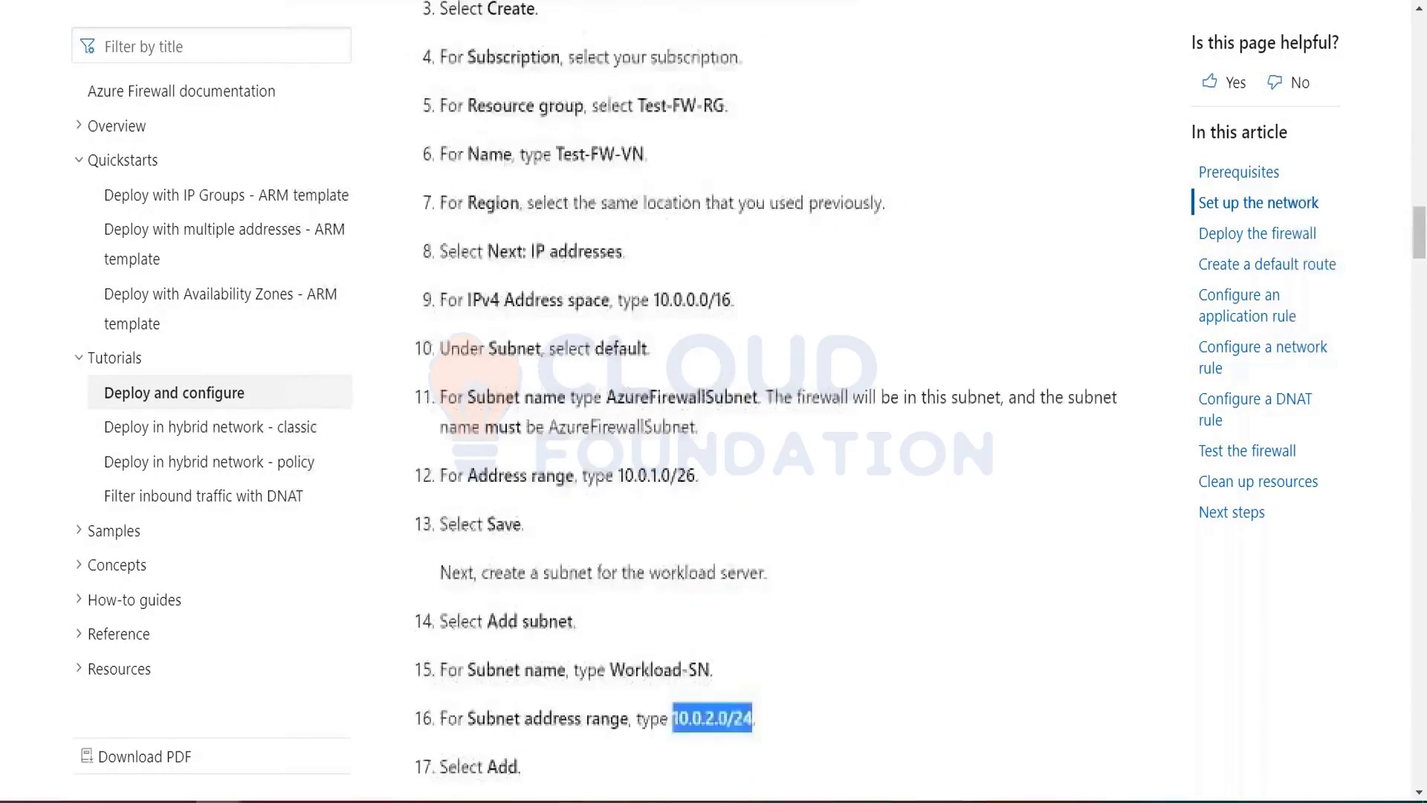
{"action": "left_click_drag", "start_coordinate": [655, 349], "coordinate": [733, 350]}
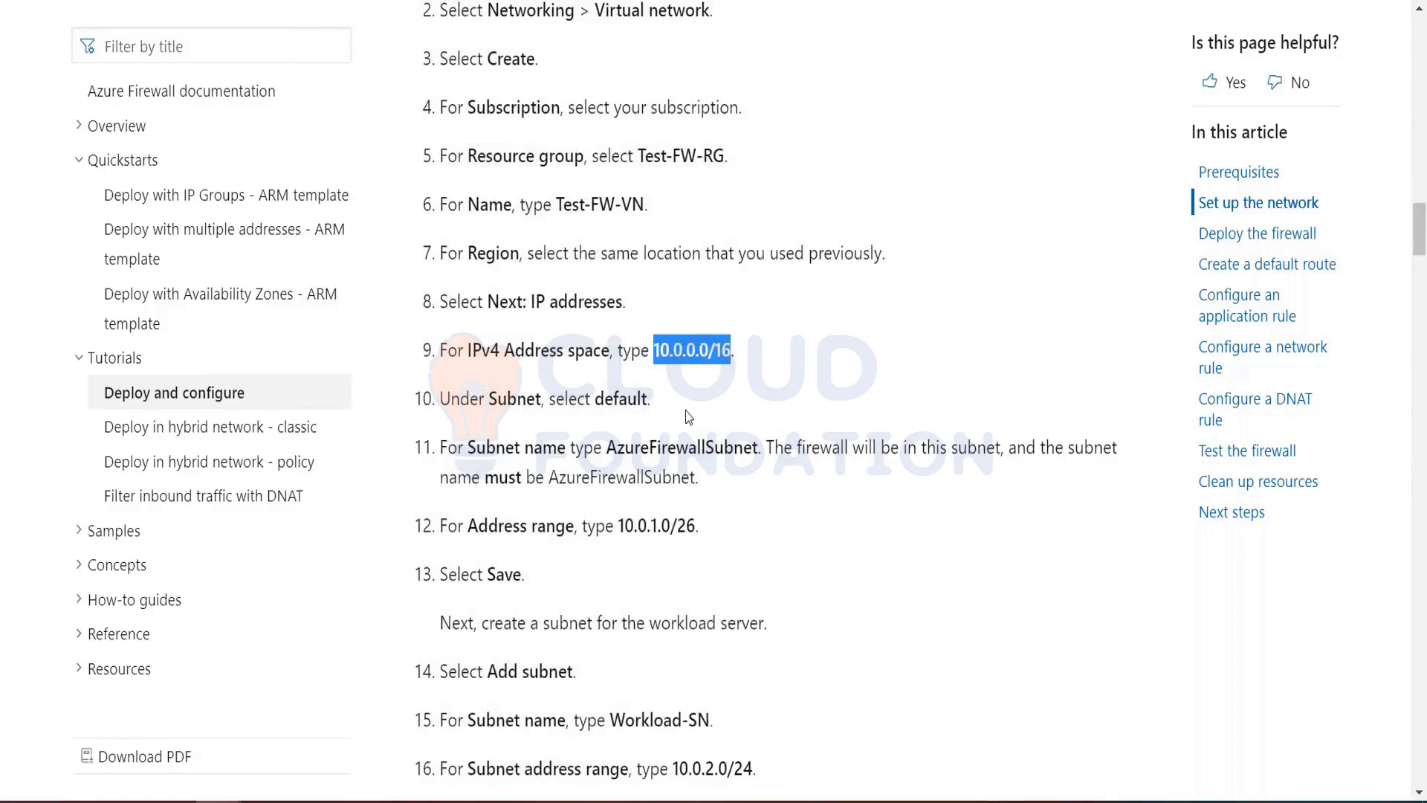
{"action": "scroll", "coordinate": [688, 417], "scroll_direction": "down", "scroll_amount": 5}
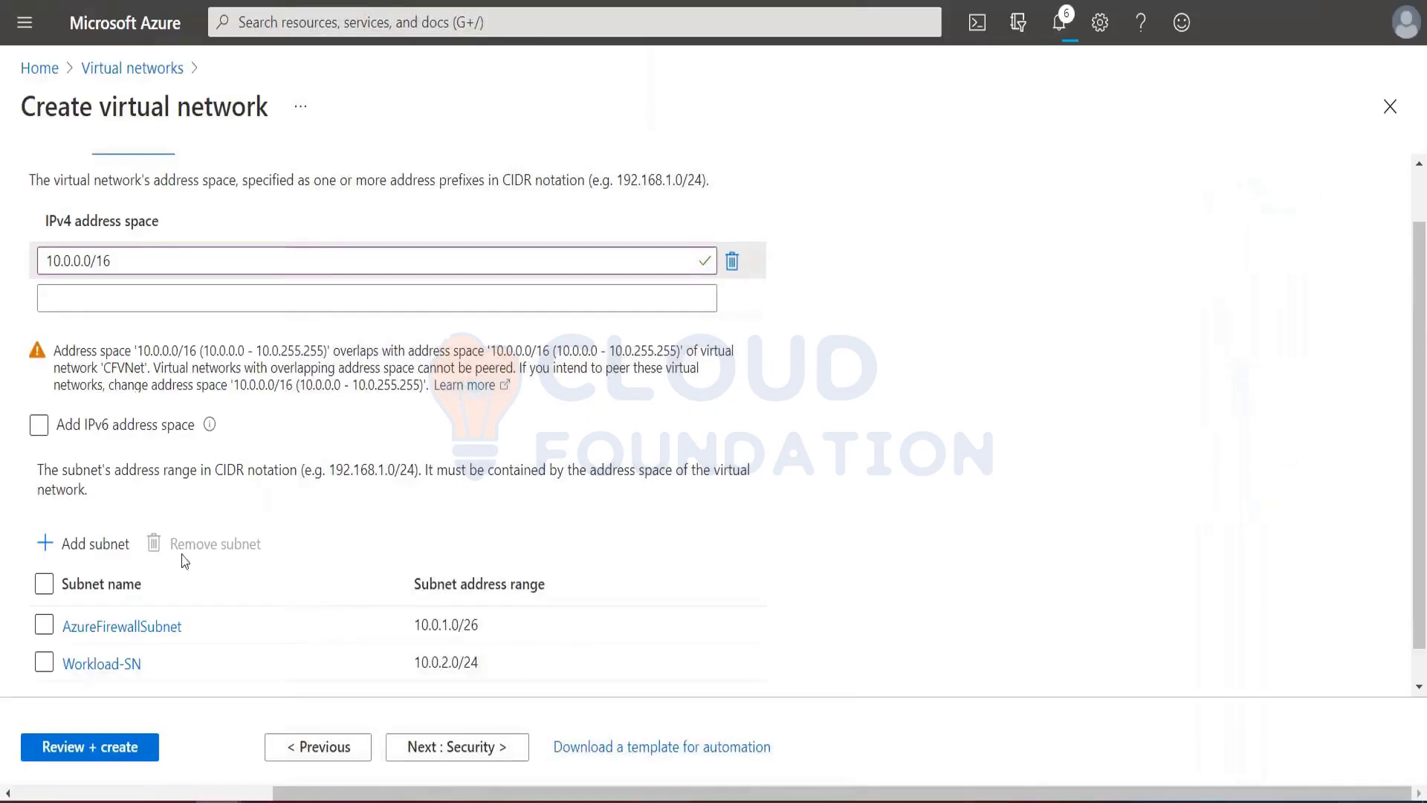
Add a third subnet named default with the address range 10.0.0.0/24.
{"action": "scroll", "coordinate": [141, 651], "scroll_direction": "down", "scroll_amount": 1}
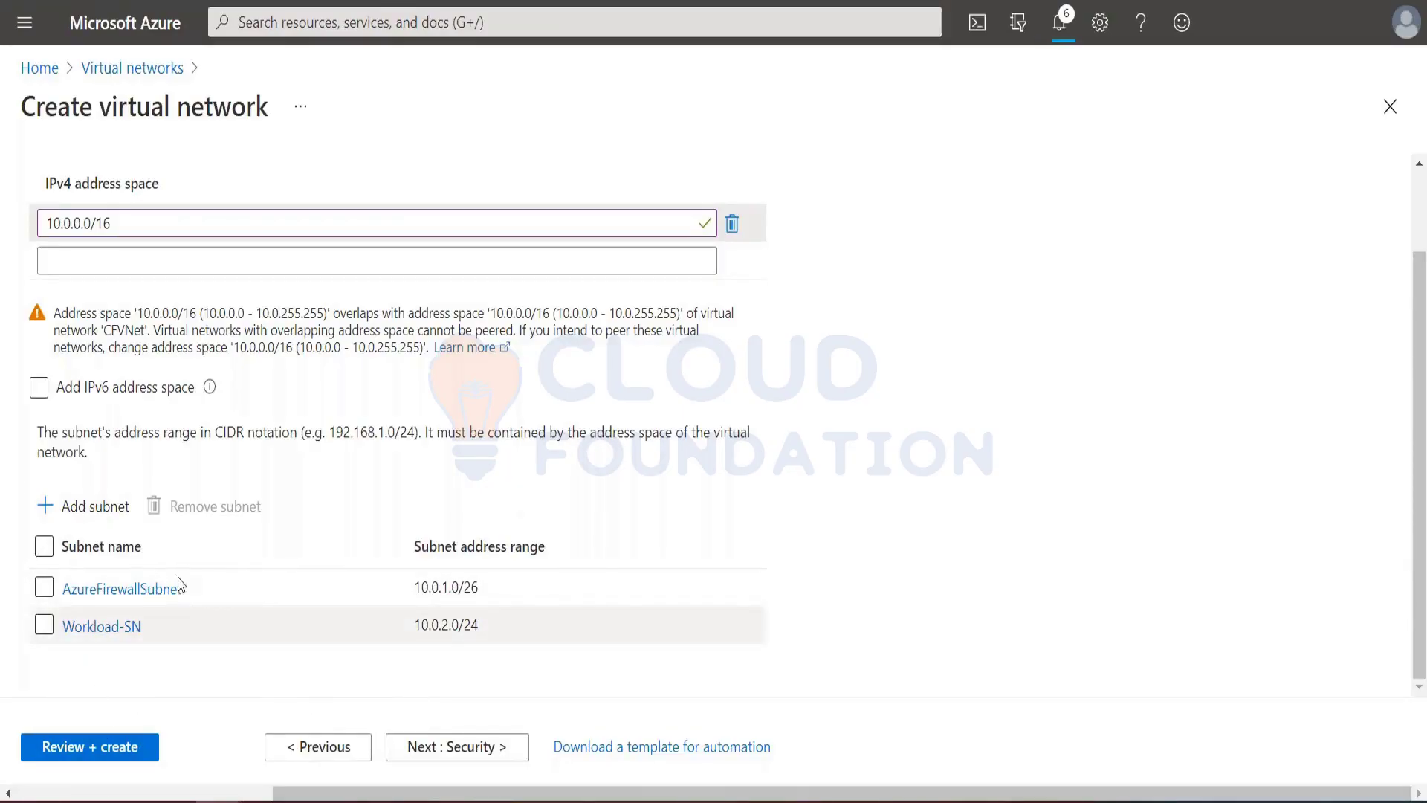
{"action": "left_click", "coordinate": [83, 513]}
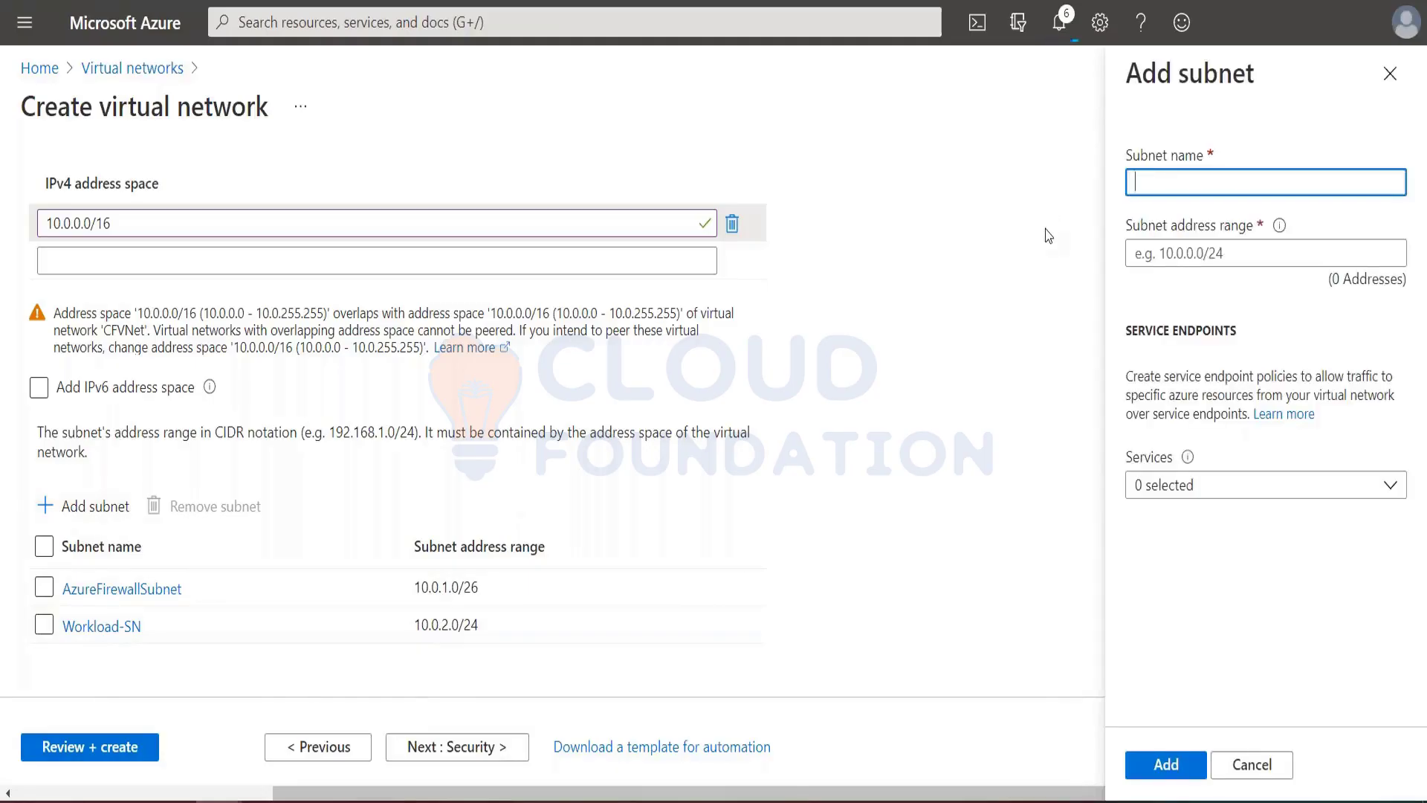
{"action": "type", "text": "default"}
{"action": "left_click", "coordinate": [1229, 252]}
{"action": "type", "text": "10."}
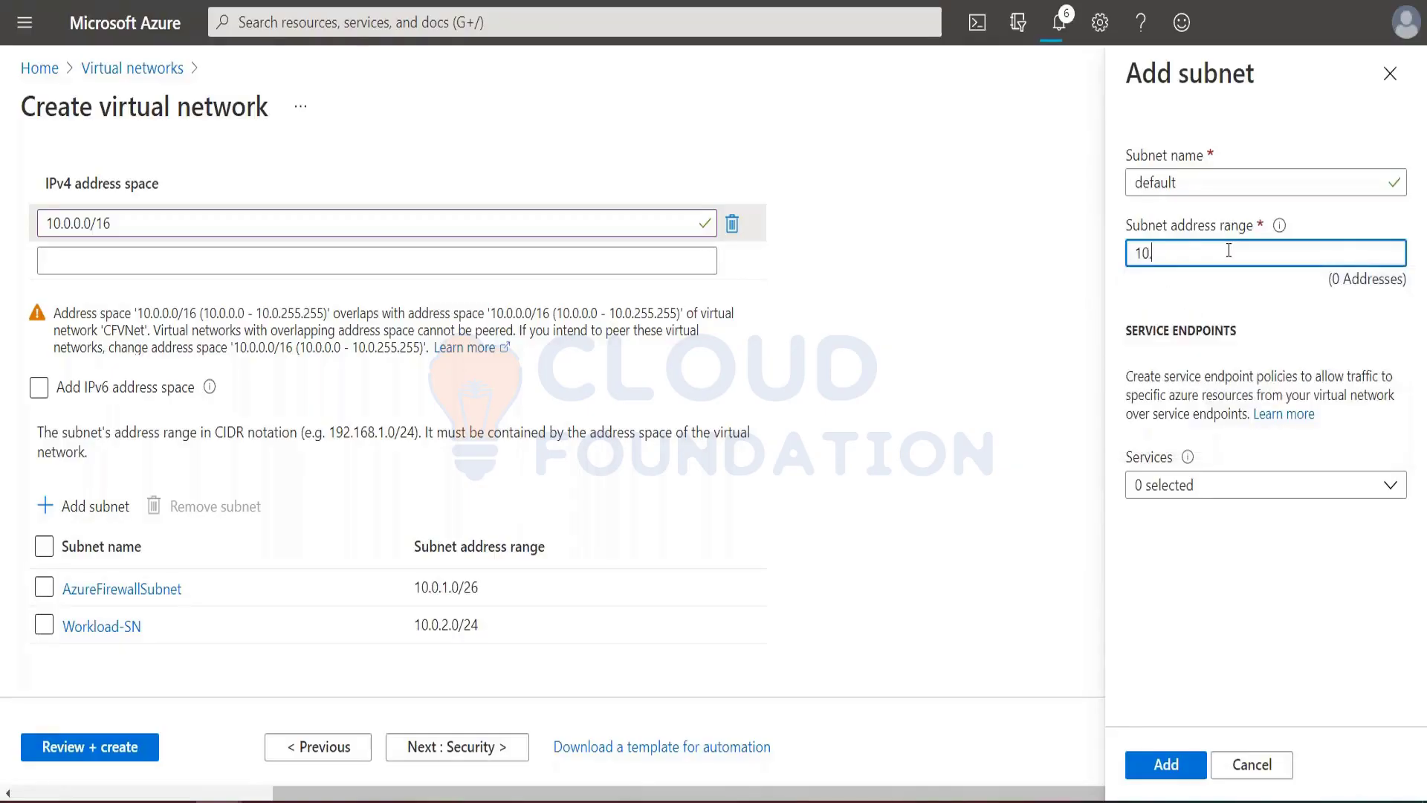
{"action": "type", "text": "0.0."}
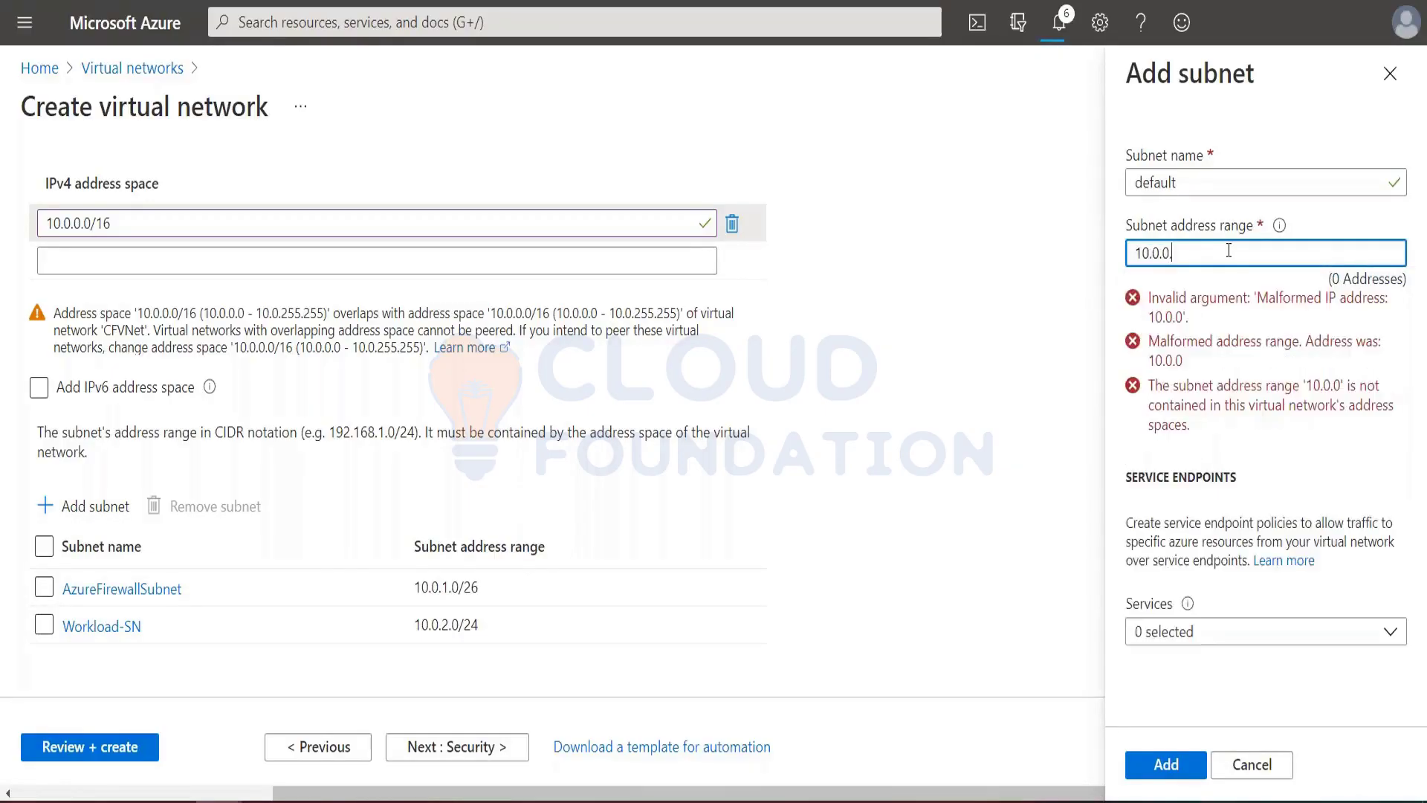
{"action": "type", "text": "0/2"}
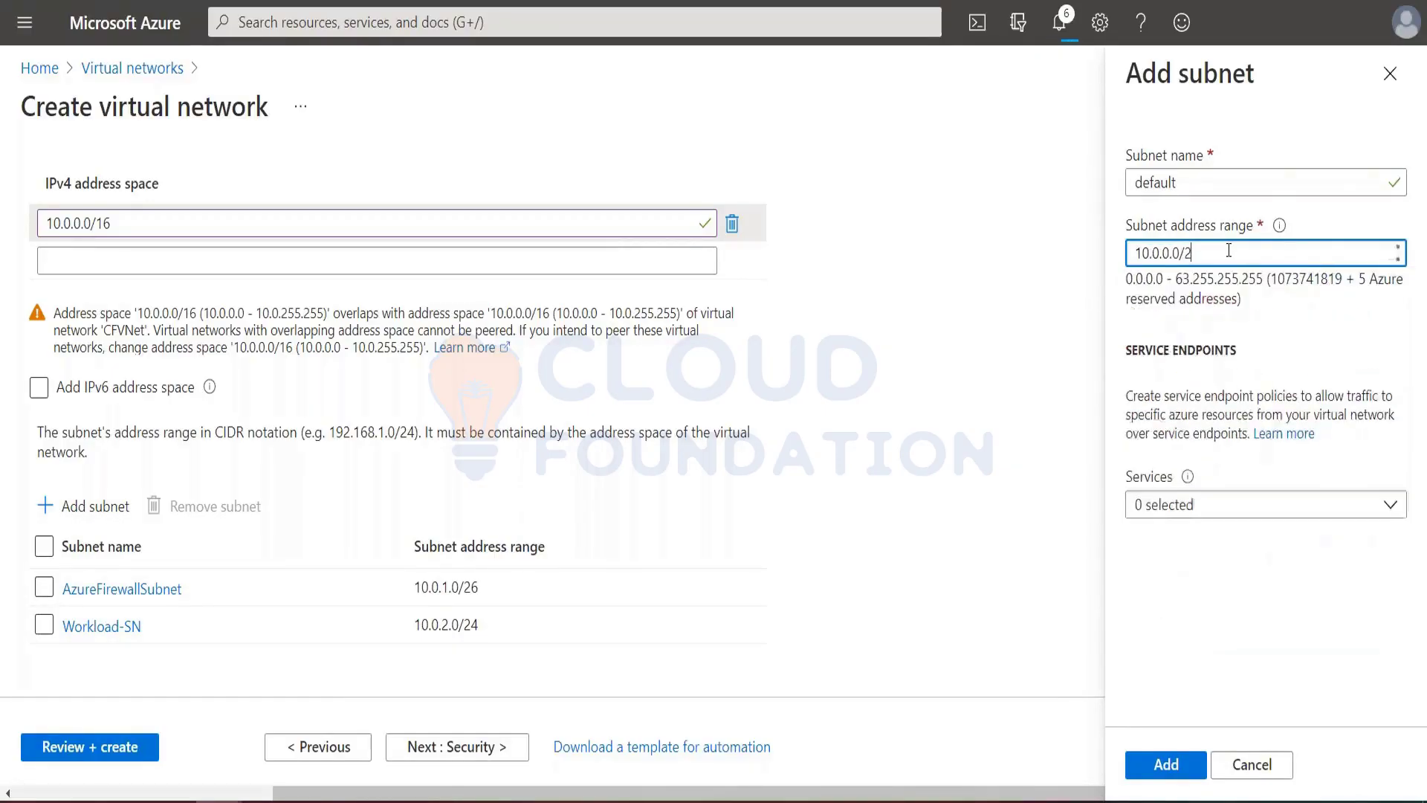
{"action": "type", "text": "4"}
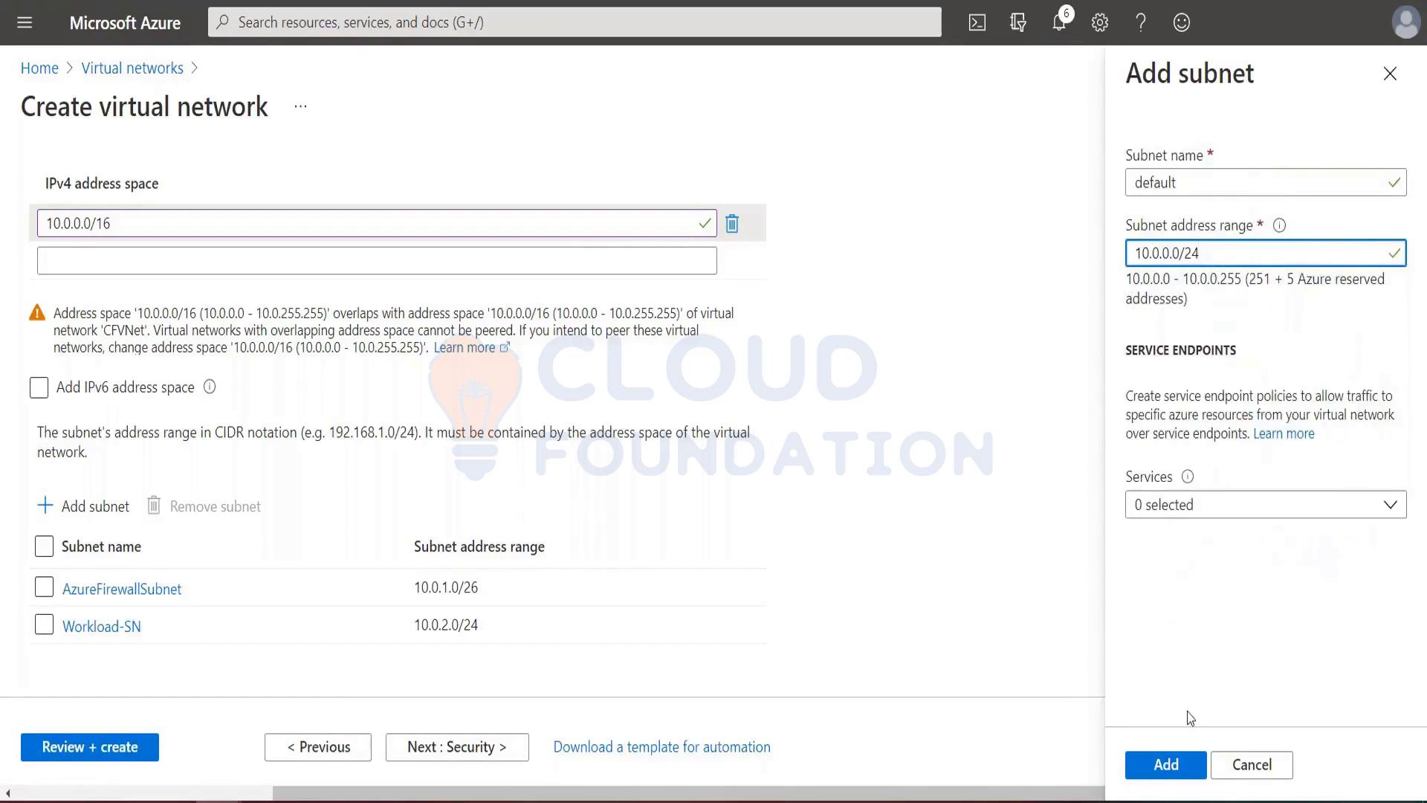
{"action": "left_click", "coordinate": [1167, 765]}
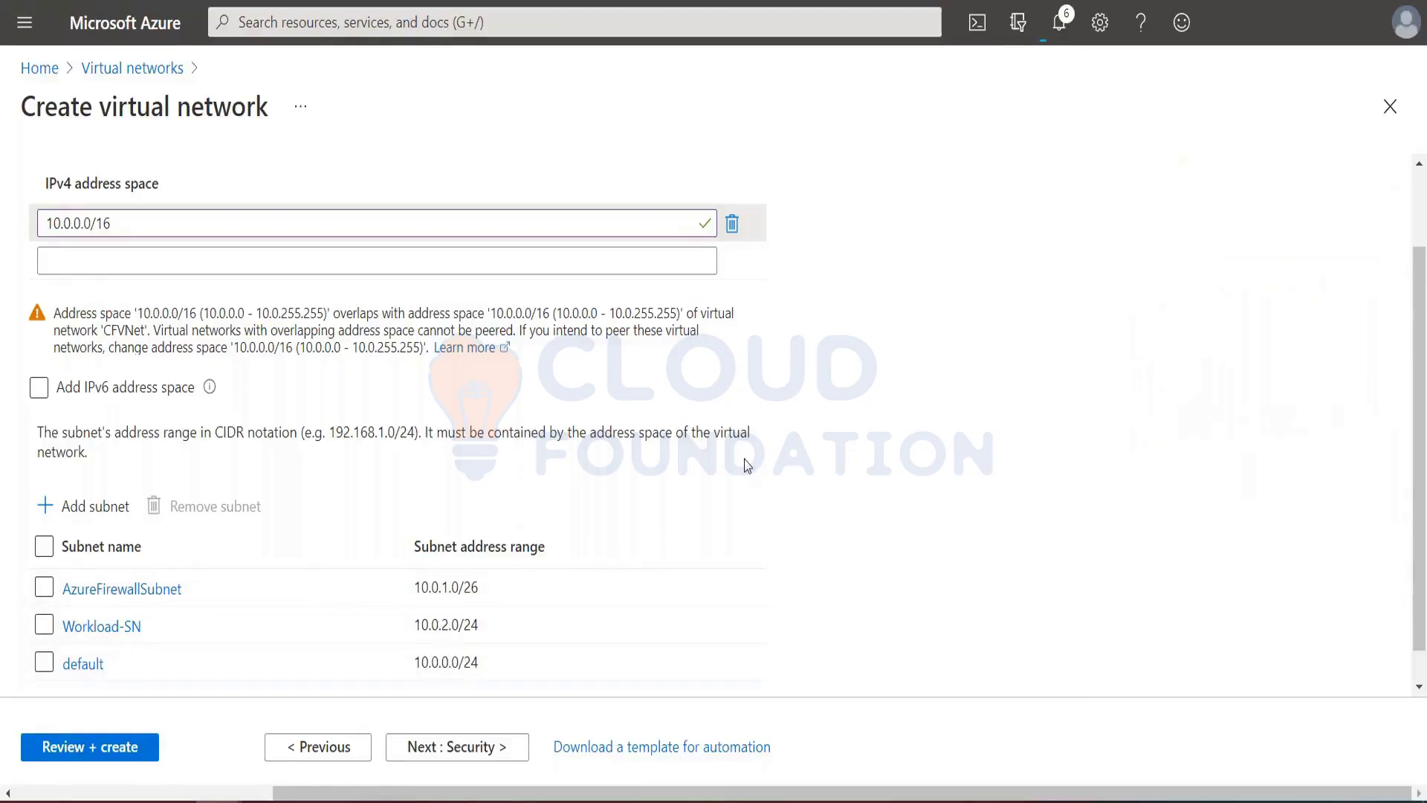
Read the tutorial's remaining network steps and its virtual machine section, including the settings table with the machine name.
{"action": "key", "text": "ctrl+Tab"}
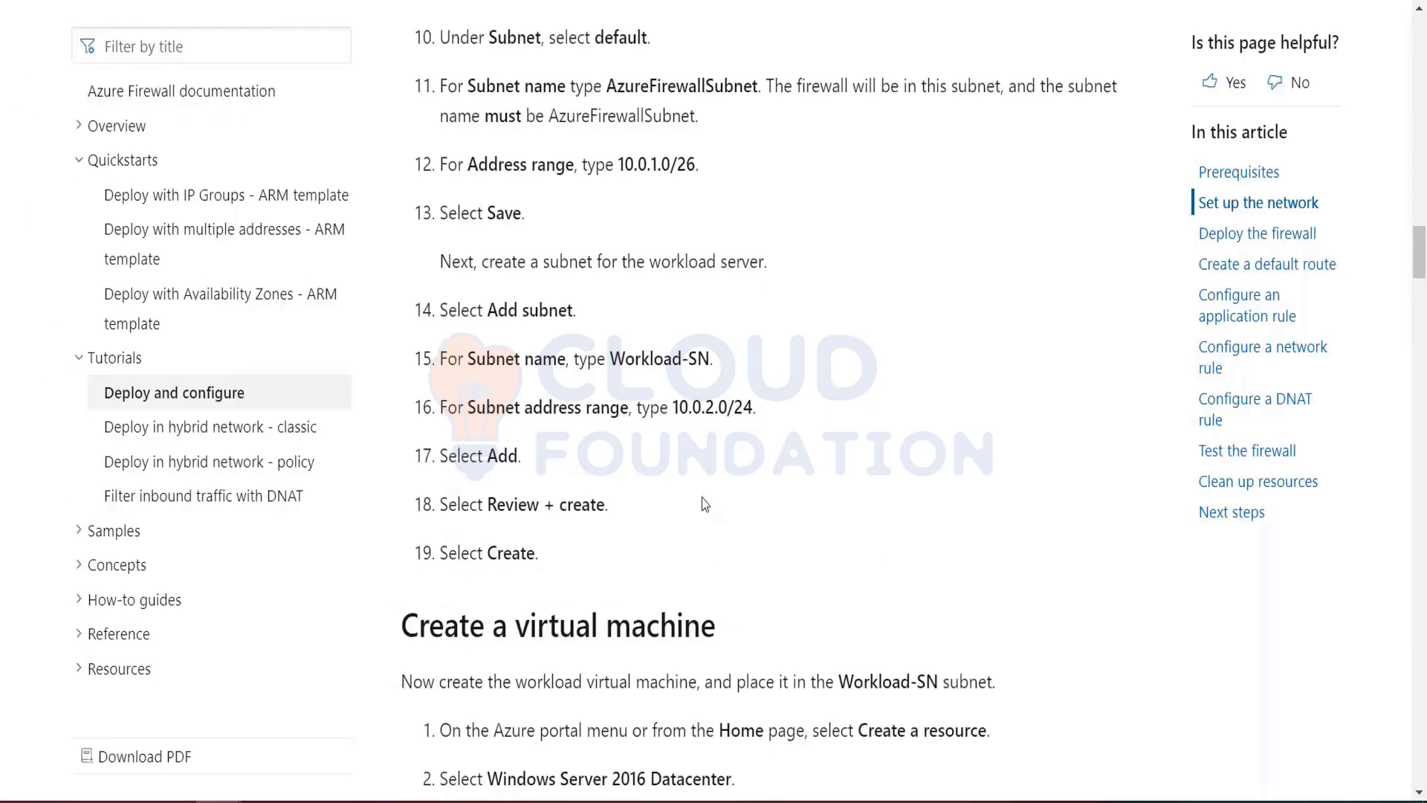
{"action": "scroll", "coordinate": [706, 504], "scroll_direction": "down", "scroll_amount": 6}
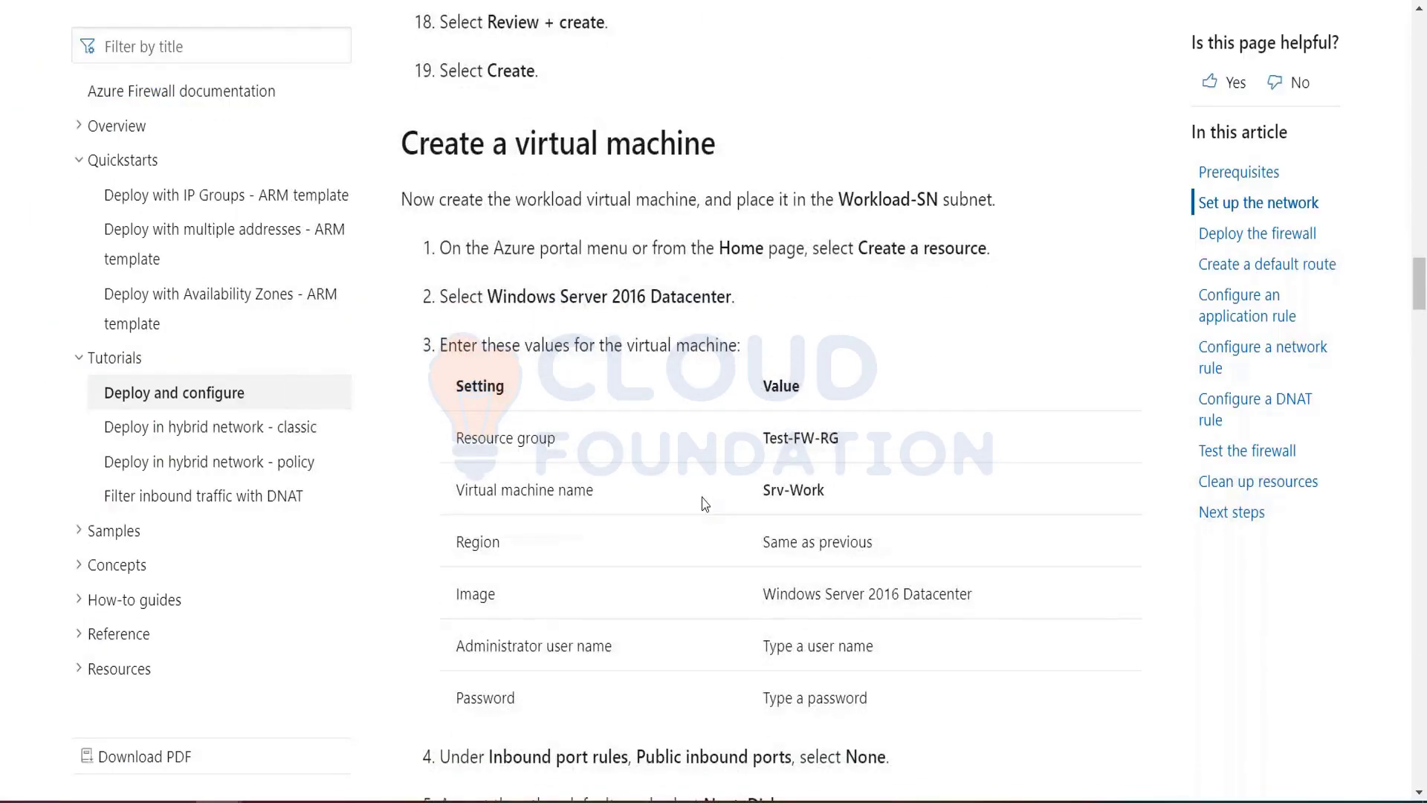
{"action": "scroll", "coordinate": [706, 504], "scroll_direction": "up", "scroll_amount": 6}
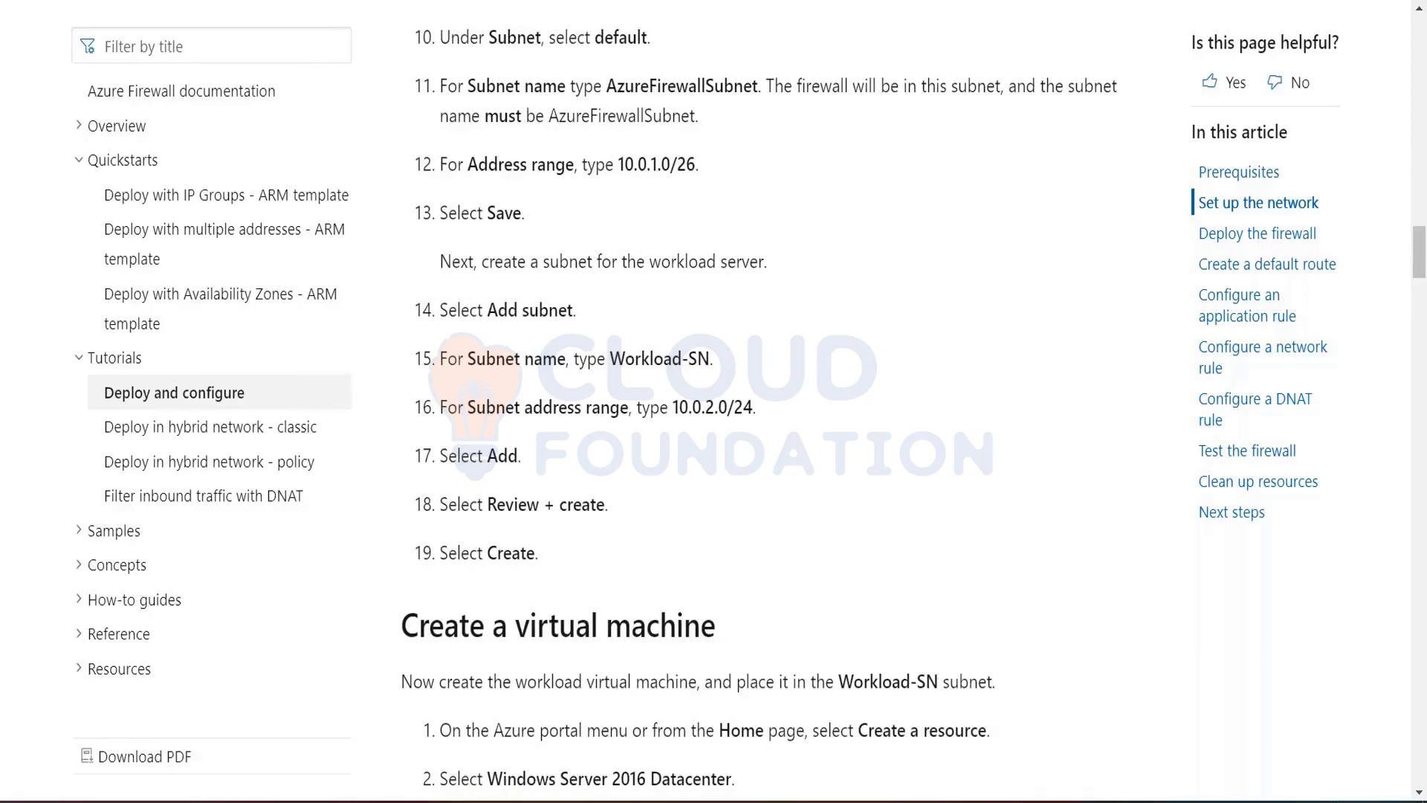
{"action": "scroll", "coordinate": [754, 499], "scroll_direction": "down", "scroll_amount": 5}
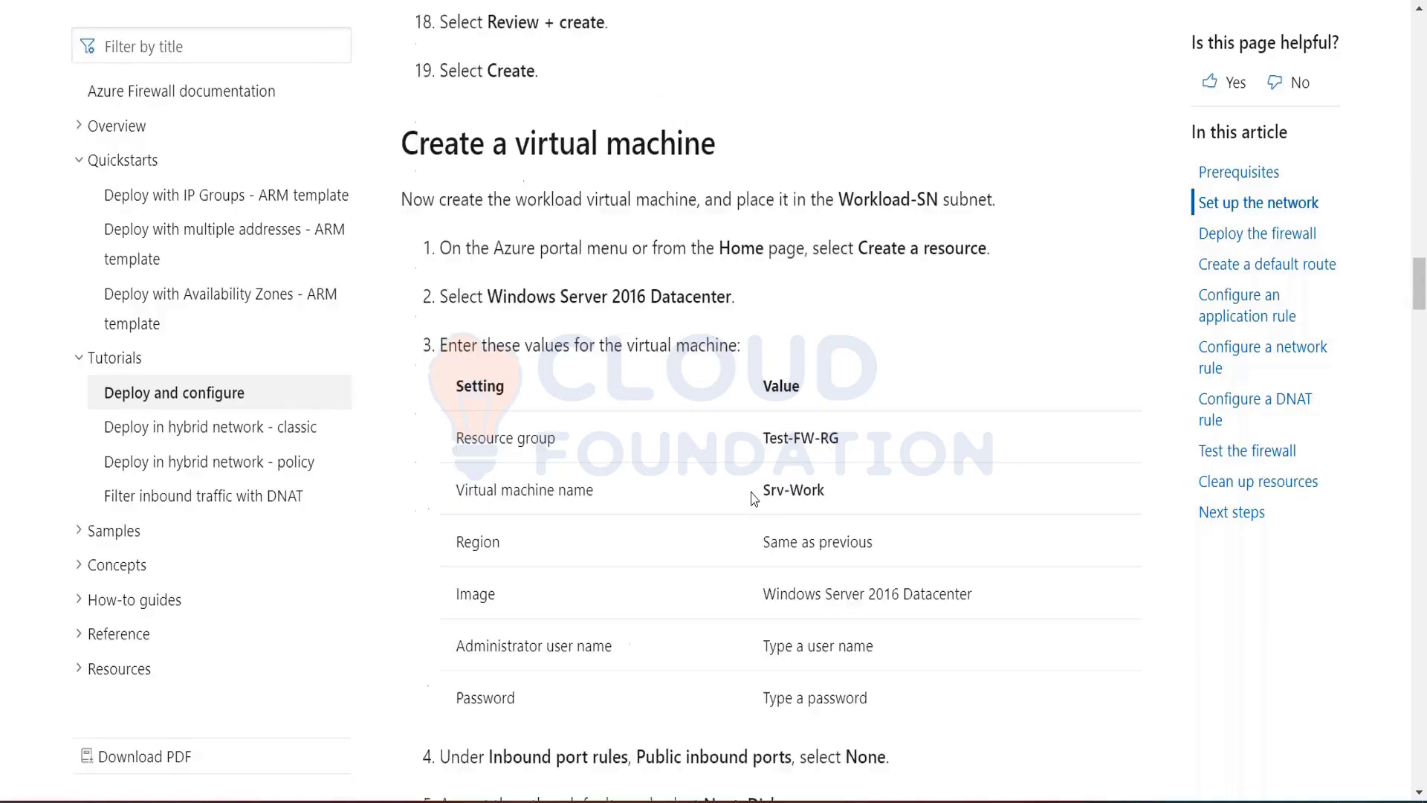
{"action": "scroll", "coordinate": [754, 499], "scroll_direction": "down", "scroll_amount": 2}
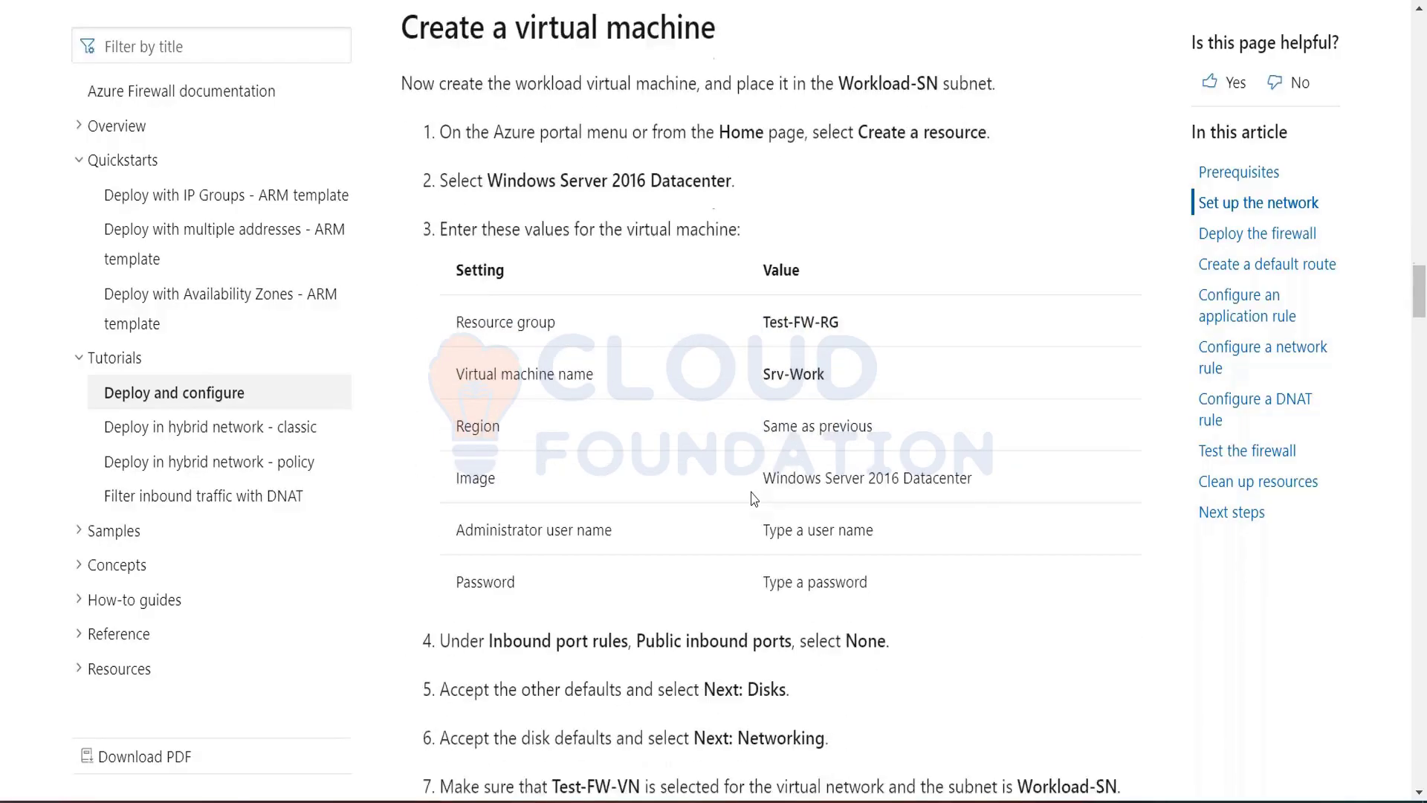
{"action": "left_click_drag", "start_coordinate": [766, 364], "coordinate": [837, 370]}
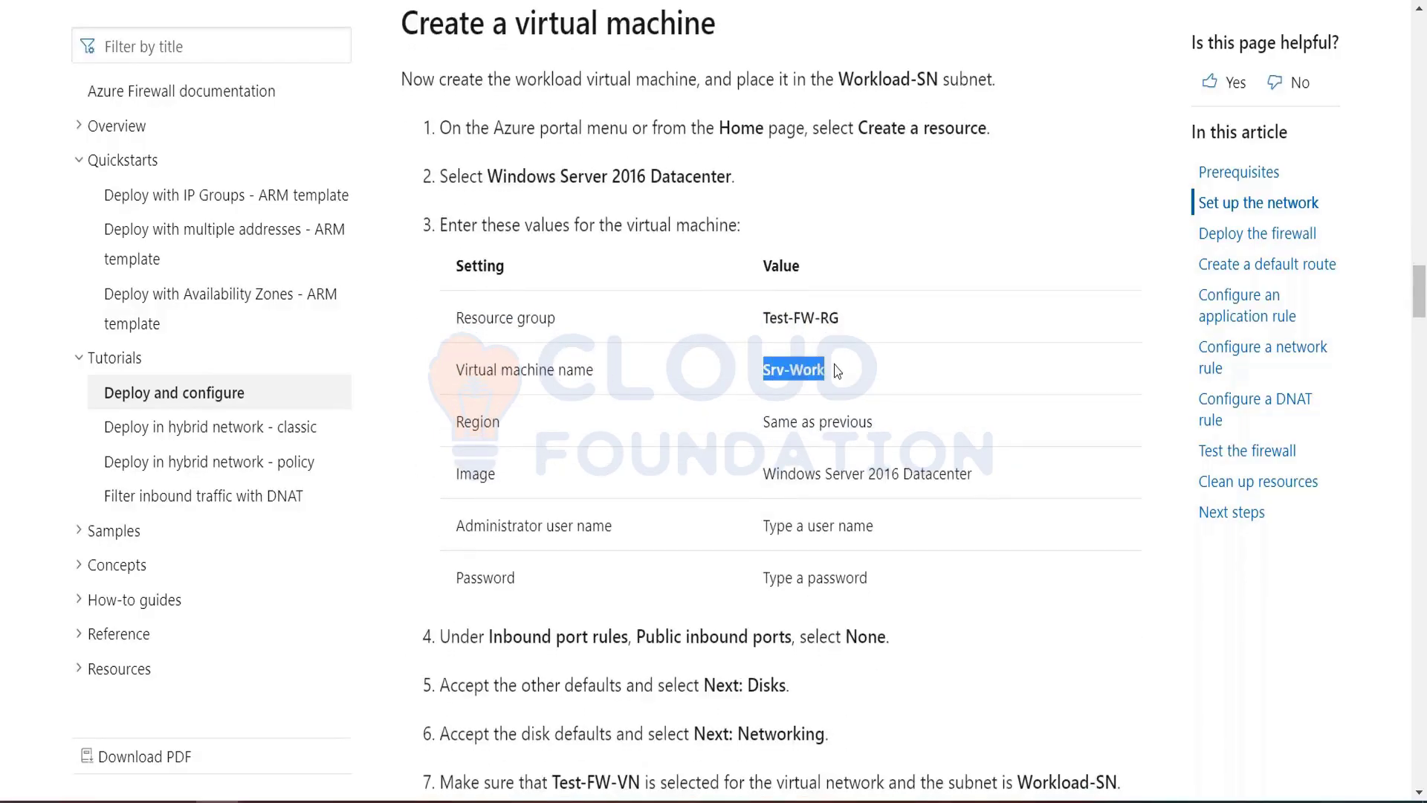
{"action": "left_click", "coordinate": [1024, 545]}
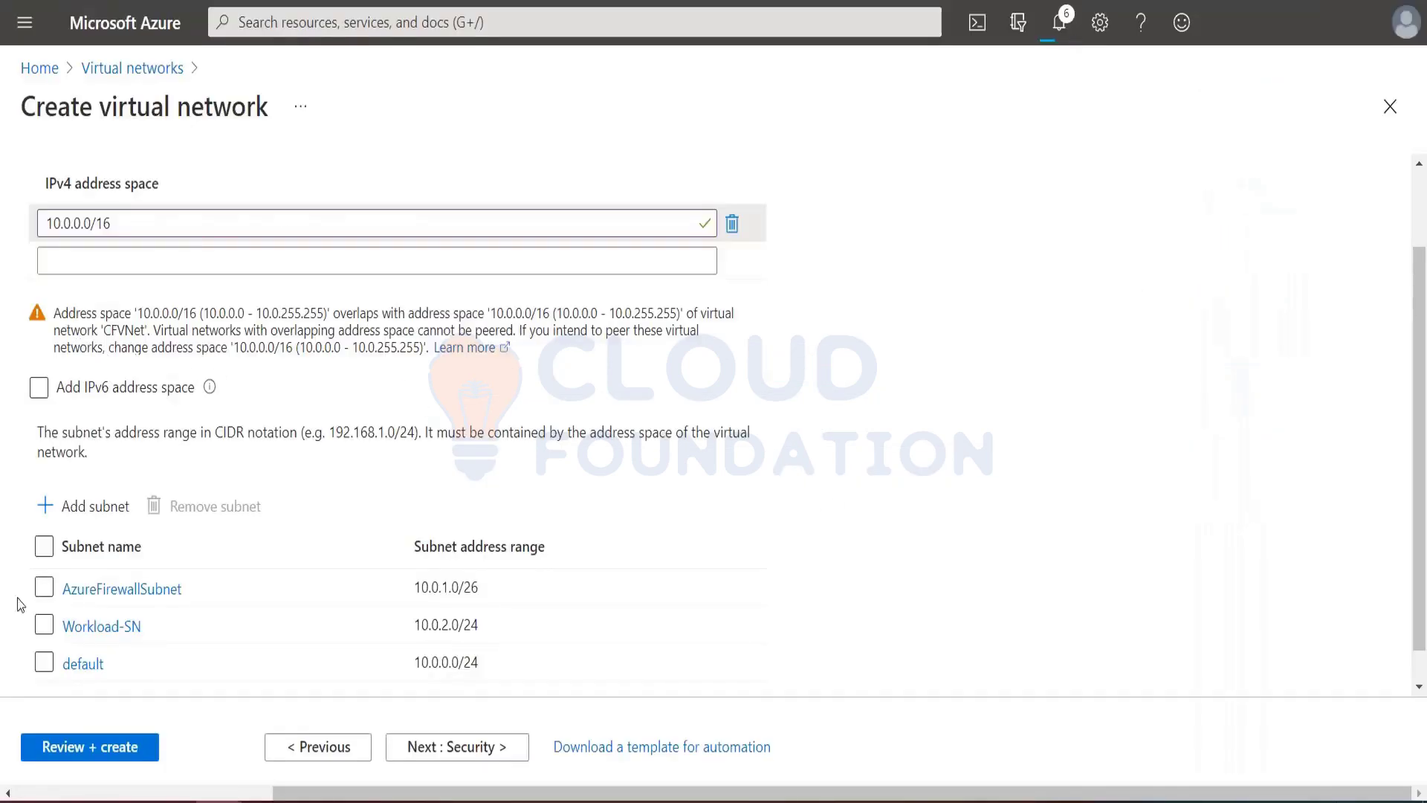
Keep the default security and tag settings, then validate and create the Test-FW-VN virtual network.
{"action": "left_click", "coordinate": [455, 747]}
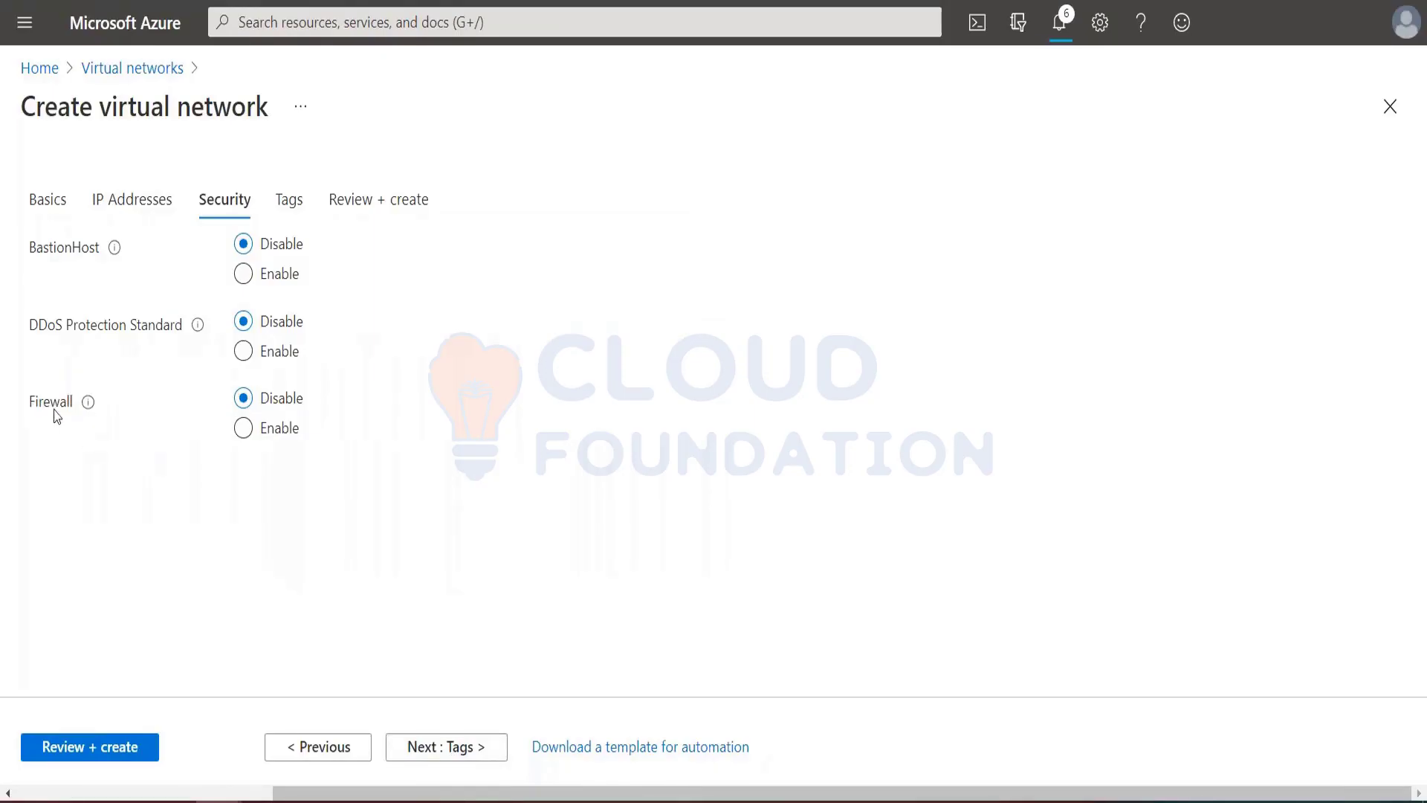
{"action": "left_click", "coordinate": [476, 751]}
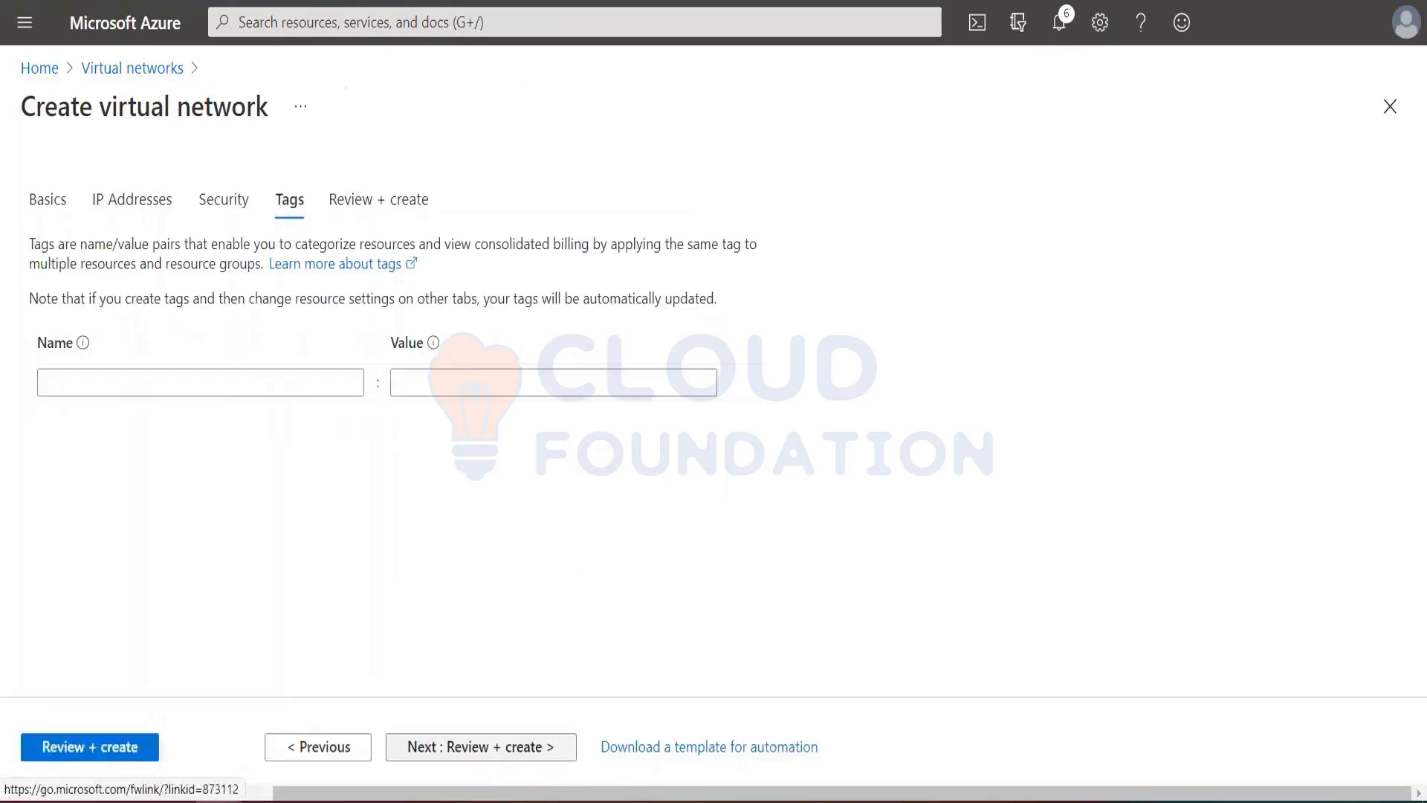
{"action": "left_click", "coordinate": [475, 747]}
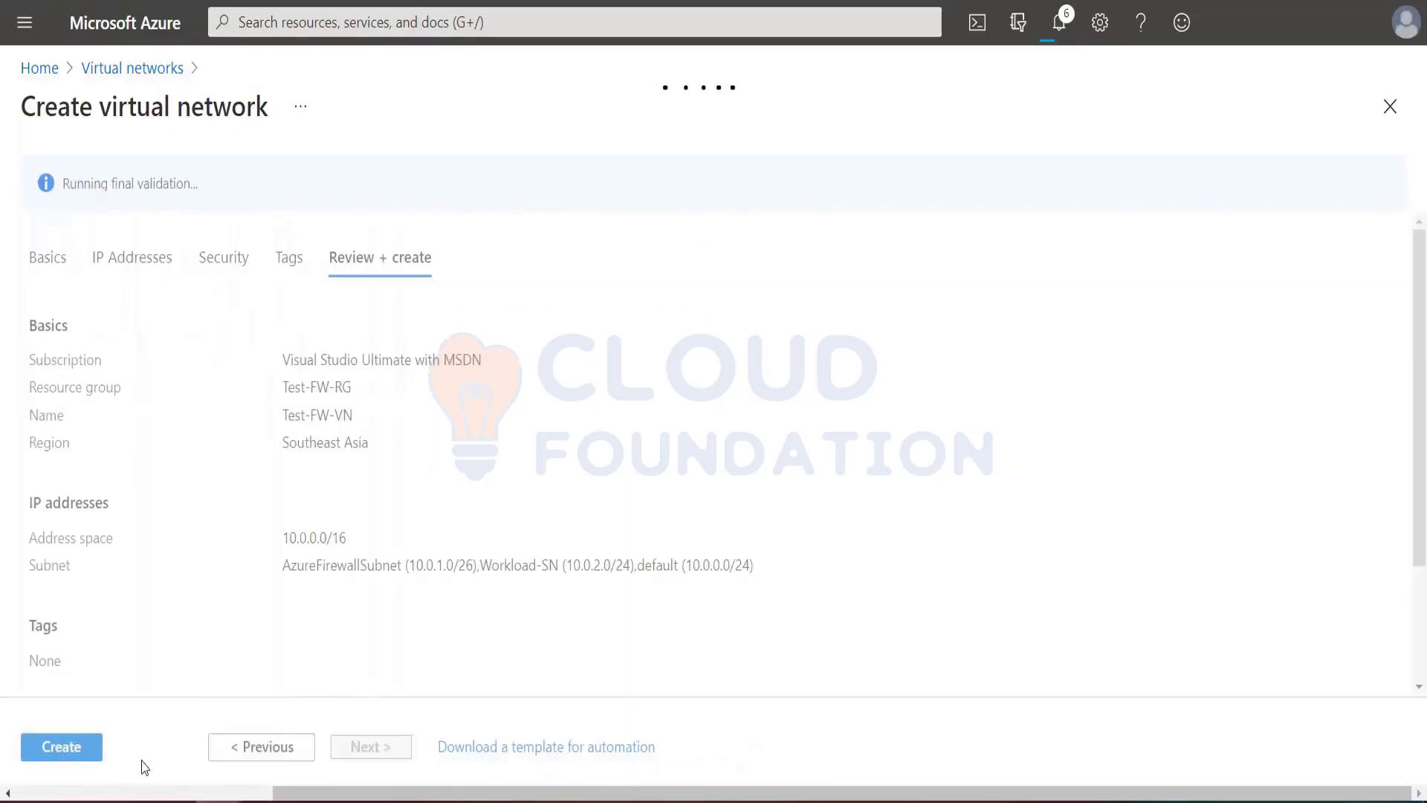
{"action": "left_click", "coordinate": [68, 753]}
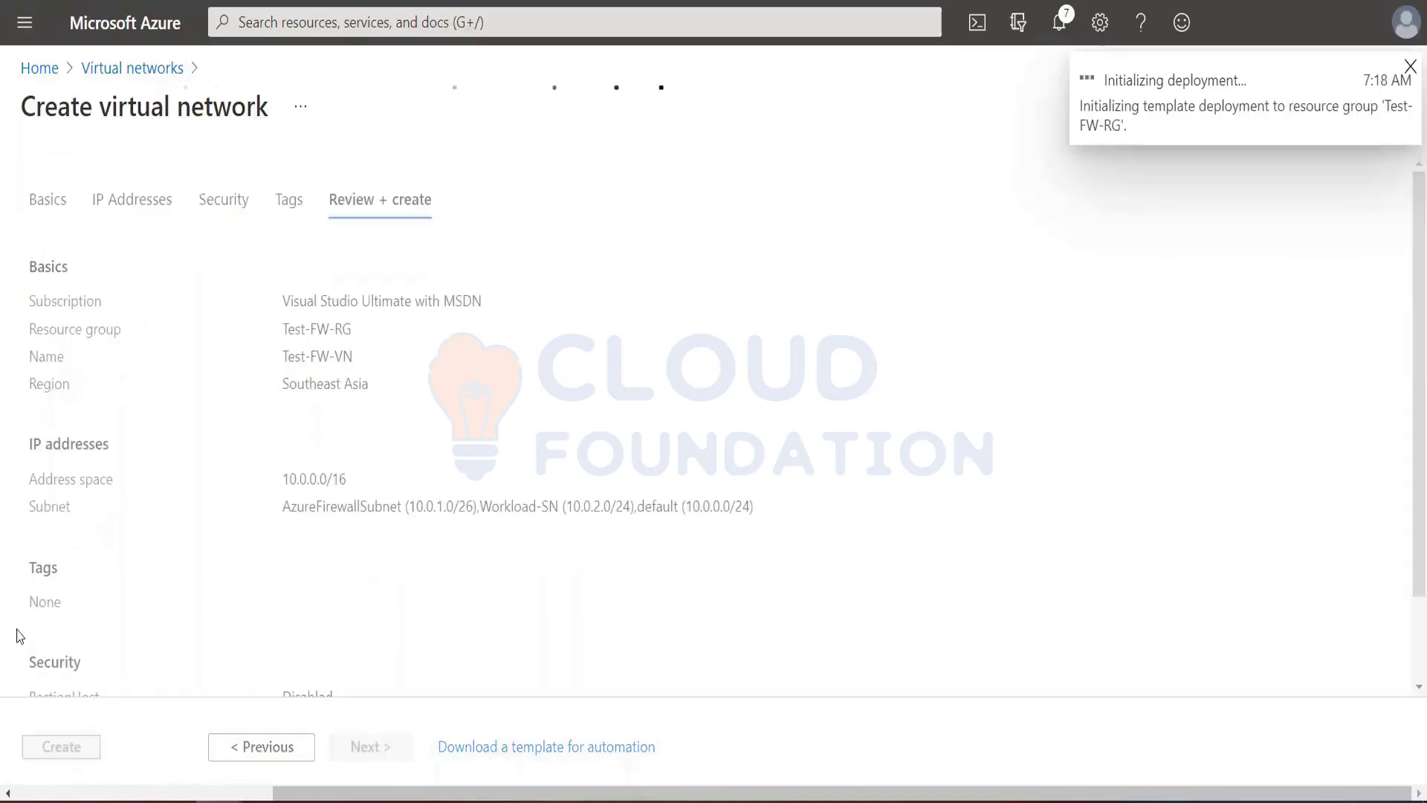
Go to the virtual machines list and start creating a new virtual machine.
{"action": "left_click", "coordinate": [25, 23]}
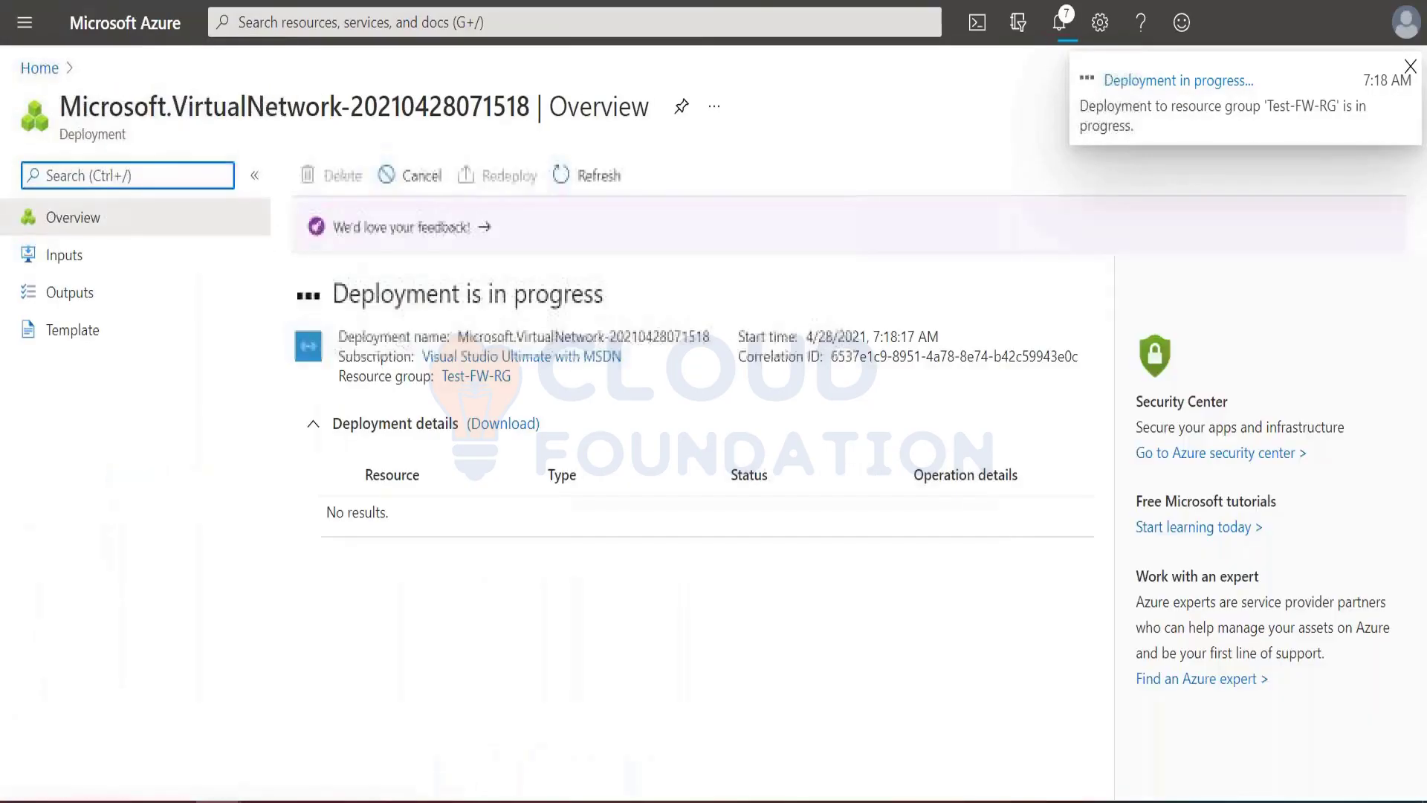
{"action": "left_click", "coordinate": [13, 24]}
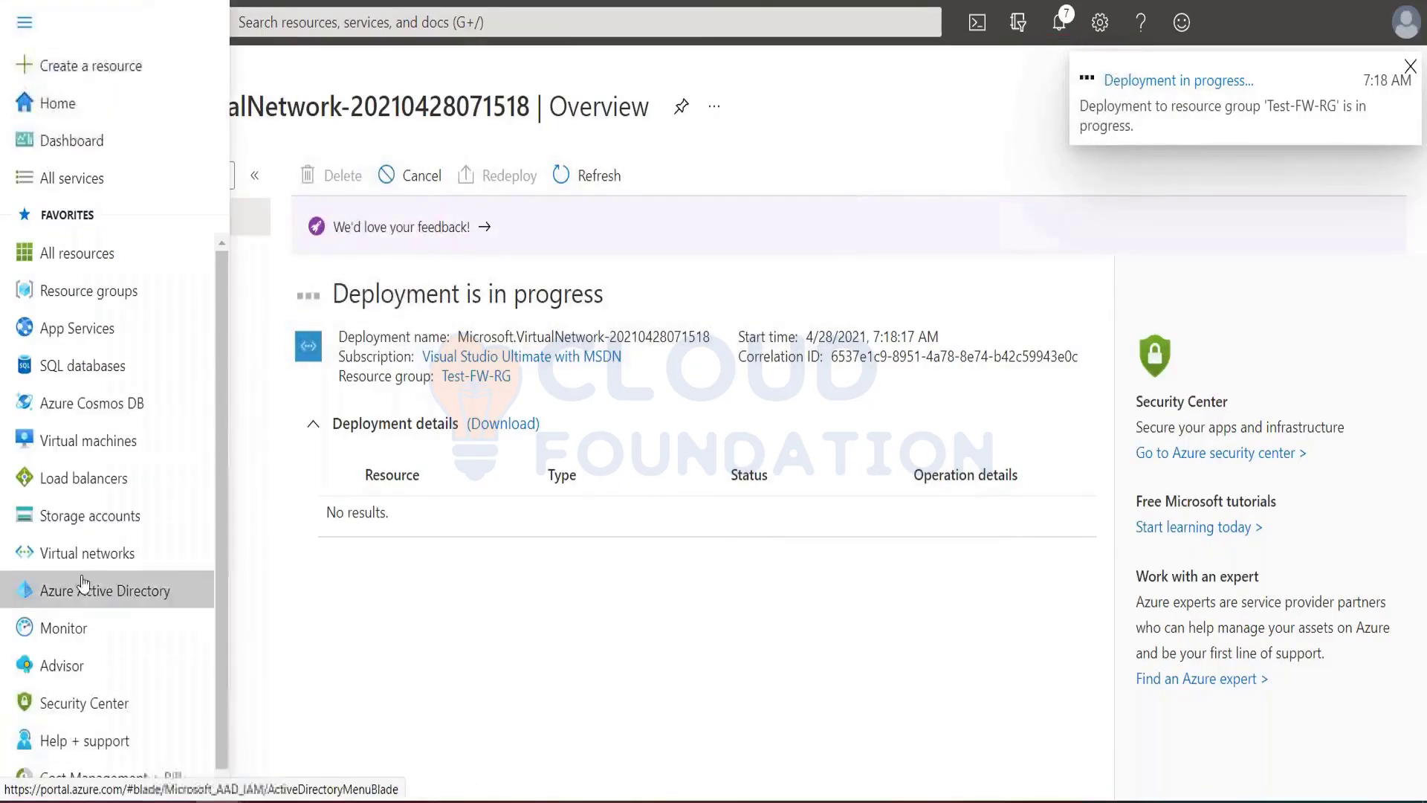
{"action": "left_click", "coordinate": [78, 443]}
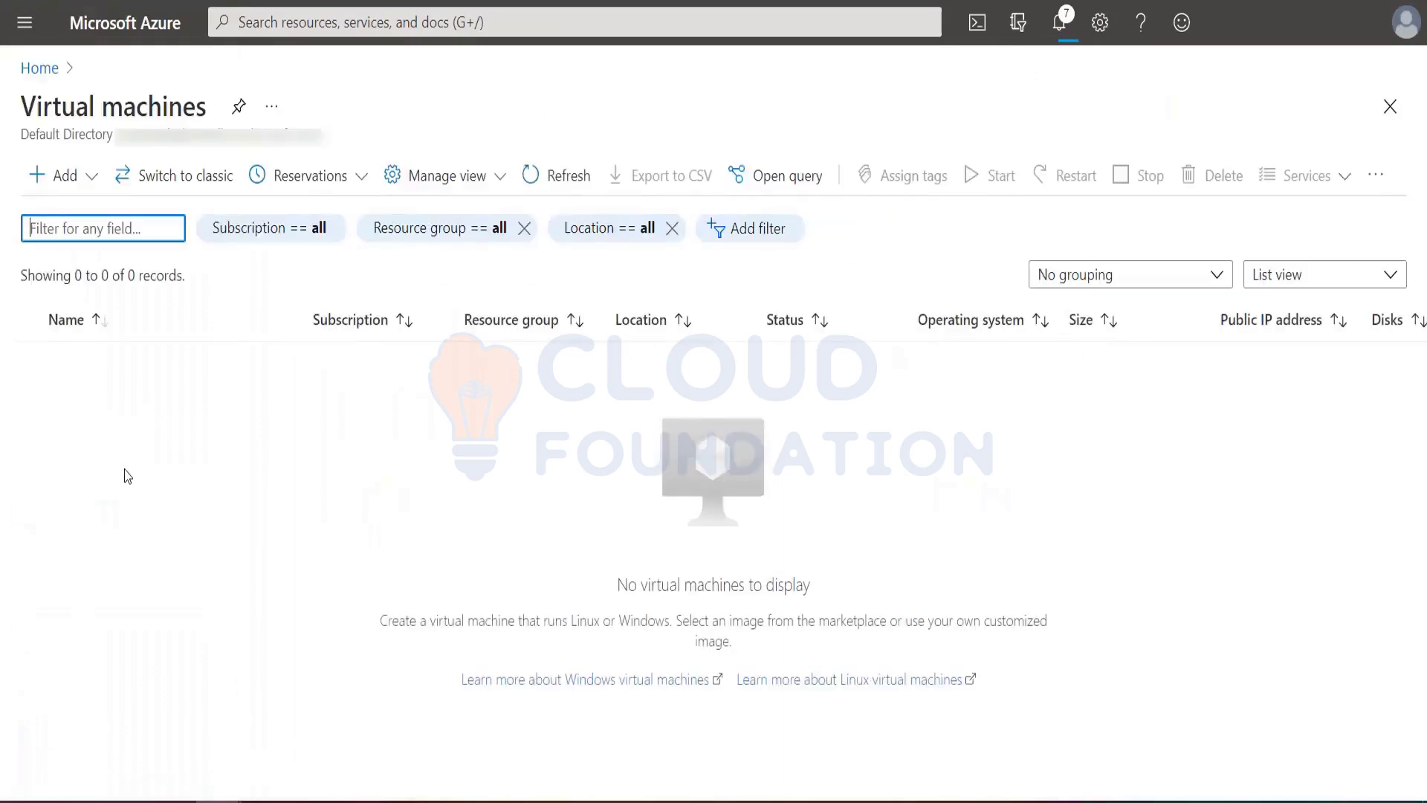
{"action": "left_click", "coordinate": [73, 182]}
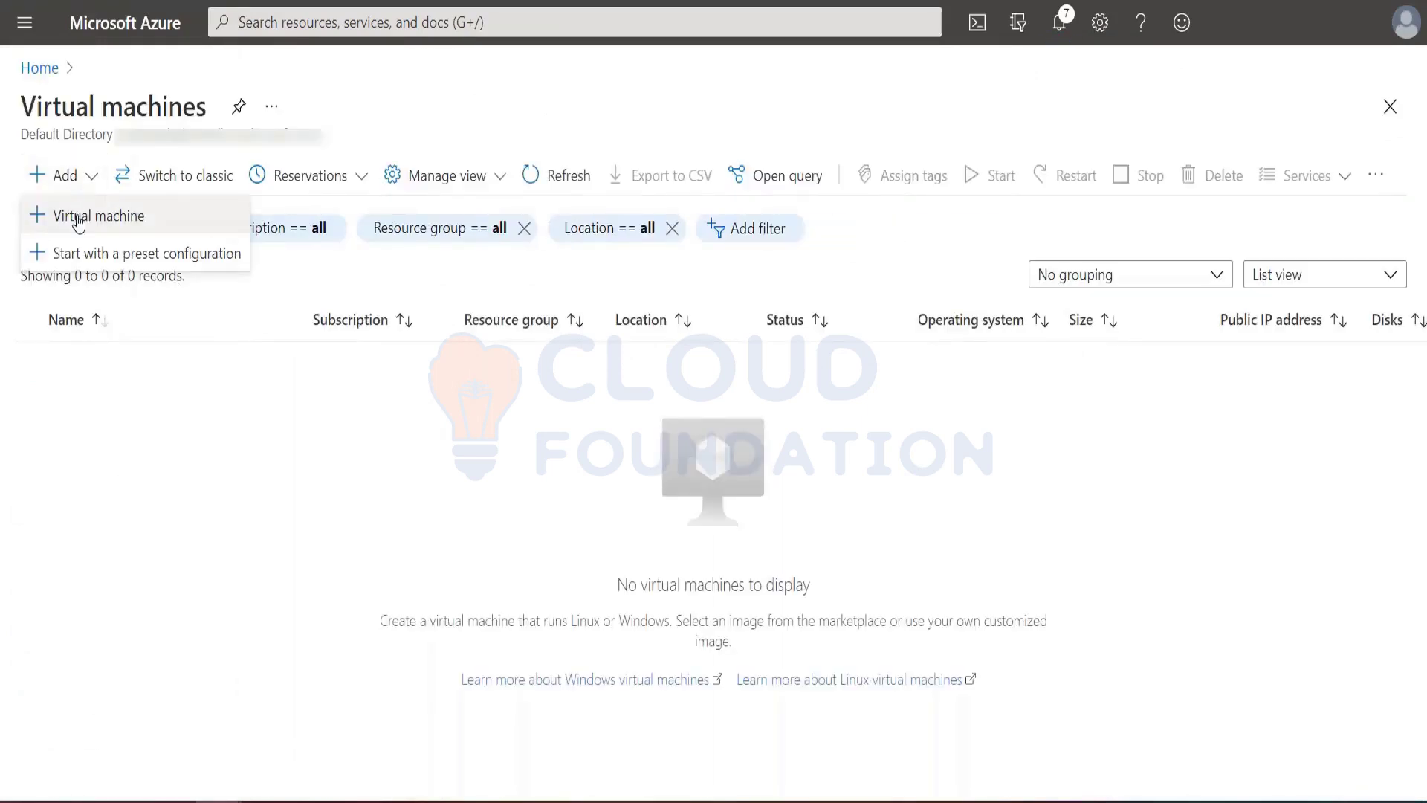
{"action": "left_click", "coordinate": [76, 216]}
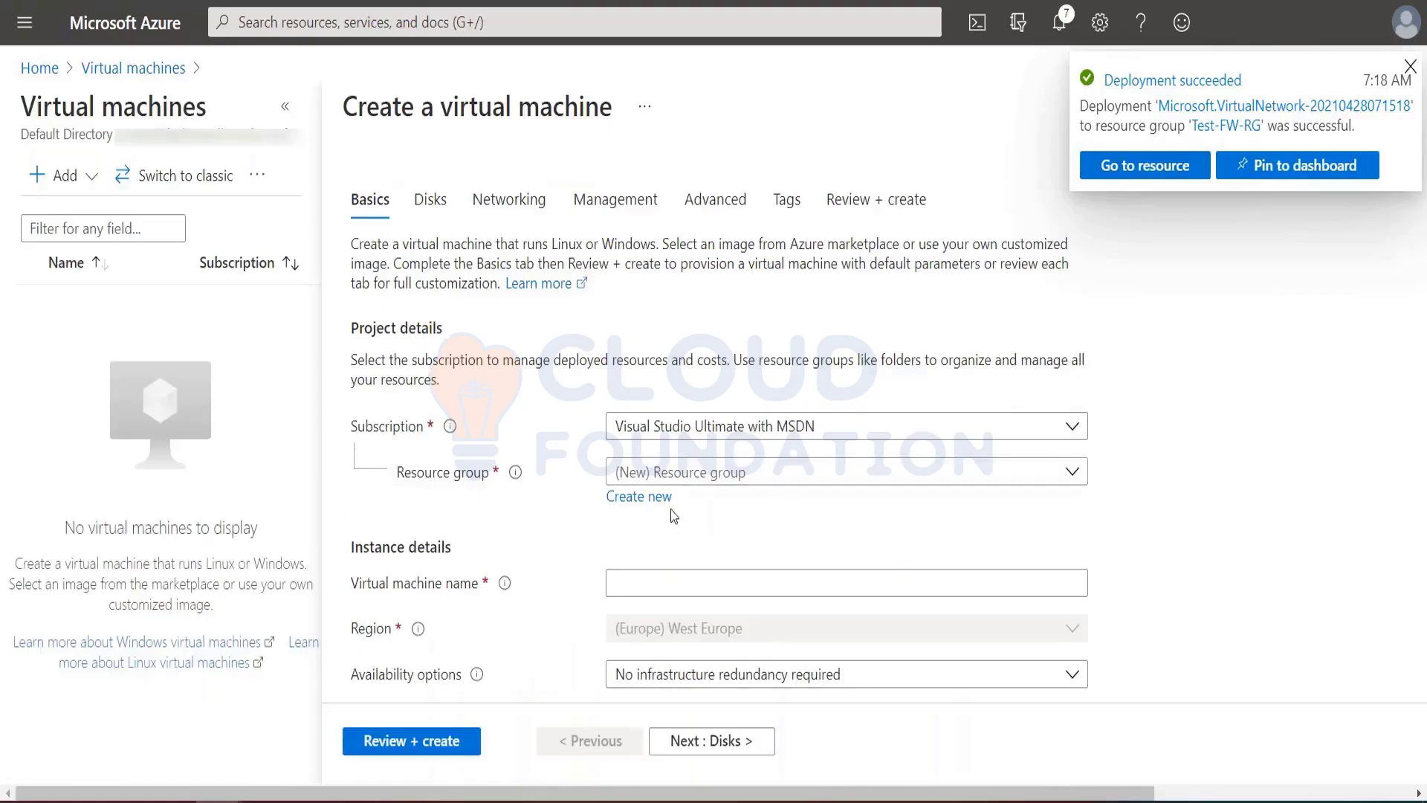
Assign the virtual machine to resource group Test-FW-RG and name it Srv-Work.
{"action": "left_click", "coordinate": [673, 476]}
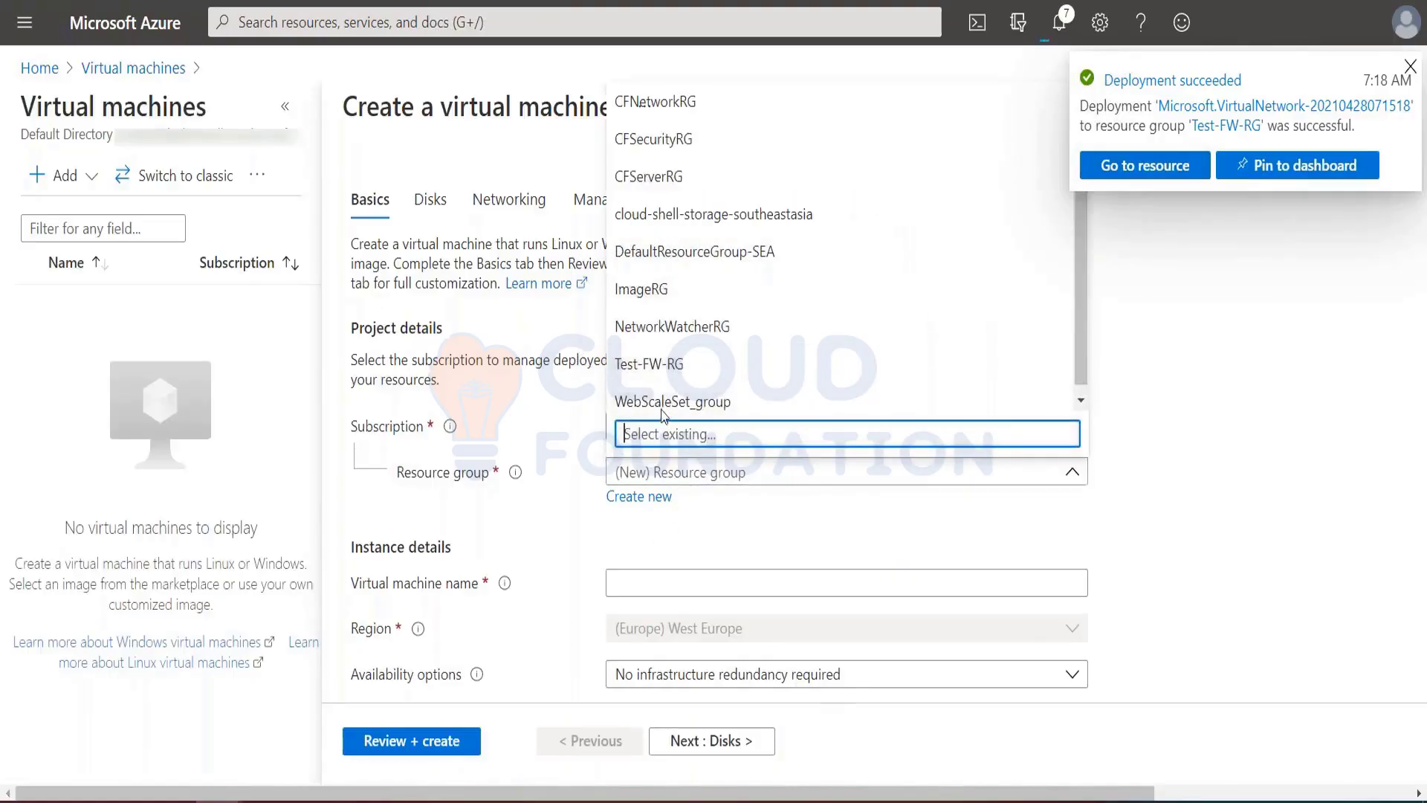
{"action": "left_click", "coordinate": [662, 368]}
{"action": "scroll", "coordinate": [691, 568], "scroll_direction": "down", "scroll_amount": 3}
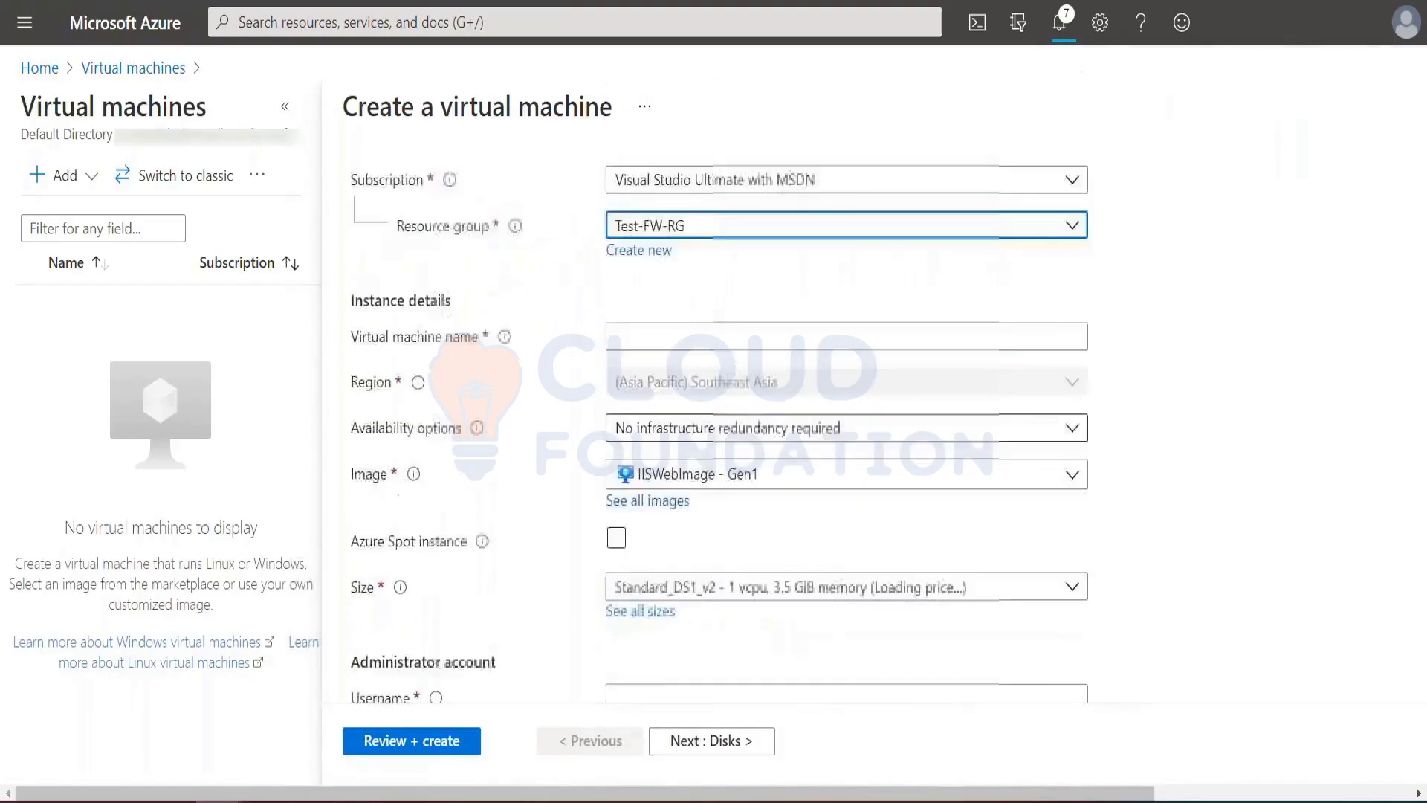
{"action": "left_click", "coordinate": [647, 336]}
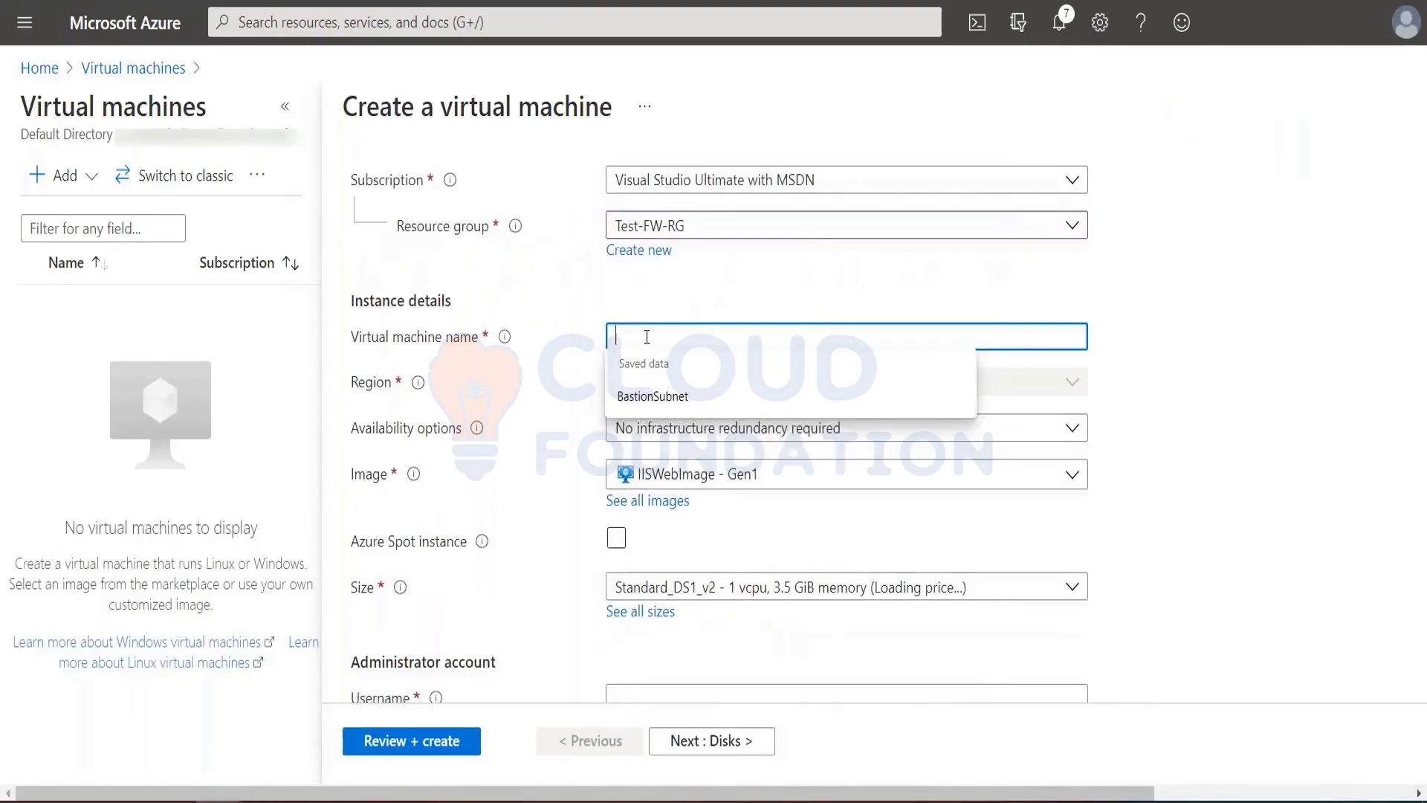
{"action": "type", "text": "Srv-Work"}
{"action": "left_click", "coordinate": [1248, 295]}
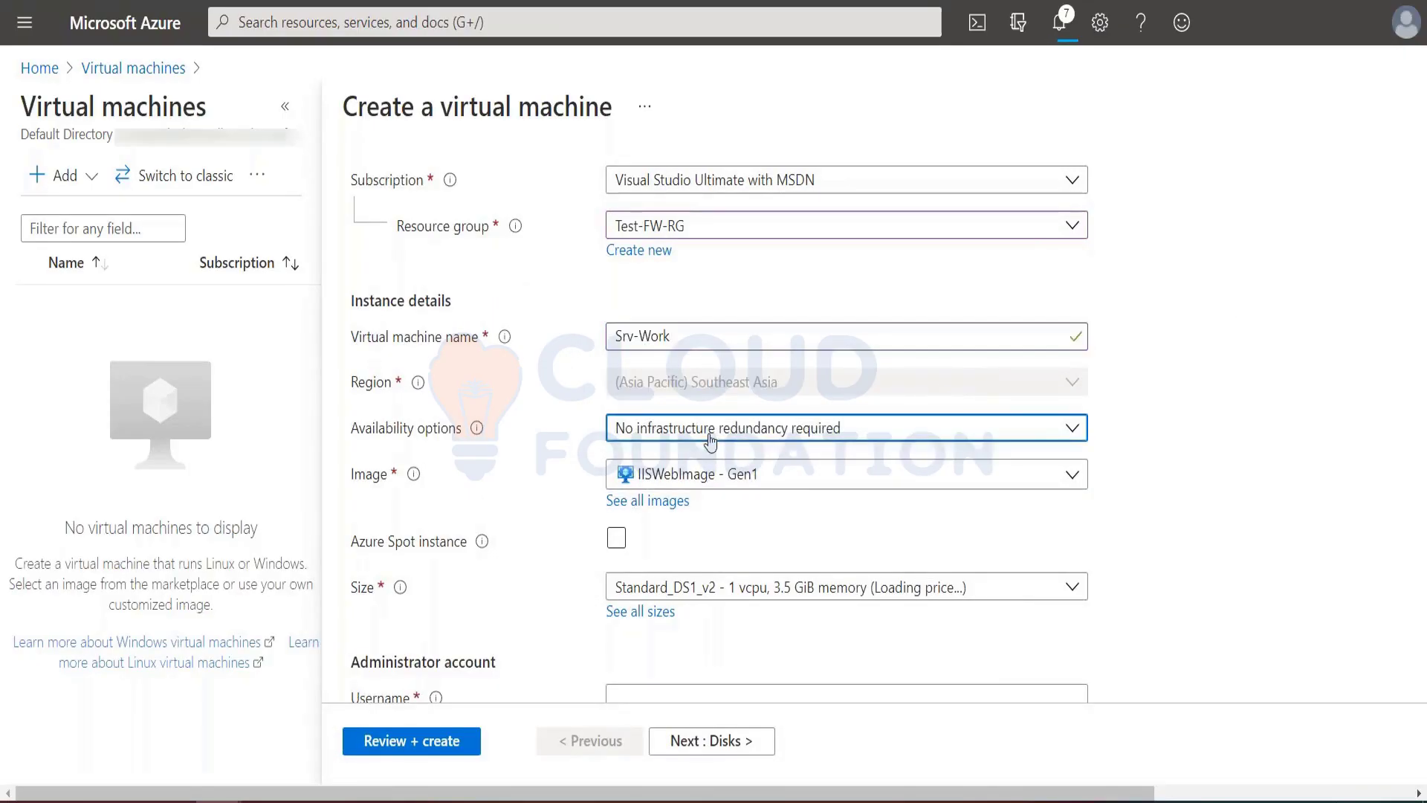
Set the virtual machine's availability option to Availability zone and choose zone 1.
{"action": "left_click", "coordinate": [655, 428]}
{"action": "left_click", "coordinate": [661, 639]}
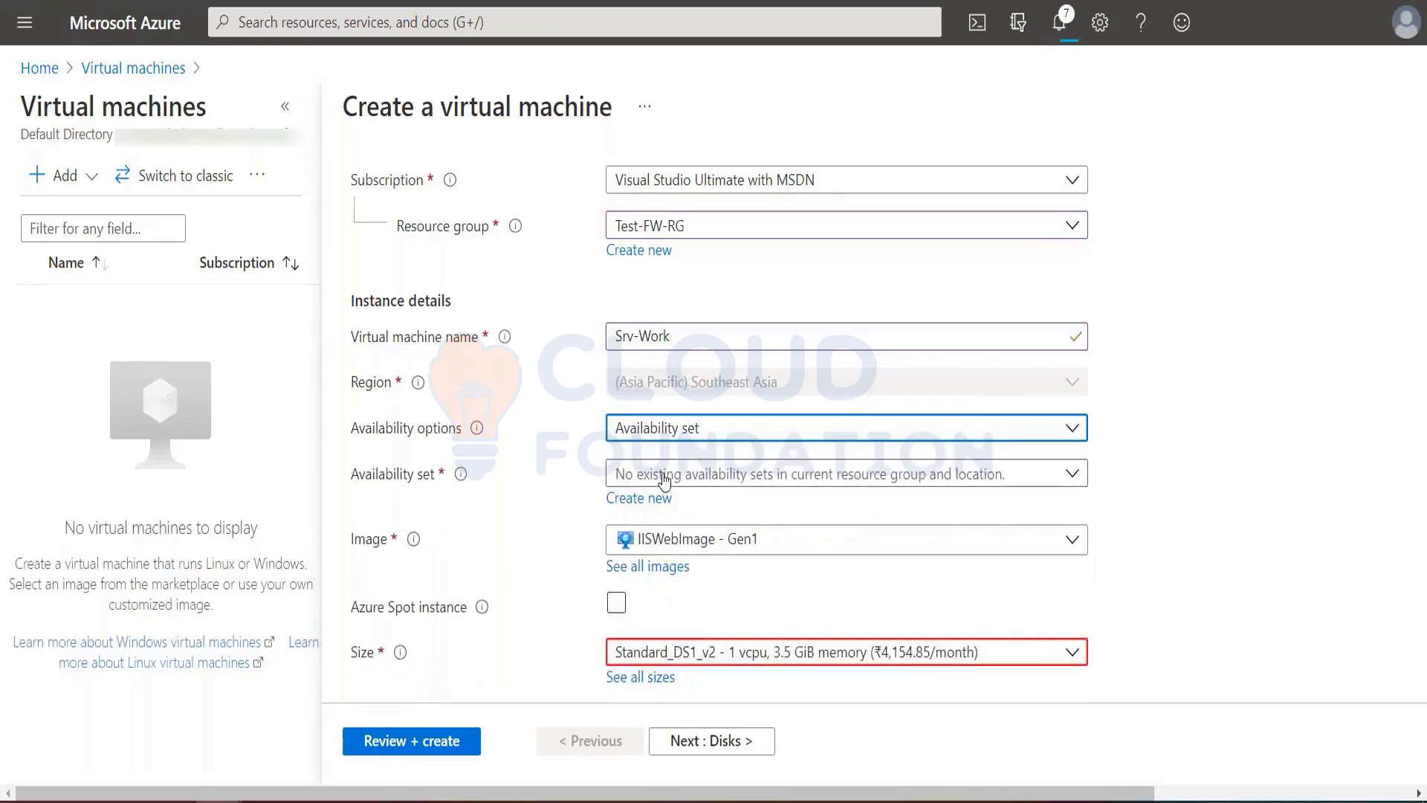
{"action": "left_click", "coordinate": [663, 433]}
{"action": "left_click", "coordinate": [660, 501]}
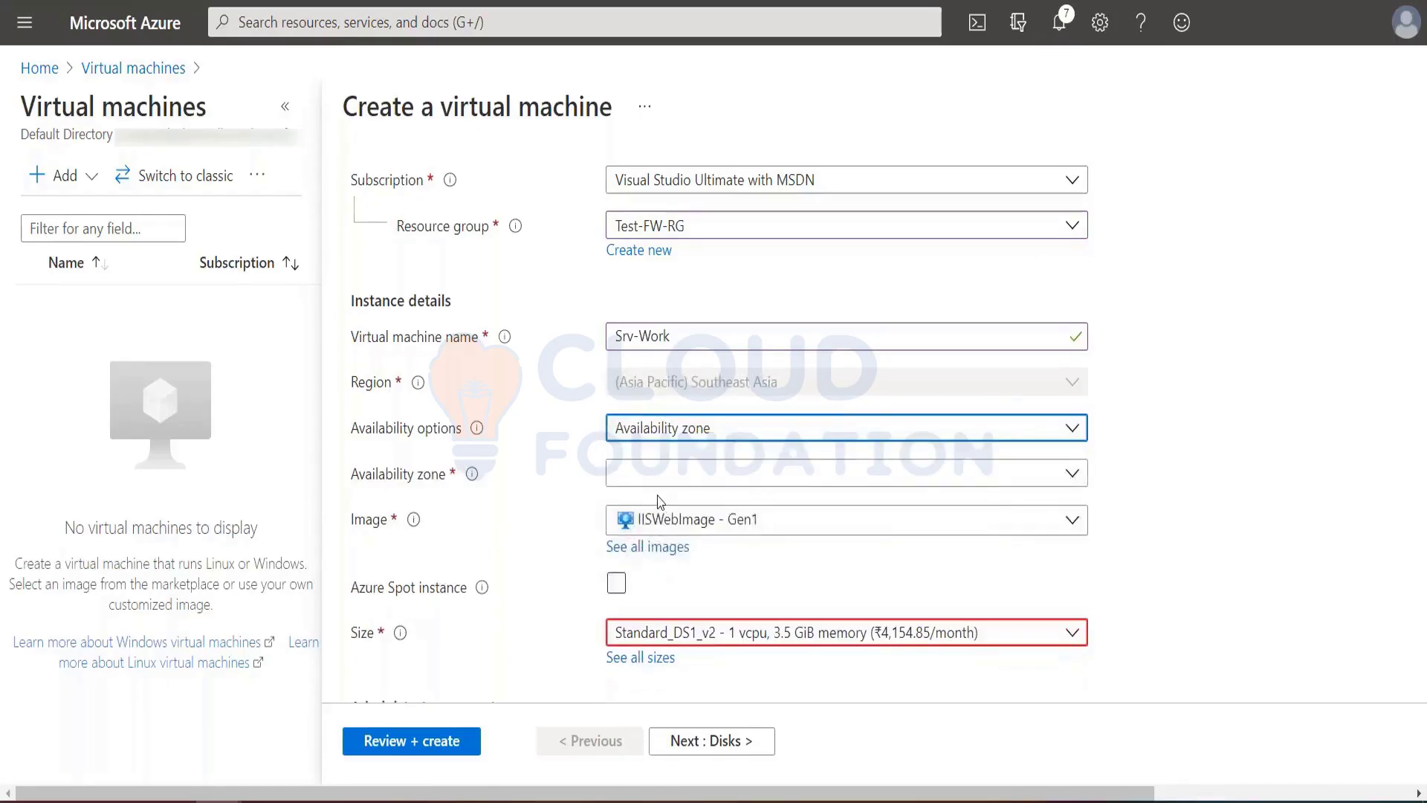
{"action": "left_click", "coordinate": [654, 471]}
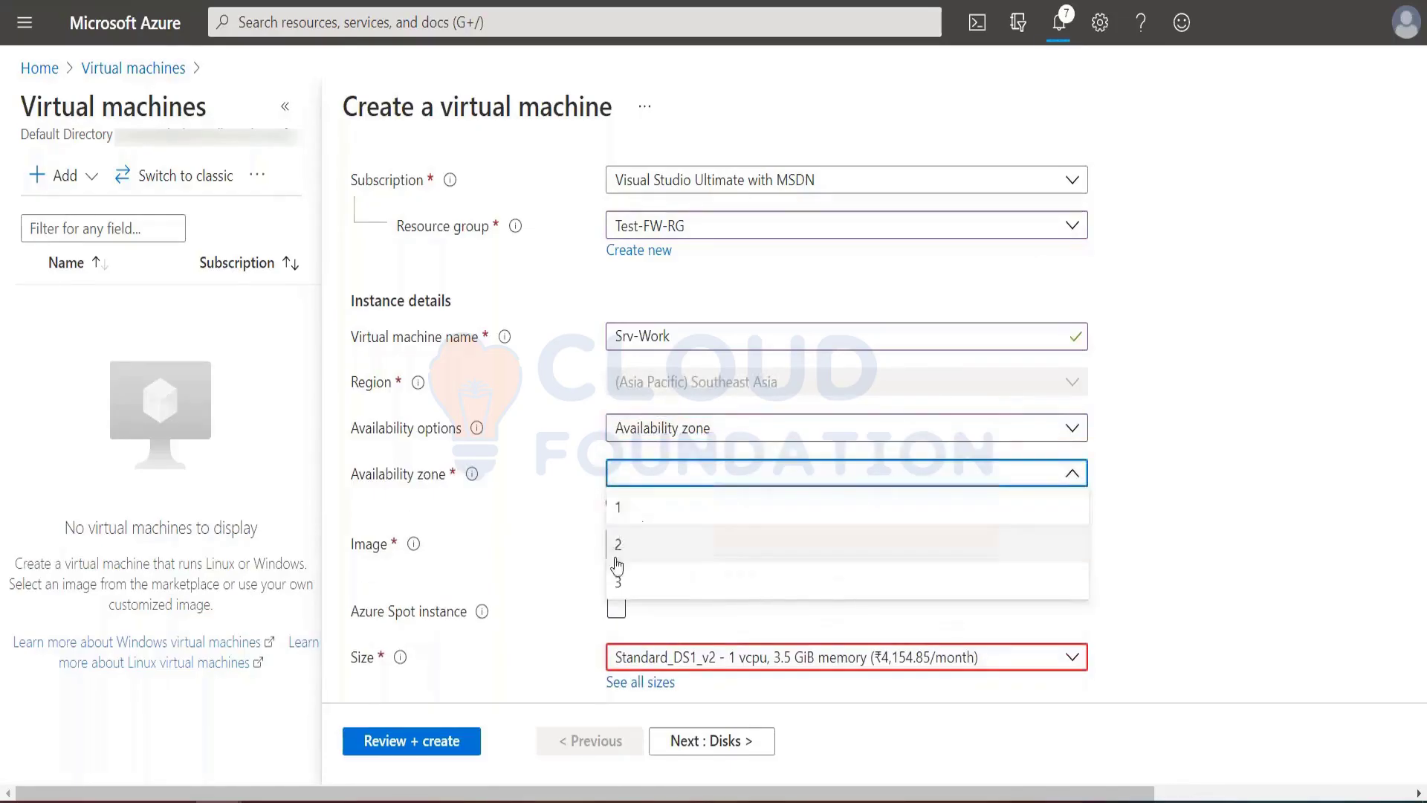
{"action": "left_click", "coordinate": [624, 504]}
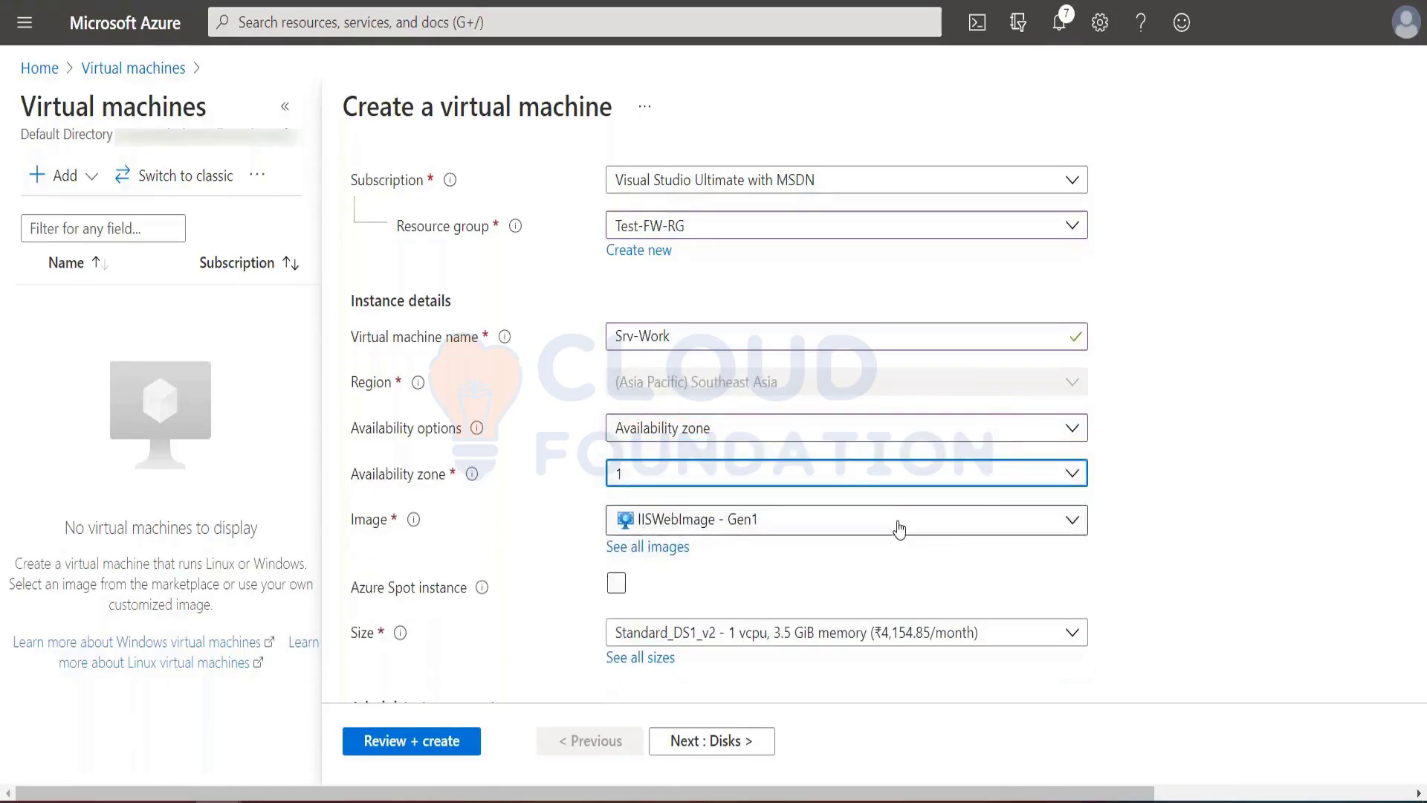
Choose Windows Server 2019 Datacenter - Gen1 as the virtual machine's image.
{"action": "scroll", "coordinate": [902, 529], "scroll_direction": "down", "scroll_amount": 2}
{"action": "left_click", "coordinate": [751, 364]}
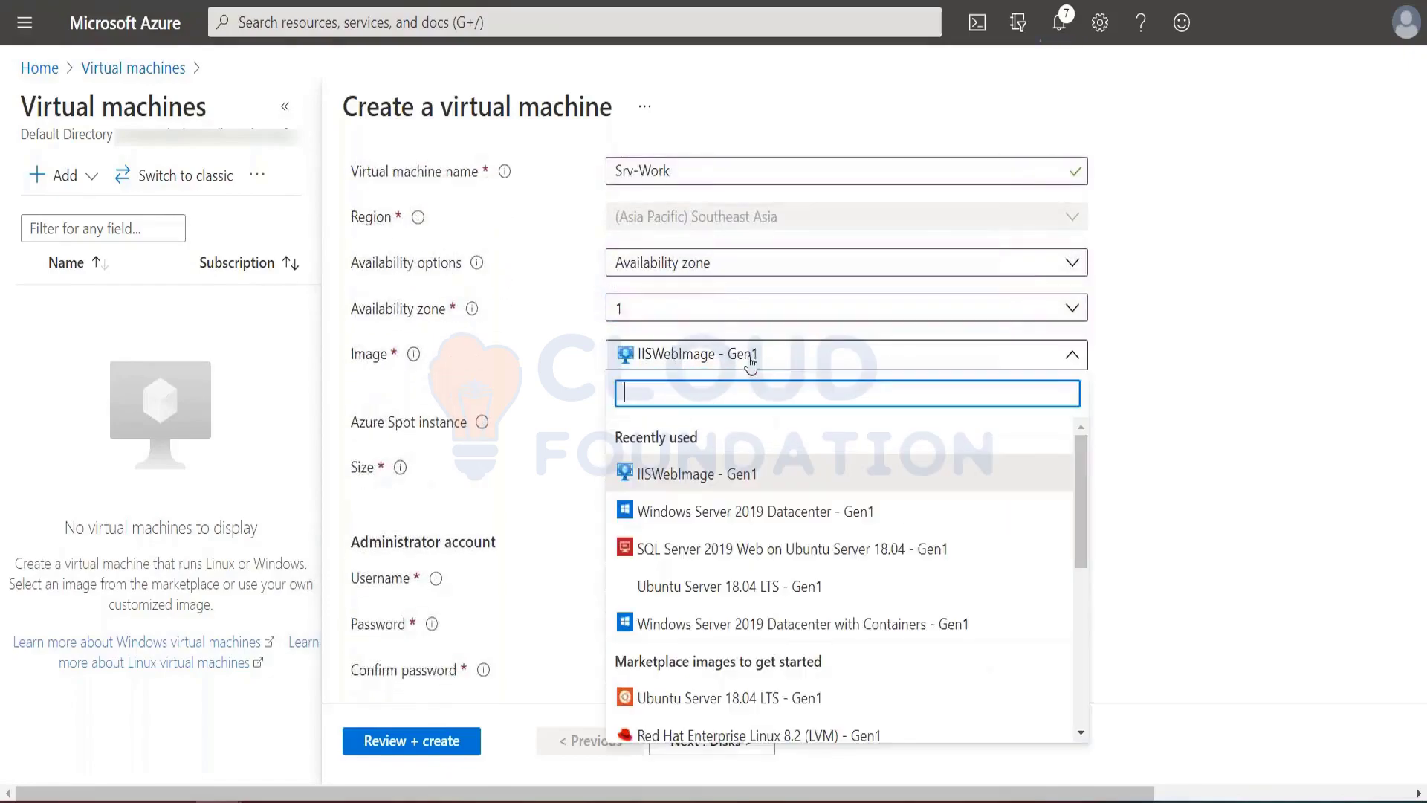
{"action": "left_click", "coordinate": [722, 521]}
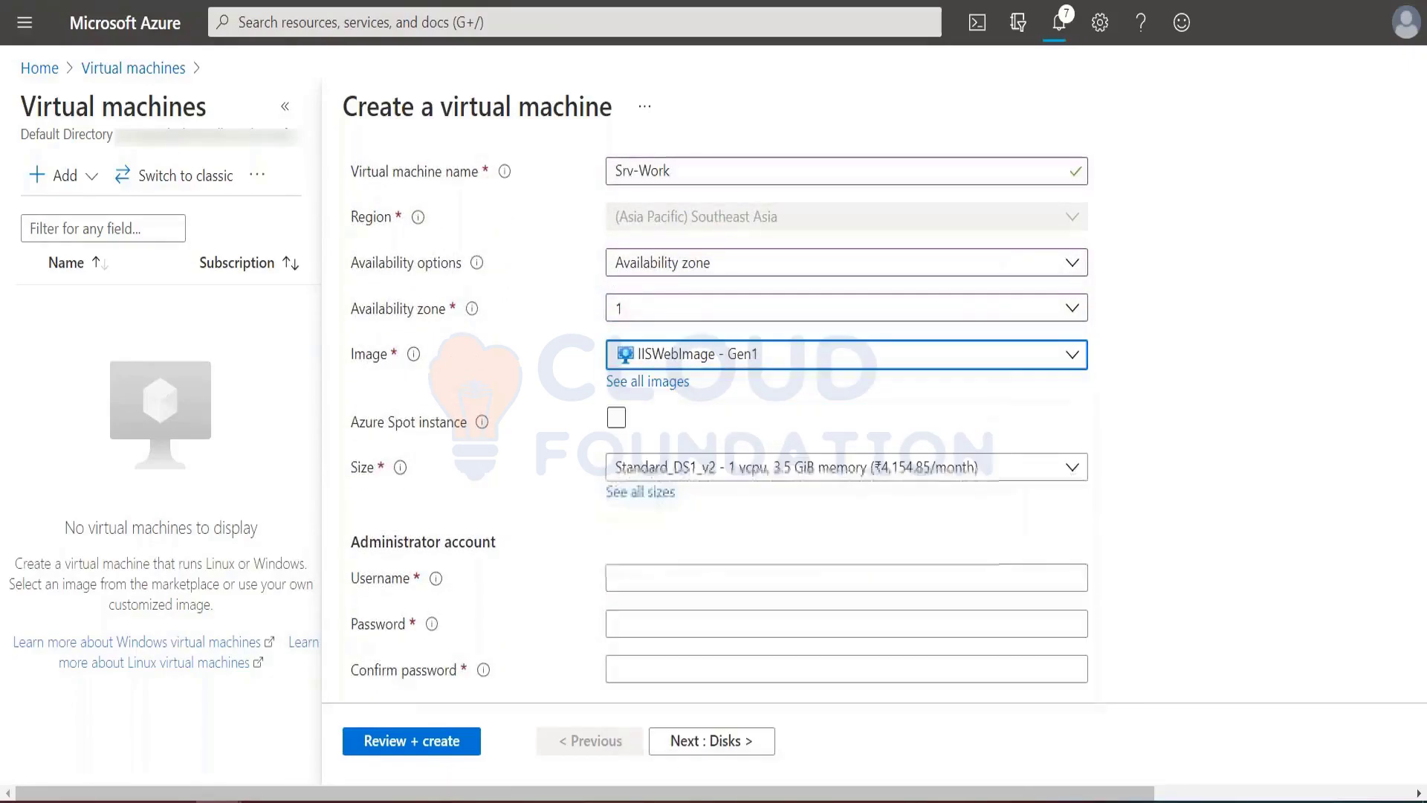
Fill in the administrator account with a username, the account password and its confirmation.
{"action": "scroll", "coordinate": [726, 527], "scroll_direction": "down", "scroll_amount": 3}
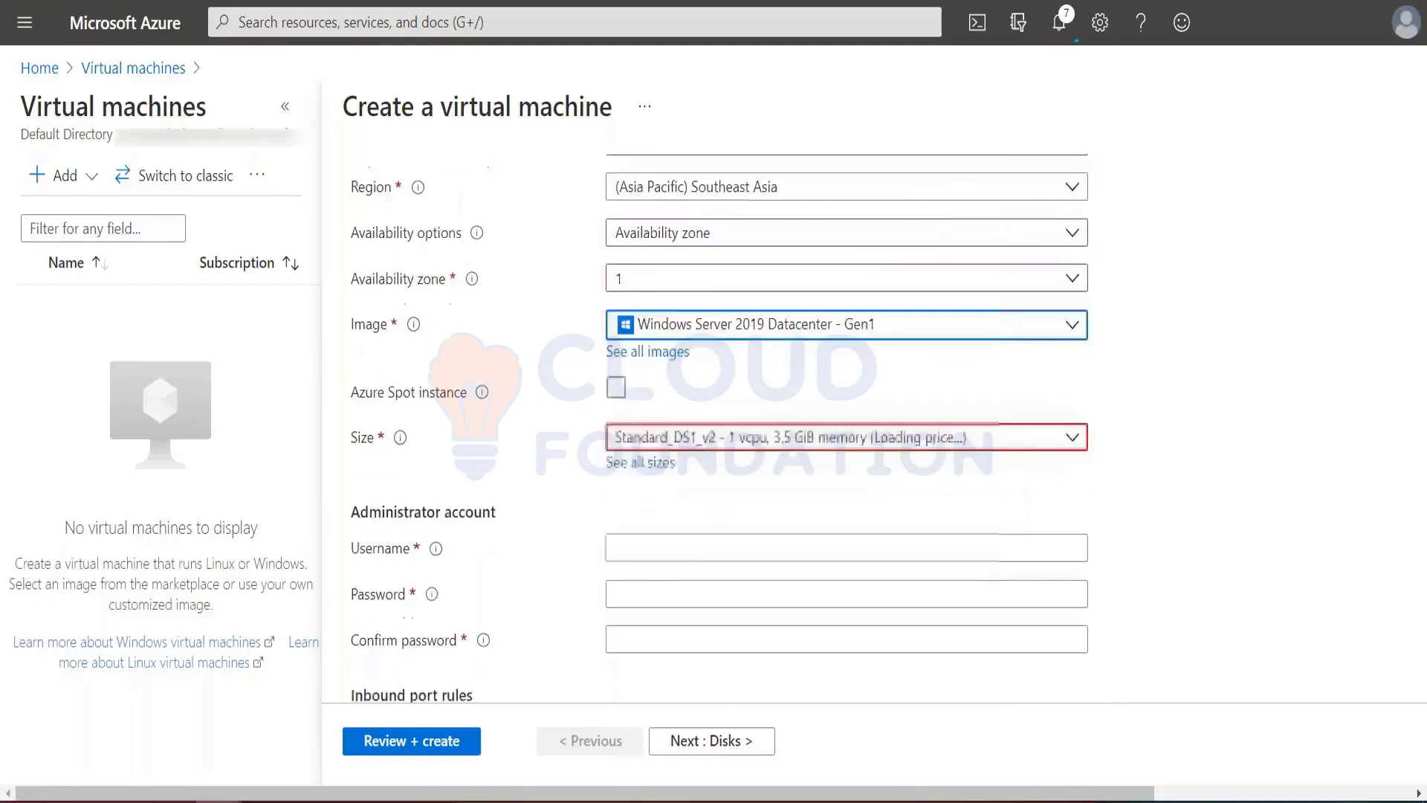
{"action": "left_click", "coordinate": [643, 336]}
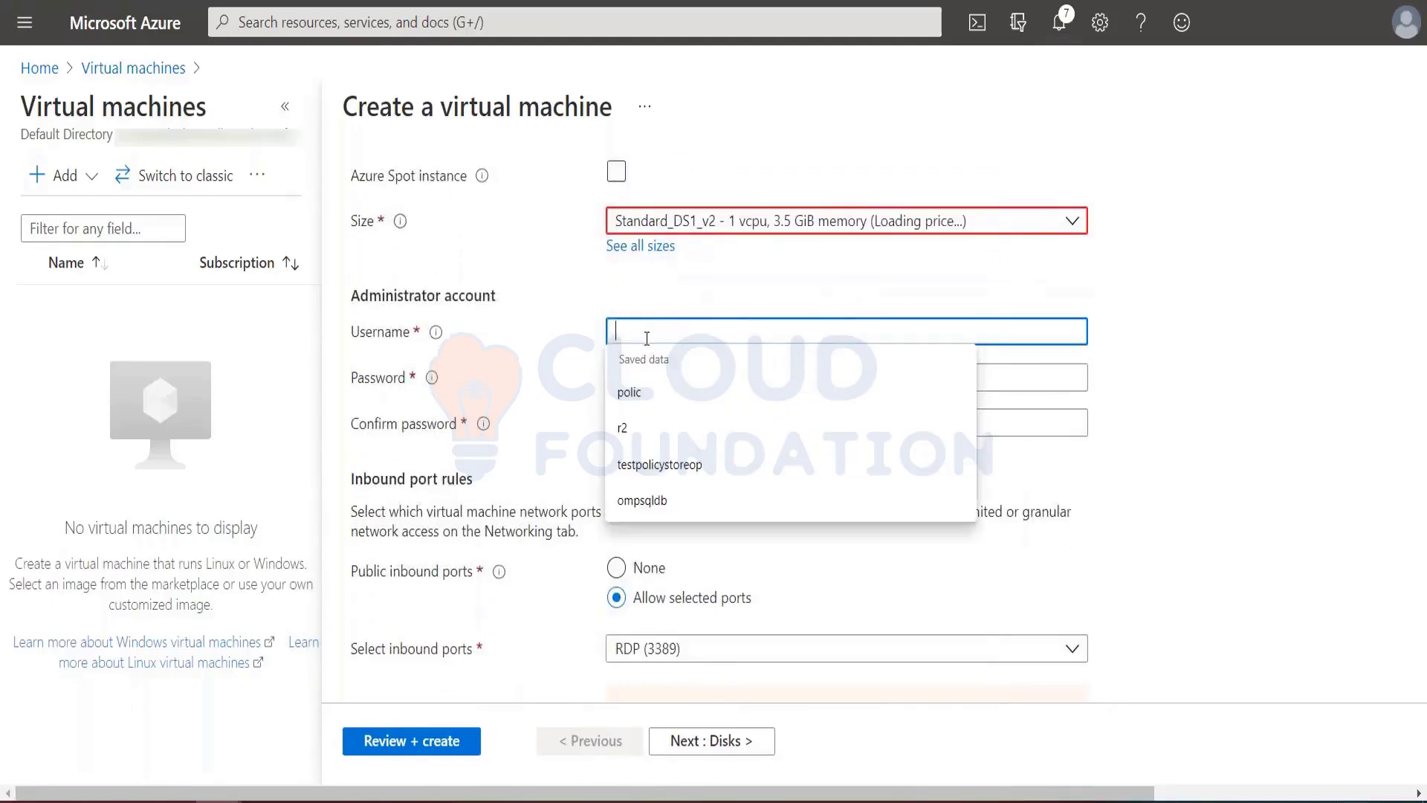
{"action": "type", "text": "subash"}
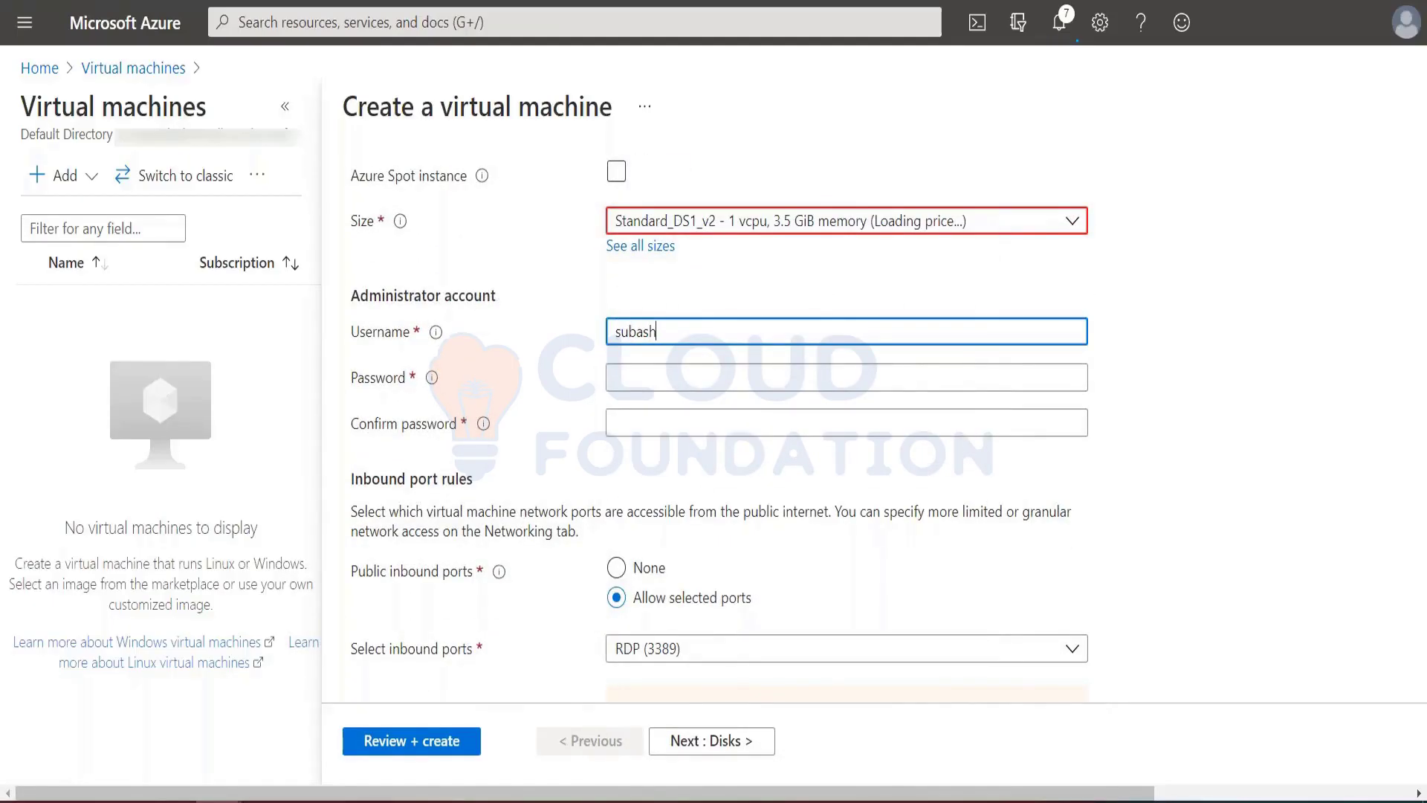
{"action": "key", "text": "Tab"}
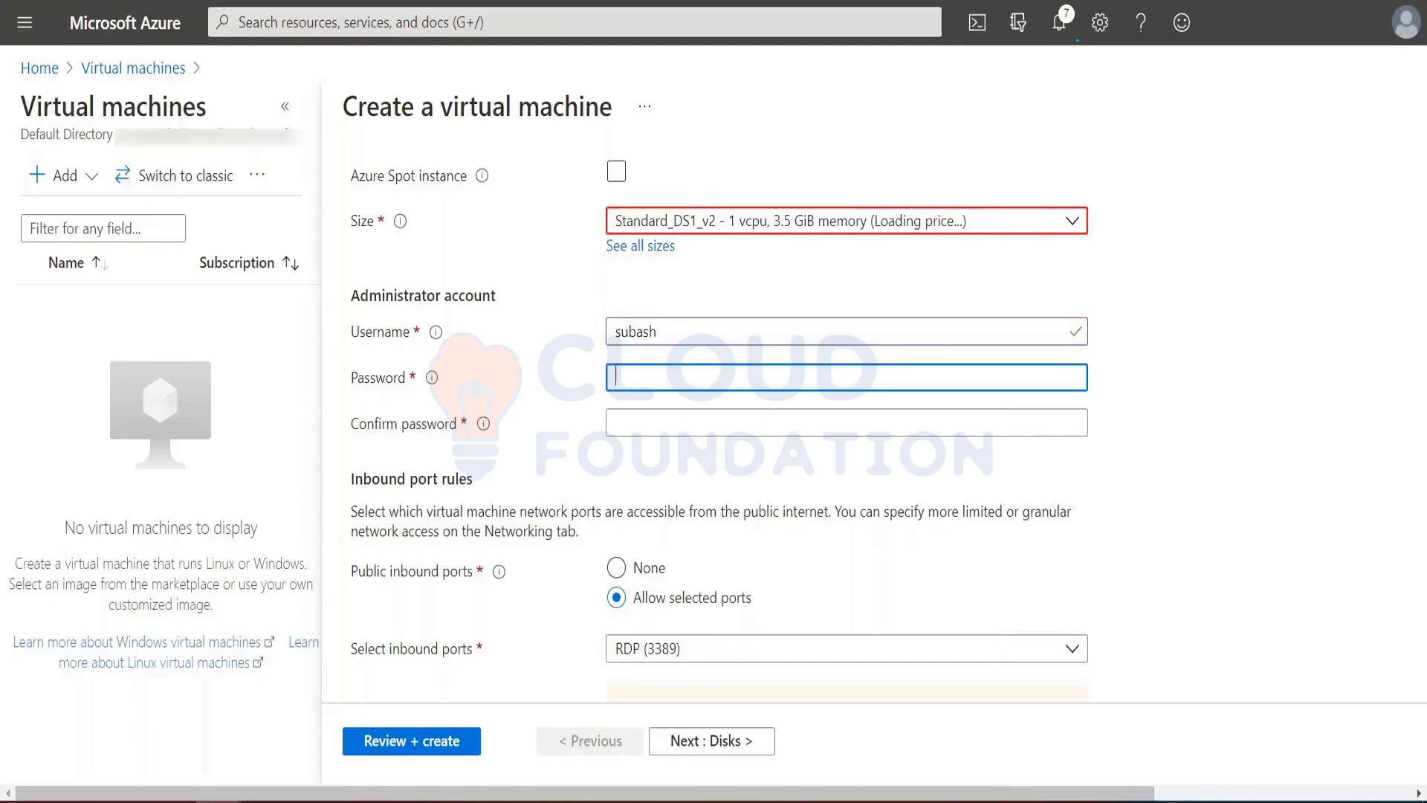
{"action": "type", "text": "•••••"}
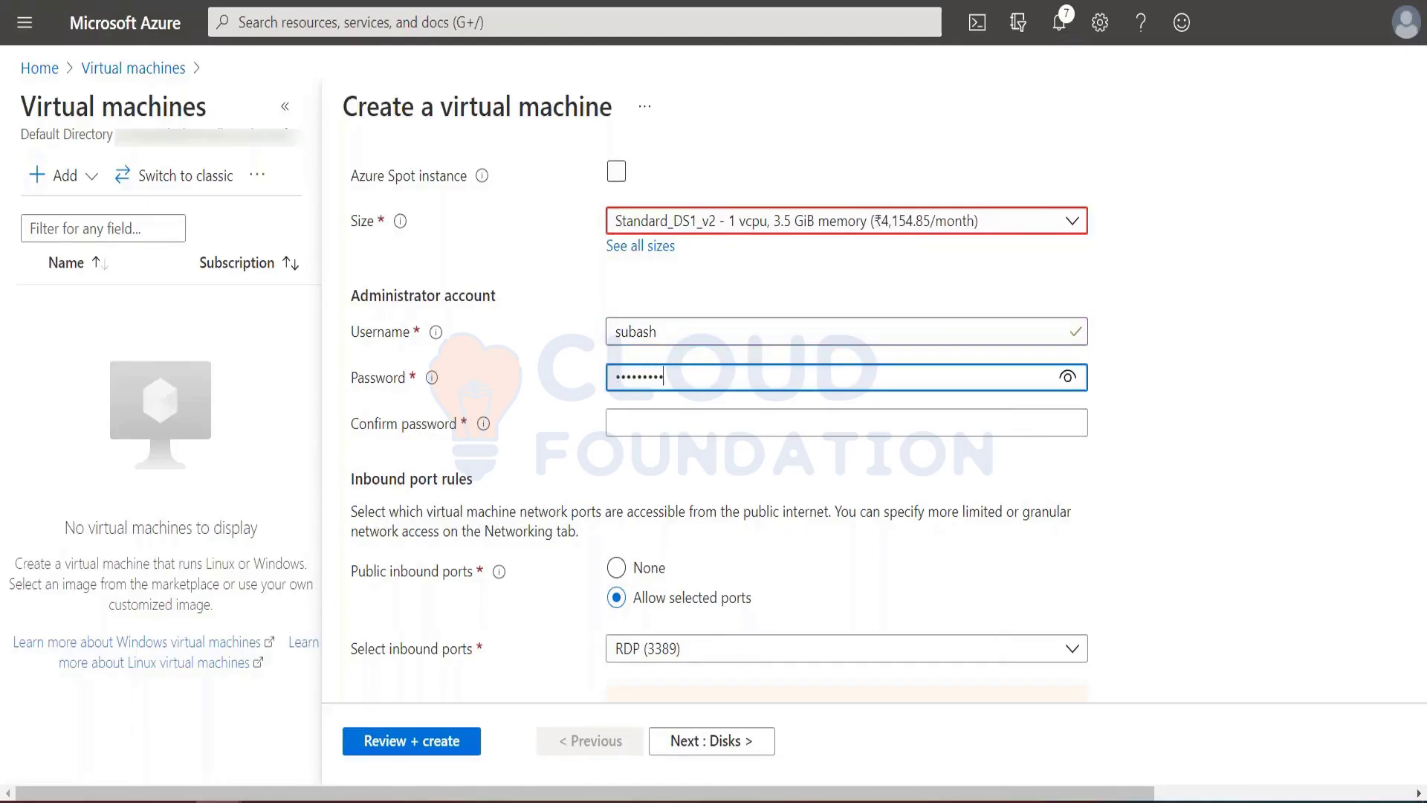
{"action": "key", "text": "Tab"}
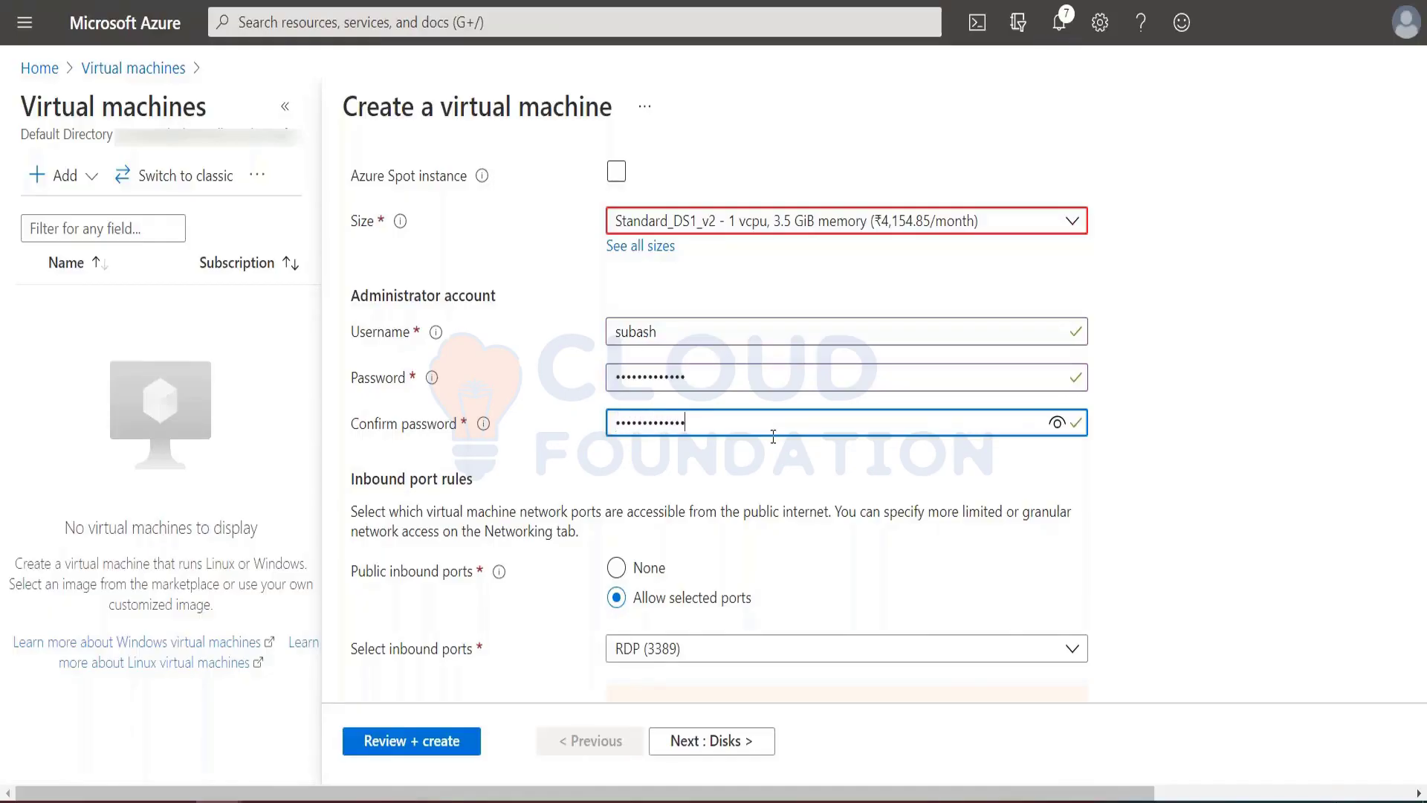
Check the tutorial's inbound port instructions and set the virtual machine's public inbound ports to None.
{"action": "scroll", "coordinate": [773, 437], "scroll_direction": "down", "scroll_amount": 3}
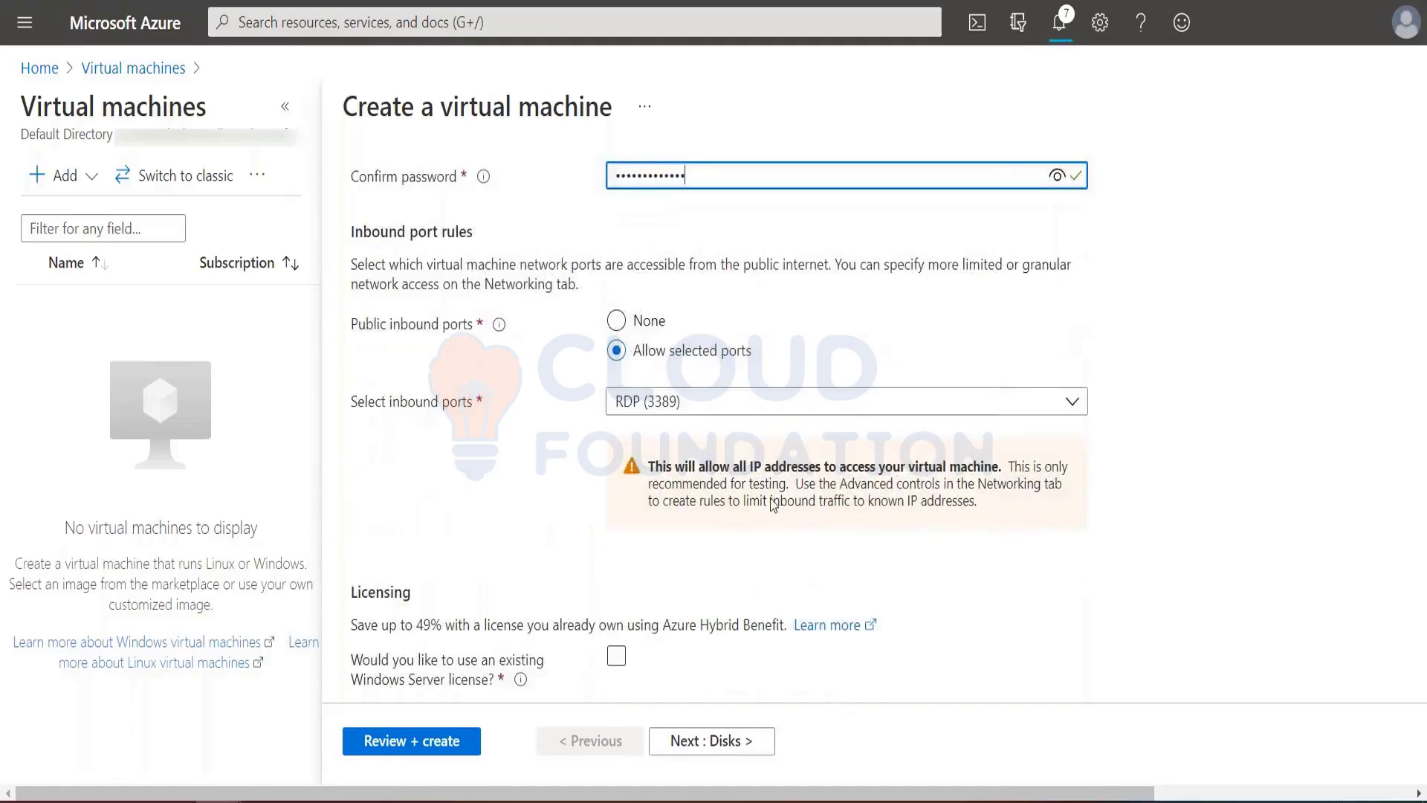
{"action": "scroll", "coordinate": [773, 505], "scroll_direction": "down", "scroll_amount": 1}
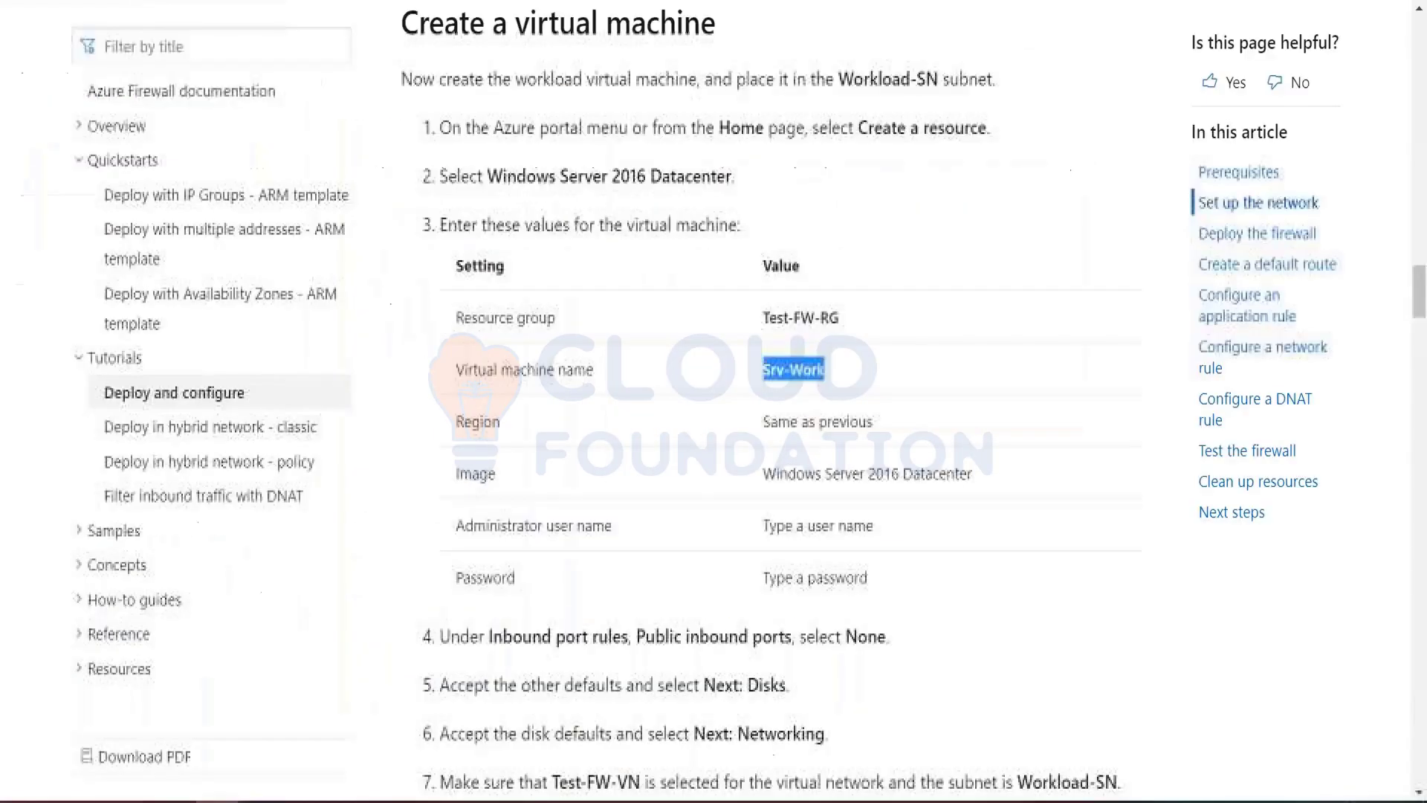
{"action": "scroll", "coordinate": [773, 402], "scroll_direction": "down", "scroll_amount": 8}
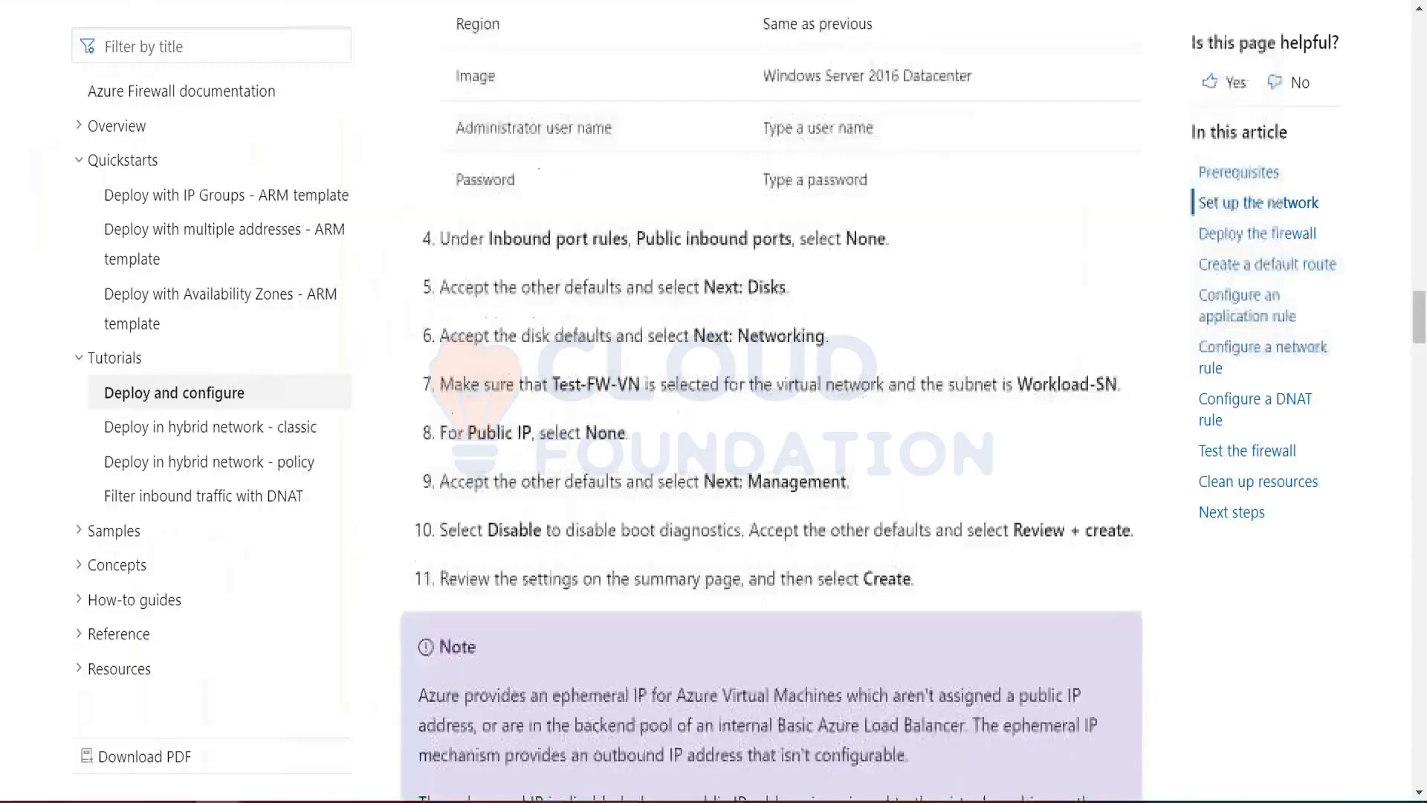
{"action": "scroll", "coordinate": [773, 401], "scroll_direction": "down", "scroll_amount": 3}
{"action": "scroll", "coordinate": [773, 401], "scroll_direction": "up", "scroll_amount": 2}
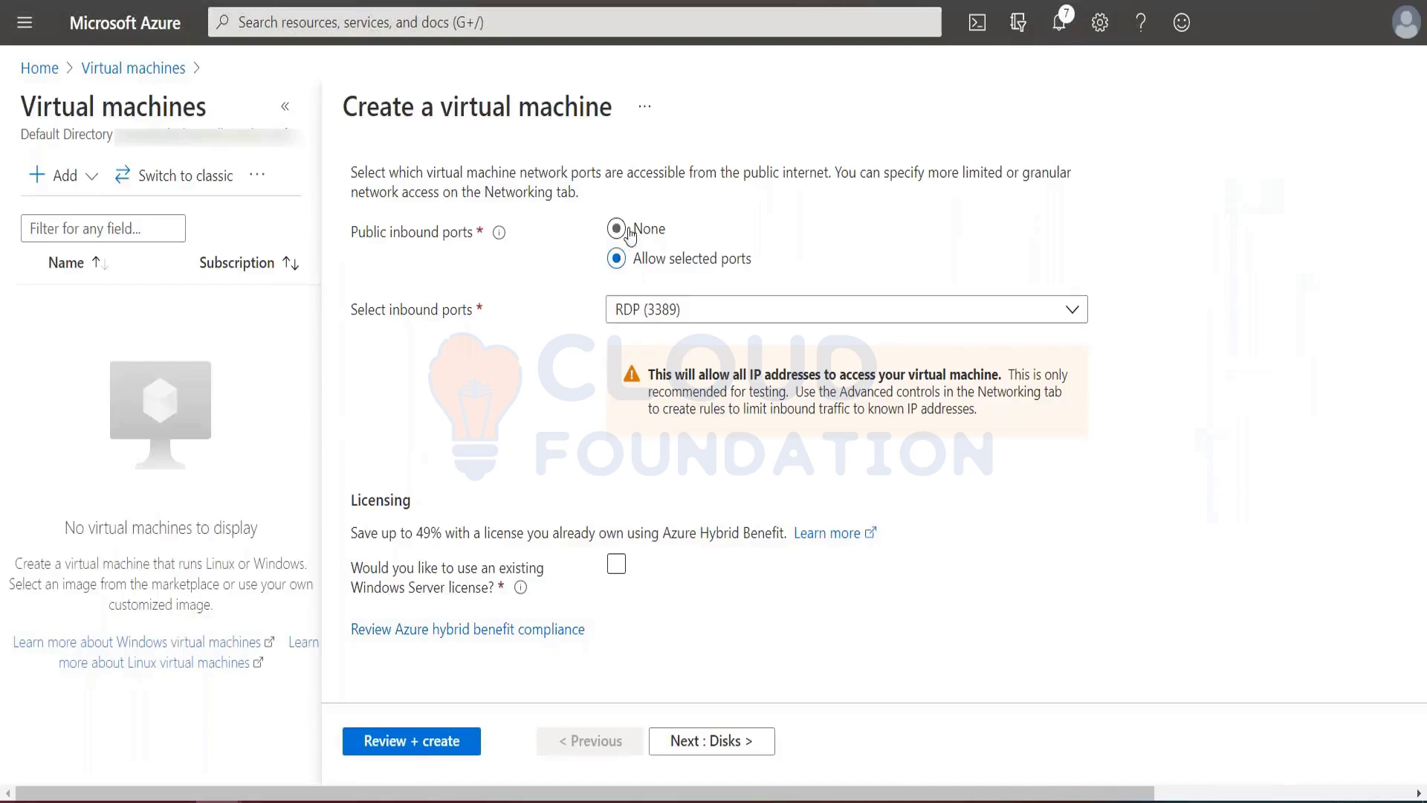
{"action": "left_click", "coordinate": [617, 229]}
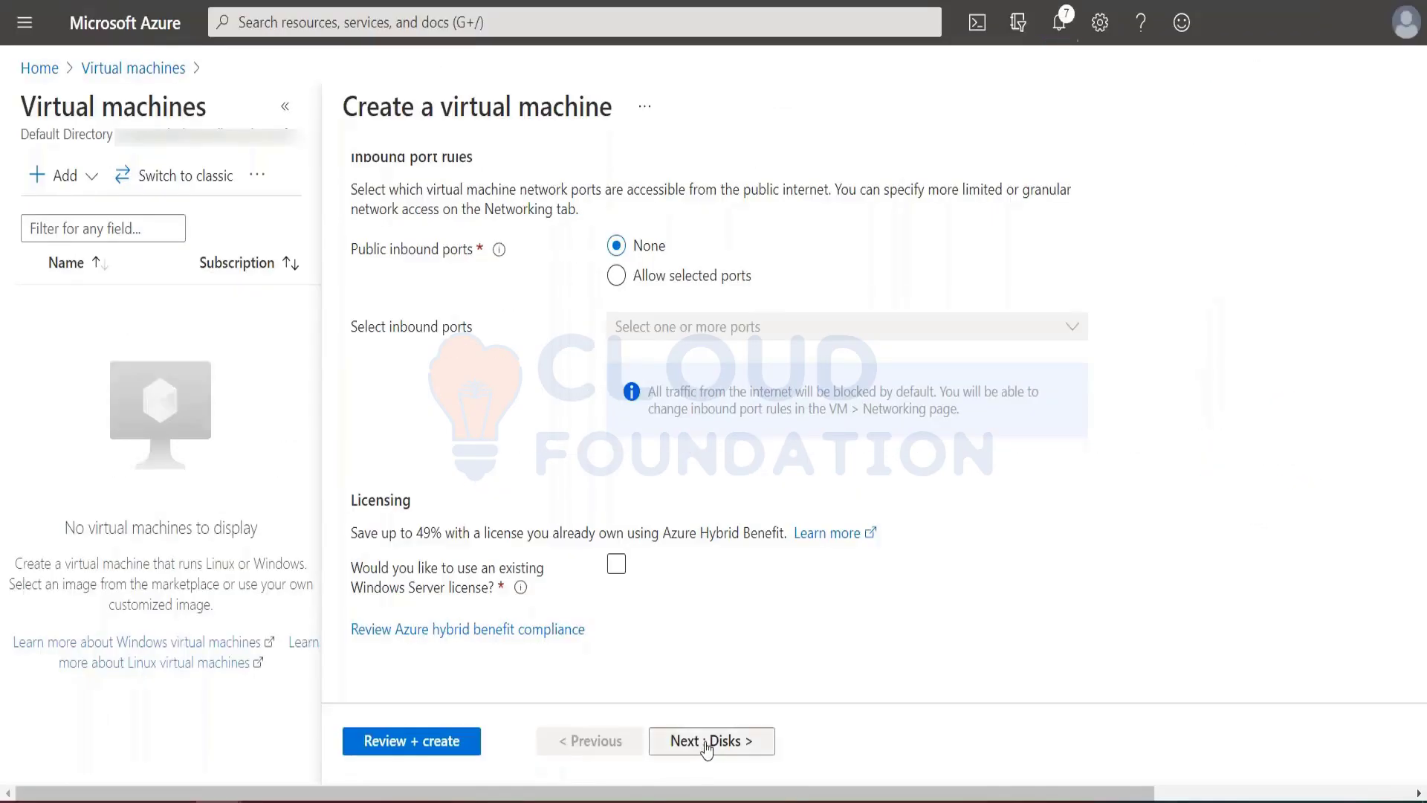
Set the OS disk type to Standard HDD and continue to the networking settings.
{"action": "left_click", "coordinate": [680, 740]}
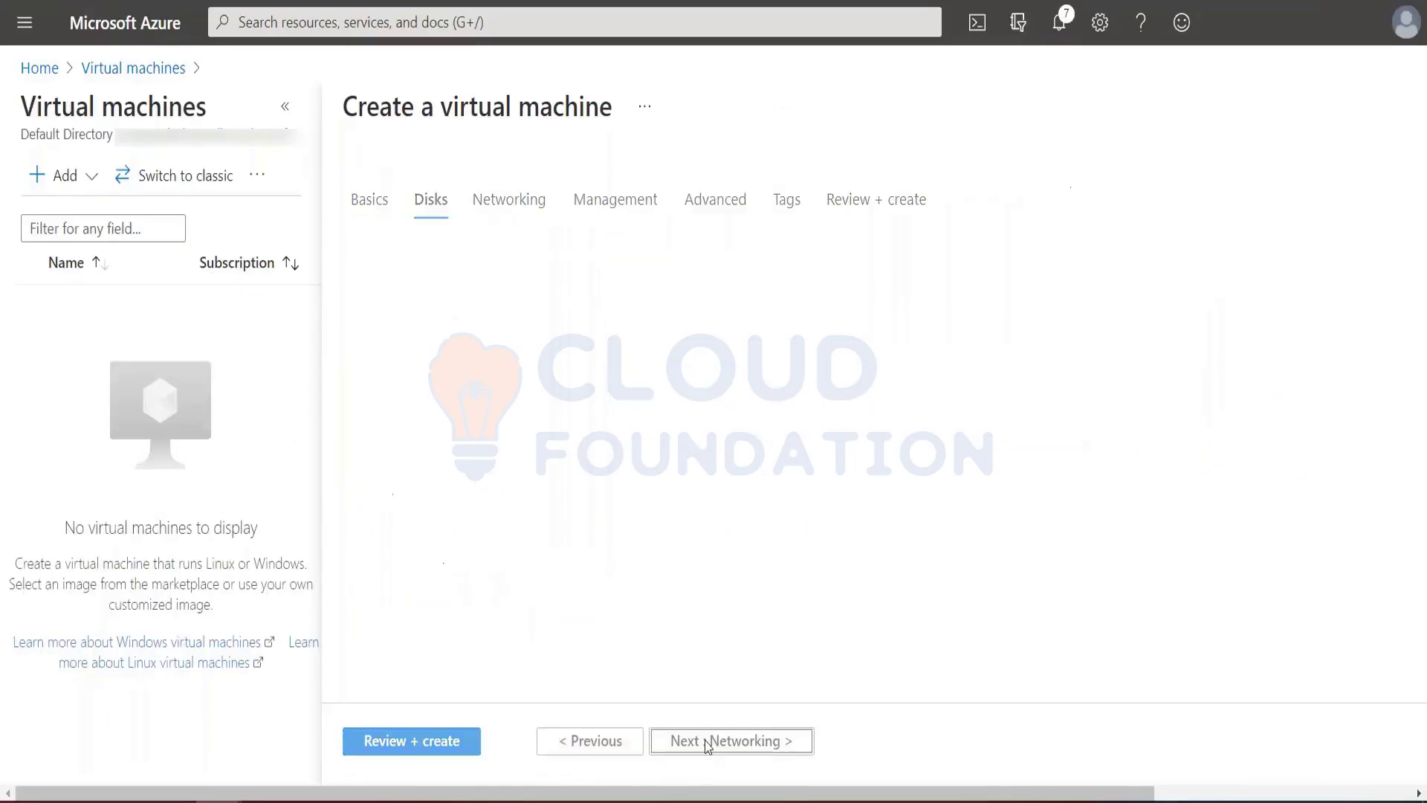
{"action": "left_click", "coordinate": [649, 331]}
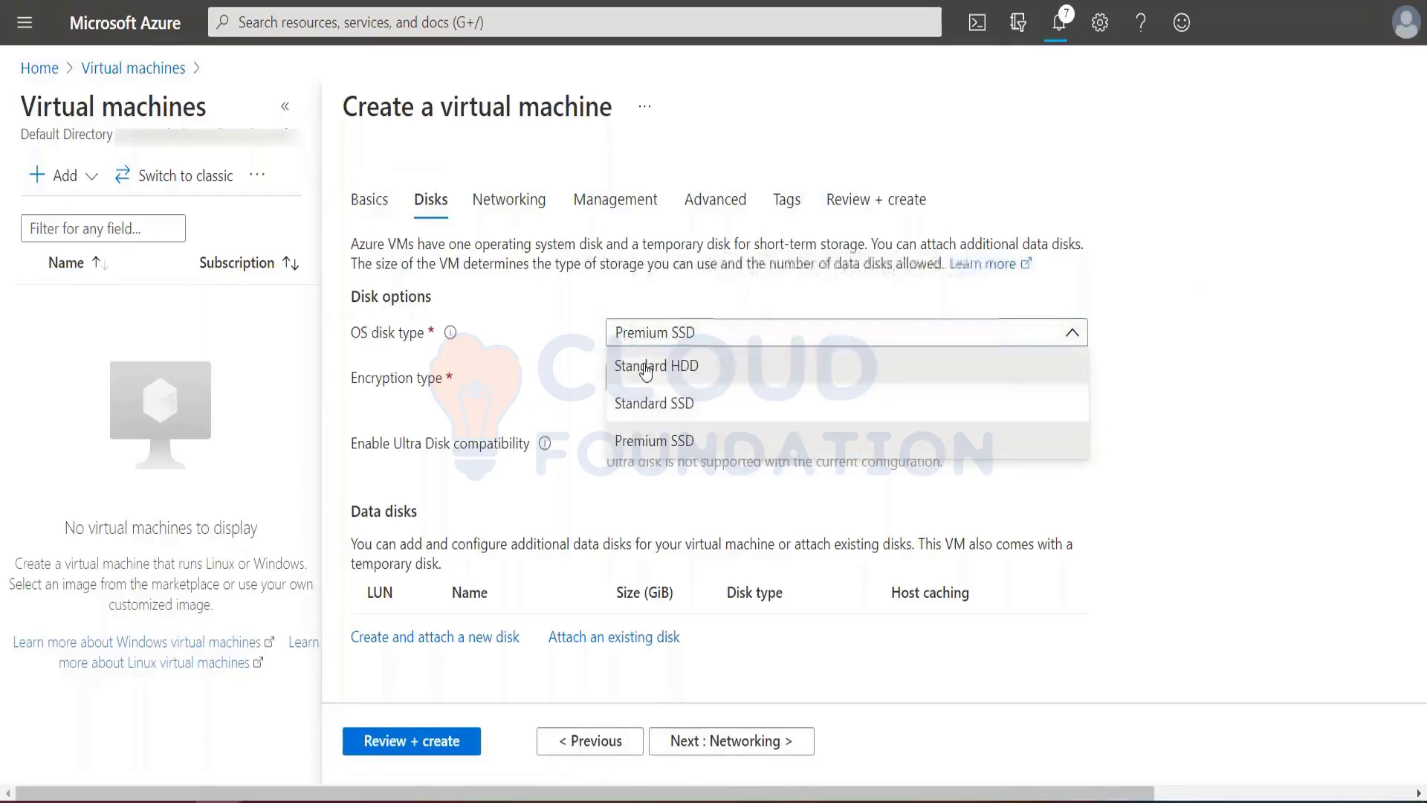
{"action": "left_click", "coordinate": [646, 364]}
{"action": "scroll", "coordinate": [649, 503], "scroll_direction": "down", "scroll_amount": 3}
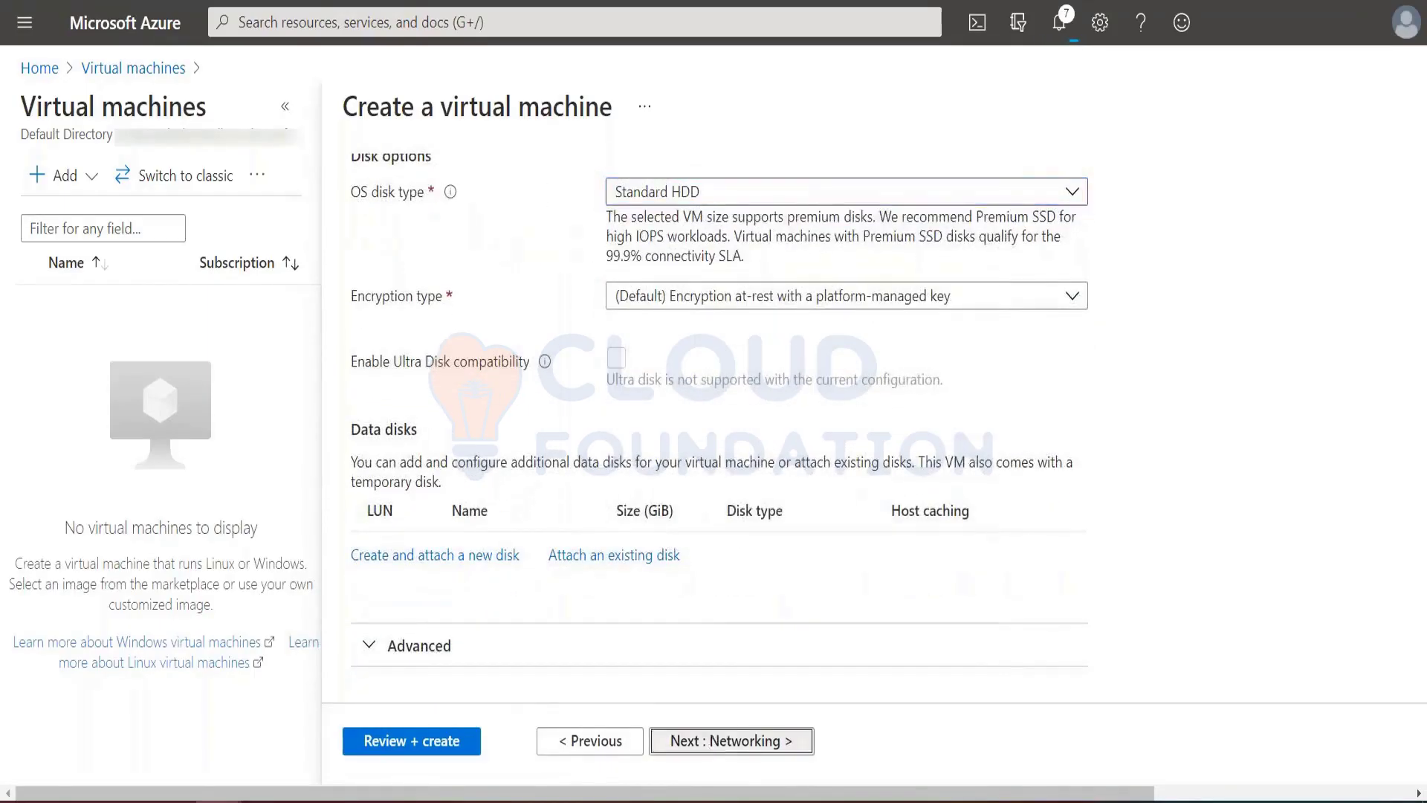
{"action": "left_click", "coordinate": [716, 741]}
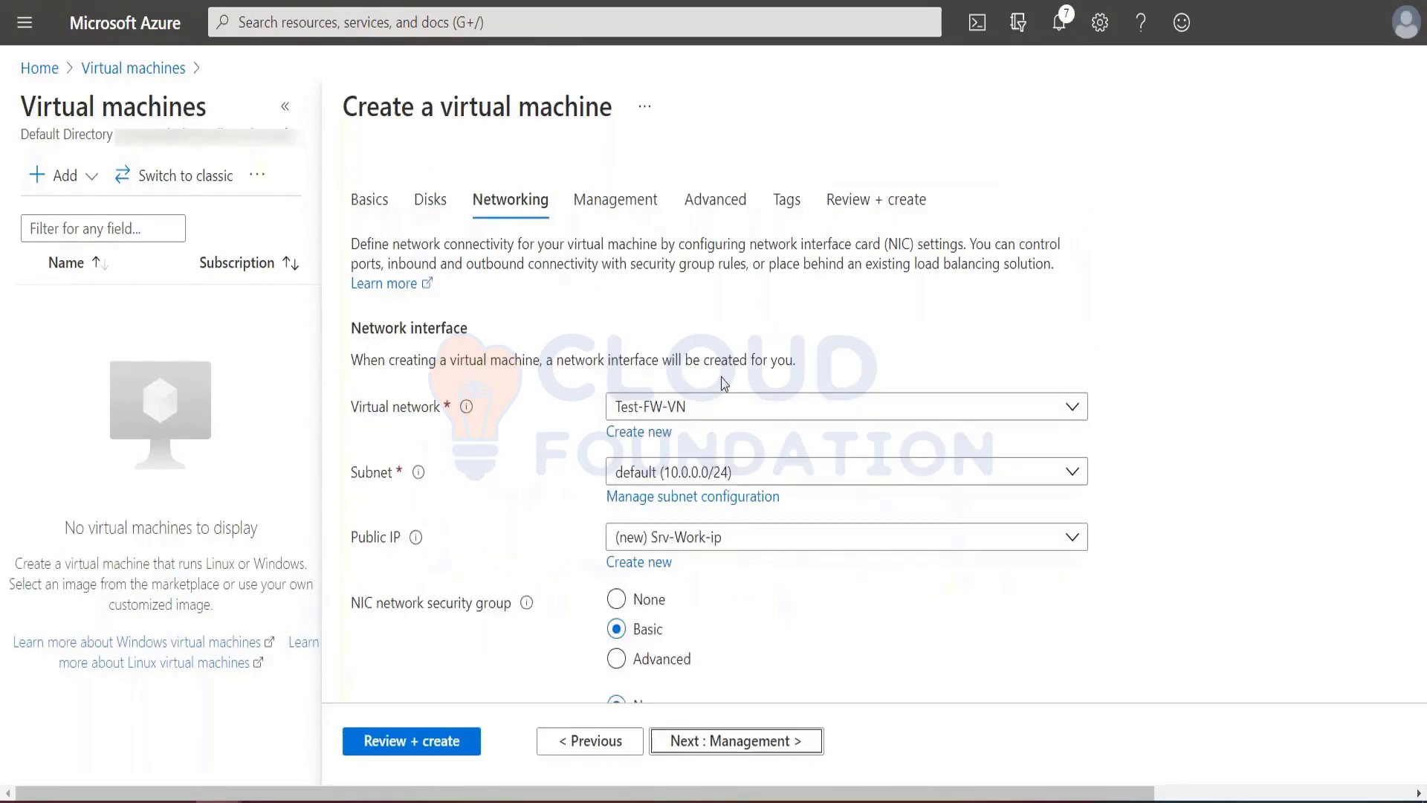
Check the tutorial's subnet instruction and set the virtual machine's subnet to Workload-SN (10.0.2.0/24).
{"action": "key", "text": "alt+Tab"}
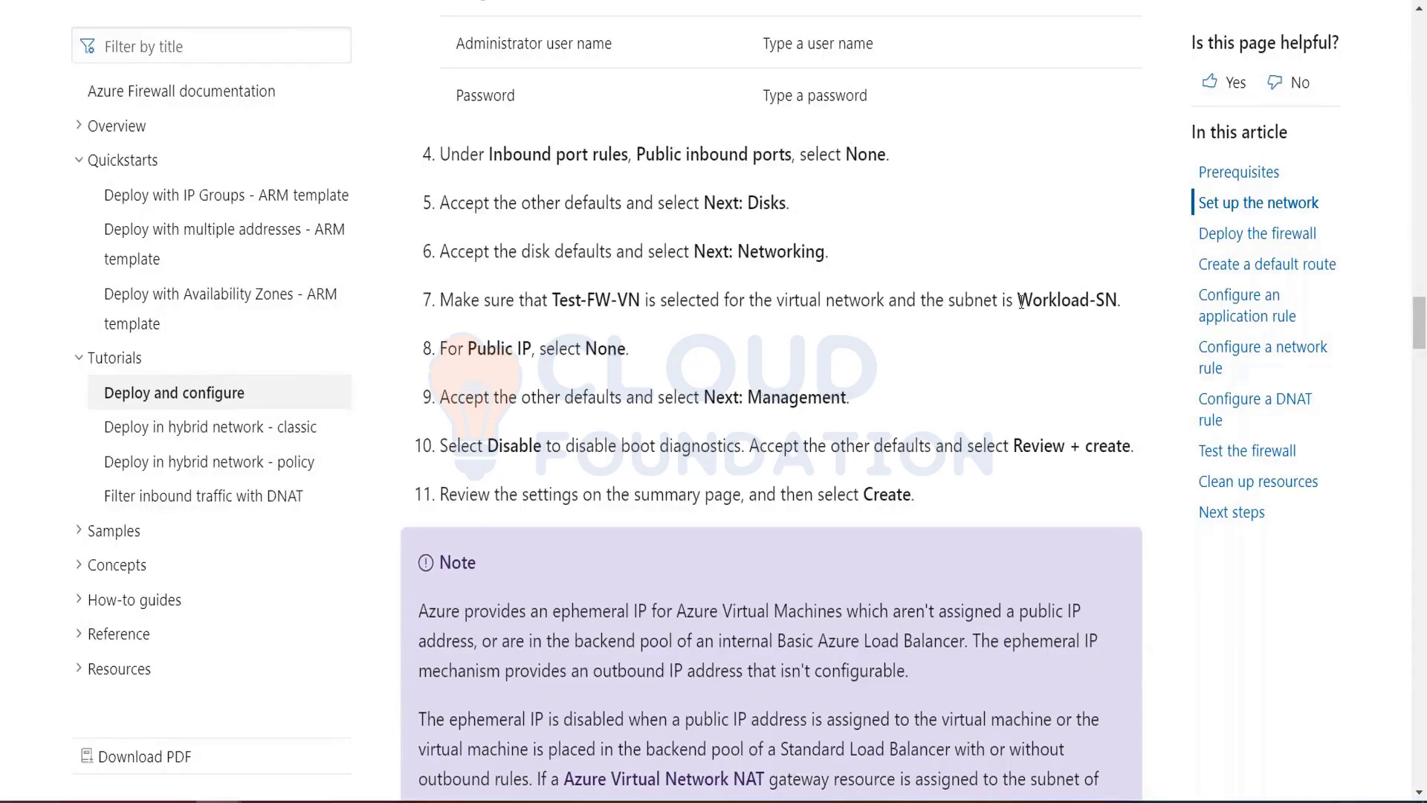
{"action": "left_click_drag", "start_coordinate": [1021, 301], "coordinate": [1126, 308]}
{"action": "key", "text": "alt+Tab"}
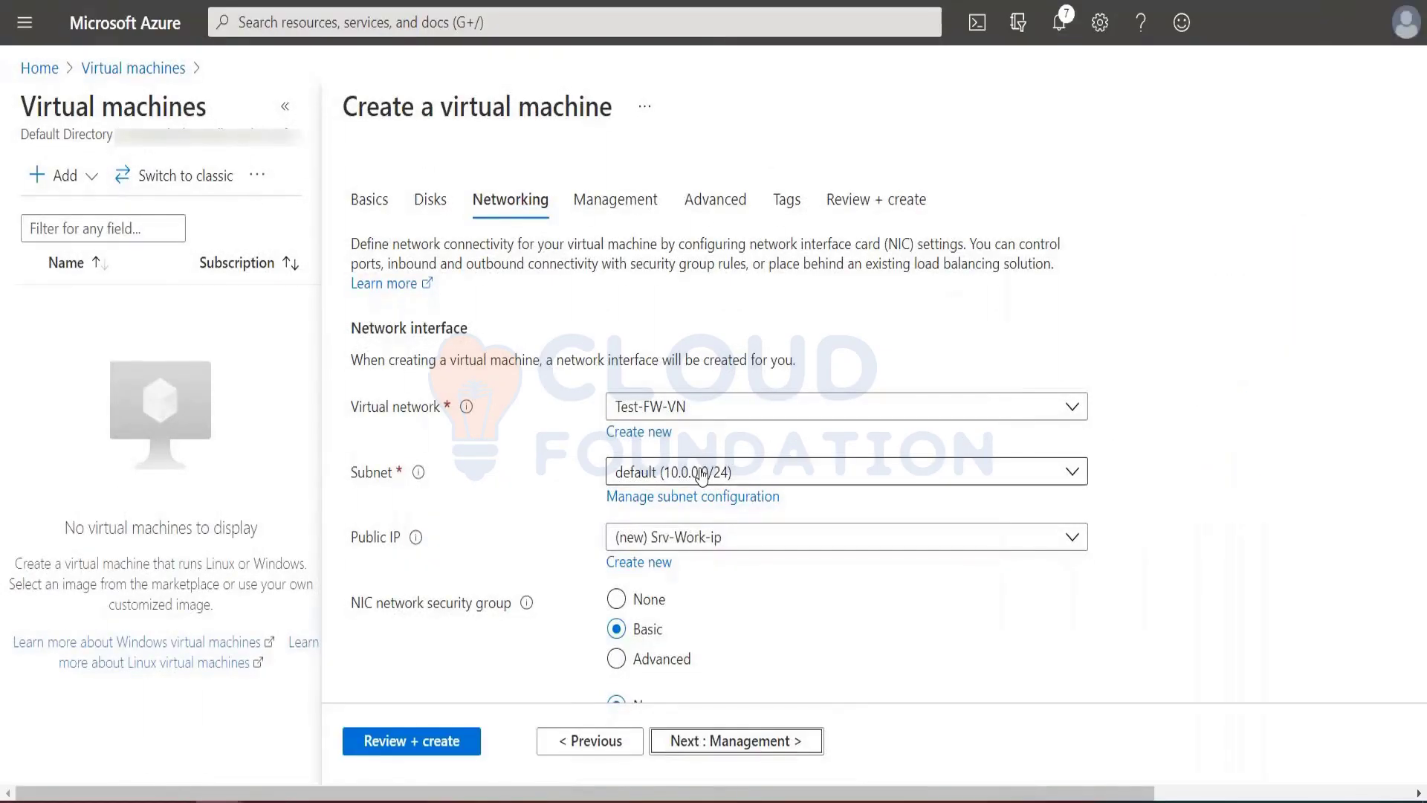
{"action": "left_click", "coordinate": [848, 472]}
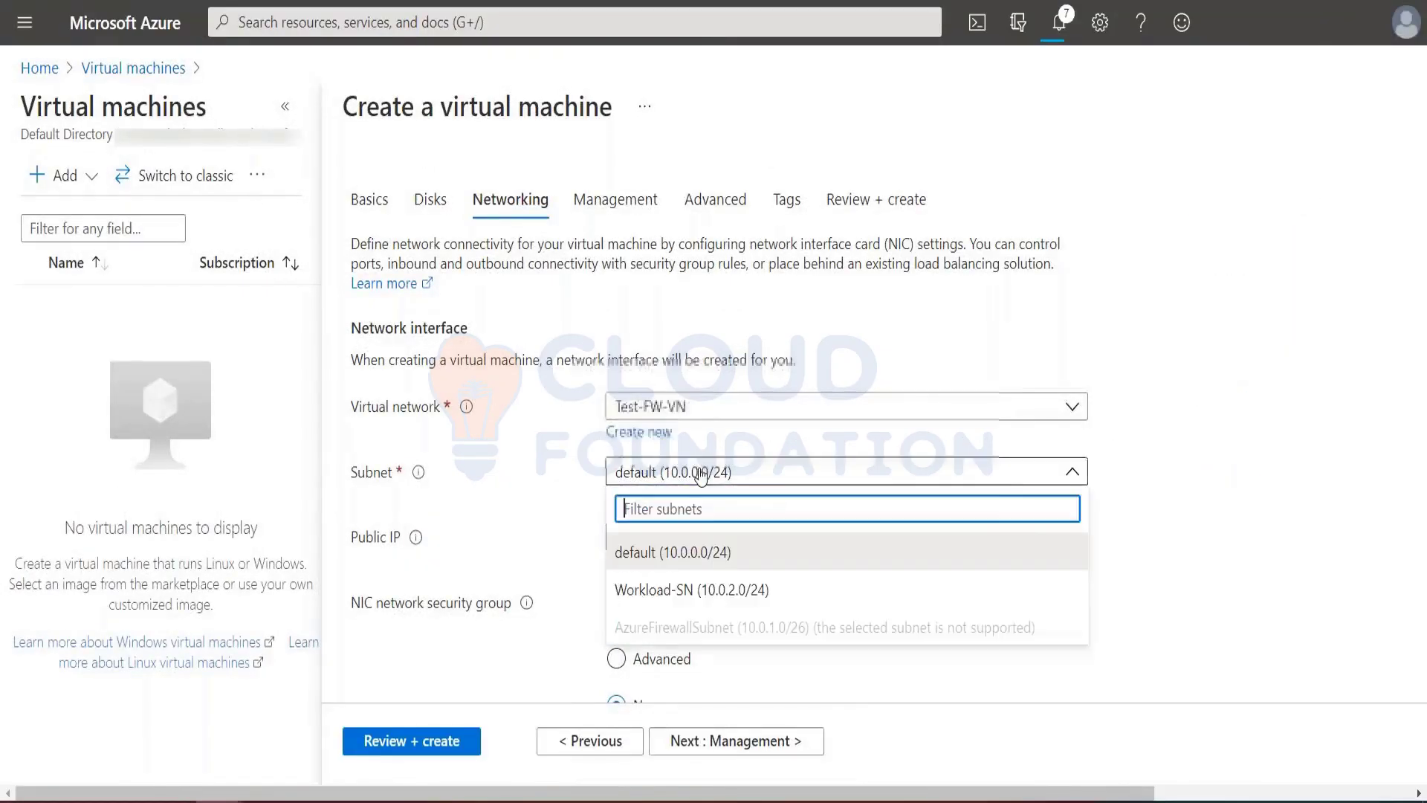
{"action": "left_click", "coordinate": [660, 591]}
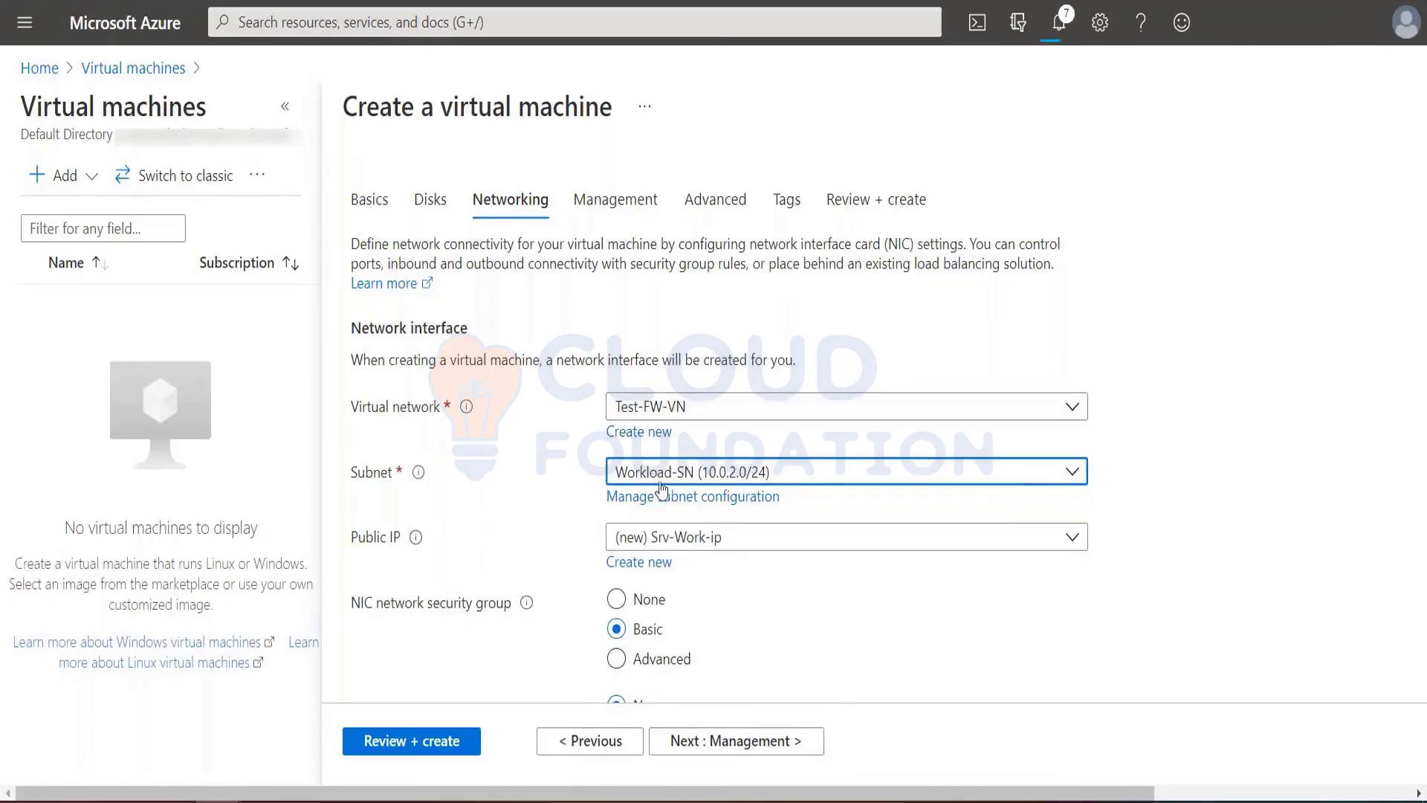
{"action": "left_click", "coordinate": [1188, 528]}
Set the virtual machine's public IP to None.
{"action": "scroll", "coordinate": [1188, 529], "scroll_direction": "down", "scroll_amount": 1}
{"action": "scroll", "coordinate": [1188, 529], "scroll_direction": "down", "scroll_amount": 2}
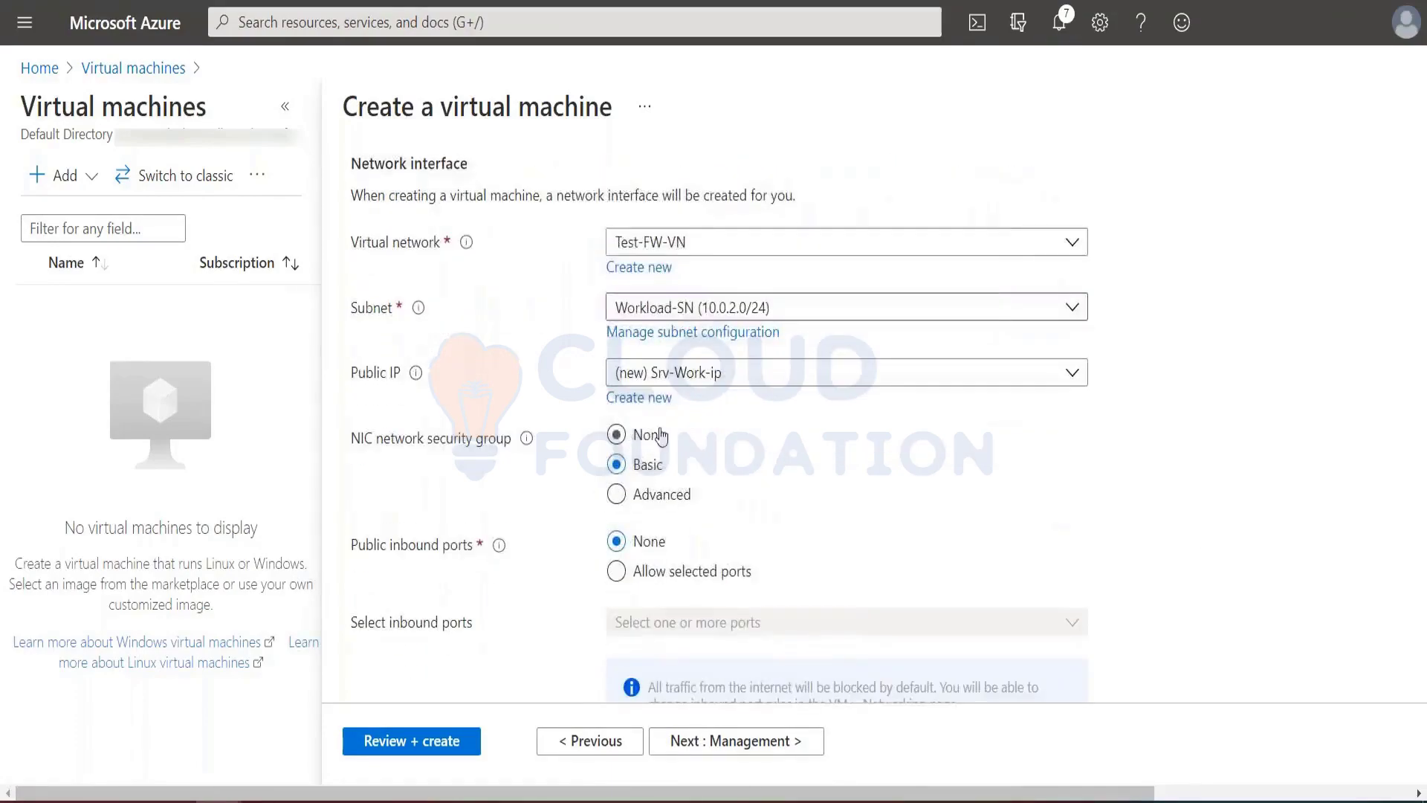
{"action": "left_click", "coordinate": [678, 372]}
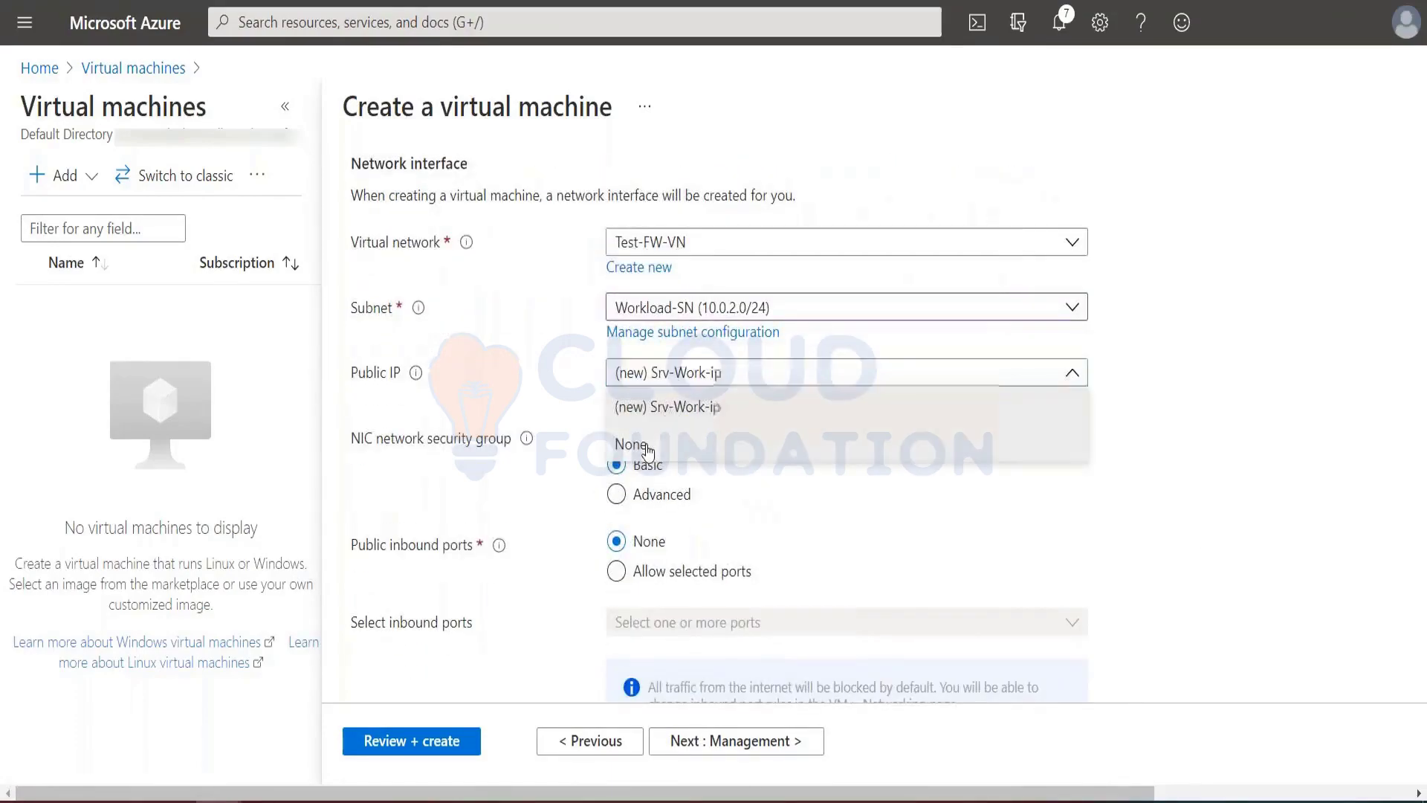
{"action": "left_click", "coordinate": [654, 440]}
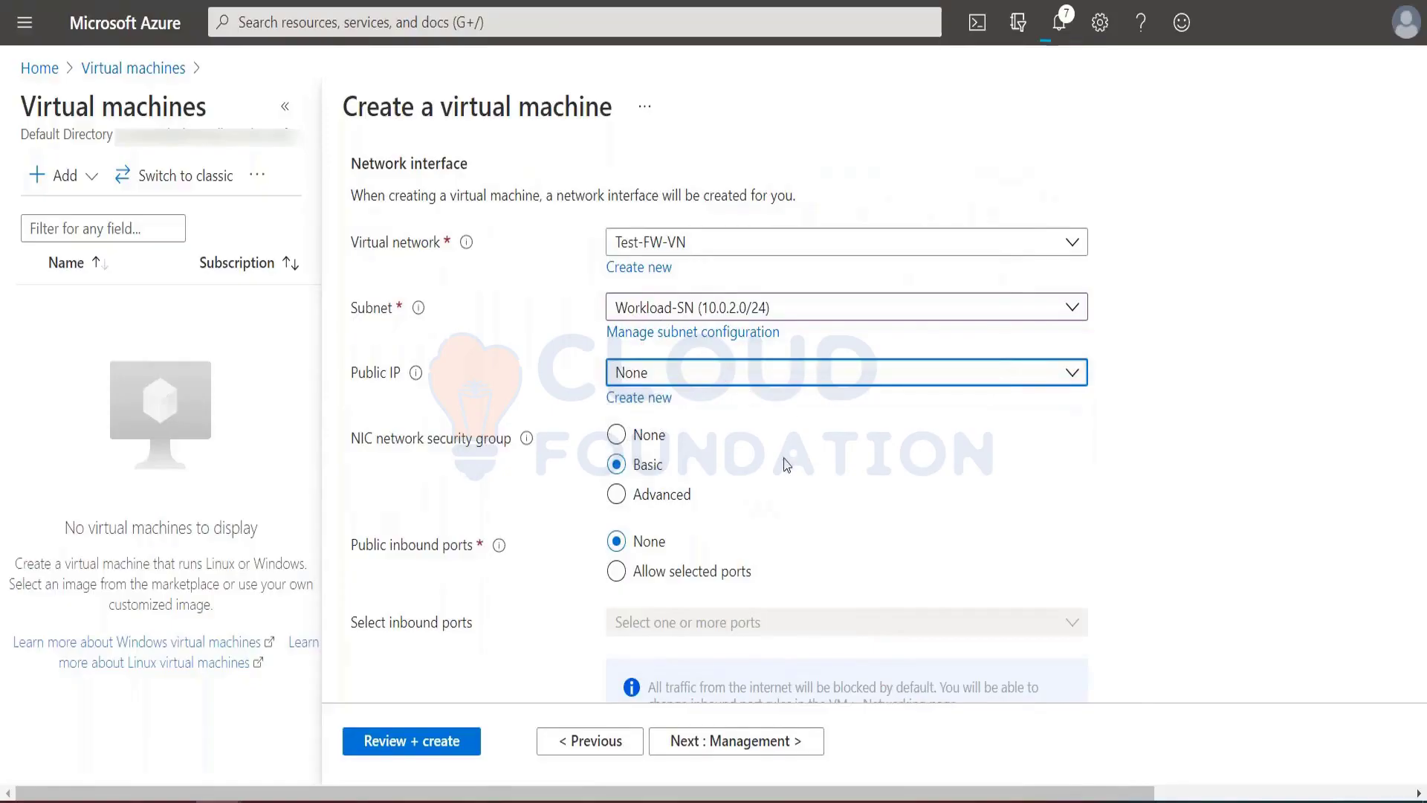
{"action": "left_click", "coordinate": [1133, 462]}
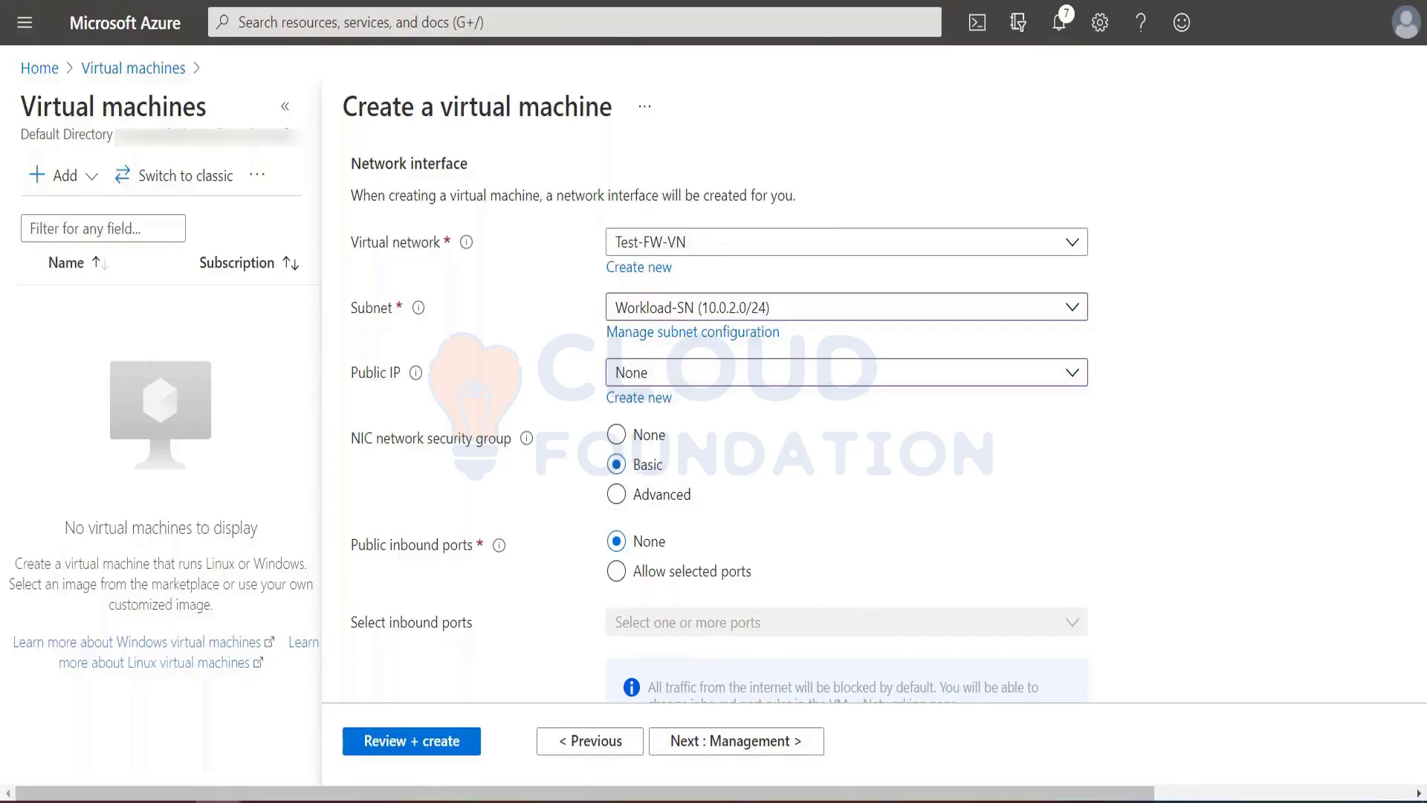
Check the tutorial's remaining virtual machine instructions, then validate the configuration and create the virtual machine.
{"action": "key", "text": "ctrl+Tab"}
{"action": "key", "text": "alt+Tab"}
{"action": "key", "text": "alt+Tab"}
{"action": "scroll", "coordinate": [656, 438], "scroll_direction": "down", "scroll_amount": 3}
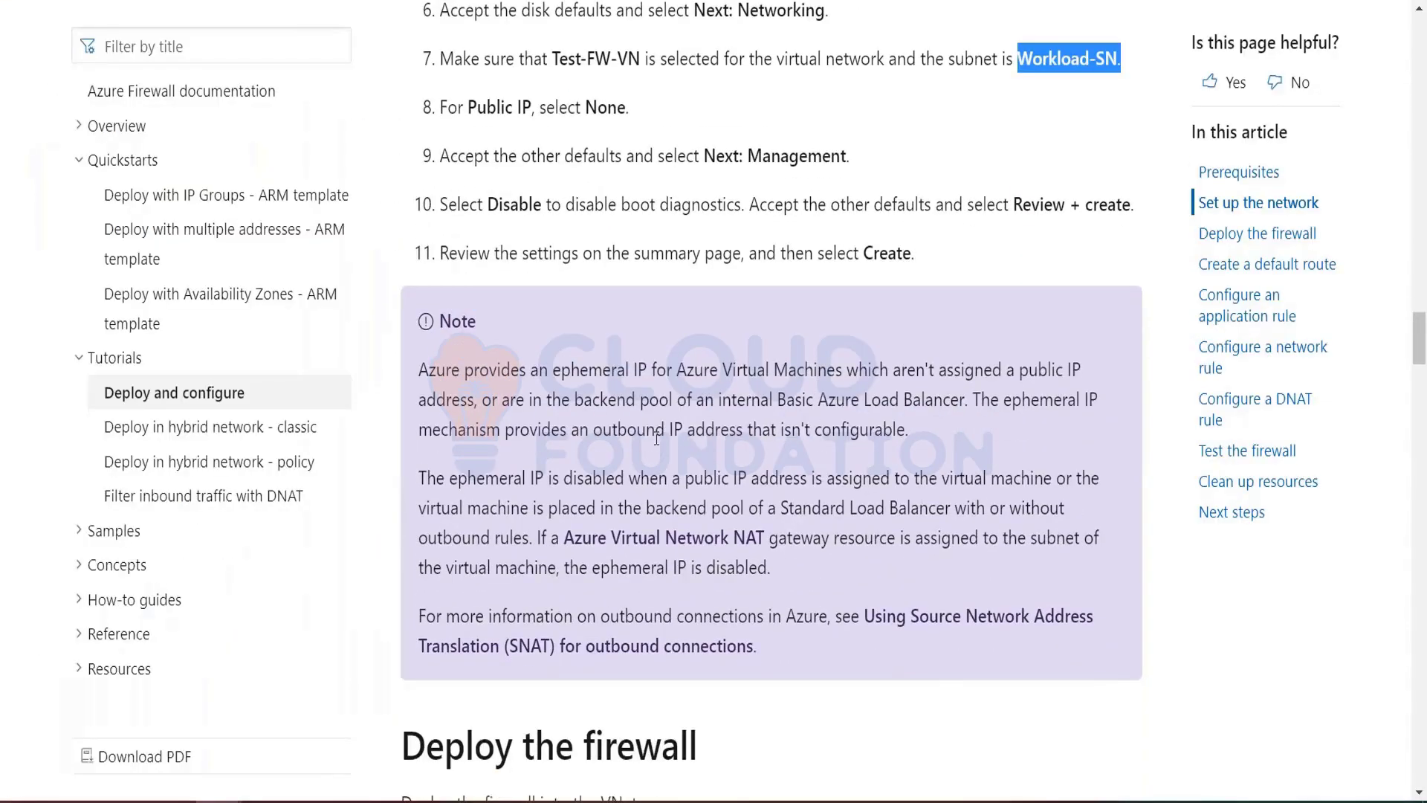
{"action": "scroll", "coordinate": [656, 439], "scroll_direction": "down", "scroll_amount": 3}
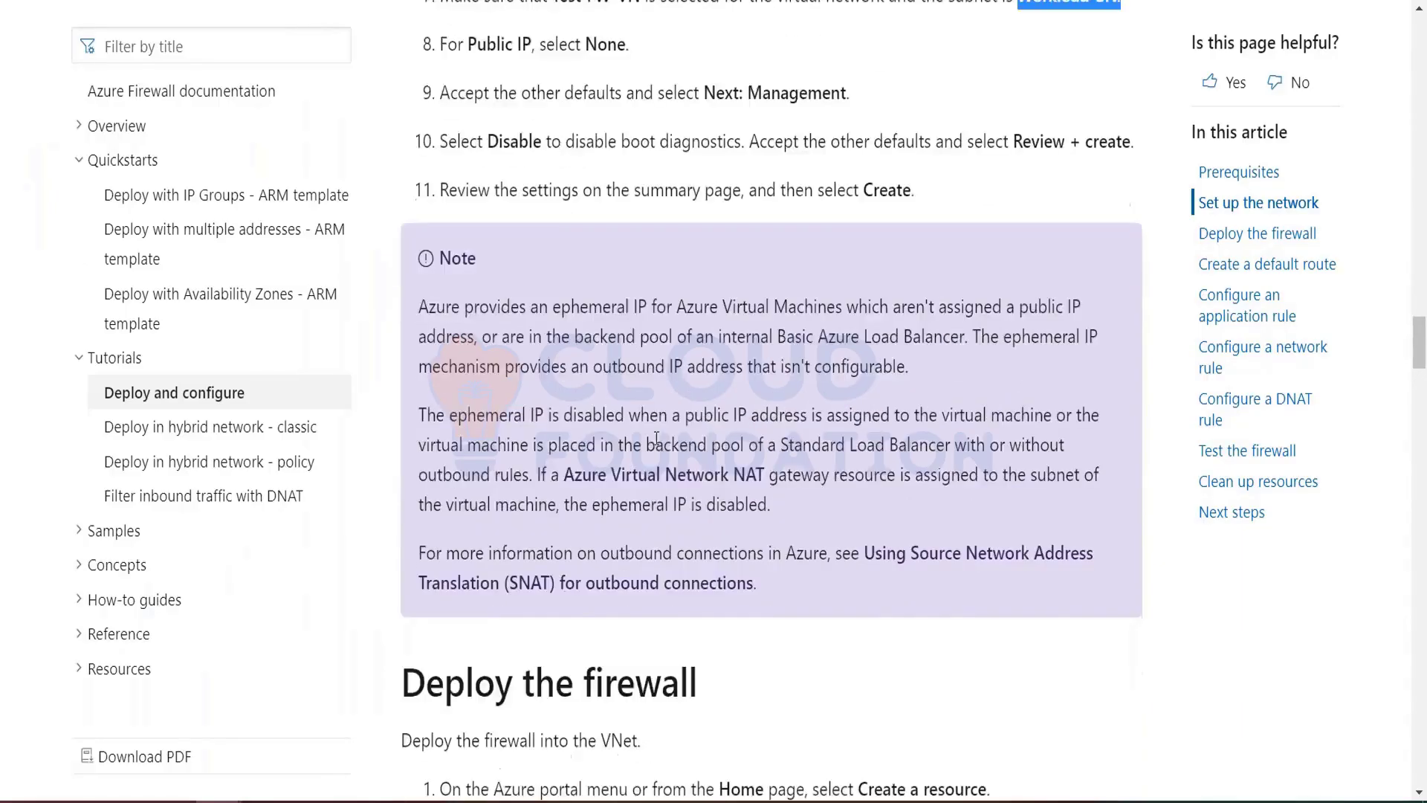
{"action": "scroll", "coordinate": [657, 439], "scroll_direction": "up", "scroll_amount": 3}
{"action": "key", "text": "alt+Tab"}
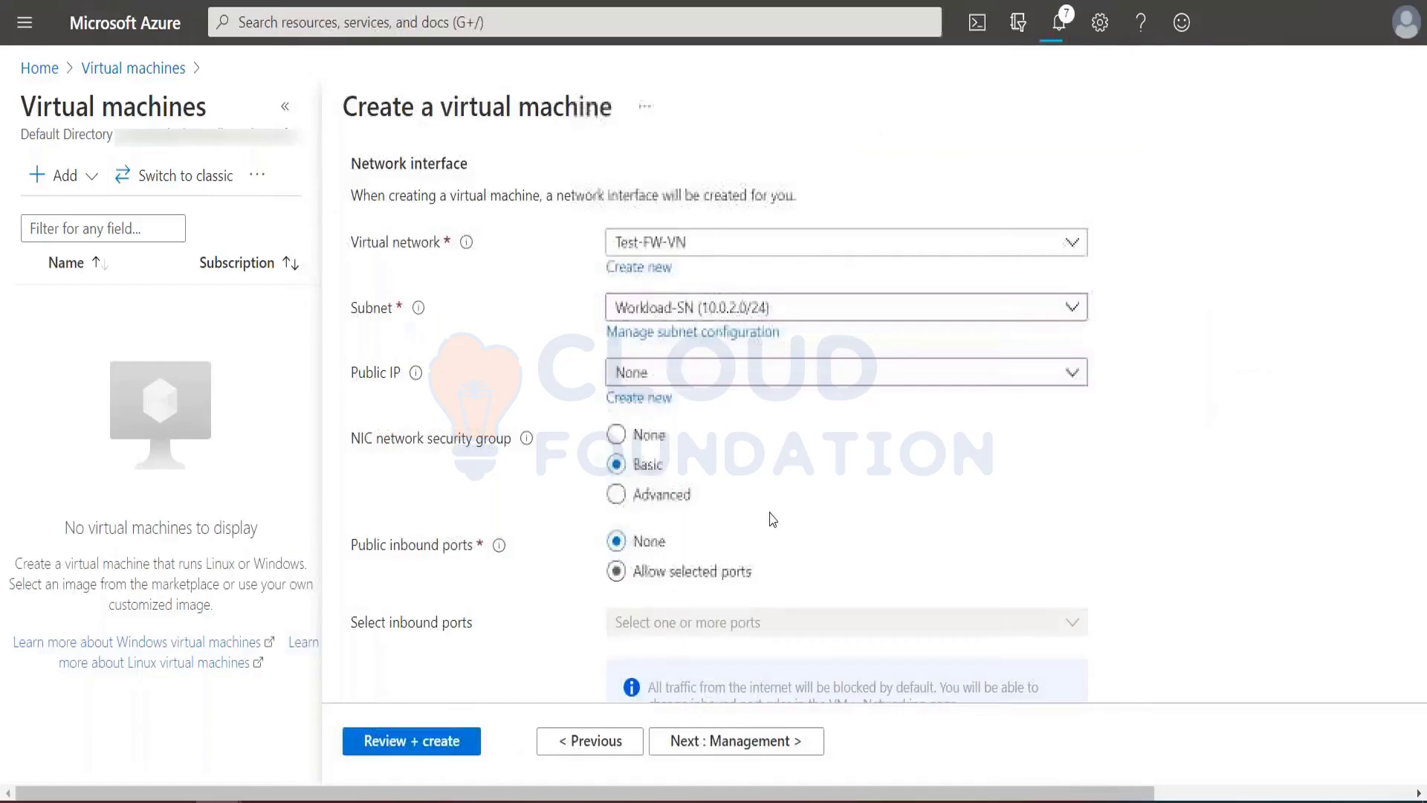
{"action": "scroll", "coordinate": [768, 516], "scroll_direction": "down", "scroll_amount": 4}
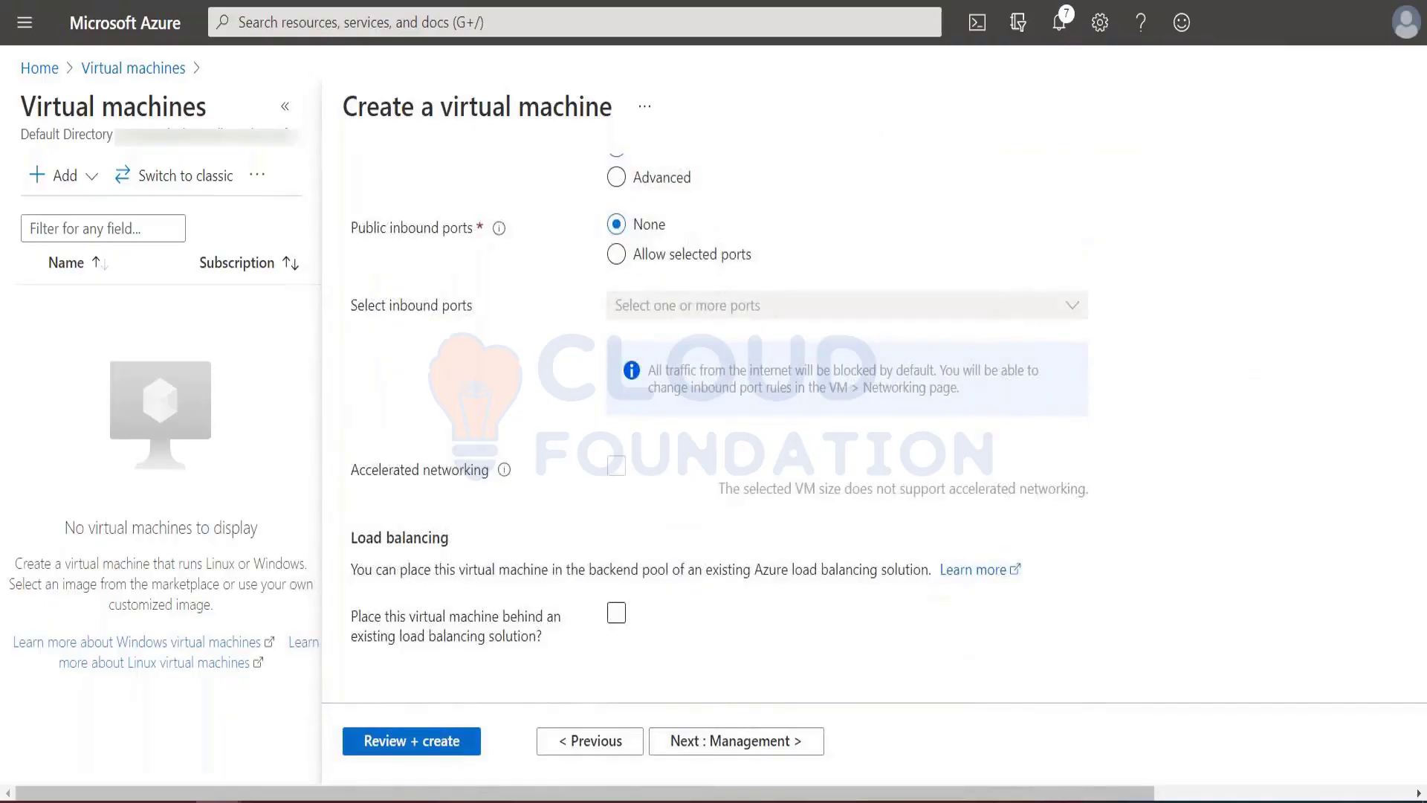
{"action": "left_click", "coordinate": [440, 740]}
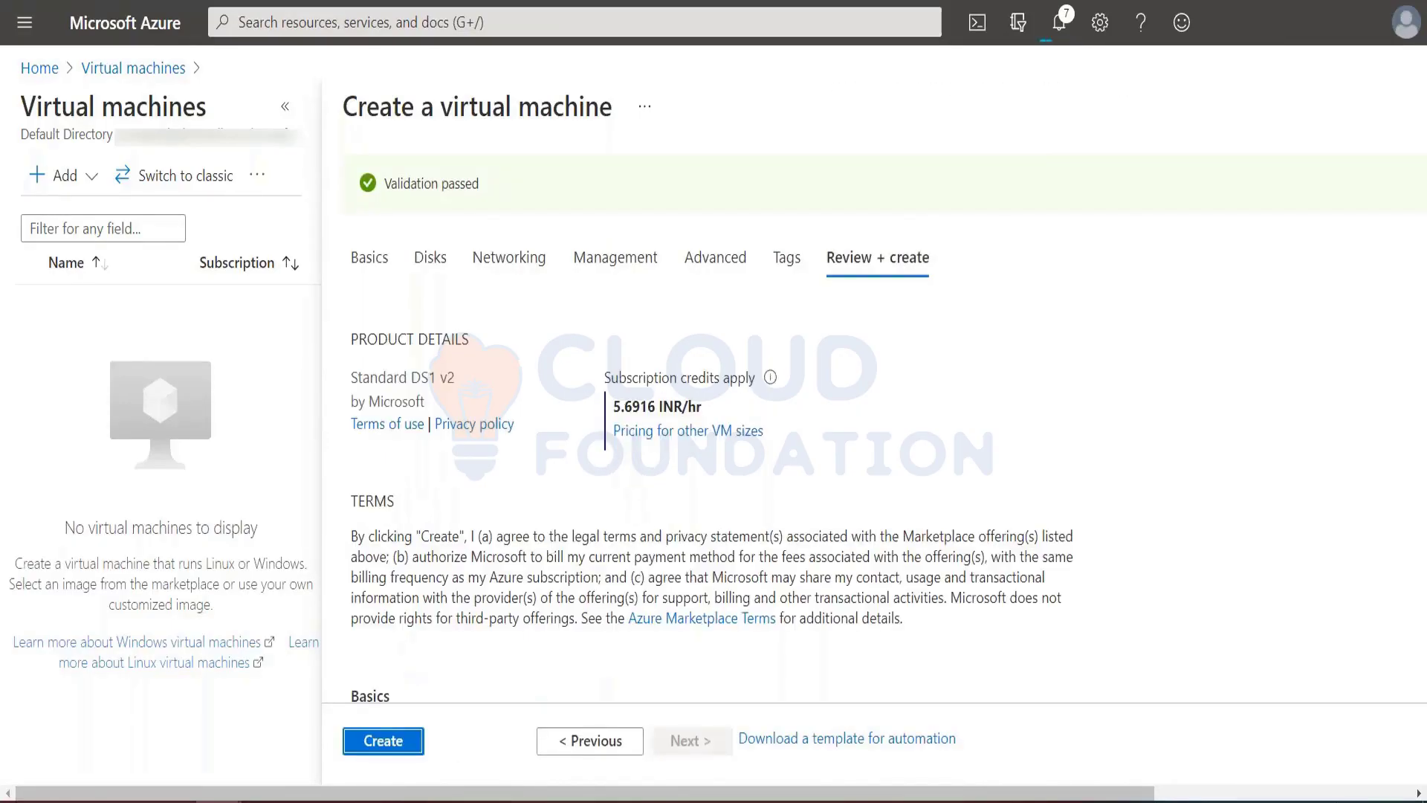
{"action": "left_click", "coordinate": [384, 741]}
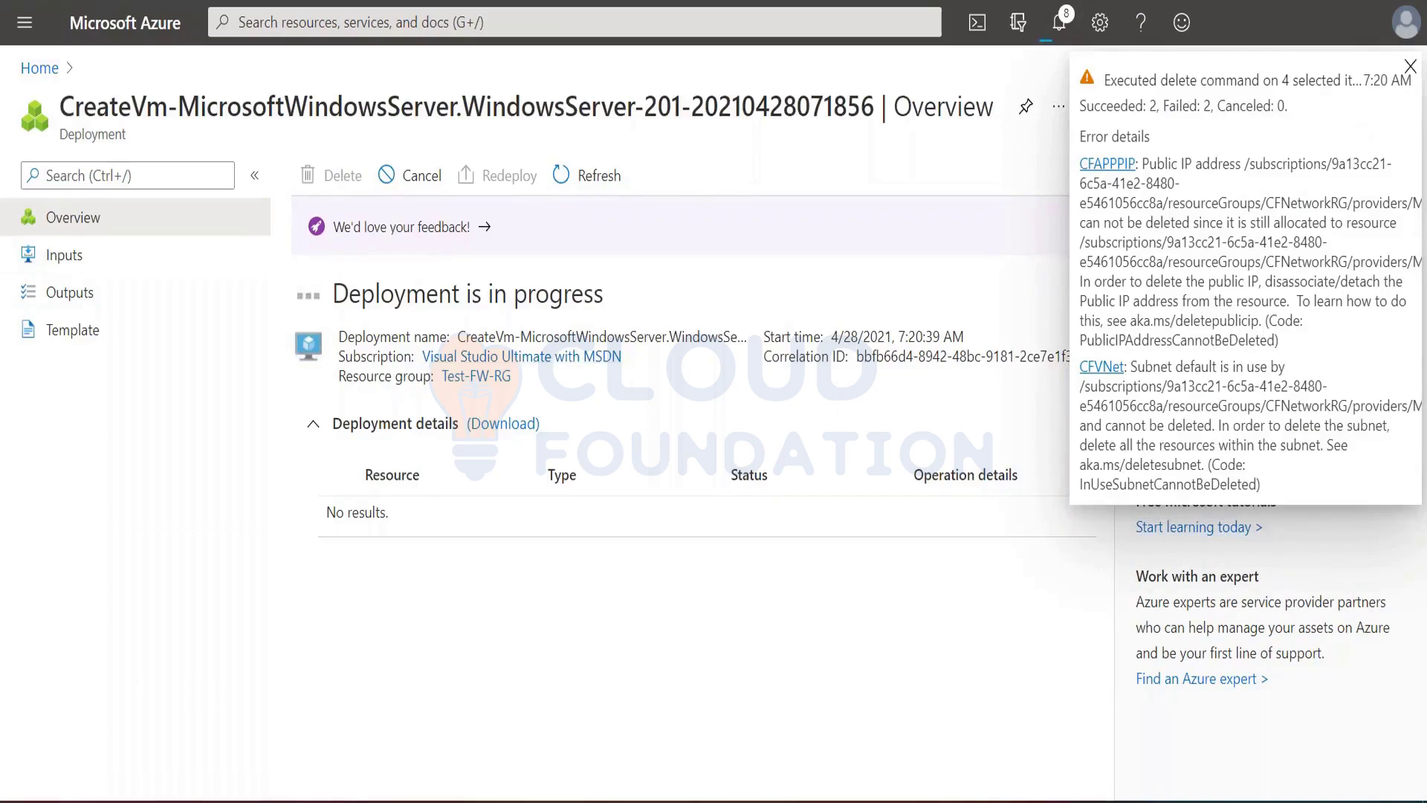
Delete the CFAPPPIP public IP address and the CFVNet virtual network from all resources, confirming with yes.
{"action": "left_click", "coordinate": [1411, 66]}
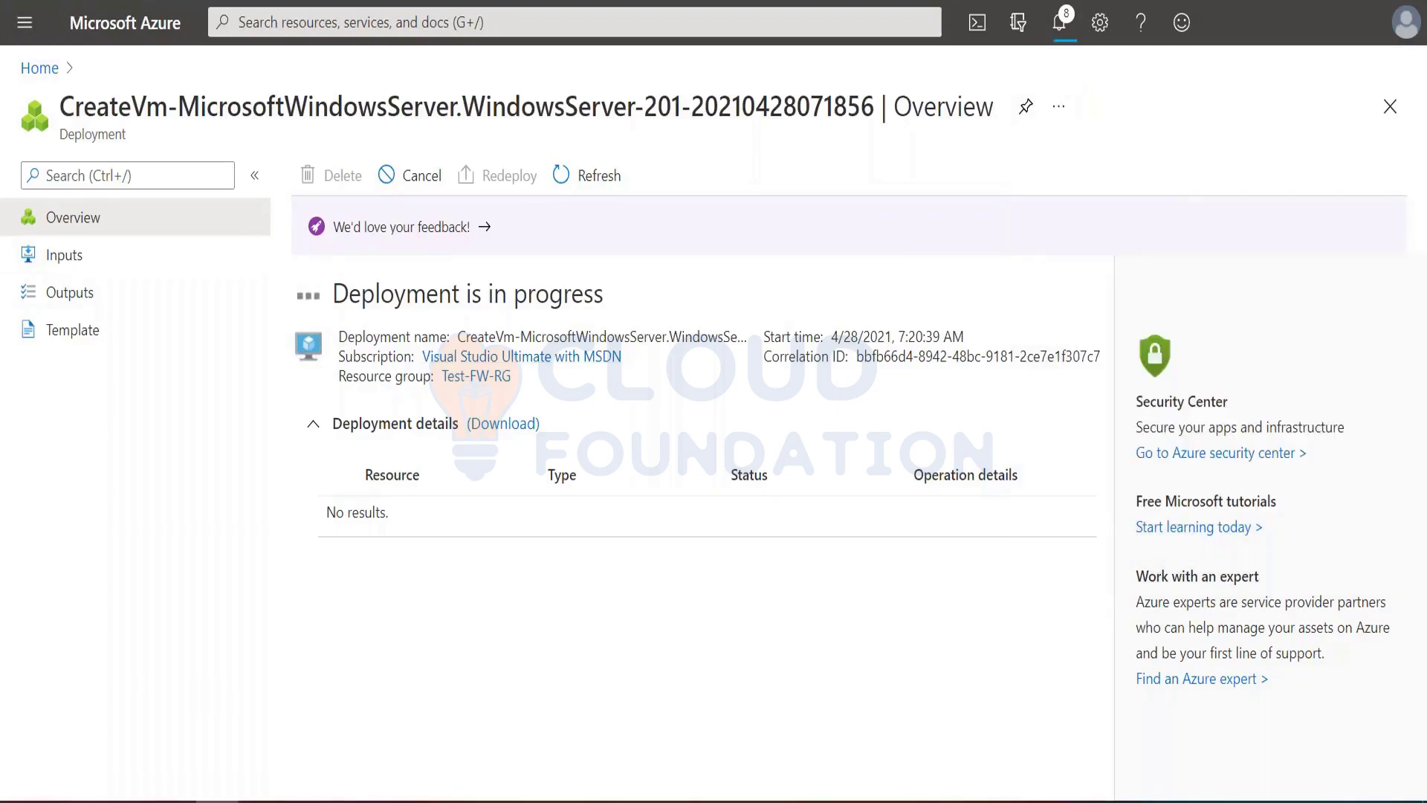
{"action": "left_click", "coordinate": [24, 22]}
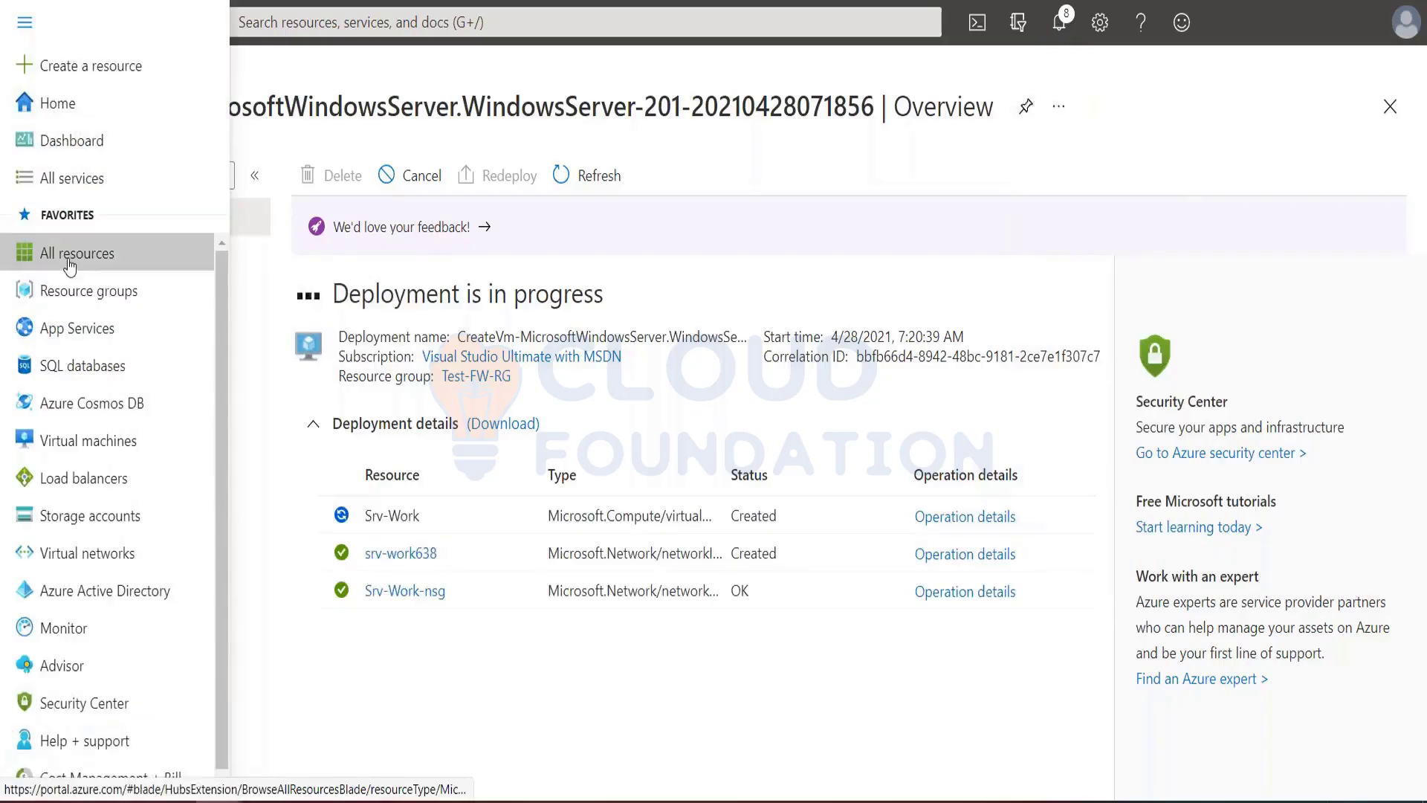
{"action": "left_click", "coordinate": [70, 255]}
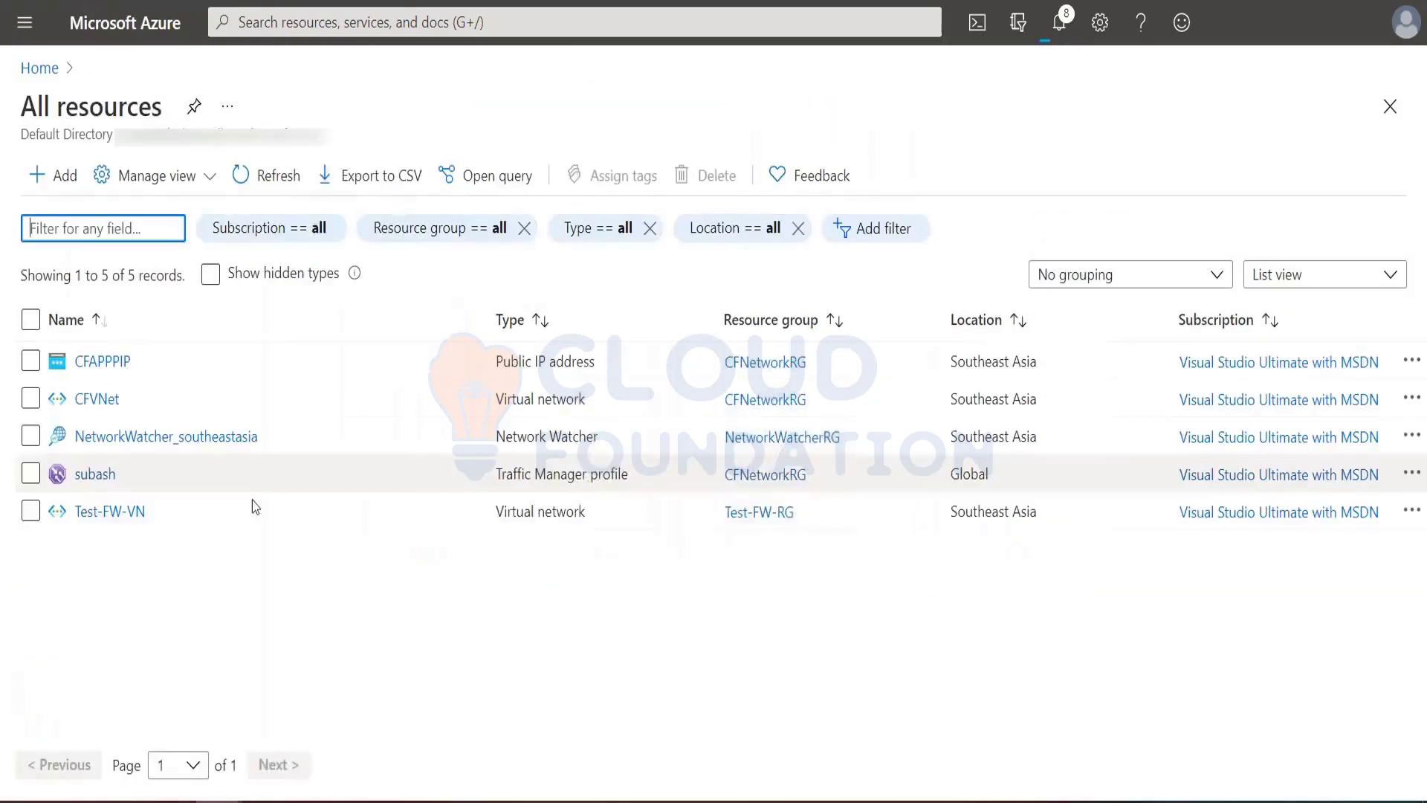
{"action": "left_click", "coordinate": [31, 362]}
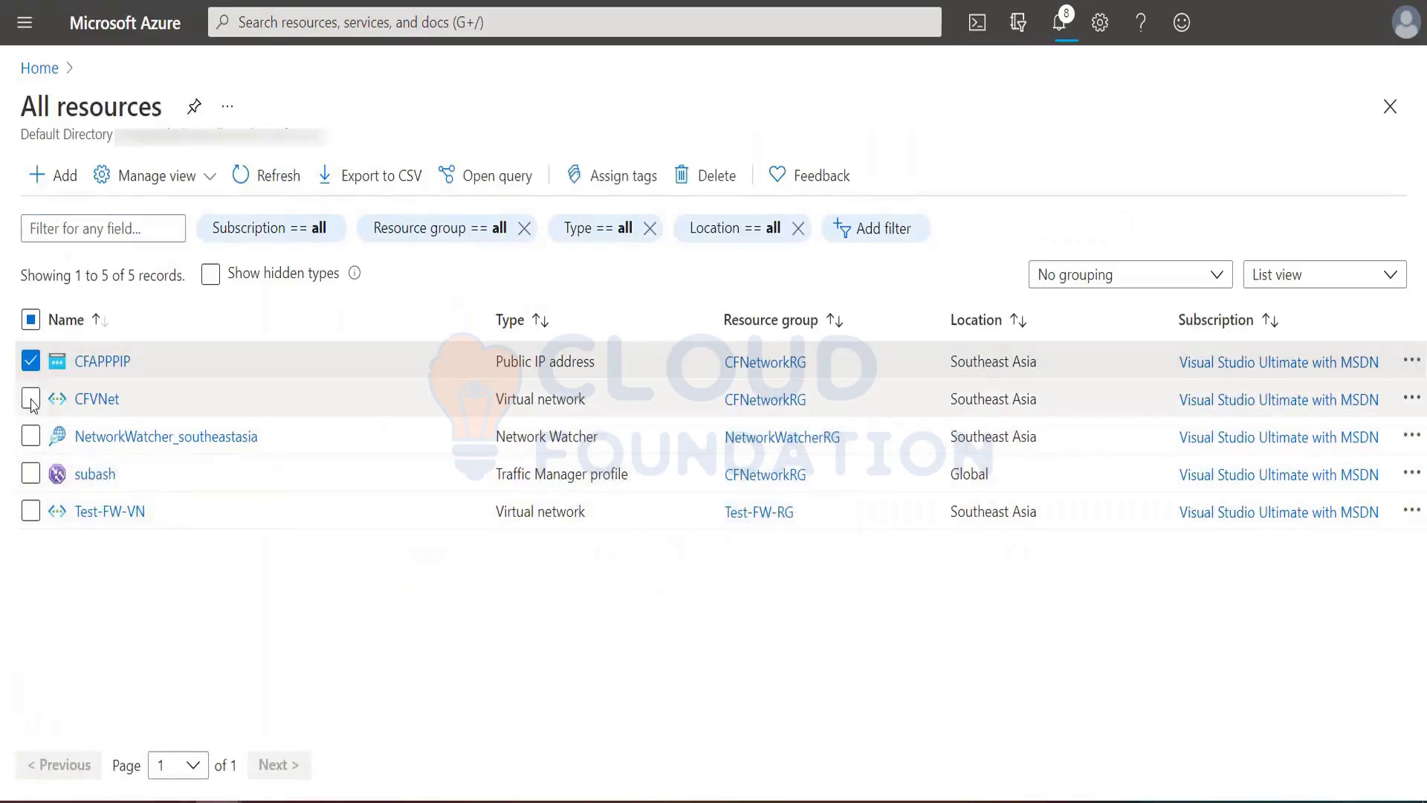
{"action": "left_click", "coordinate": [30, 400]}
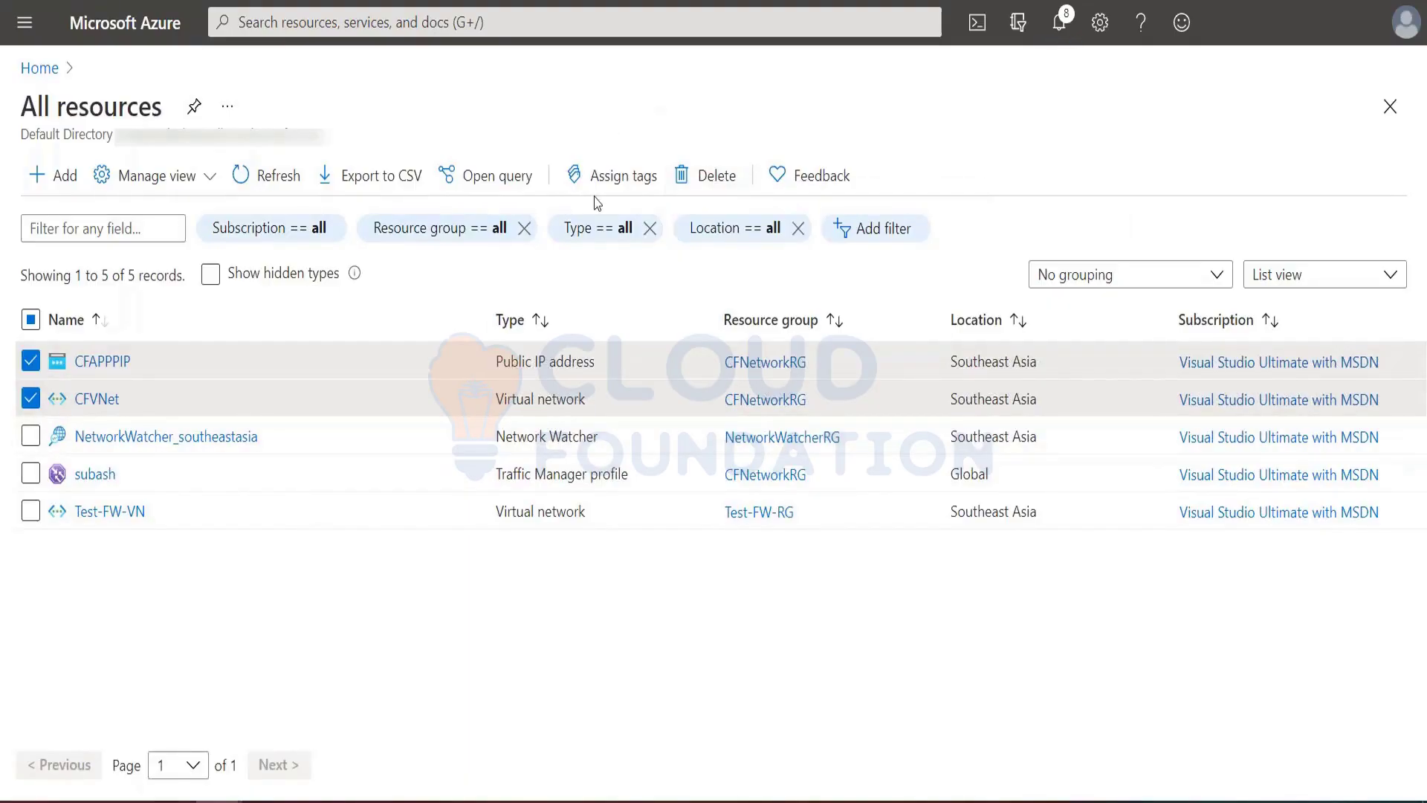
{"action": "left_click", "coordinate": [697, 179]}
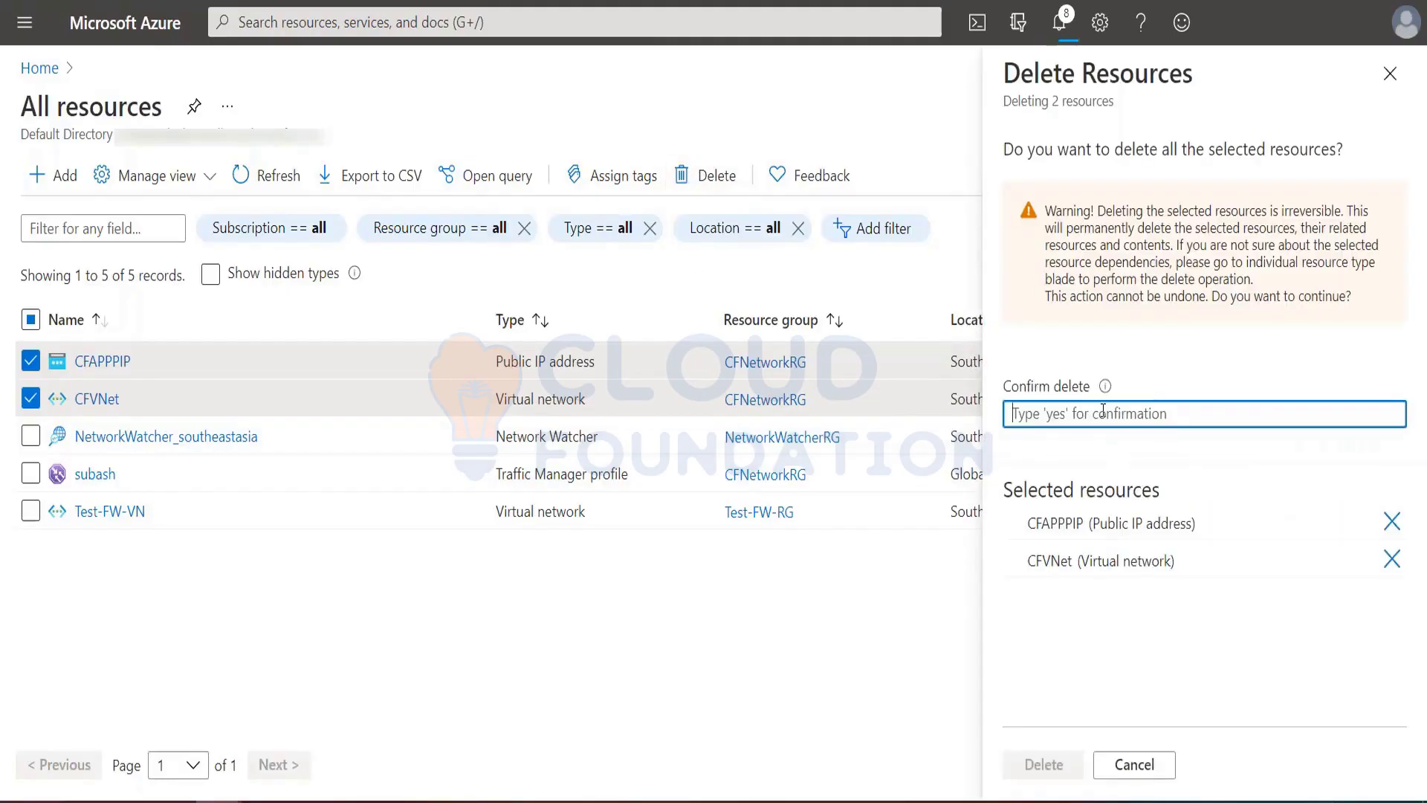
{"action": "type", "text": "yes"}
{"action": "left_click", "coordinate": [1049, 768]}
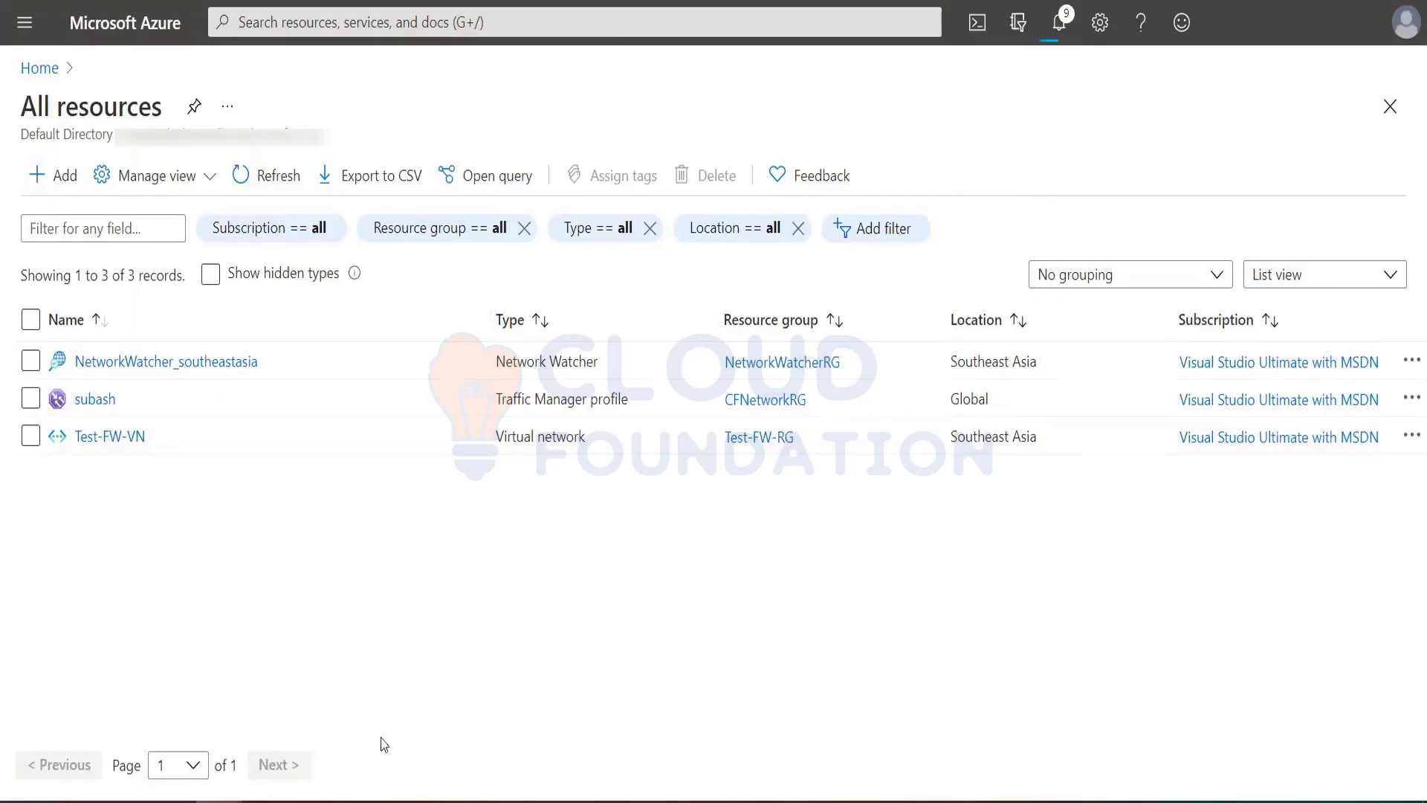
Review the Implementing Azure Firewall slide in PowerPoint and the tutorial's instructions for deploying the firewall.
{"action": "mouse_move", "coordinate": [402, 802]}
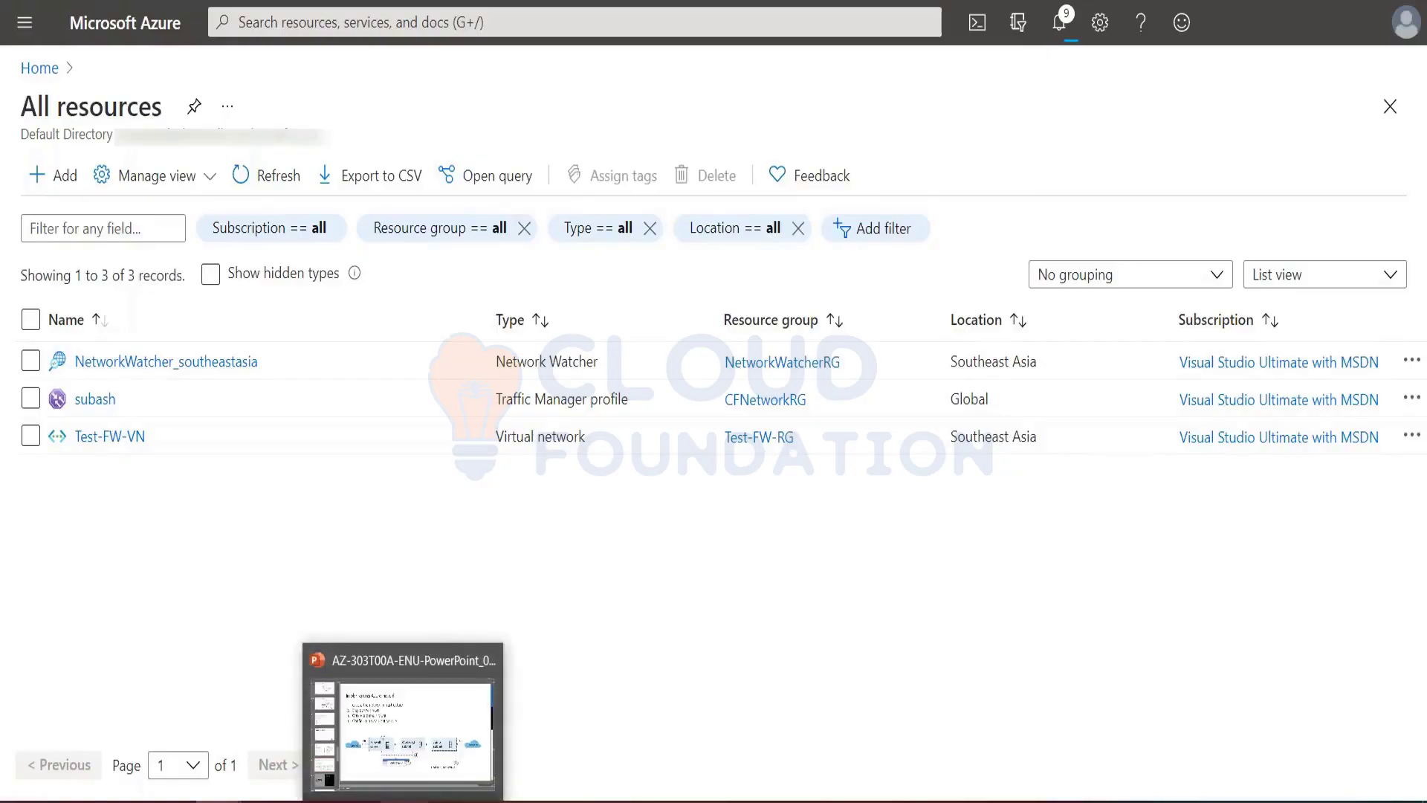
{"action": "left_click", "coordinate": [411, 715]}
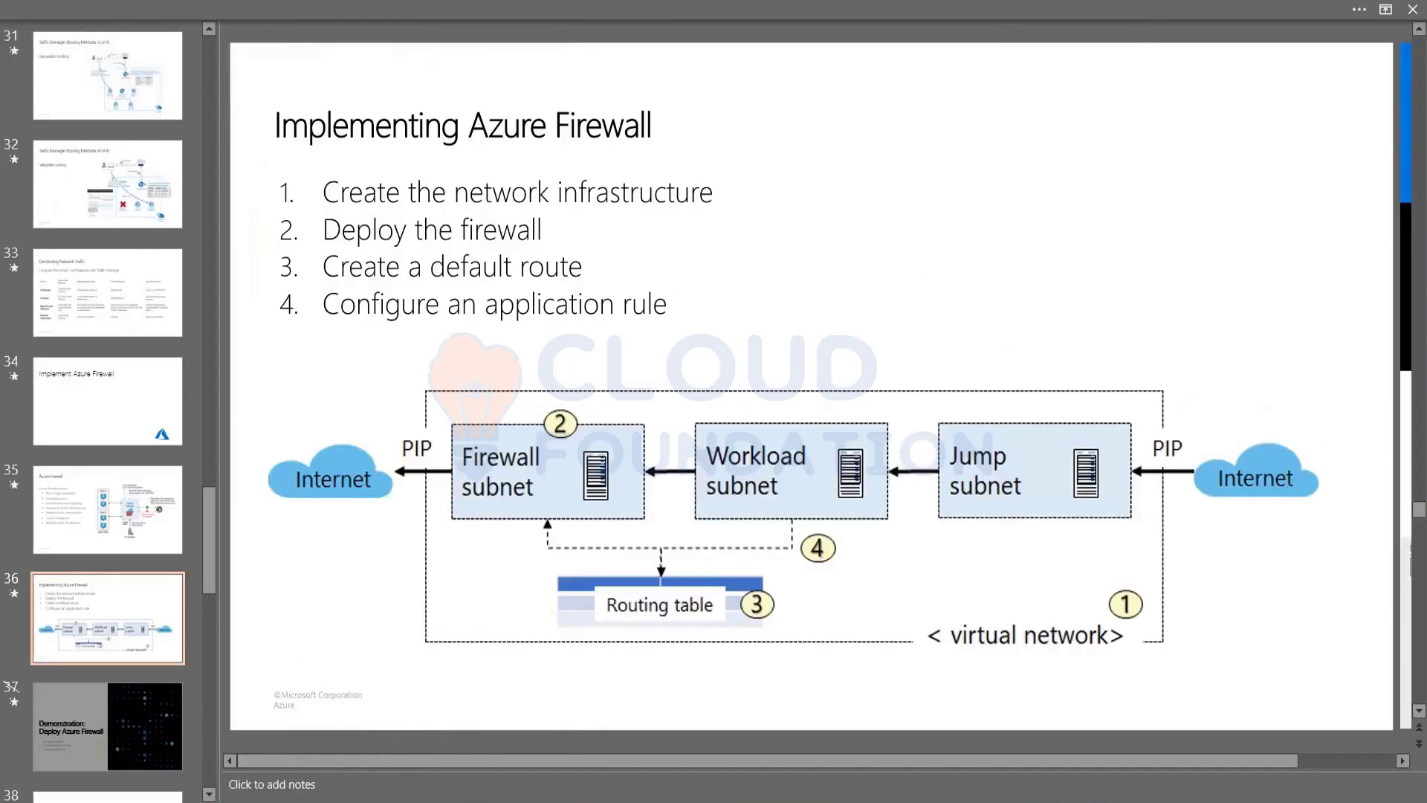
{"action": "mouse_move", "coordinate": [223, 801]}
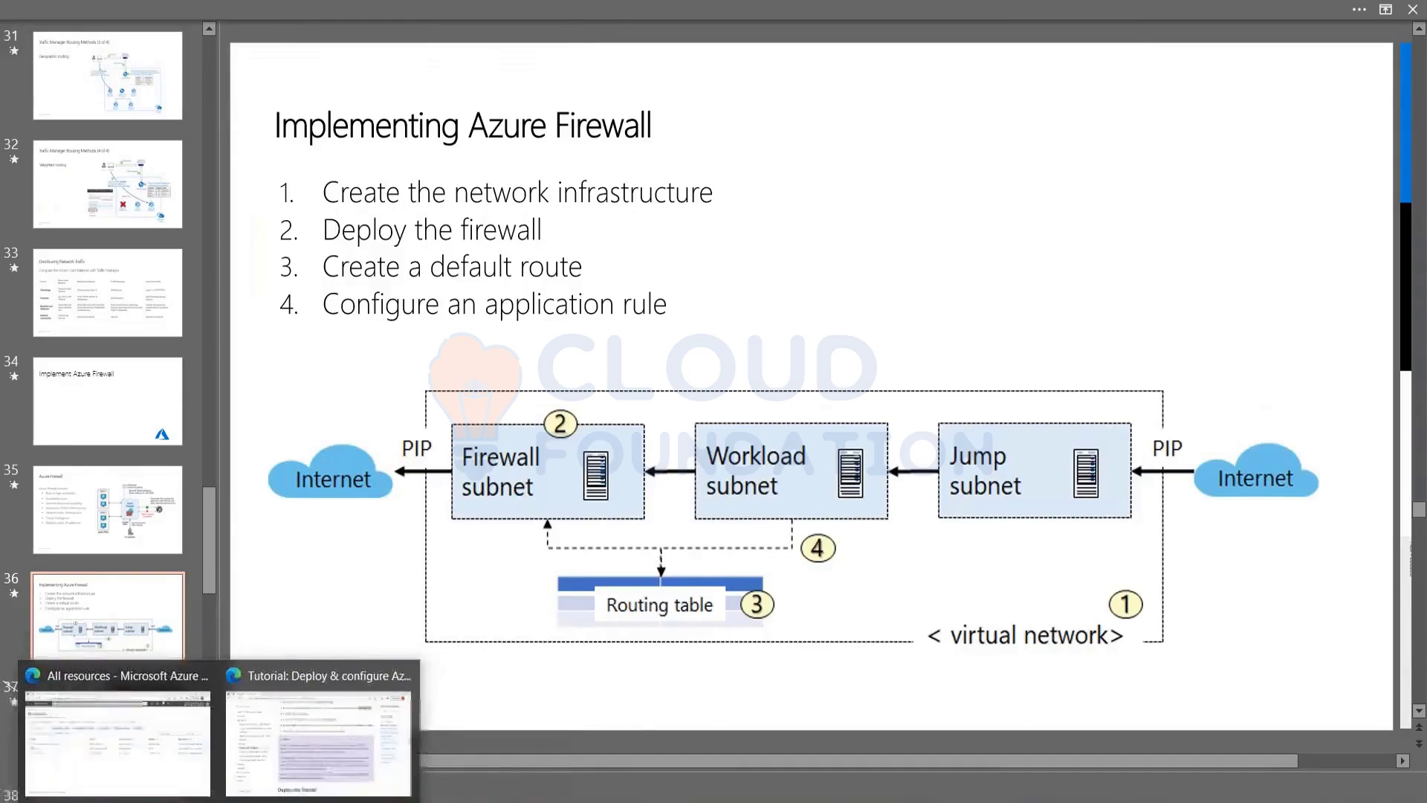
{"action": "left_click", "coordinate": [303, 739]}
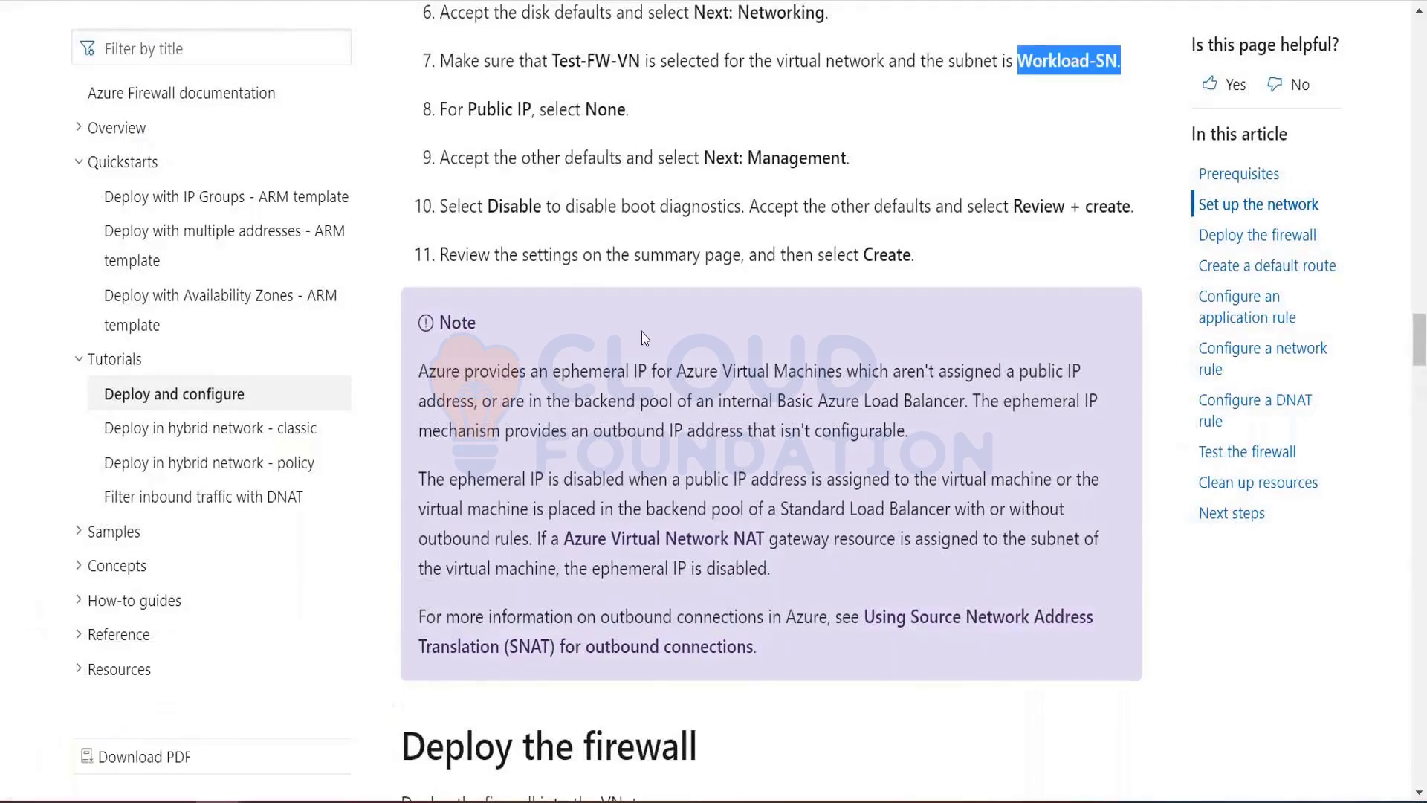
{"action": "scroll", "coordinate": [664, 385], "scroll_direction": "down", "scroll_amount": 8}
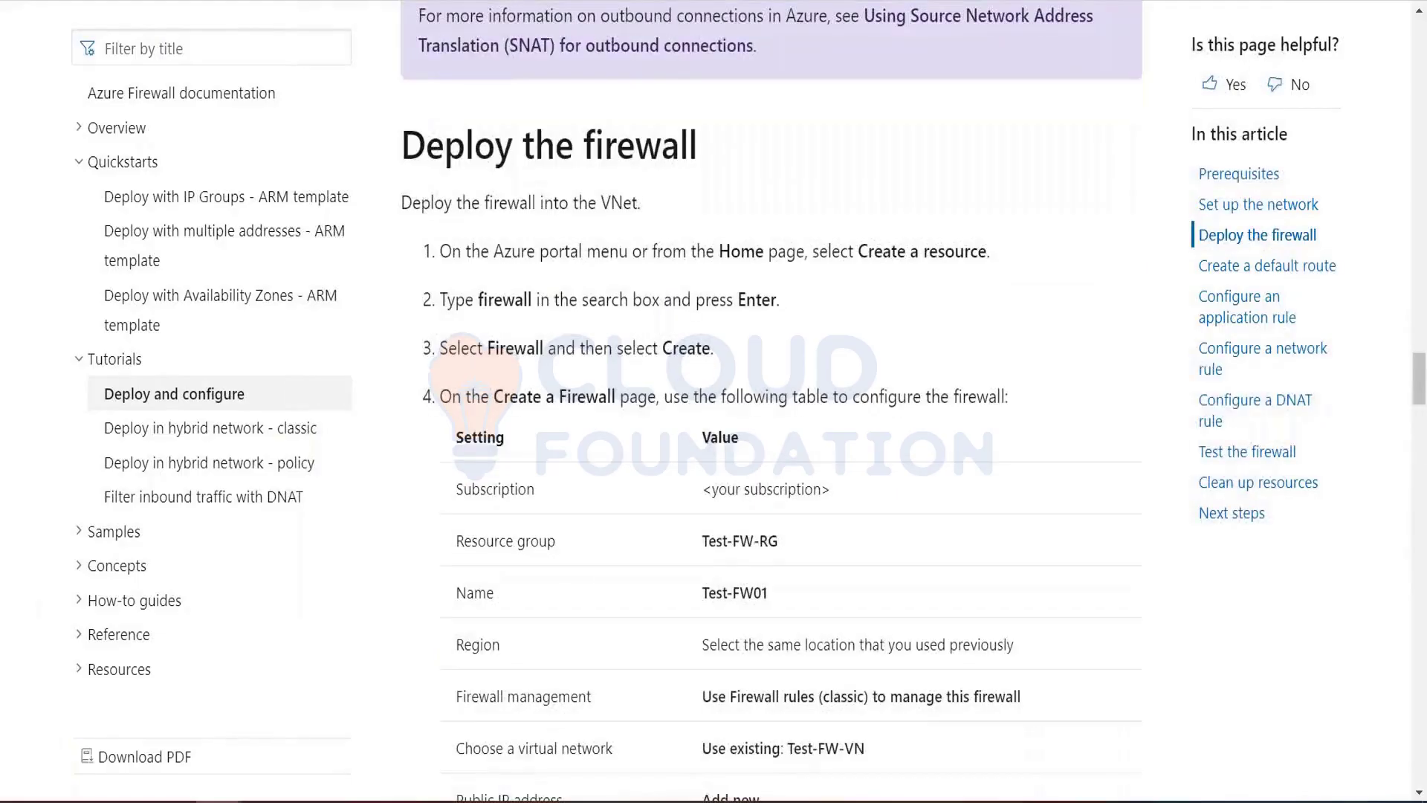
{"action": "scroll", "coordinate": [653, 387], "scroll_direction": "down", "scroll_amount": 2}
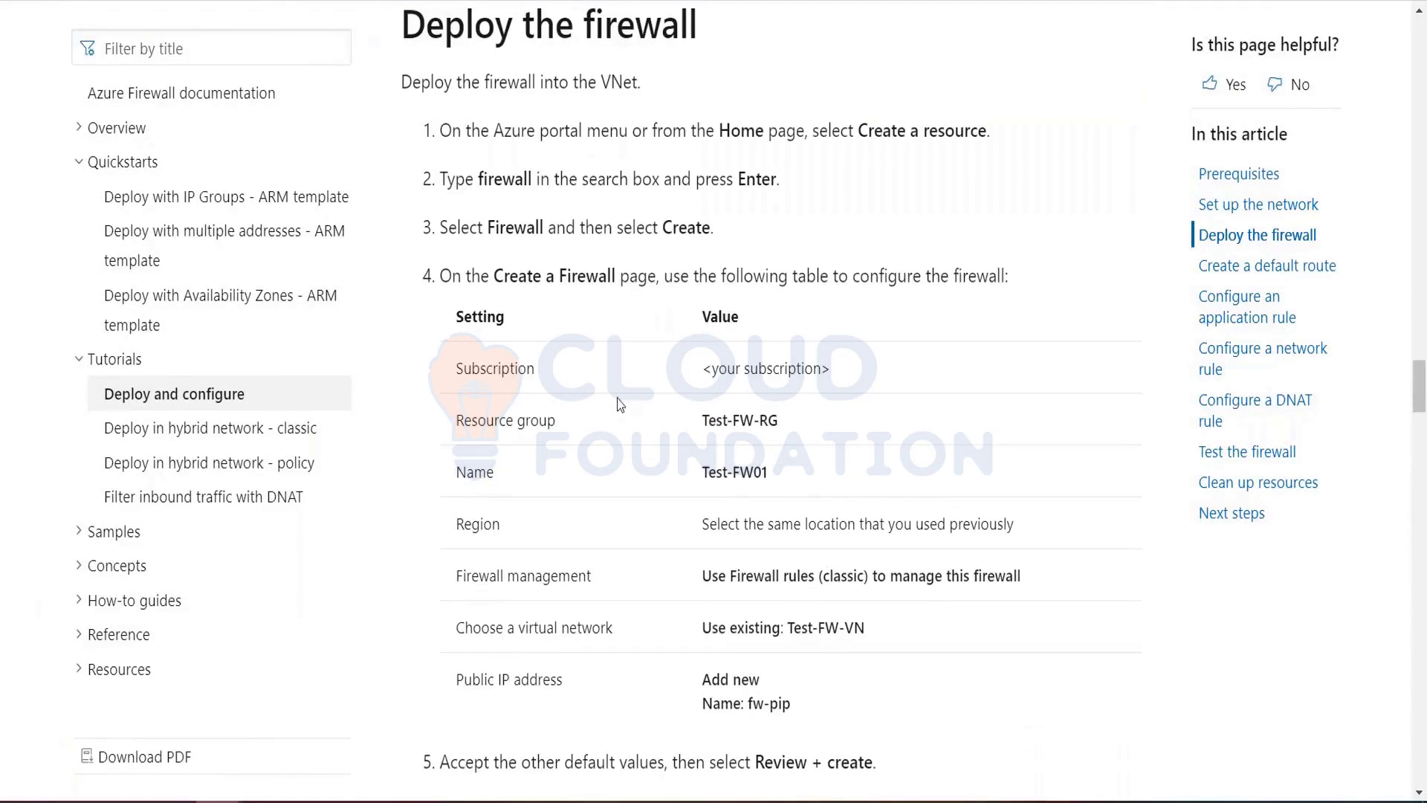
Find the Firewalls service in the Azure portal and start creating a firewall in resource group Test-FW-RG.
{"action": "double_click", "coordinate": [611, 21]}
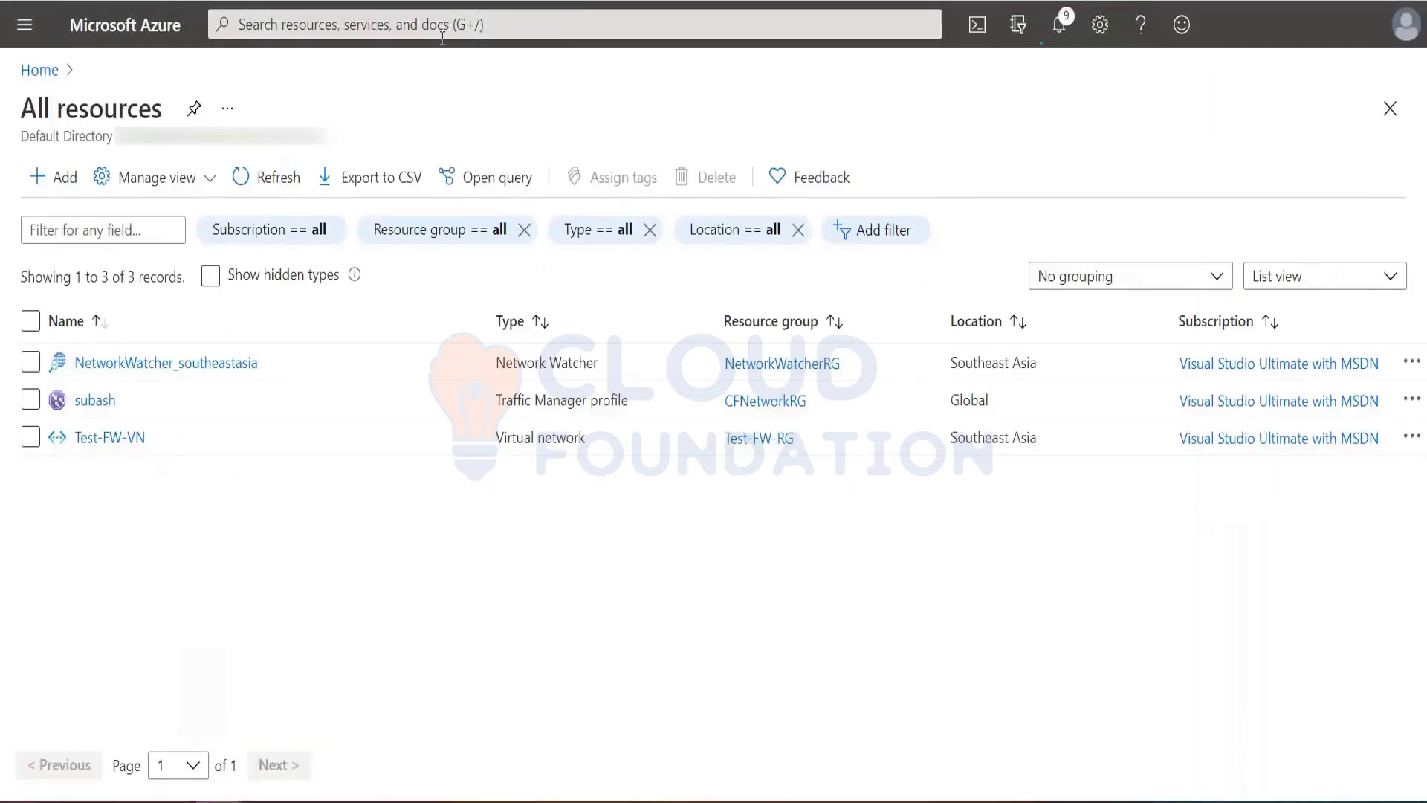
{"action": "left_click", "coordinate": [443, 35]}
{"action": "type", "text": "Firewall"}
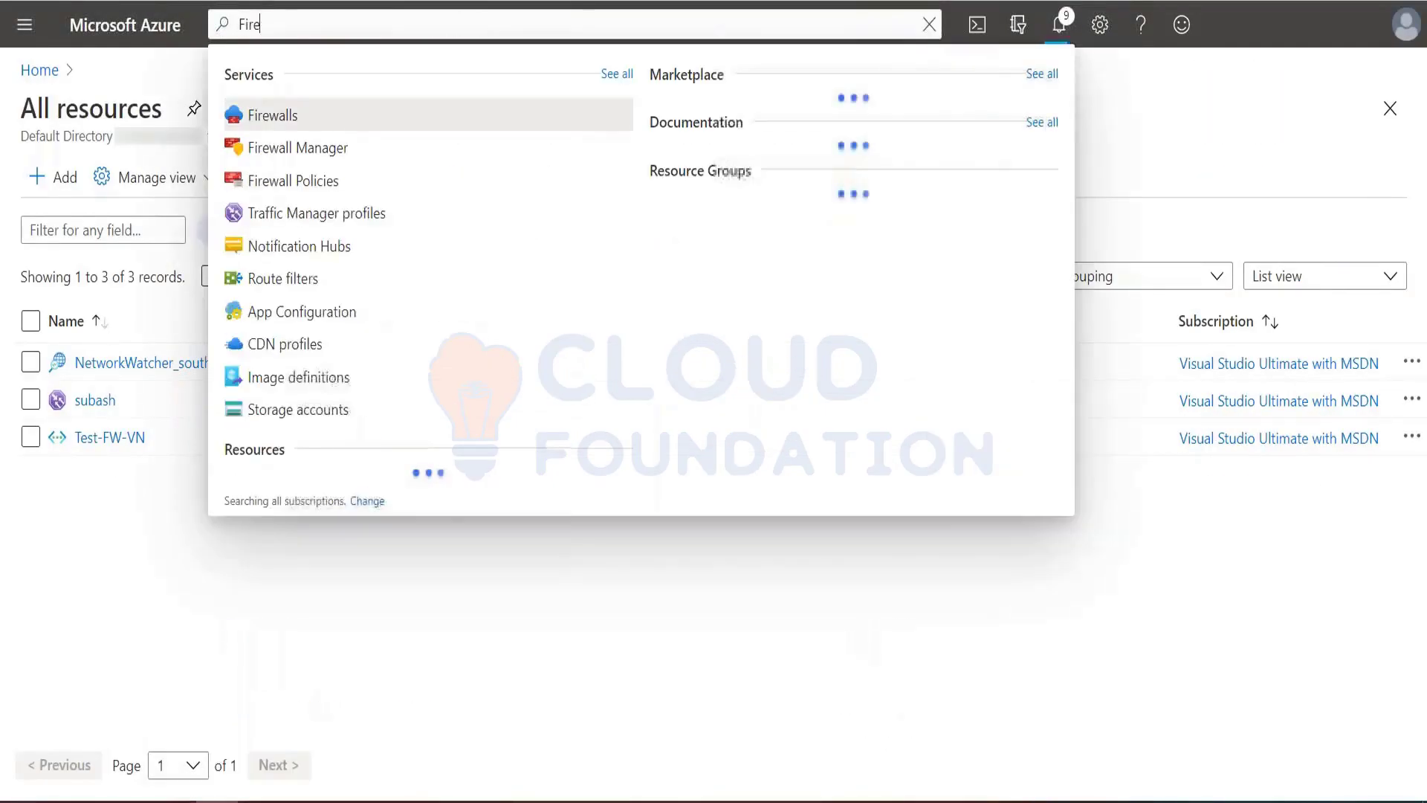
{"action": "left_click", "coordinate": [309, 119]}
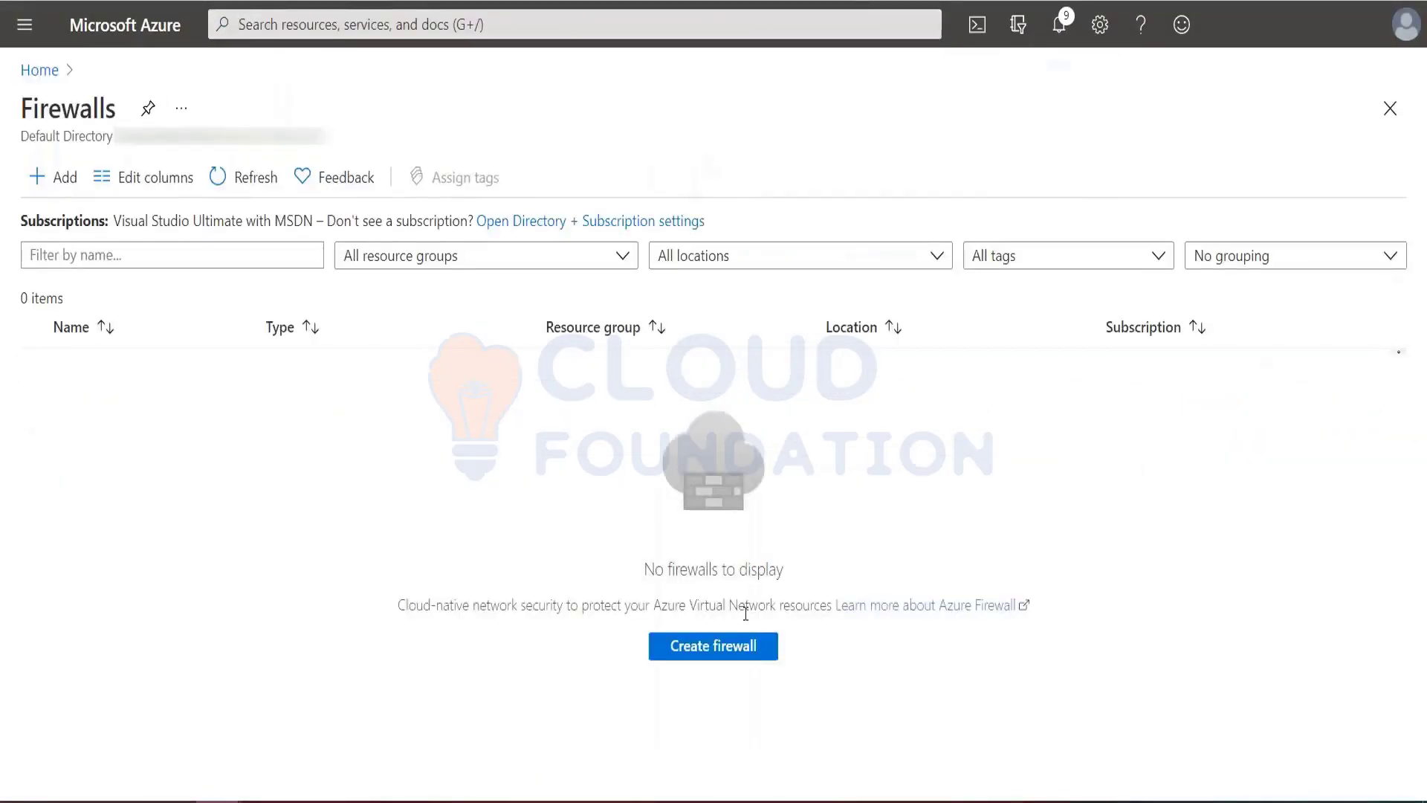
{"action": "left_click", "coordinate": [713, 649]}
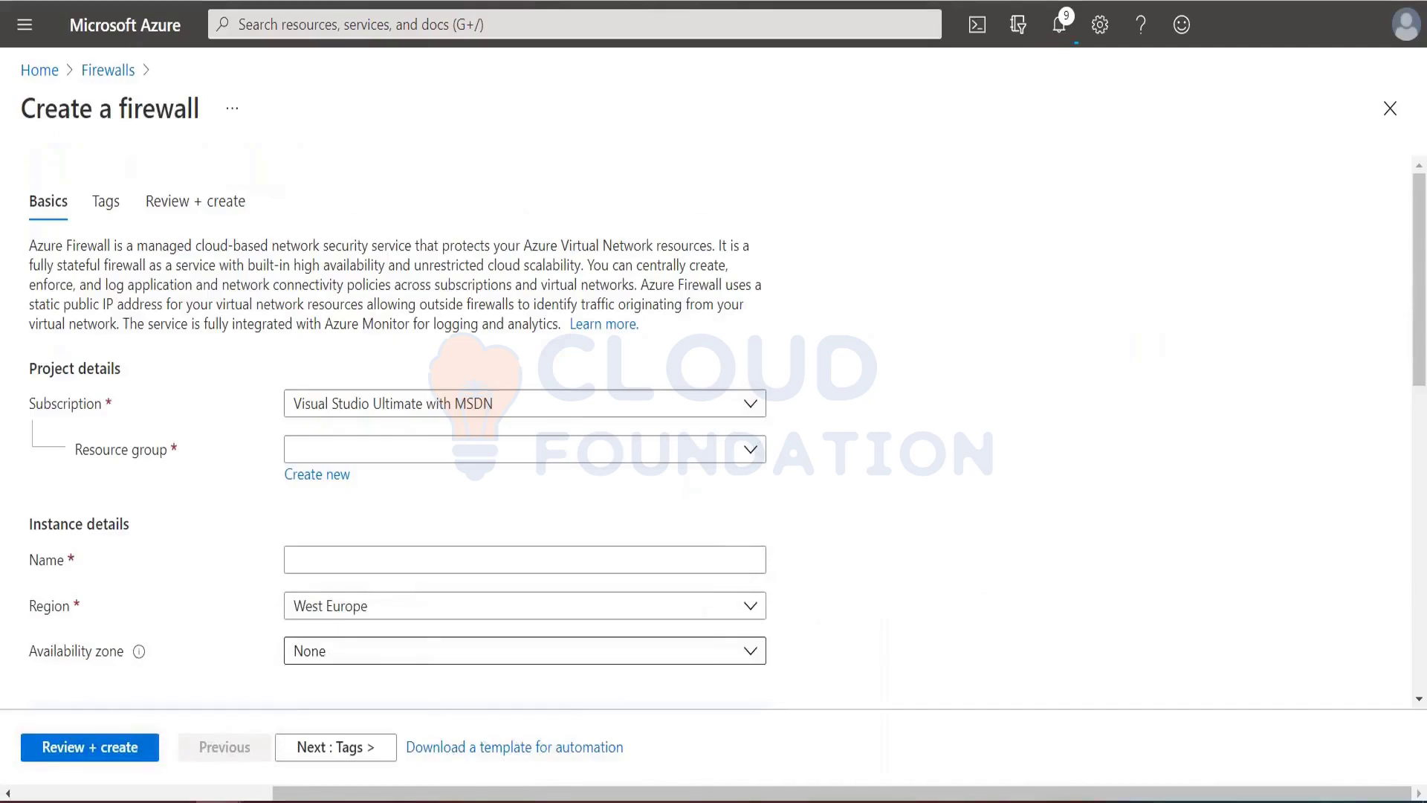
{"action": "left_click", "coordinate": [548, 453]}
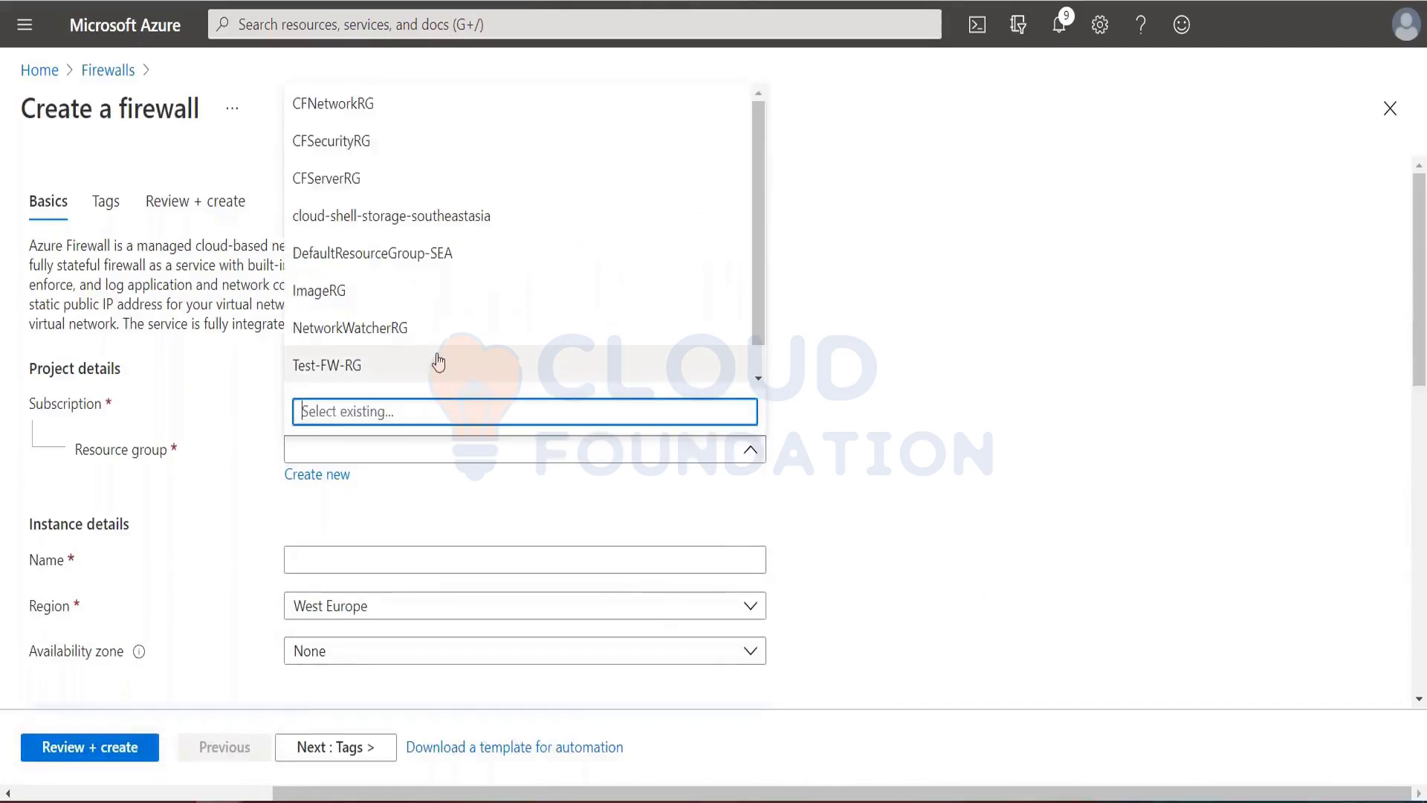
{"action": "left_click", "coordinate": [355, 376]}
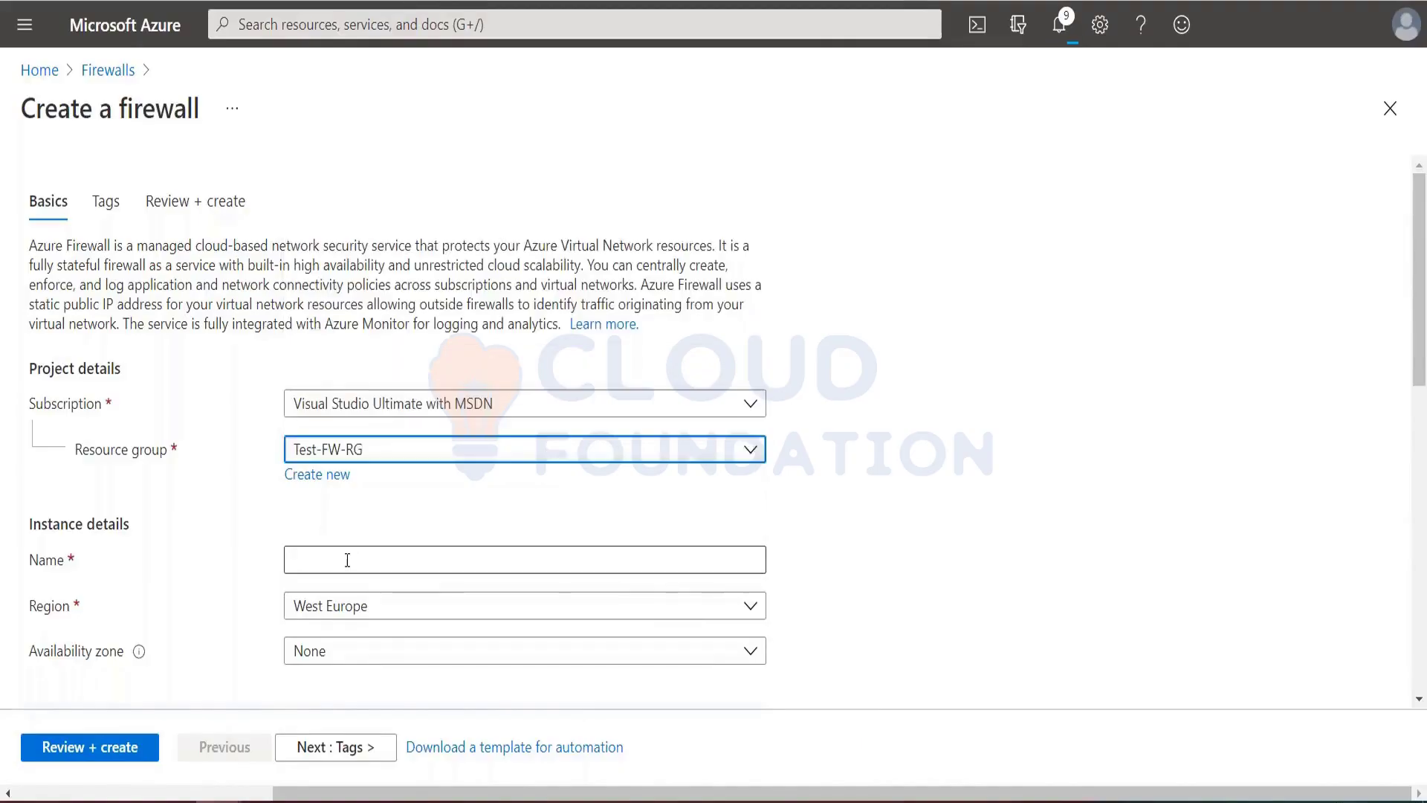
Name the firewall Test-FW01, copying the name from the tutorial's settings table.
{"action": "key", "text": "alt+Tab"}
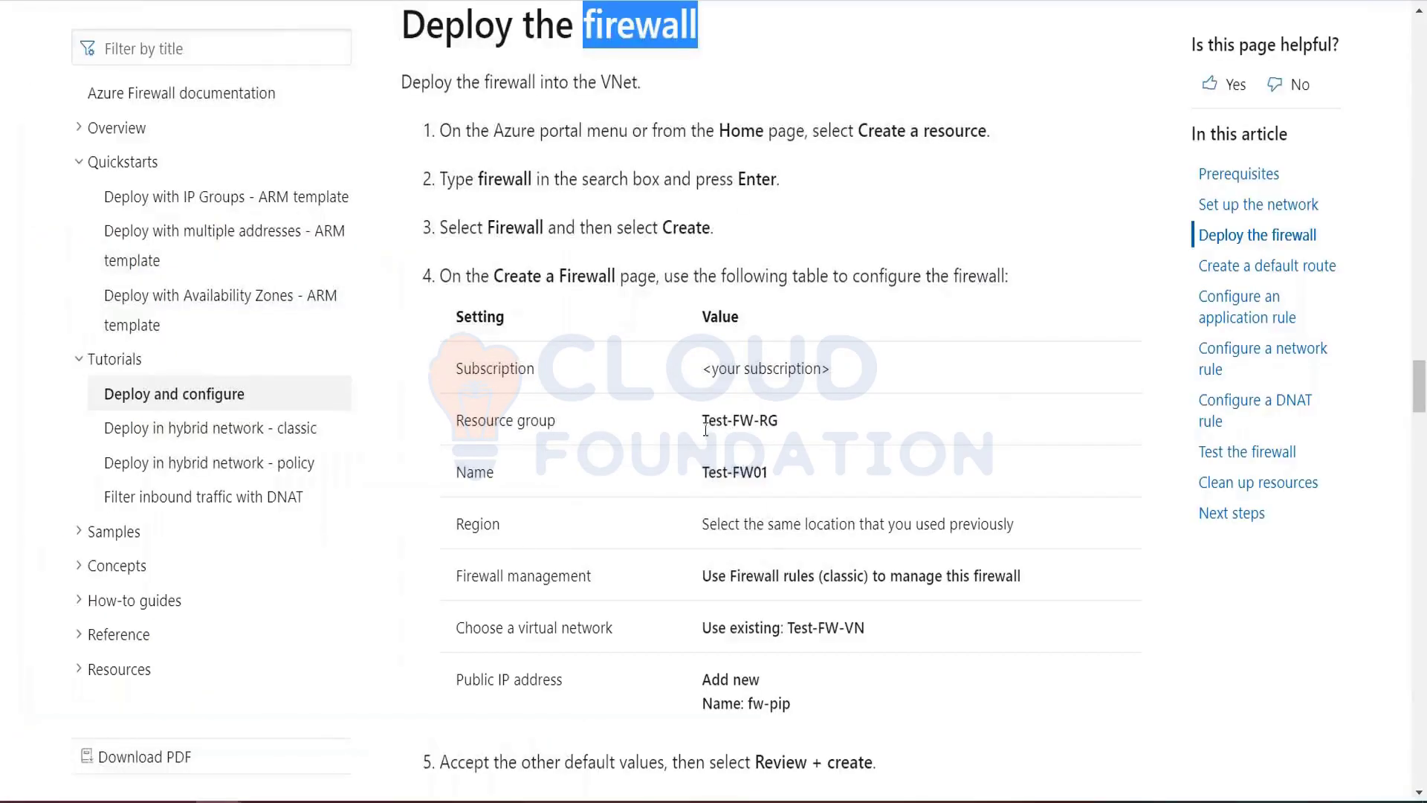
{"action": "left_click_drag", "start_coordinate": [703, 474], "coordinate": [782, 479]}
{"action": "key", "text": "ctrl+c"}
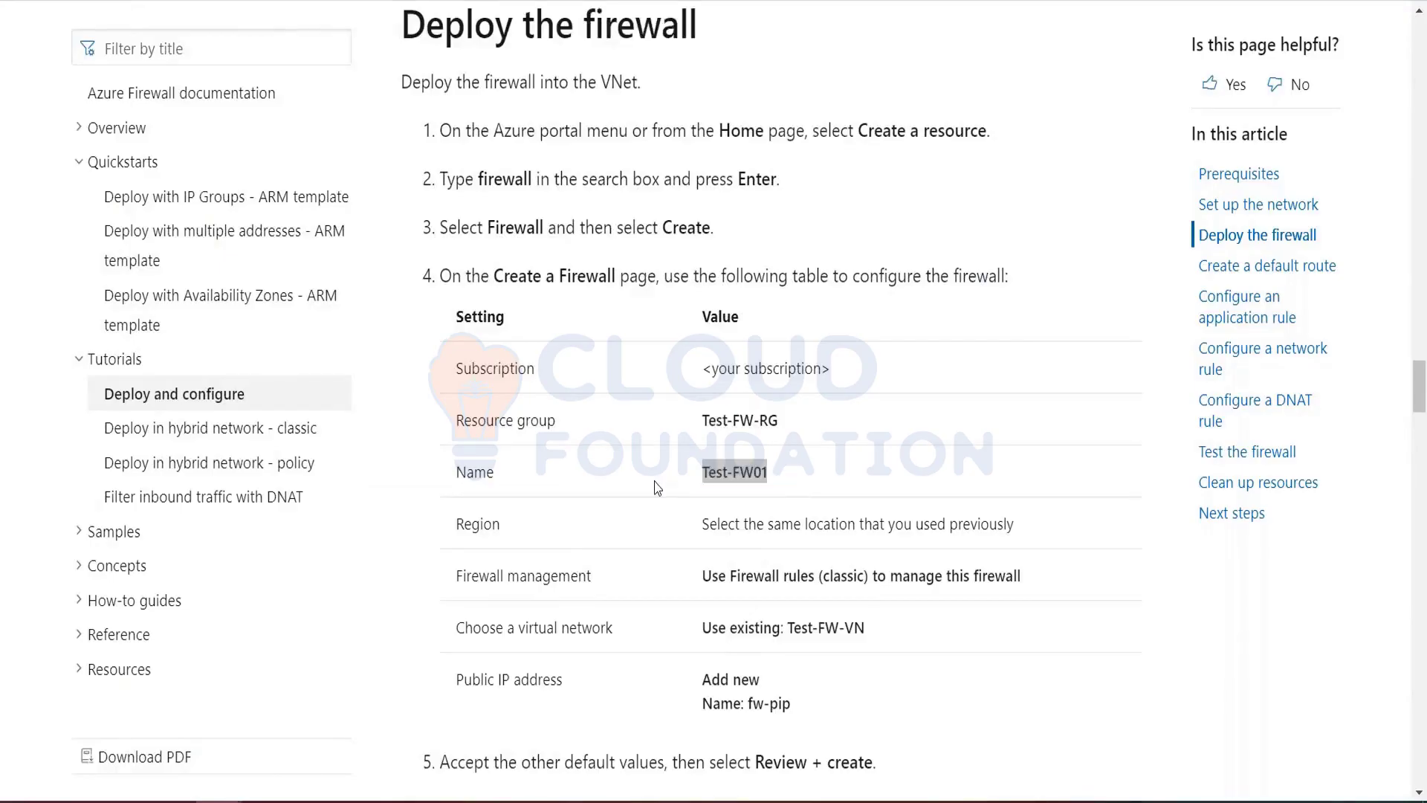
{"action": "key", "text": "alt+Tab"}
{"action": "key", "text": "ctrl+v"}
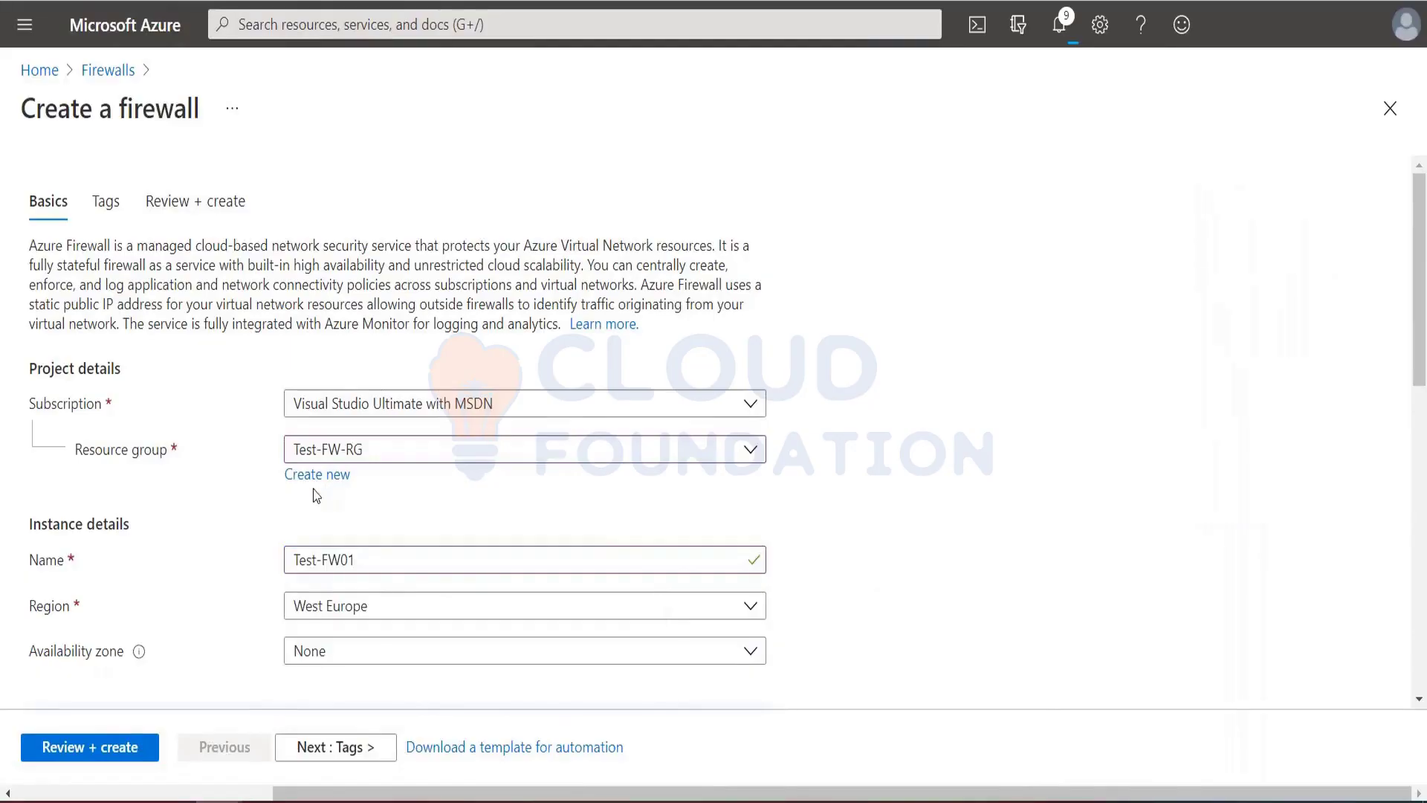
Check the tutorial's region instruction and set the firewall's region to Southeast Asia.
{"action": "key", "text": "alt+Tab"}
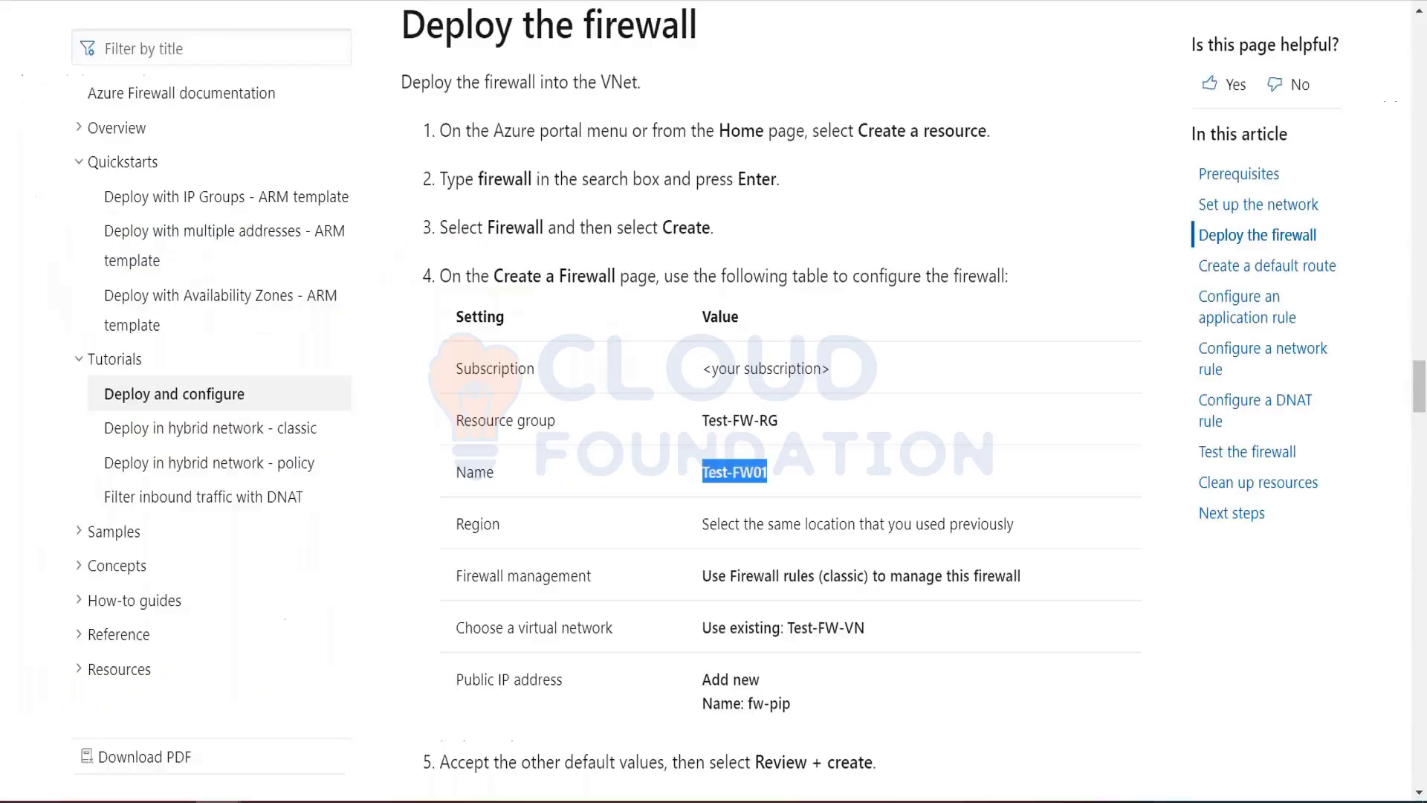
{"action": "scroll", "coordinate": [677, 600], "scroll_direction": "down", "scroll_amount": 5}
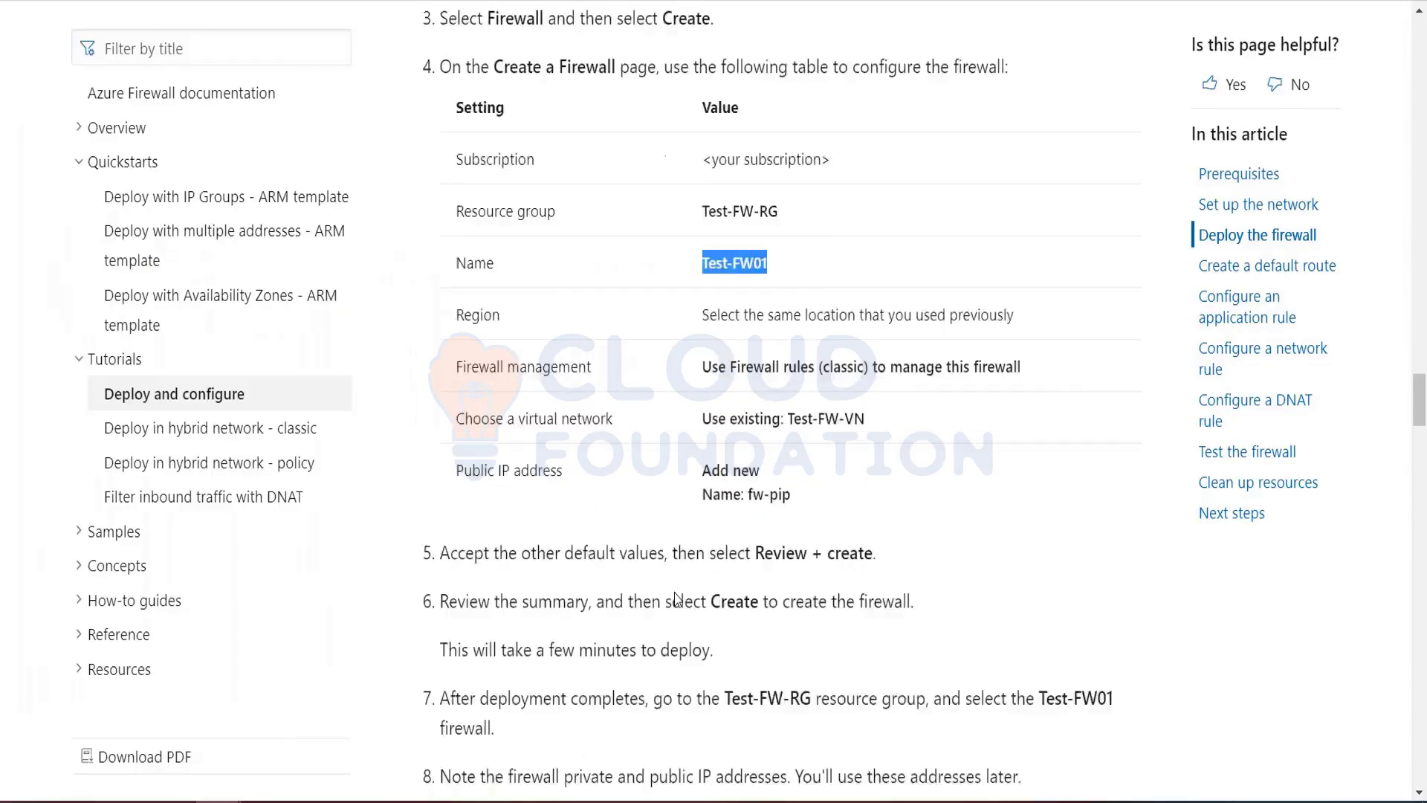
{"action": "key", "text": "alt+Tab"}
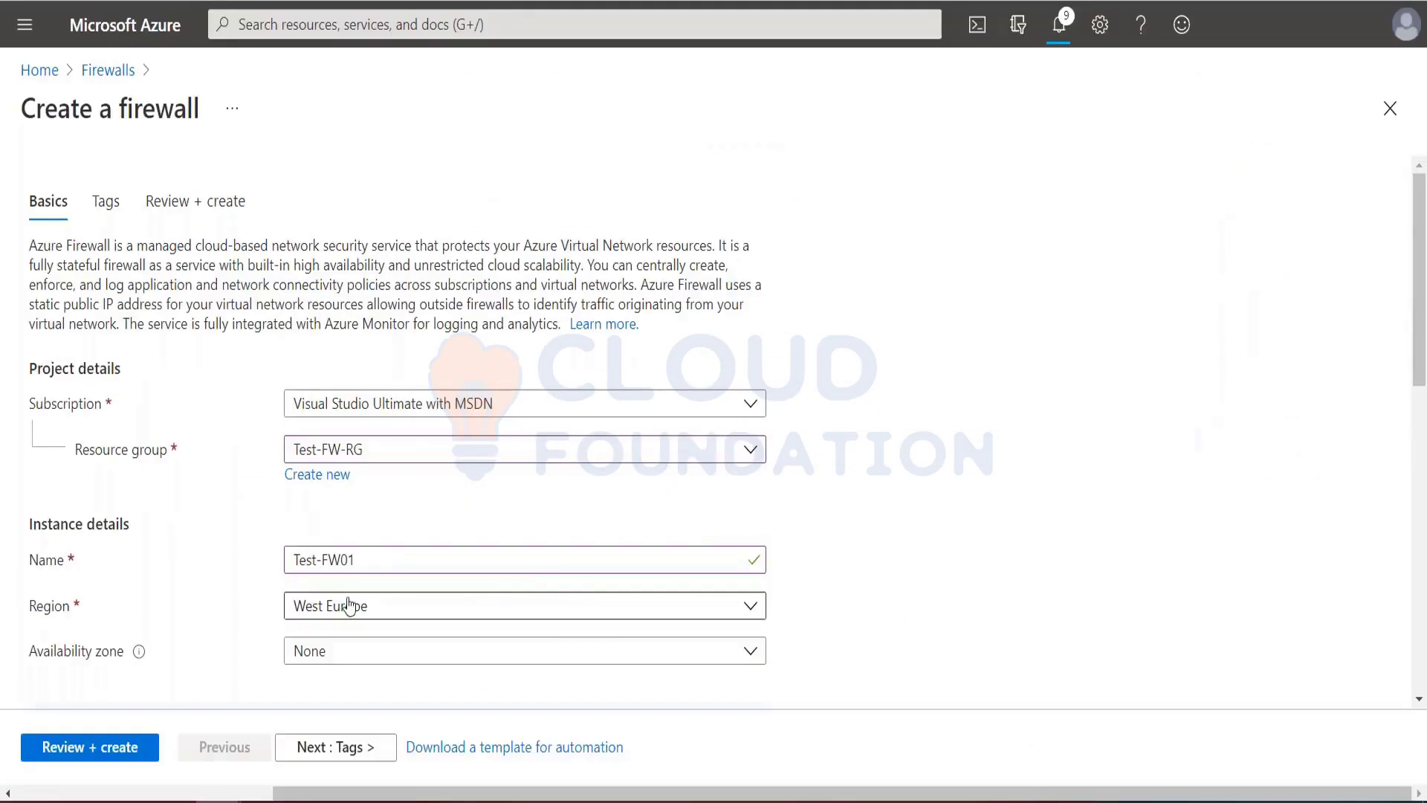
{"action": "left_click", "coordinate": [350, 607]}
{"action": "type", "text": "so"}
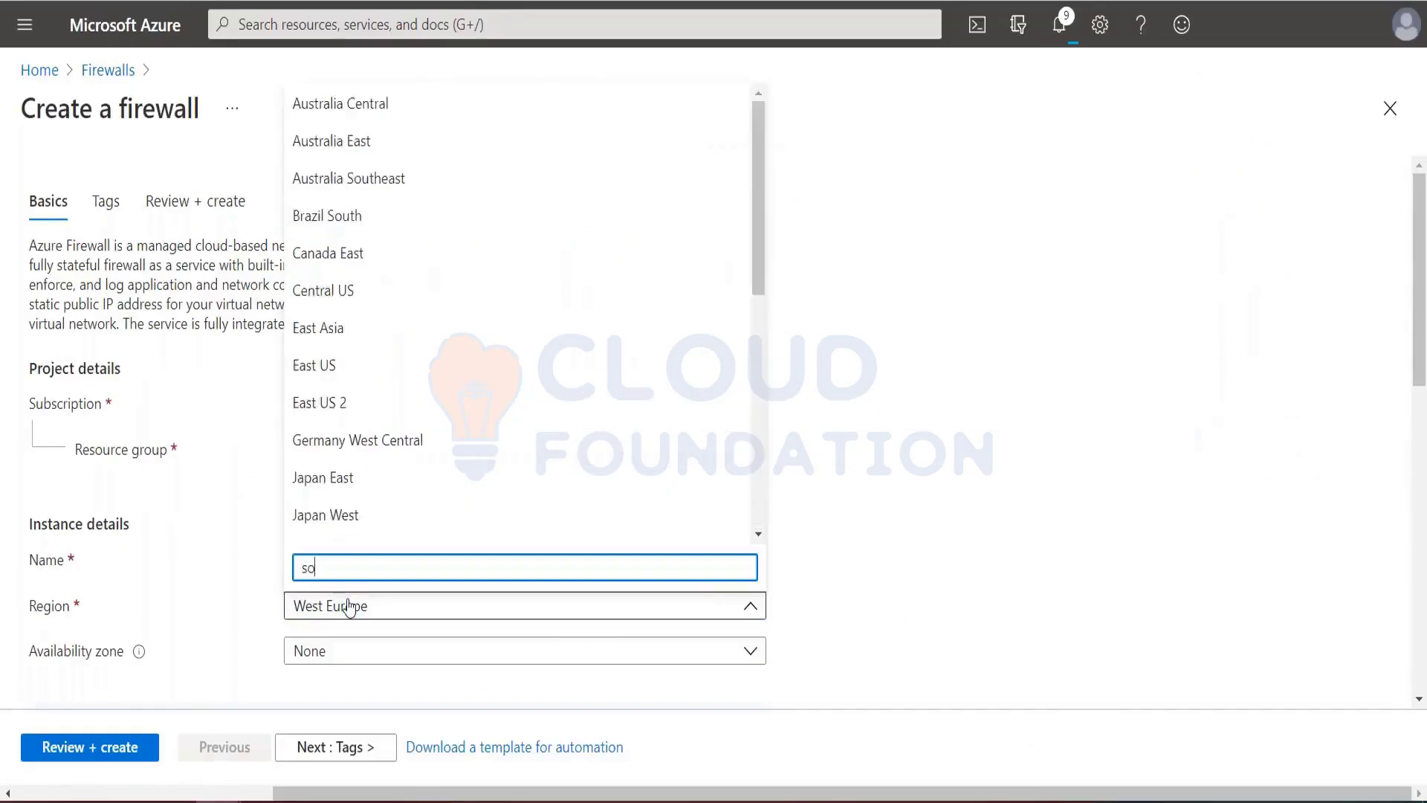
{"action": "type", "text": "uth"}
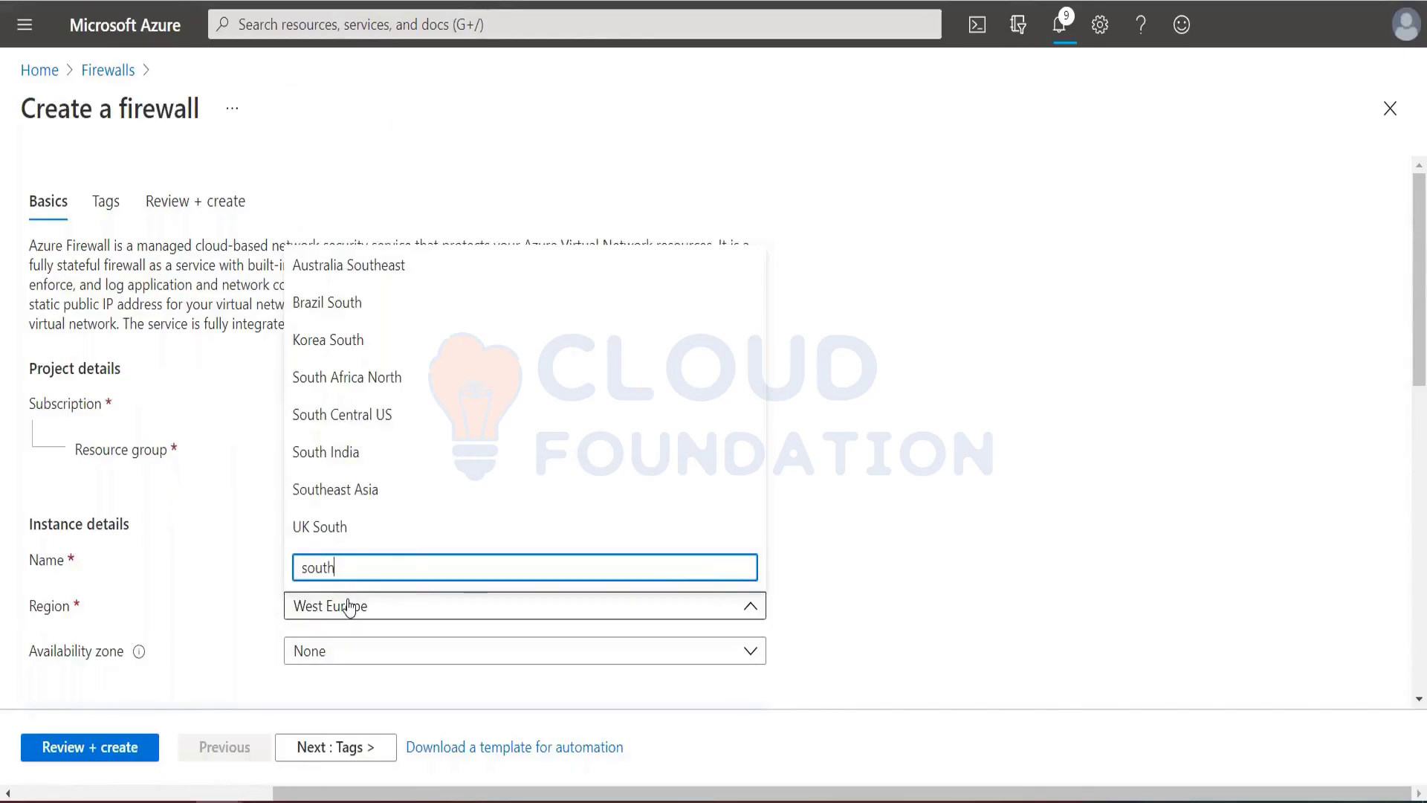
{"action": "type", "text": "east"}
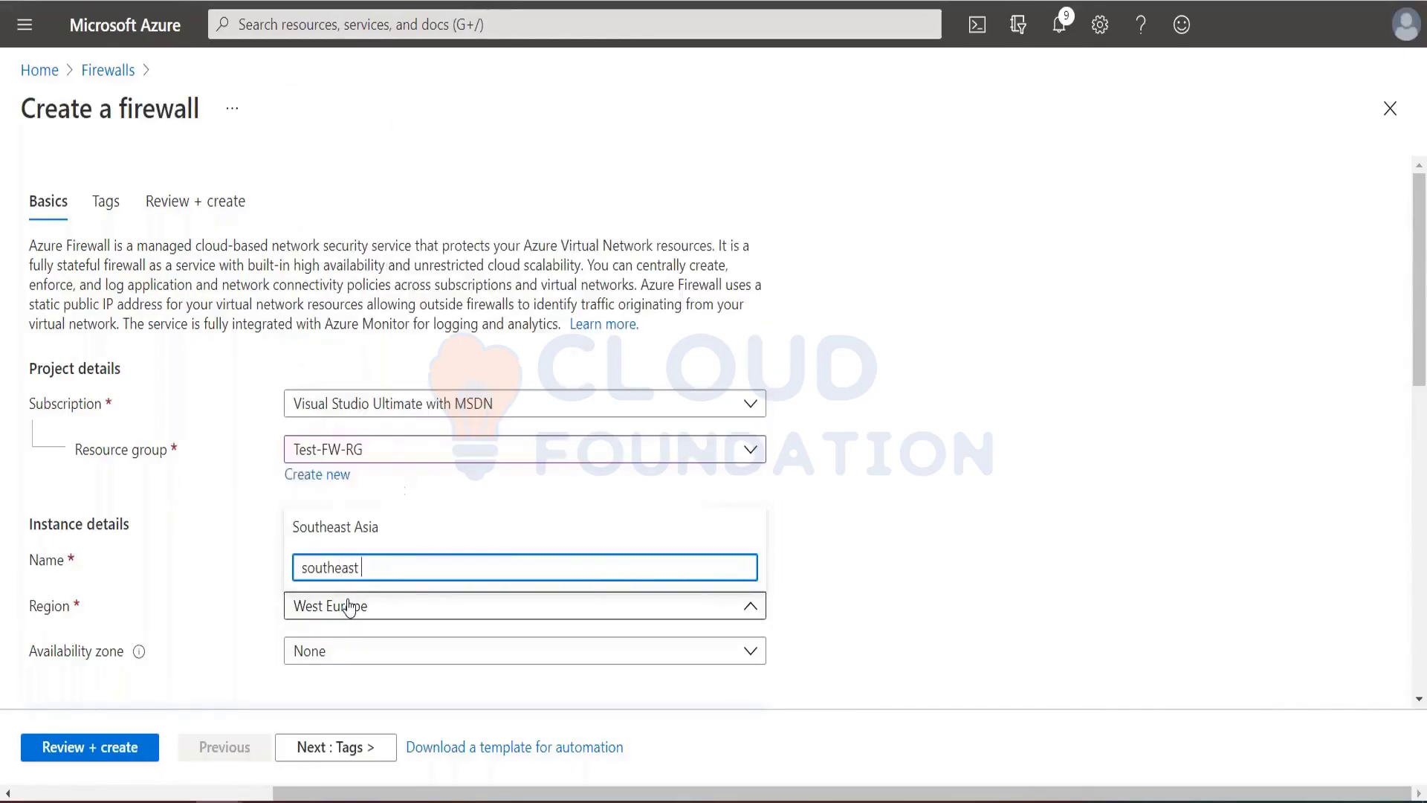
{"action": "left_click", "coordinate": [328, 528]}
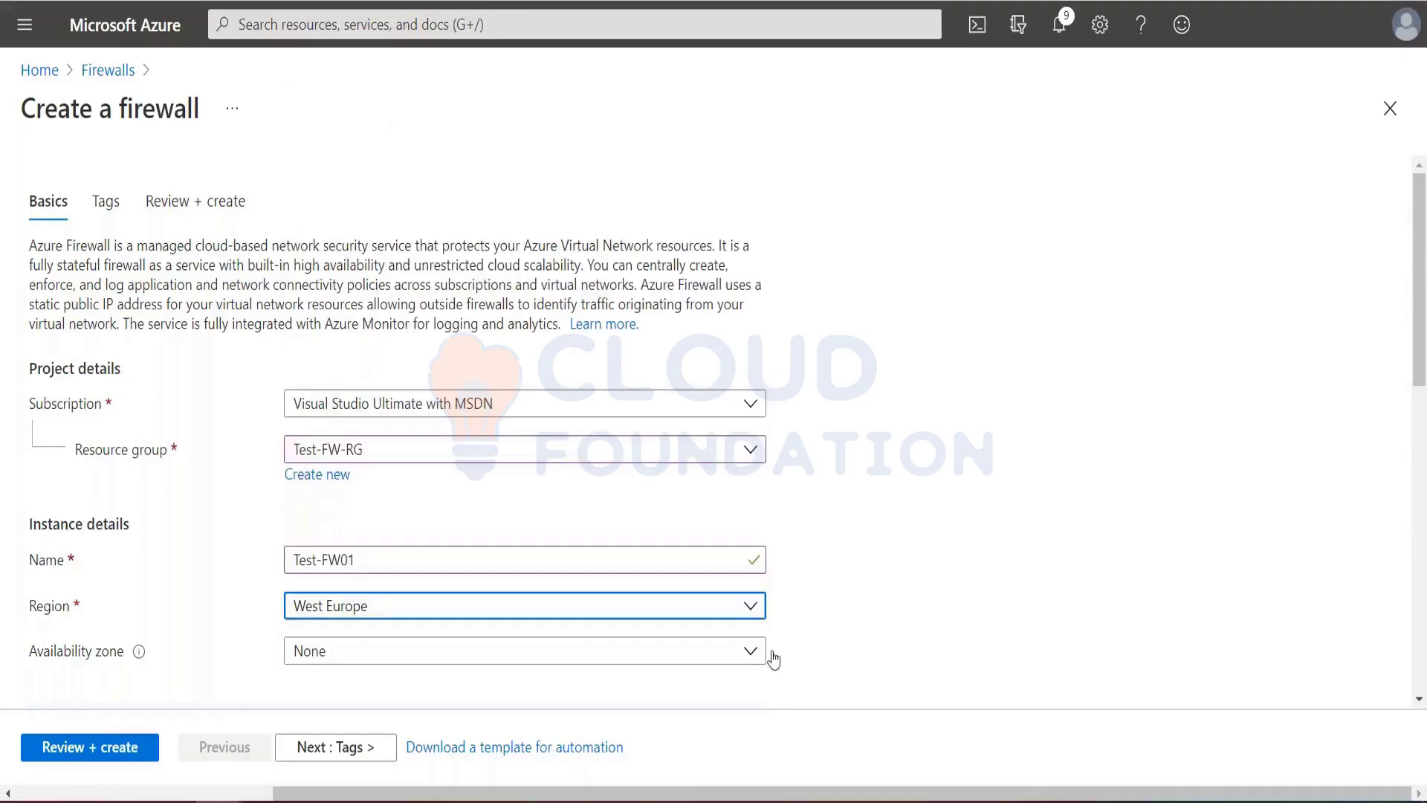
Set the firewall's availability zones to Zone 1, Zone 2 and Zone 3.
{"action": "scroll", "coordinate": [814, 623], "scroll_direction": "down", "scroll_amount": 3}
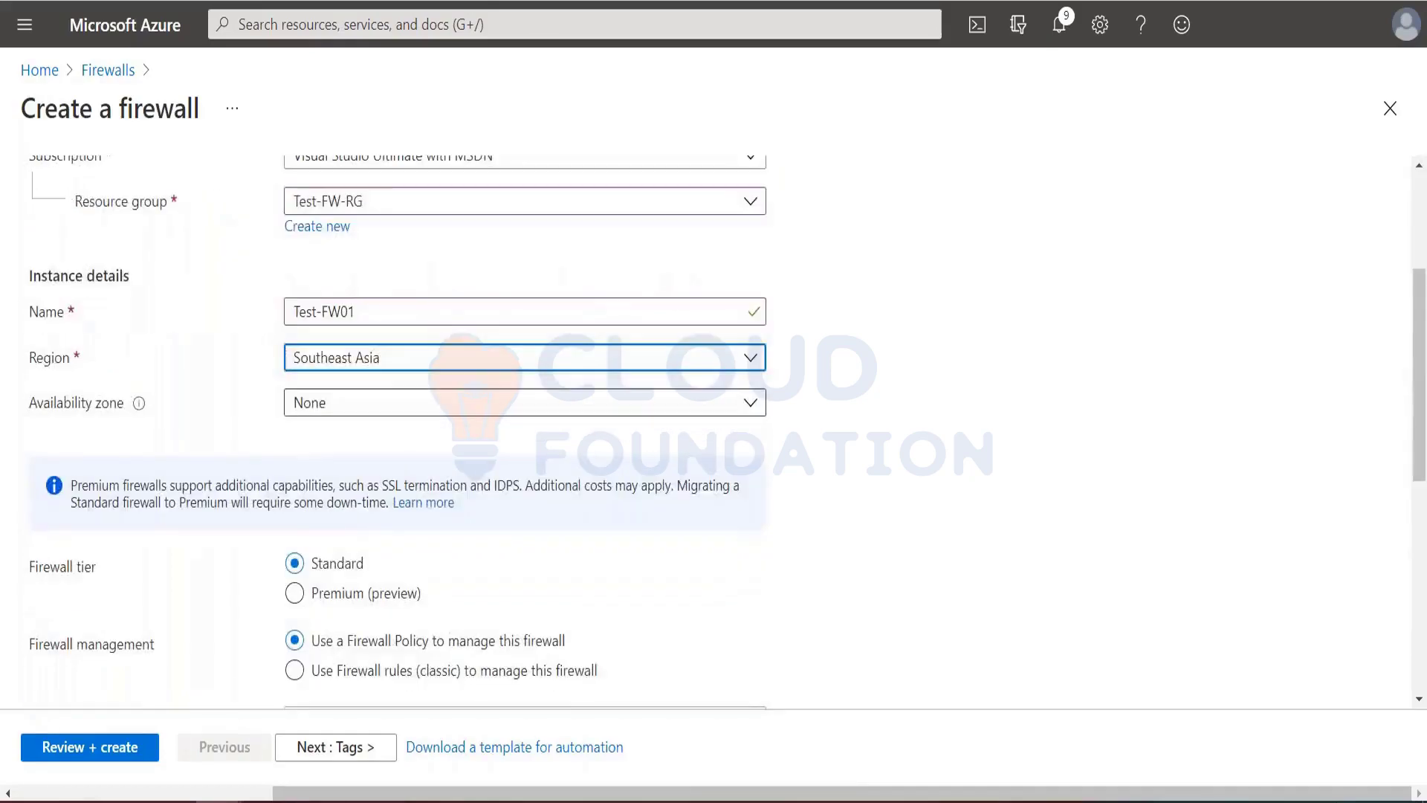
{"action": "left_click", "coordinate": [446, 416]}
{"action": "left_click", "coordinate": [305, 439]}
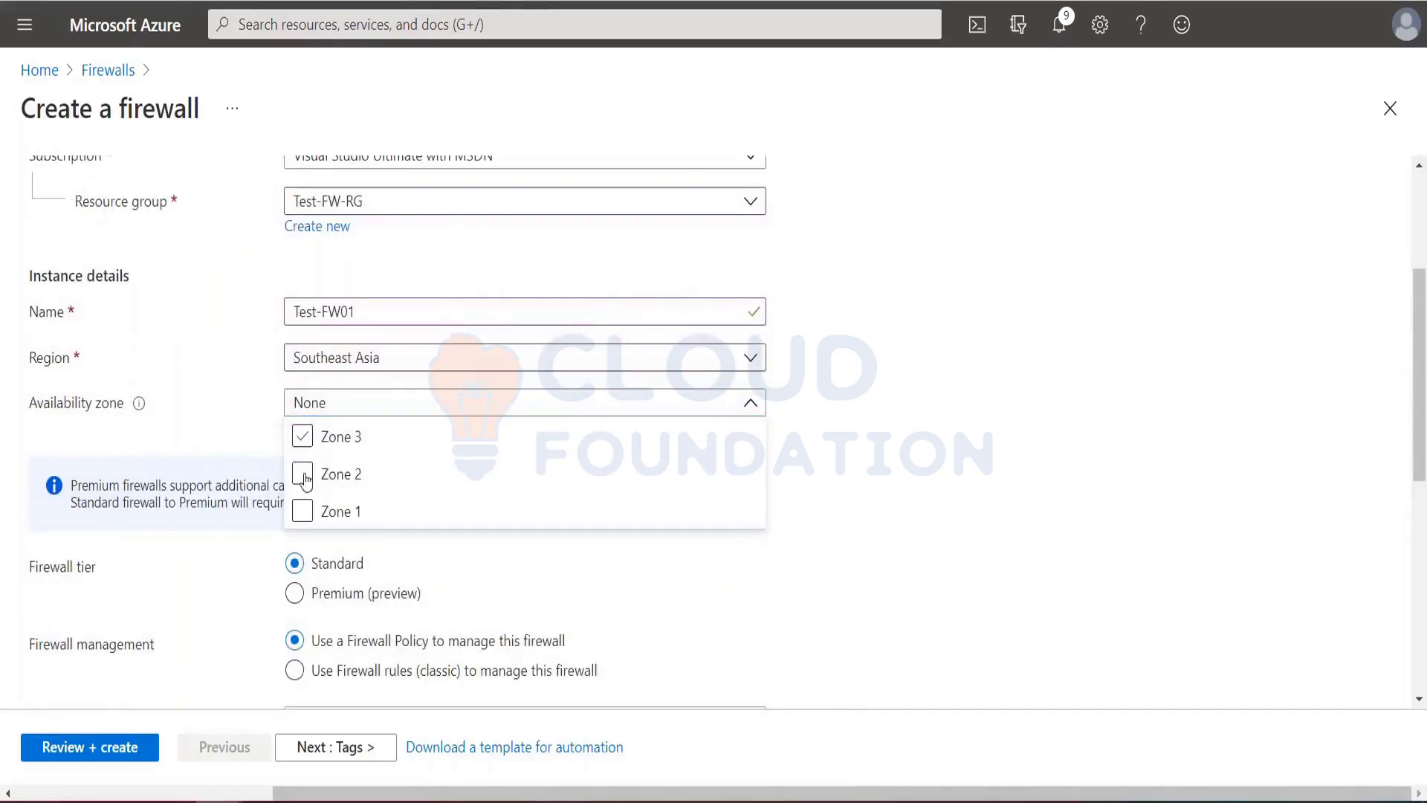
{"action": "left_click", "coordinate": [304, 476]}
{"action": "left_click", "coordinate": [303, 512]}
{"action": "left_click", "coordinate": [987, 510]}
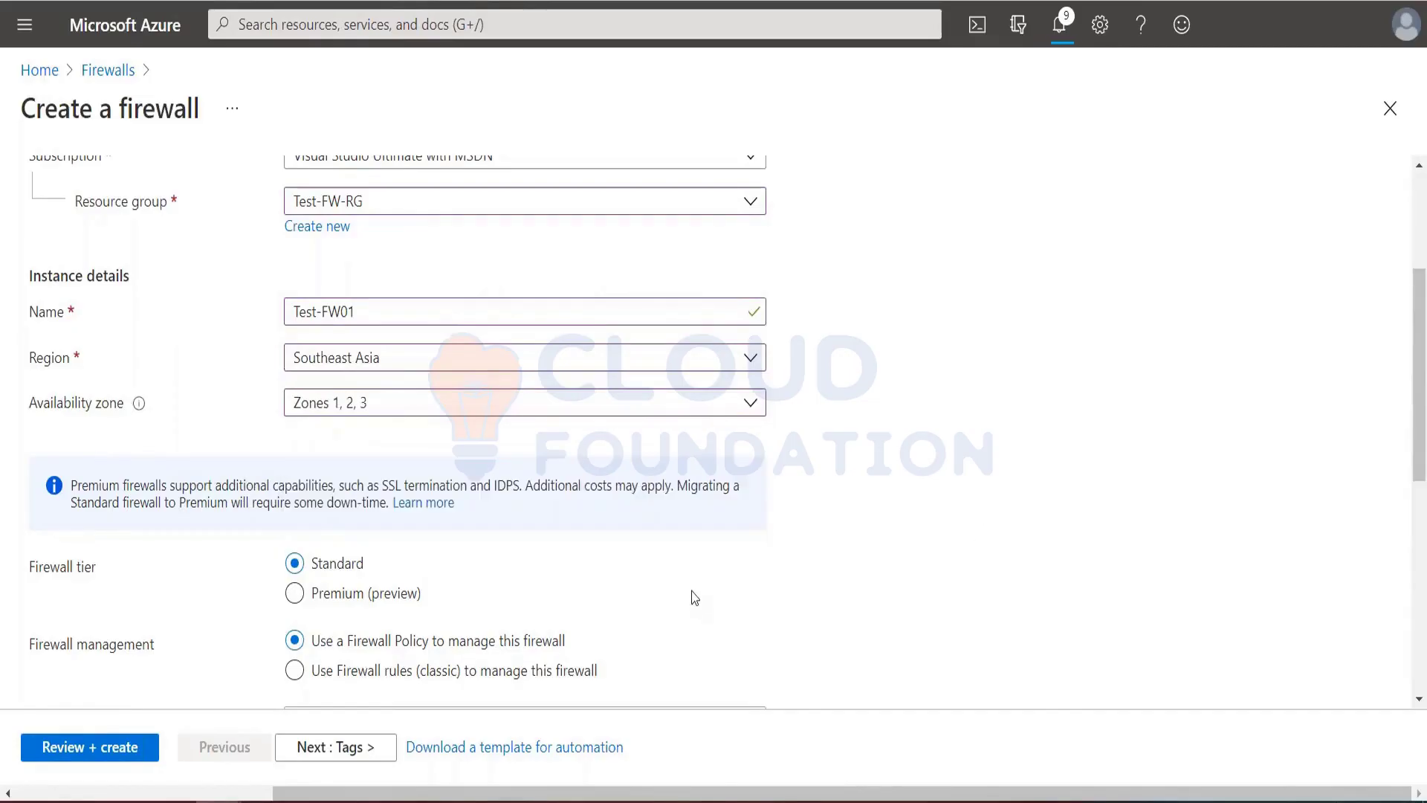
Following the tutorial, manage the firewall with Firewall rules (classic) and use the existing virtual network Test-FW-VN.
{"action": "key", "text": "alt+Tab"}
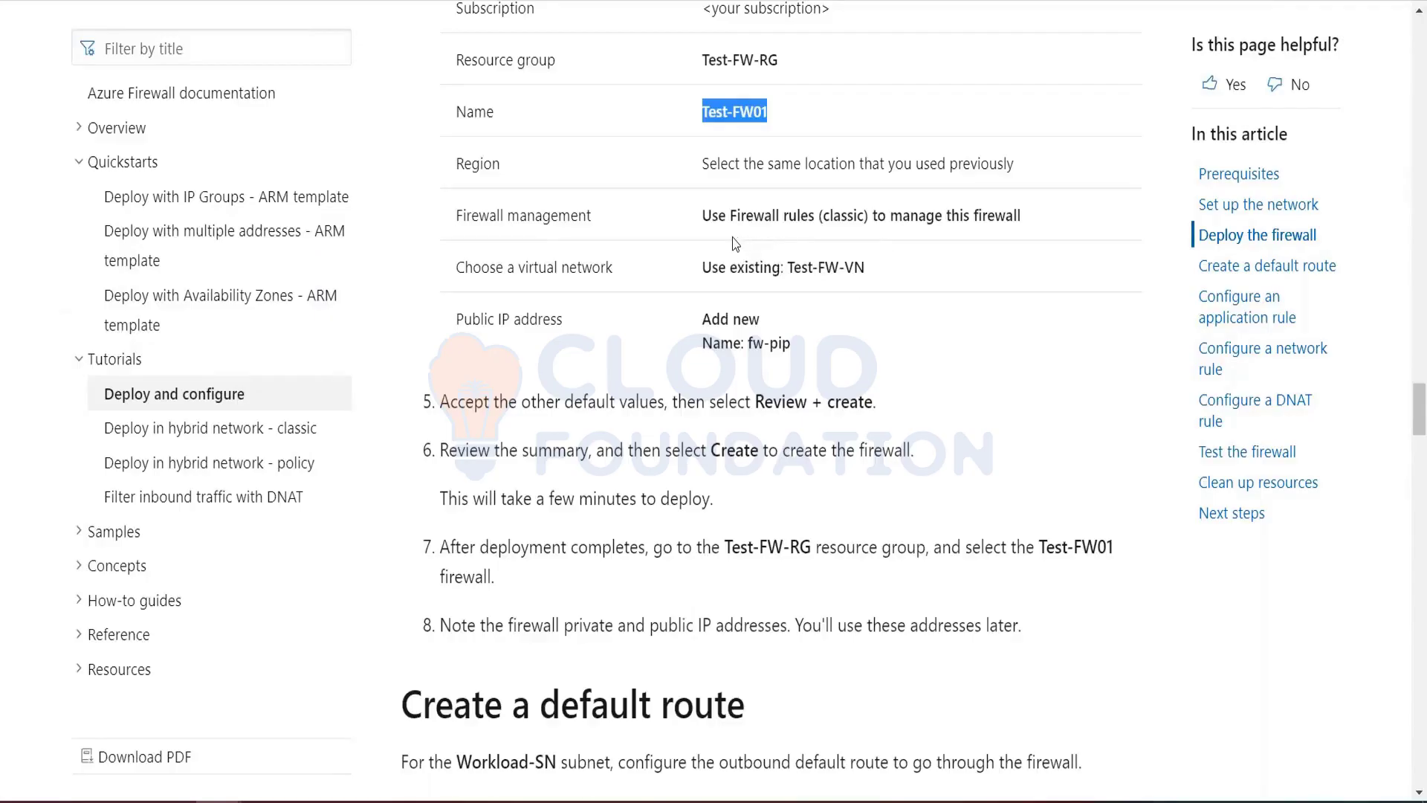
{"action": "key", "text": "alt+Tab"}
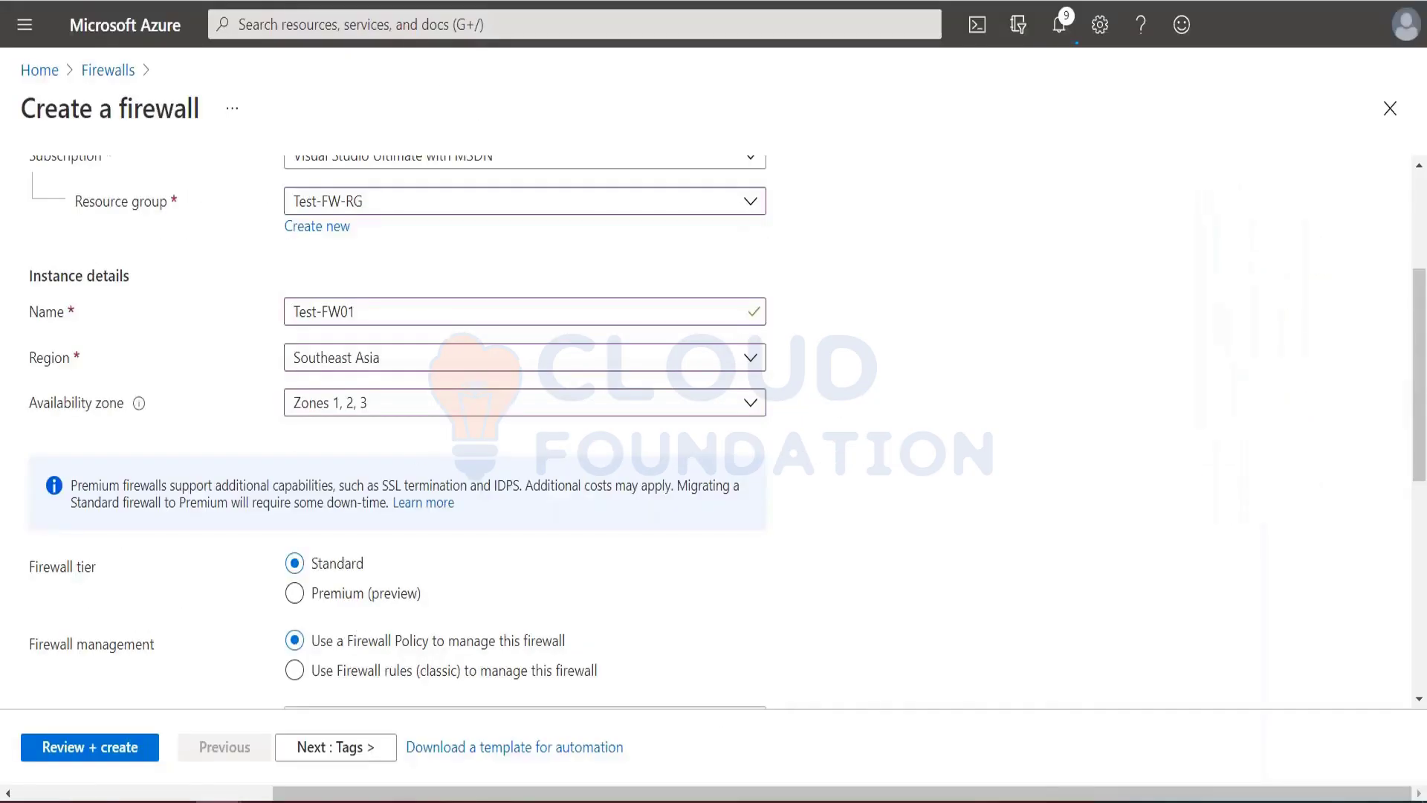
{"action": "scroll", "coordinate": [328, 629], "scroll_direction": "down", "scroll_amount": 2}
{"action": "left_click", "coordinate": [366, 503]}
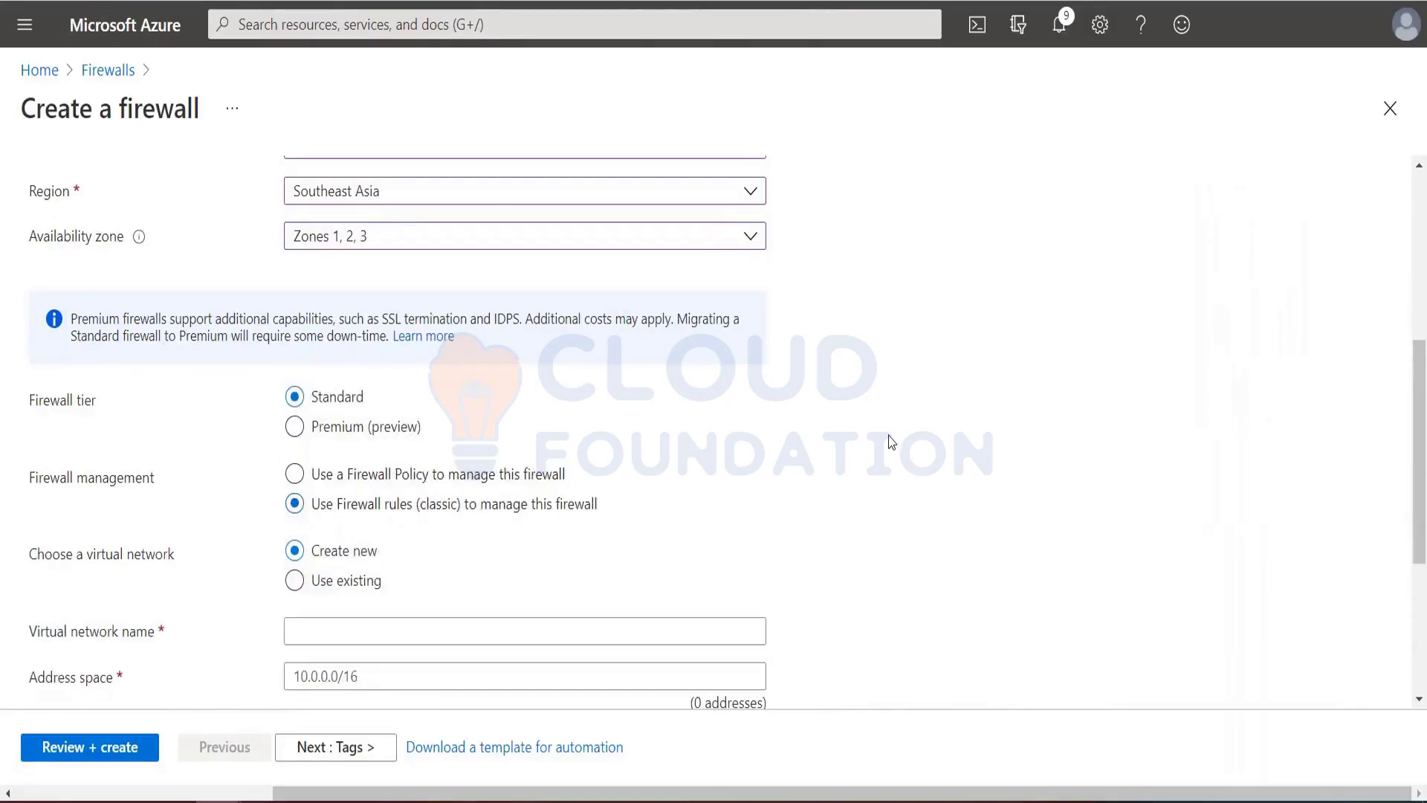
{"action": "scroll", "coordinate": [463, 557], "scroll_direction": "down", "scroll_amount": 1}
{"action": "left_click", "coordinate": [320, 499]}
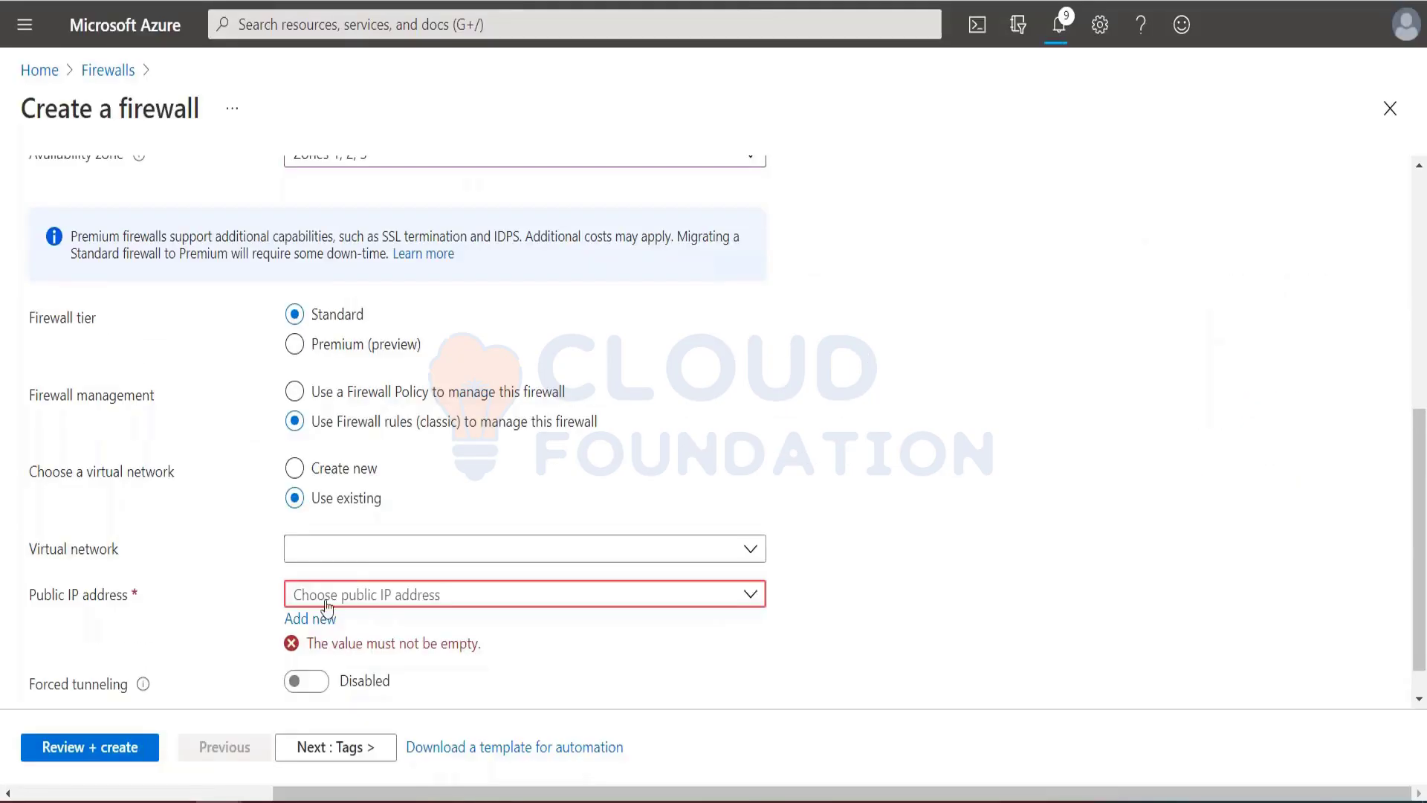
{"action": "left_click", "coordinate": [357, 557]}
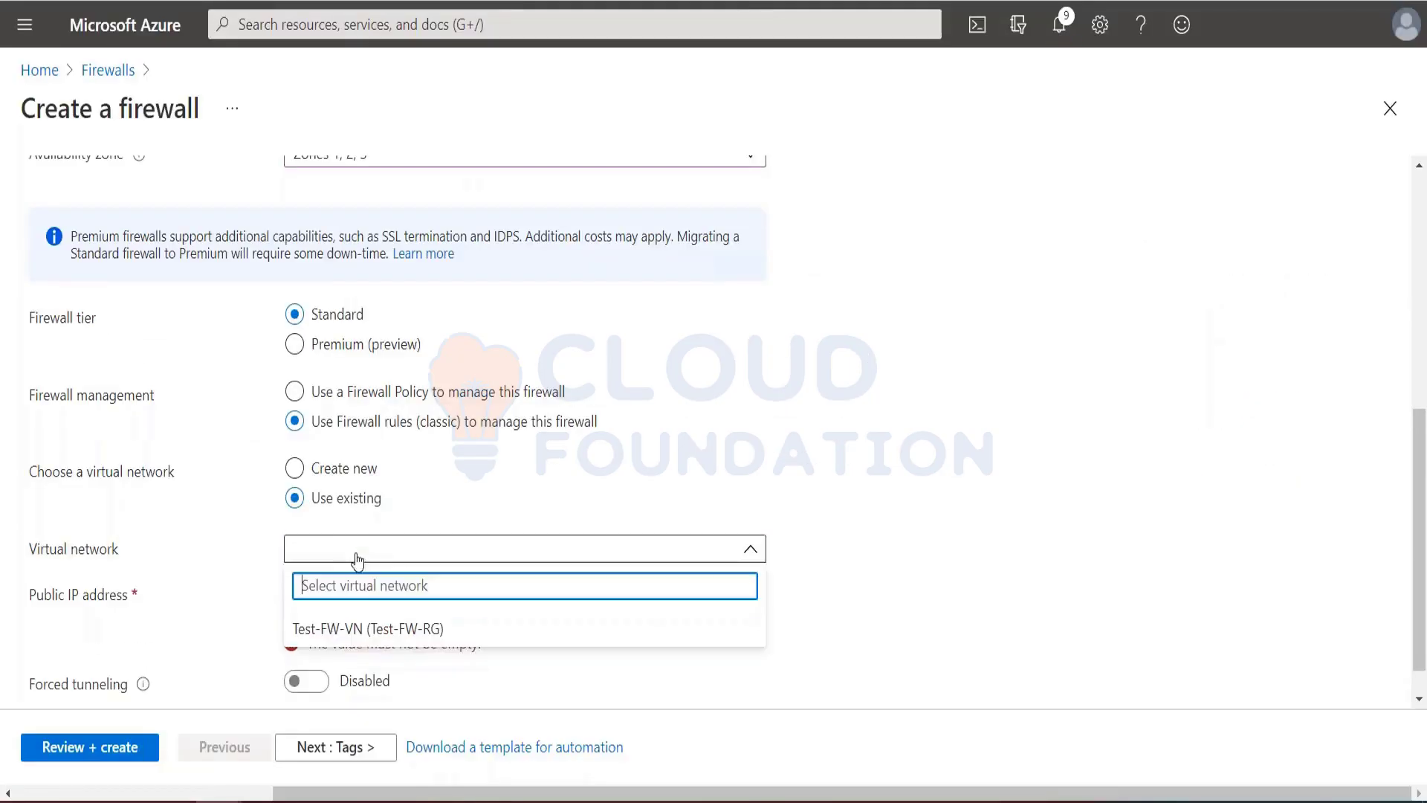
{"action": "left_click", "coordinate": [336, 628]}
Add a new public IP address for the firewall named fw-pip, copying the name from the tutorial.
{"action": "left_click", "coordinate": [369, 597]}
{"action": "left_click", "coordinate": [890, 545]}
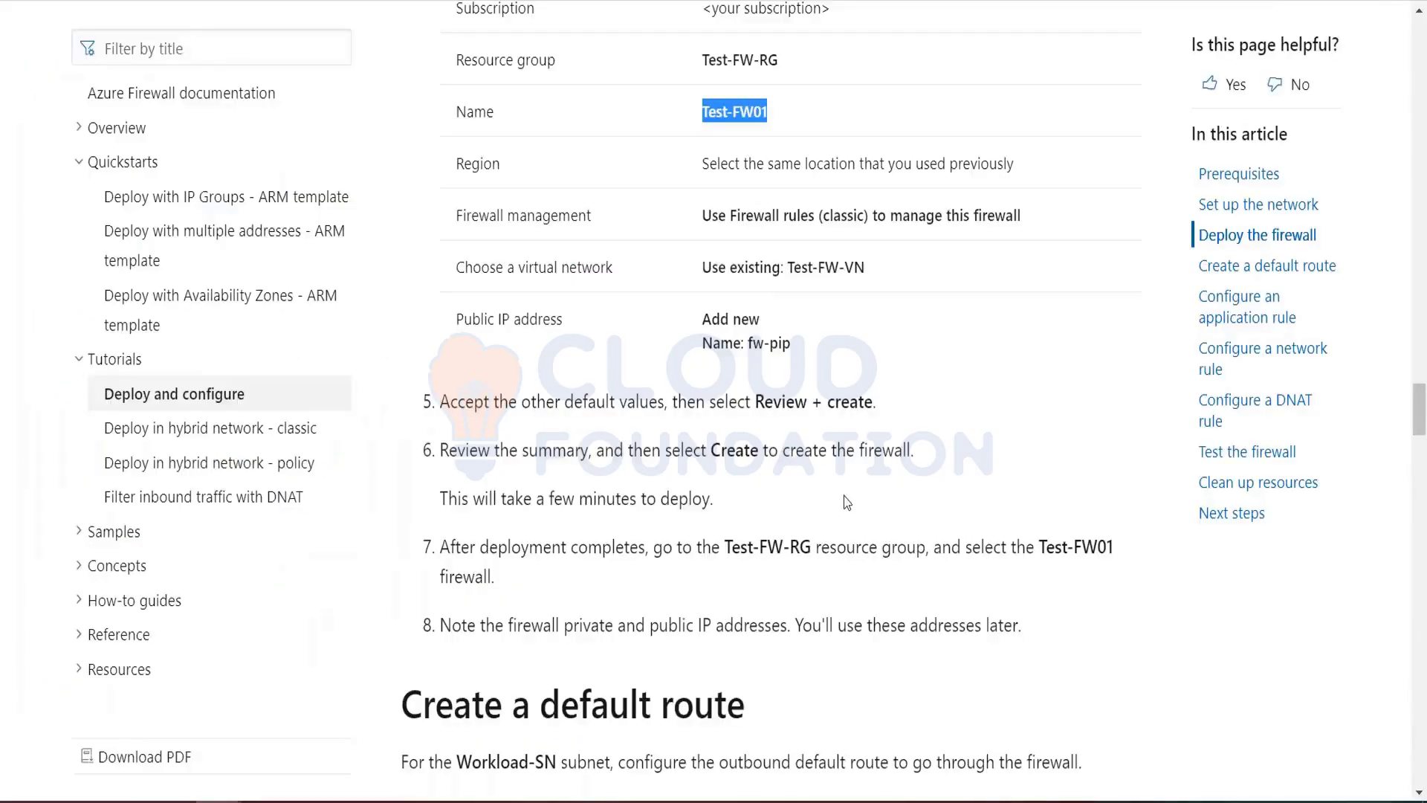
{"action": "scroll", "coordinate": [848, 502], "scroll_direction": "down", "scroll_amount": 3}
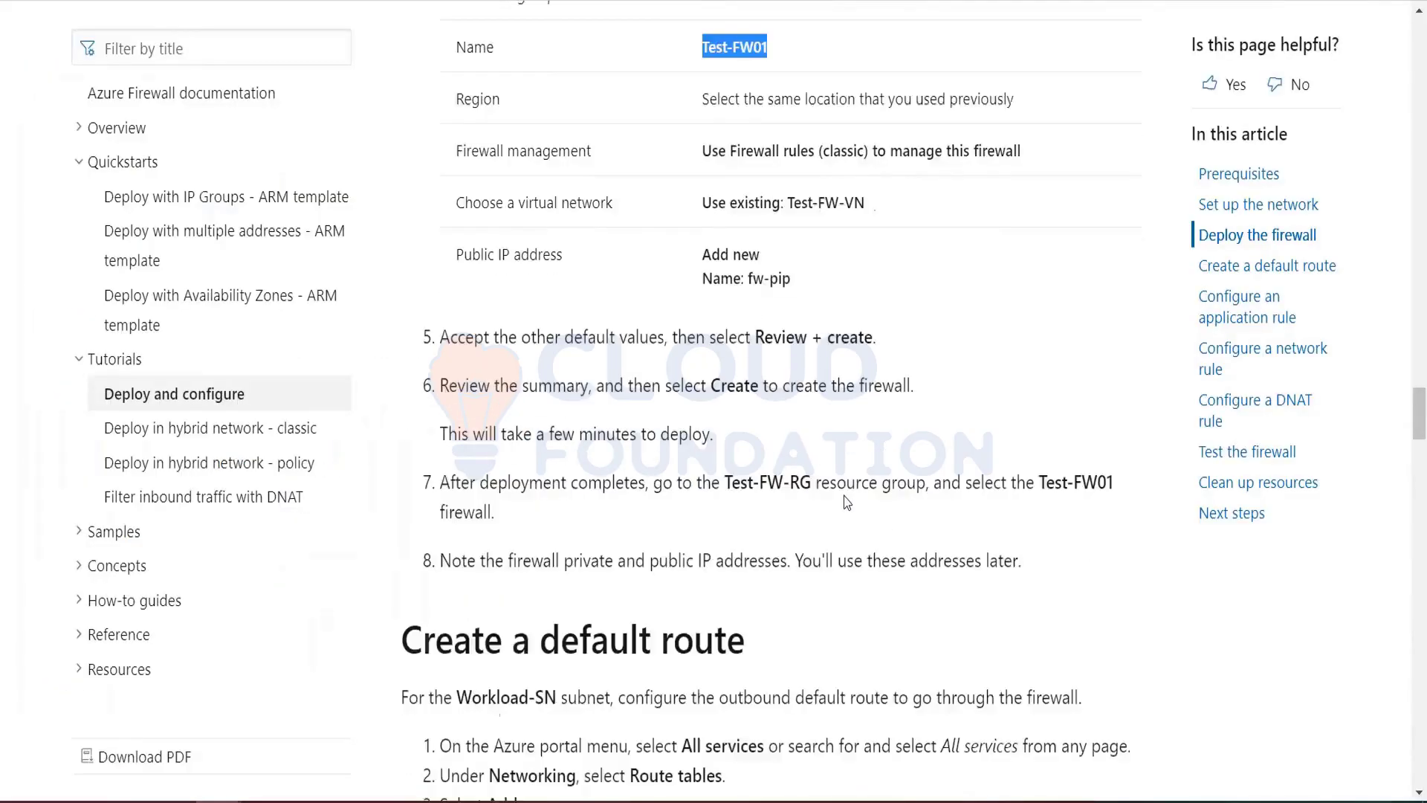
{"action": "left_click_drag", "start_coordinate": [747, 103], "coordinate": [791, 104]}
{"action": "key", "text": "ctrl+c"}
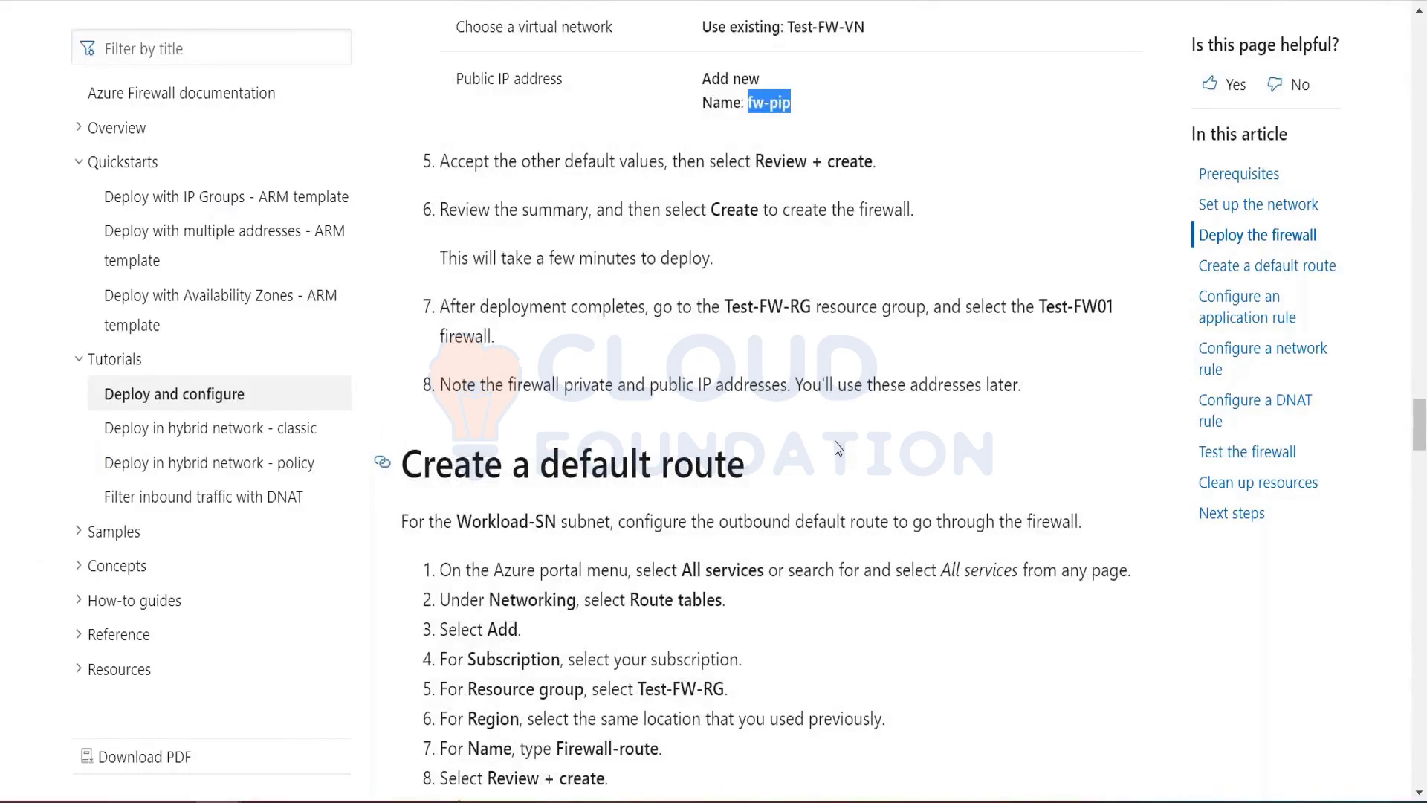
{"action": "key", "text": "alt+Tab"}
{"action": "left_click", "coordinate": [308, 619]}
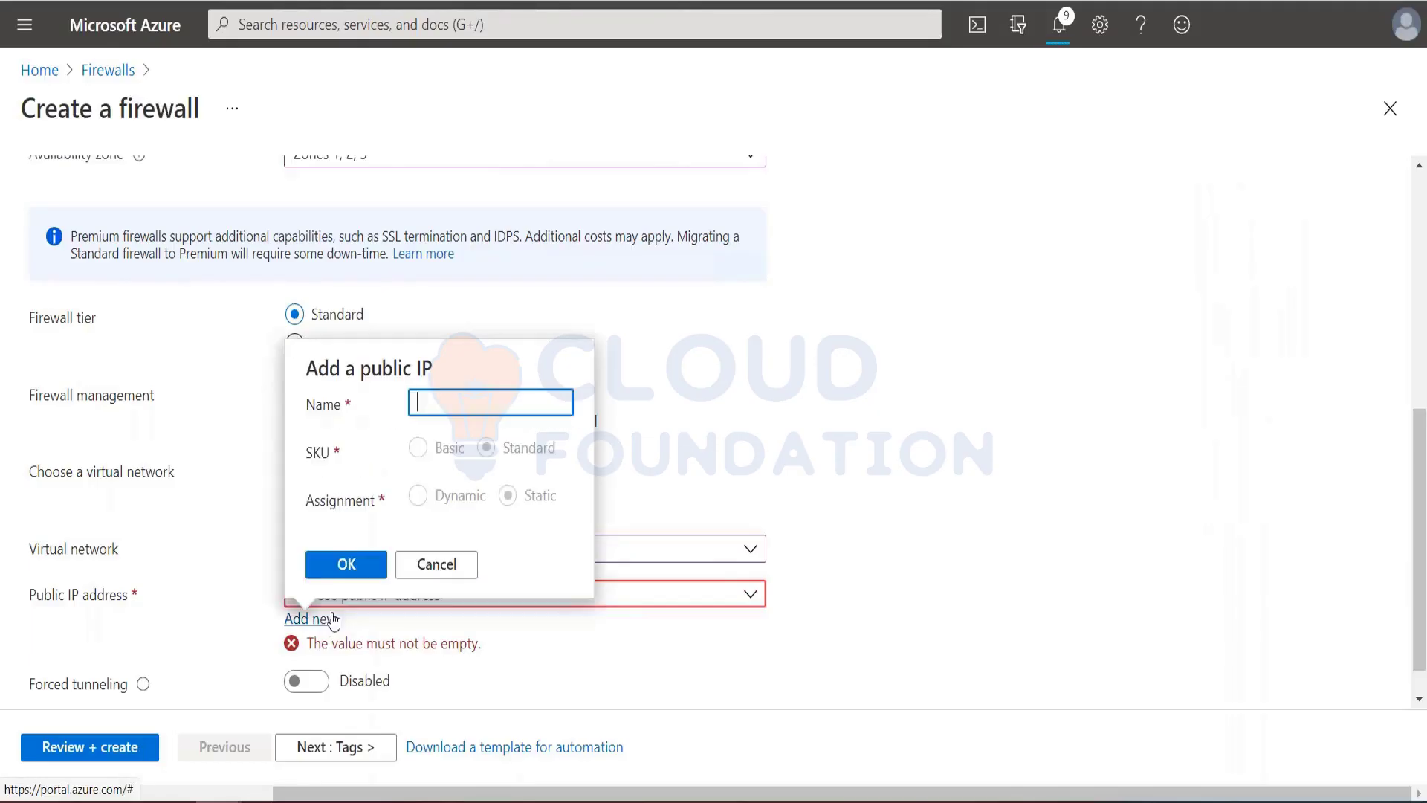
{"action": "key", "text": "ctrl+v"}
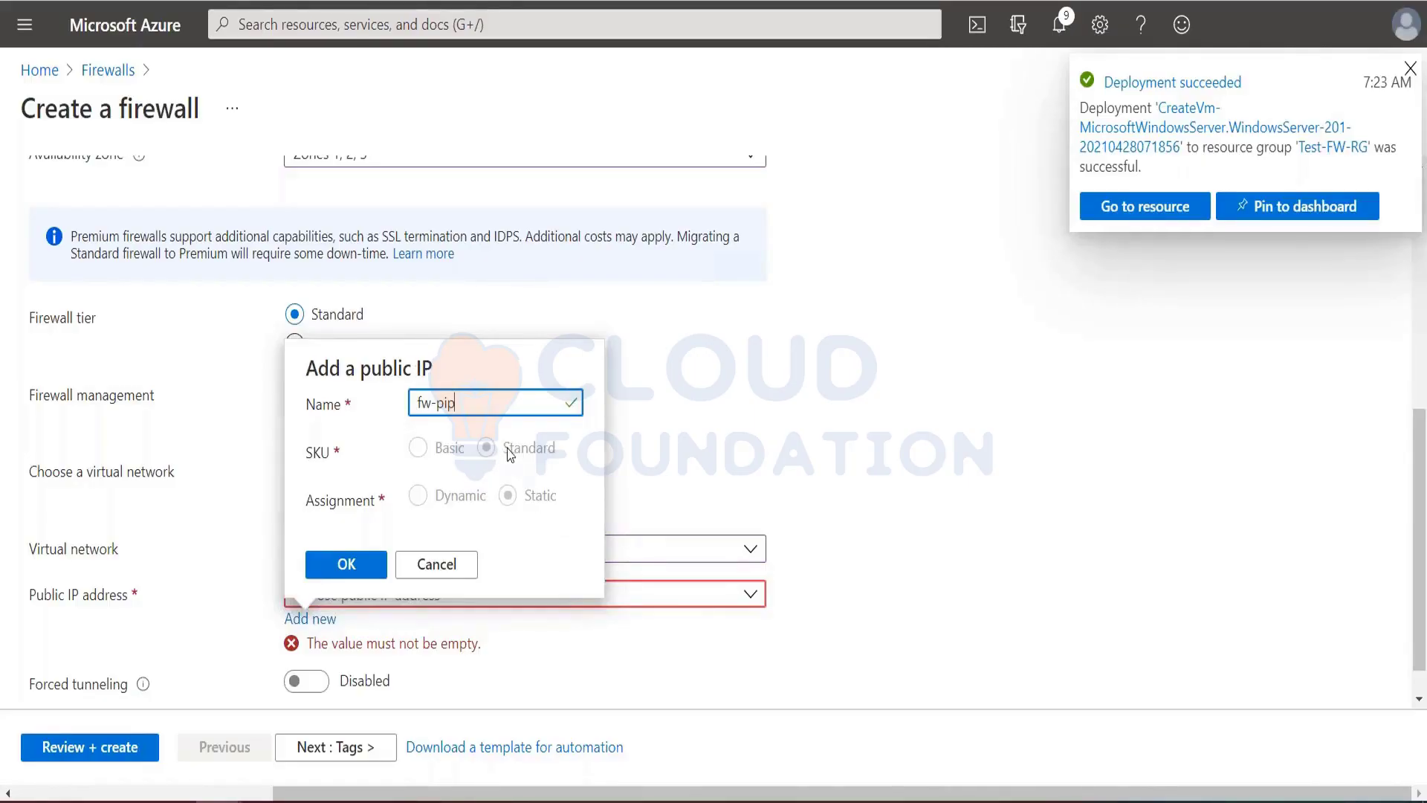
{"action": "left_click", "coordinate": [359, 571]}
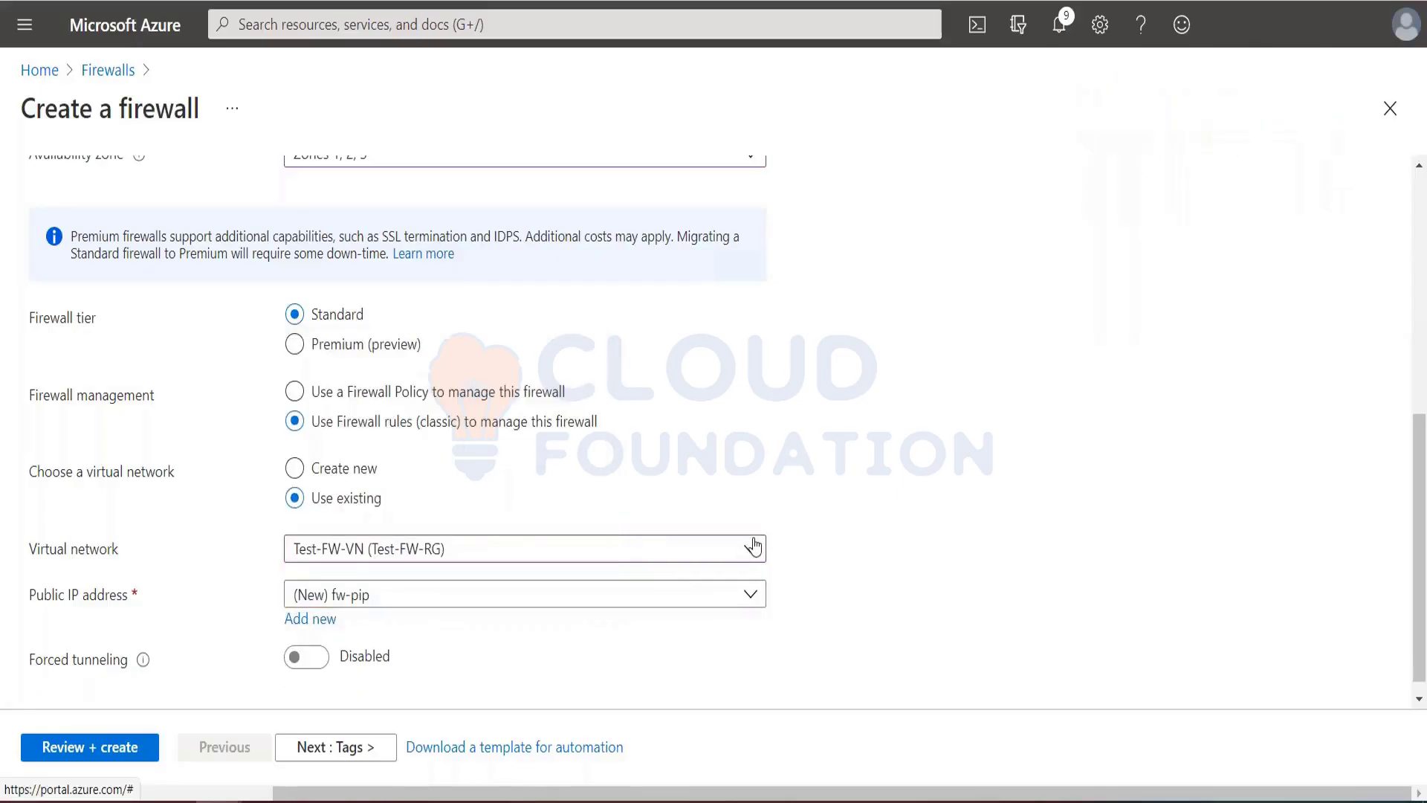
Check the tutorial's remaining deployment instructions, then validate the configuration and create the firewall.
{"action": "scroll", "coordinate": [753, 546], "scroll_direction": "down", "scroll_amount": 1}
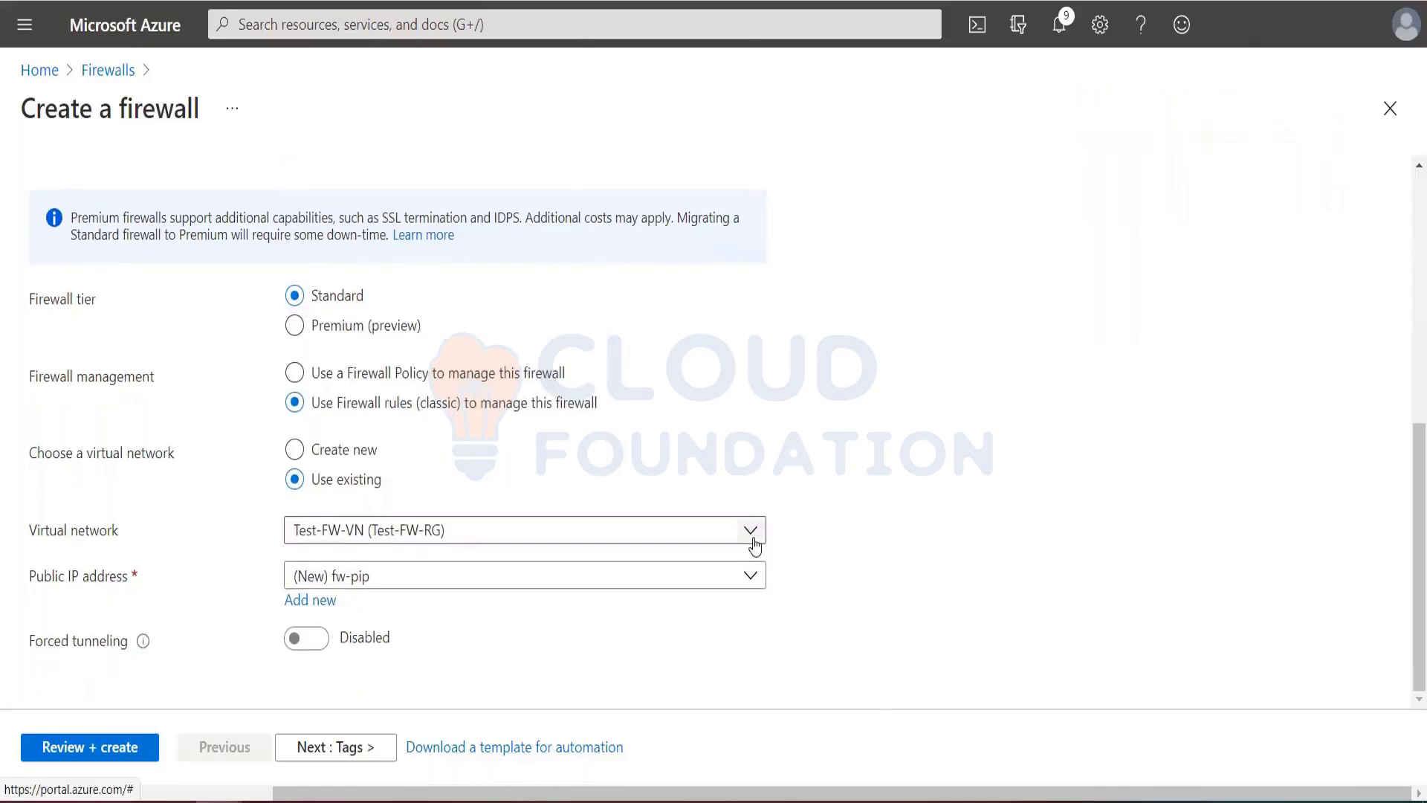
{"action": "key", "text": "alt+Tab"}
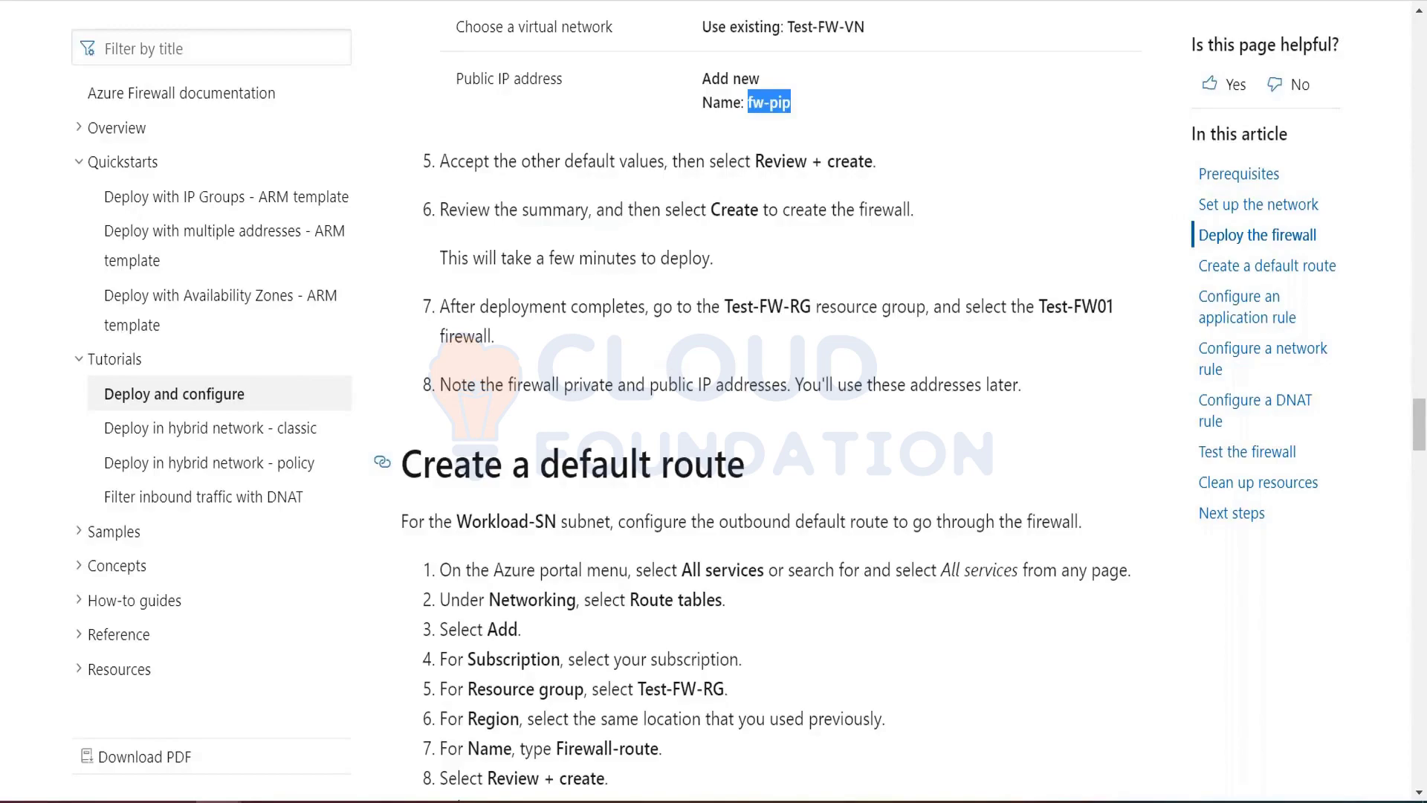
{"action": "key", "text": "alt+Tab"}
{"action": "left_click", "coordinate": [58, 757]}
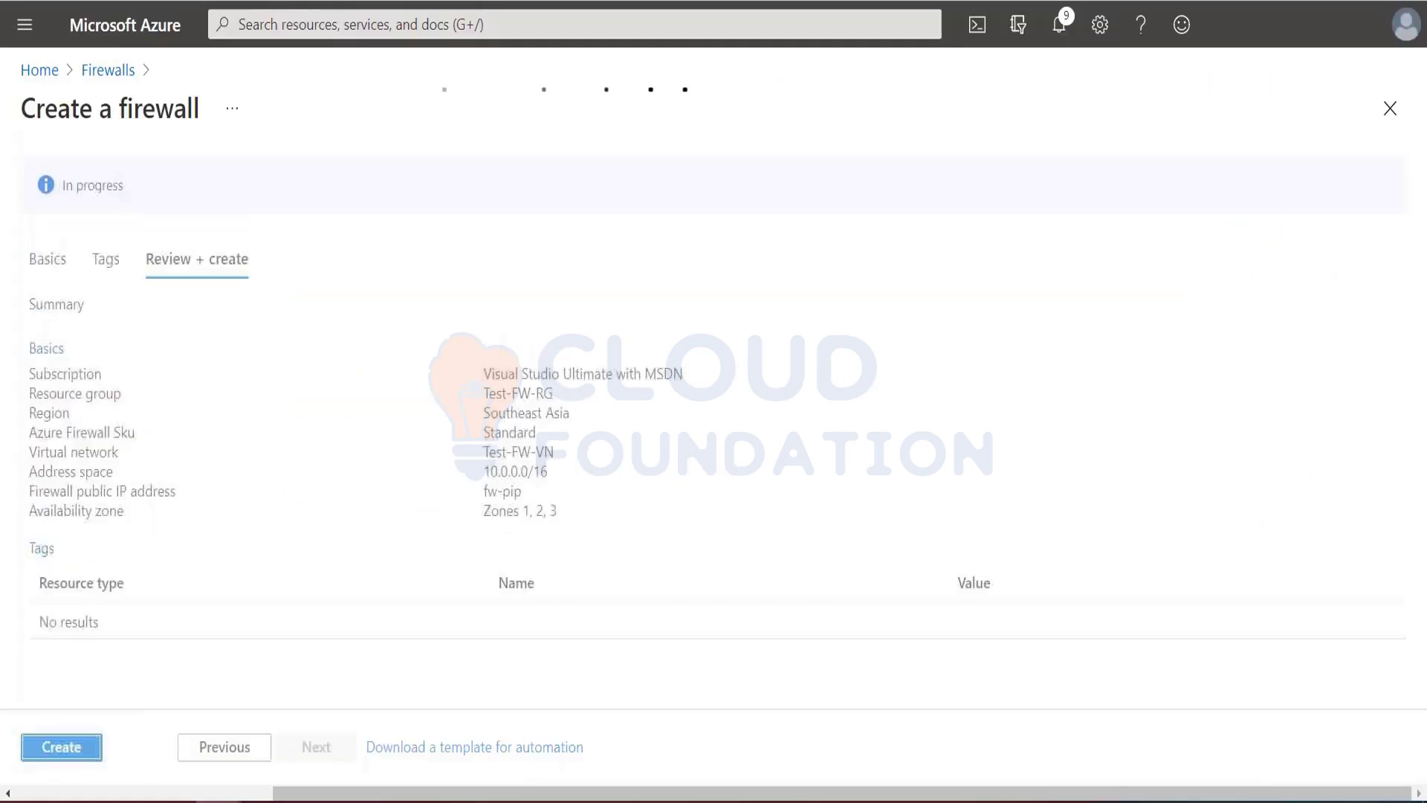
{"action": "left_click", "coordinate": [59, 748]}
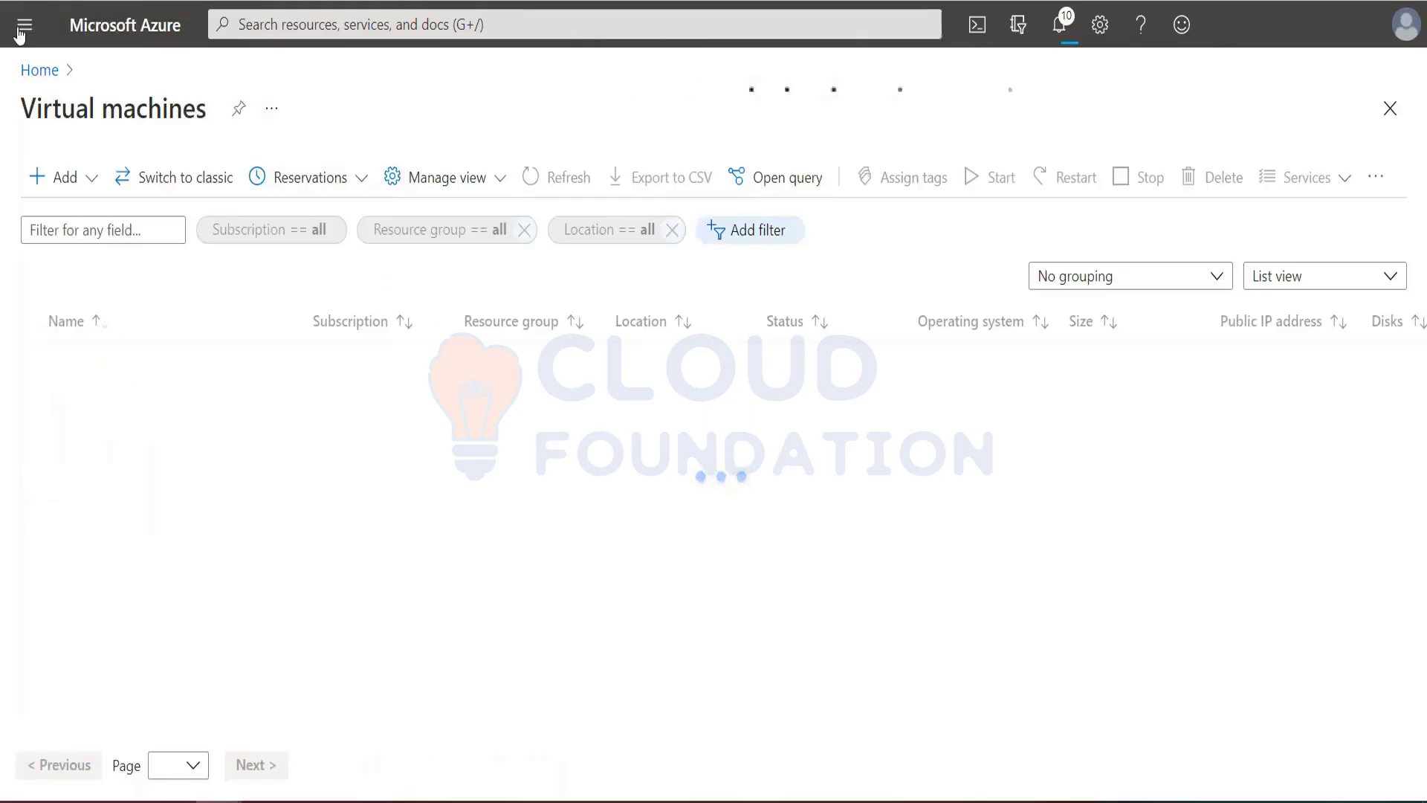
Open the Srv-Work virtual machine from its deployment notification and inspect its overview and networking settings.
{"action": "left_click", "coordinate": [1059, 25]}
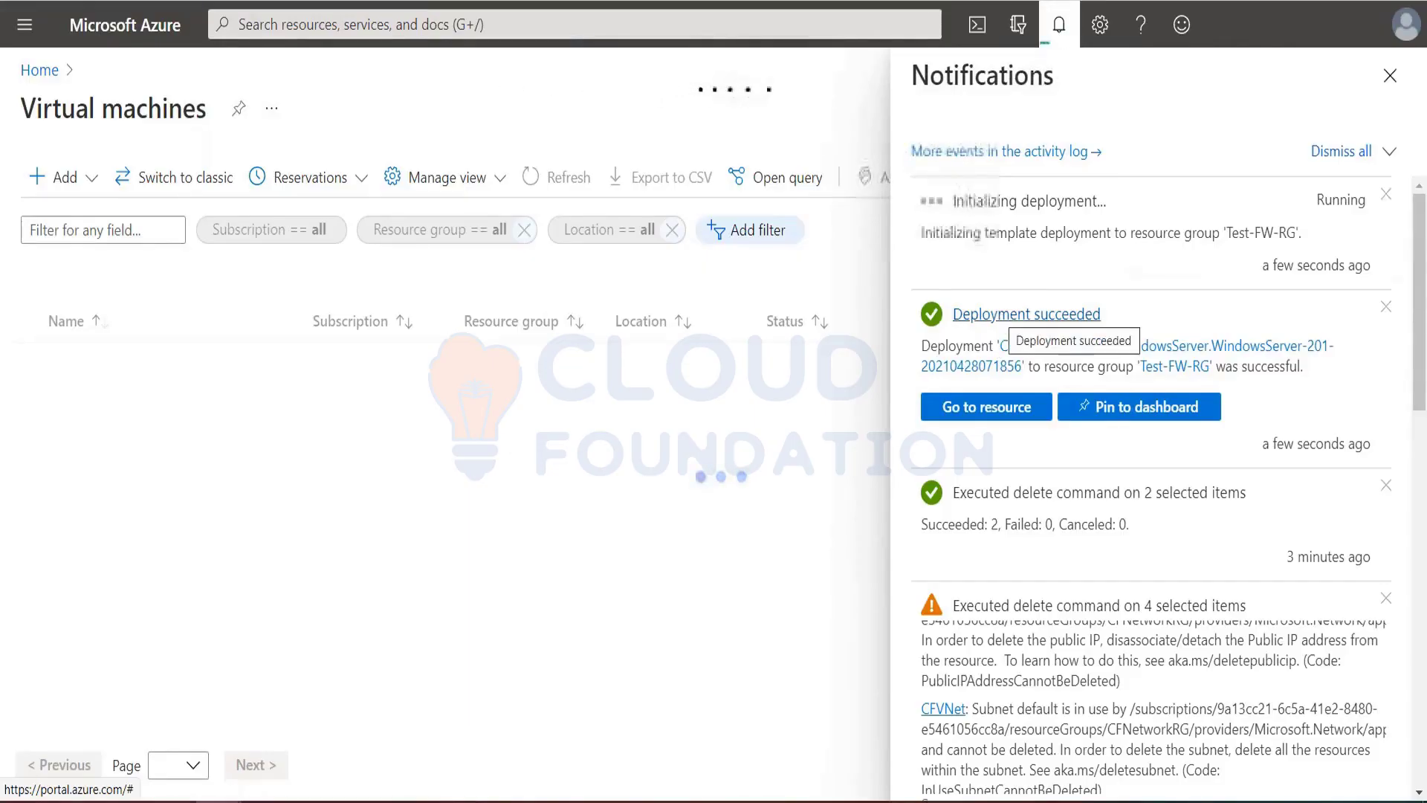
{"action": "left_click", "coordinate": [980, 408]}
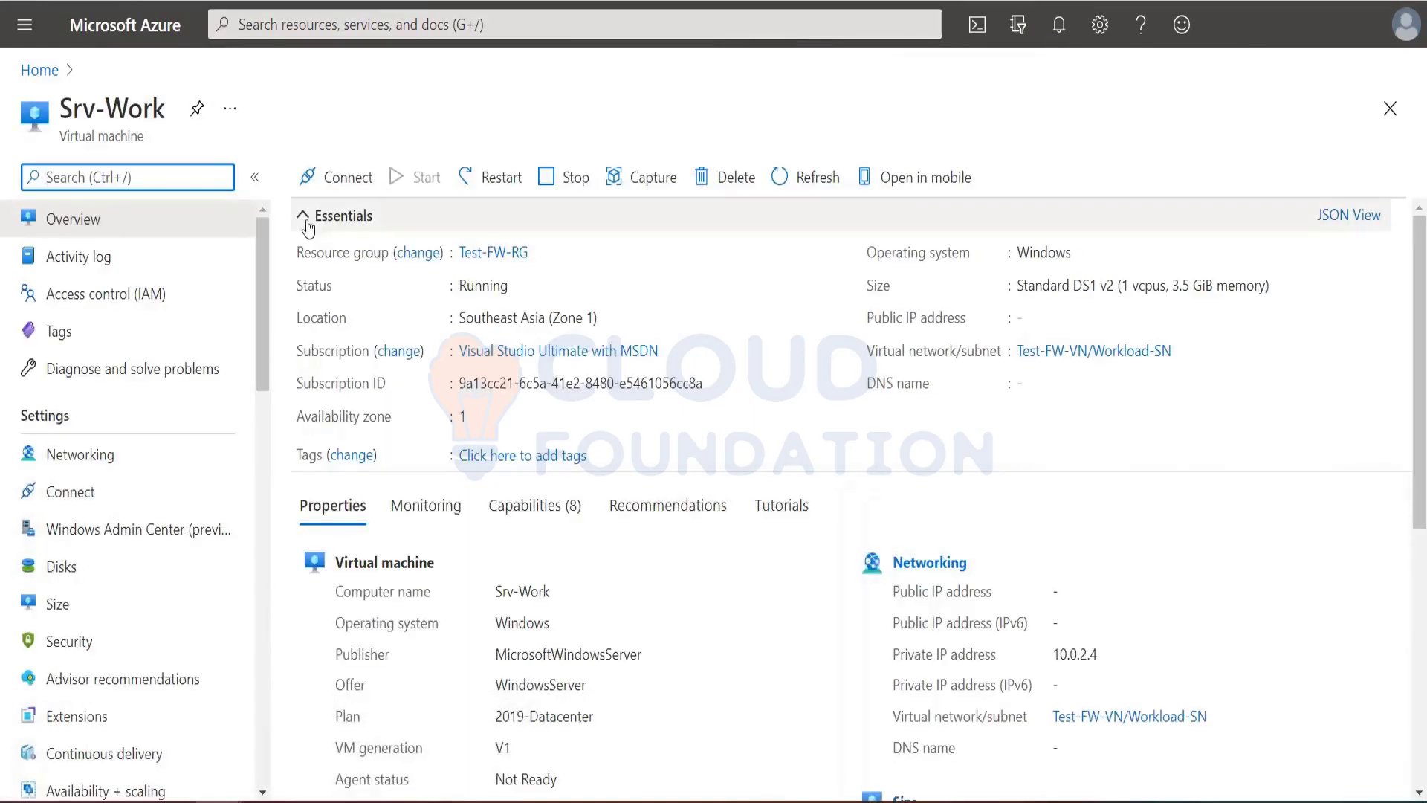
{"action": "left_click", "coordinate": [302, 215]}
{"action": "left_click", "coordinate": [64, 466]}
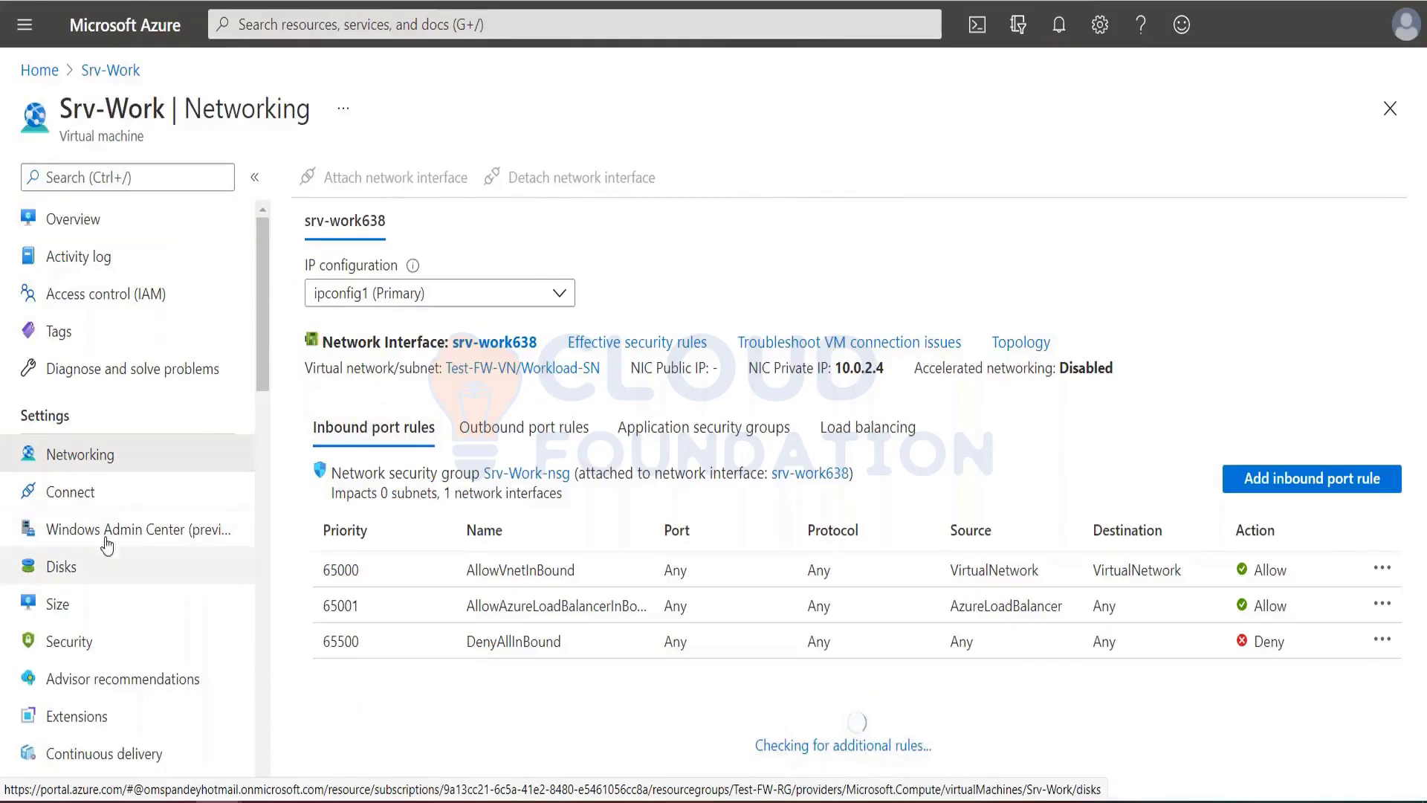
{"action": "left_click", "coordinate": [64, 223]}
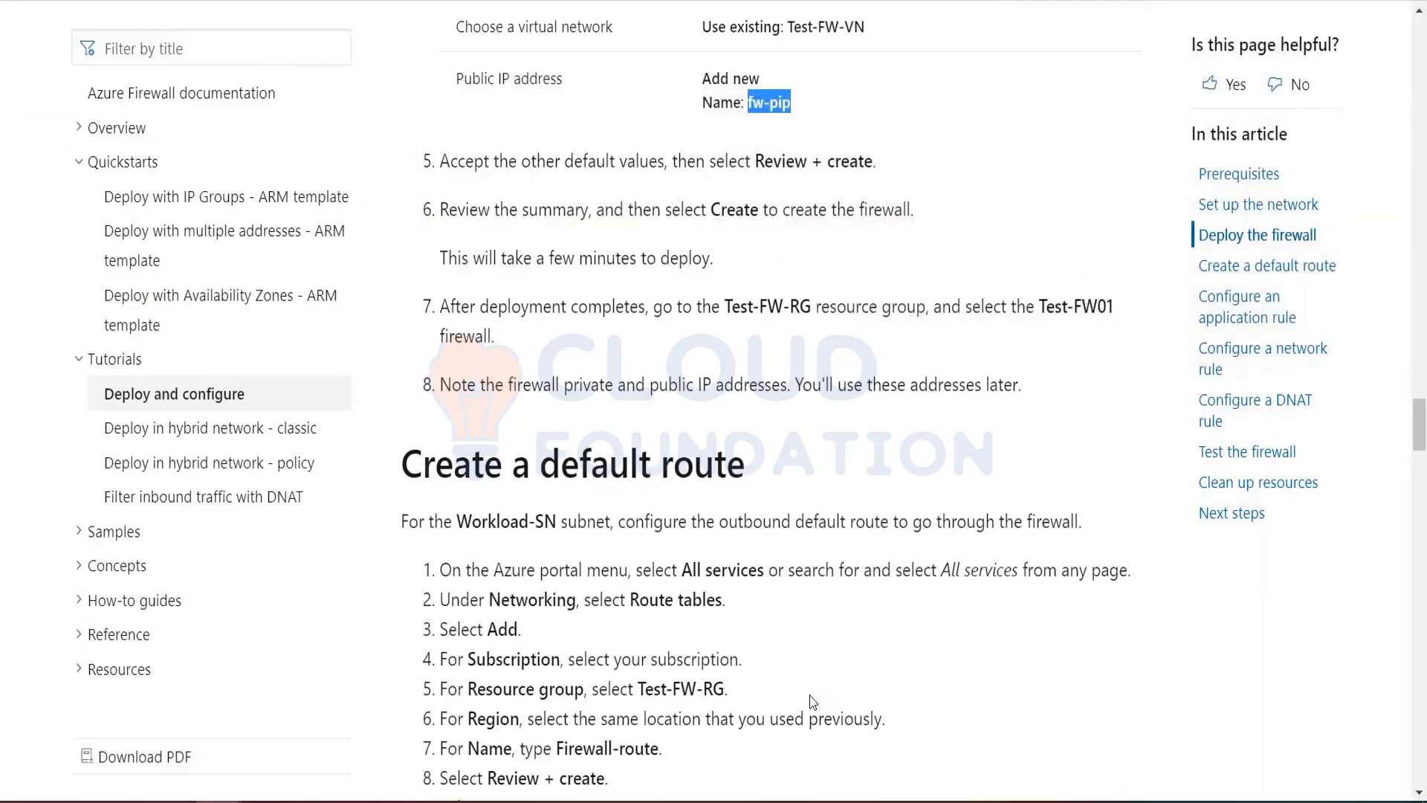
Review the tutorial's Create a default route section and highlight its heading.
{"action": "scroll", "coordinate": [773, 446], "scroll_direction": "down", "scroll_amount": 5}
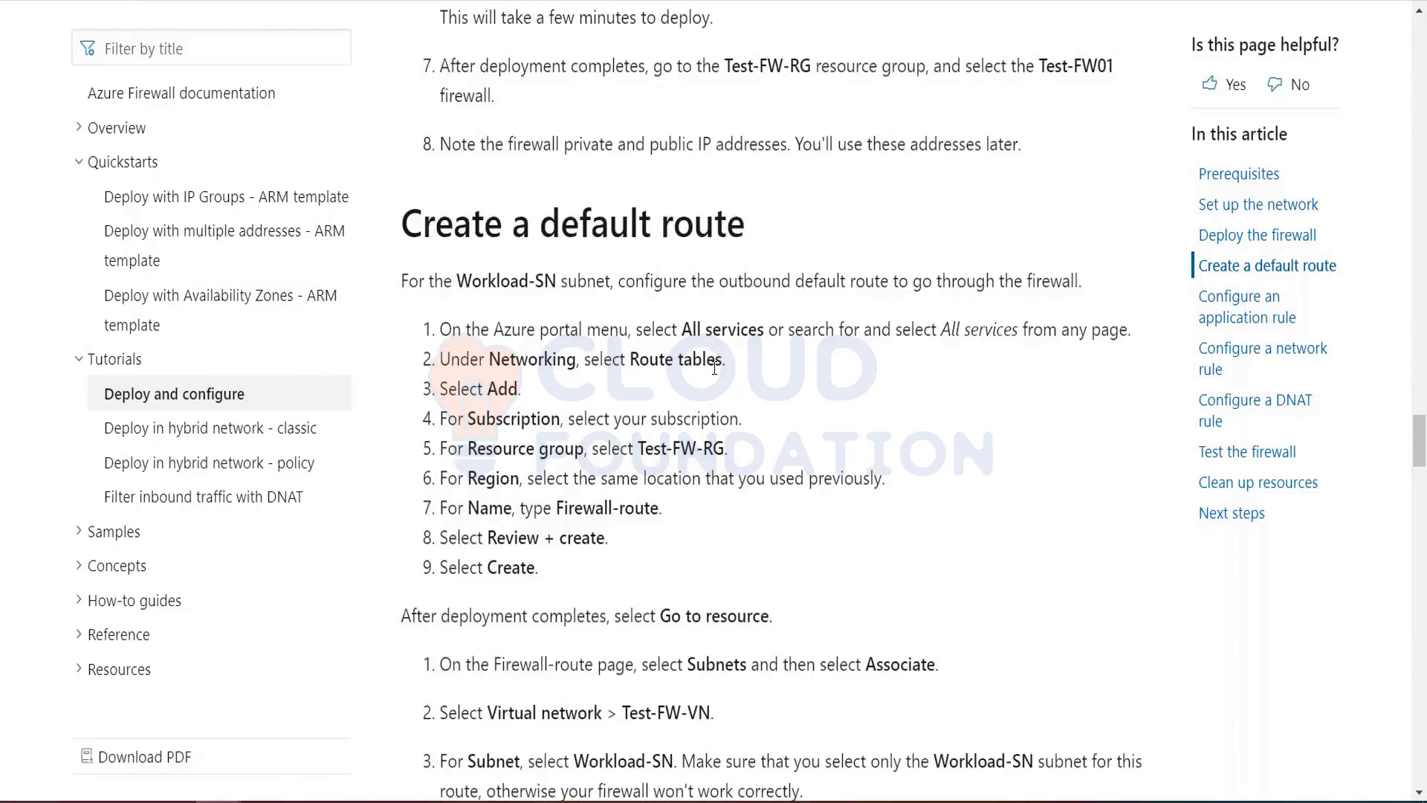
{"action": "scroll", "coordinate": [714, 367], "scroll_direction": "up", "scroll_amount": 2}
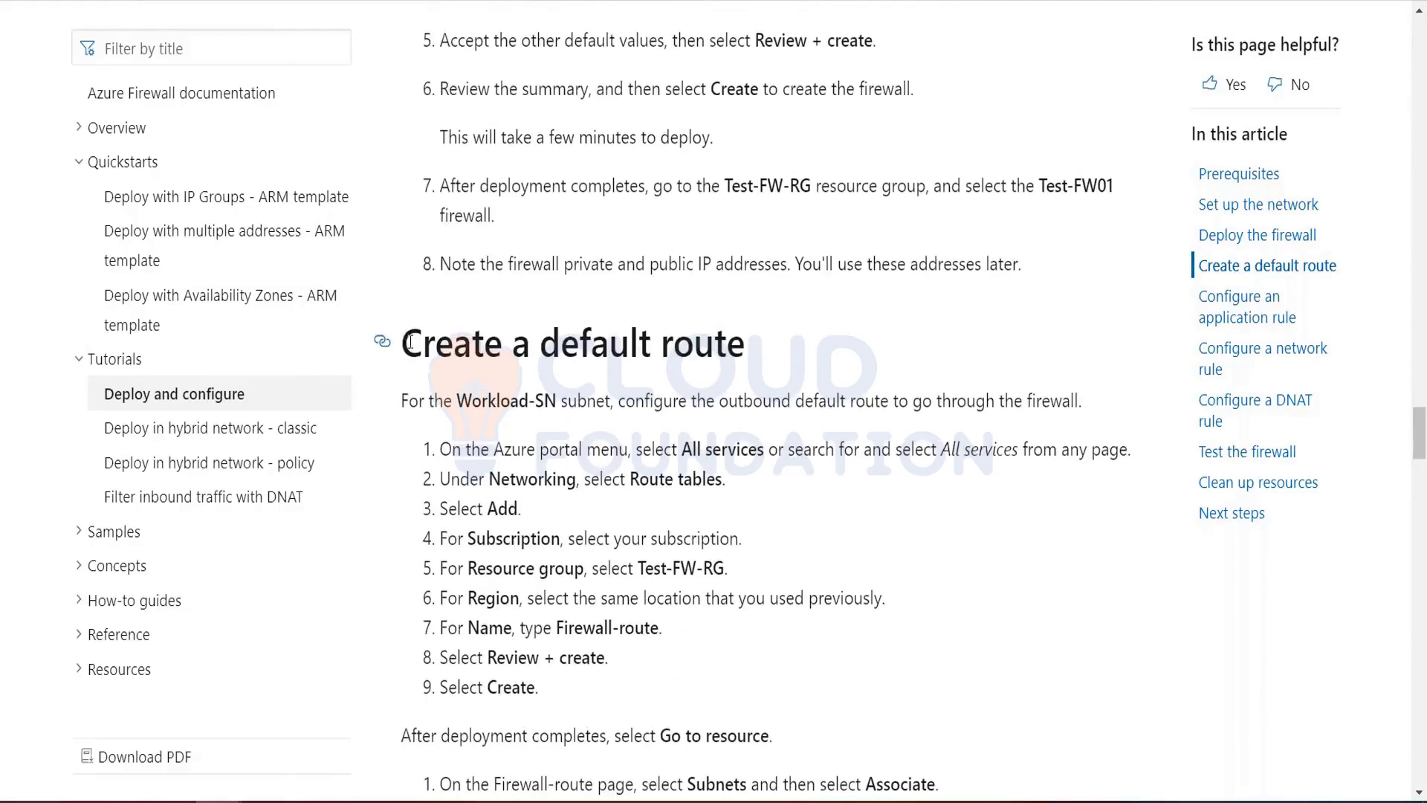
{"action": "left_click_drag", "start_coordinate": [402, 342], "coordinate": [745, 324]}
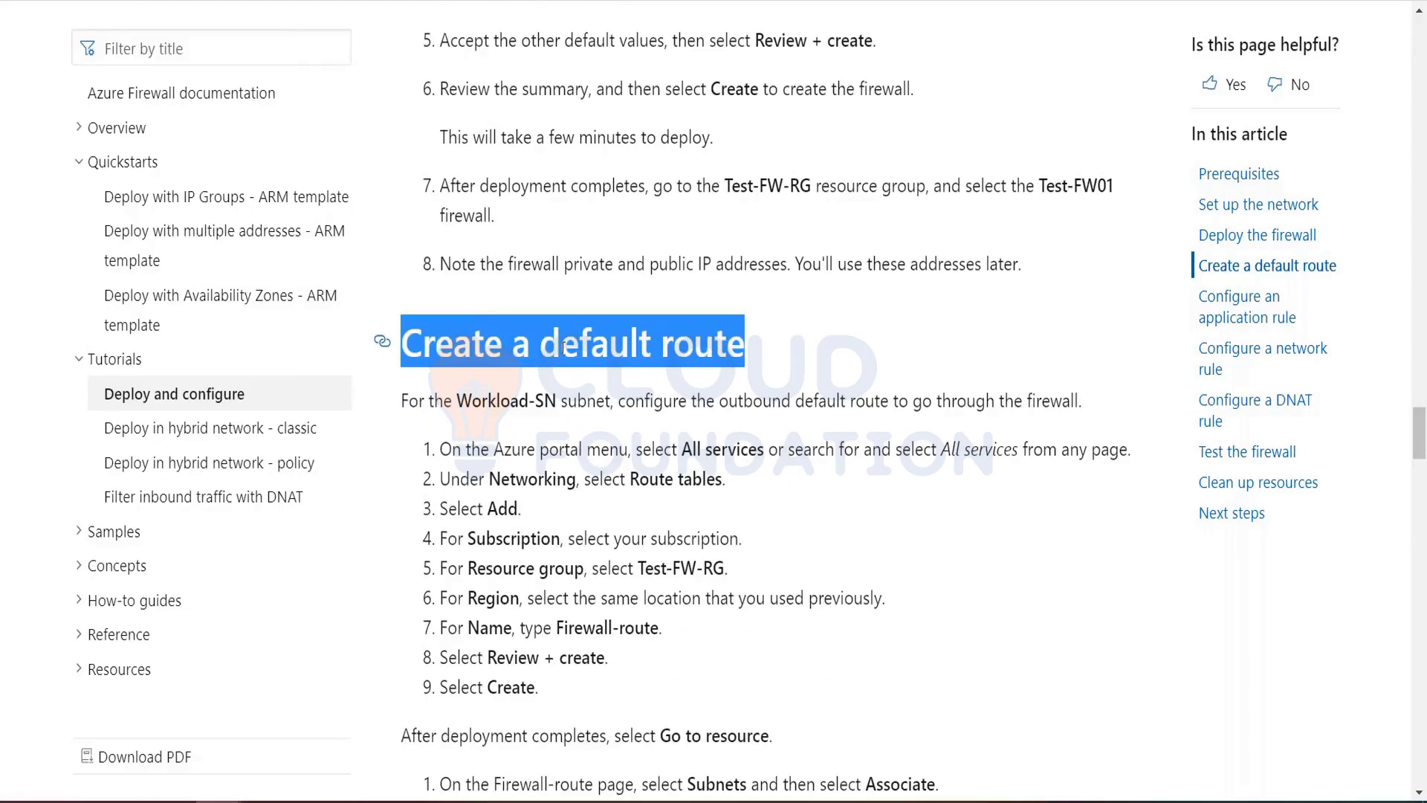
Search the Azure portal for Route tables, copying the term from the tutorial, and start creating a new route table.
{"action": "scroll", "coordinate": [660, 508], "scroll_direction": "down", "scroll_amount": 2}
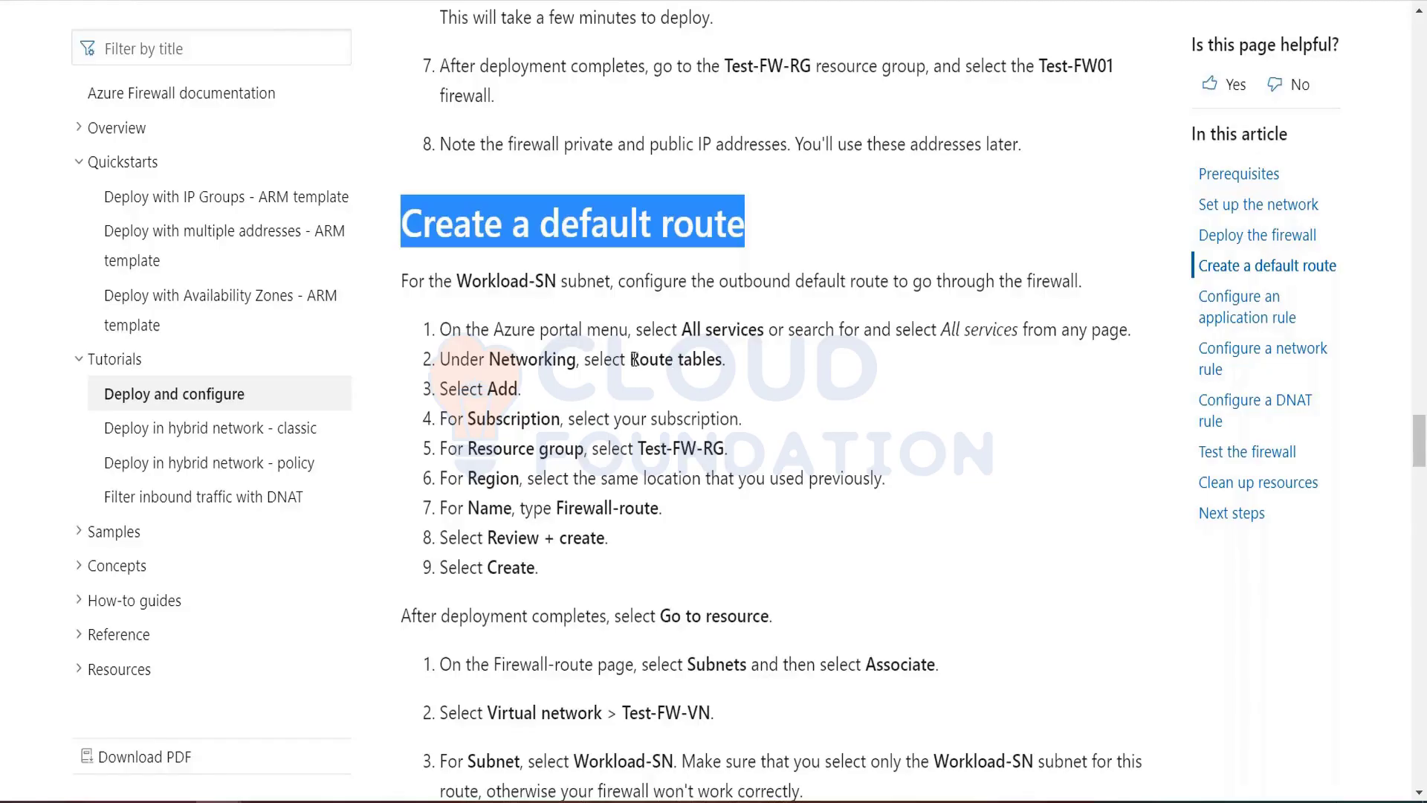
{"action": "left_click_drag", "start_coordinate": [633, 359], "coordinate": [724, 362]}
{"action": "key", "text": "ctrl+c"}
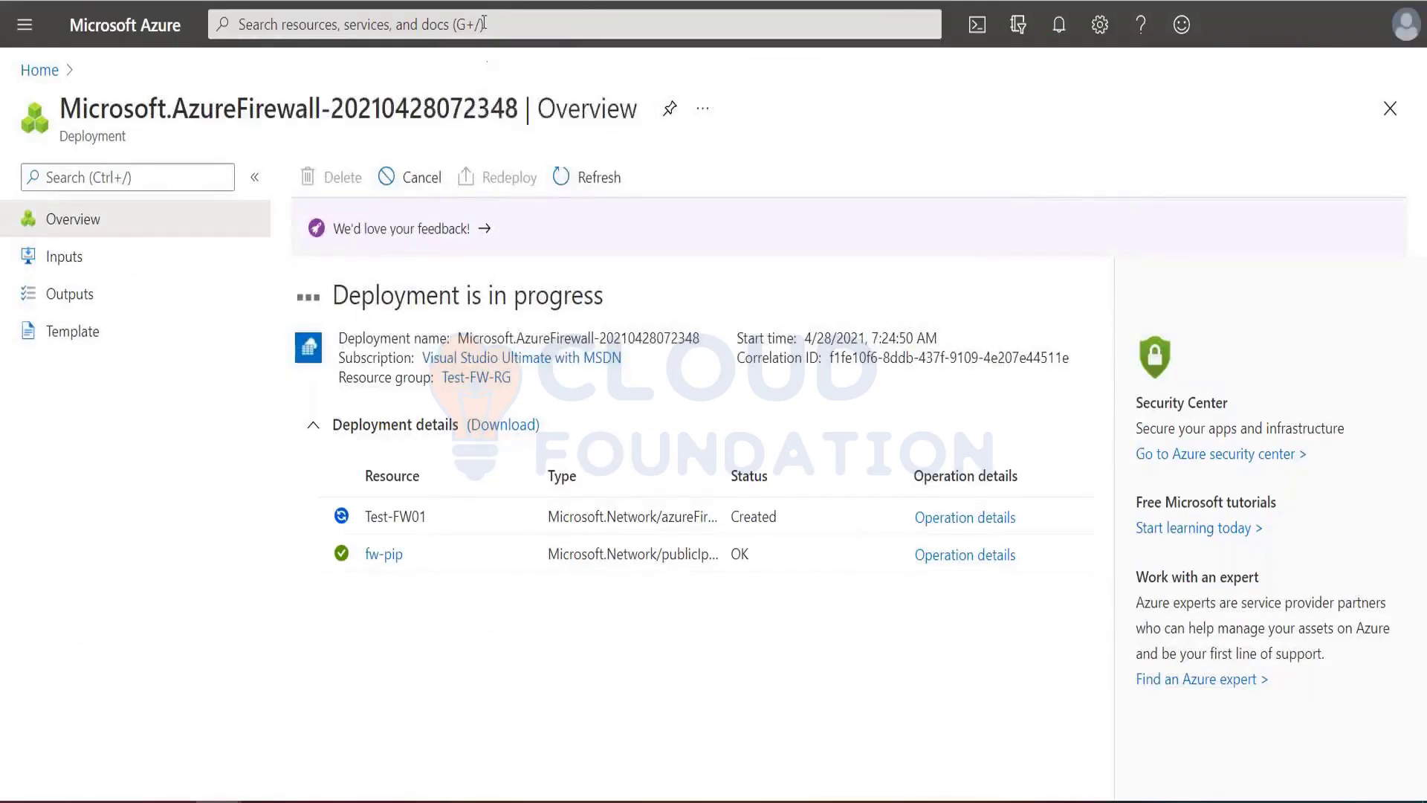
{"action": "left_click", "coordinate": [483, 23]}
{"action": "key", "text": "ctrl+v"}
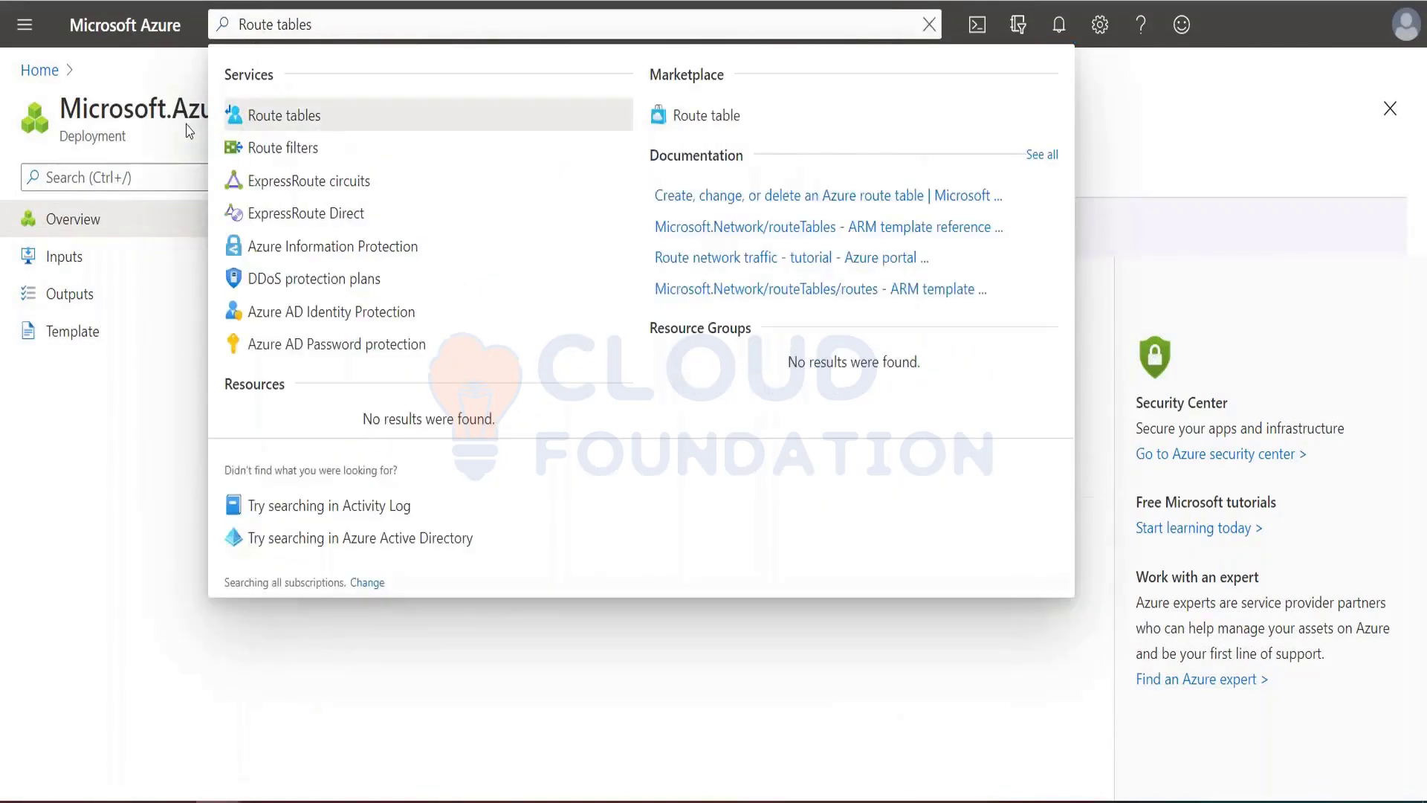
{"action": "left_click", "coordinate": [258, 115]}
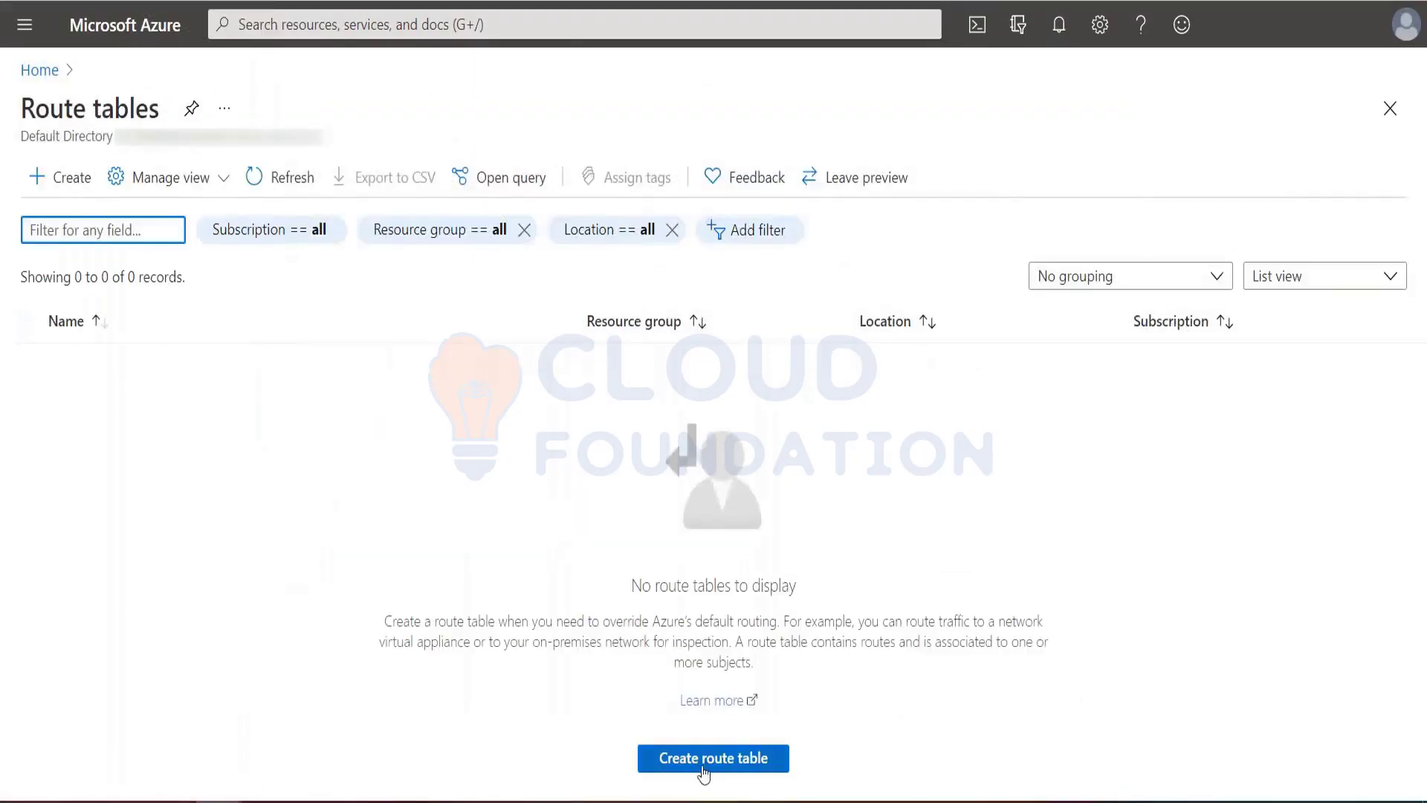
{"action": "left_click", "coordinate": [703, 758]}
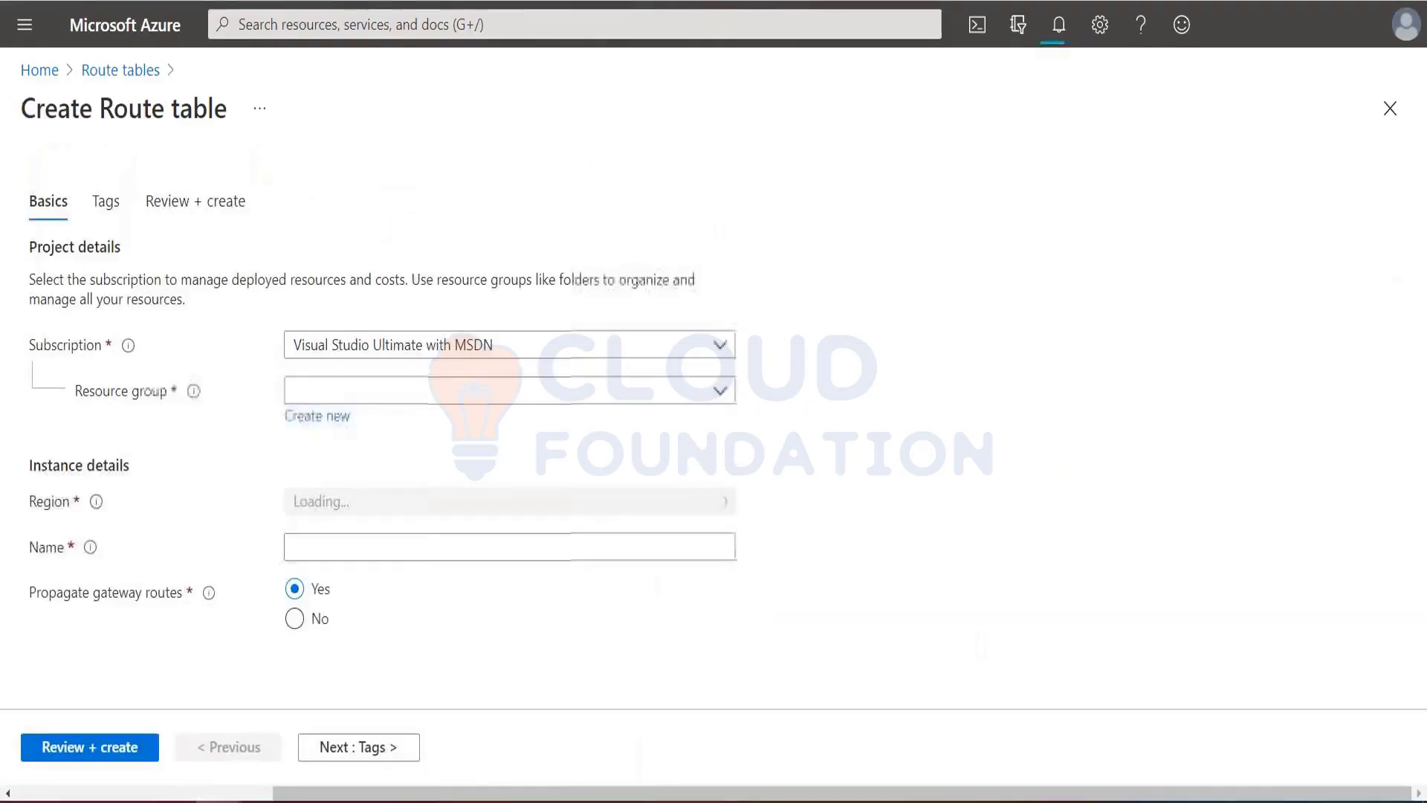
Assign the new route table to resource group Test-FW-RG and set its region to Southeast Asia.
{"action": "left_click", "coordinate": [361, 396]}
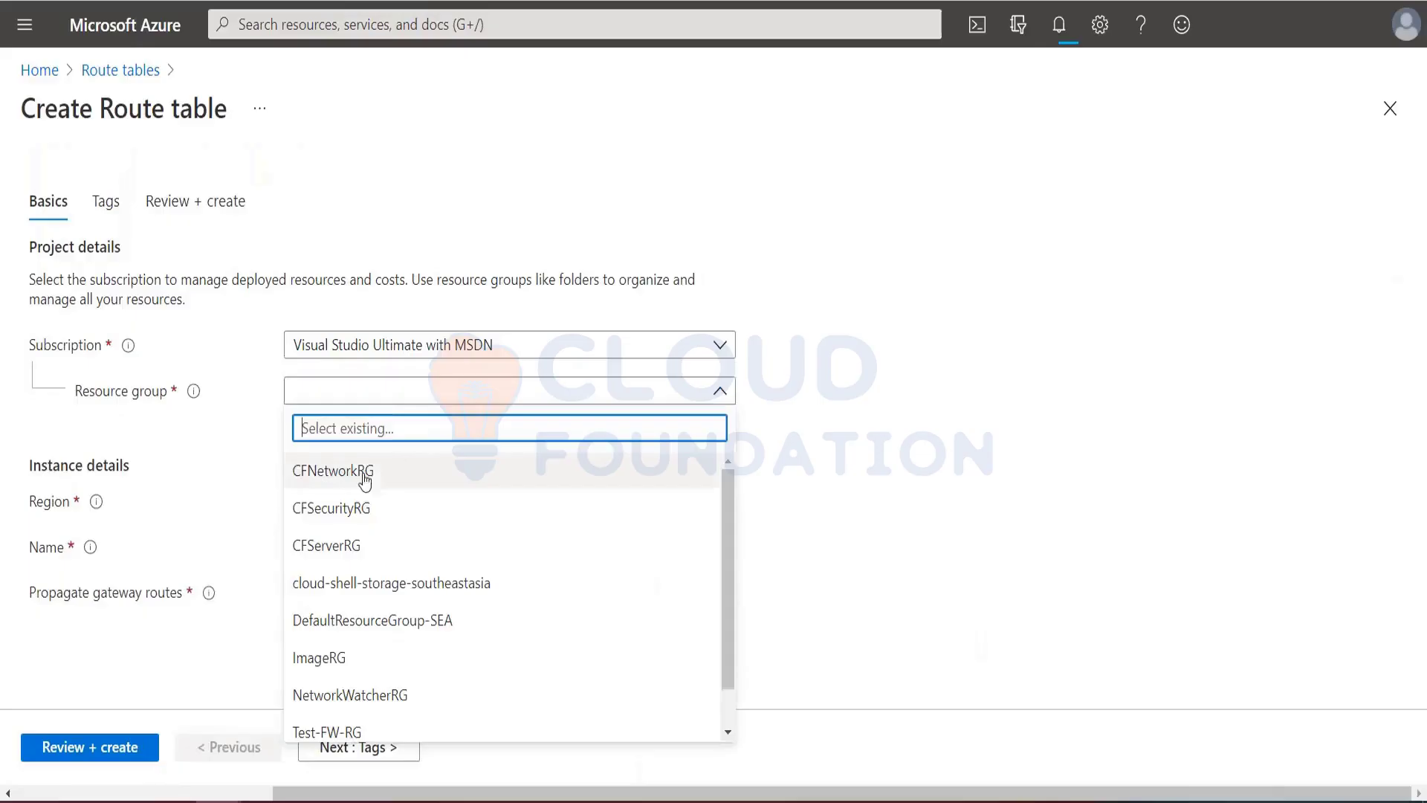
{"action": "scroll", "coordinate": [359, 703], "scroll_direction": "down", "scroll_amount": 1}
{"action": "left_click", "coordinate": [355, 690]}
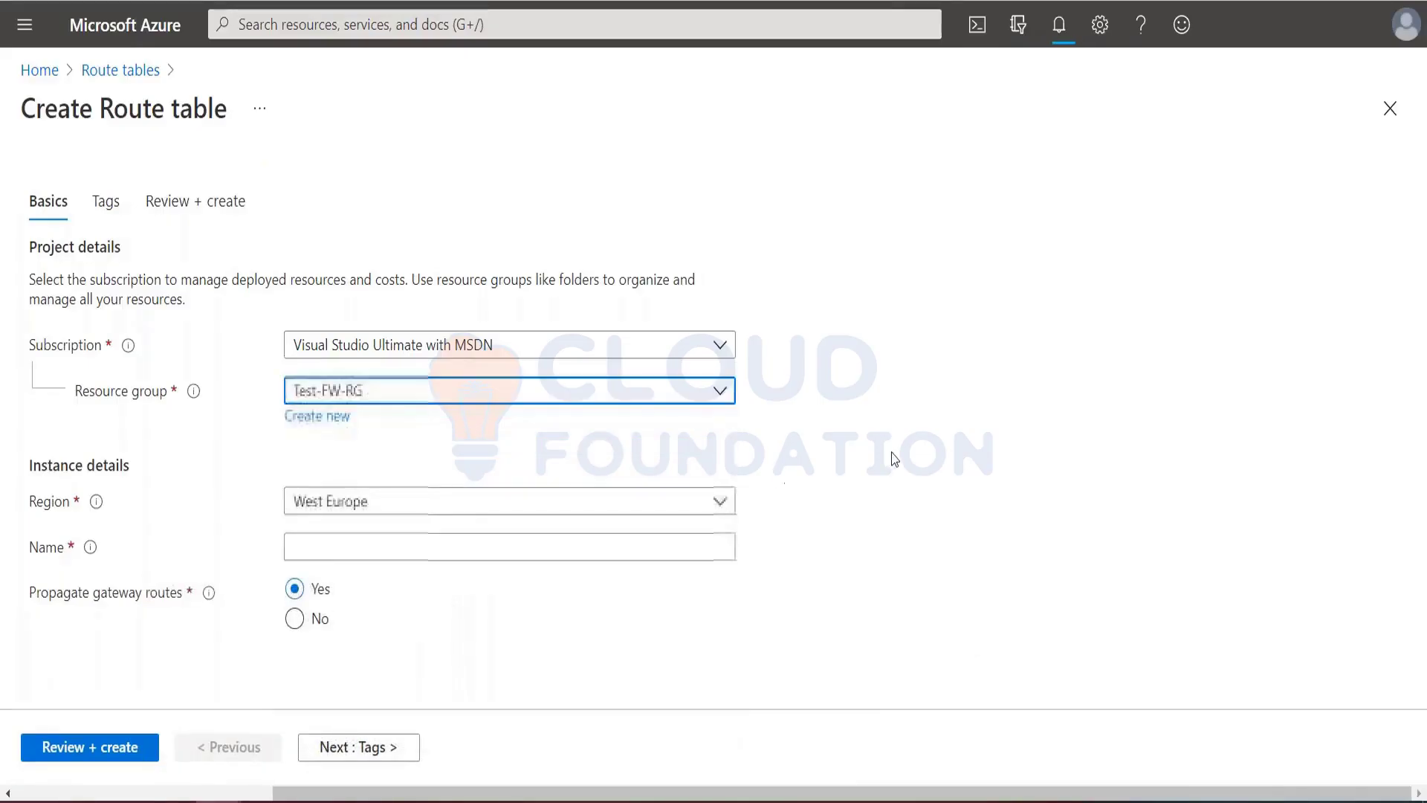
{"action": "left_click", "coordinate": [497, 501]}
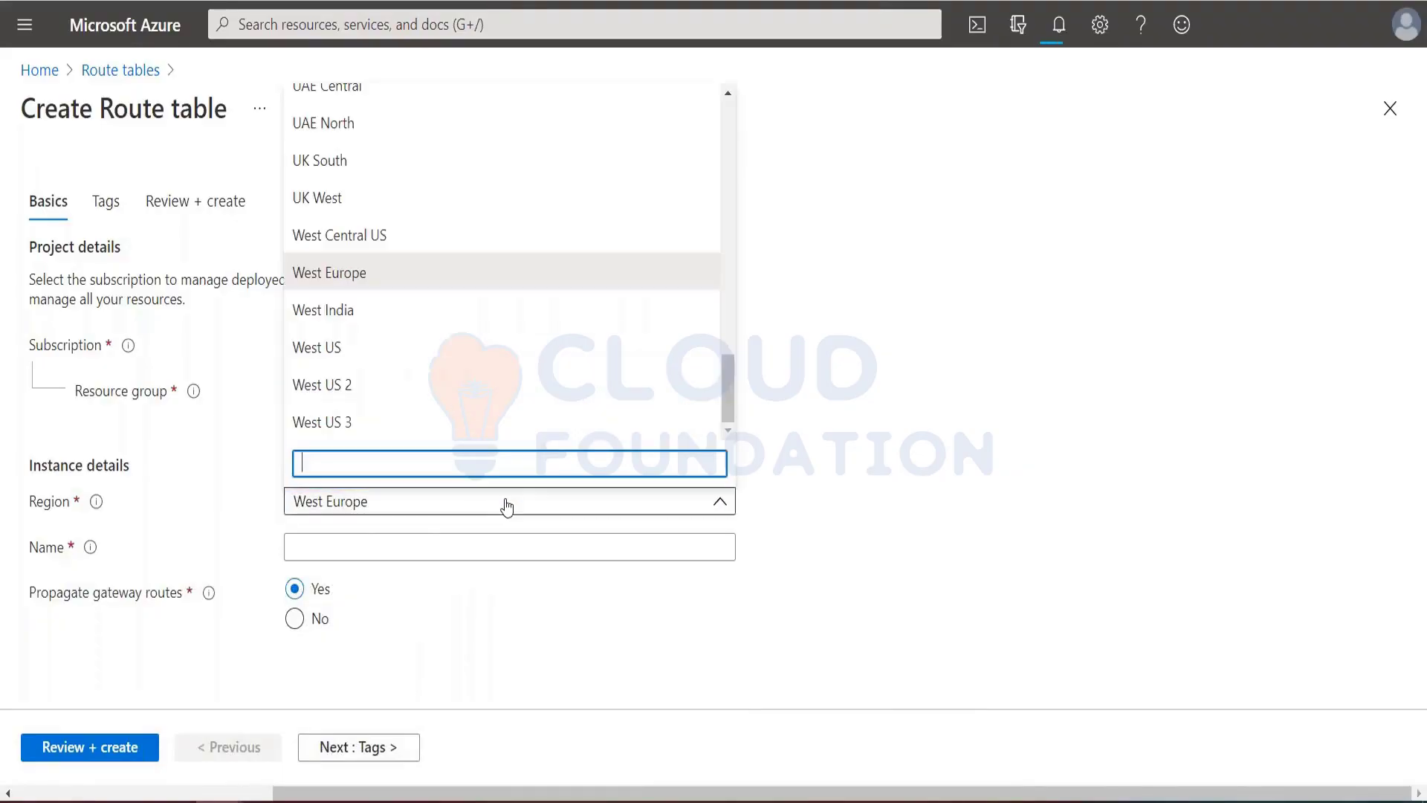
{"action": "type", "text": "south"}
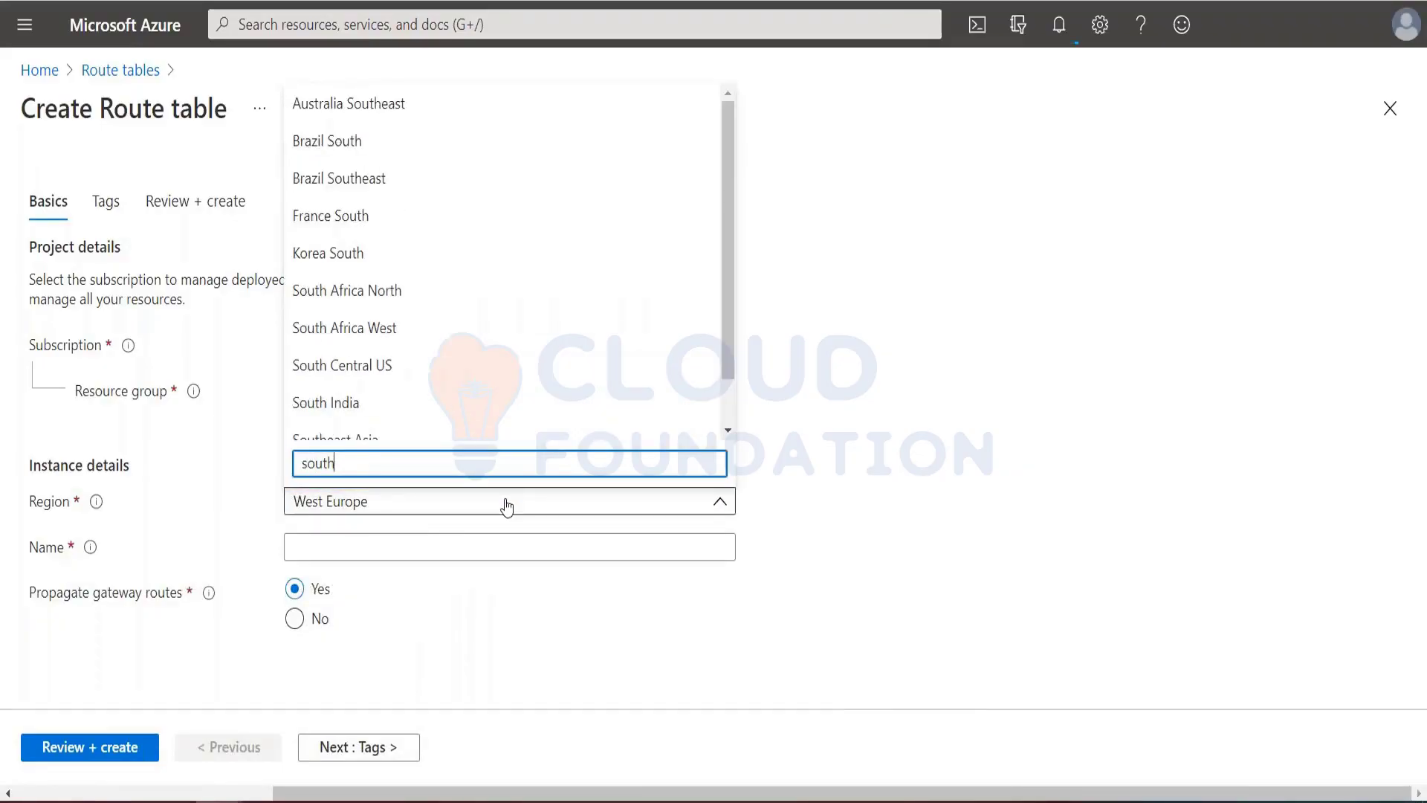
{"action": "type", "text": "east as"}
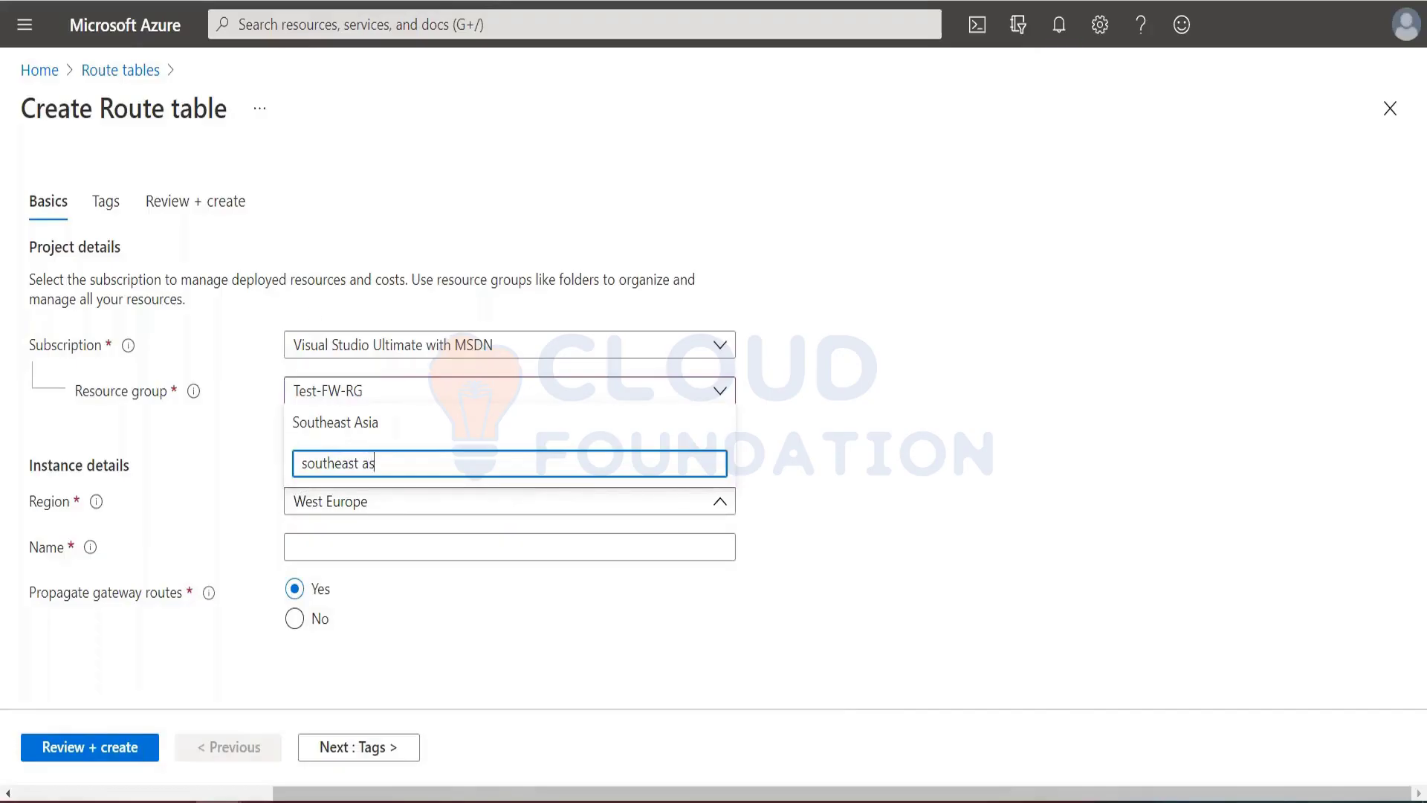
{"action": "left_click", "coordinate": [354, 430]}
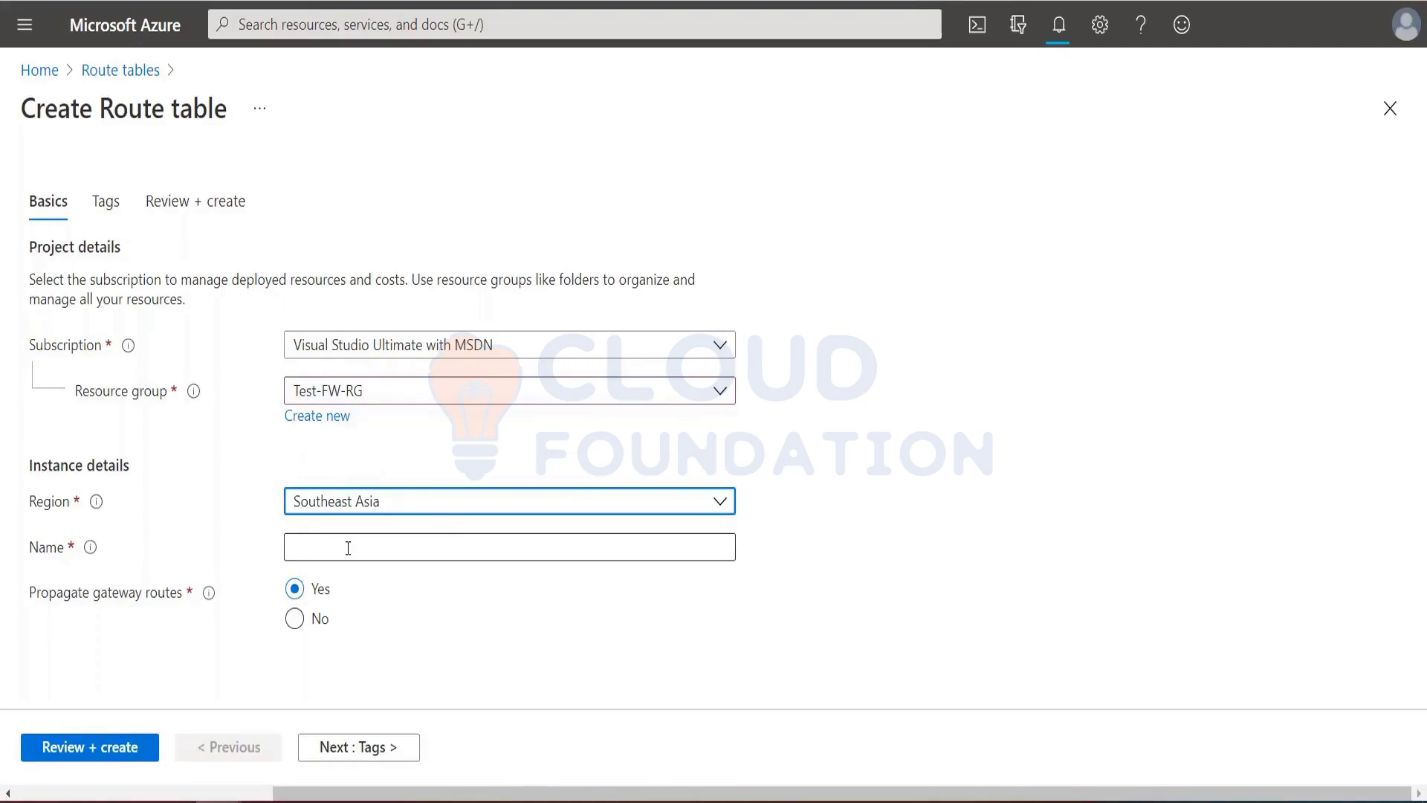
Name the route table Firewall-route, copying the name from the tutorial.
{"action": "key", "text": "alt+Tab"}
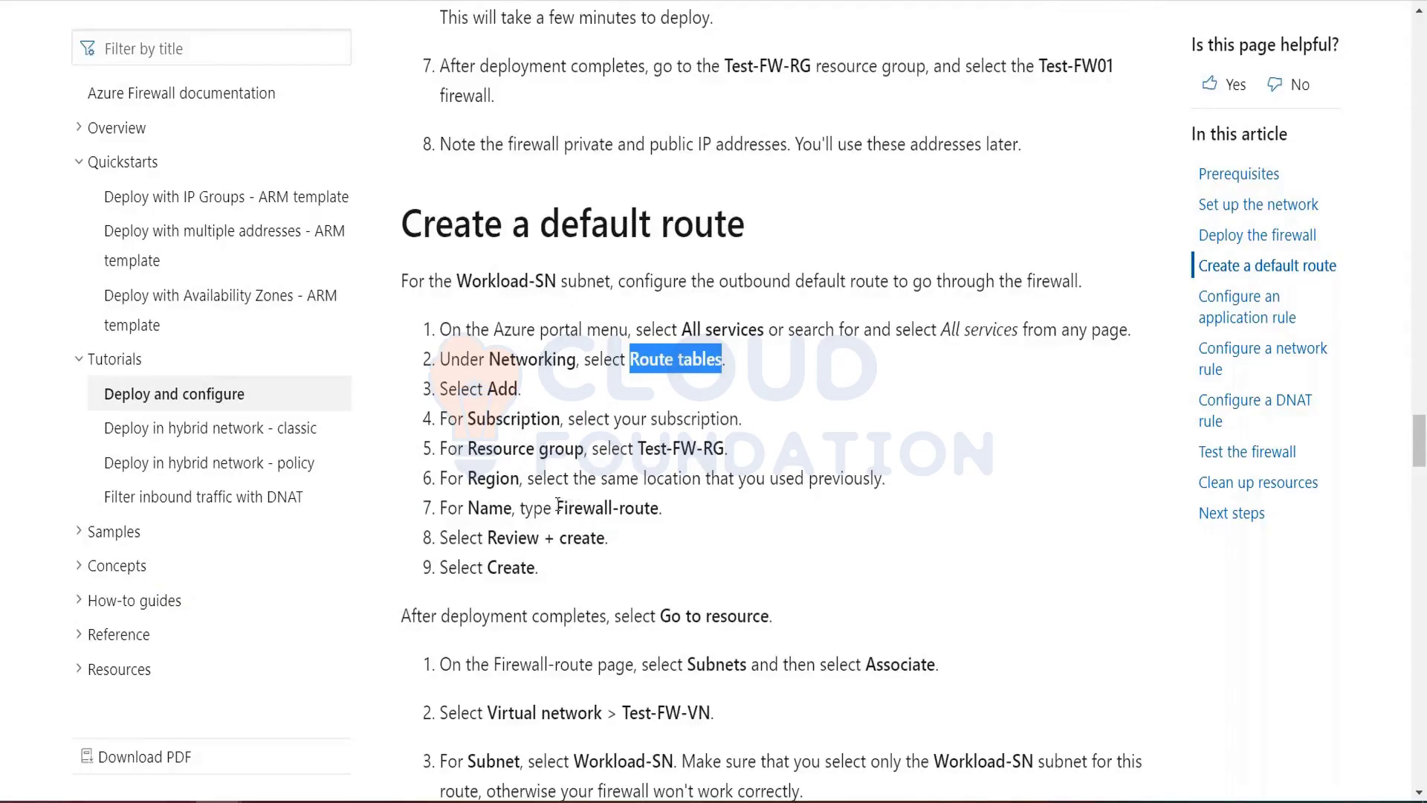
{"action": "left_click_drag", "start_coordinate": [557, 508], "coordinate": [659, 507]}
{"action": "key", "text": "ctrl+c"}
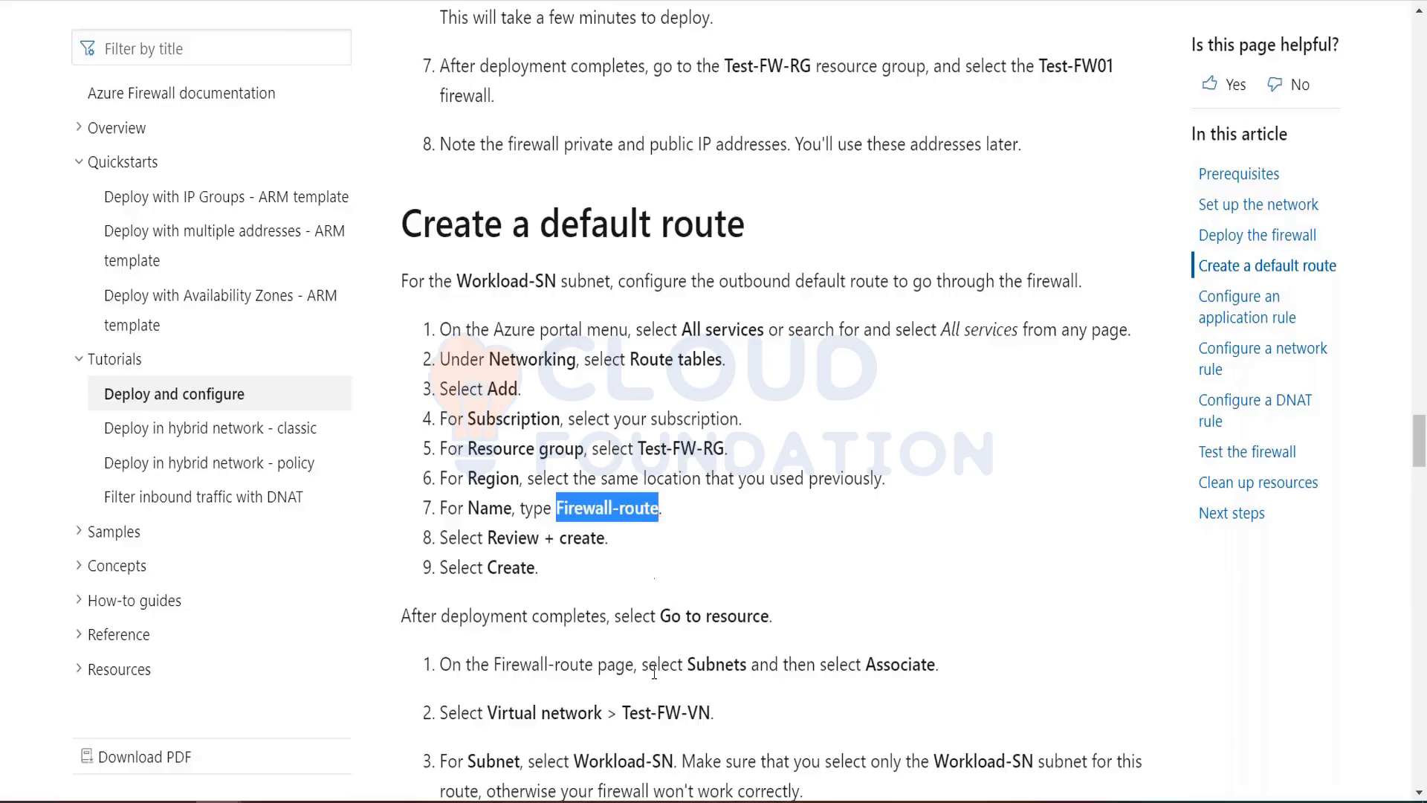
{"action": "key", "text": "alt+Tab"}
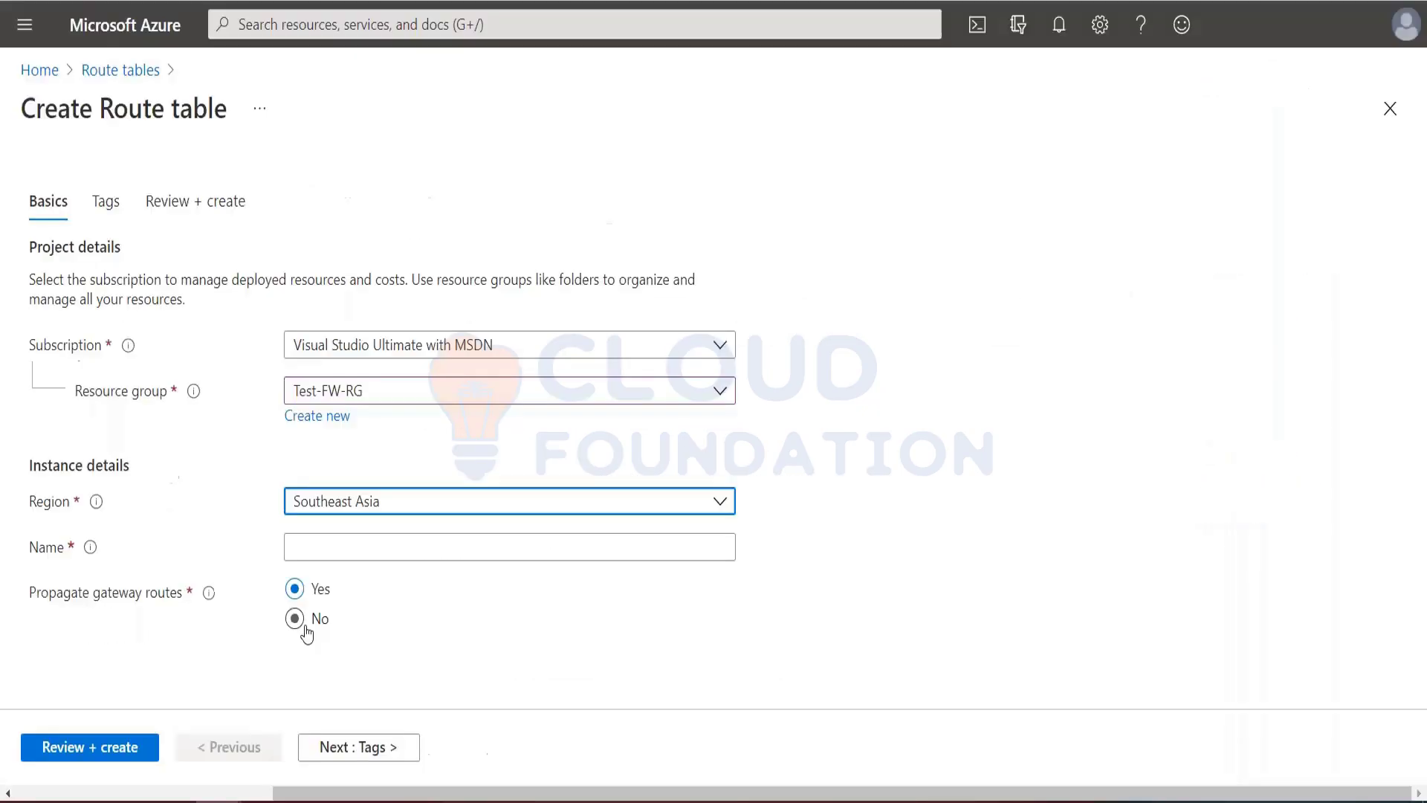
{"action": "left_click", "coordinate": [344, 546]}
{"action": "key", "text": "ctrl+v"}
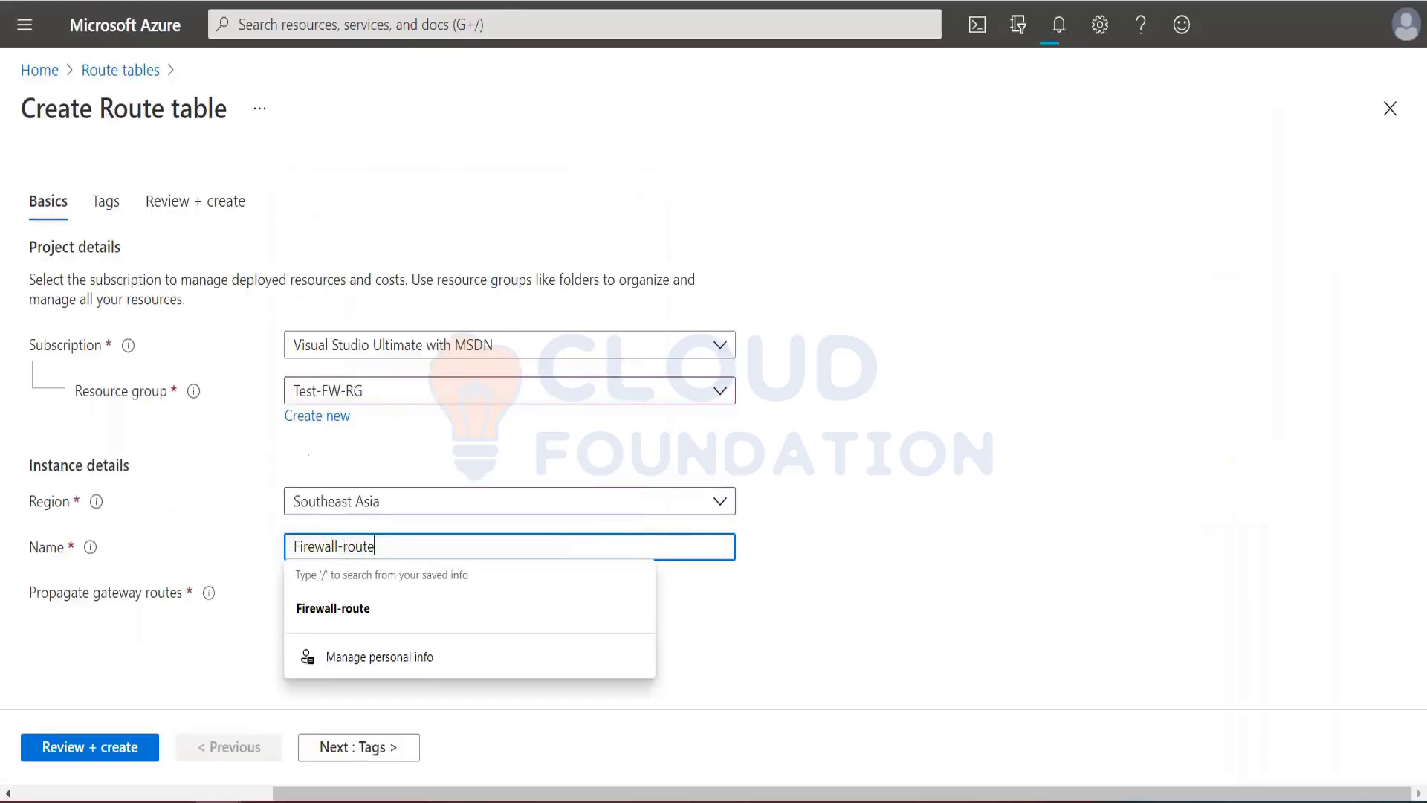
{"action": "left_click", "coordinate": [892, 583]}
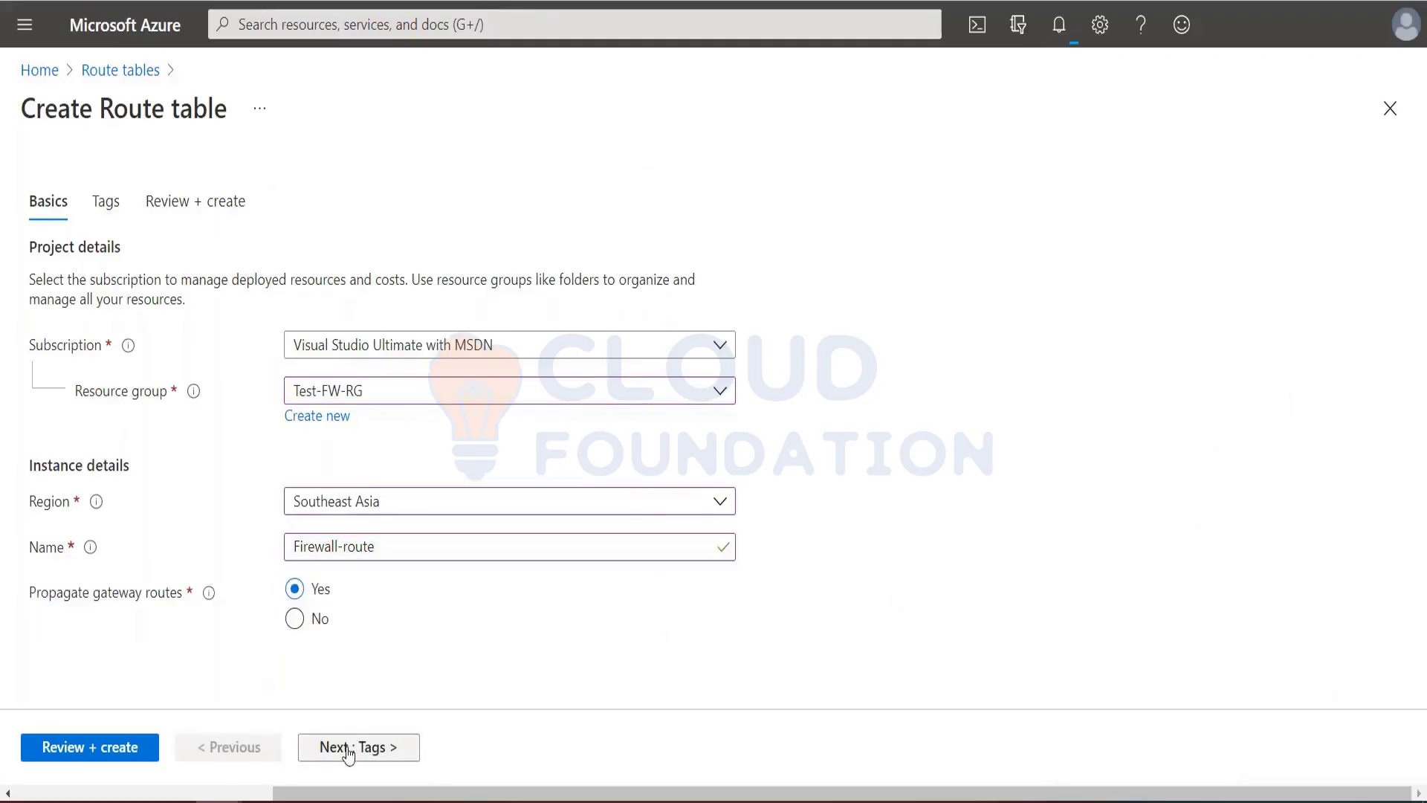
Validate and create the route table, then open the deployed resource.
{"action": "left_click", "coordinate": [132, 747]}
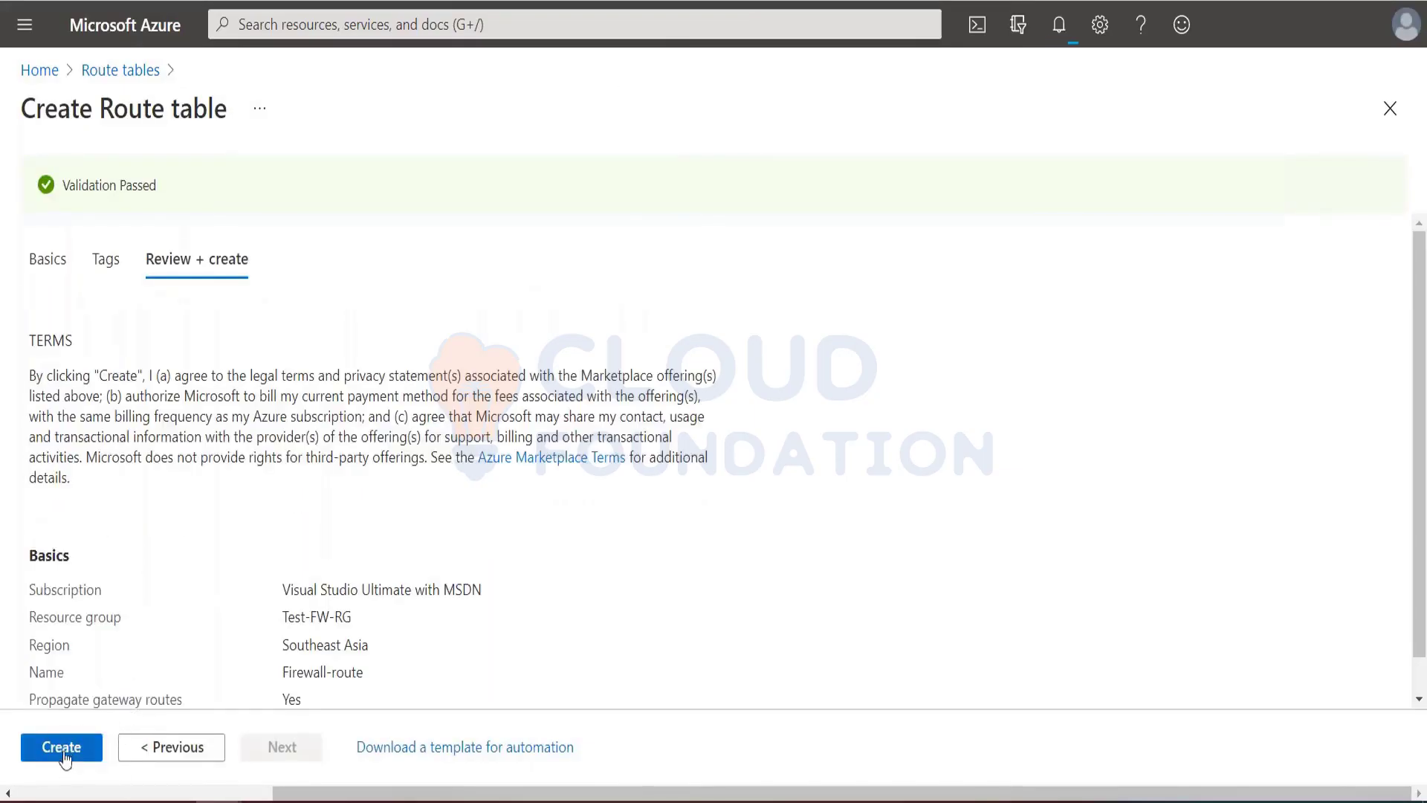
{"action": "left_click", "coordinate": [65, 756]}
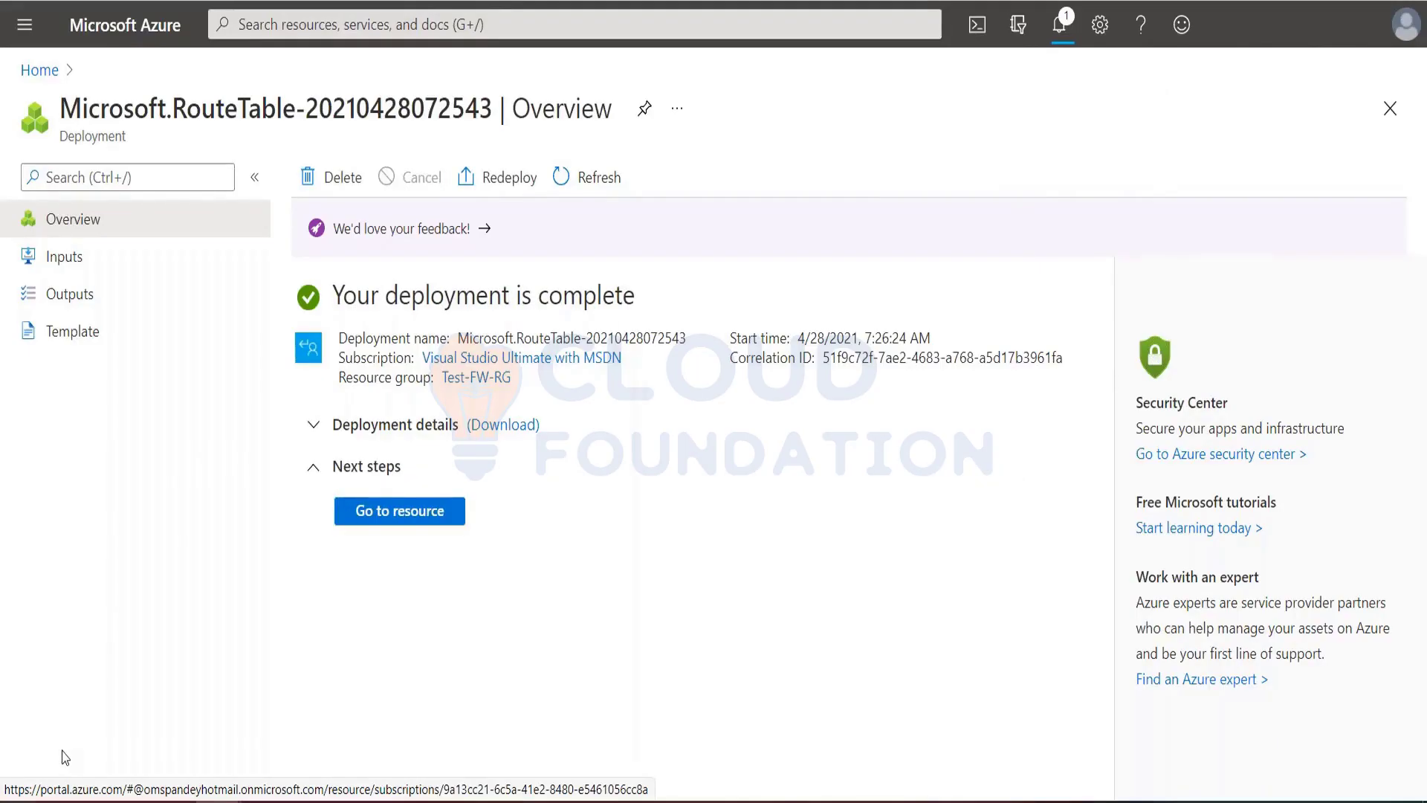
{"action": "left_click", "coordinate": [450, 509]}
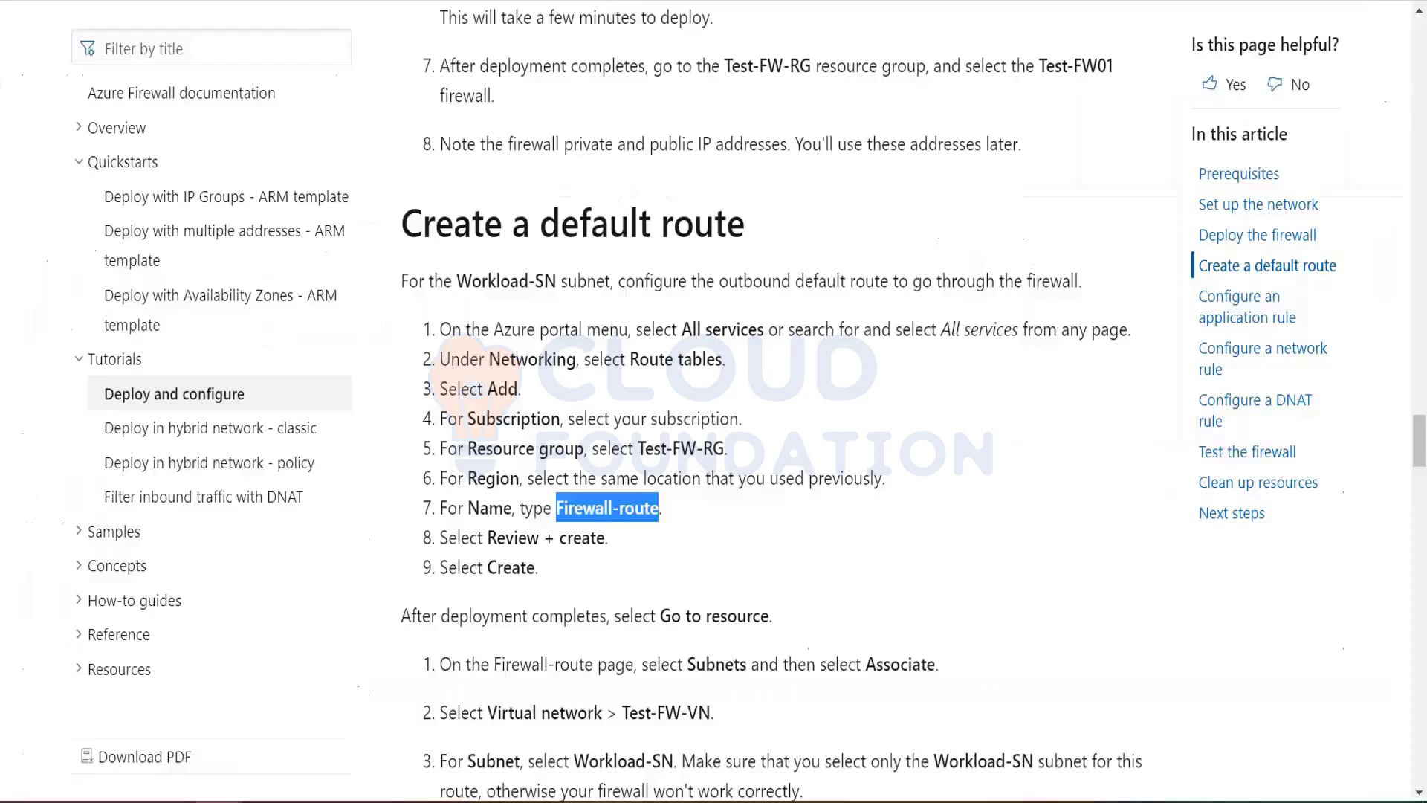
Read the tutorial's subnet association instructions and open the subnet settings of the Firewall-route table.
{"action": "scroll", "coordinate": [715, 553], "scroll_direction": "down", "scroll_amount": 3}
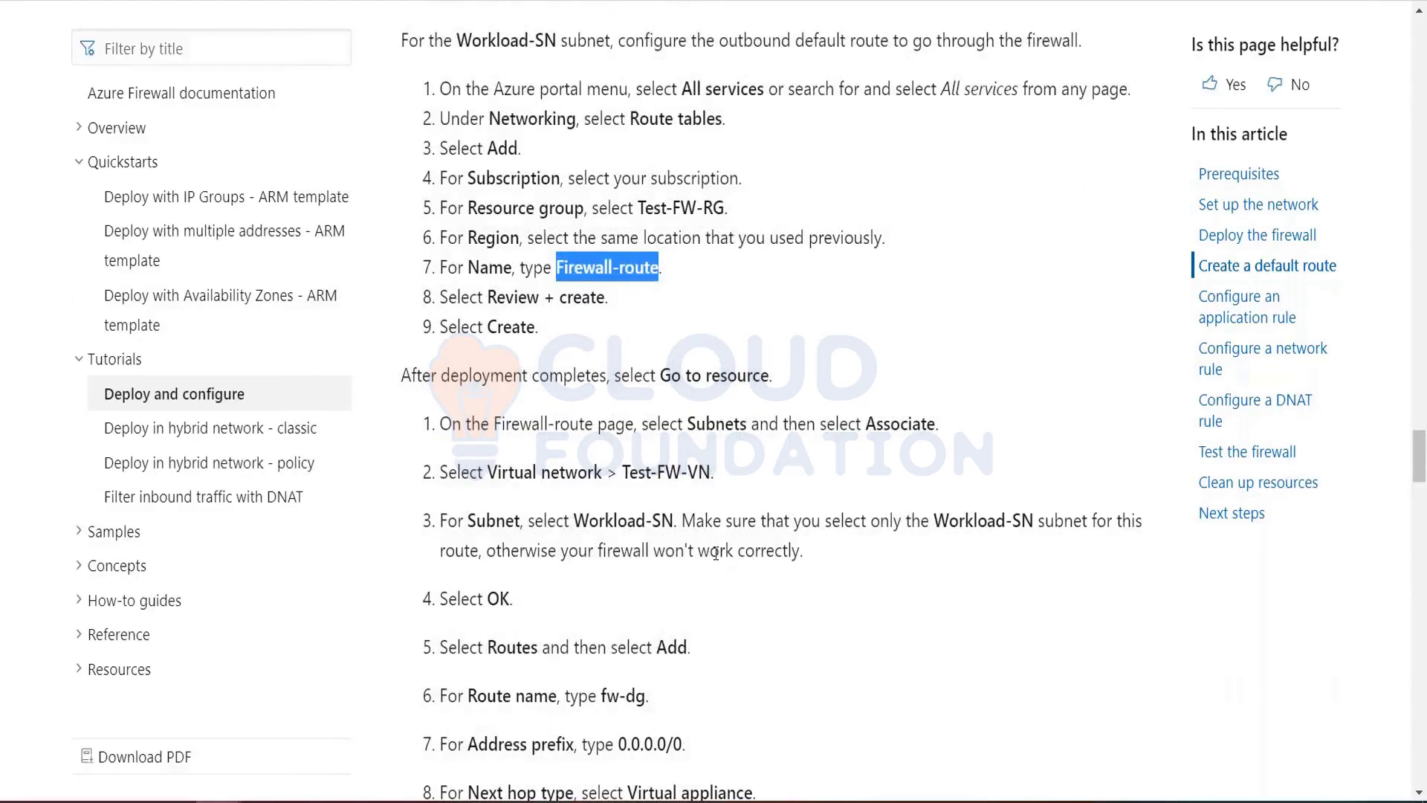
{"action": "scroll", "coordinate": [480, 143], "scroll_direction": "down", "scroll_amount": 3}
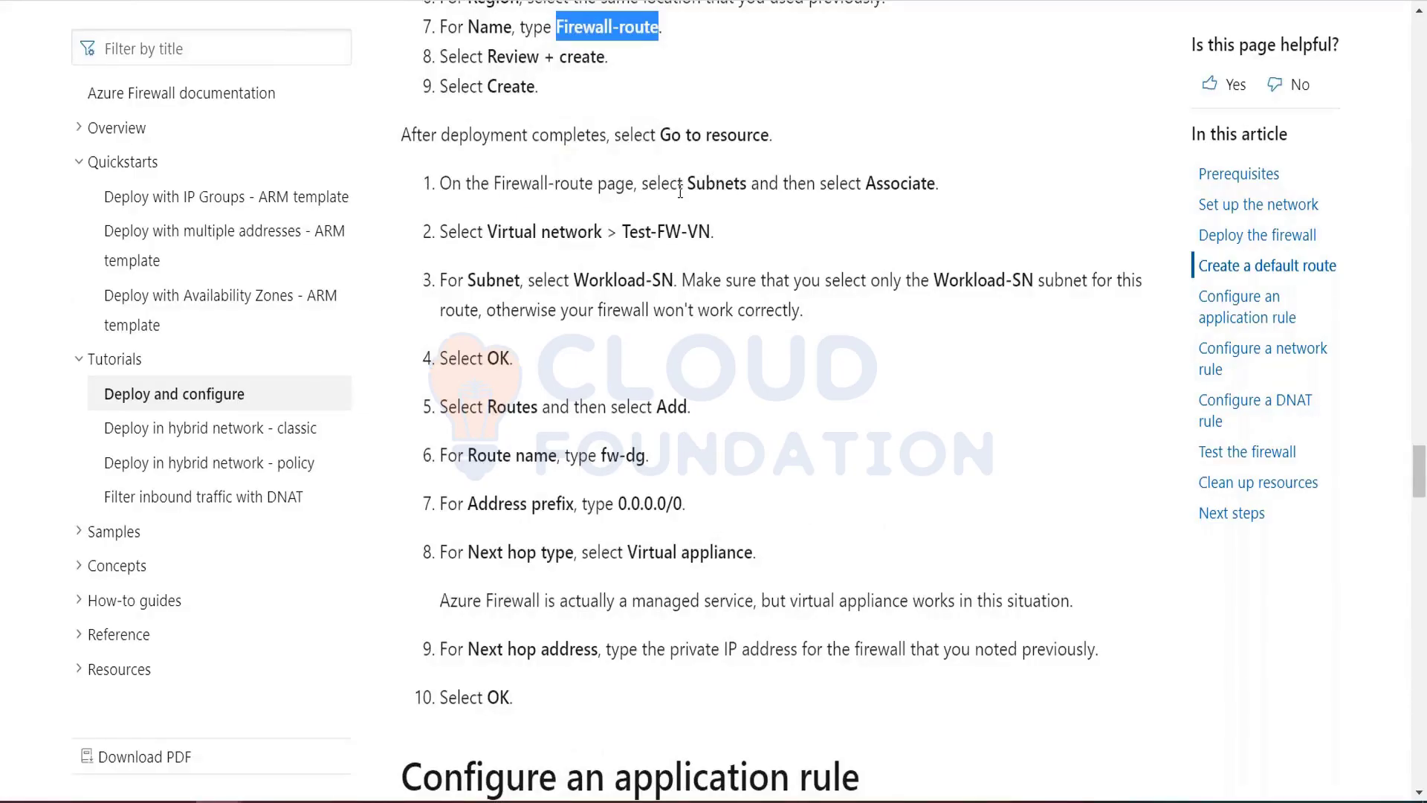
{"action": "left_click_drag", "start_coordinate": [495, 183], "coordinate": [632, 188]}
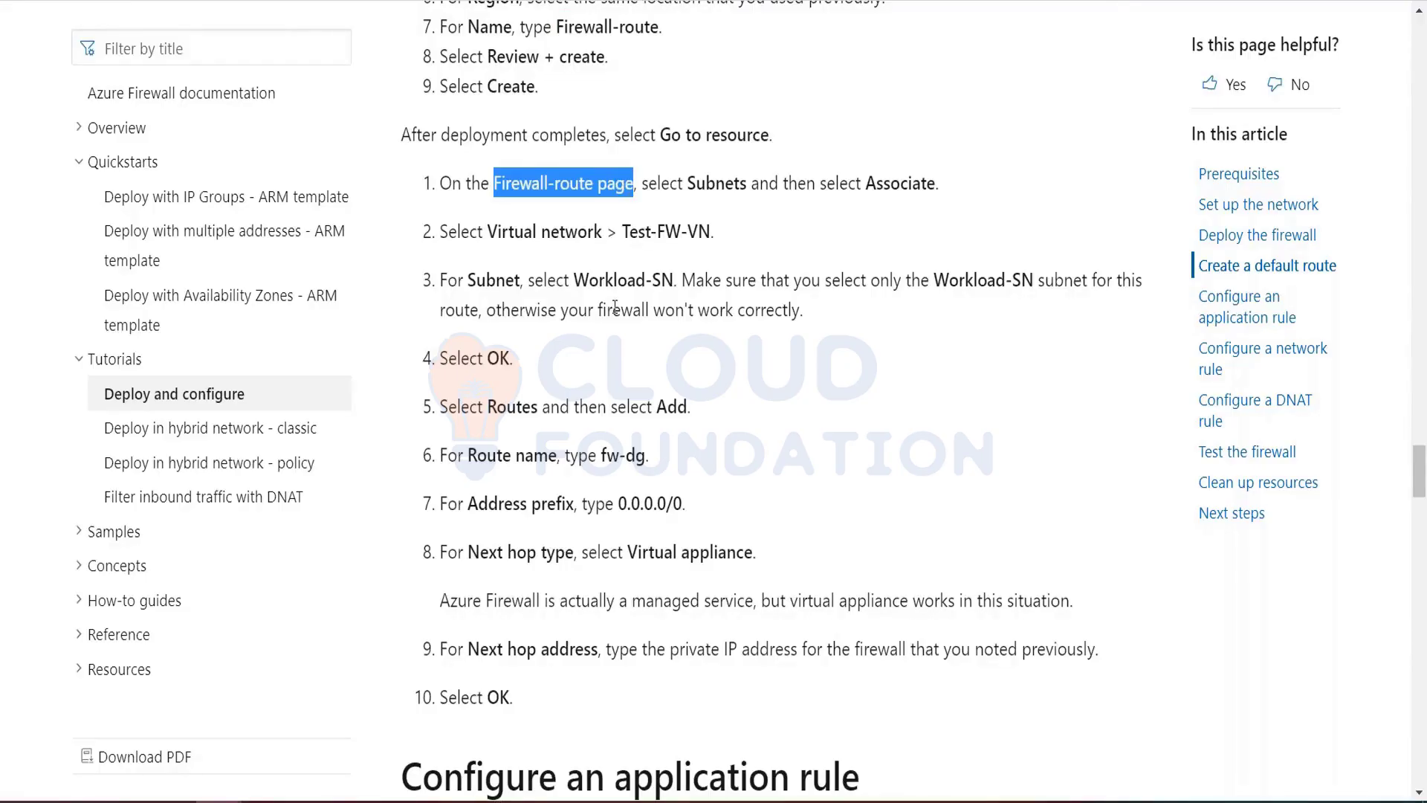
{"action": "key", "text": "alt+Tab"}
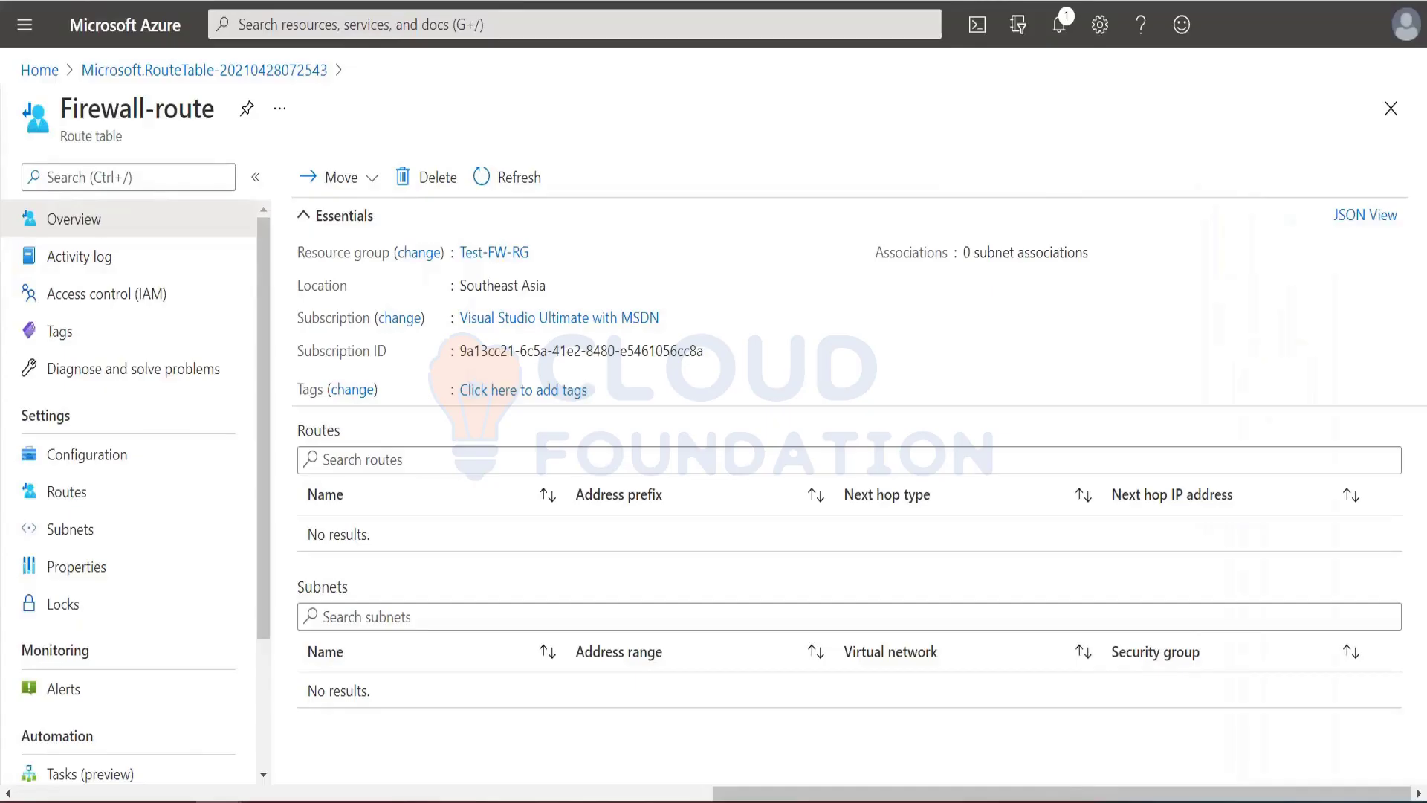
{"action": "key", "text": "alt+Tab"}
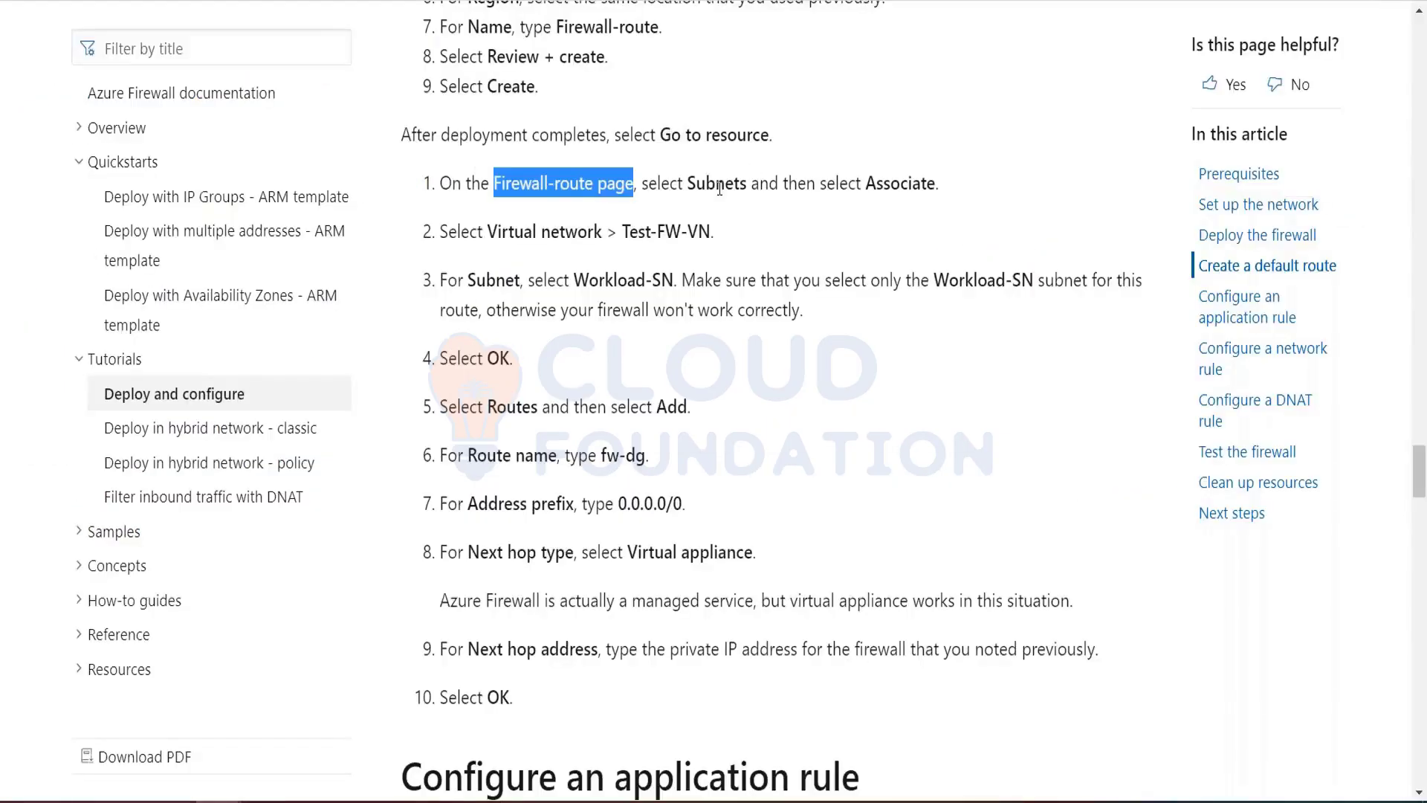
{"action": "key", "text": "alt+Tab"}
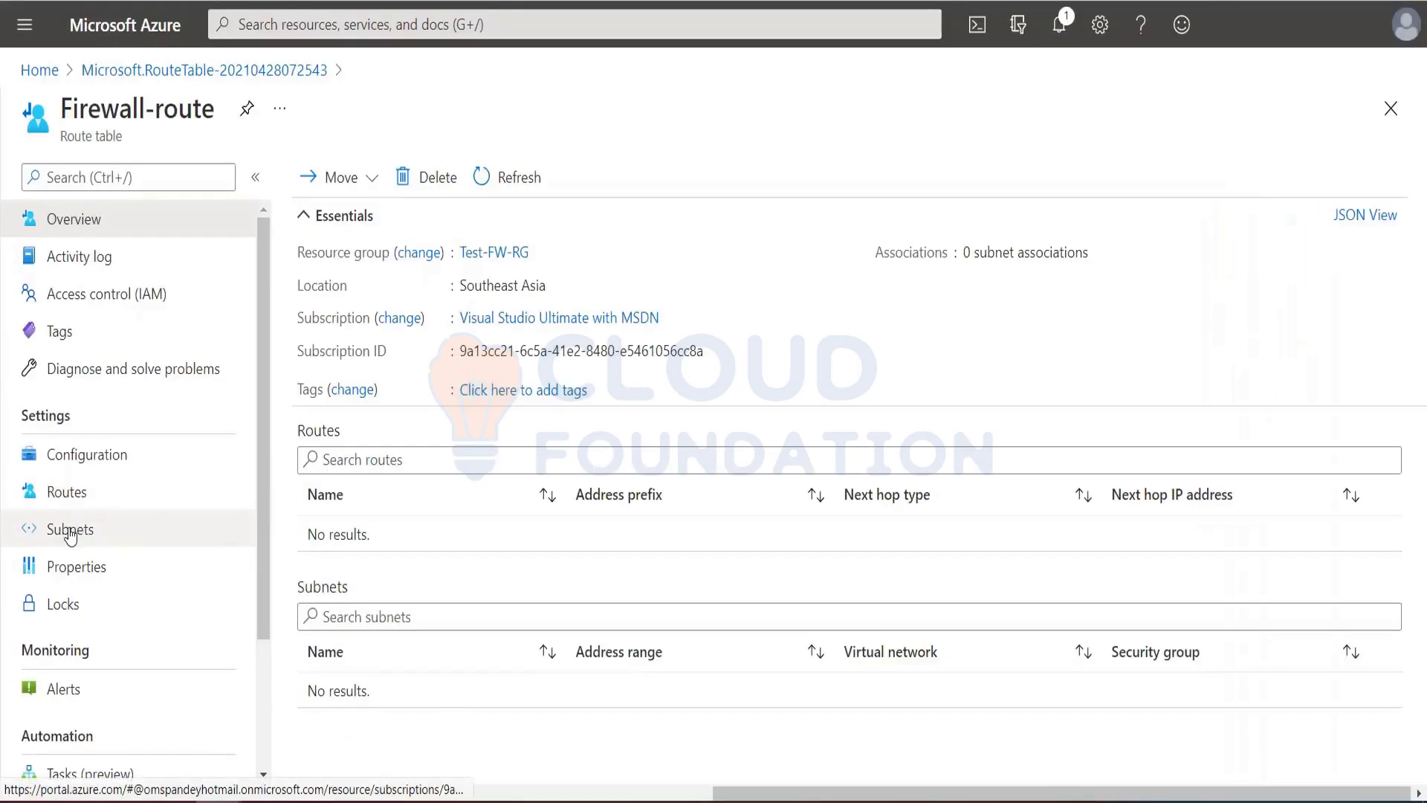
{"action": "left_click", "coordinate": [70, 530]}
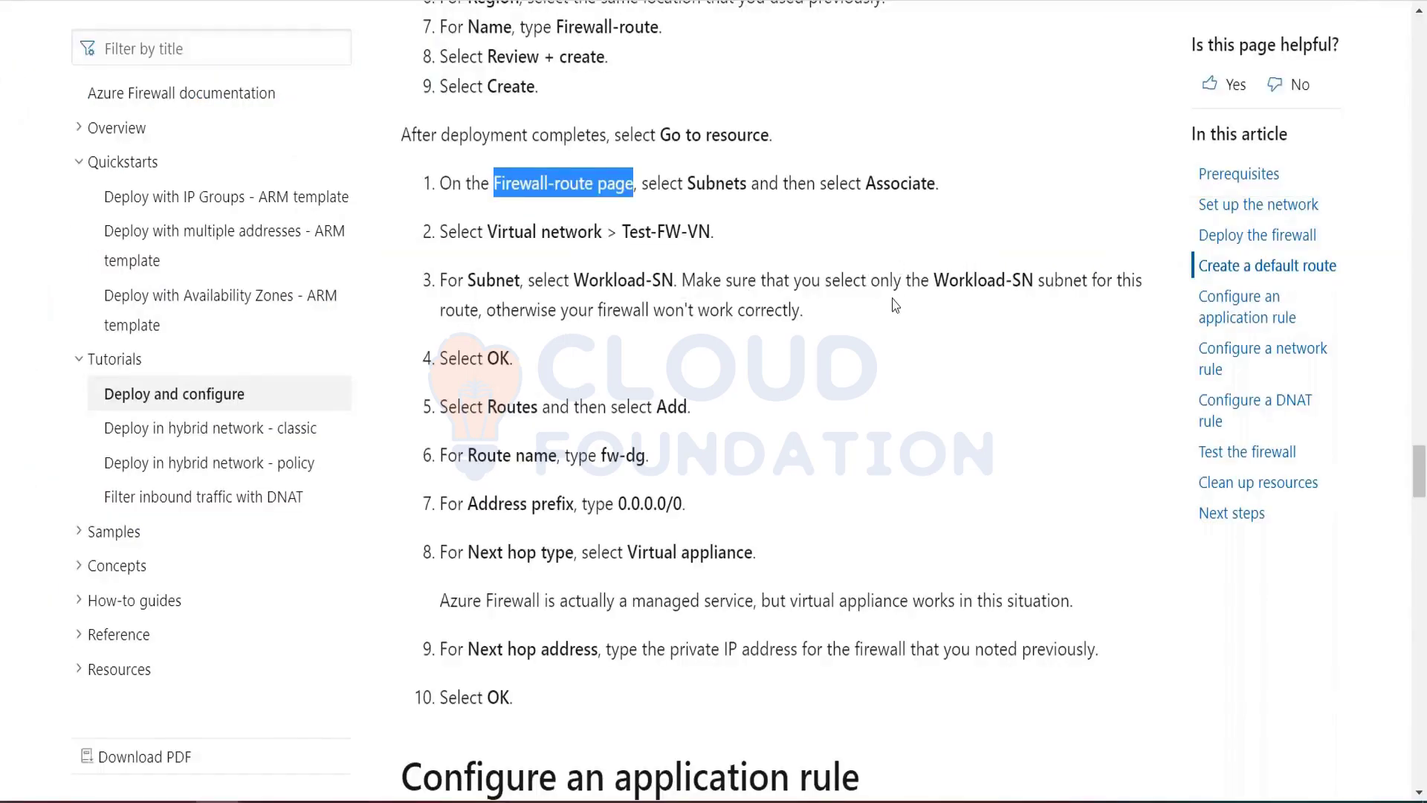
Highlight Workload-SN in the tutorial, then associate the Workload-SN subnet of virtual network Test-FW-VN with the route table.
{"action": "left_click_drag", "start_coordinate": [936, 276], "coordinate": [1031, 281]}
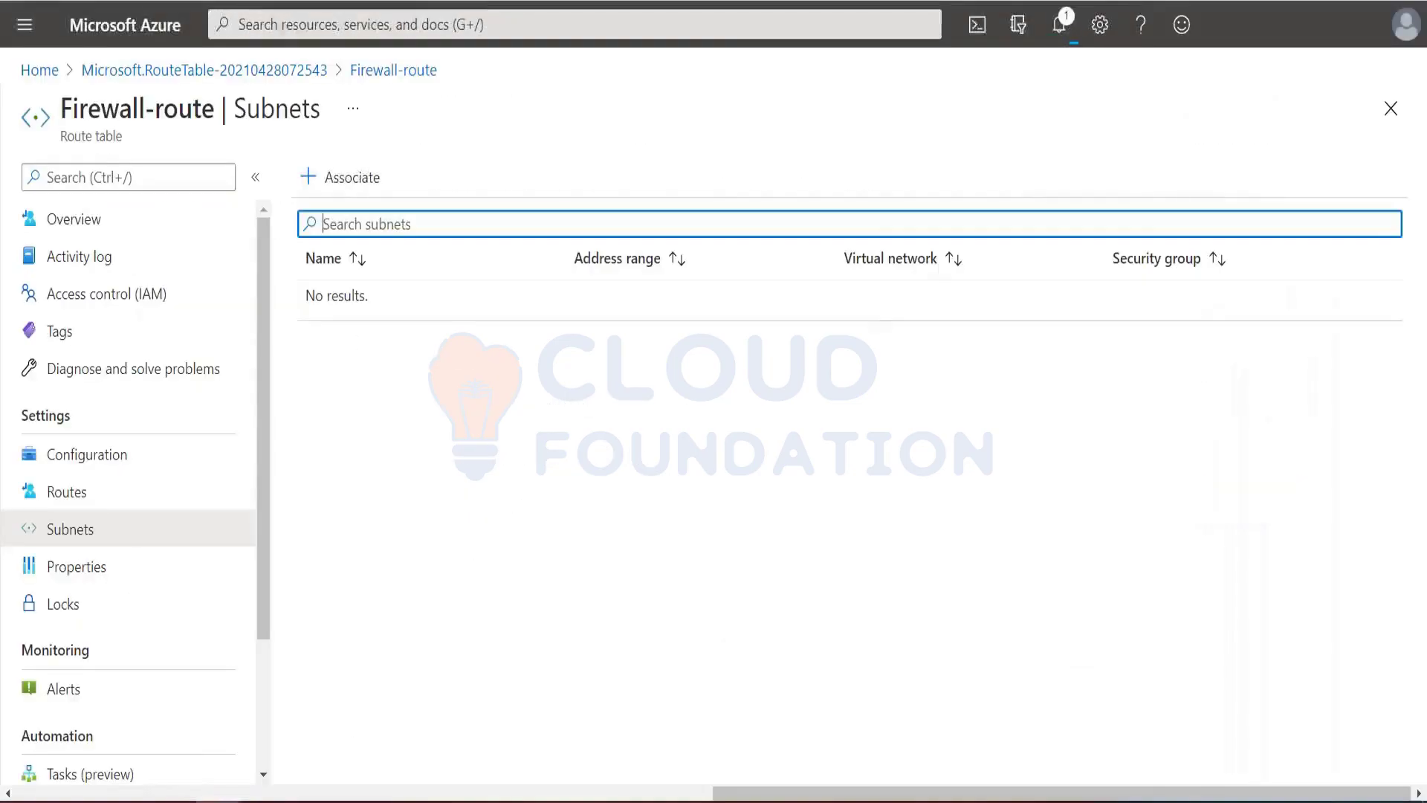
{"action": "left_click", "coordinate": [346, 192]}
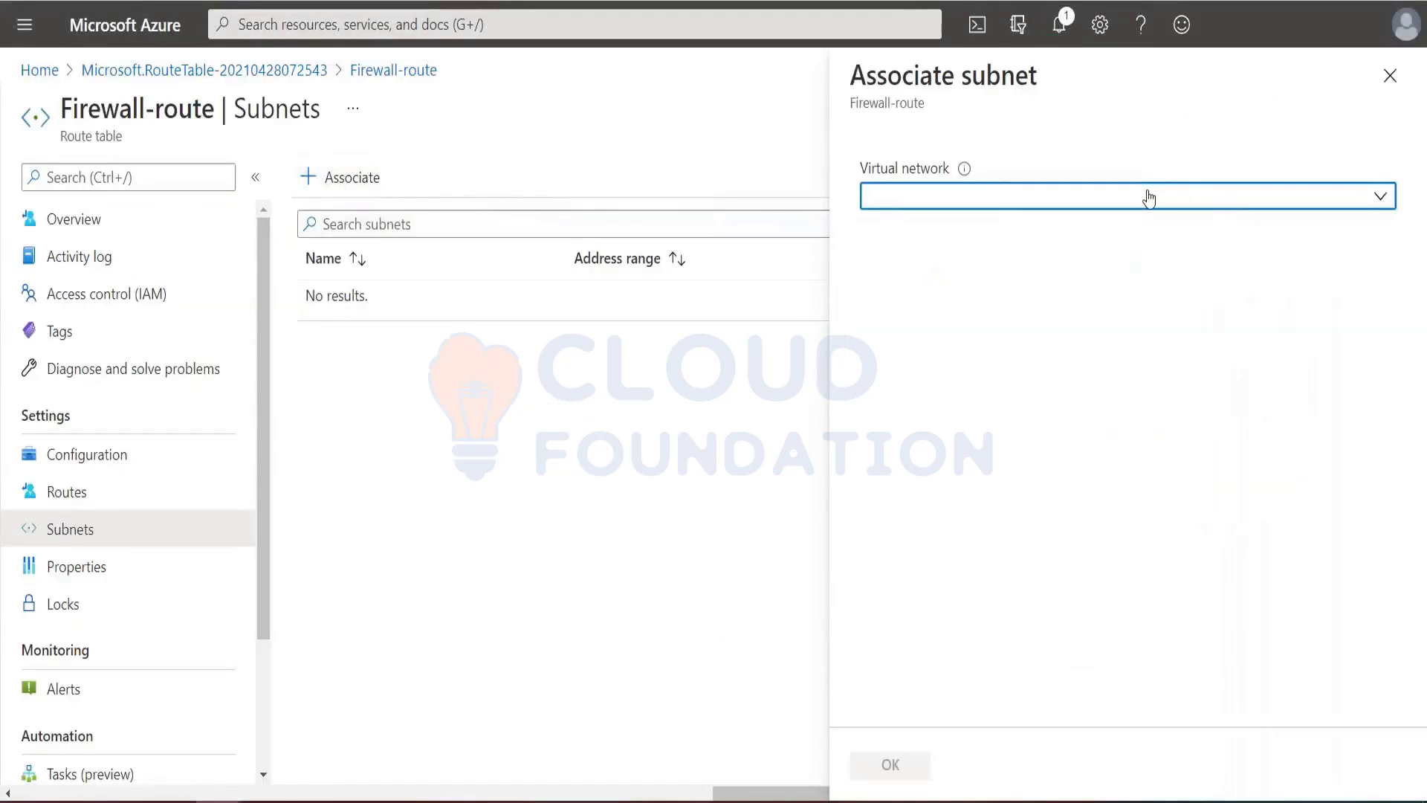
{"action": "left_click", "coordinate": [1109, 195]}
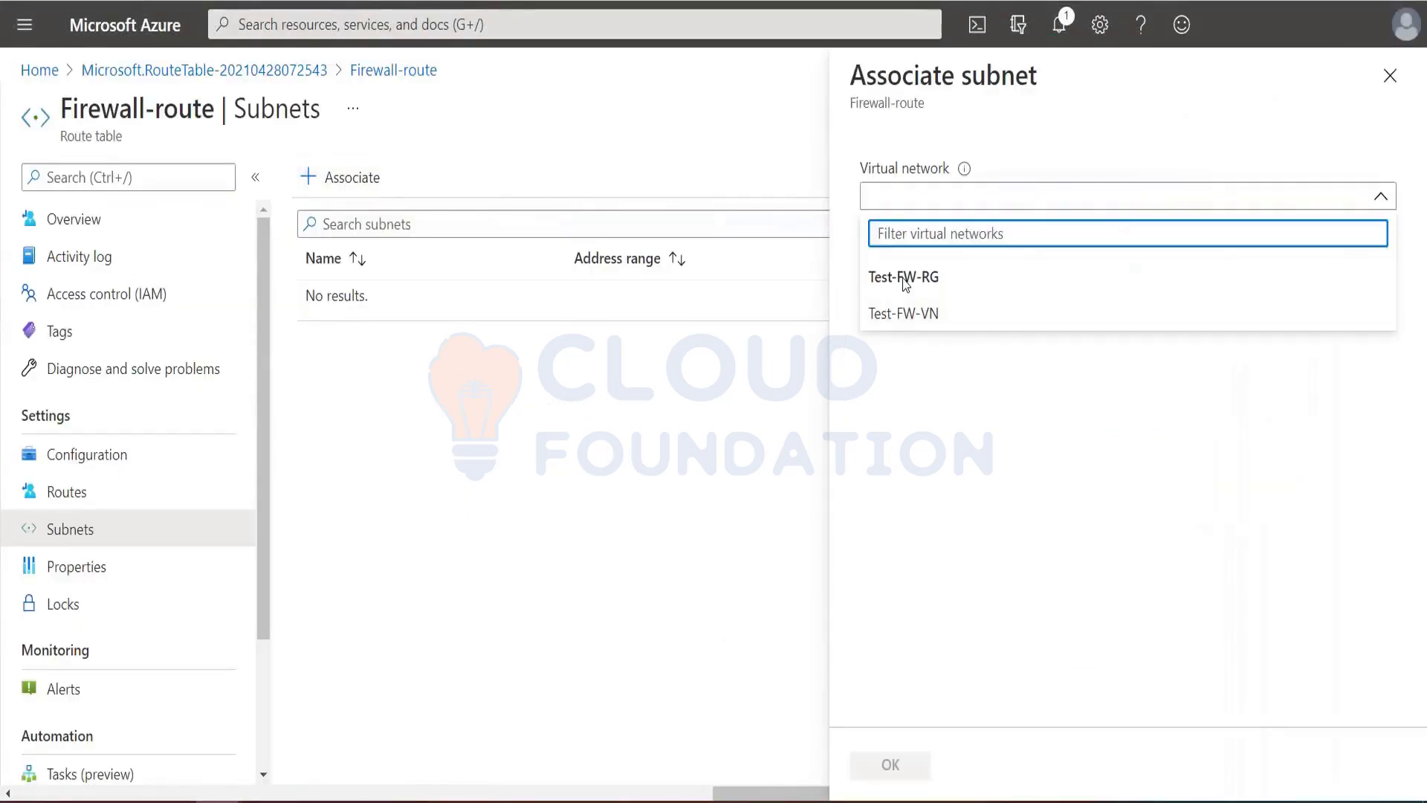
{"action": "left_click", "coordinate": [909, 316]}
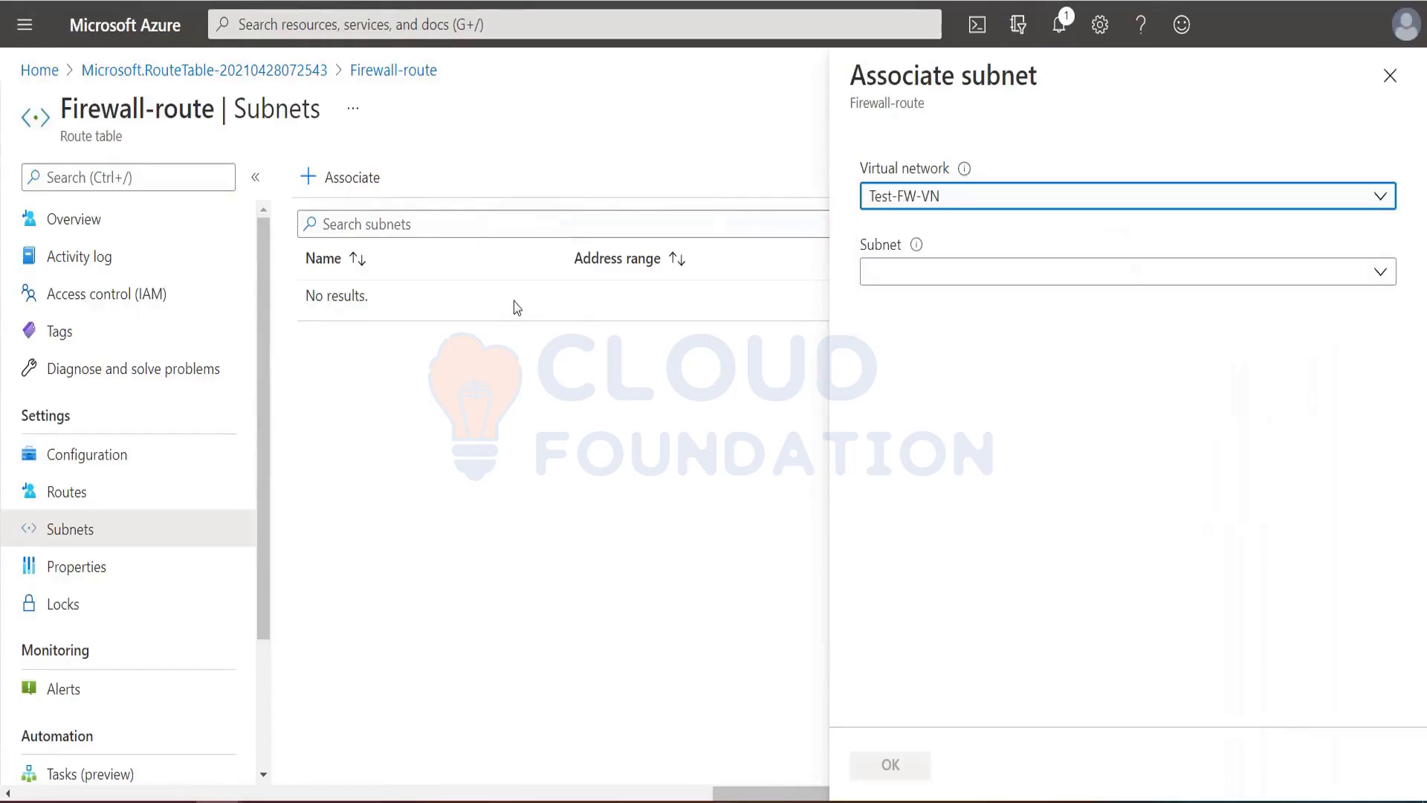
{"action": "left_click", "coordinate": [947, 273]}
{"action": "left_click", "coordinate": [915, 465]}
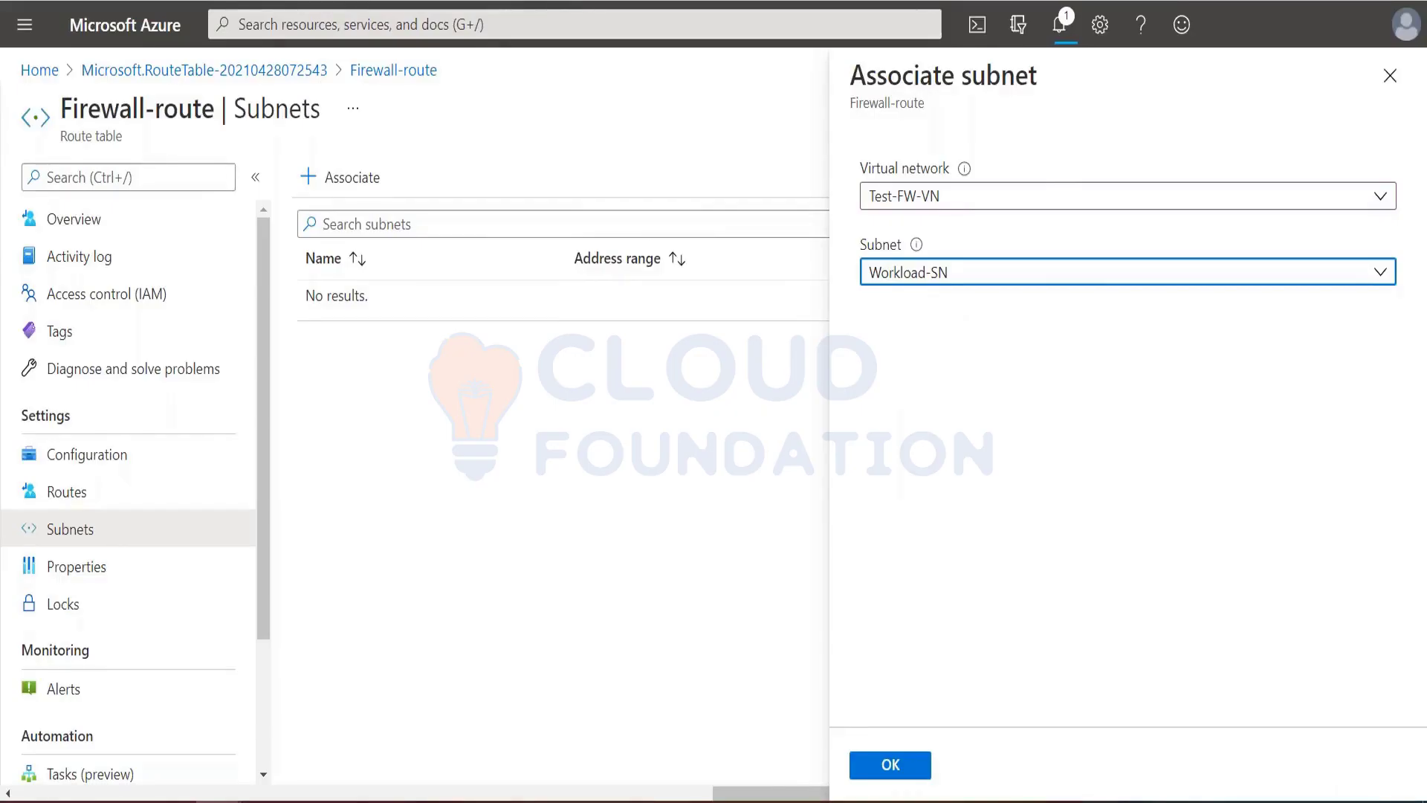
{"action": "left_click", "coordinate": [912, 770]}
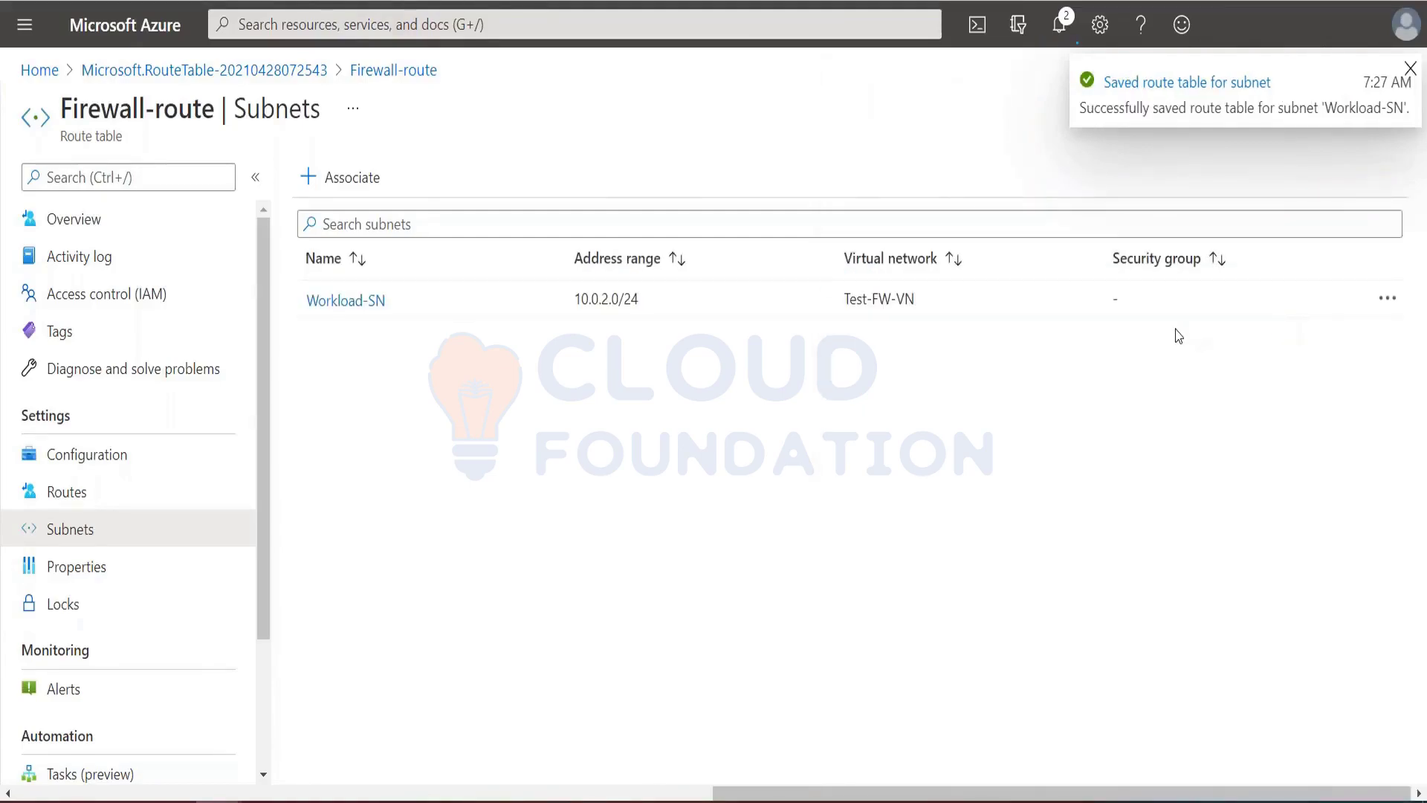
Read the tutorial's route instructions and open the form for adding a route to the Firewall-route table.
{"action": "key", "text": "alt+Tab"}
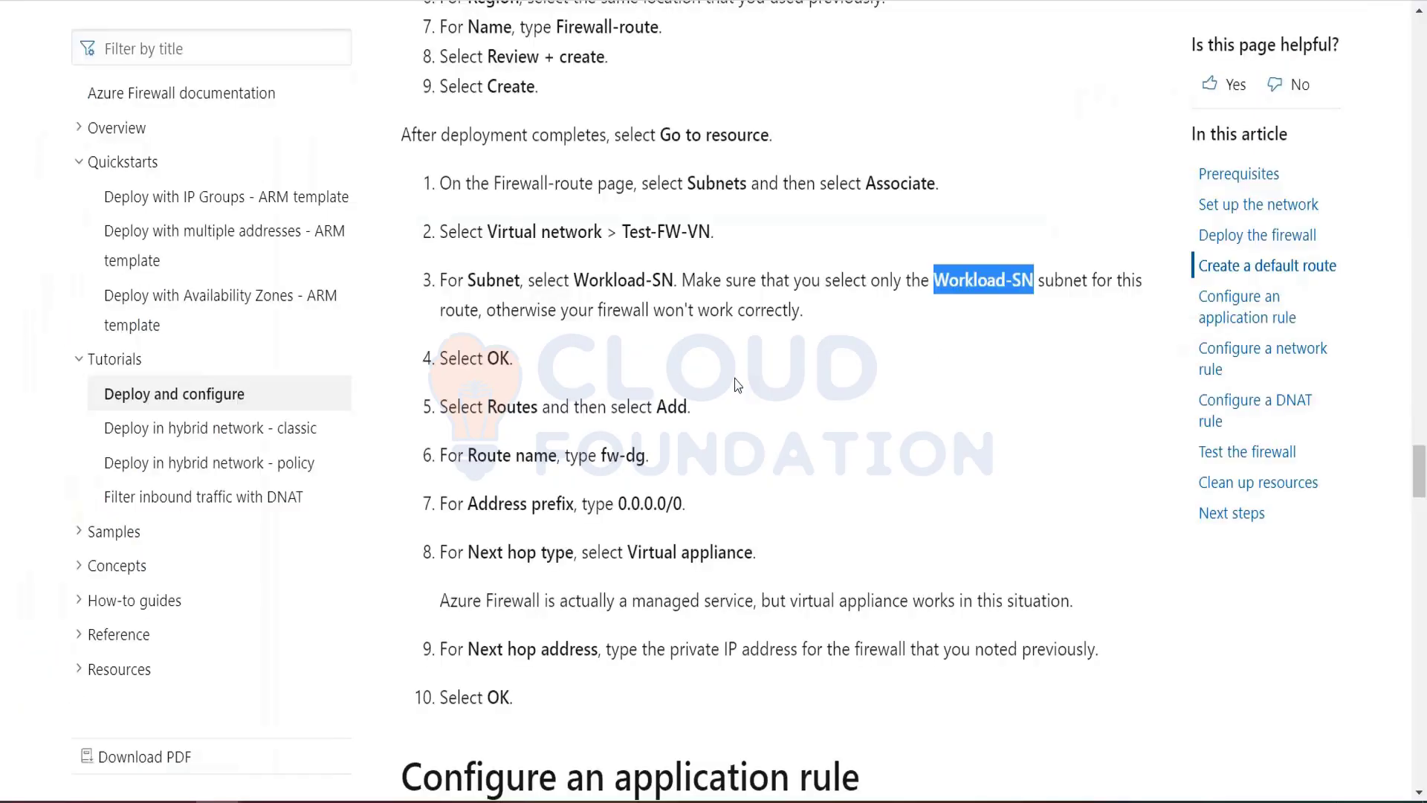
{"action": "scroll", "coordinate": [738, 384], "scroll_direction": "down", "scroll_amount": 2}
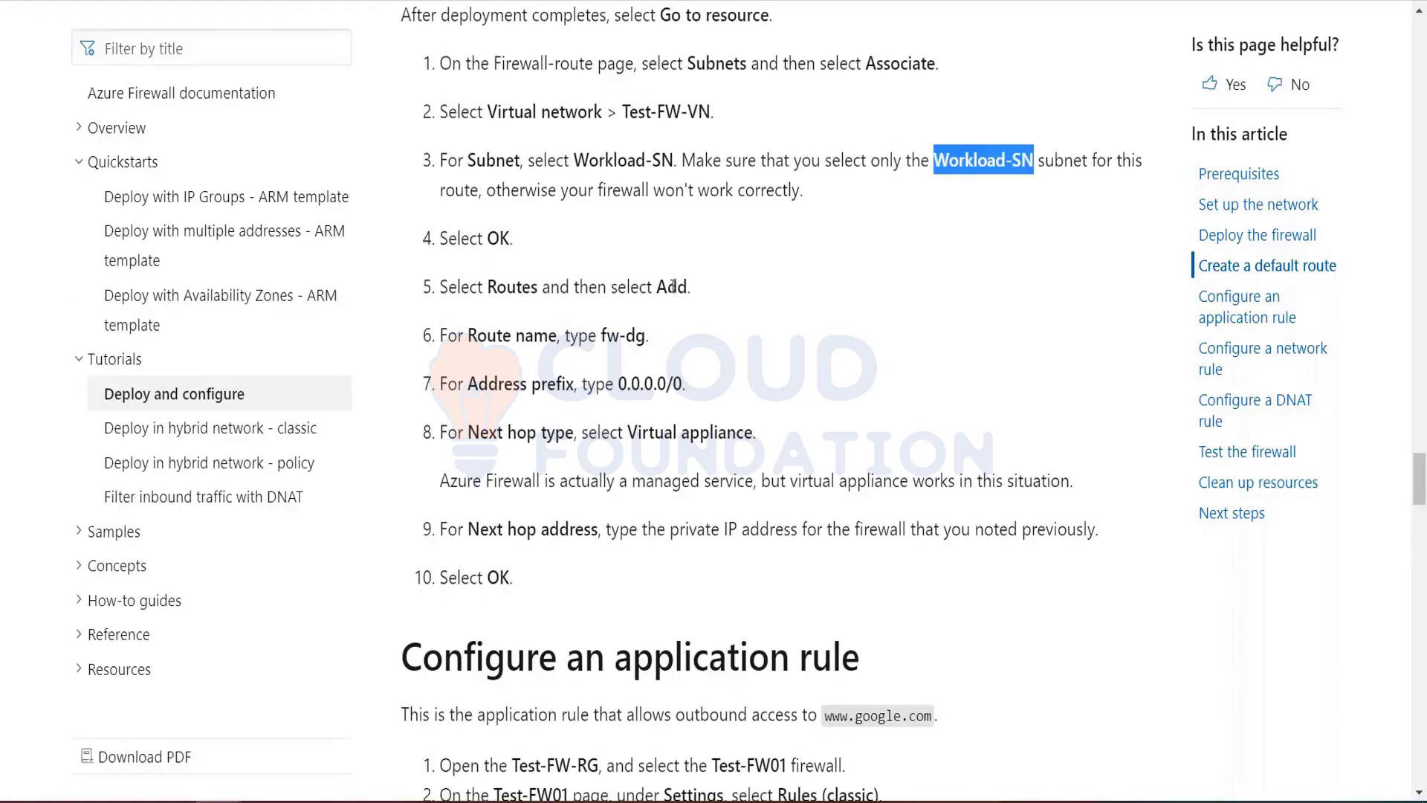
{"action": "key", "text": "alt+Tab"}
{"action": "left_click", "coordinate": [63, 495]}
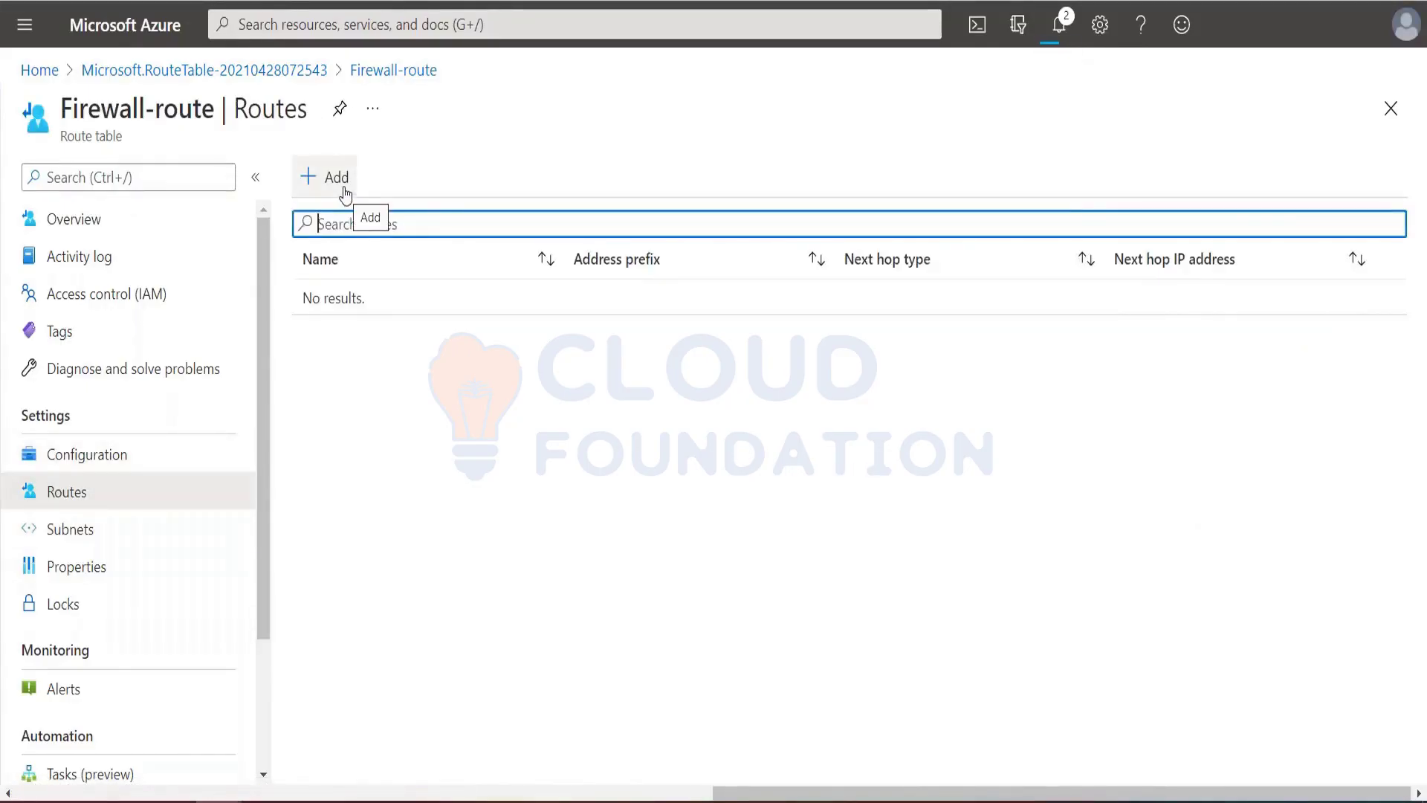
{"action": "key", "text": "alt+Tab"}
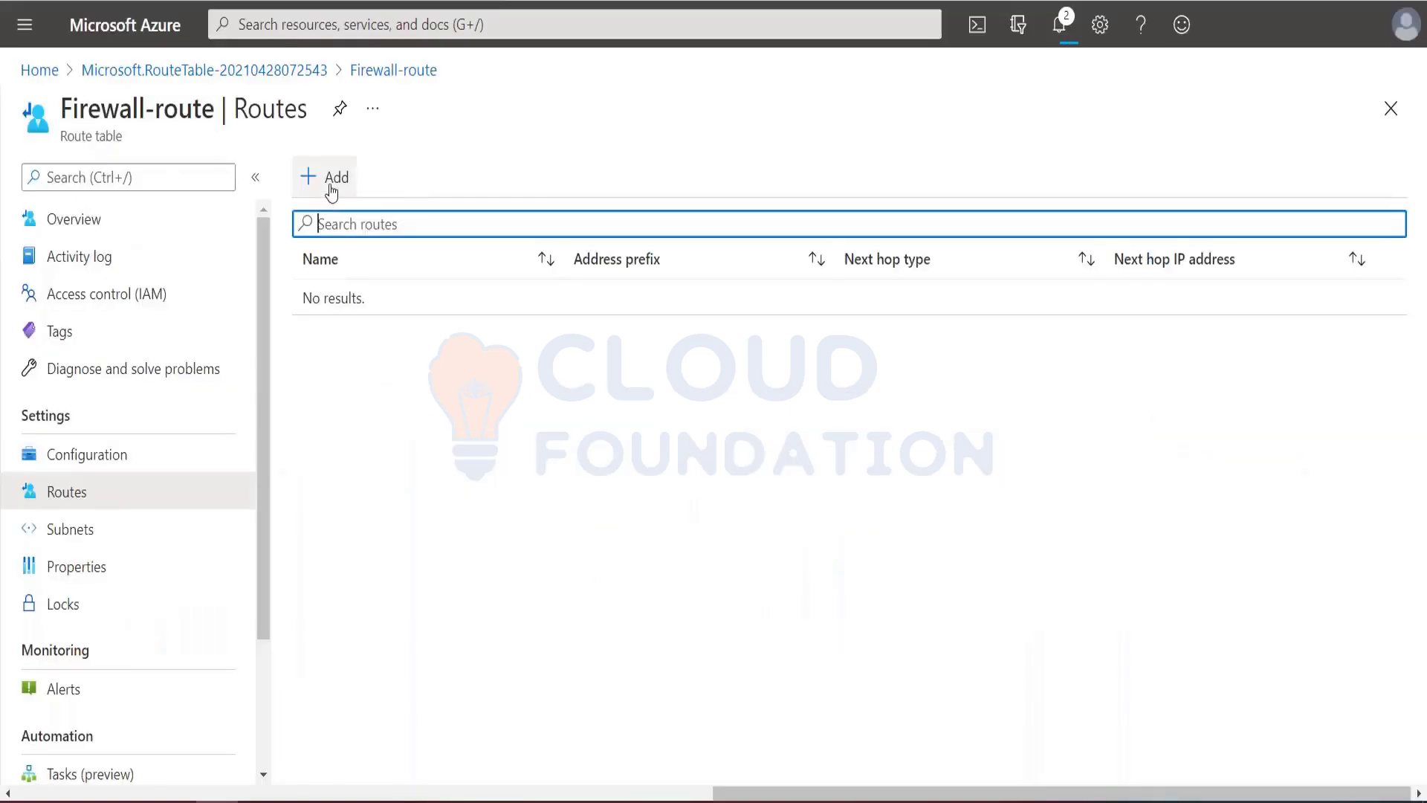
{"action": "left_click", "coordinate": [331, 192]}
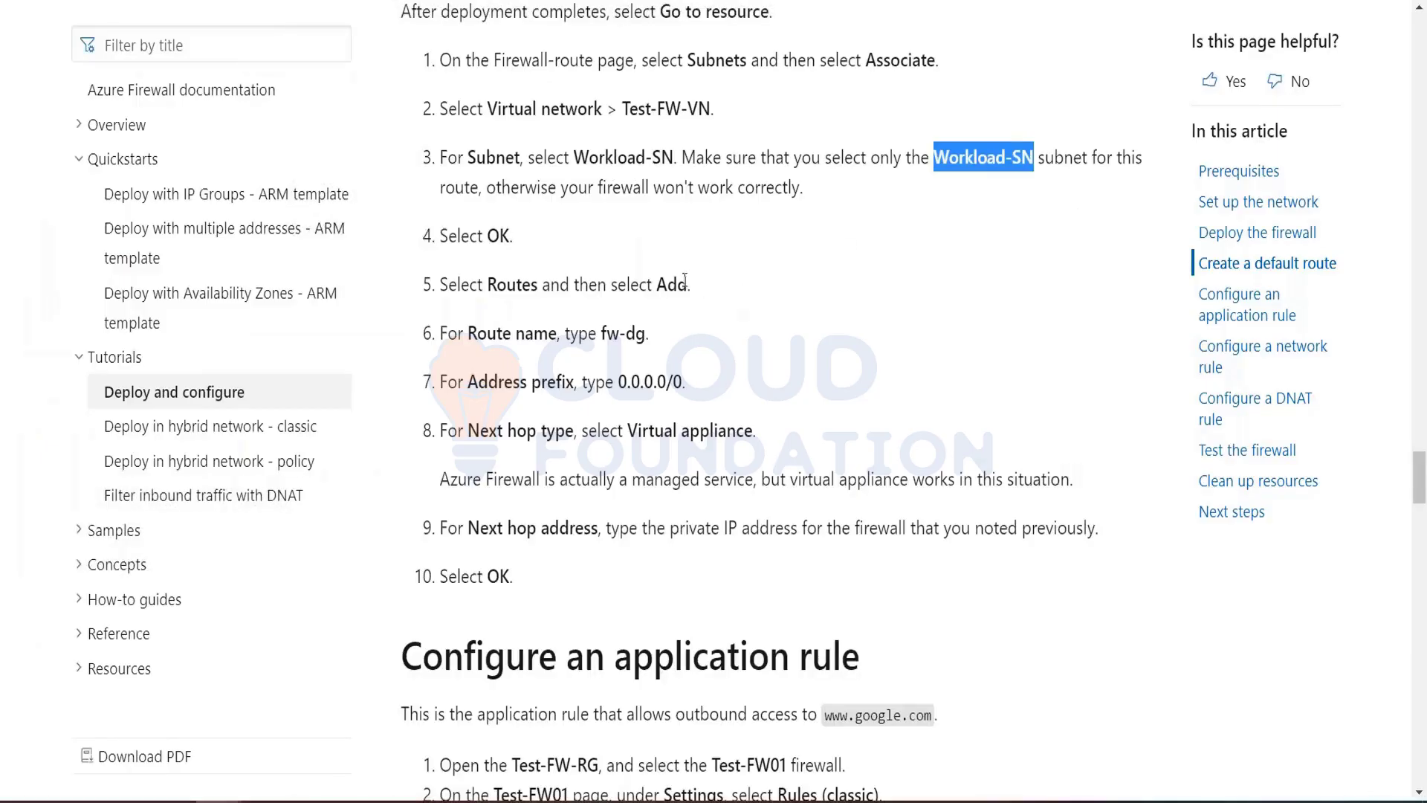
Name the route fw-dg and set its address prefix to 0.0.0.0/0, copying both values from the tutorial.
{"action": "left_click_drag", "start_coordinate": [601, 333], "coordinate": [647, 334]}
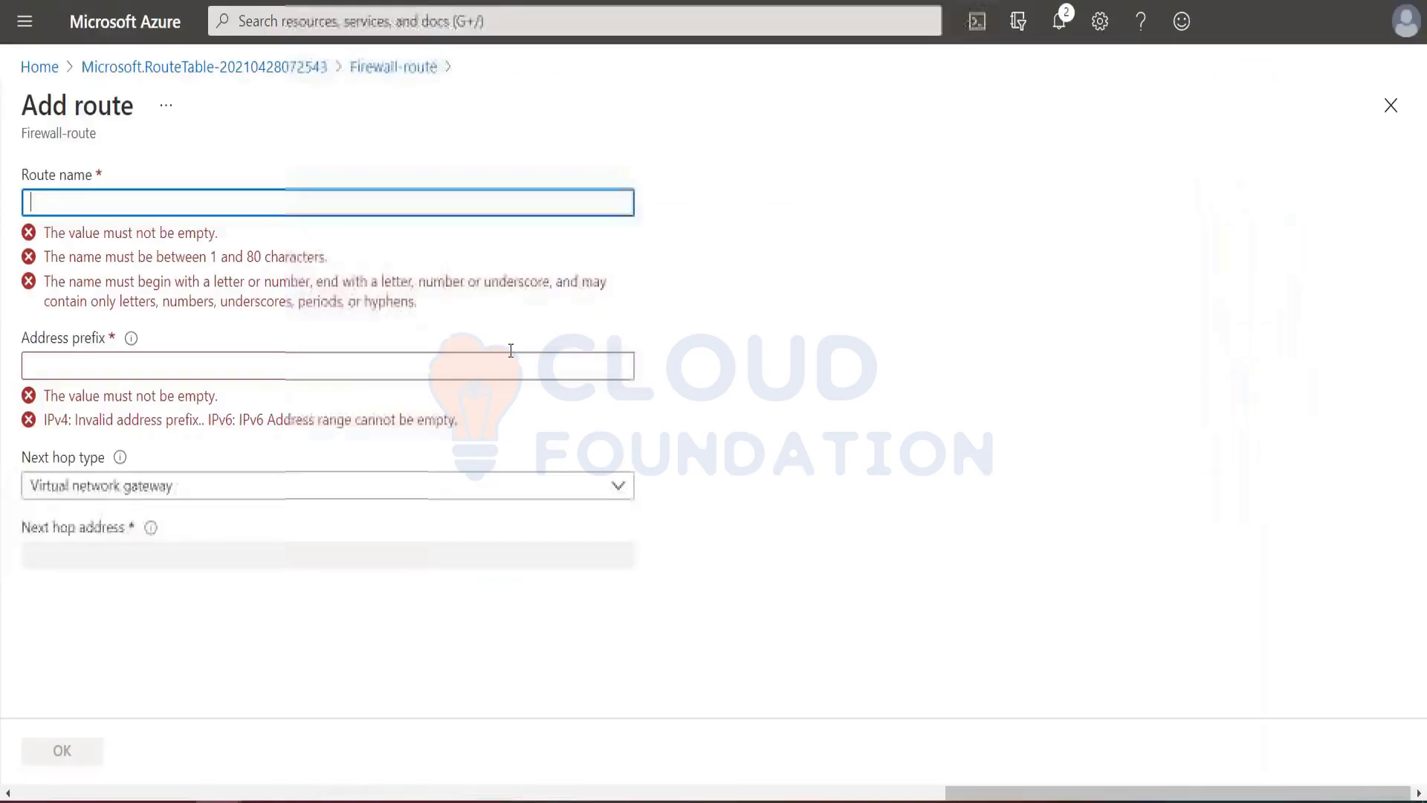
{"action": "type", "text": "fw-dg"}
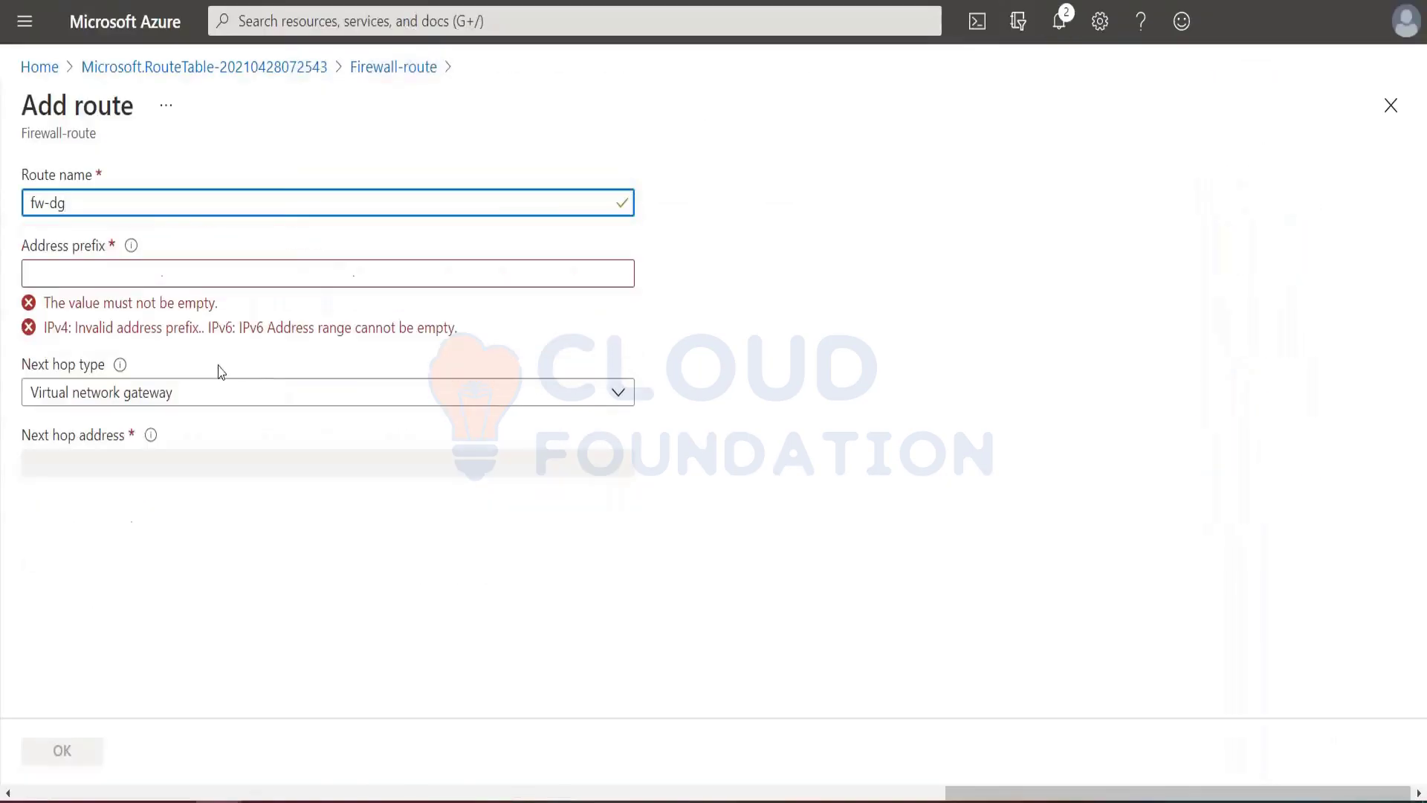
{"action": "left_click", "coordinate": [196, 272]}
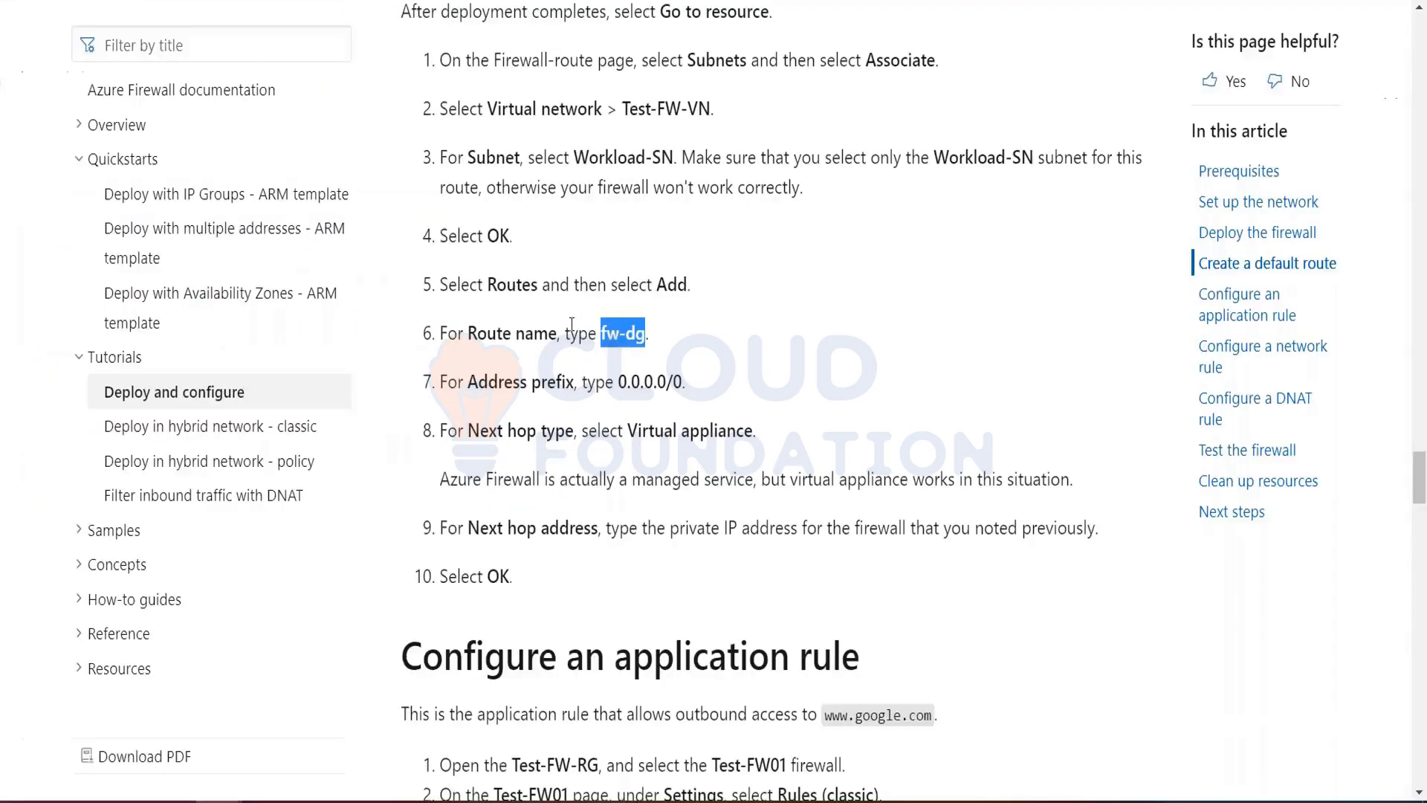
{"action": "left_click_drag", "start_coordinate": [619, 381], "coordinate": [682, 381]}
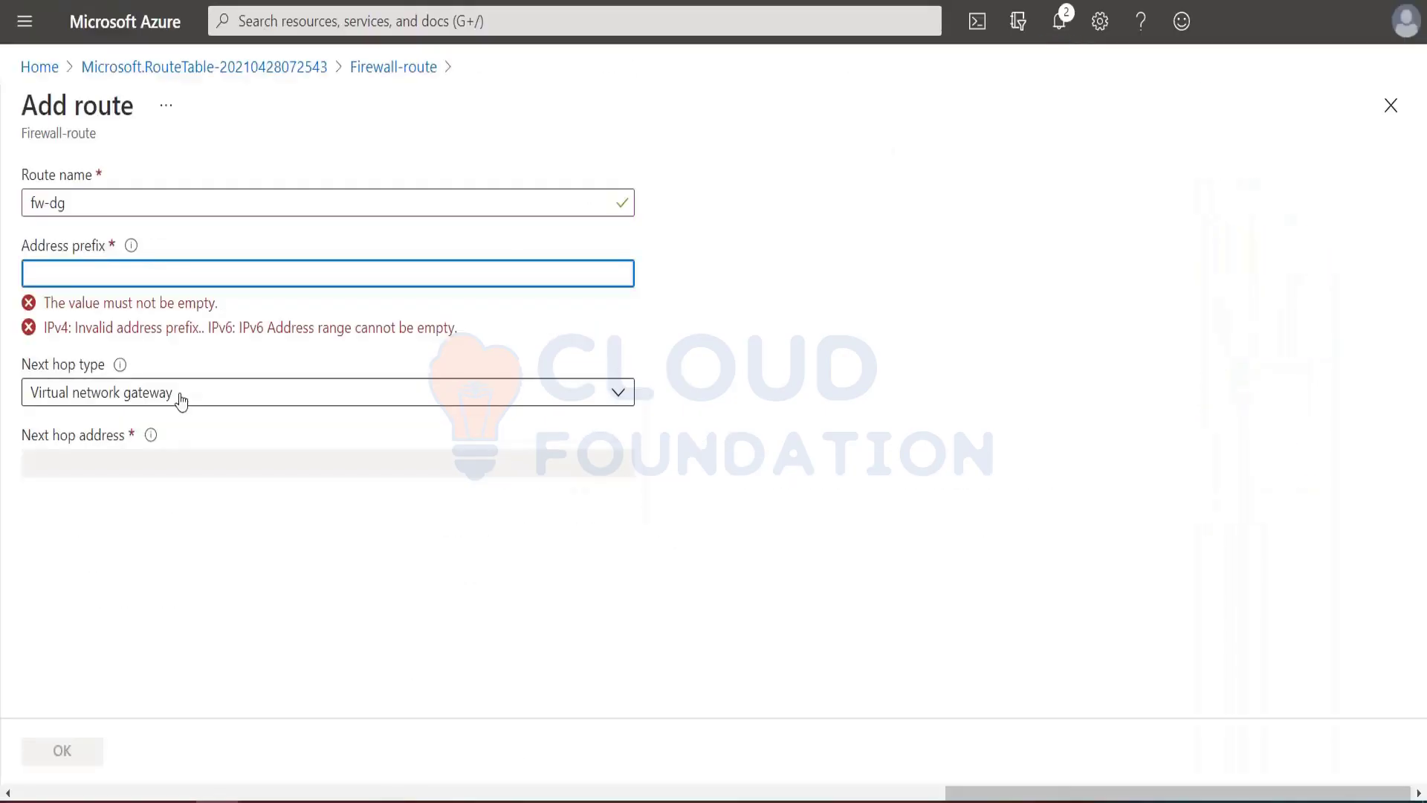
{"action": "type", "text": "0.0.0.0/0"}
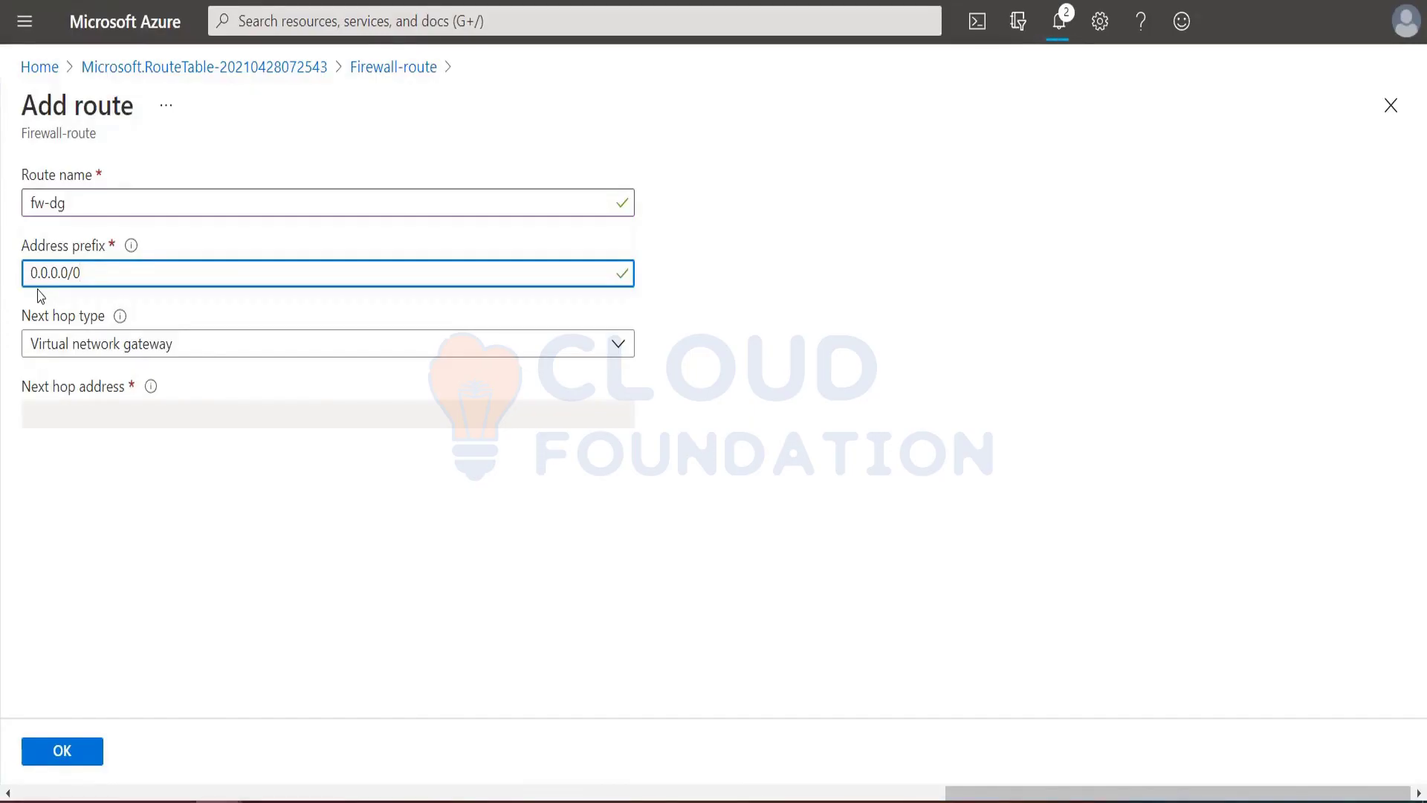
Set the next hop type to Virtual appliance and highlight the tutorial's instruction for the next hop address.
{"action": "left_click", "coordinate": [183, 346]}
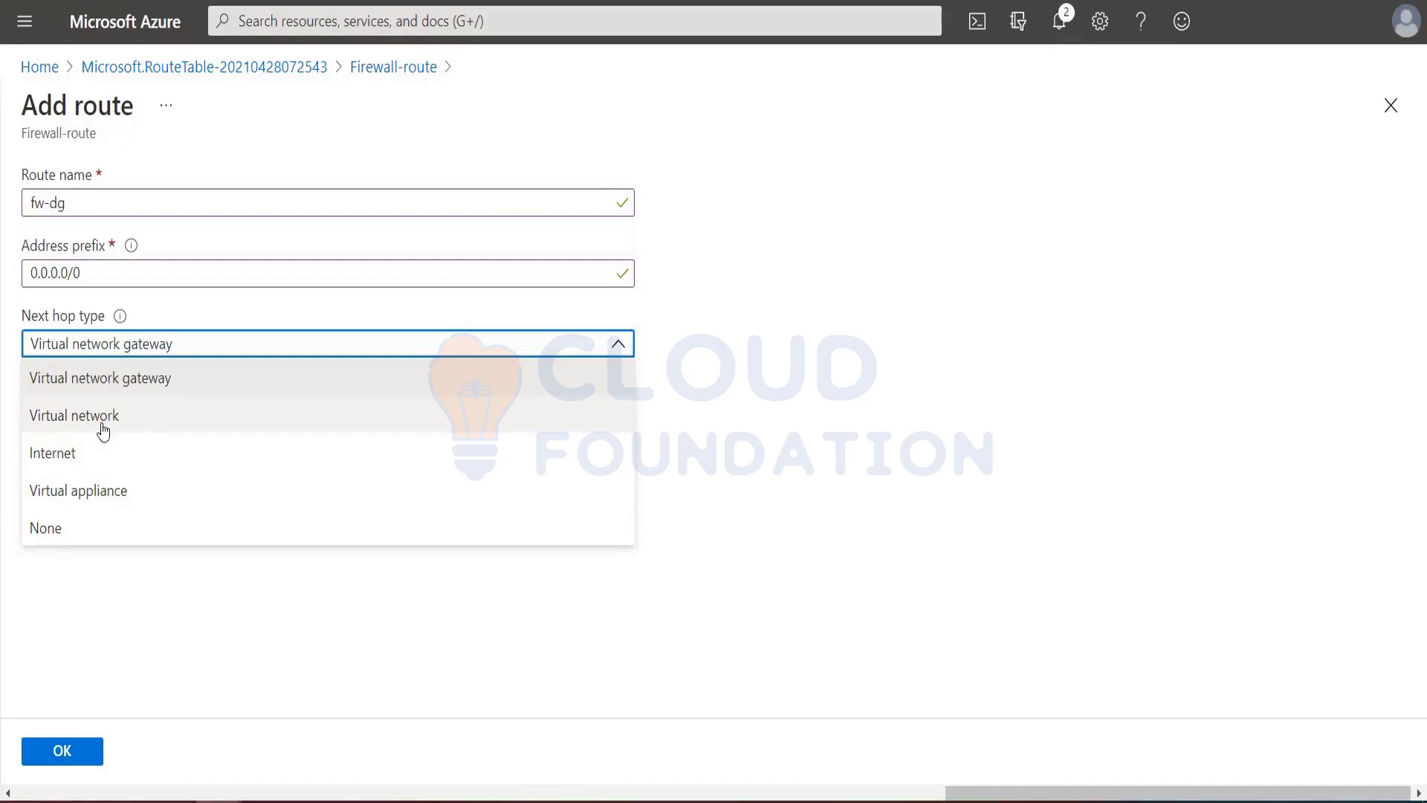
{"action": "left_click", "coordinate": [97, 494]}
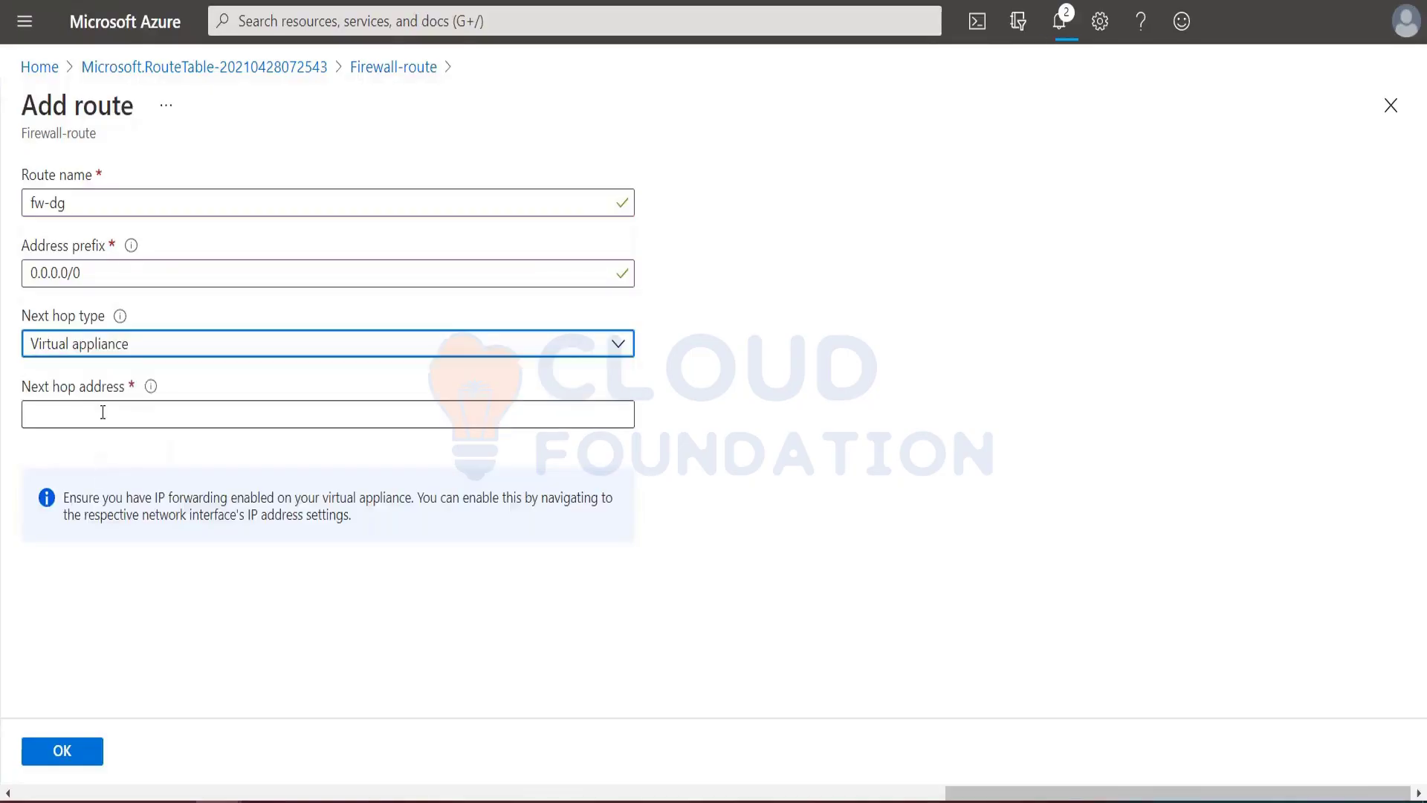
{"action": "left_click", "coordinate": [103, 413]}
{"action": "key", "text": "alt+Tab"}
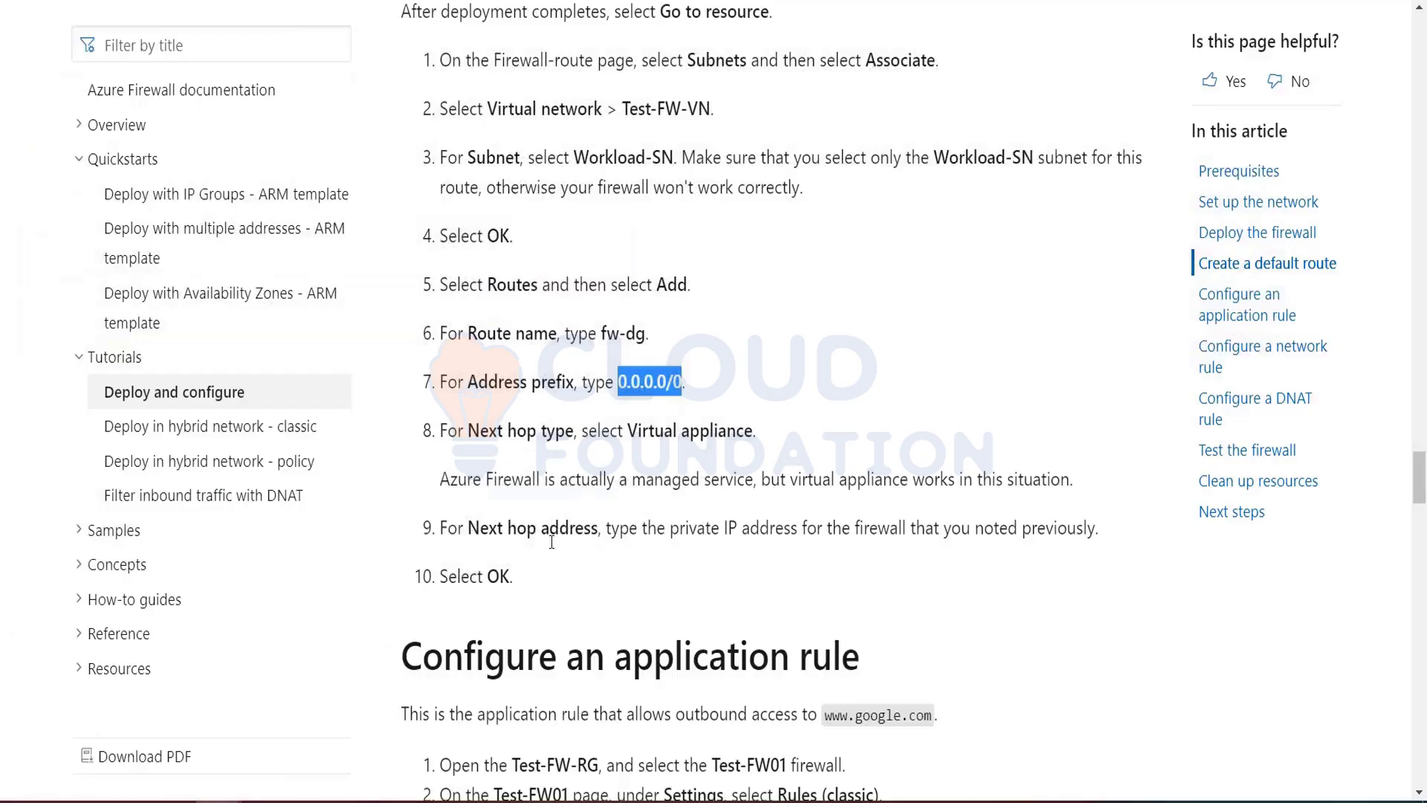
{"action": "scroll", "coordinate": [551, 543], "scroll_direction": "down", "scroll_amount": 2}
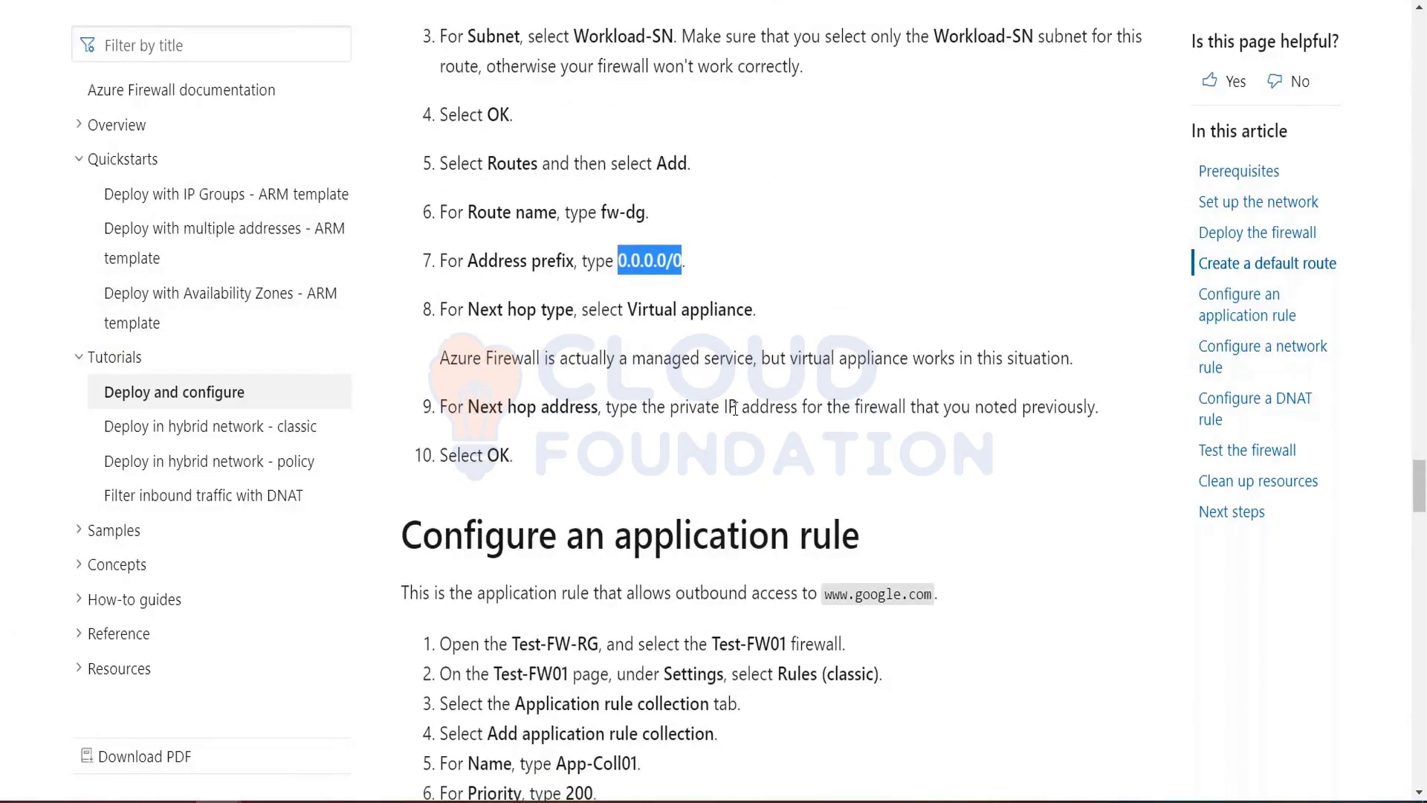
{"action": "left_click_drag", "start_coordinate": [667, 407], "coordinate": [908, 408]}
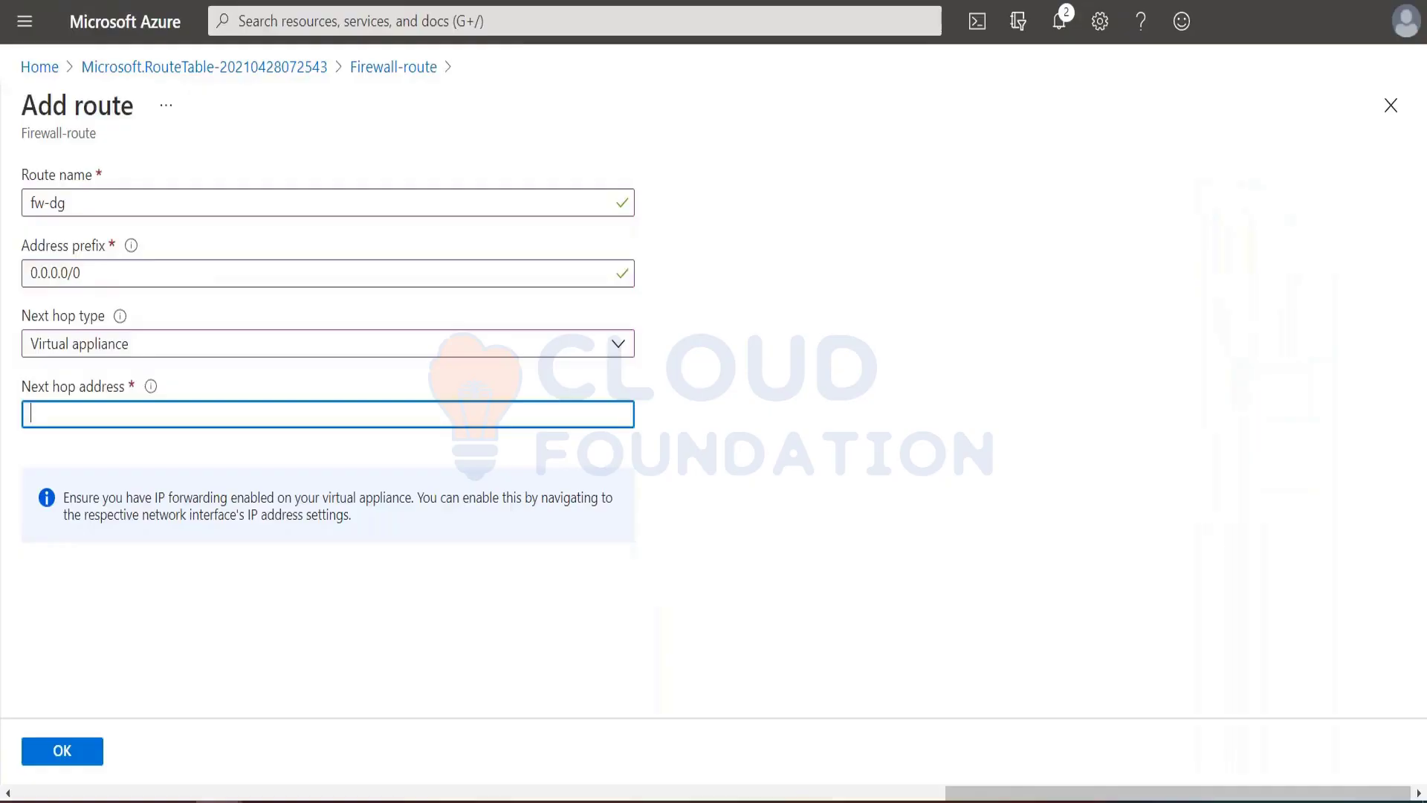
Open portal.azure.com in a new browser tab and sign in with the existing account.
{"action": "key", "text": "ctrl+t"}
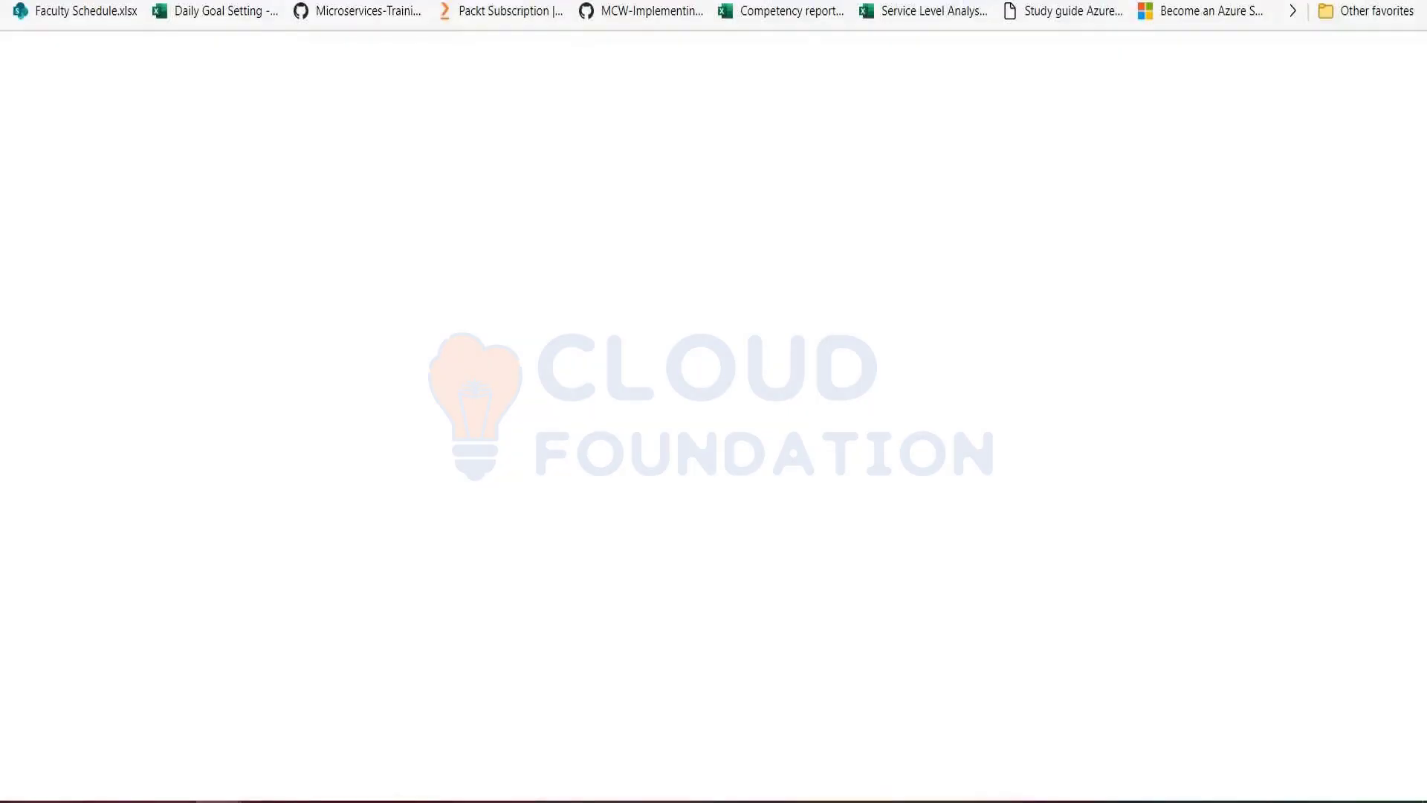
{"action": "type", "text": "port"}
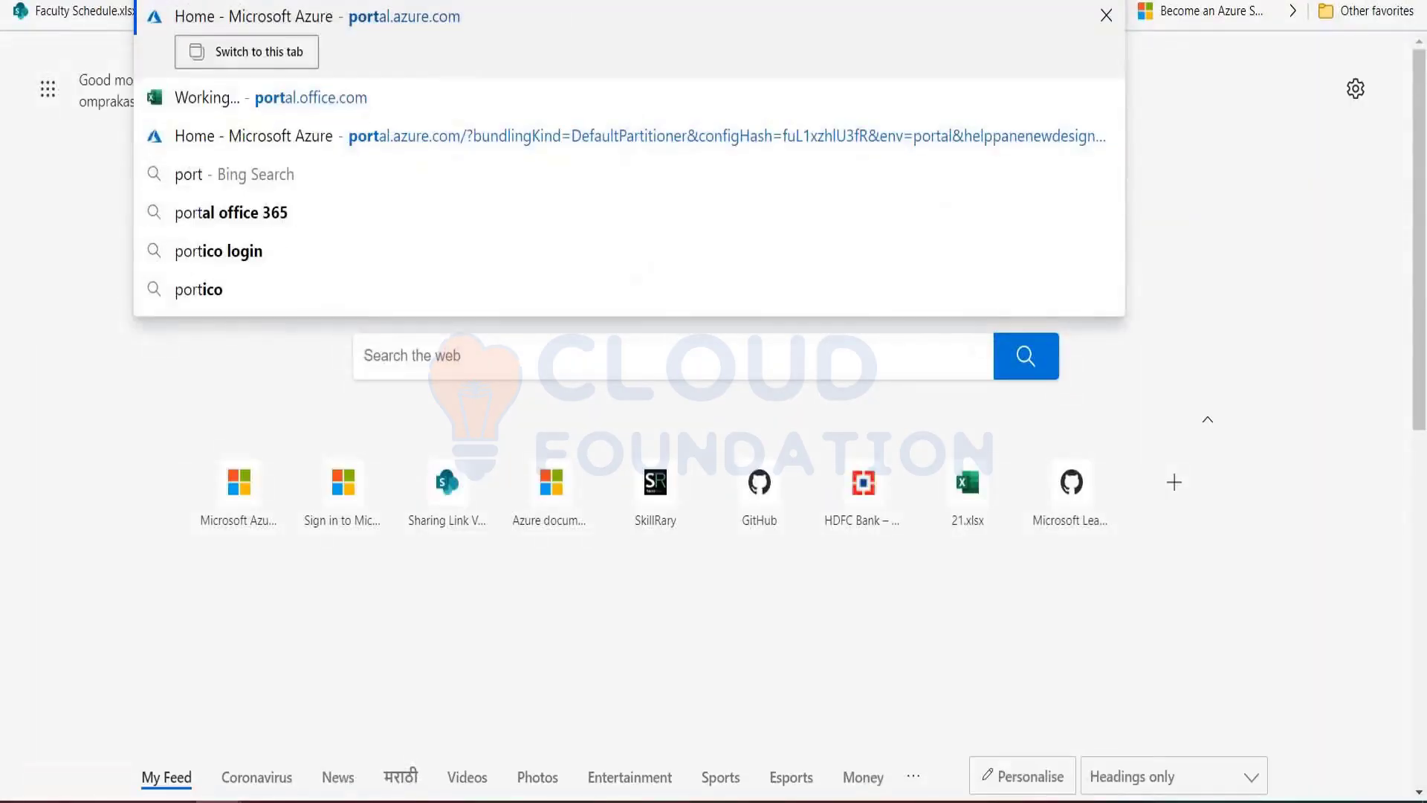
{"action": "type", "text": "al.azure.com"}
{"action": "key", "text": "Return"}
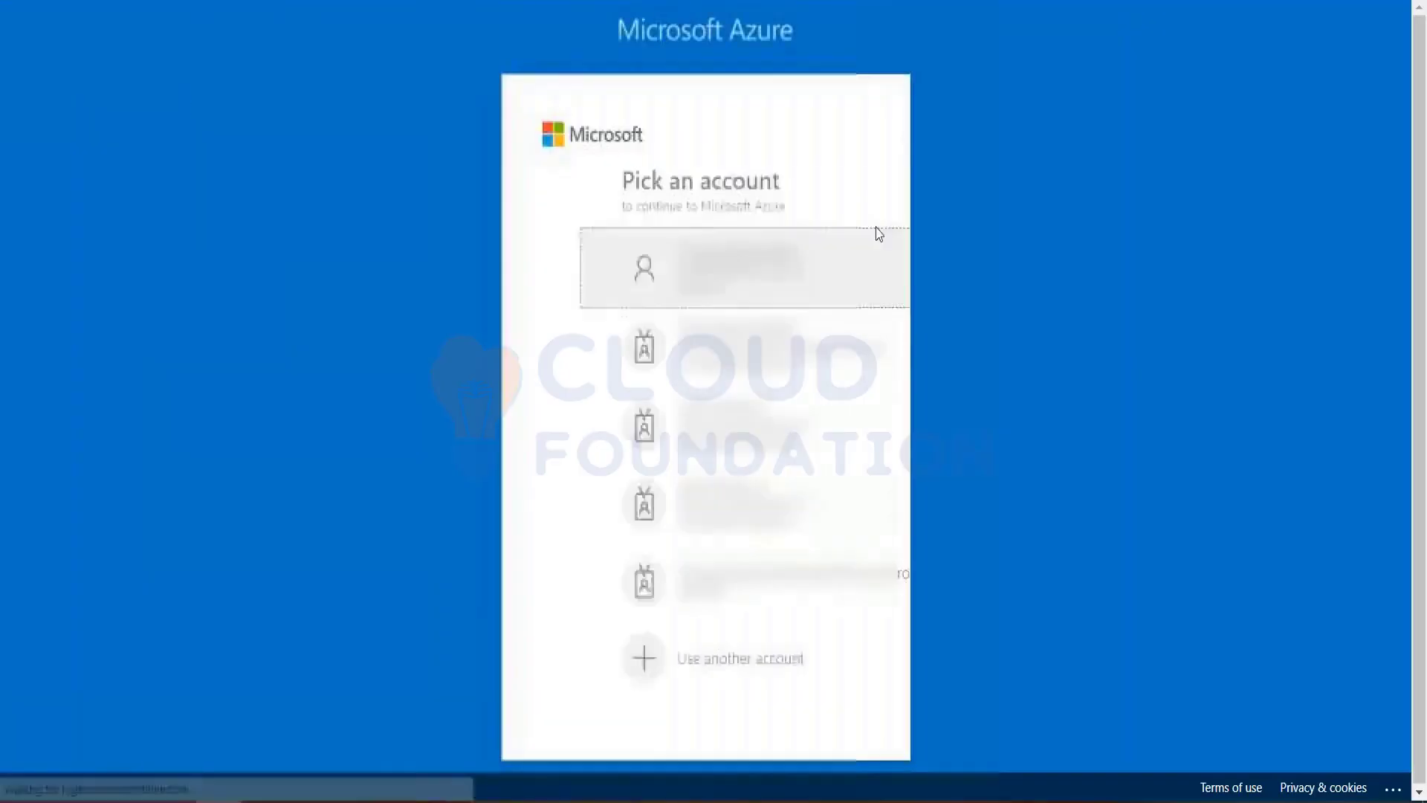
{"action": "left_click", "coordinate": [704, 300]}
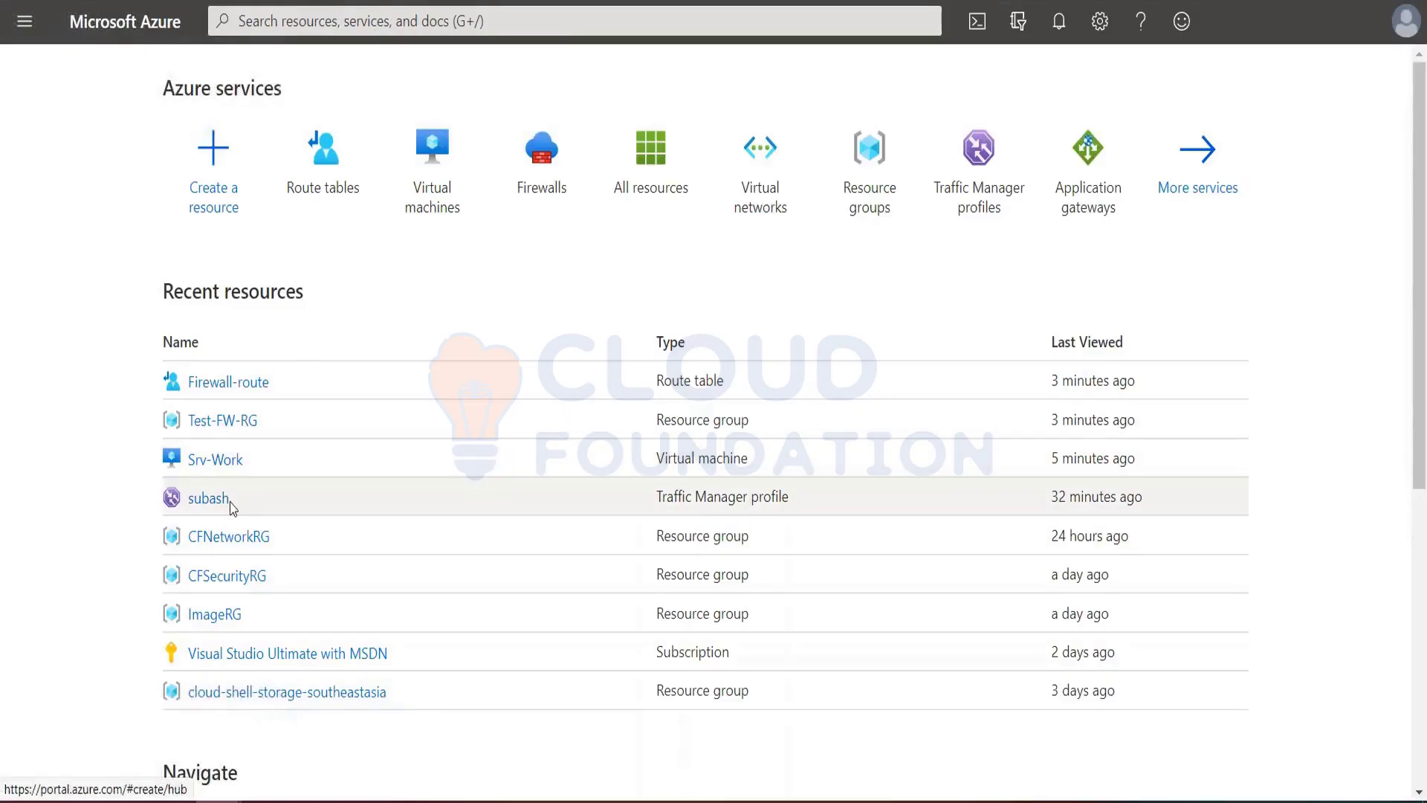
Open the Test-FW01 firewall from the list of all resources and copy its private IP address.
{"action": "left_click", "coordinate": [25, 20]}
{"action": "left_click", "coordinate": [78, 254]}
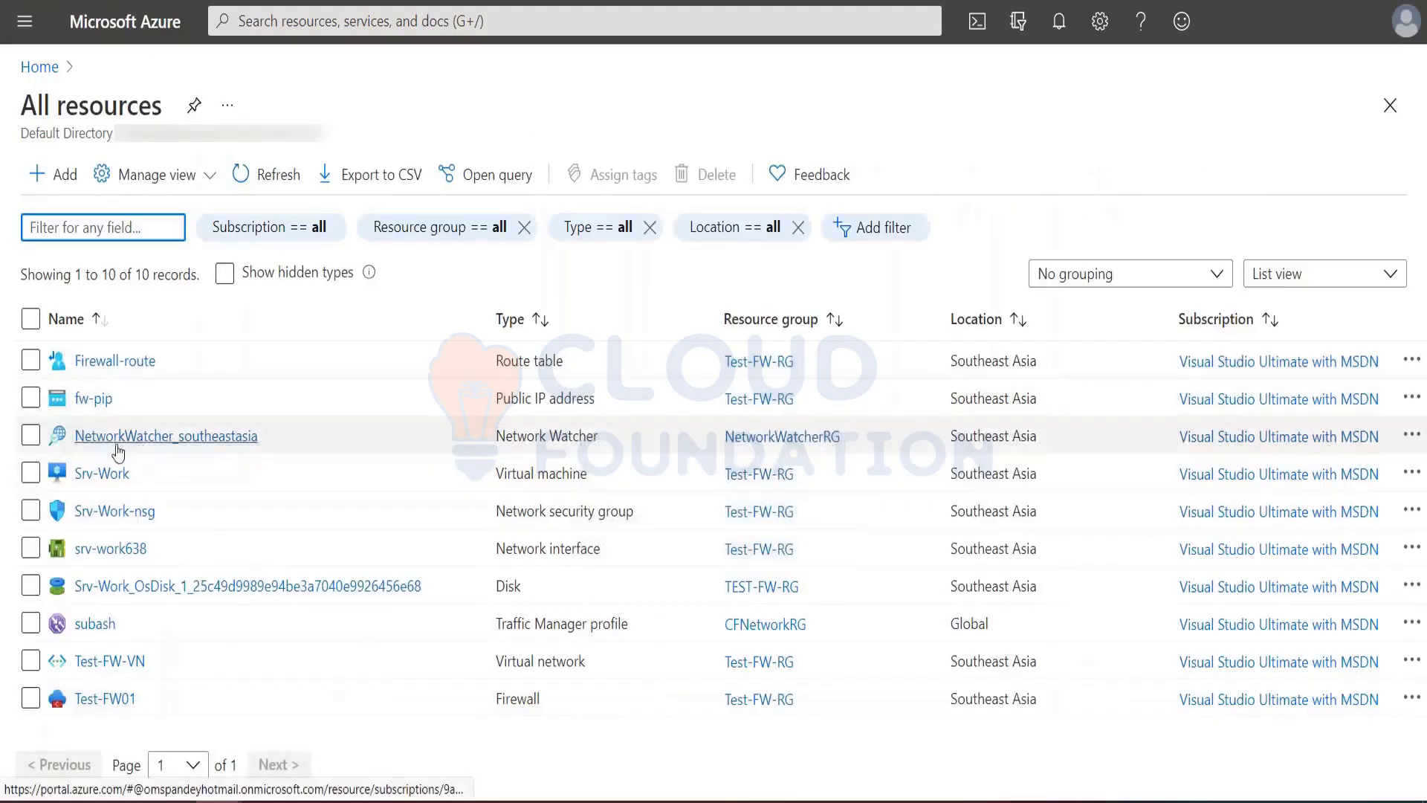
{"action": "left_click", "coordinate": [97, 700]}
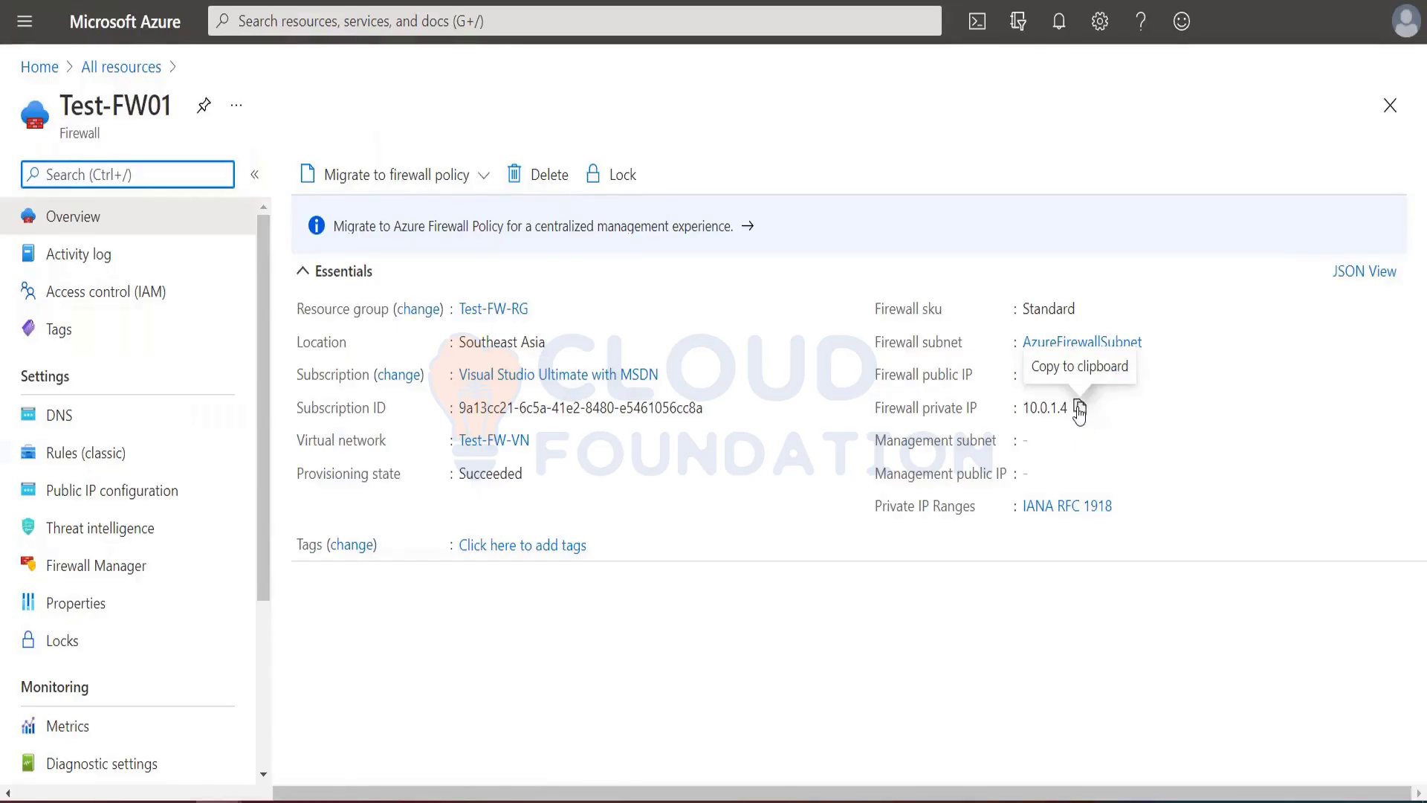
{"action": "left_click", "coordinate": [1078, 409]}
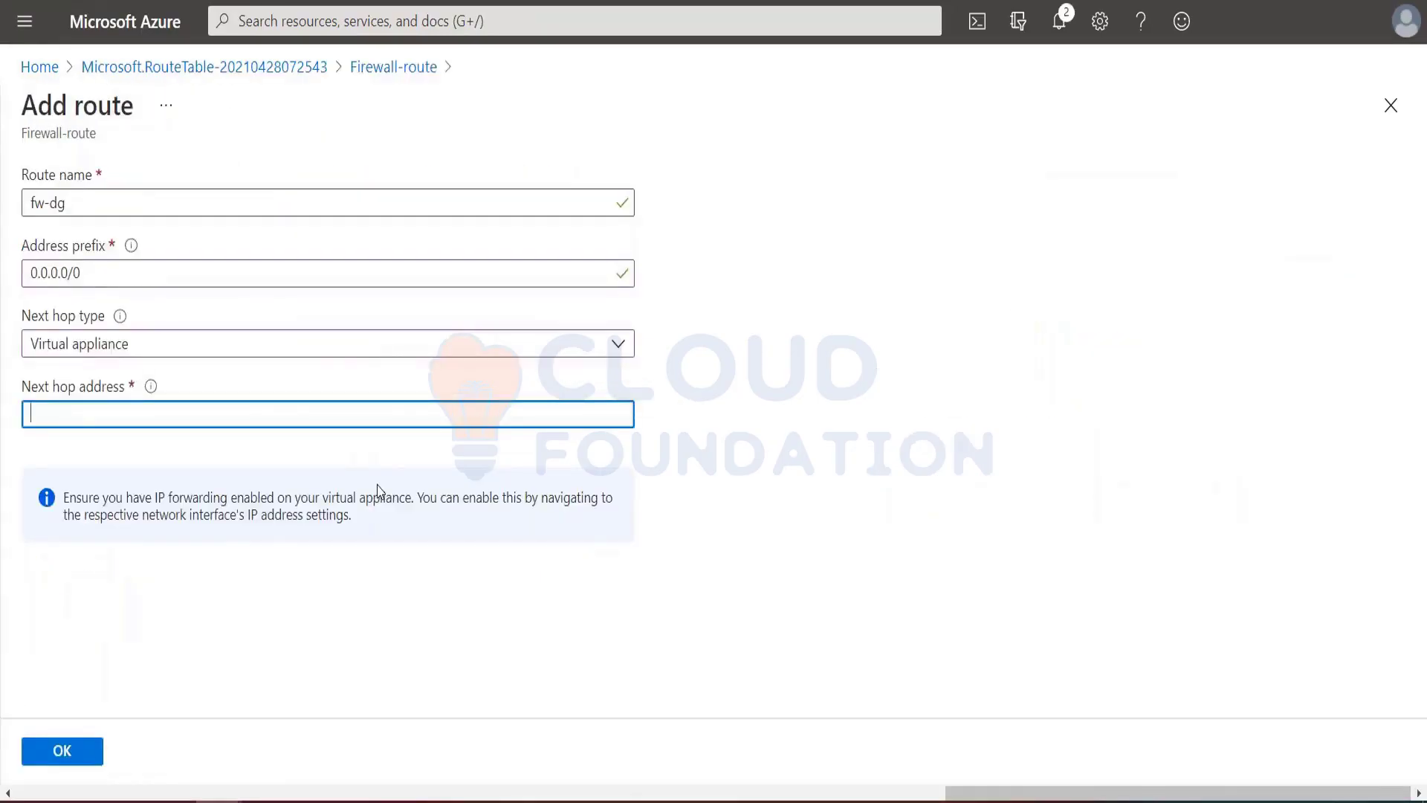
Enter the copied firewall private IP 10.0.1.4 as the next hop address, create the route and dismiss the notification.
{"action": "key", "text": "ctrl+v"}
{"action": "left_click", "coordinate": [60, 754]}
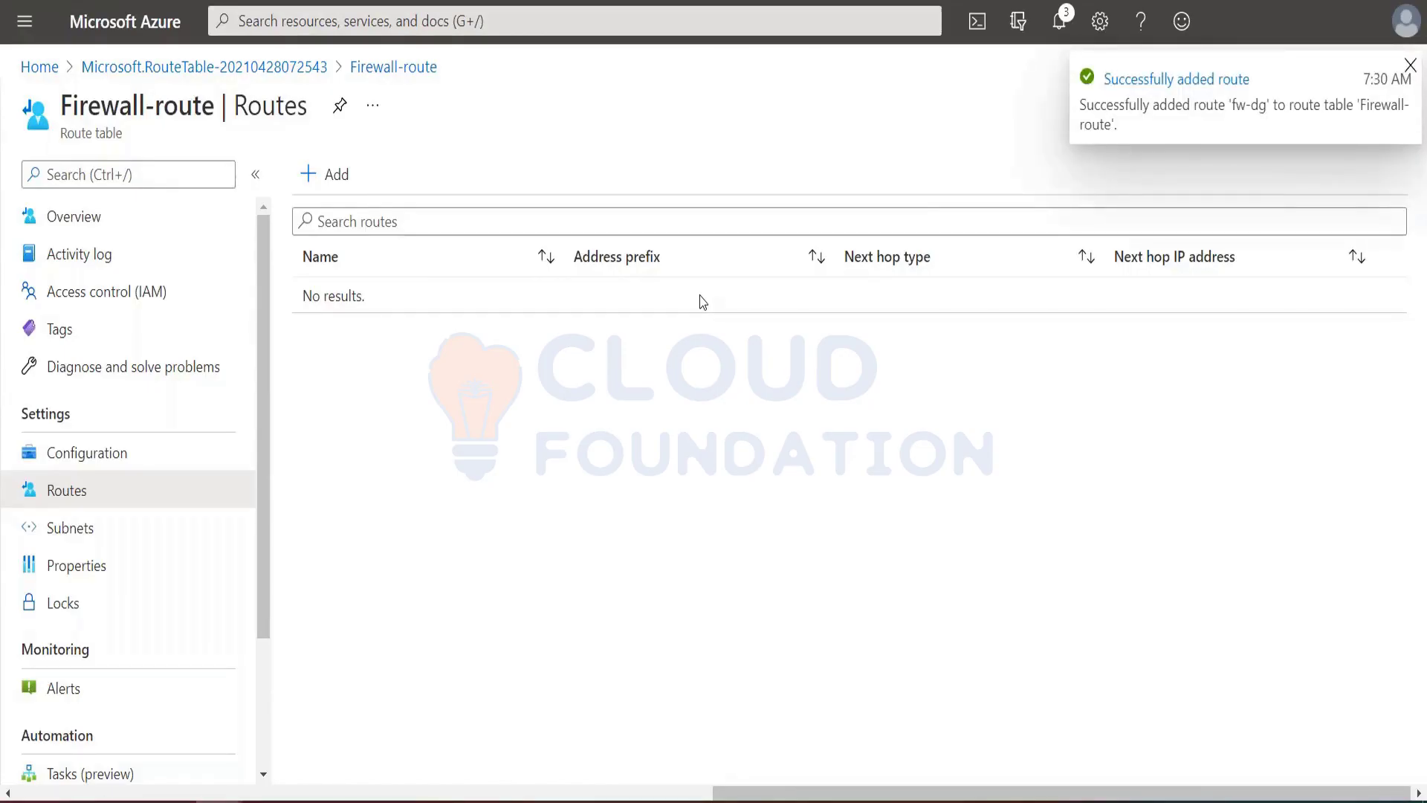
{"action": "left_click", "coordinate": [1411, 65]}
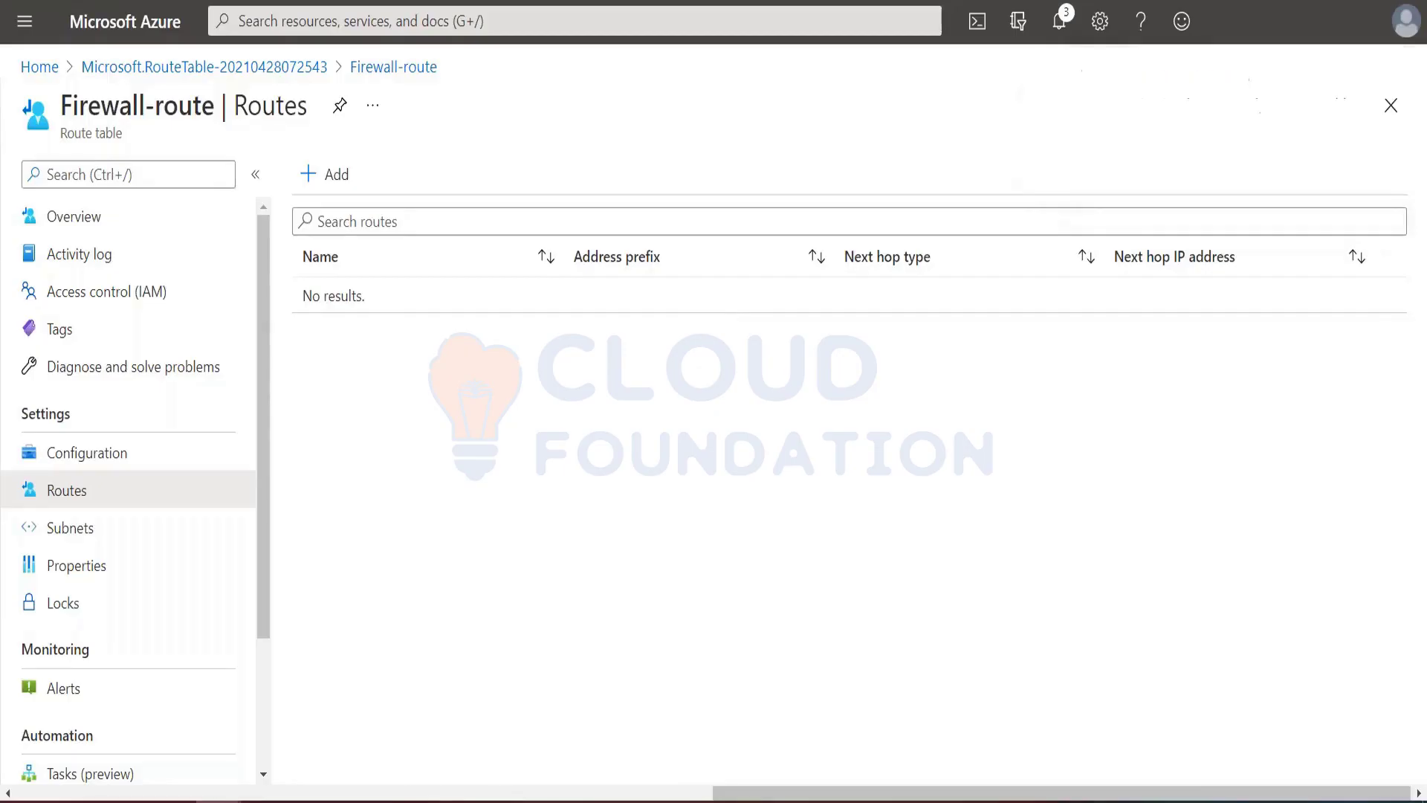
Check the routes and associated subnets of the Firewall-route table.
{"action": "left_click", "coordinate": [102, 457]}
{"action": "left_click", "coordinate": [102, 487]}
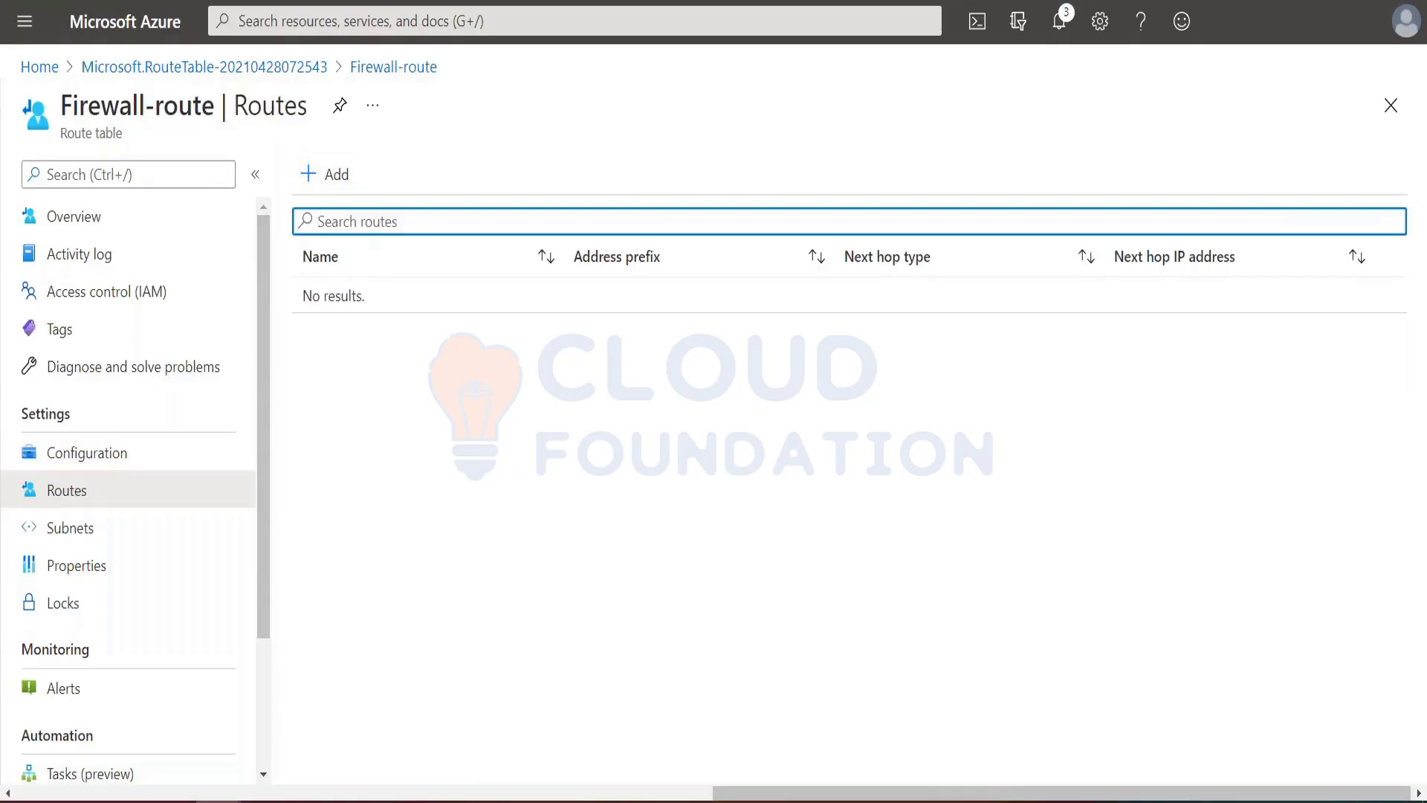
{"action": "left_click", "coordinate": [87, 530]}
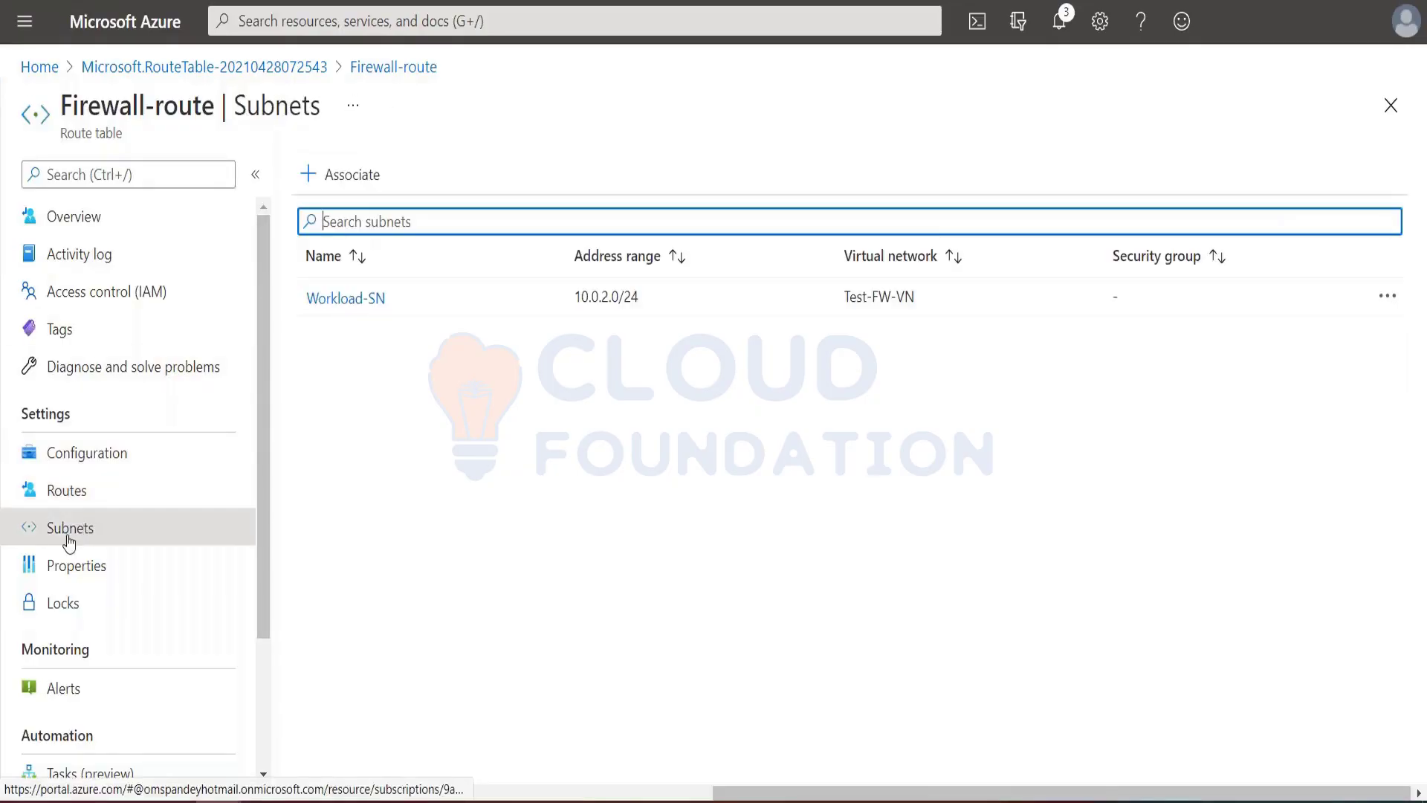
{"action": "left_click", "coordinate": [68, 490]}
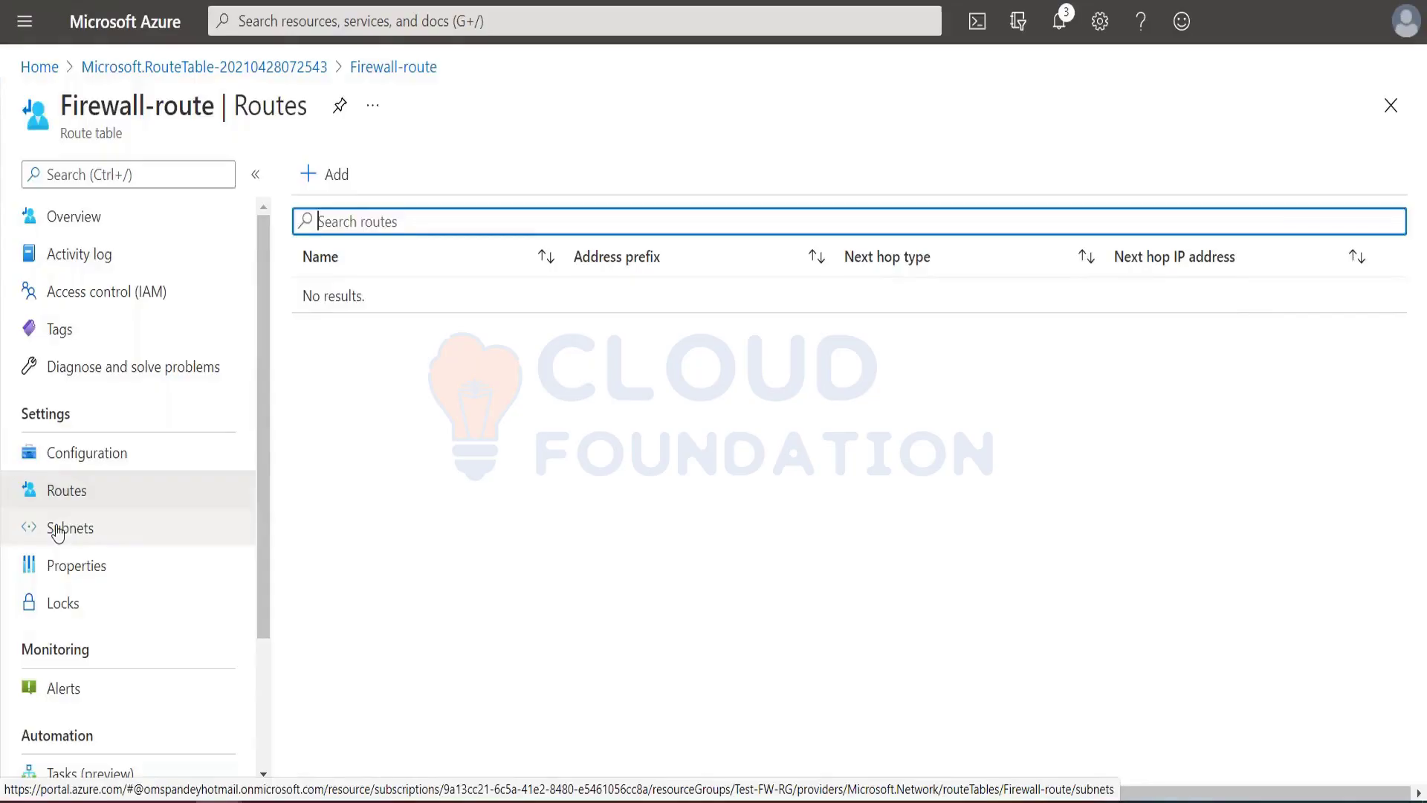
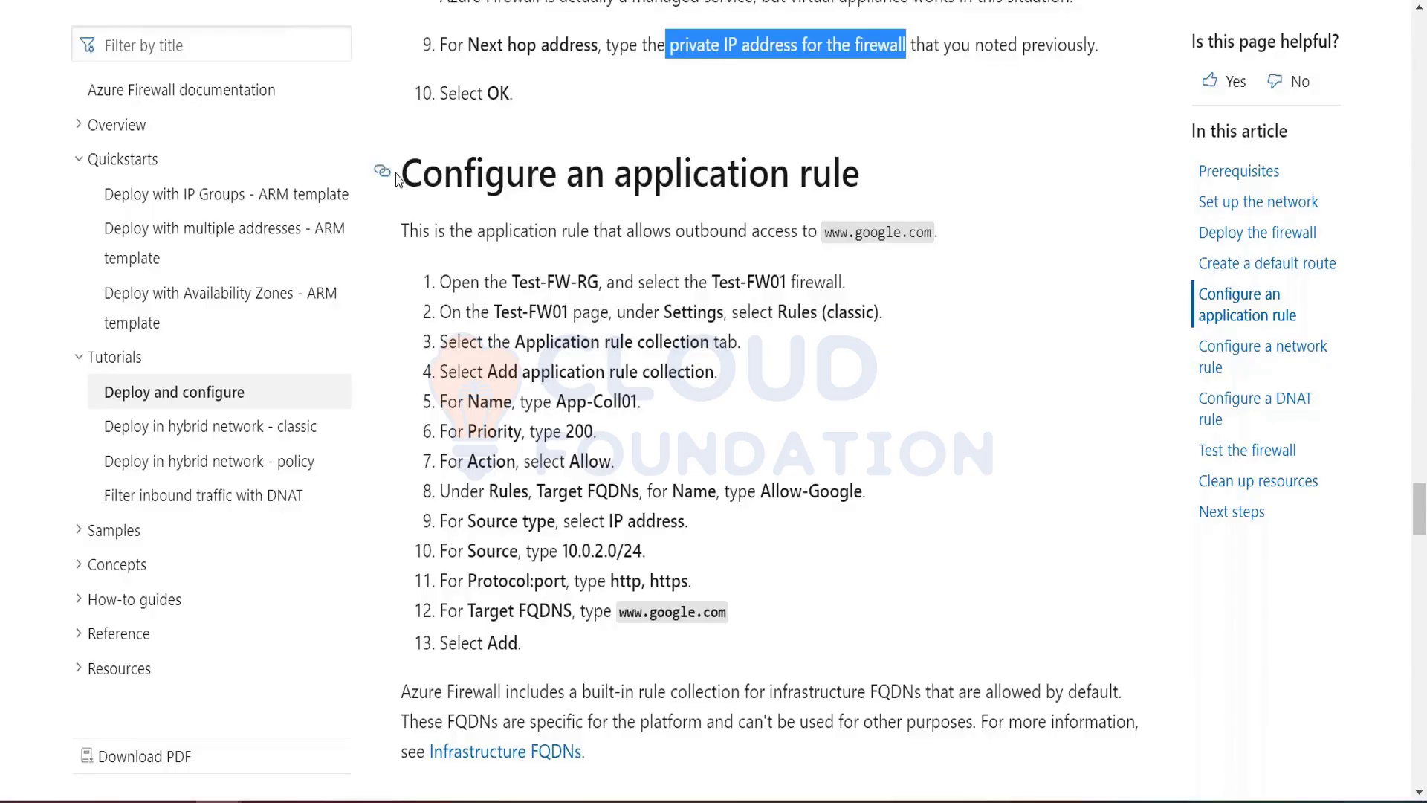
Read the tutorial's application rule instructions, then open the classic rules of firewall Test-FW01 from resource group Test-FW-RG.
{"action": "scroll", "coordinate": [601, 399], "scroll_direction": "down", "scroll_amount": 2}
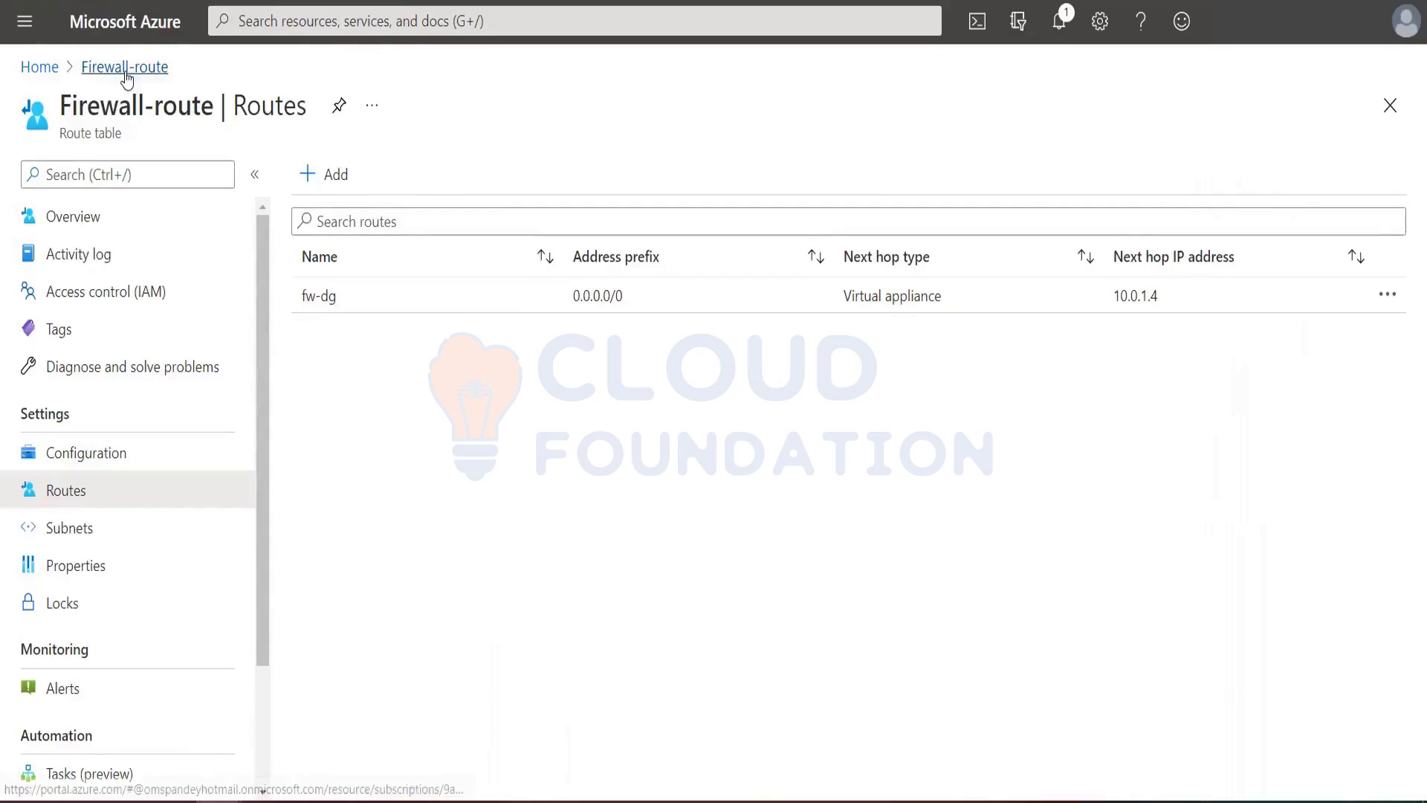
{"action": "left_click", "coordinate": [25, 23]}
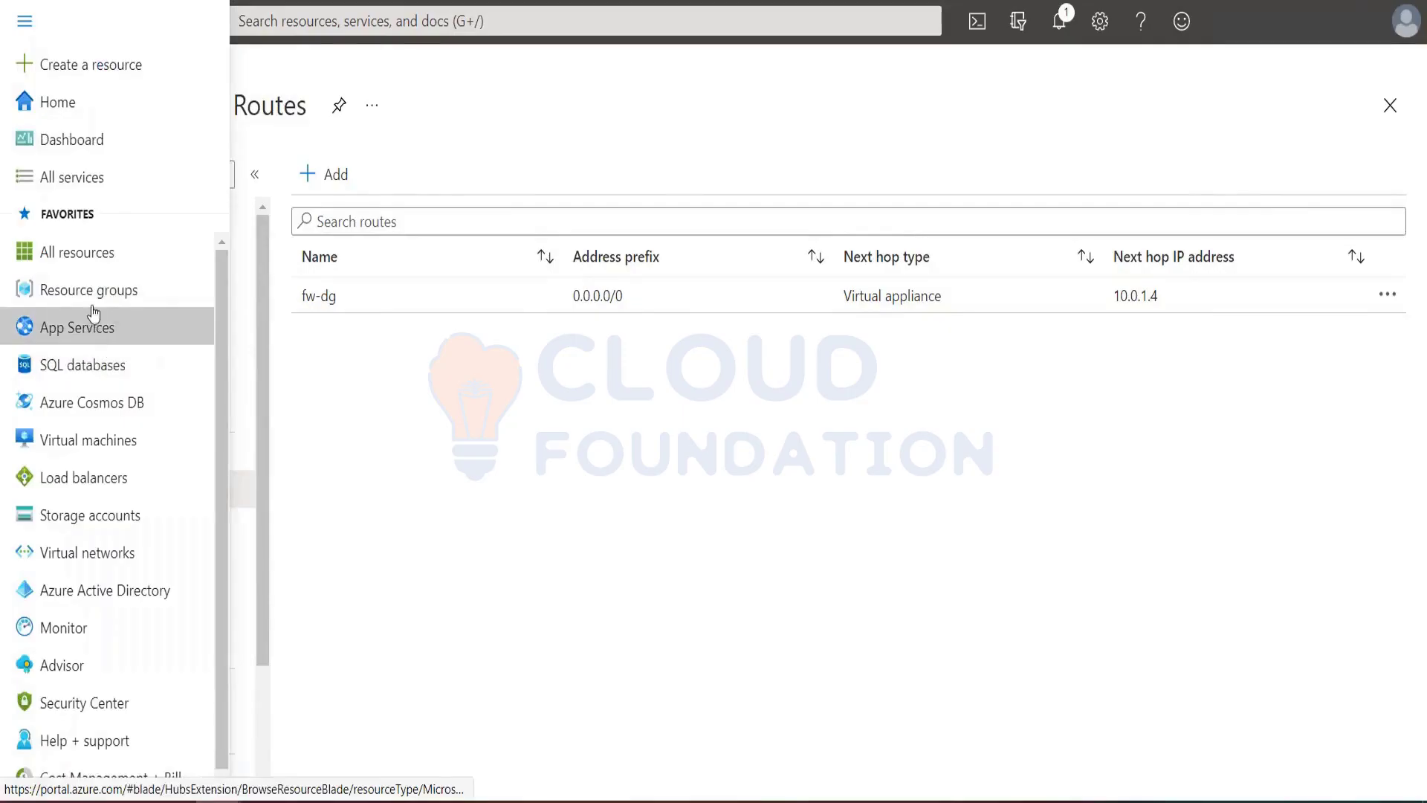
{"action": "left_click", "coordinate": [90, 298]}
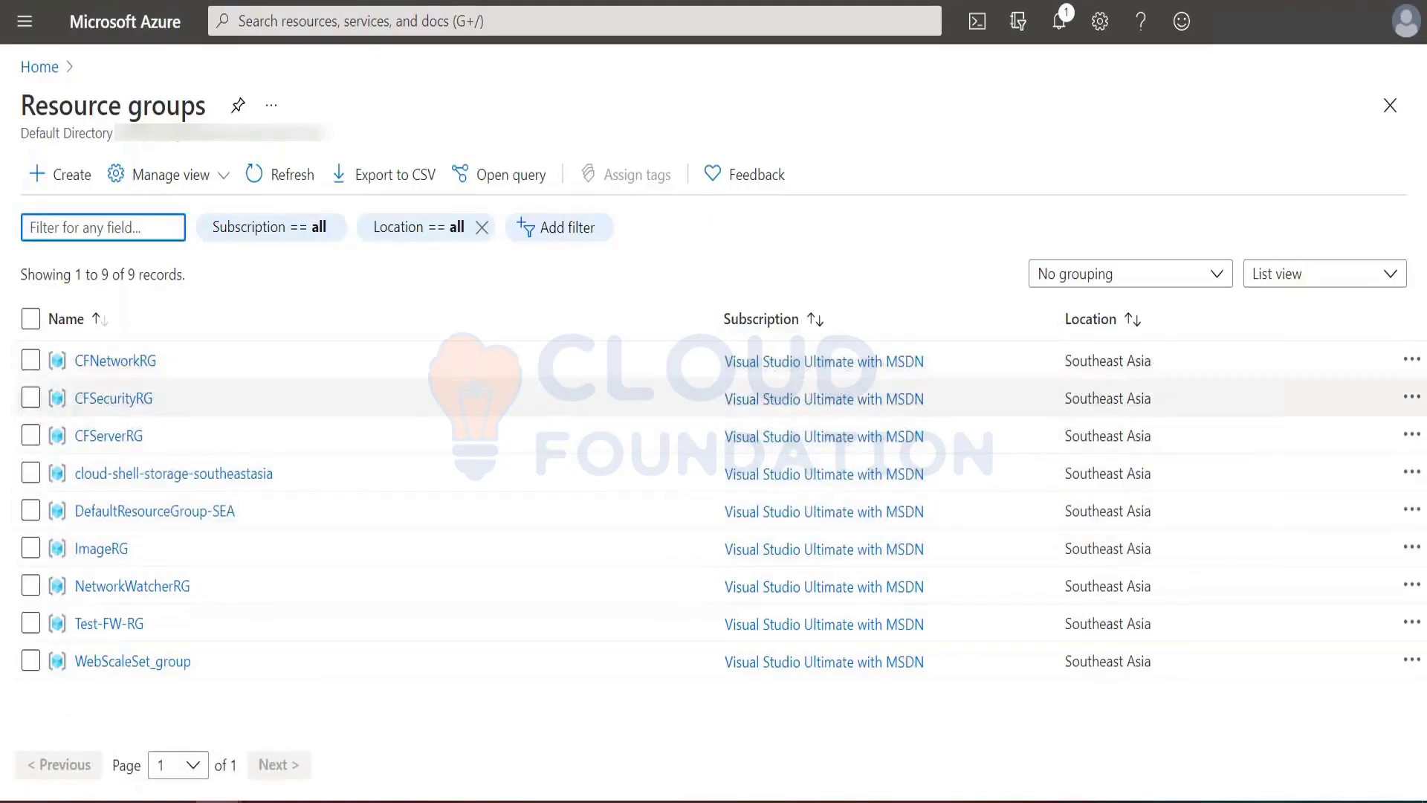
{"action": "left_click", "coordinate": [118, 625]}
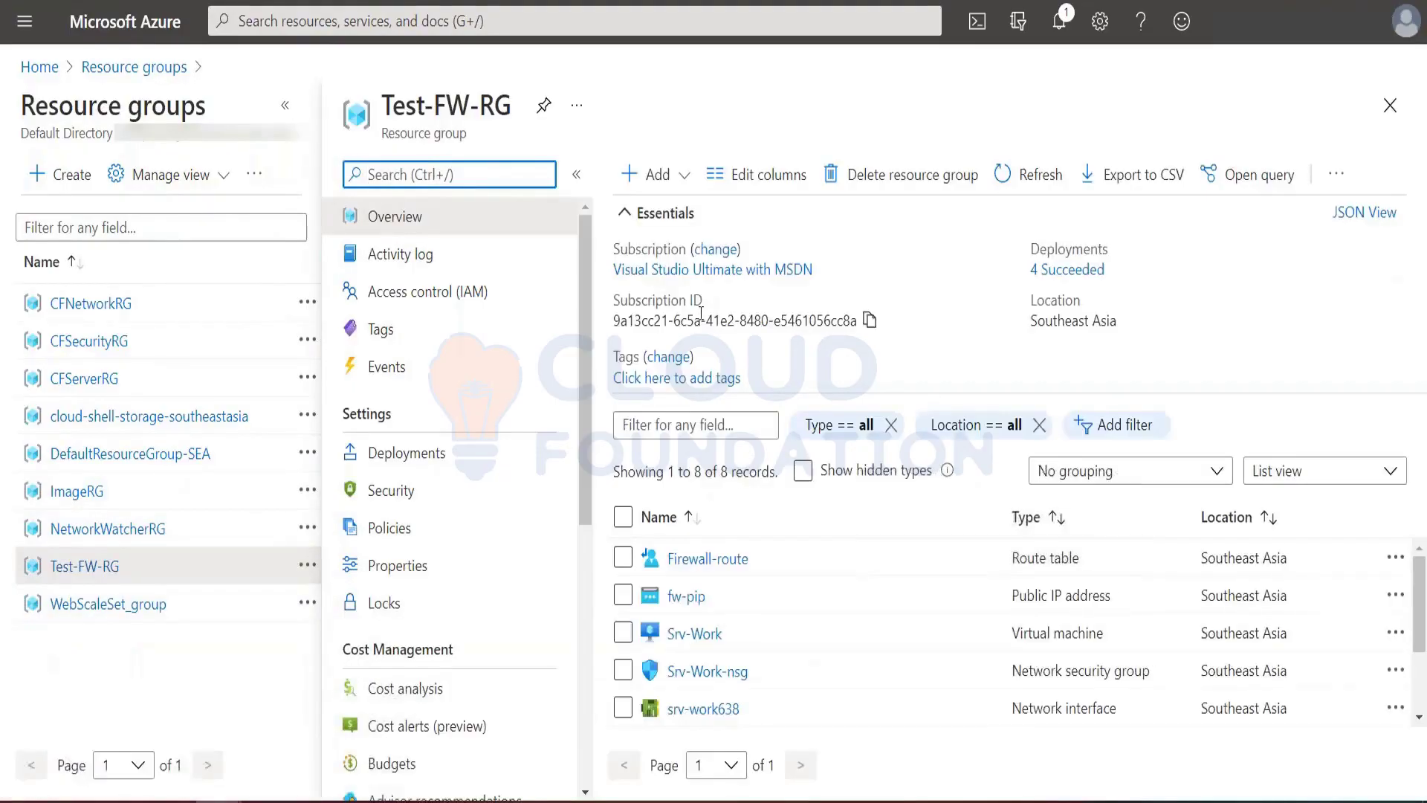
{"action": "left_click", "coordinate": [624, 214]}
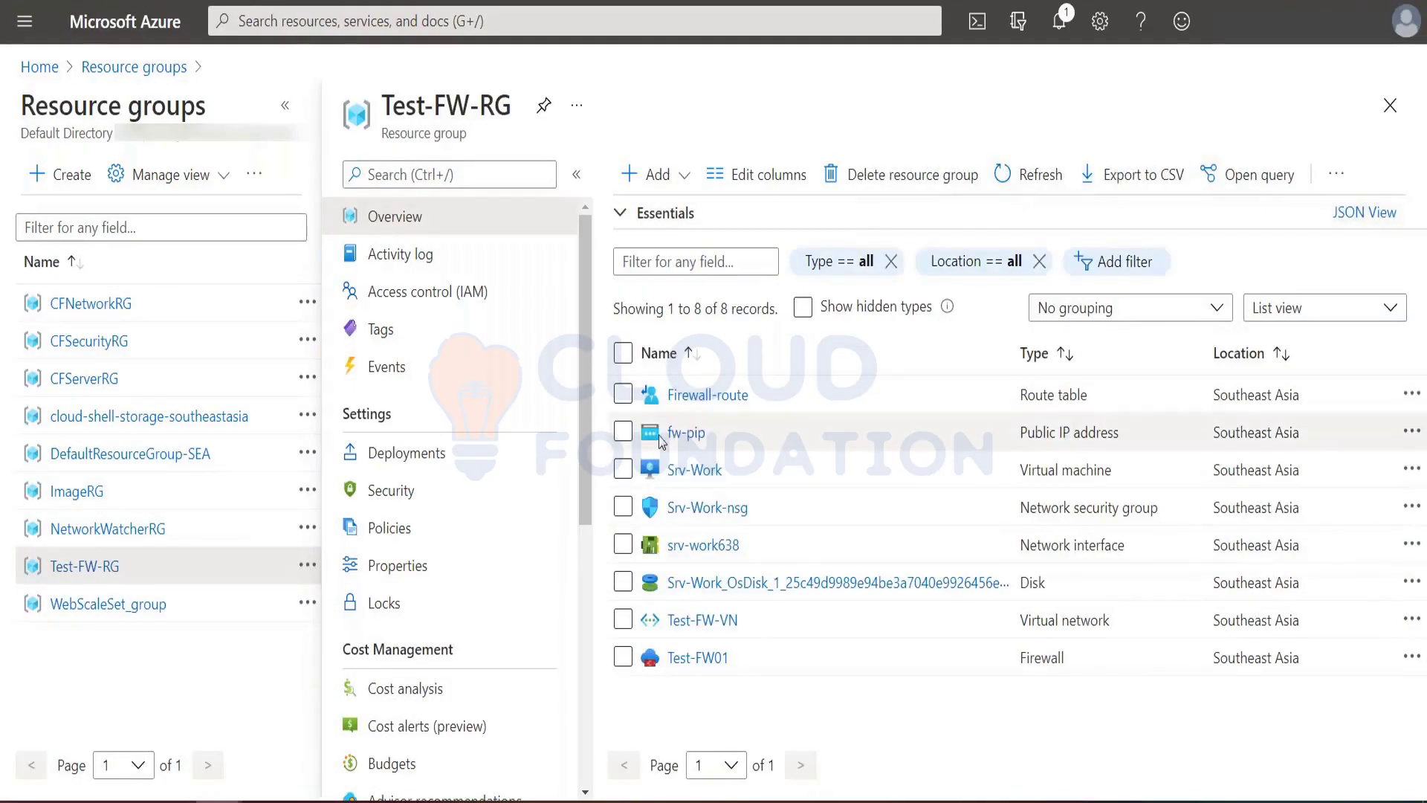
{"action": "left_click", "coordinate": [703, 658]}
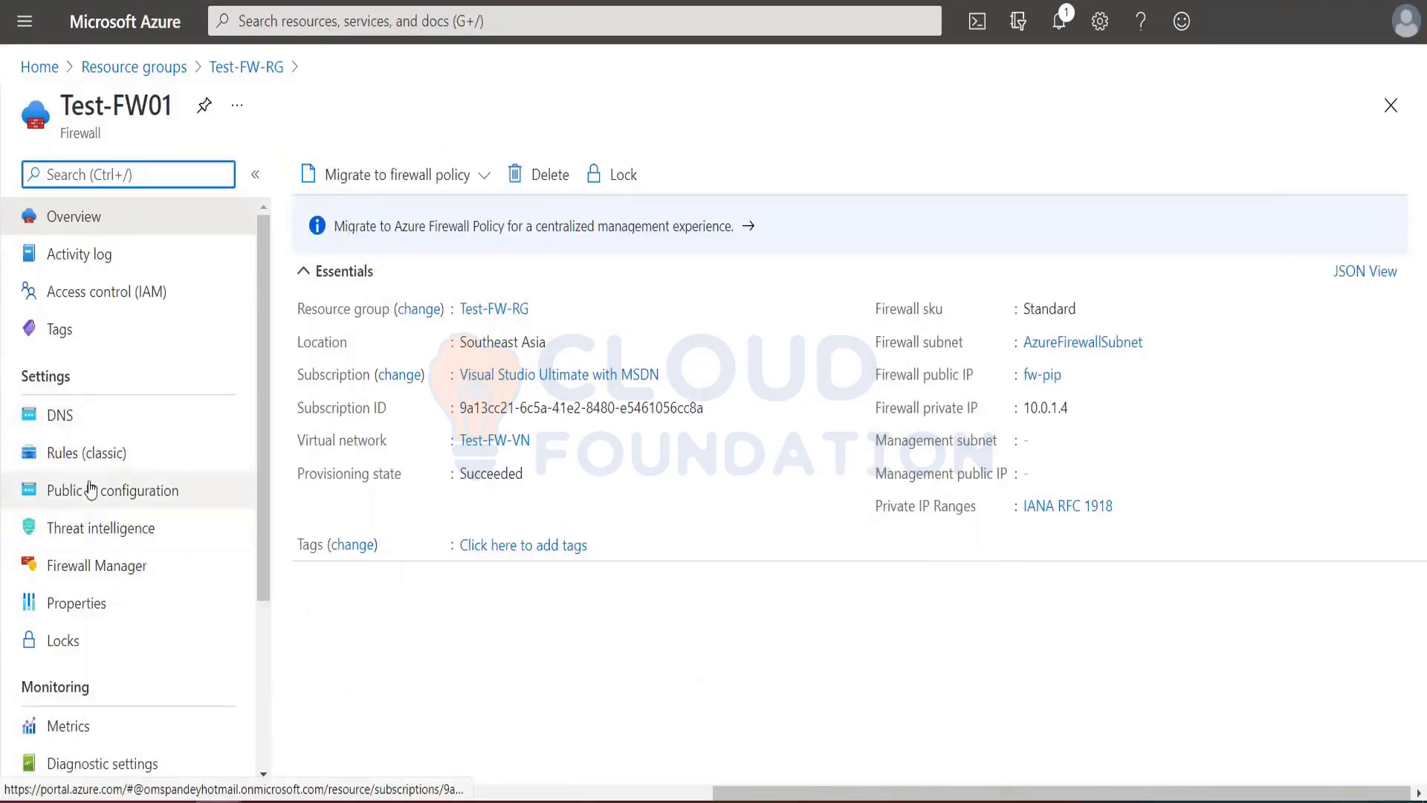
{"action": "left_click", "coordinate": [87, 453]}
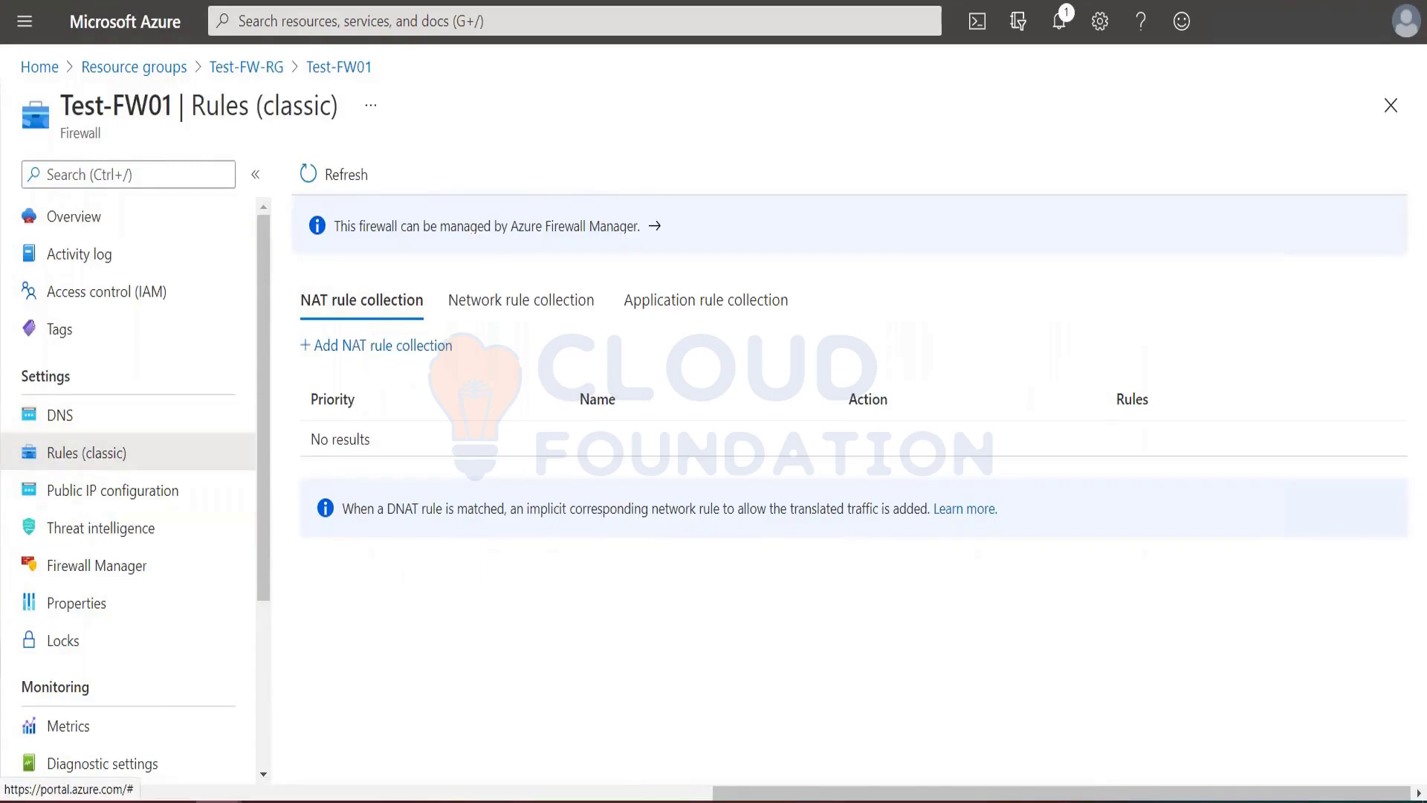
Check the tutorial's application rule instructions and start adding an application rule collection to the Test-FW01 firewall.
{"action": "left_click", "coordinate": [566, 303]}
{"action": "left_click", "coordinate": [669, 301]}
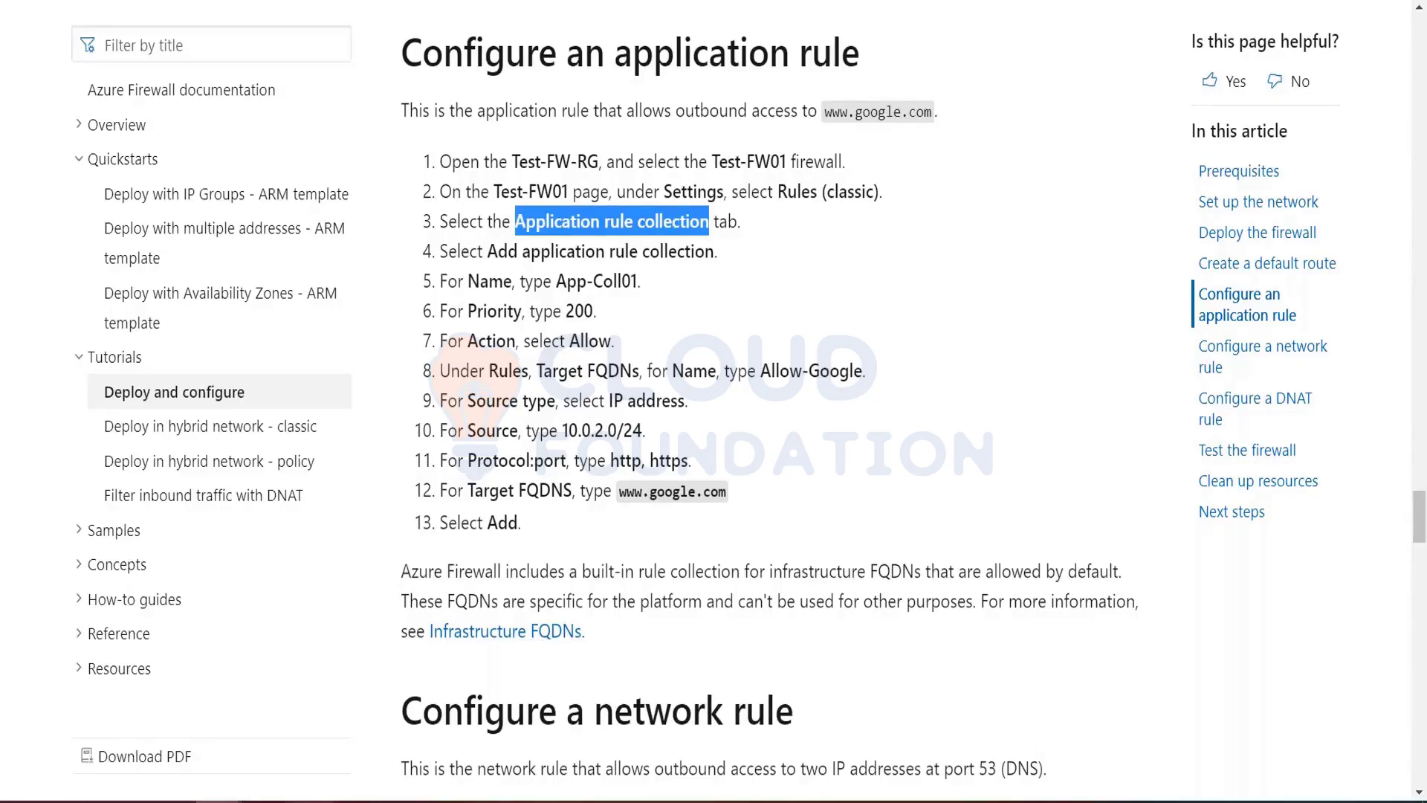
{"action": "mouse_move", "coordinate": [217, 800]}
{"action": "left_click", "coordinate": [159, 745]}
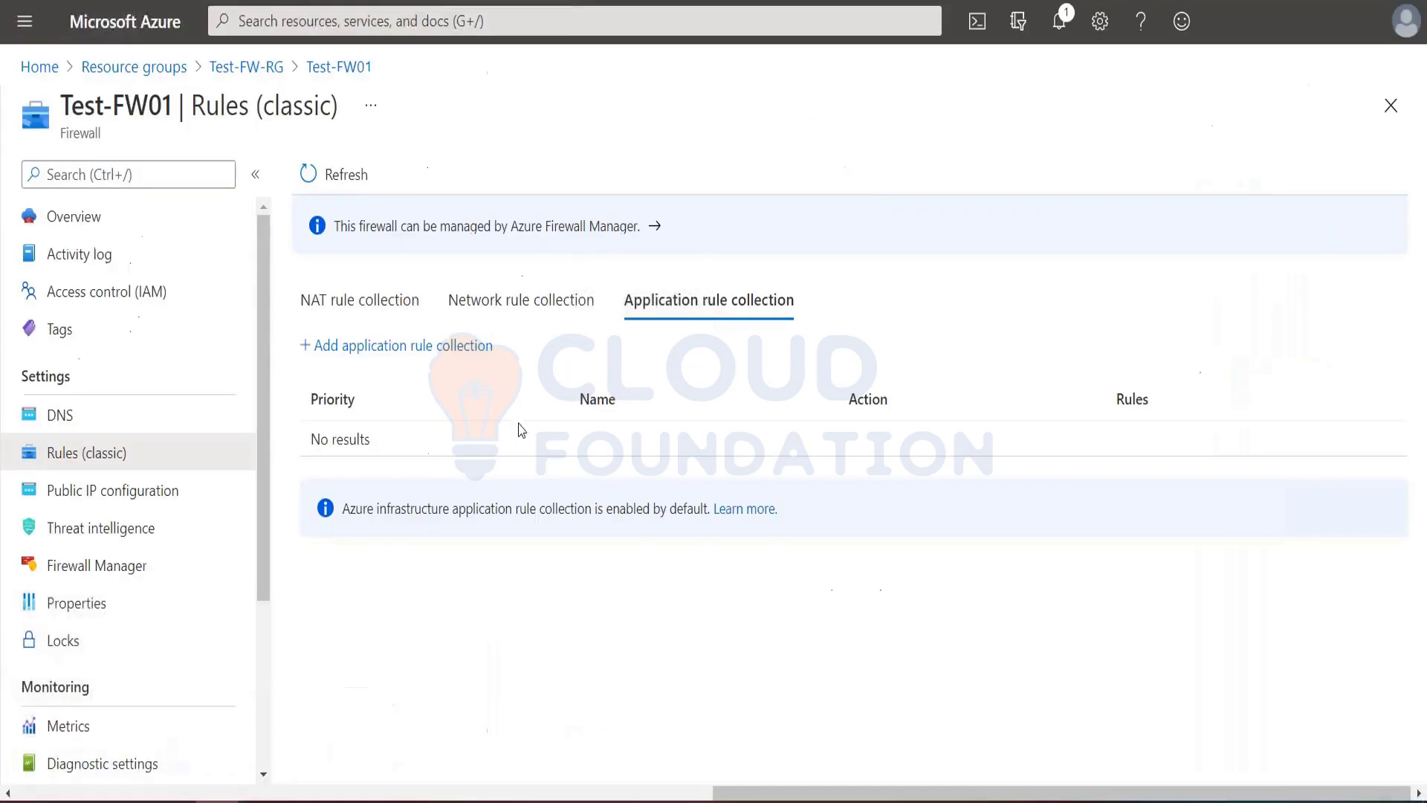
{"action": "left_click", "coordinate": [396, 347]}
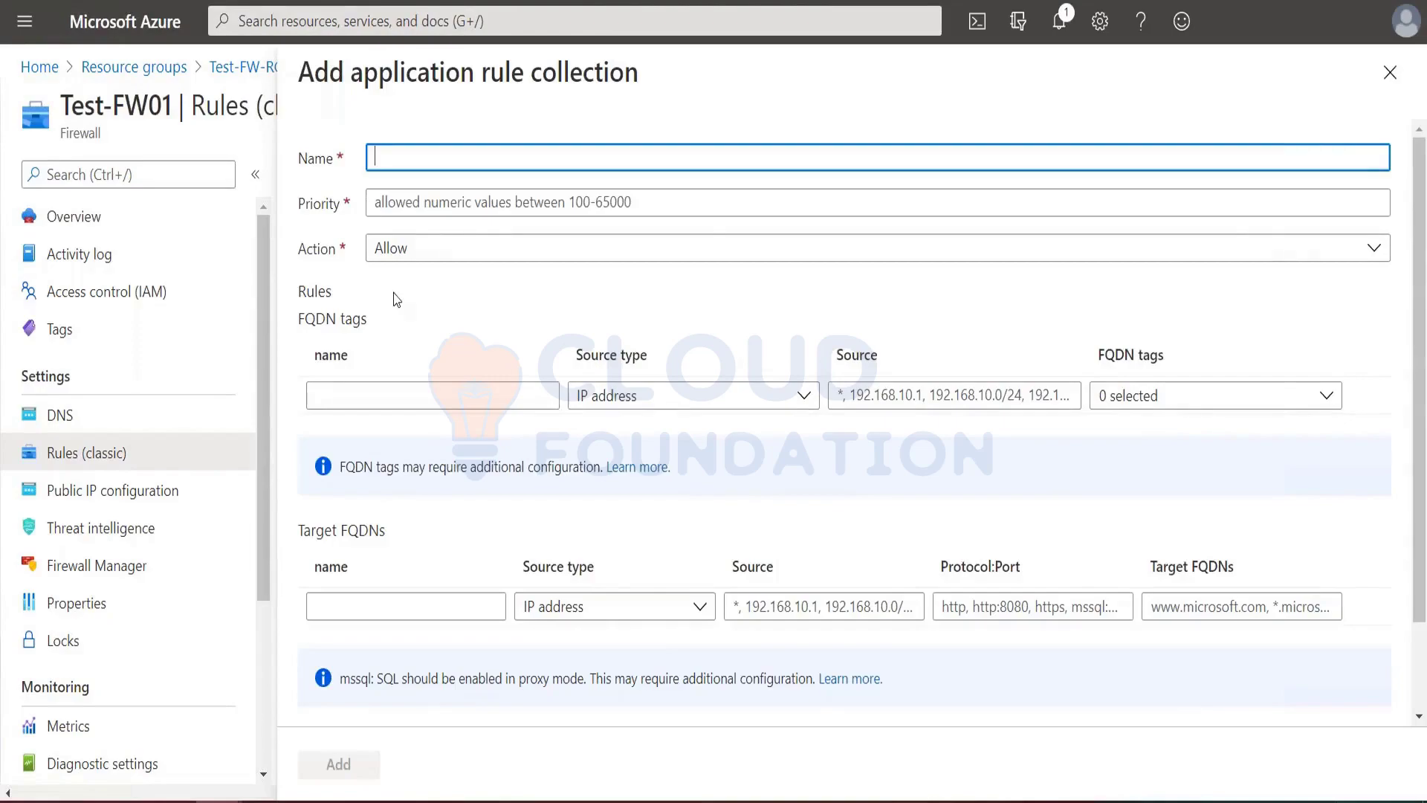
Select the collection name App-Coll01 in the tutorial and return to the application rule collection form.
{"action": "key", "text": "alt+Tab"}
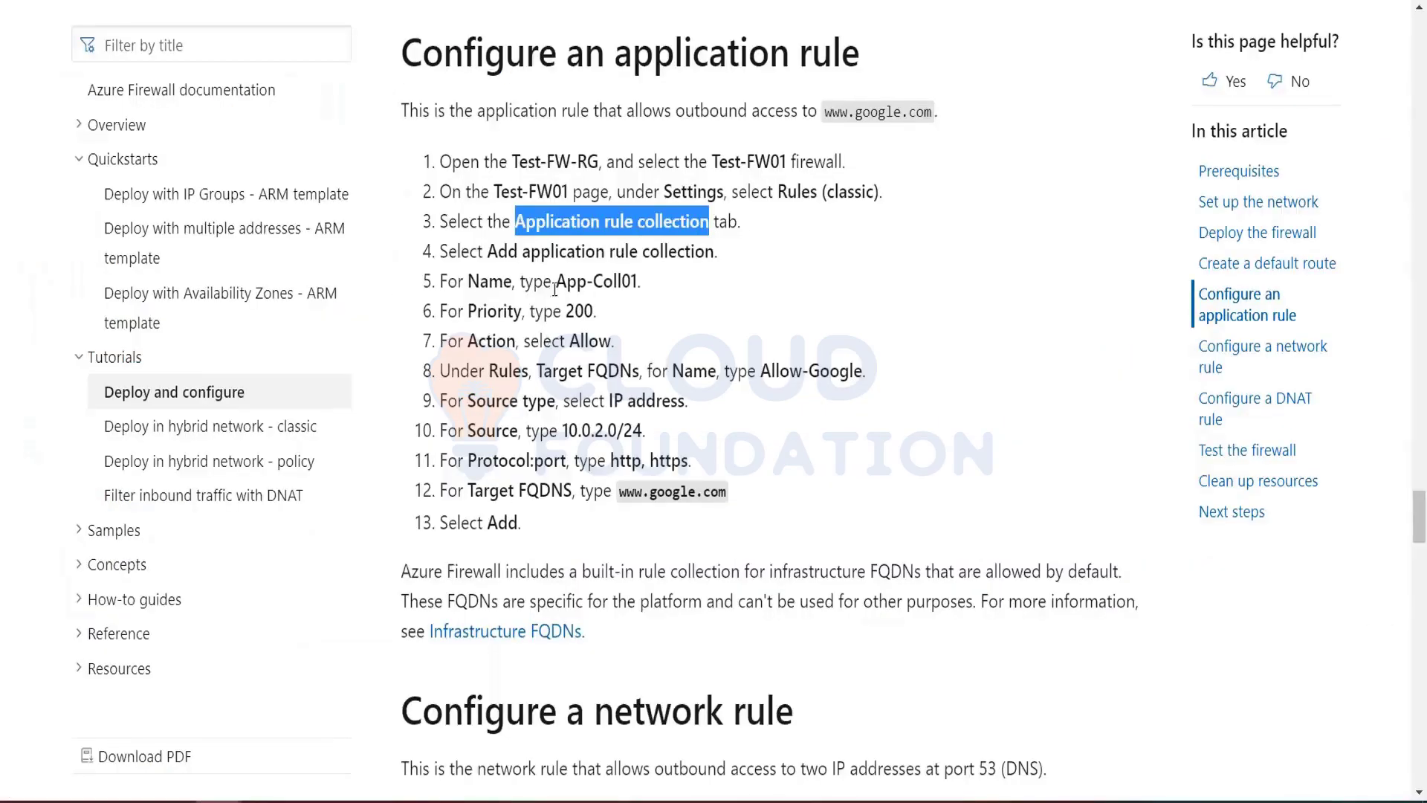
{"action": "left_click_drag", "start_coordinate": [554, 282], "coordinate": [638, 281]}
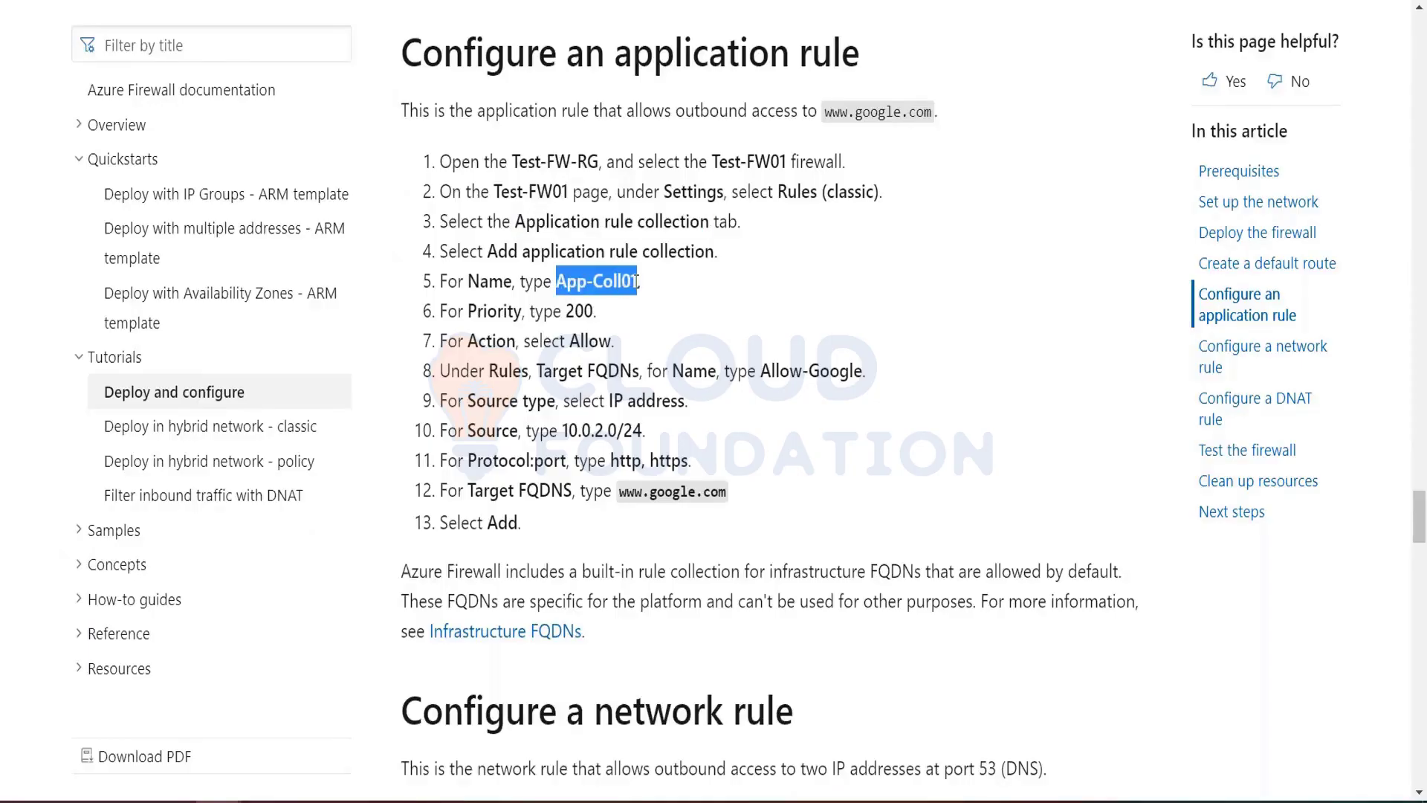
{"action": "left_click", "coordinate": [1100, 15]}
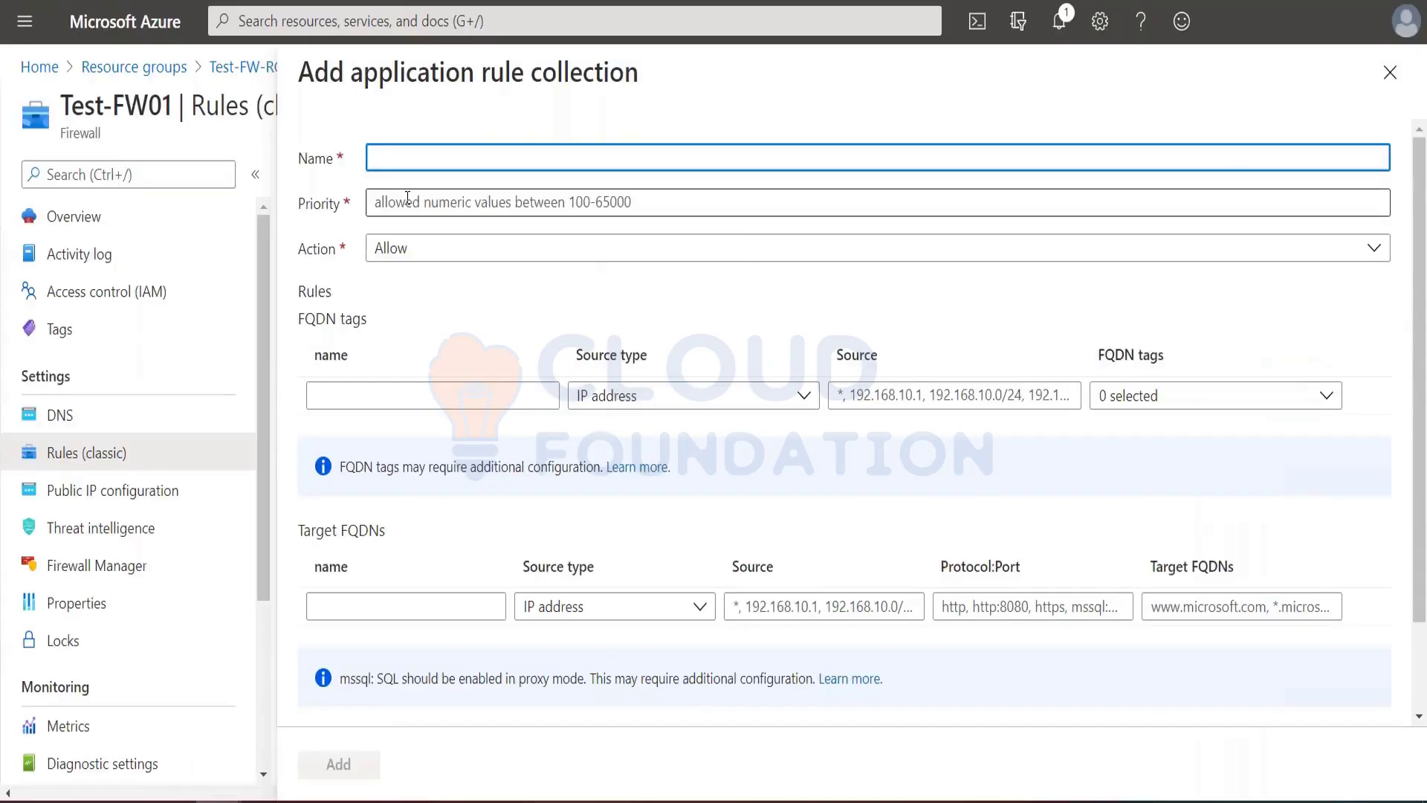
Name the application rule collection App-Coll01 and set its priority to 200.
{"action": "type", "text": "App-Coll01"}
{"action": "left_click", "coordinate": [470, 345]}
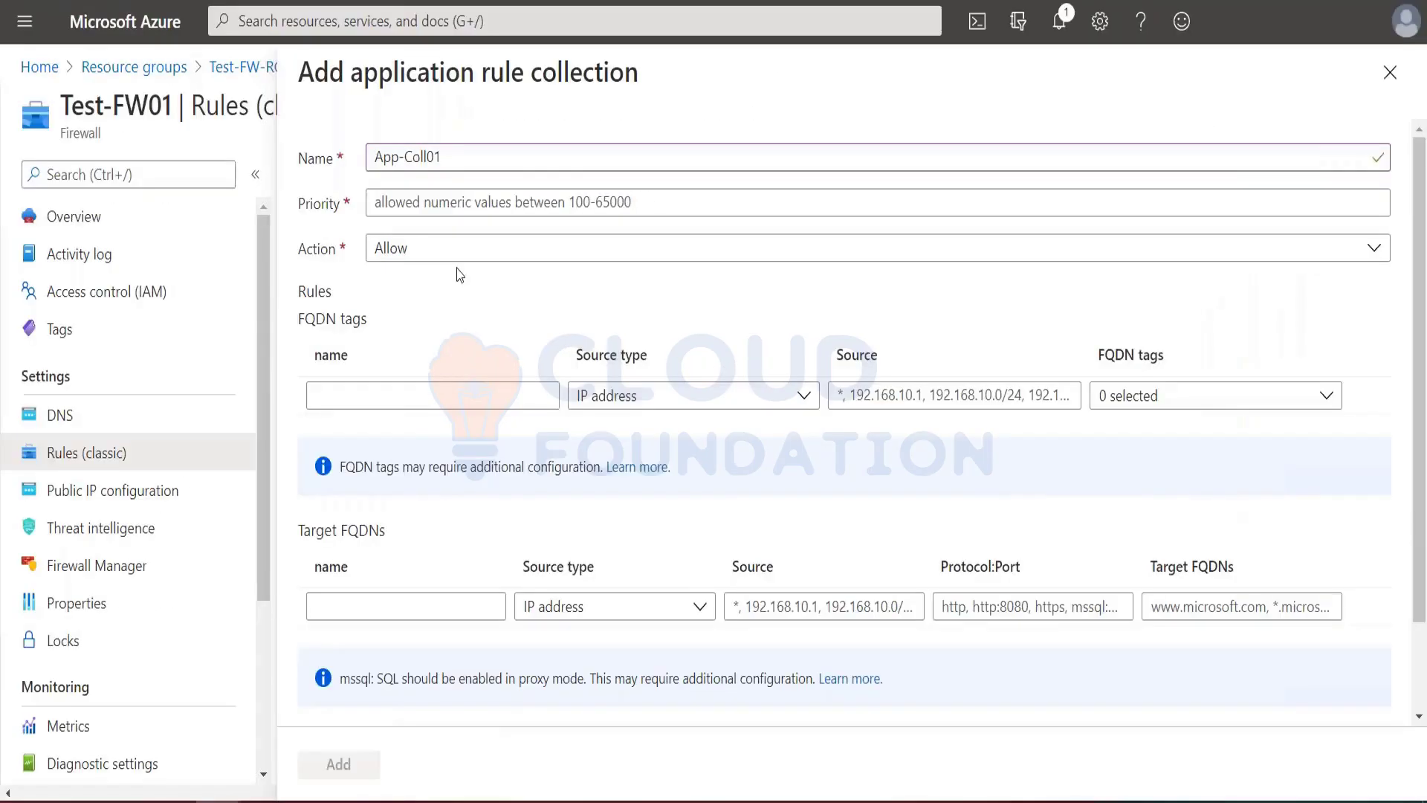
{"action": "left_click", "coordinate": [444, 204]}
{"action": "left_click", "coordinate": [443, 203]}
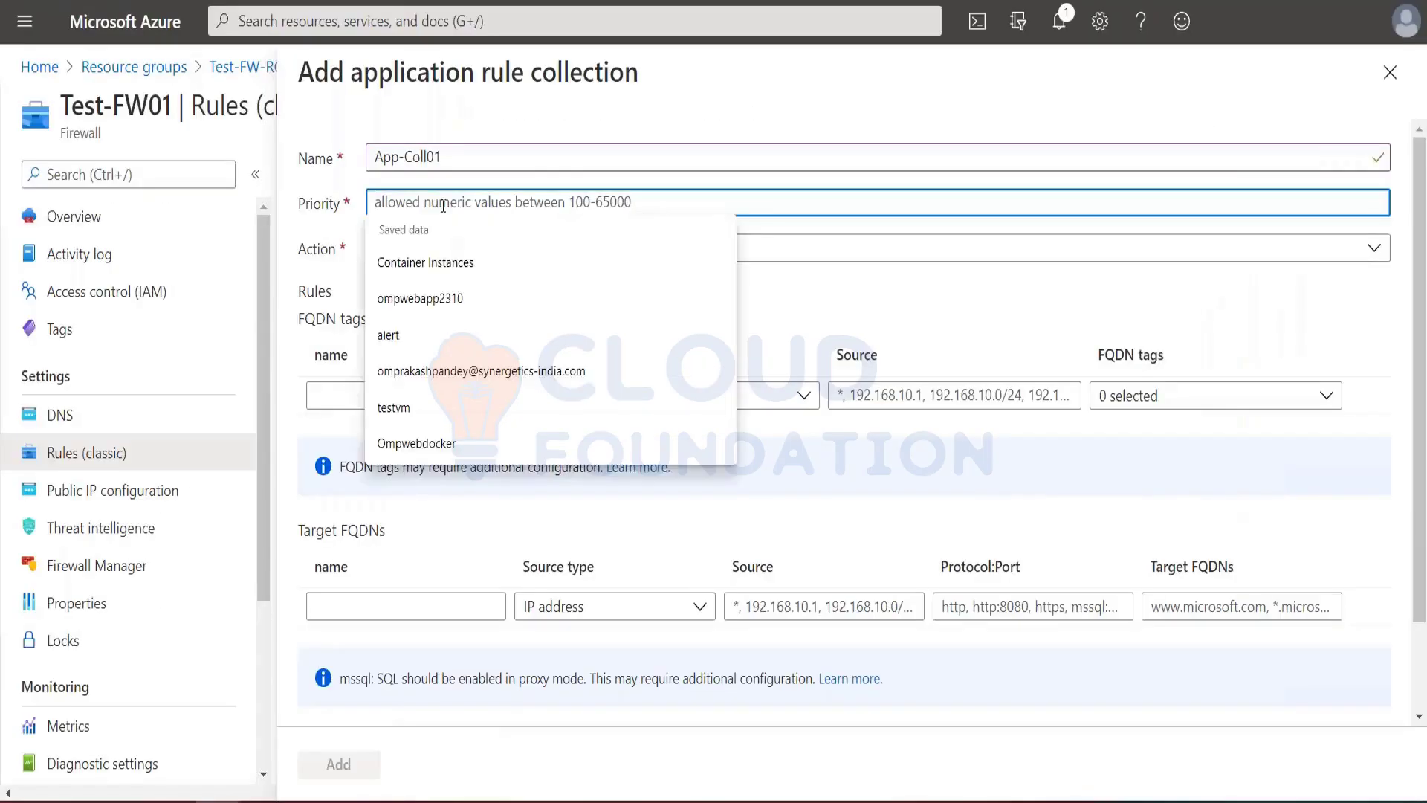
{"action": "type", "text": "200"}
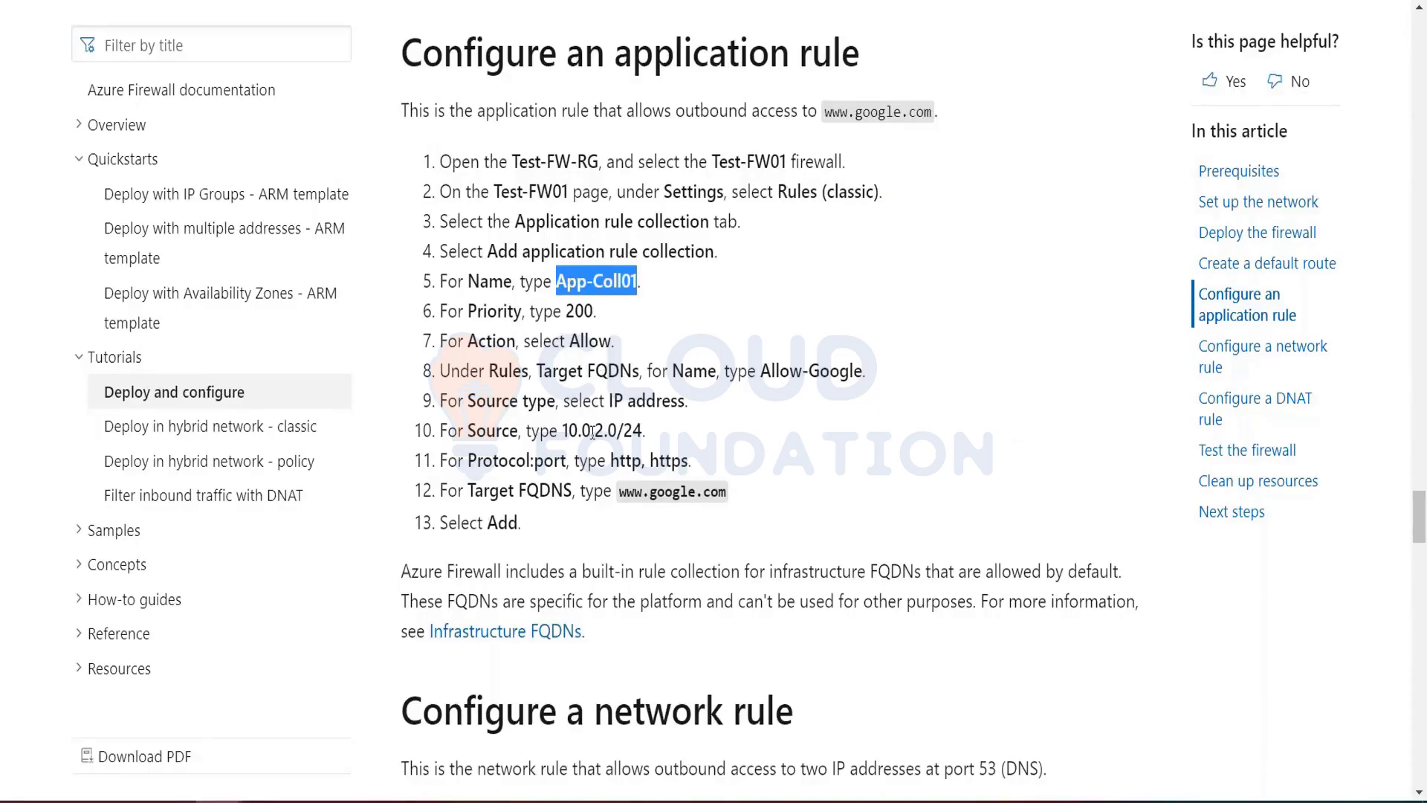
Copy the rule name Allow-Google from the Azure Firewall tutorial into the name of the Target FQDNs rule.
{"action": "left_click_drag", "start_coordinate": [764, 371], "coordinate": [863, 376]}
{"action": "key", "text": "ctrl+c"}
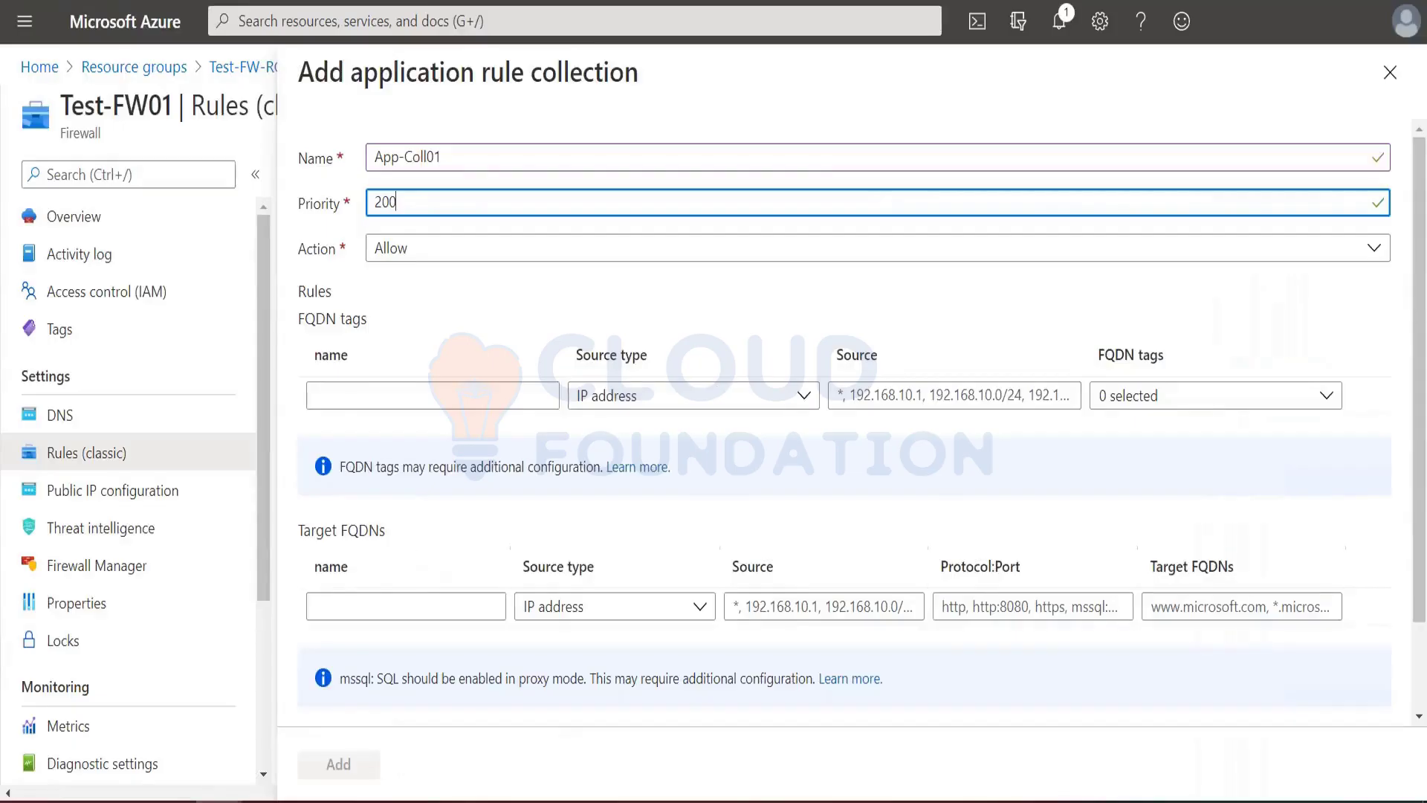
{"action": "left_click", "coordinate": [357, 602]}
{"action": "scroll", "coordinate": [359, 602], "scroll_direction": "down", "scroll_amount": 1}
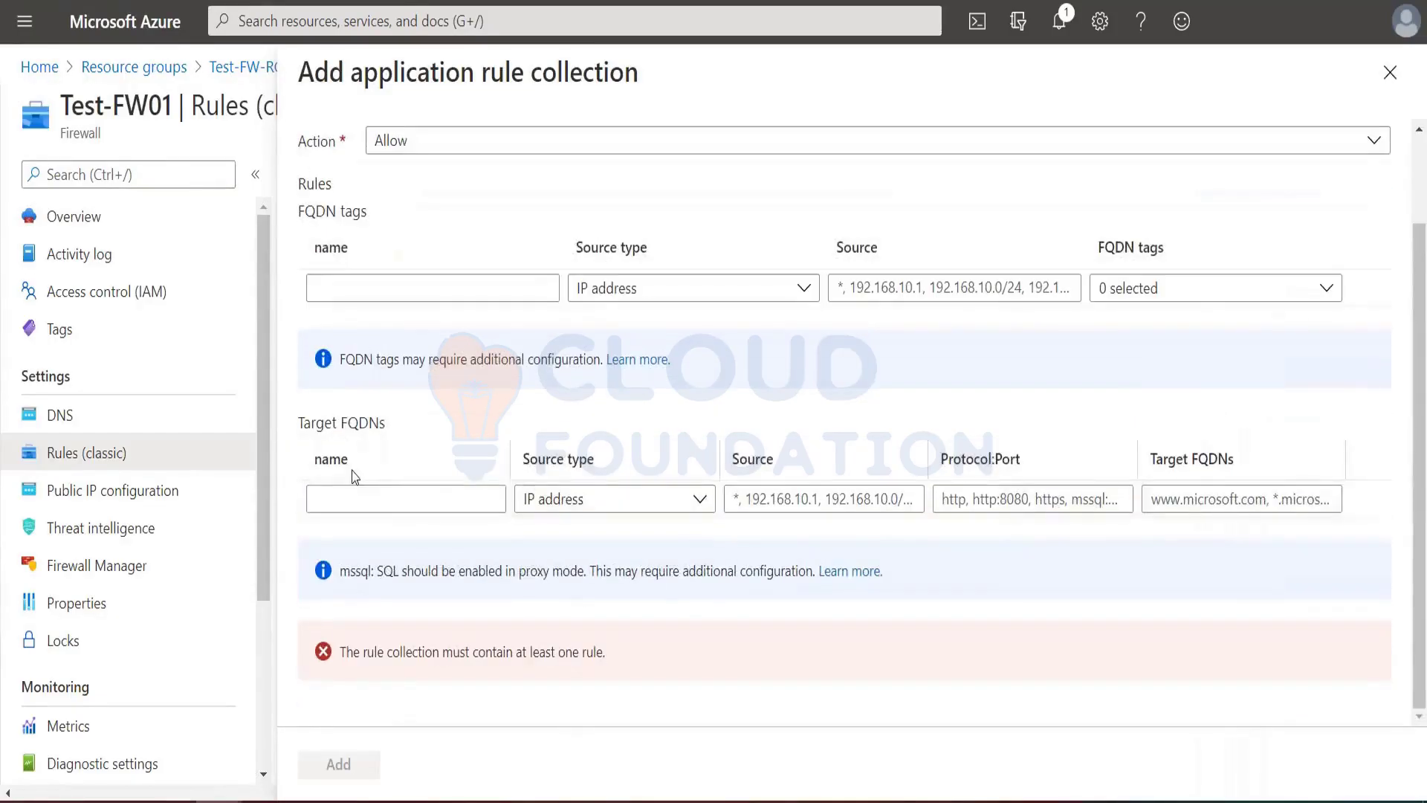
{"action": "left_click", "coordinate": [355, 495]}
{"action": "key", "text": "ctrl+v"}
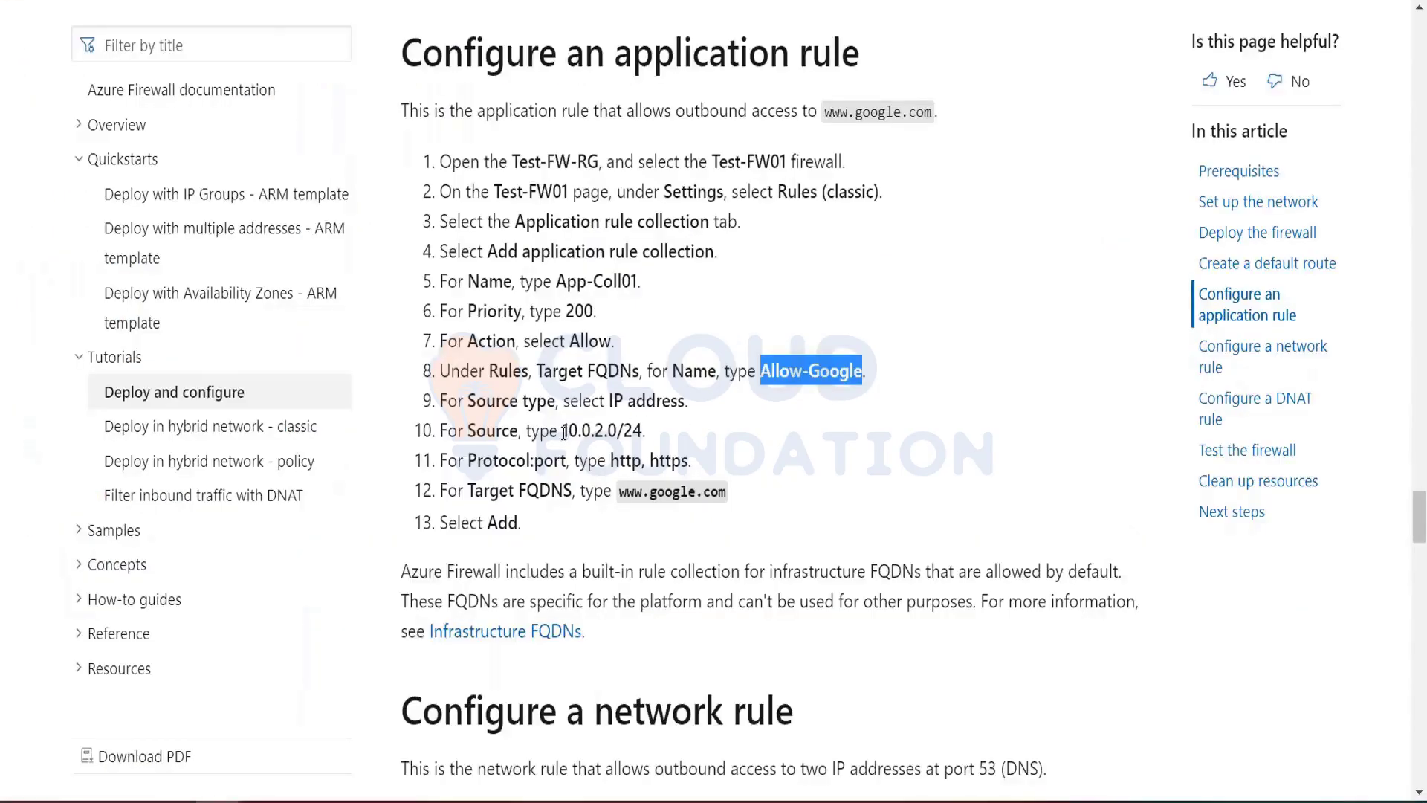
Copy the source range 10.0.2.0/24 from the tutorial into the source of the Allow-Google rule.
{"action": "left_click_drag", "start_coordinate": [563, 428], "coordinate": [644, 431]}
{"action": "key", "text": "ctrl+c"}
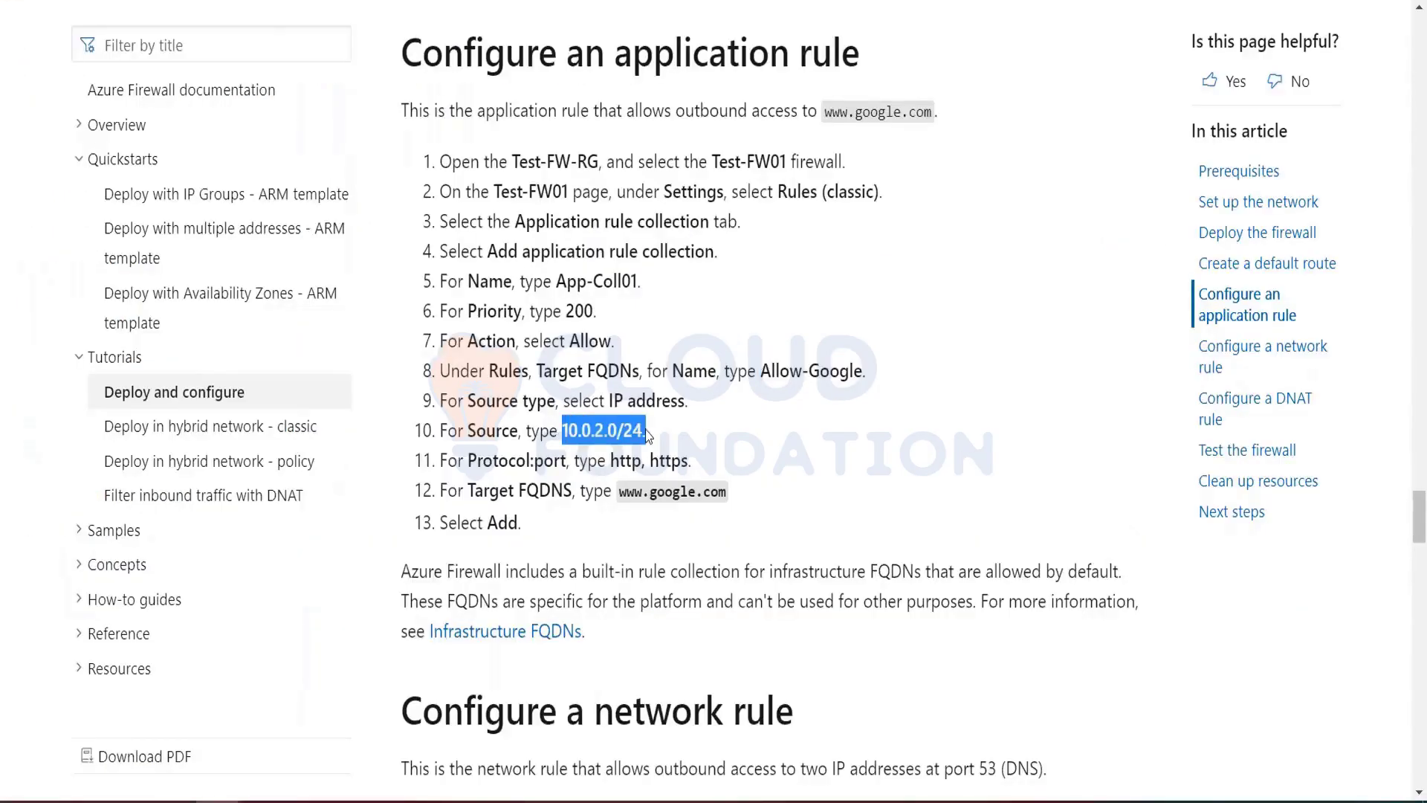
{"action": "key", "text": "alt+Tab"}
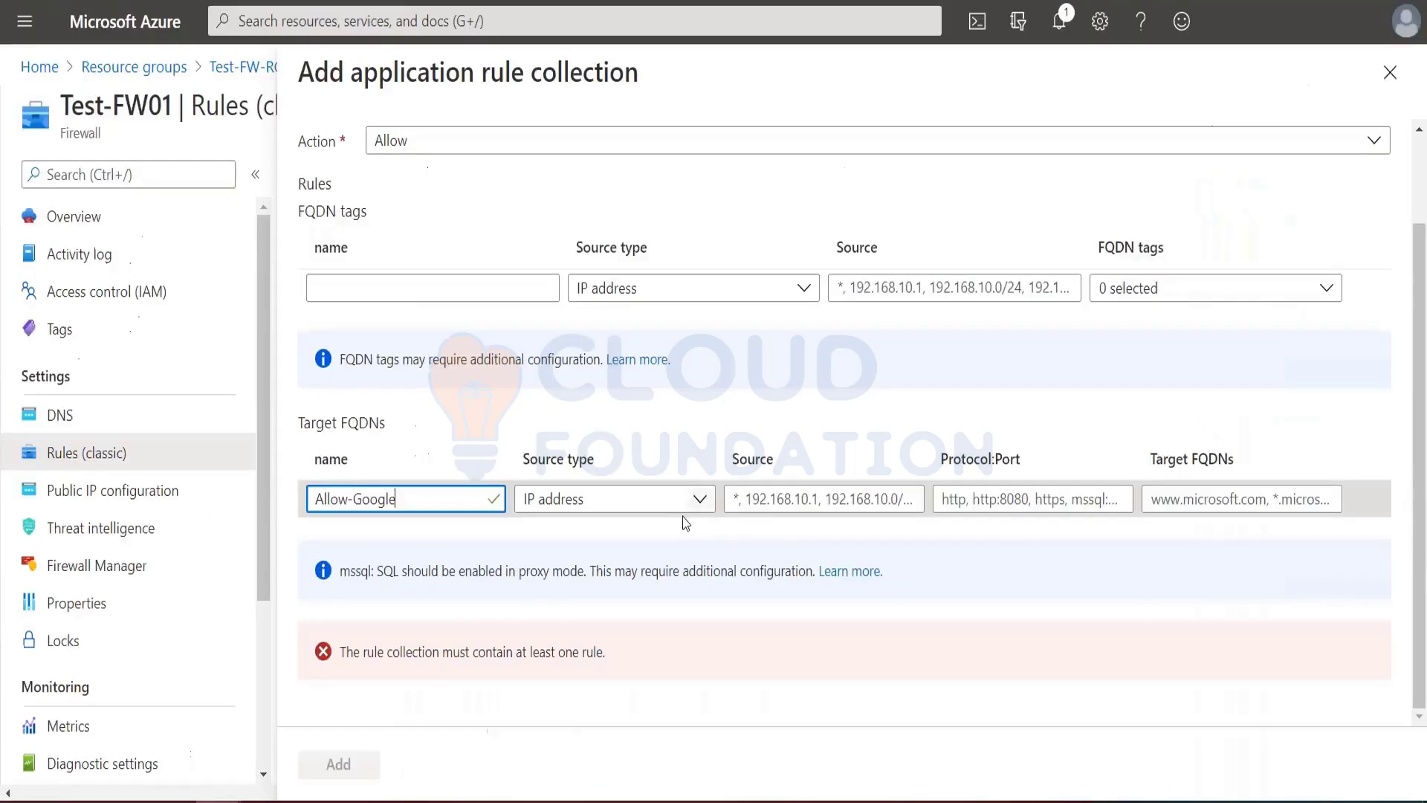
{"action": "key", "text": "Tab"}
{"action": "key", "text": "Tab"}
{"action": "key", "text": "ctrl+v"}
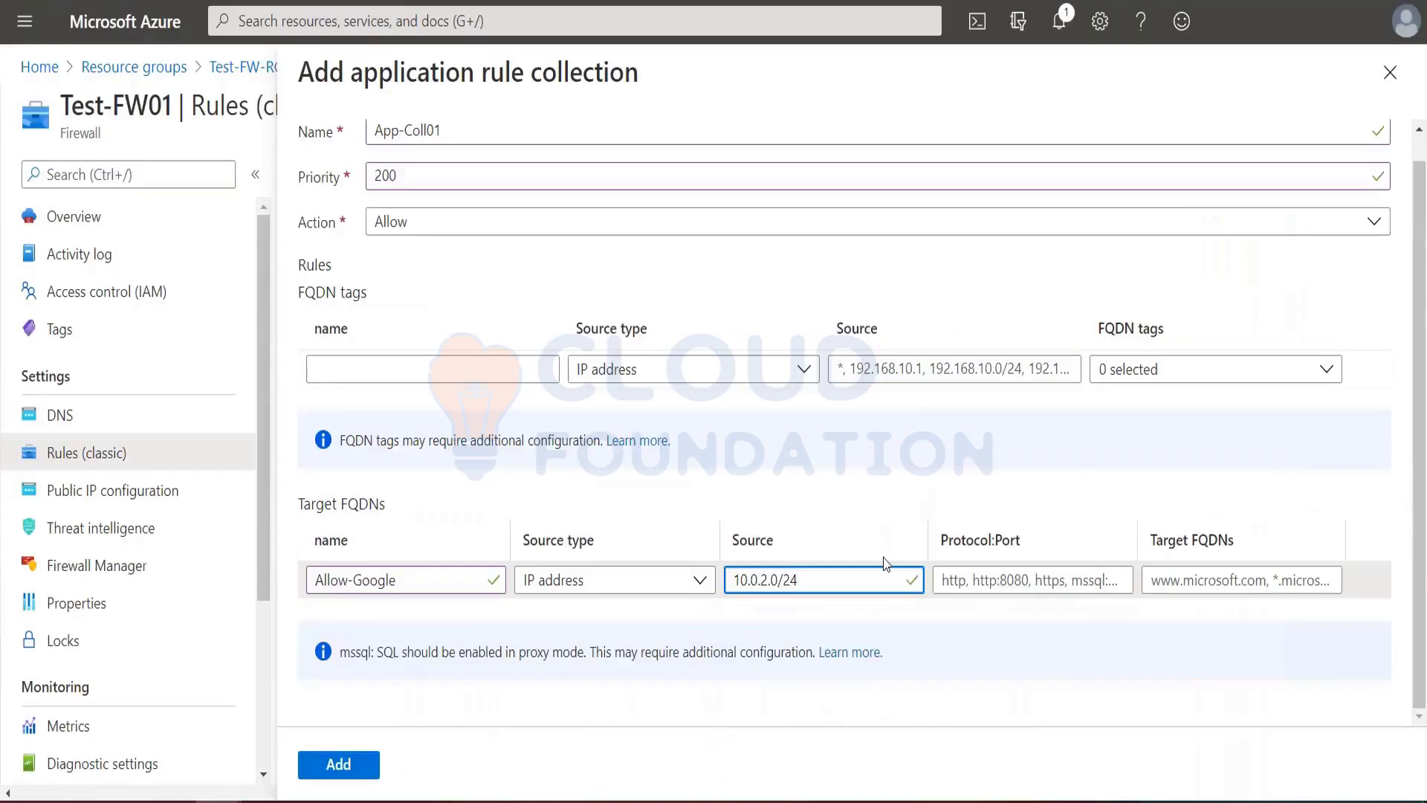
Copy the protocols http, https from the tutorial into the protocol and port setting of the Allow-Google rule.
{"action": "key", "text": "Tab"}
{"action": "key", "text": "Escape"}
{"action": "key", "text": "alt+Tab"}
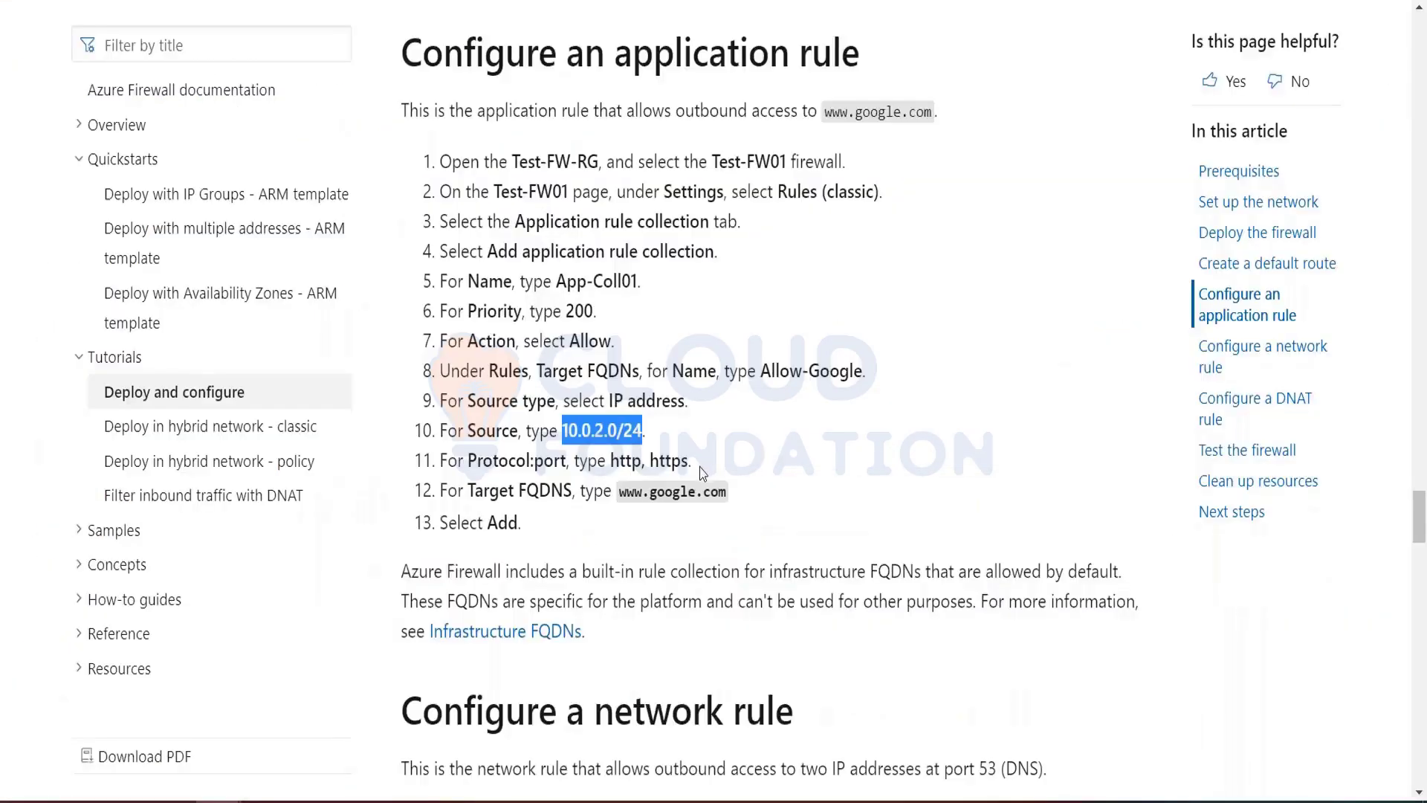
{"action": "left_click_drag", "start_coordinate": [609, 459], "coordinate": [690, 461]}
{"action": "key", "text": "ctrl+c"}
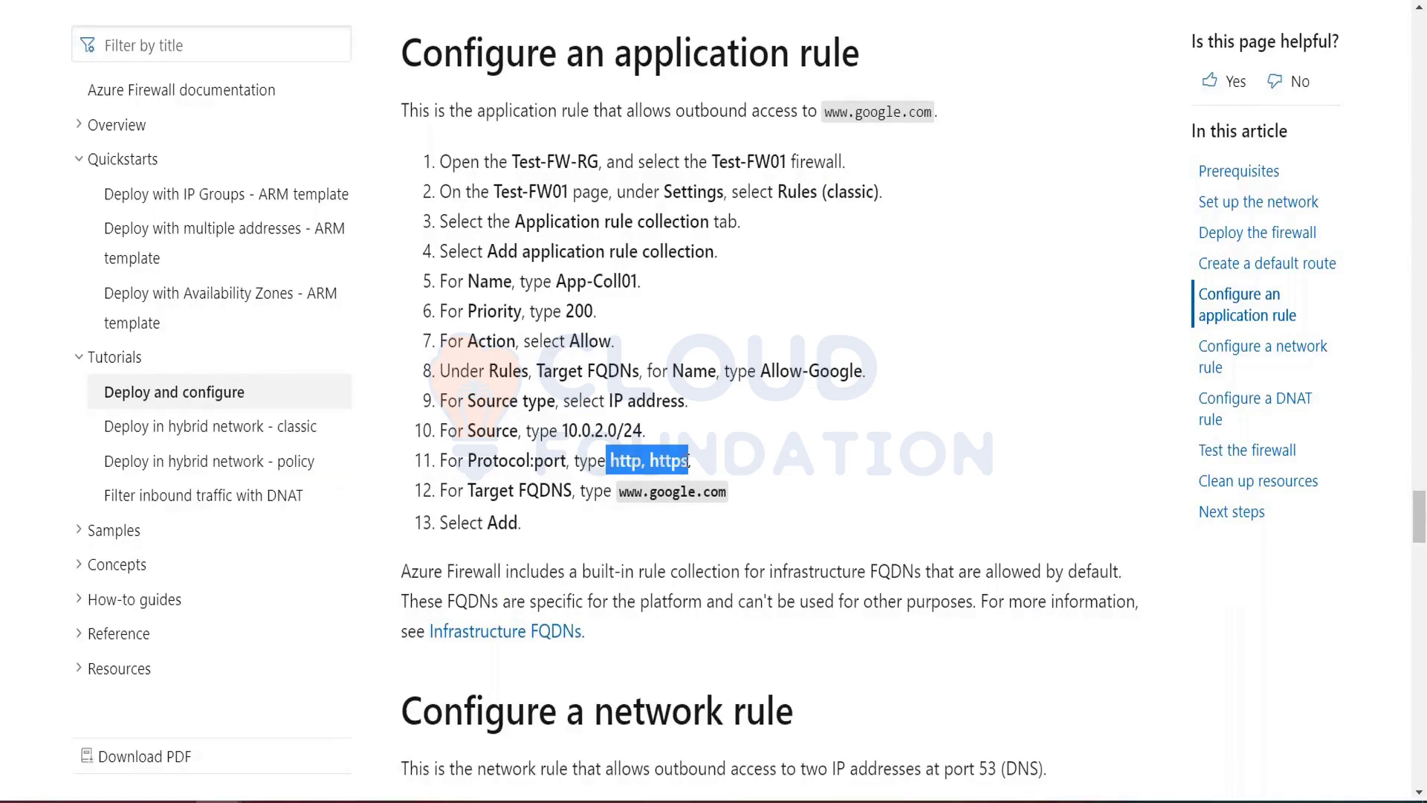
{"action": "key", "text": "alt+Tab"}
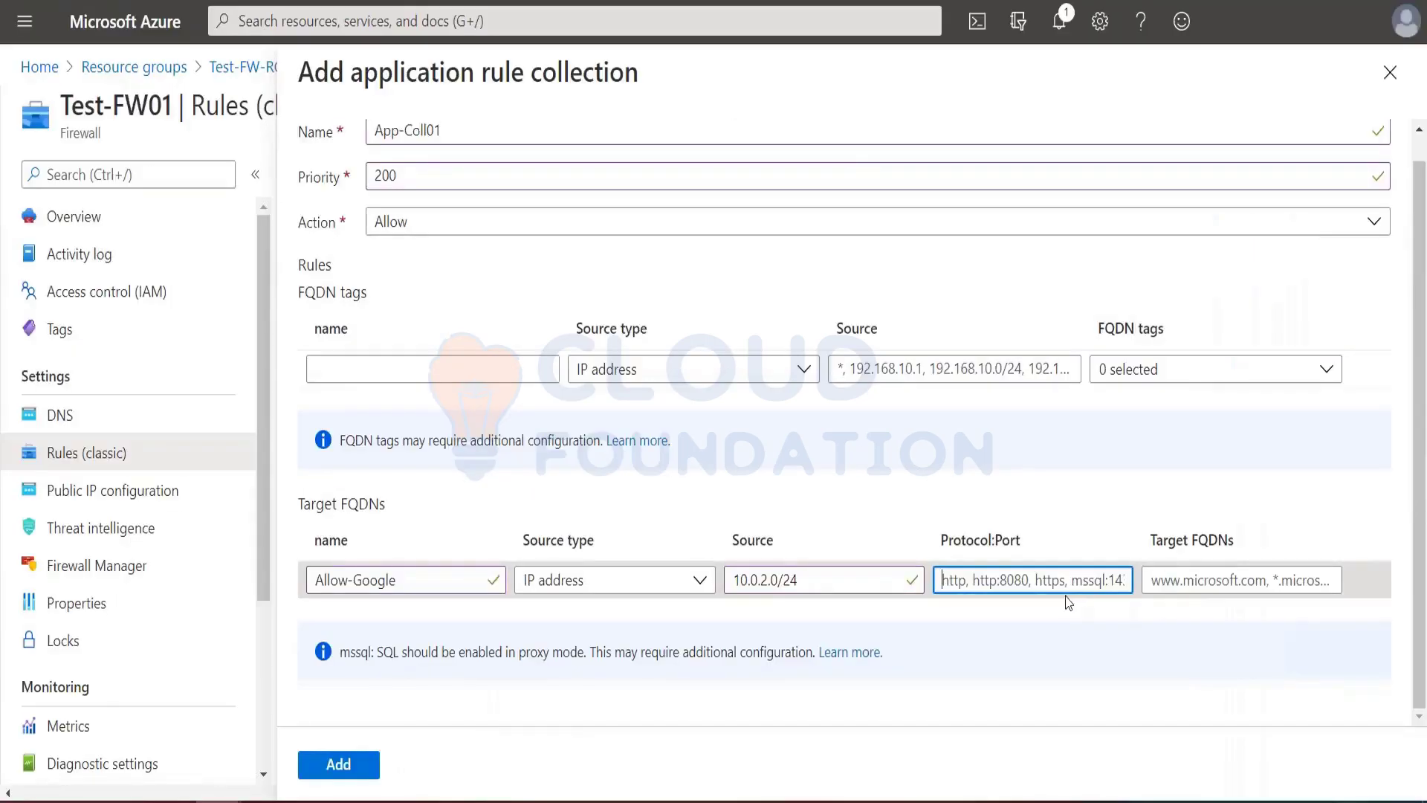
{"action": "key", "text": "ctrl+v"}
{"action": "left_click", "coordinate": [1175, 581]}
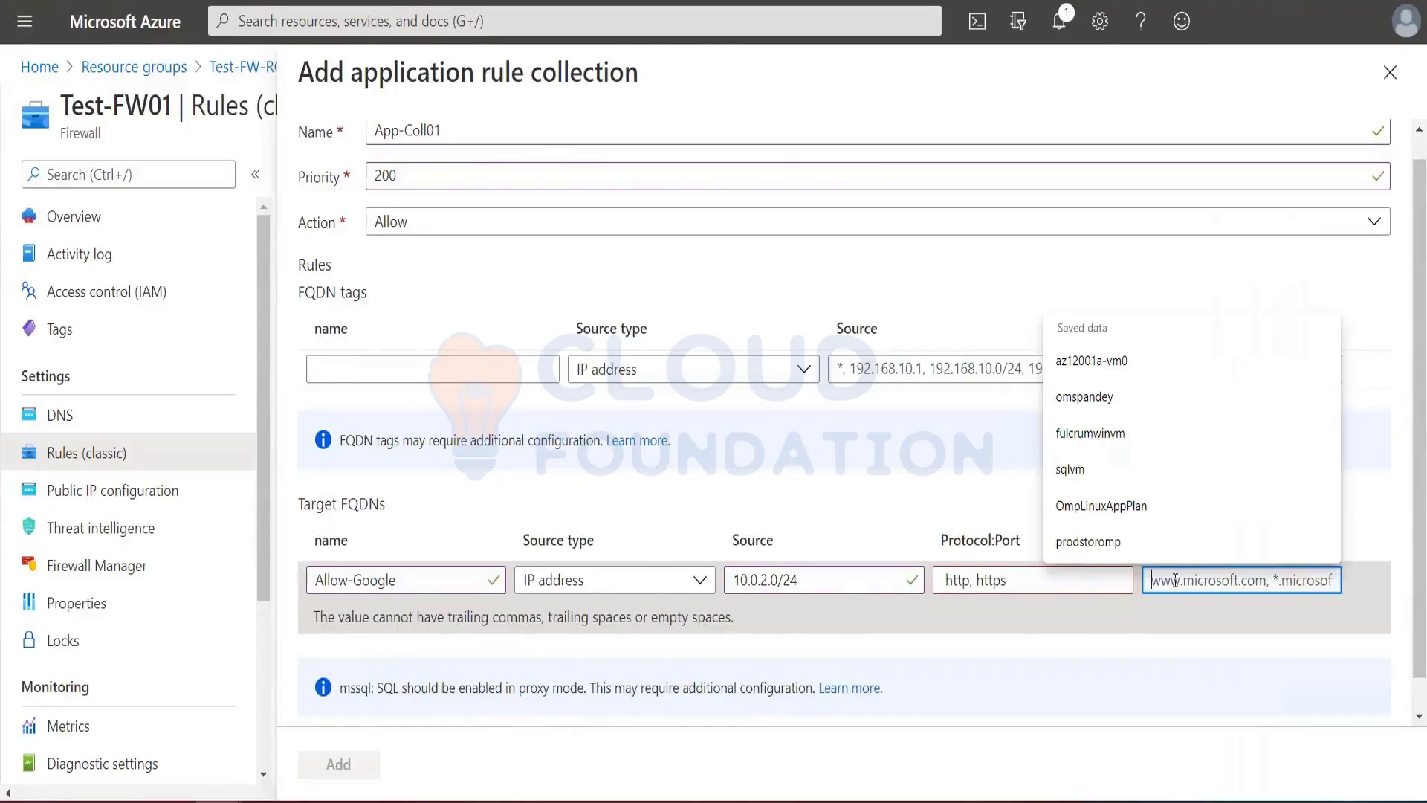
{"action": "key", "text": "alt+Tab"}
{"action": "left_click_drag", "start_coordinate": [621, 492], "coordinate": [724, 507]}
{"action": "key", "text": "ctrl+c"}
{"action": "key", "text": "alt+Tab"}
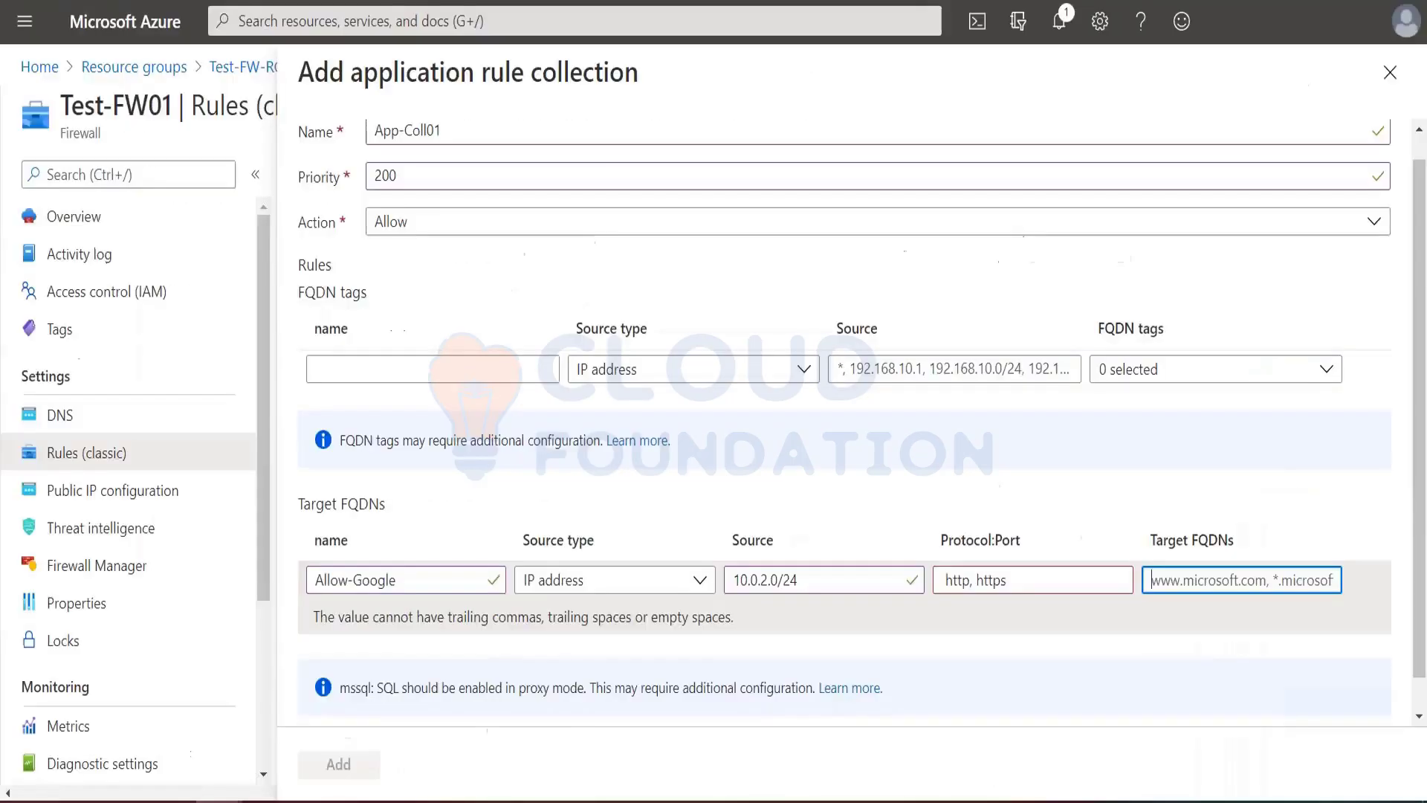
{"action": "key", "text": "ctrl+v"}
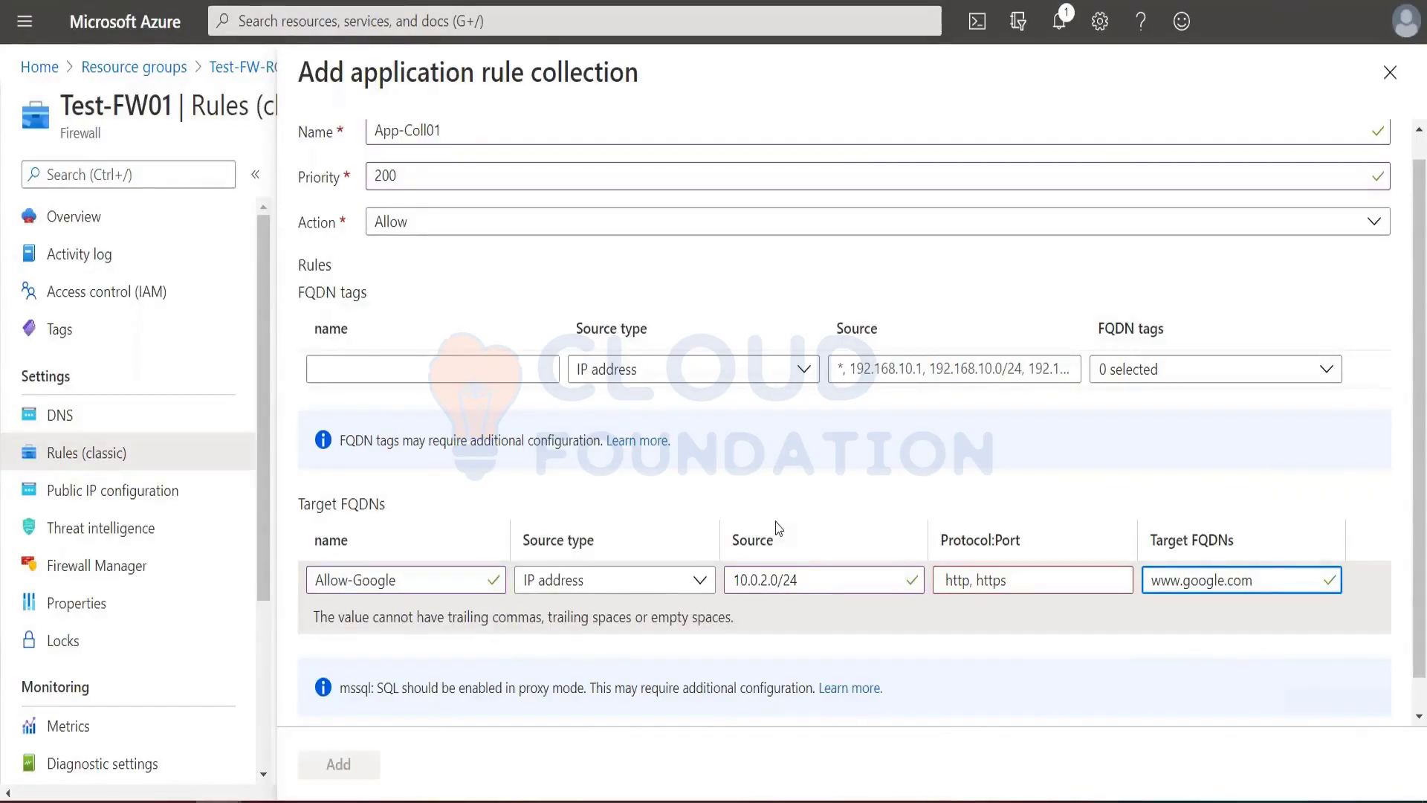
{"action": "key", "text": "alt+Tab"}
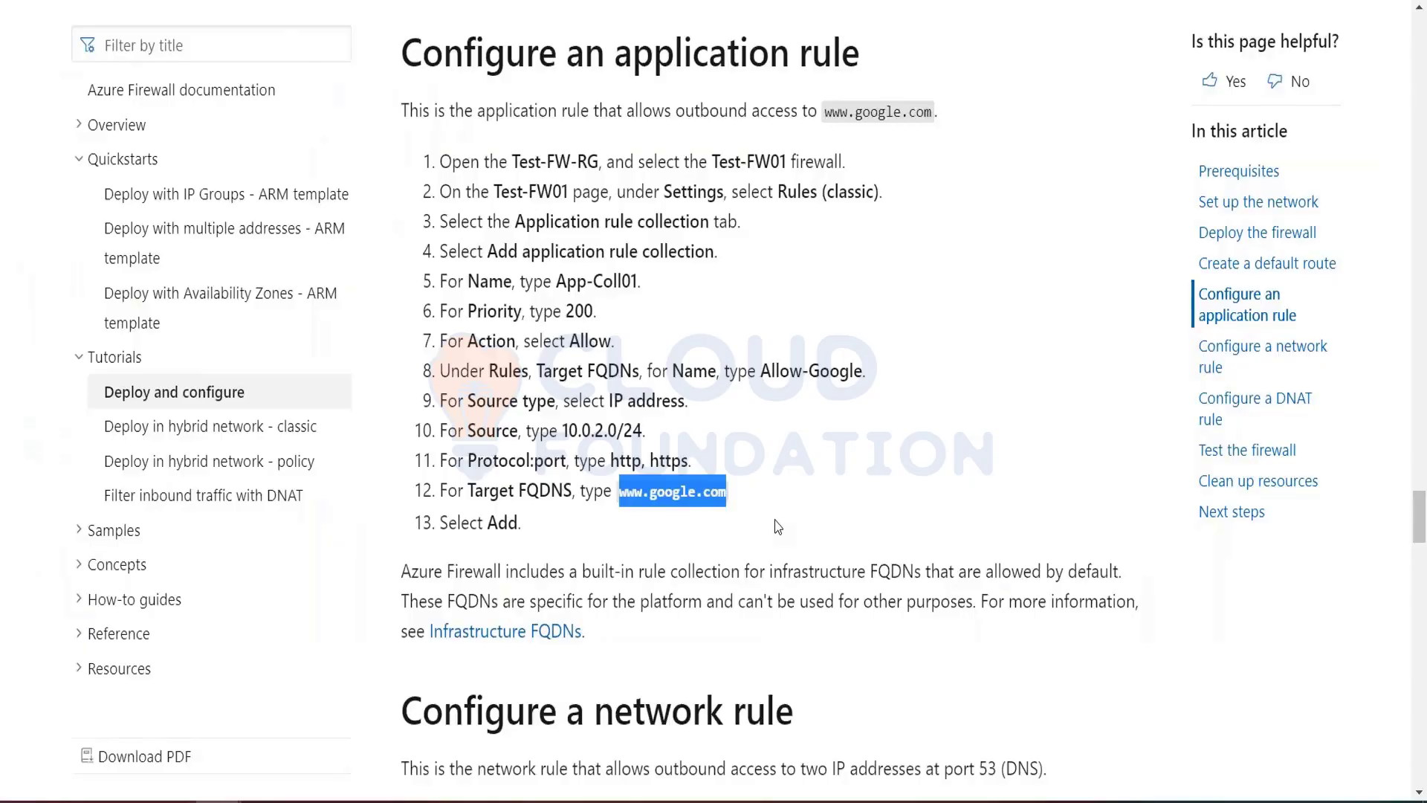
{"action": "key", "text": "alt+Tab"}
{"action": "key", "text": "ctrl+v"}
Remove the leading space from the Allow-Google rule's protocol entry and add the application rule collection to the firewall.
{"action": "scroll", "coordinate": [449, 447], "scroll_direction": "down", "scroll_amount": 1}
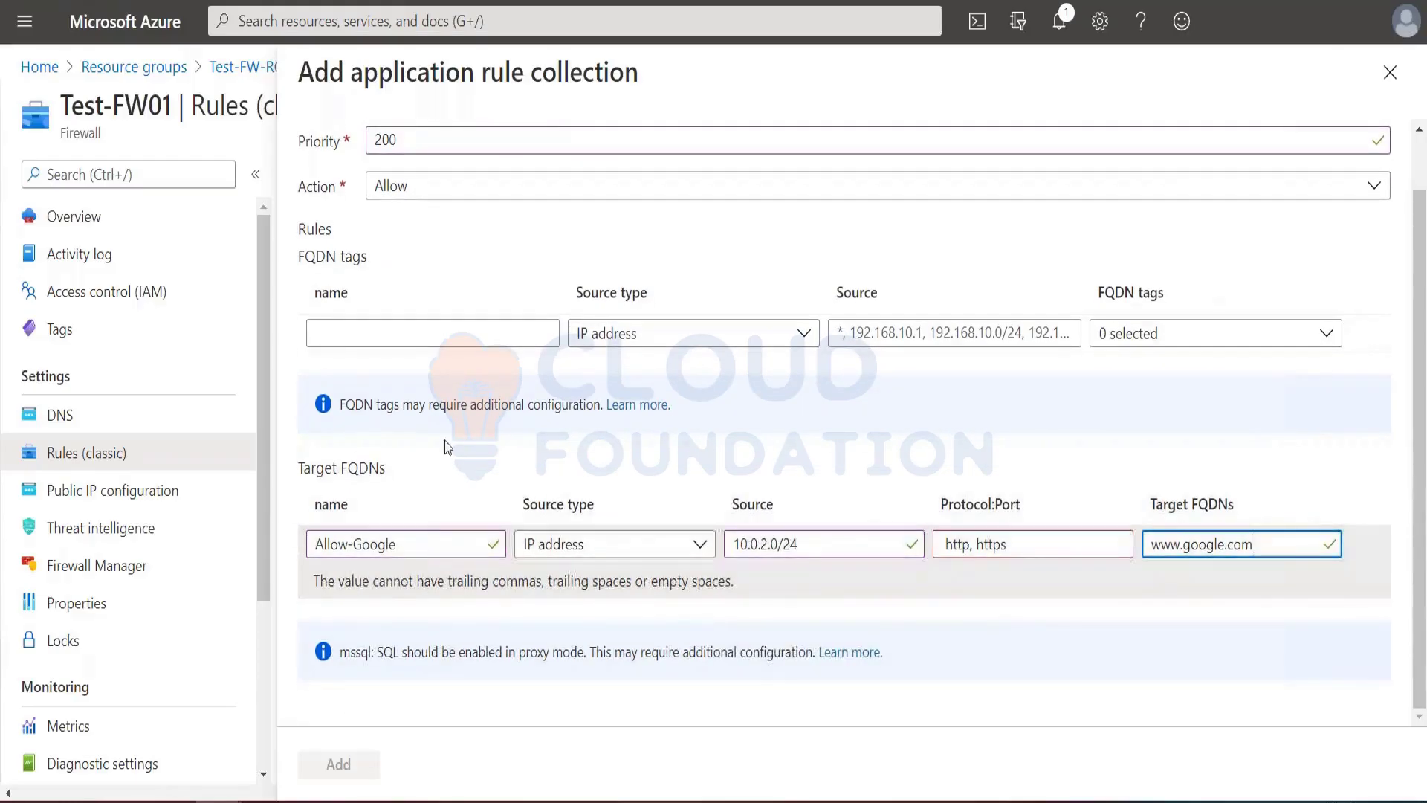
{"action": "left_click", "coordinate": [461, 257]}
{"action": "scroll", "coordinate": [460, 257], "scroll_direction": "up", "scroll_amount": 1}
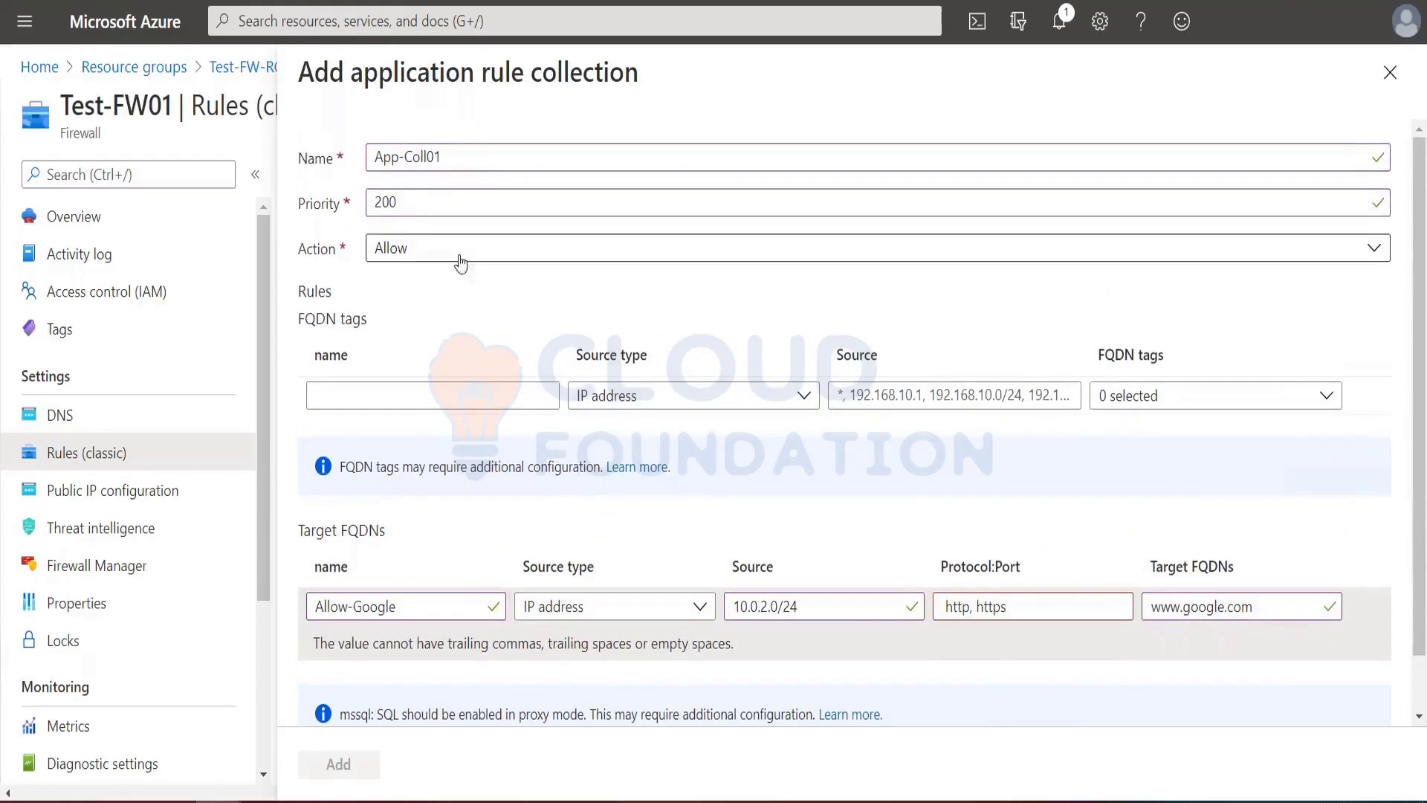
{"action": "left_click", "coordinate": [945, 606]}
{"action": "key", "text": "BackSpace"}
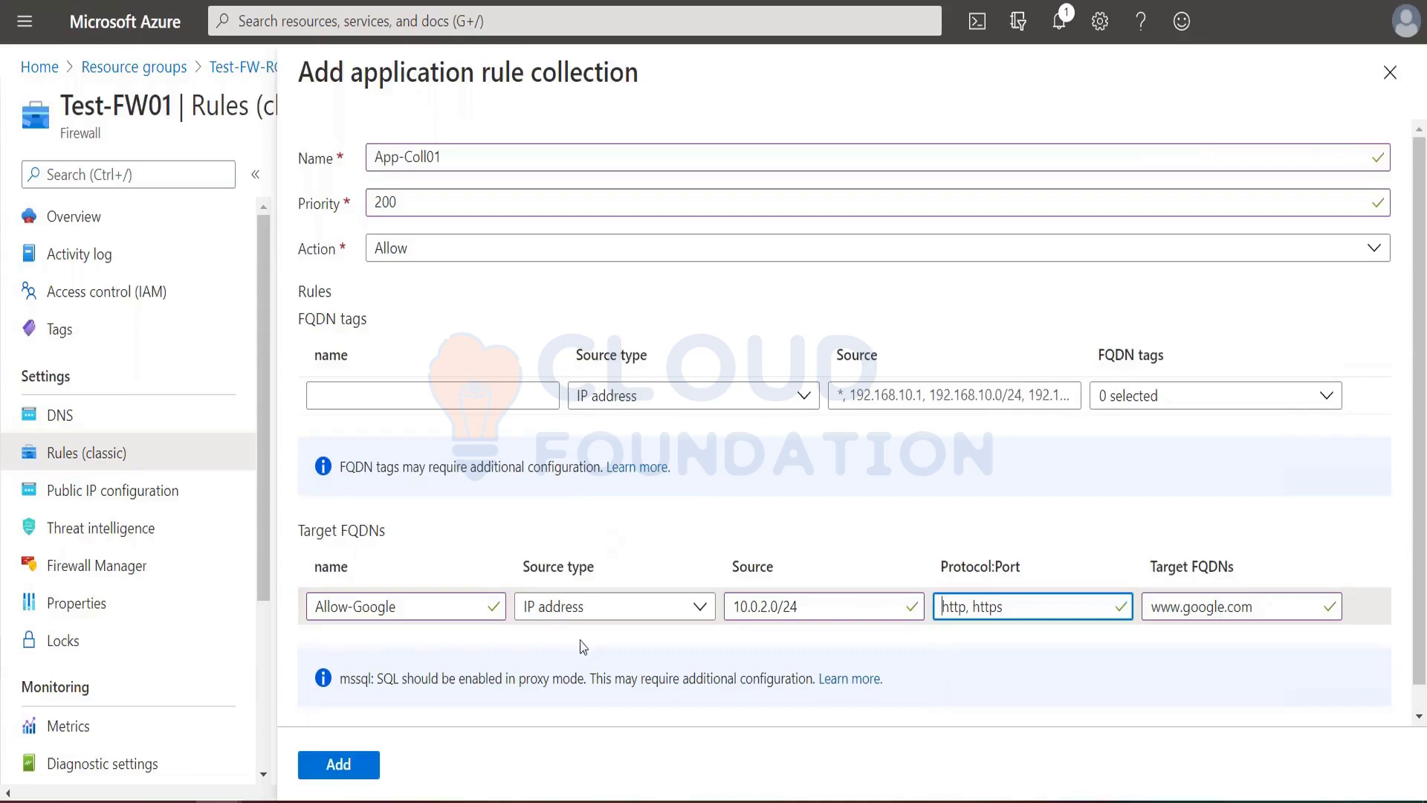
{"action": "scroll", "coordinate": [585, 647], "scroll_direction": "down", "scroll_amount": 1}
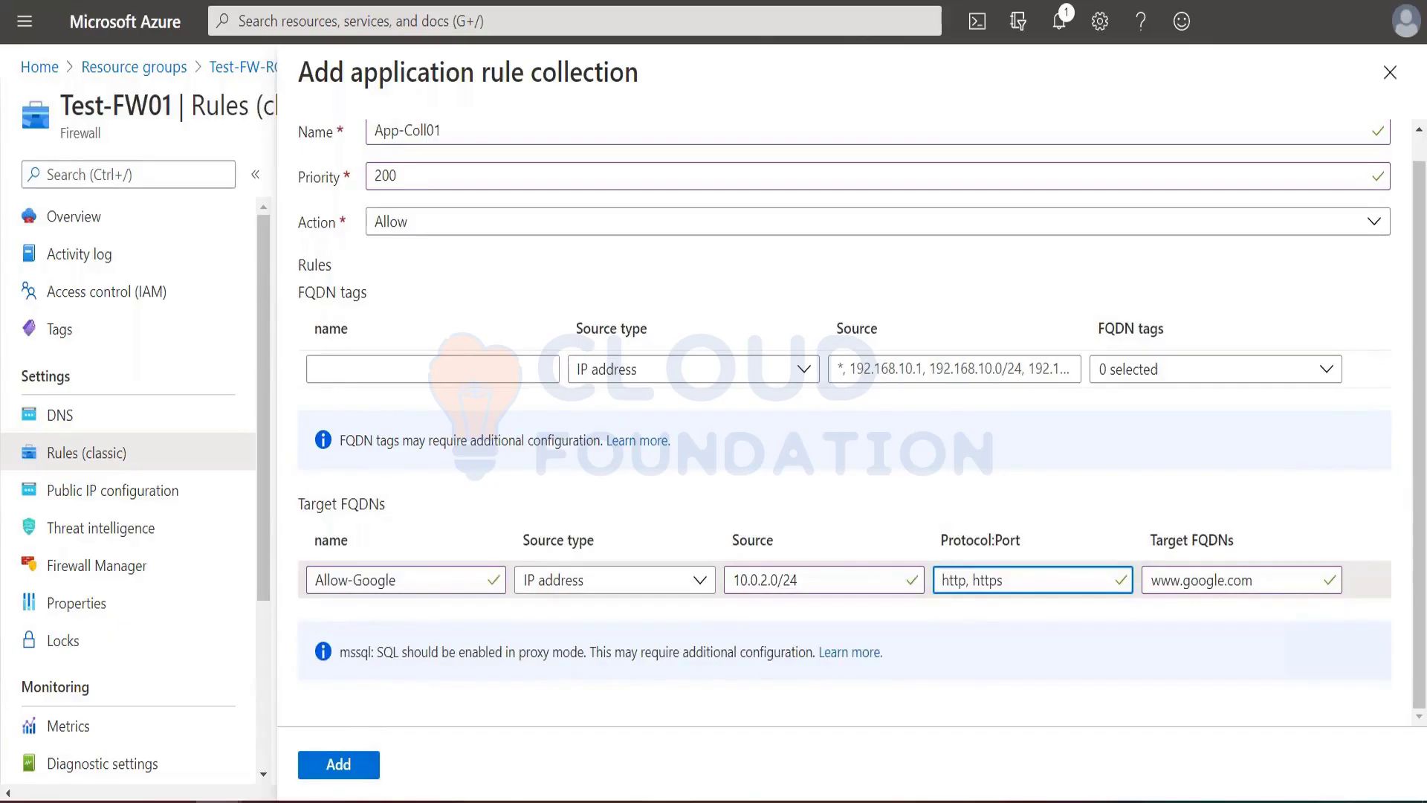
{"action": "left_click", "coordinate": [339, 765]}
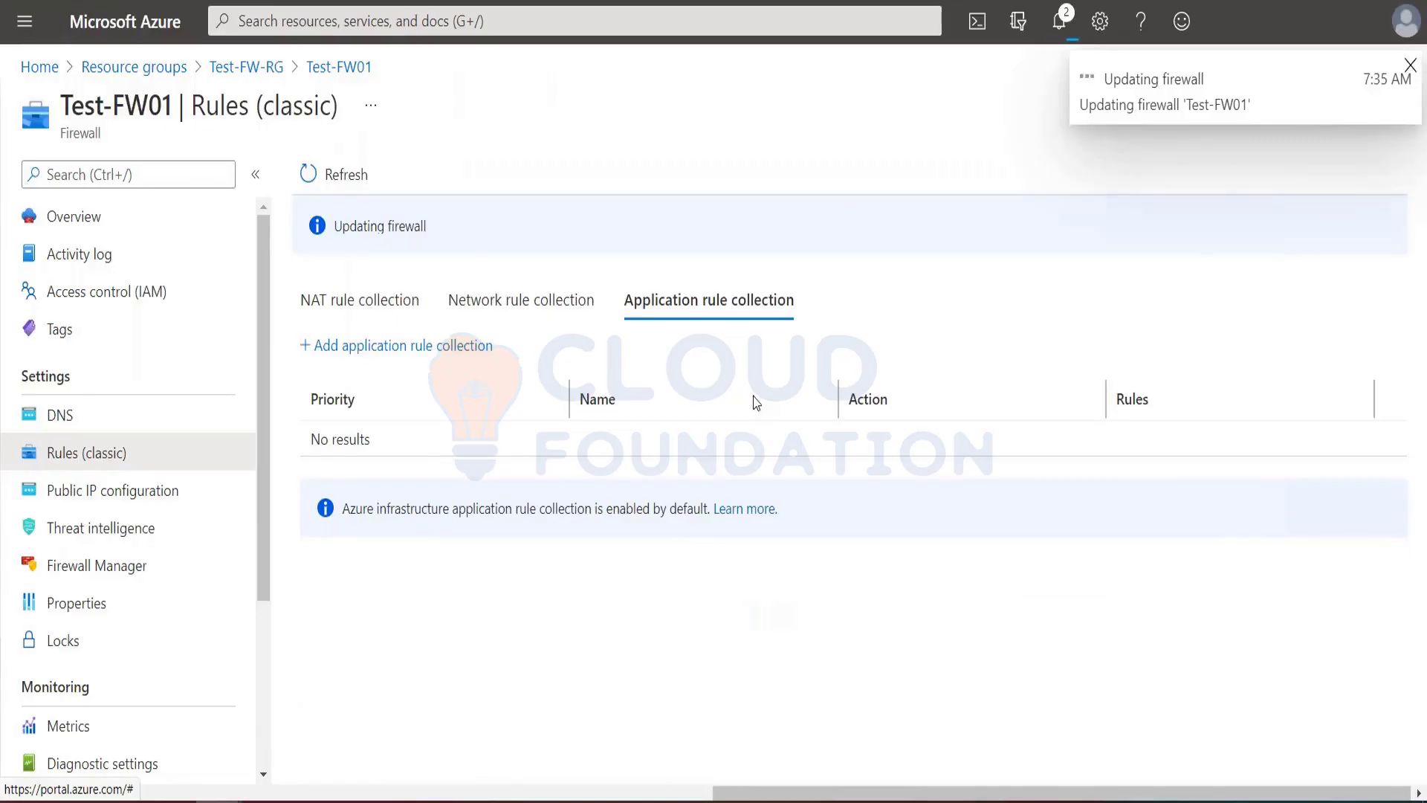
Review the tutorial's network rule instructions and start a new network rule collection on the Test-FW01 firewall.
{"action": "key", "text": "alt+Tab"}
{"action": "scroll", "coordinate": [498, 509], "scroll_direction": "down", "scroll_amount": 8}
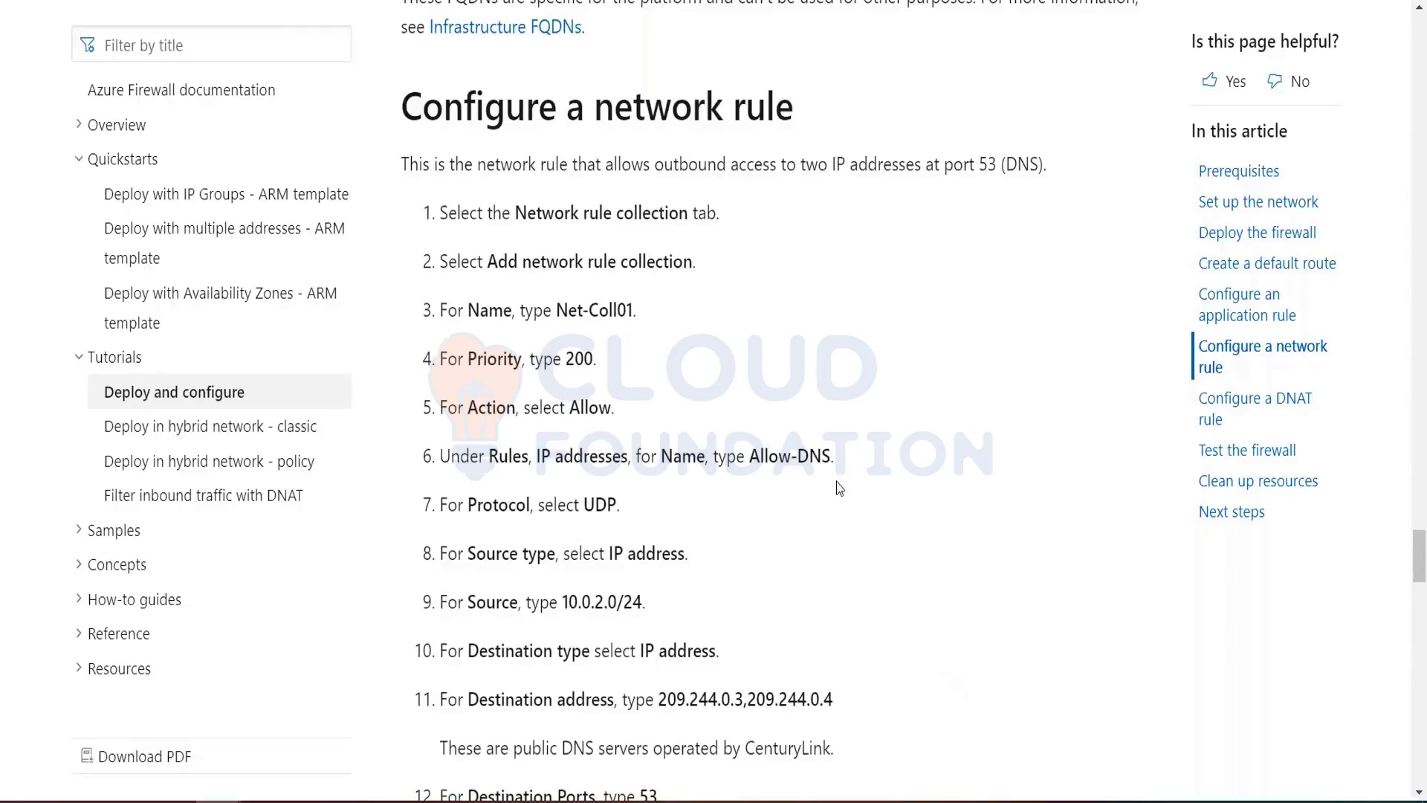
{"action": "scroll", "coordinate": [804, 450], "scroll_direction": "down", "scroll_amount": 2}
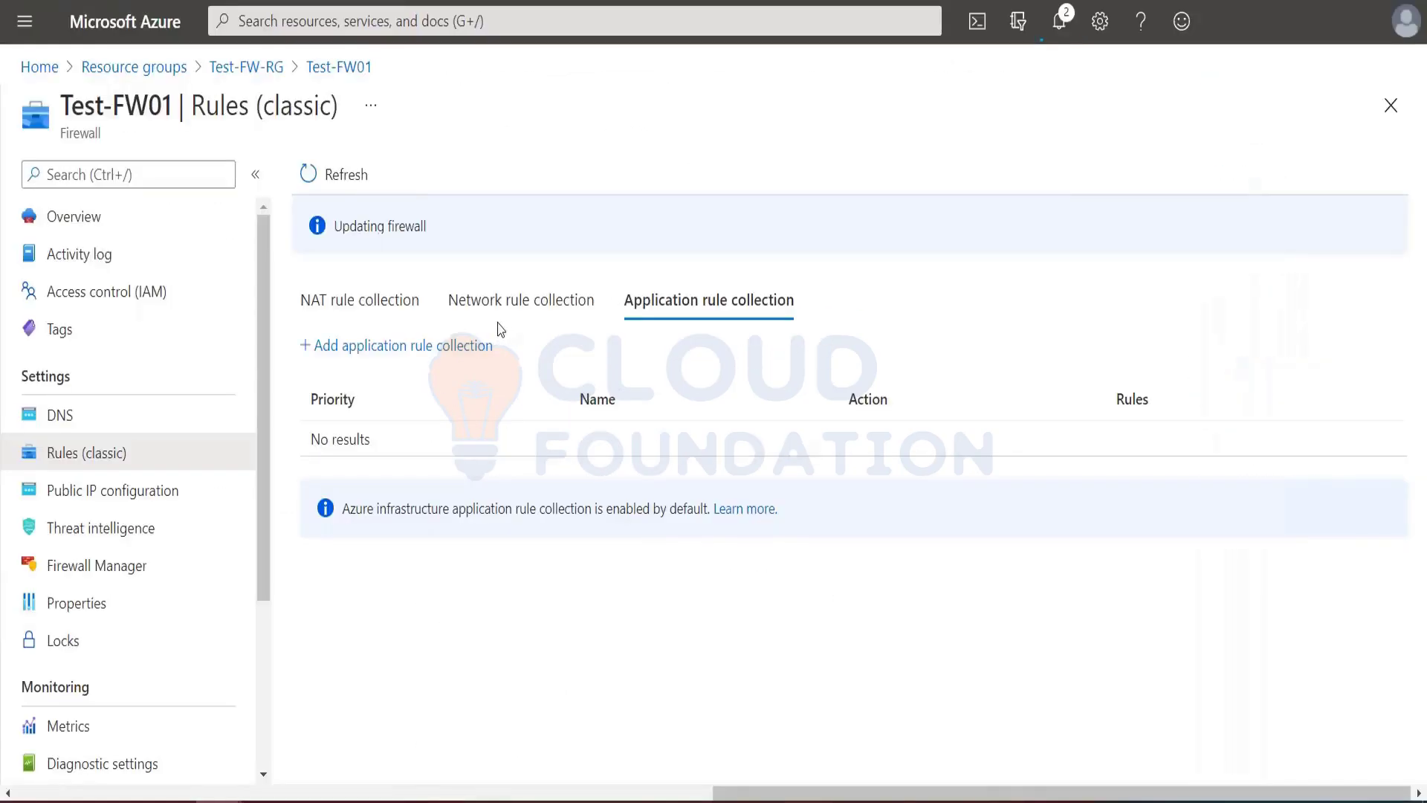
{"action": "left_click", "coordinate": [506, 308]}
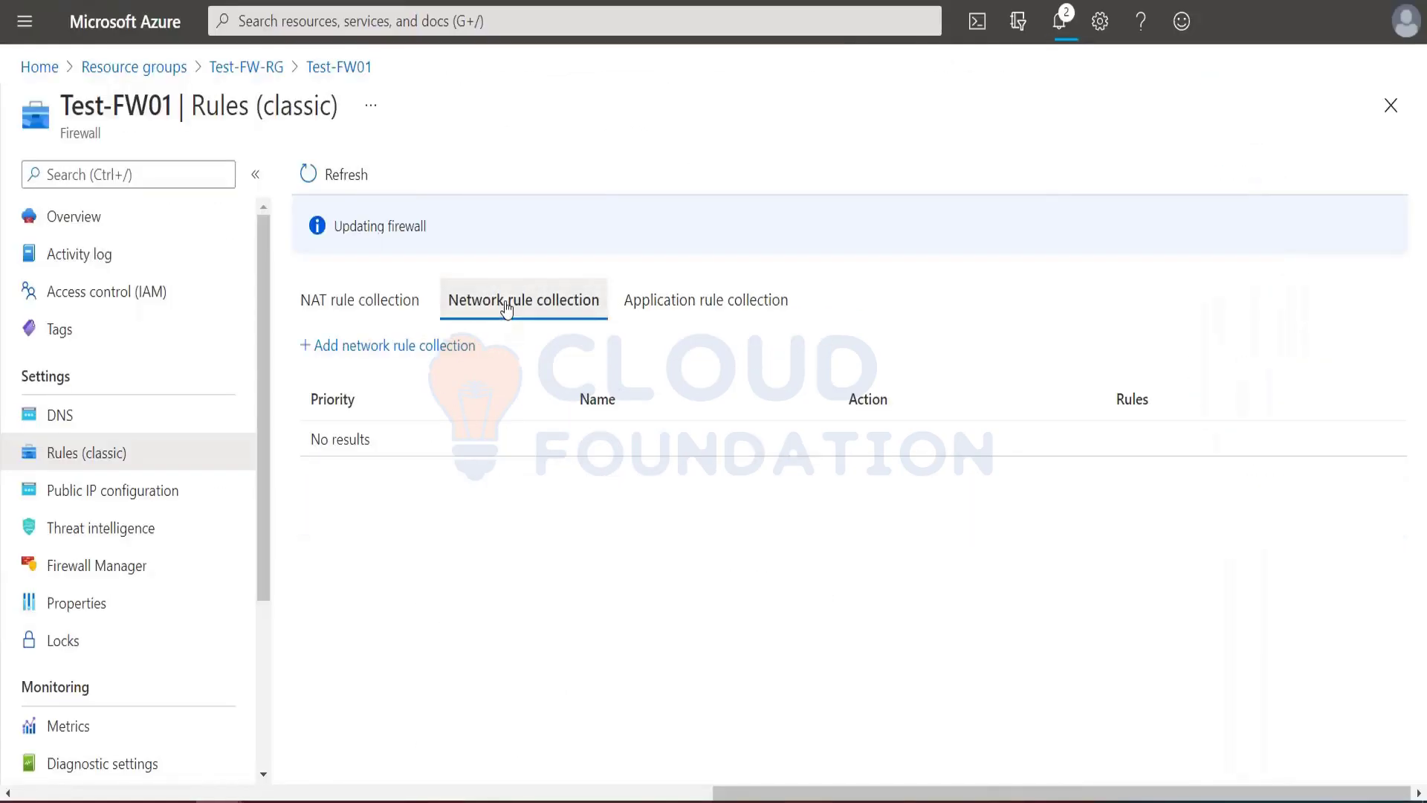
{"action": "left_click", "coordinate": [386, 345]}
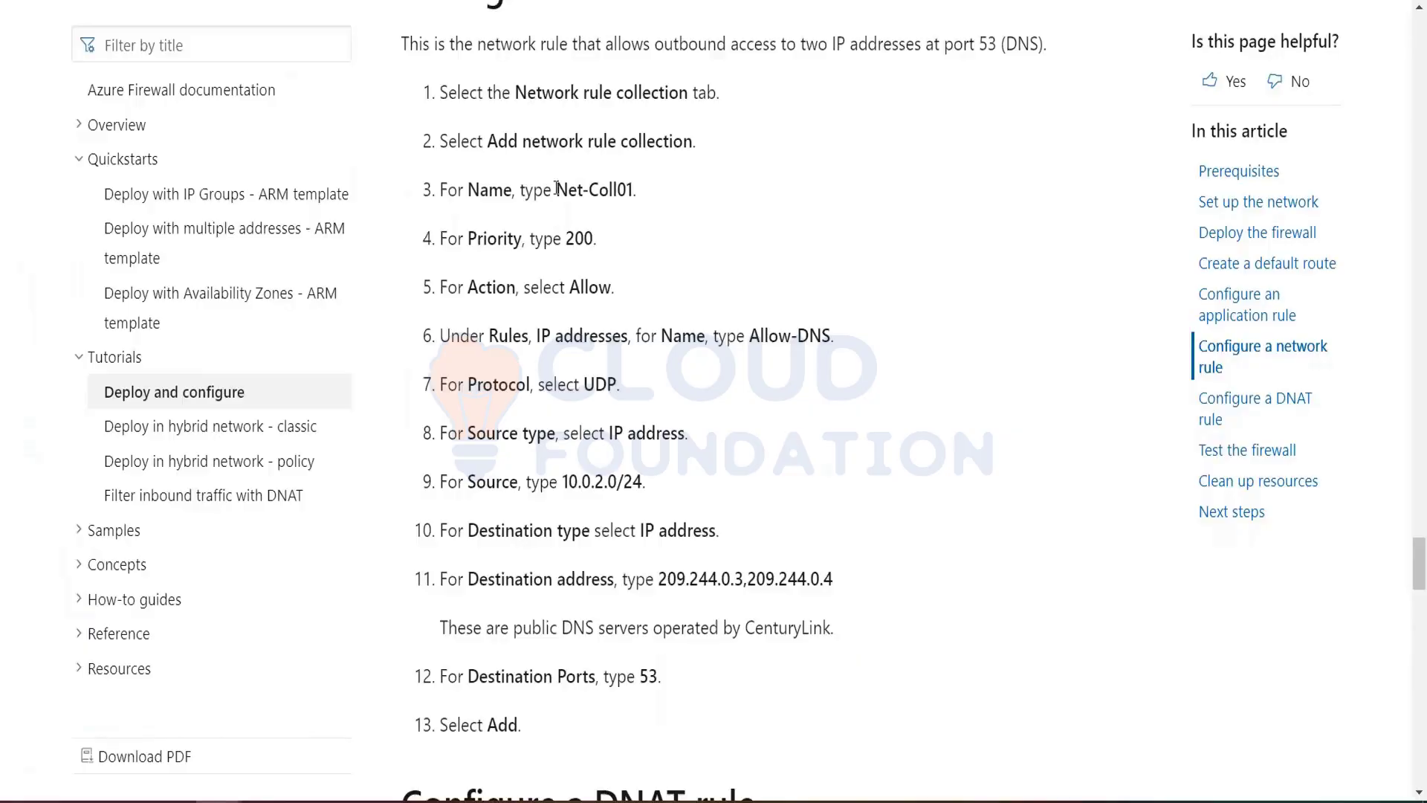
Copy the name Net-Coll01 from the tutorial into the network rule collection and set its priority to 200.
{"action": "left_click_drag", "start_coordinate": [556, 189], "coordinate": [634, 195]}
{"action": "key", "text": "ctrl+c"}
{"action": "key", "text": "alt+Tab"}
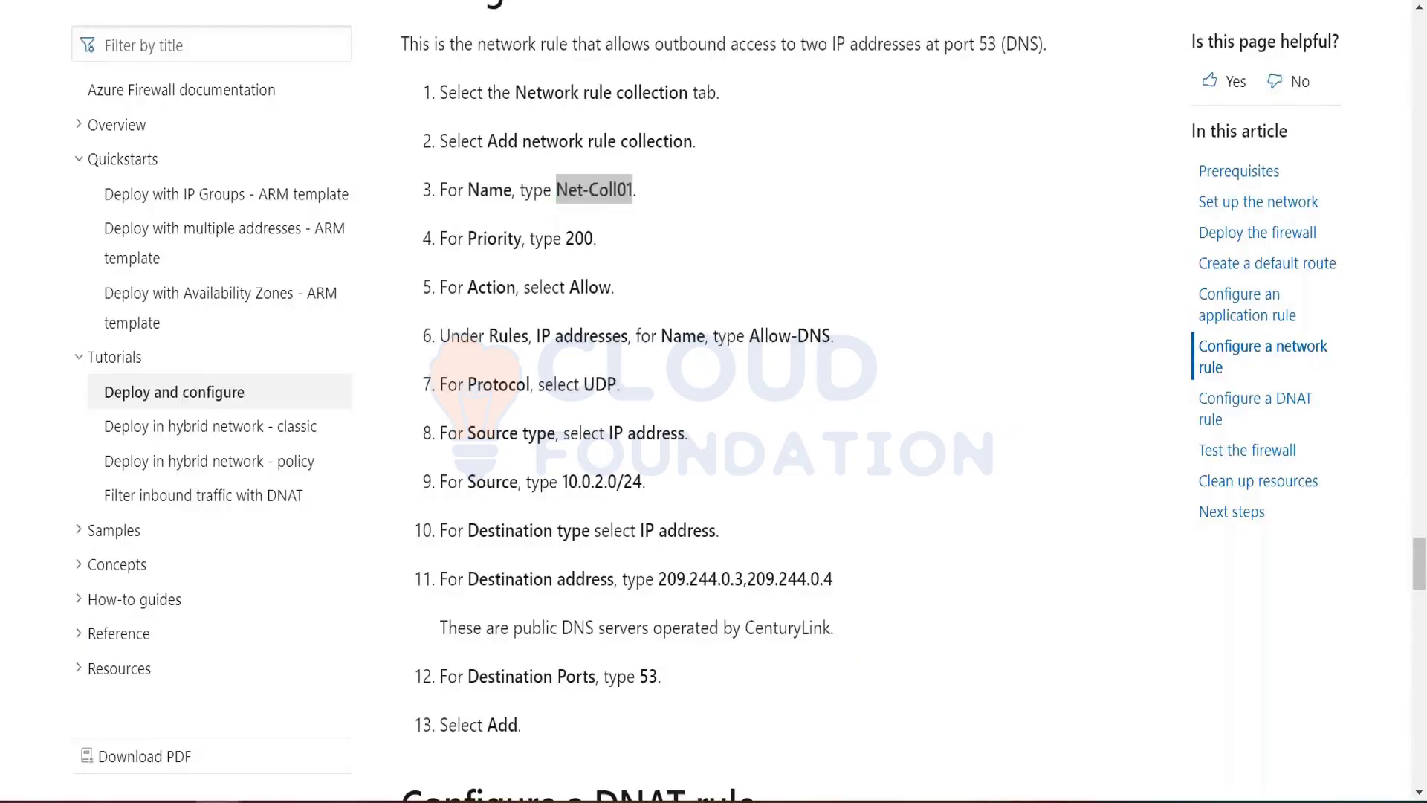
{"action": "key", "text": "ctrl+v"}
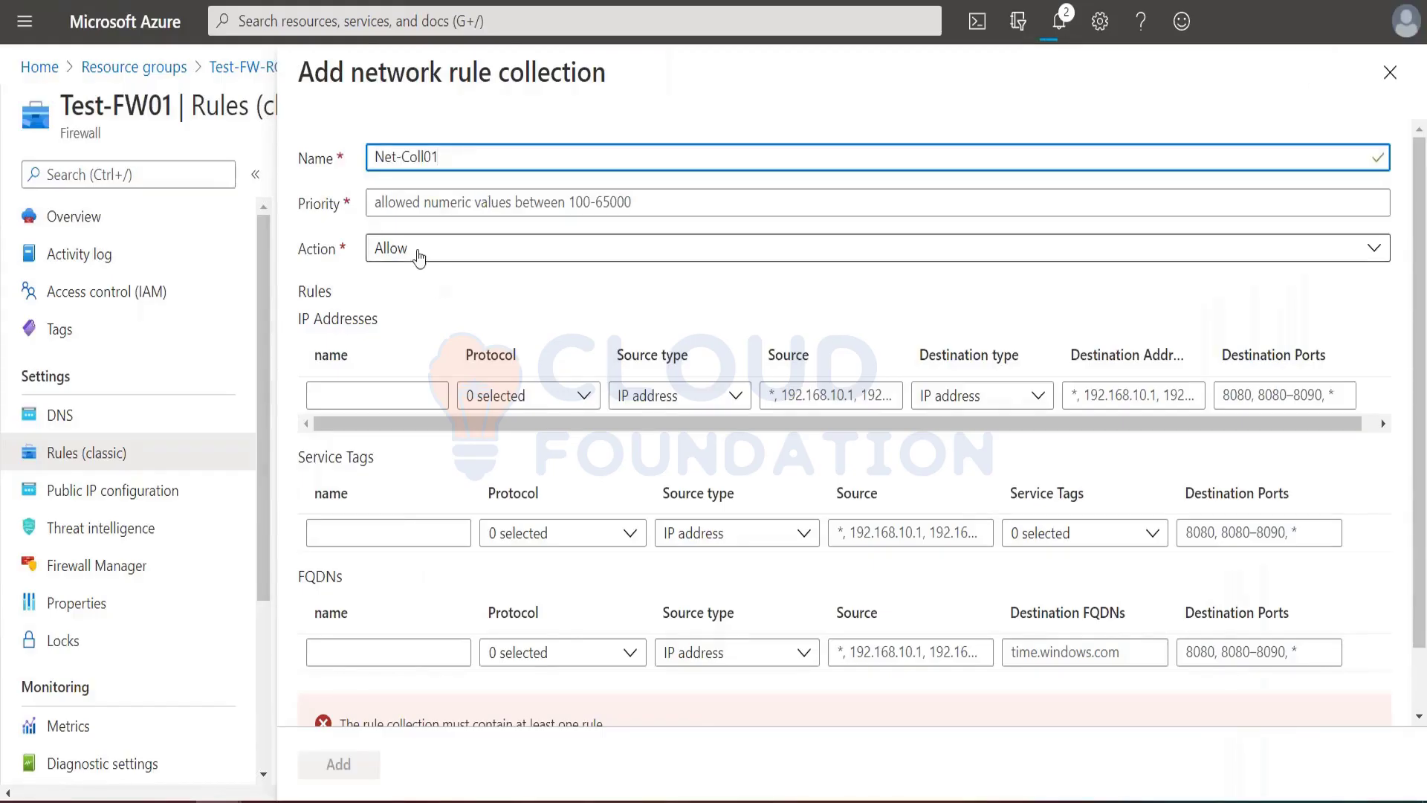
{"action": "left_click", "coordinate": [419, 203]}
{"action": "type", "text": "200"}
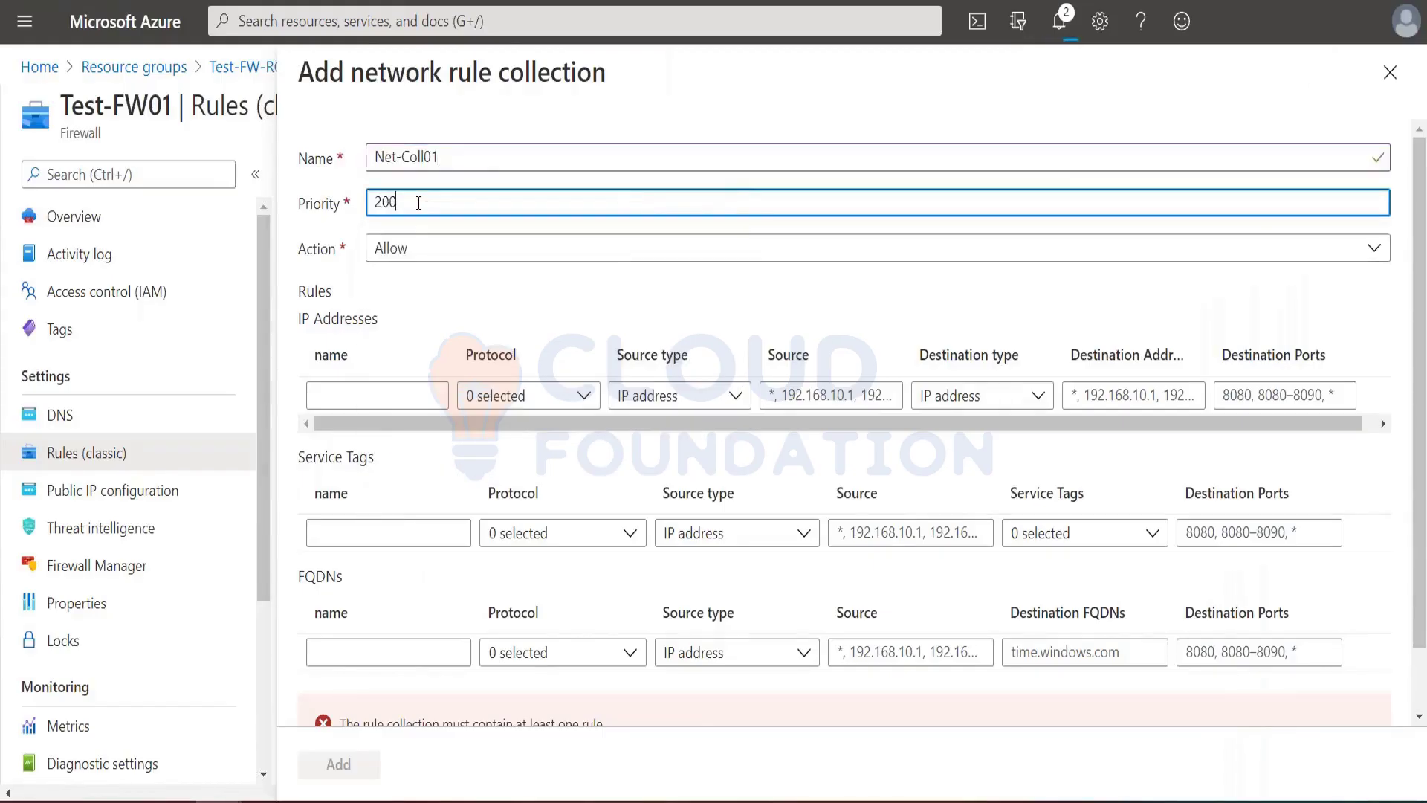
Enter the tutorial's rule name Allow-DNS for the first rule under IP Addresses in the network rule collection.
{"action": "key", "text": "alt+Tab"}
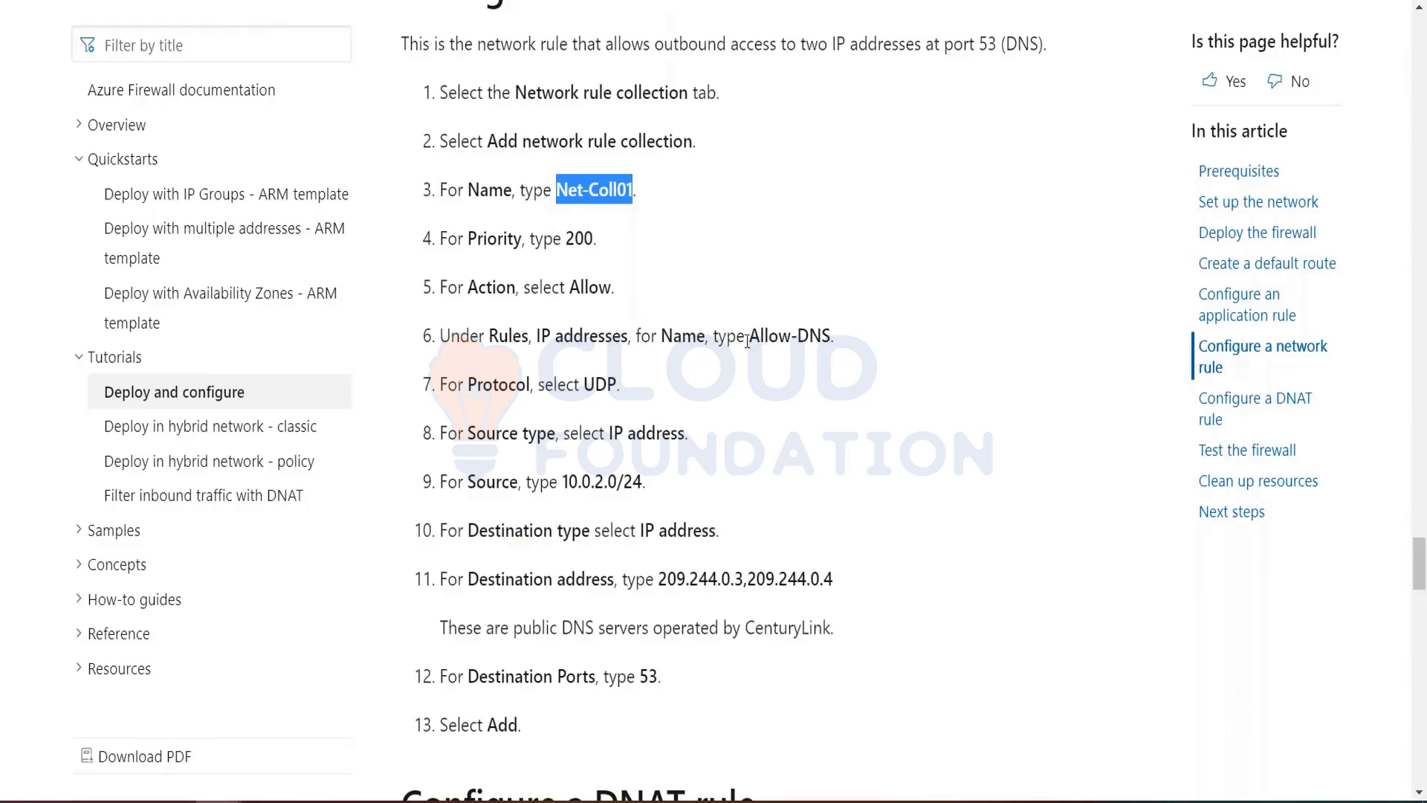
{"action": "left_click_drag", "start_coordinate": [751, 339], "coordinate": [831, 336]}
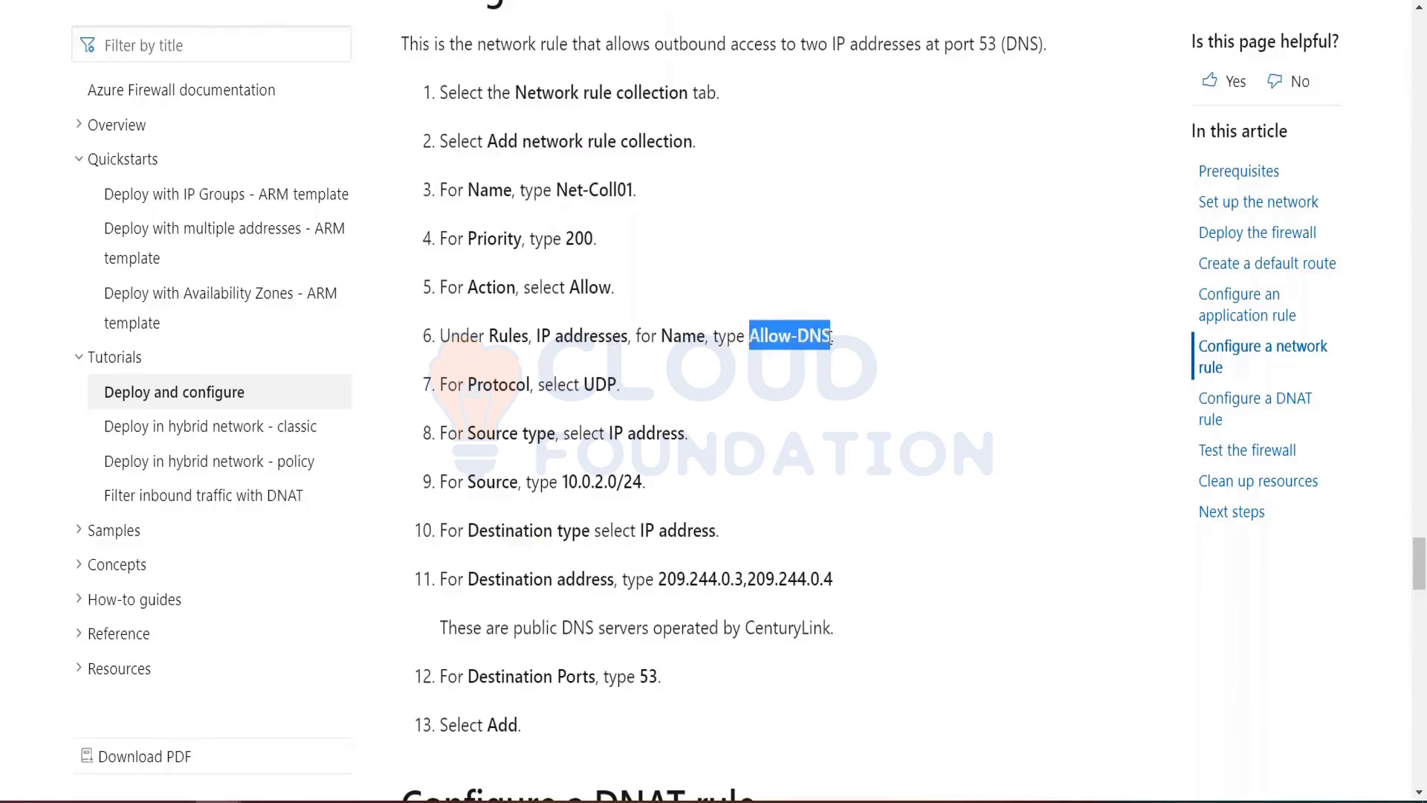
{"action": "key", "text": "alt+Tab"}
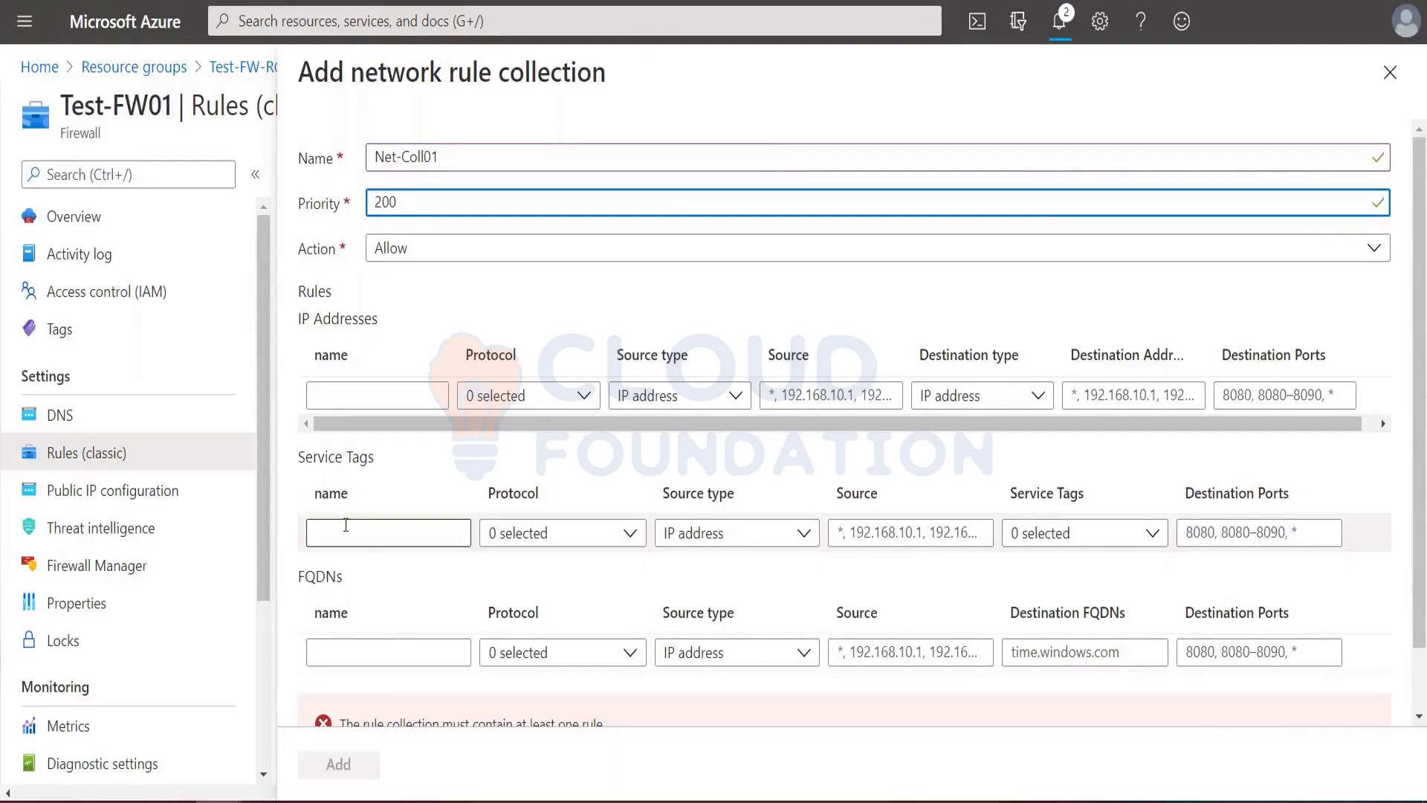
{"action": "scroll", "coordinate": [361, 599], "scroll_direction": "down", "scroll_amount": 1}
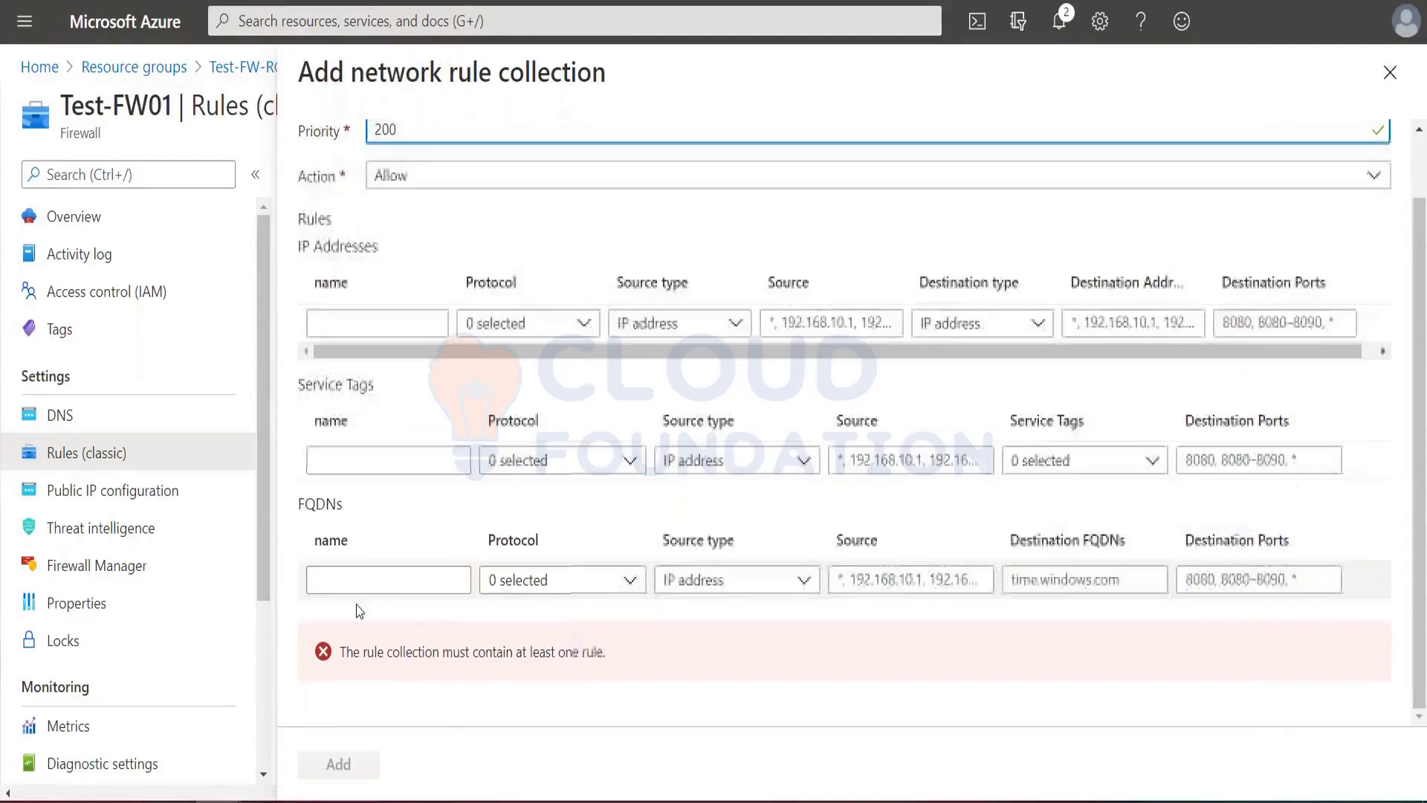
{"action": "scroll", "coordinate": [350, 430], "scroll_direction": "up", "scroll_amount": 1}
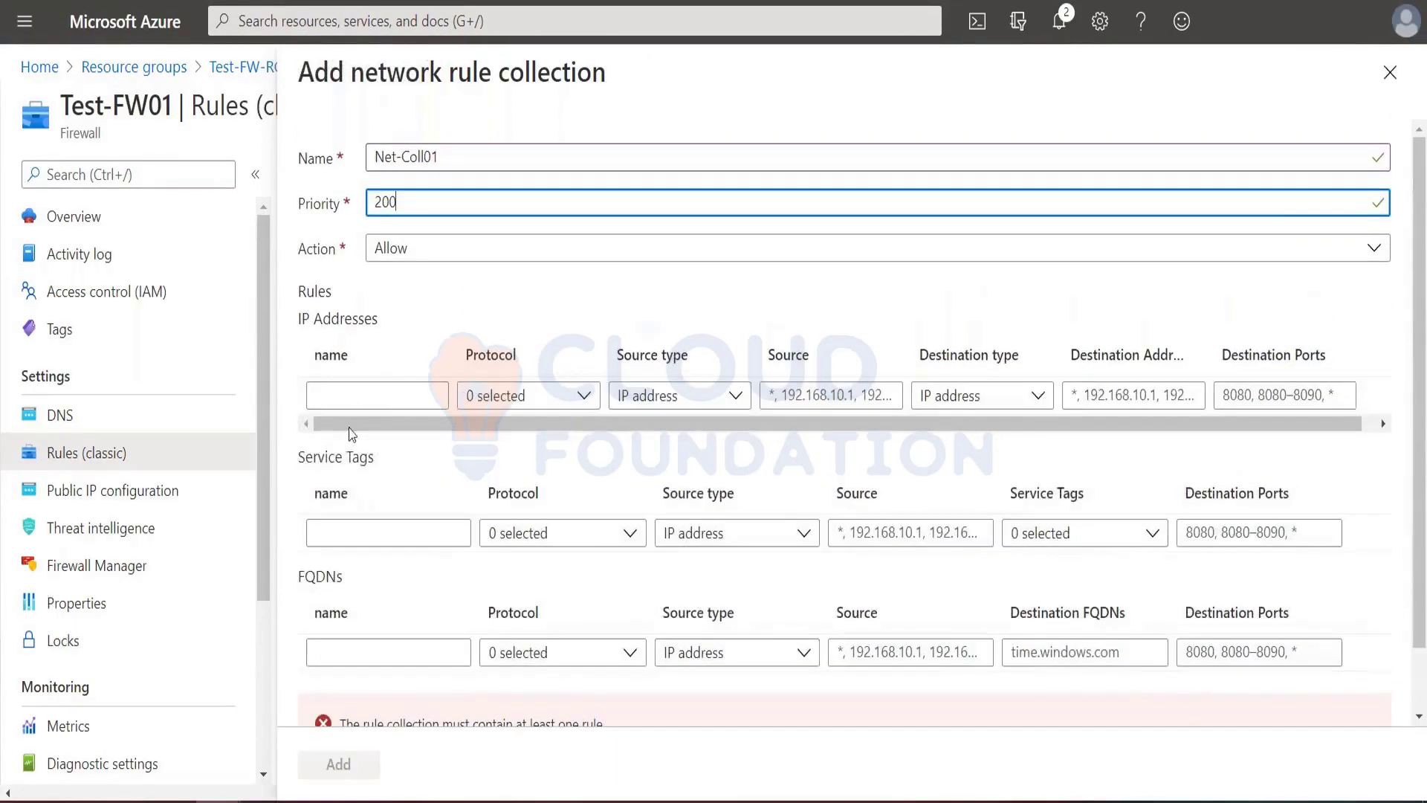
{"action": "left_click", "coordinate": [350, 402]}
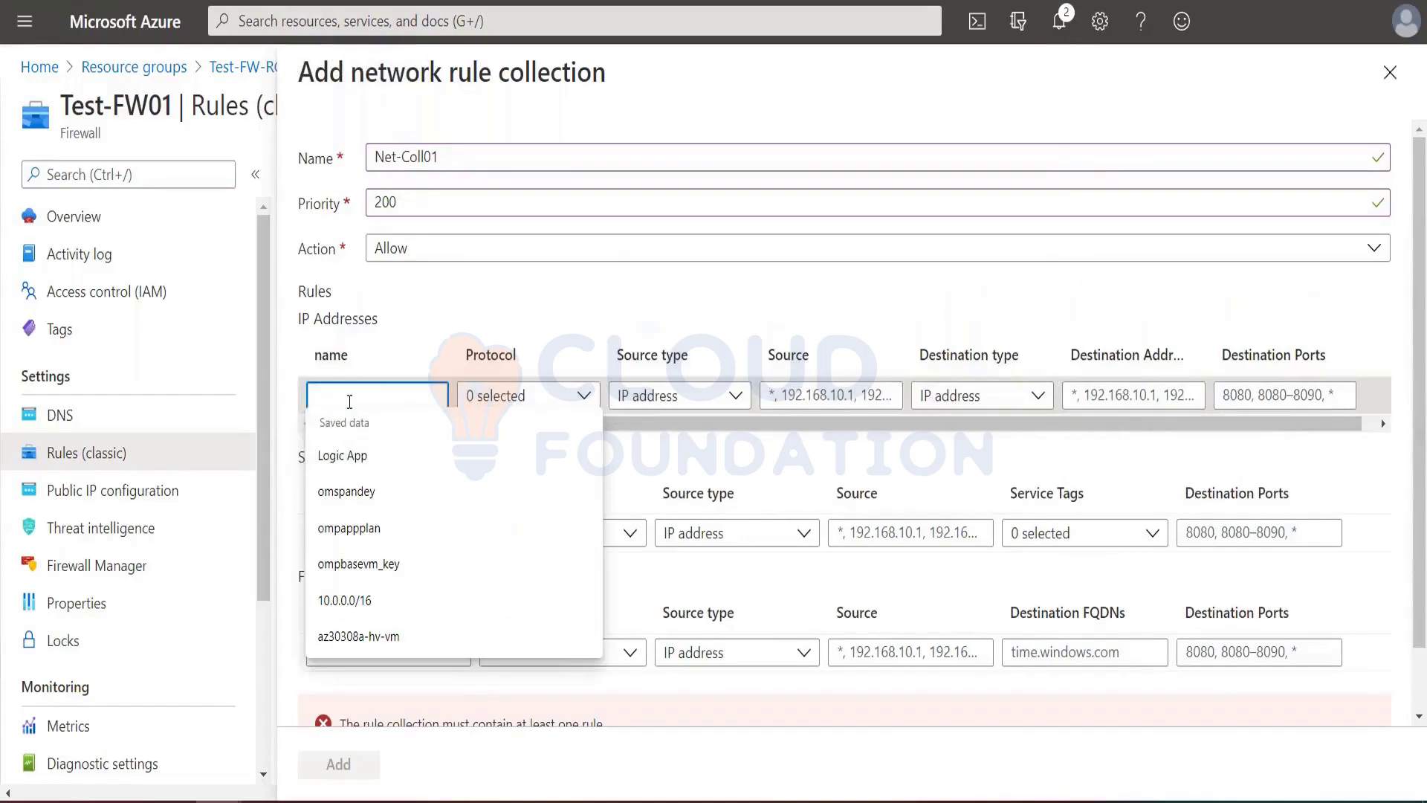
{"action": "type", "text": "Allow-DNS"}
Select TCP and UDP as protocols and IP address as the source type for the Allow-DNS rule.
{"action": "left_click", "coordinate": [585, 395]}
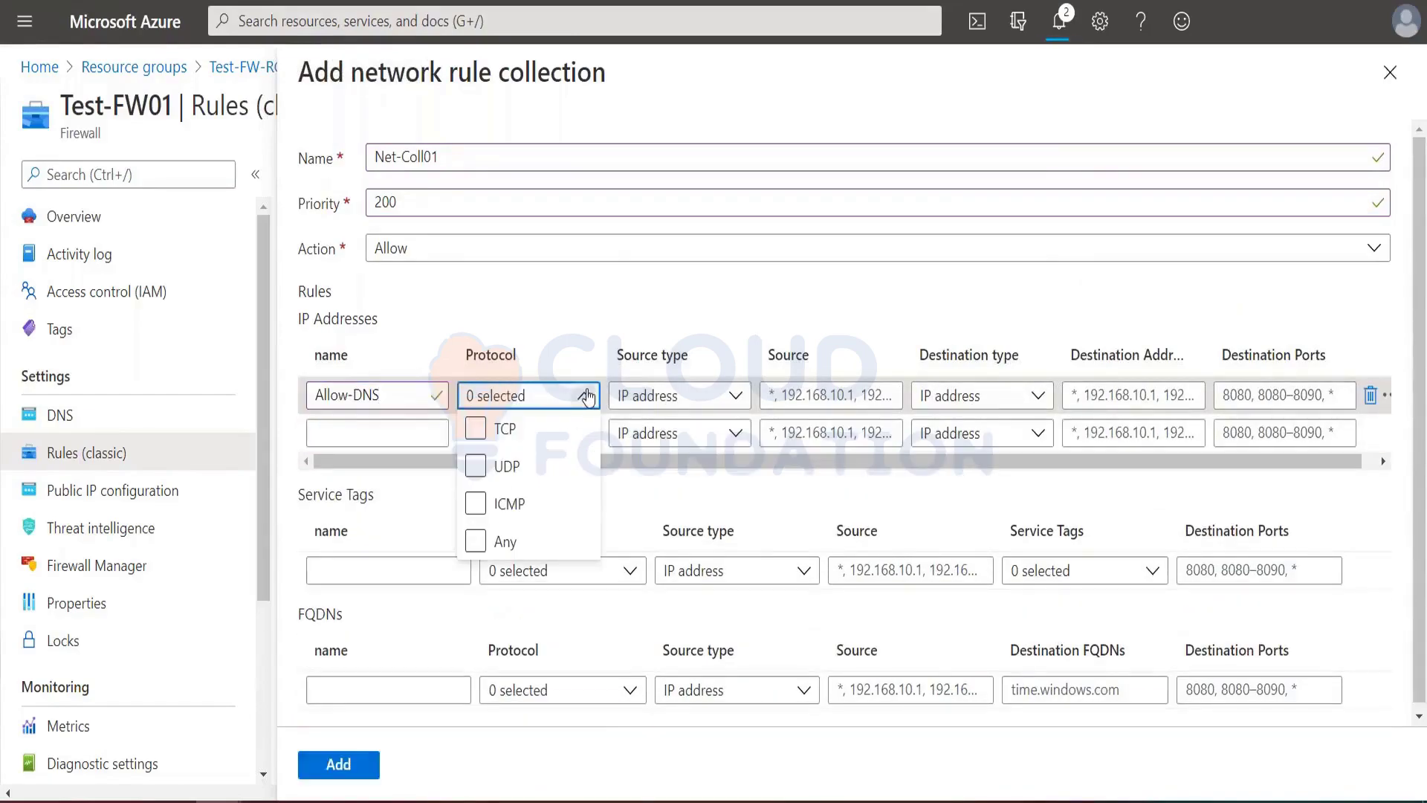
{"action": "left_click", "coordinate": [476, 429]}
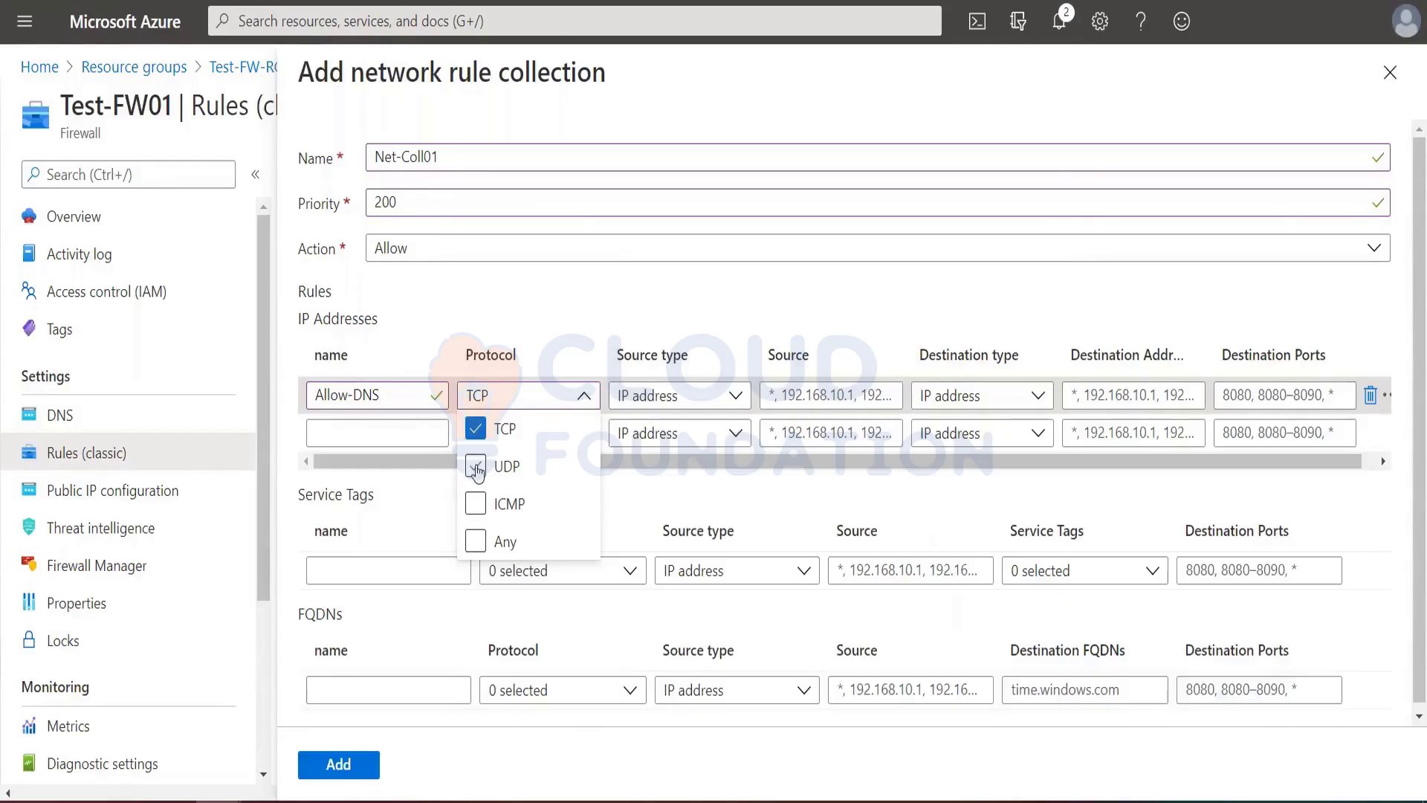
{"action": "left_click", "coordinate": [475, 467]}
{"action": "left_click", "coordinate": [557, 351]}
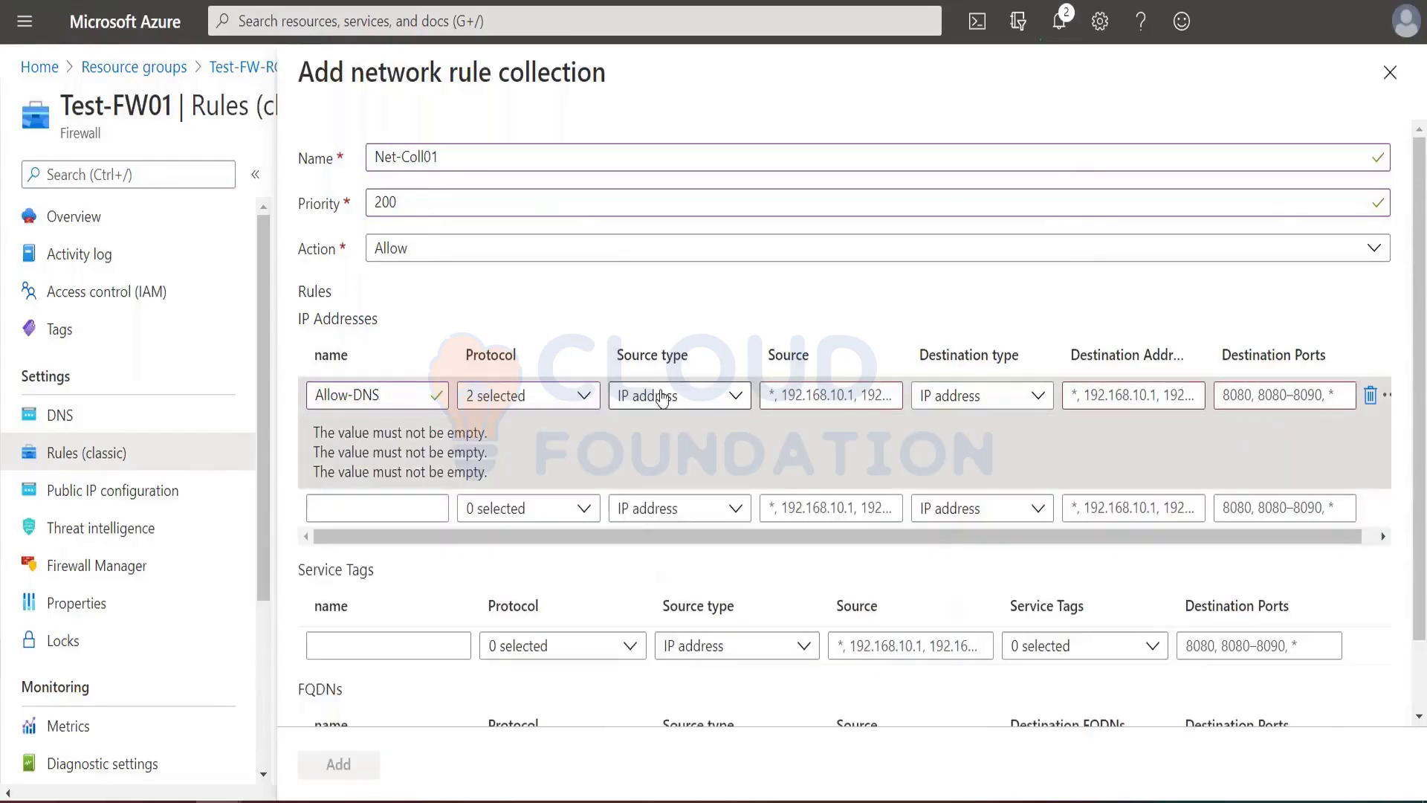
{"action": "left_click", "coordinate": [660, 396]}
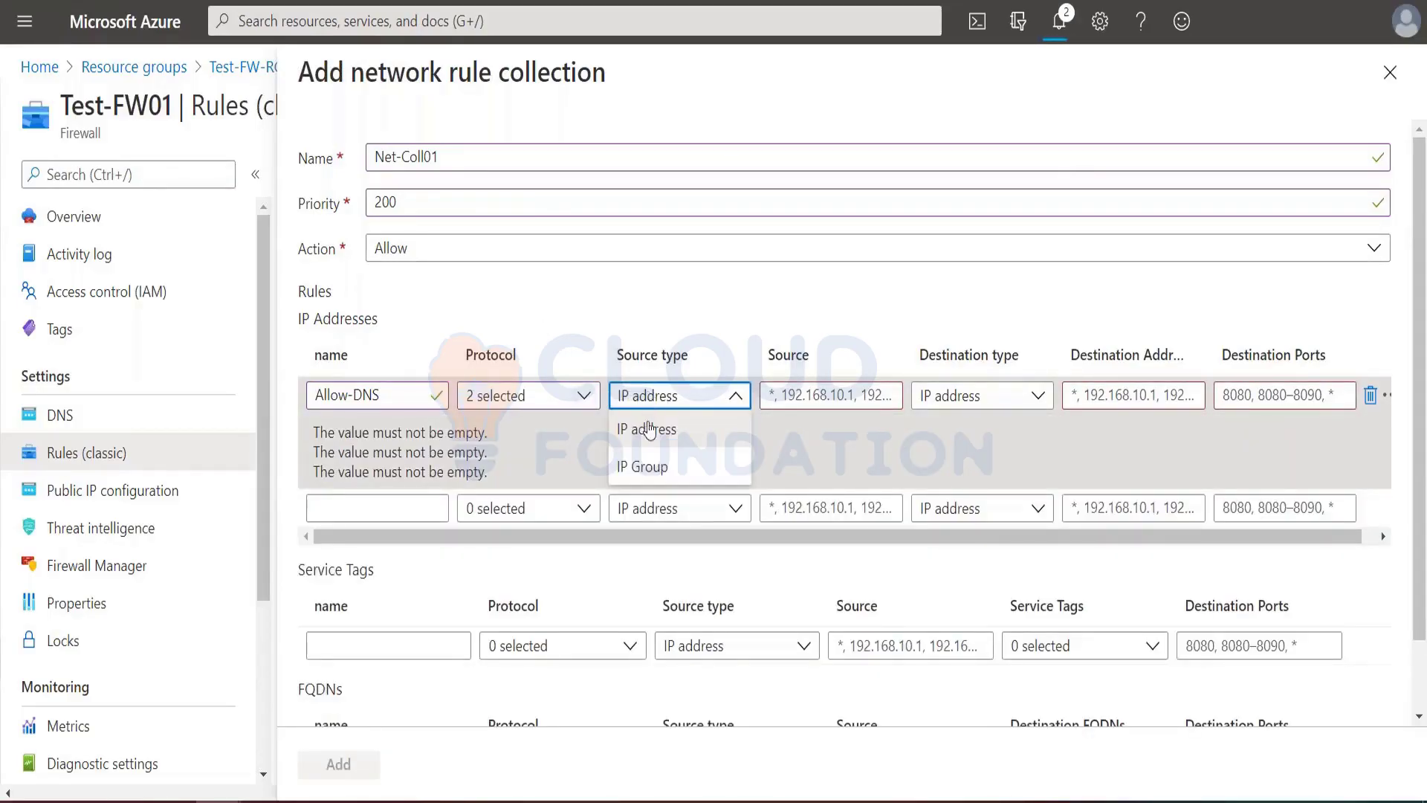
{"action": "left_click", "coordinate": [651, 430]}
Check the tutorial's protocol instruction and deselect TCP for the Allow-DNS rule, leaving only UDP.
{"action": "left_click", "coordinate": [773, 396]}
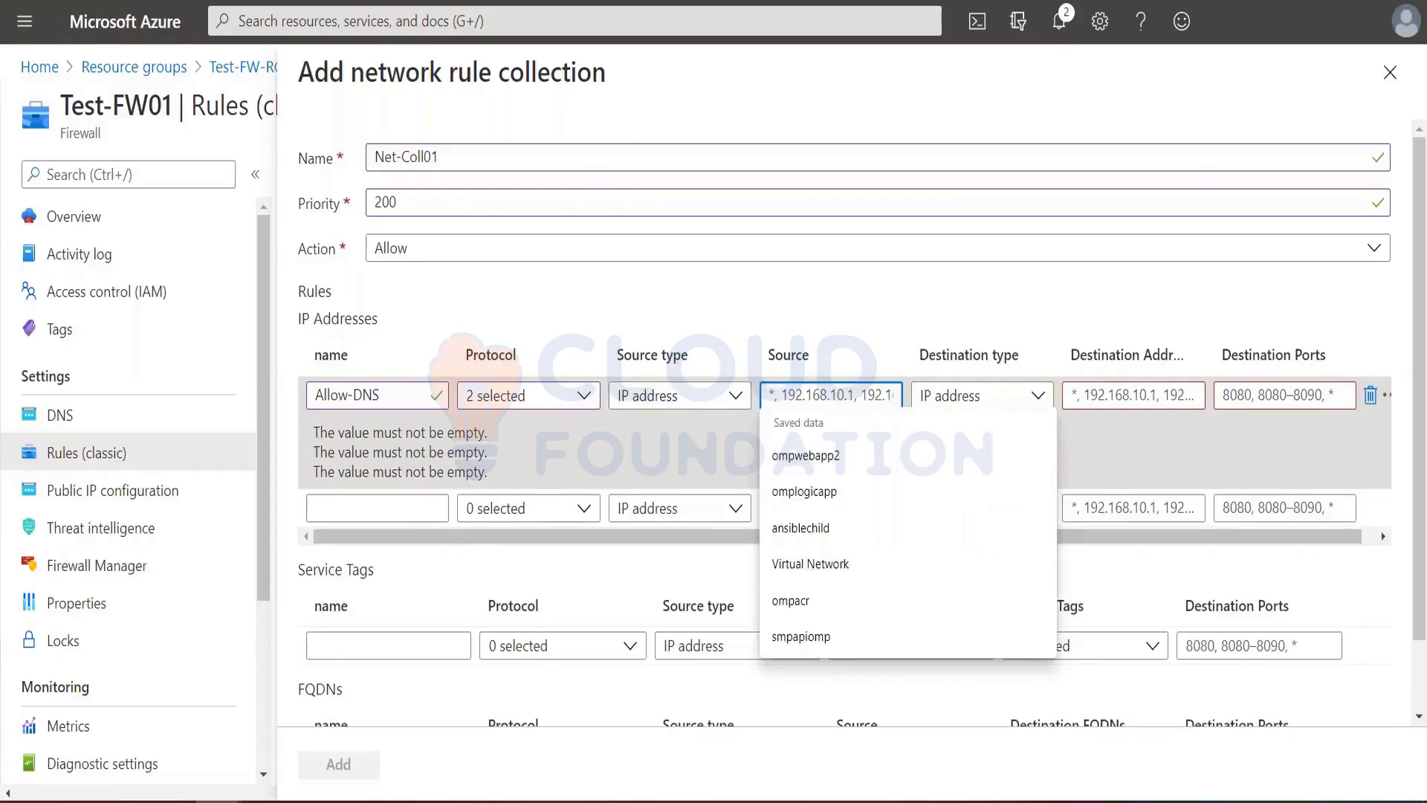
{"action": "key", "text": "ctrl+Tab"}
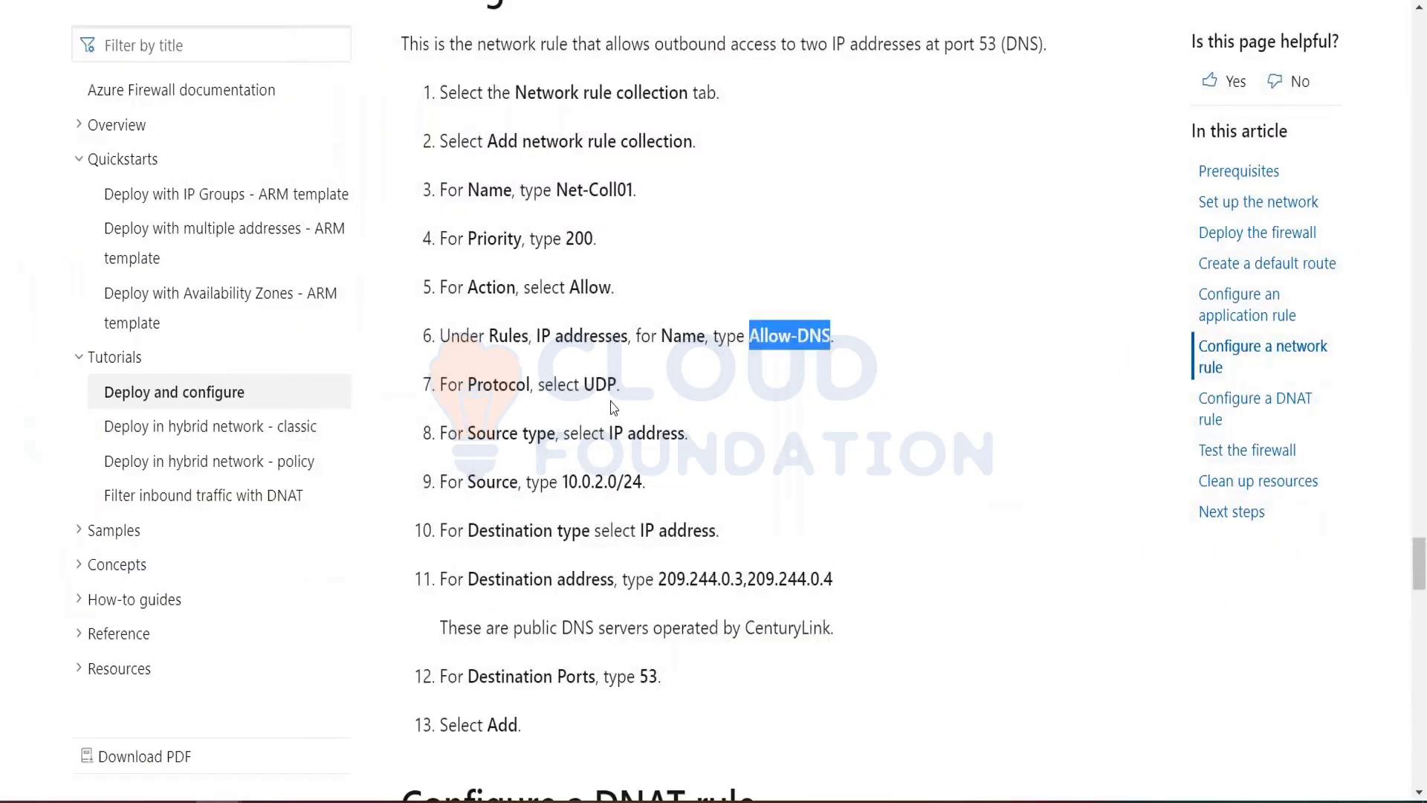
{"action": "key", "text": "ctrl+Tab"}
{"action": "left_click", "coordinate": [576, 397]}
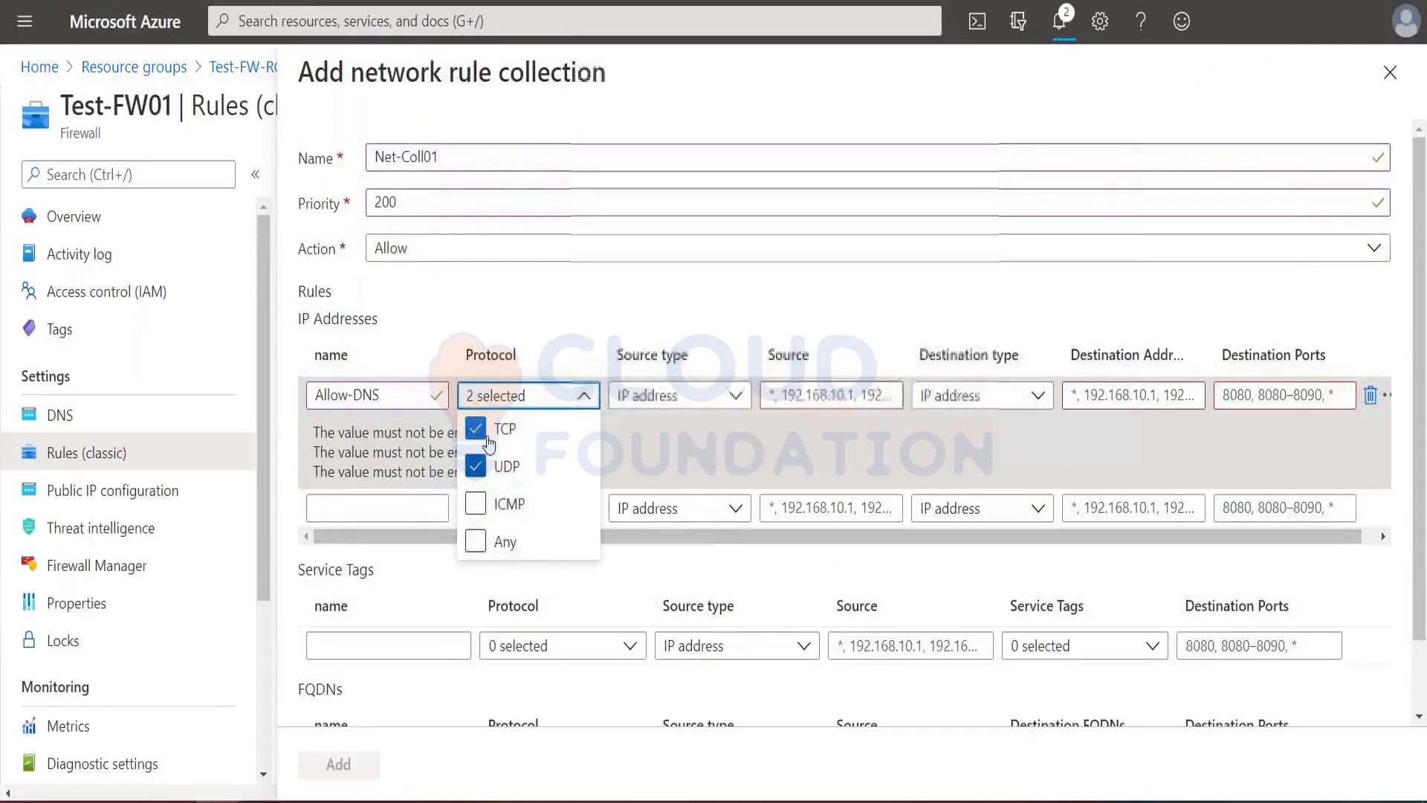
{"action": "left_click", "coordinate": [475, 428]}
Copy the source range 10.0.2.0/24 from the tutorial into the Allow-DNS rule's source.
{"action": "left_click", "coordinate": [799, 394]}
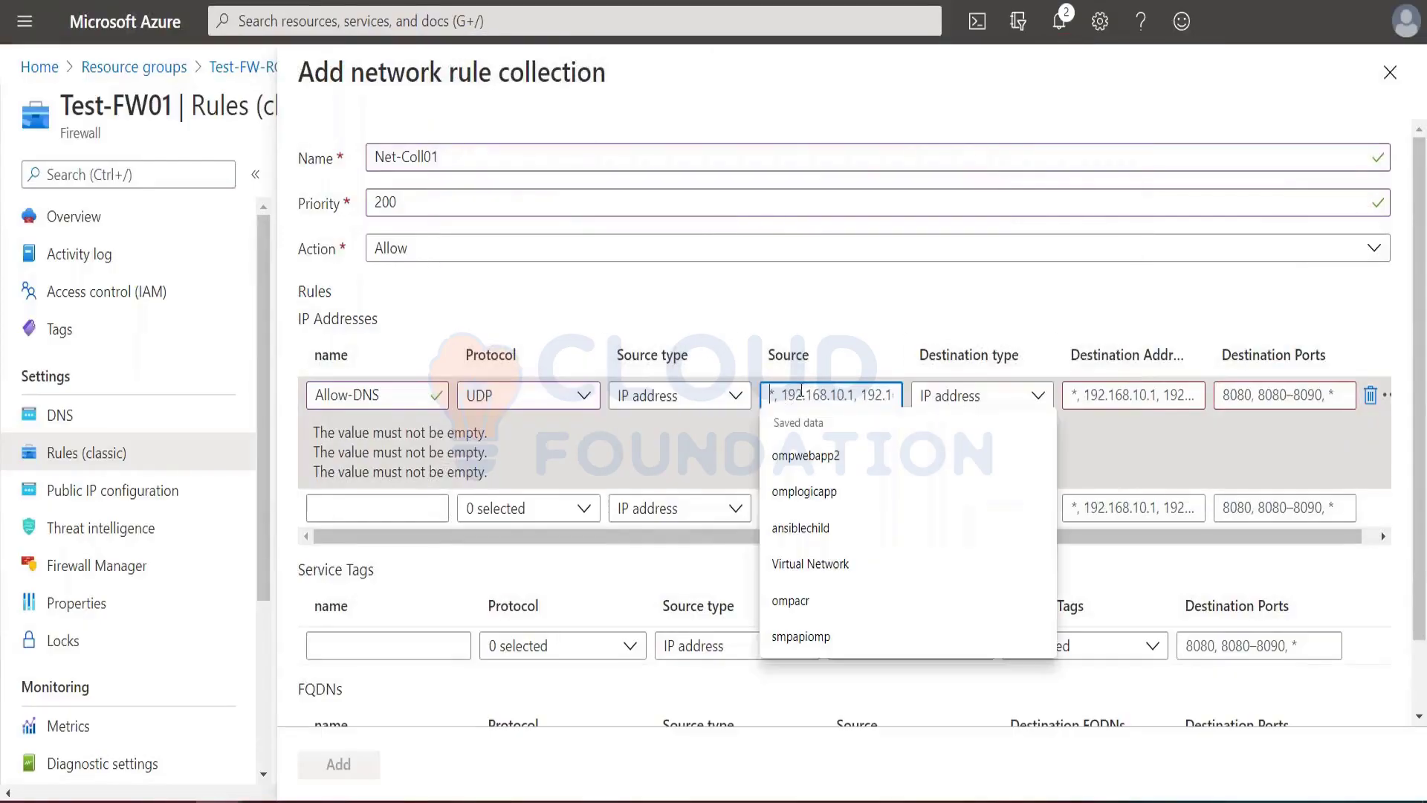
{"action": "key", "text": "ctrl+Tab"}
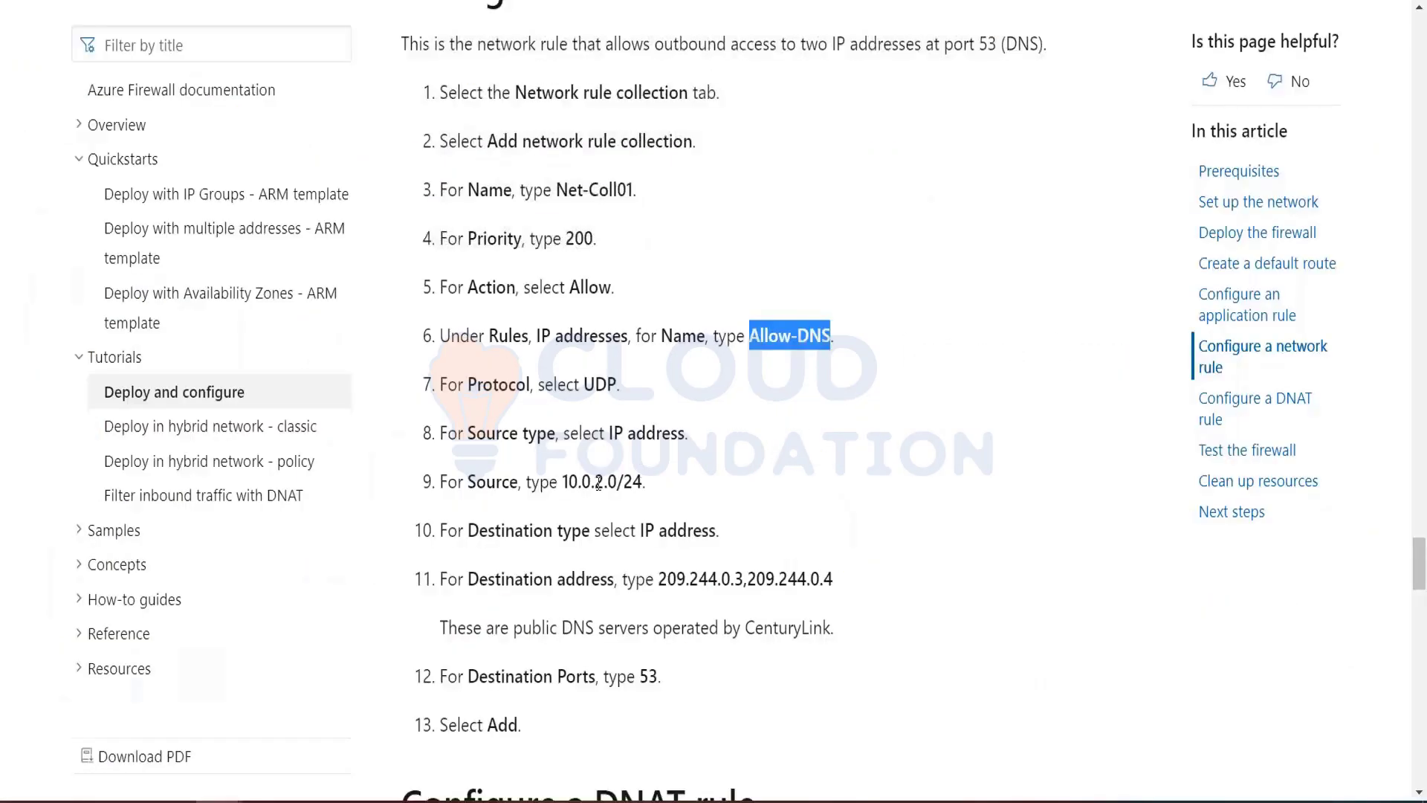
{"action": "left_click_drag", "start_coordinate": [560, 482], "coordinate": [643, 483]}
{"action": "key", "text": "ctrl+c"}
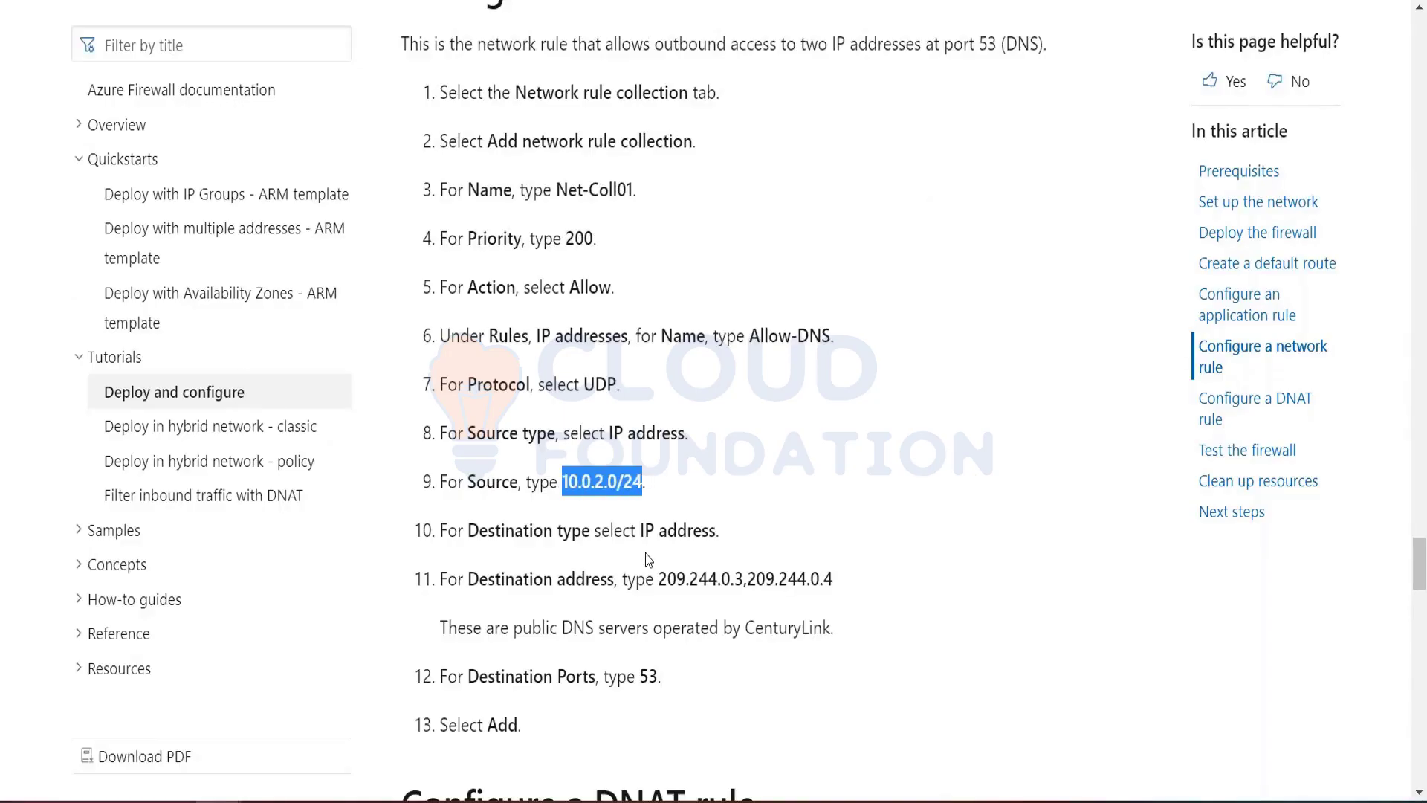
{"action": "key", "text": "ctrl+Tab"}
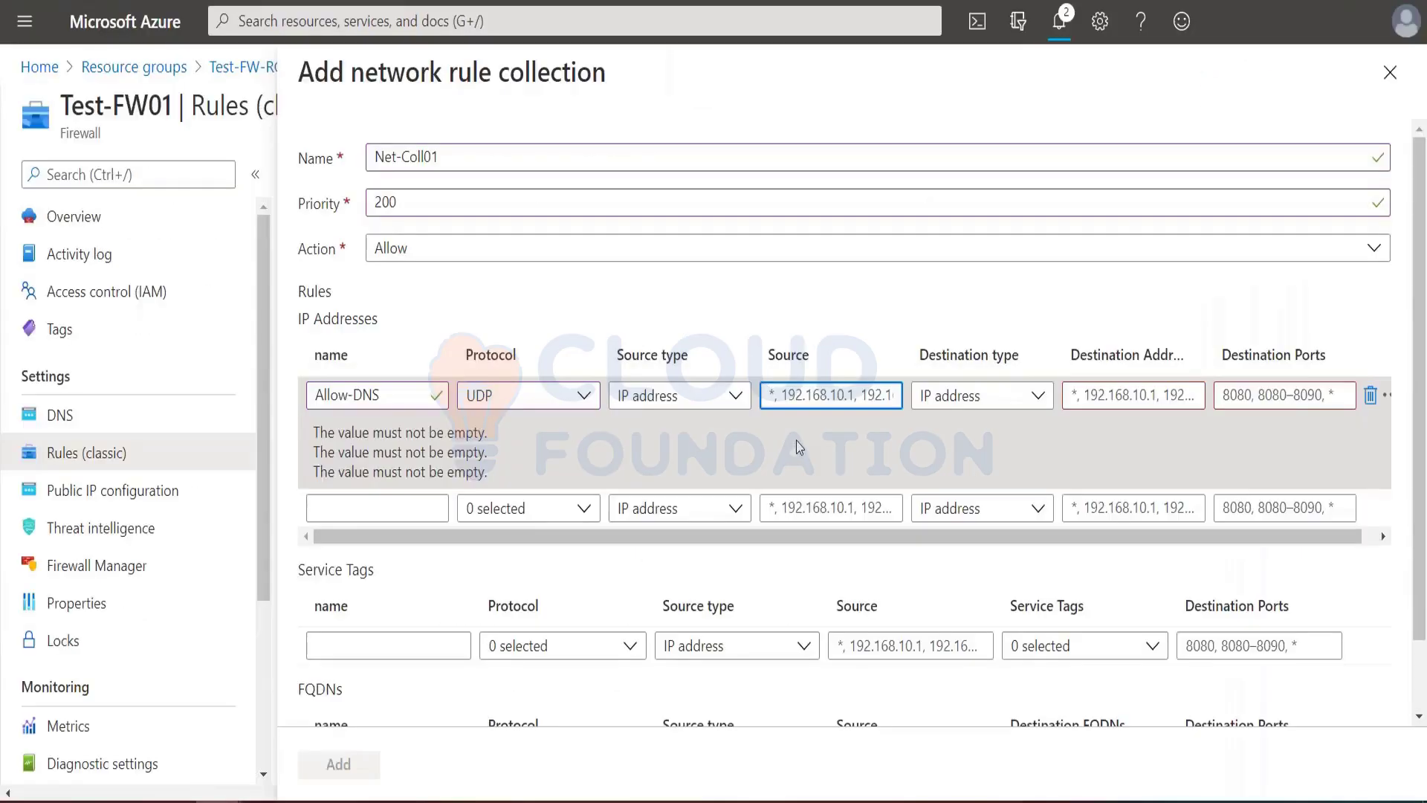
{"action": "key", "text": "ctrl+v"}
{"action": "key", "text": "Tab"}
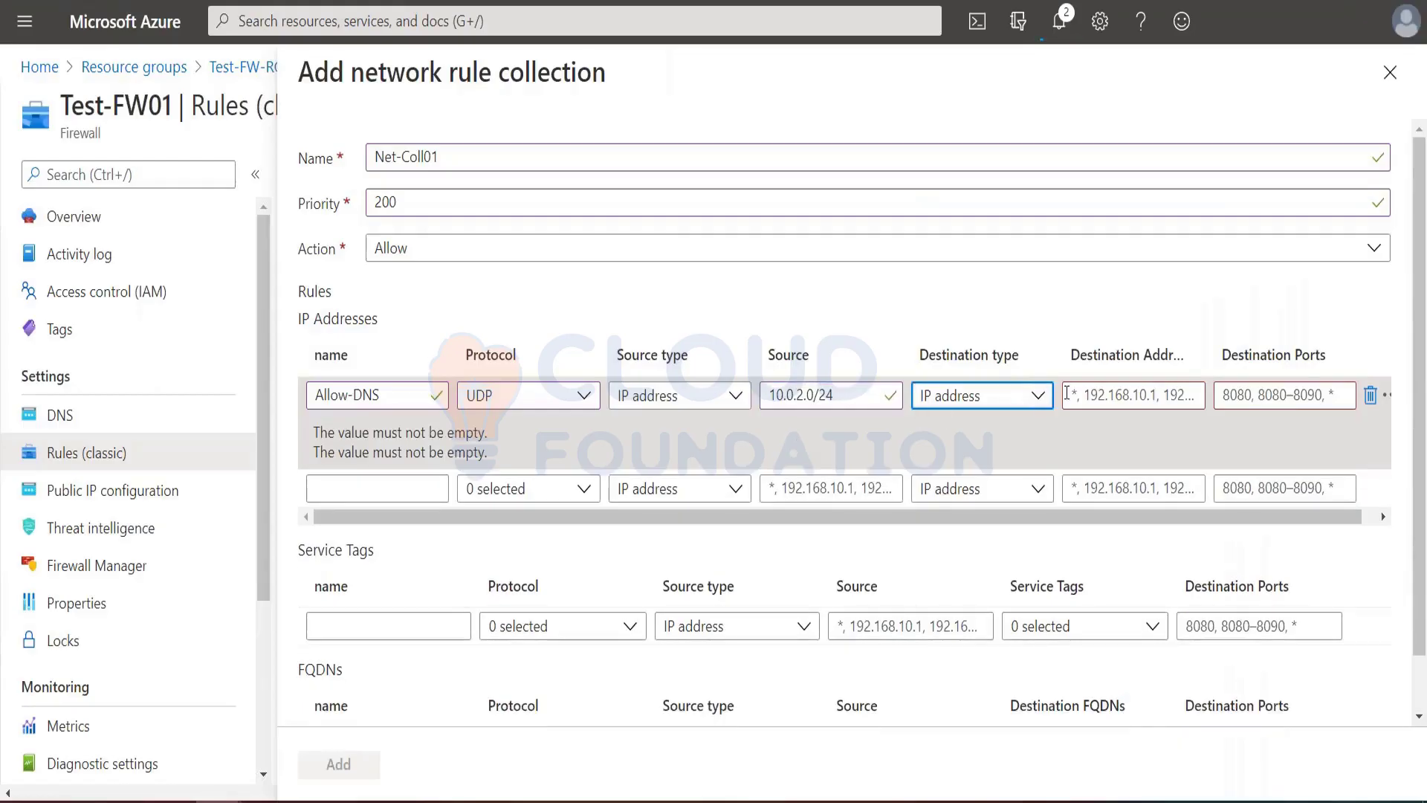
Copy the destination addresses 209.244.0.3,209.244.0.4 from the tutorial into the Allow-DNS rule.
{"action": "key", "text": "Tab"}
{"action": "key", "text": "ctrl+Tab"}
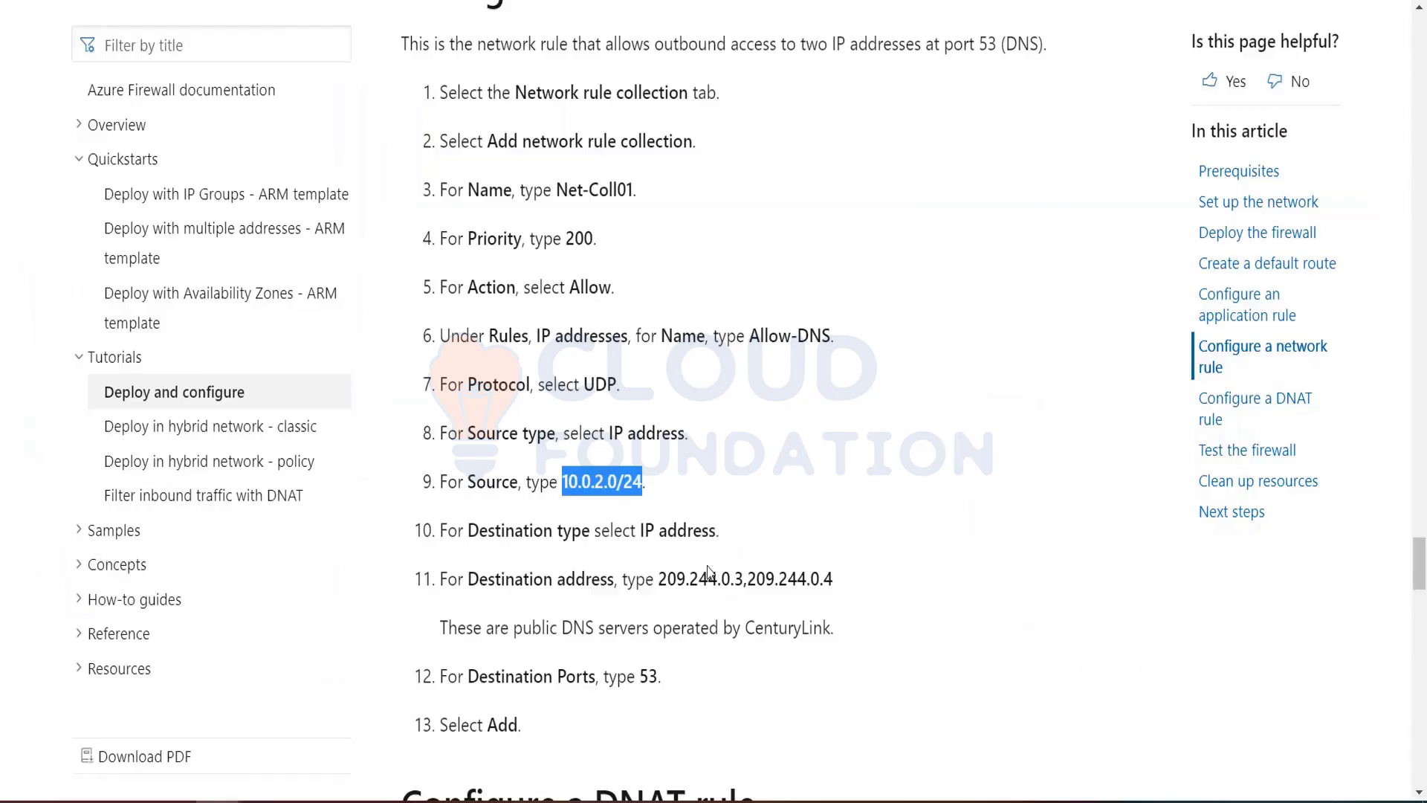
{"action": "left_click_drag", "start_coordinate": [654, 574], "coordinate": [835, 578]}
{"action": "key", "text": "ctrl+c"}
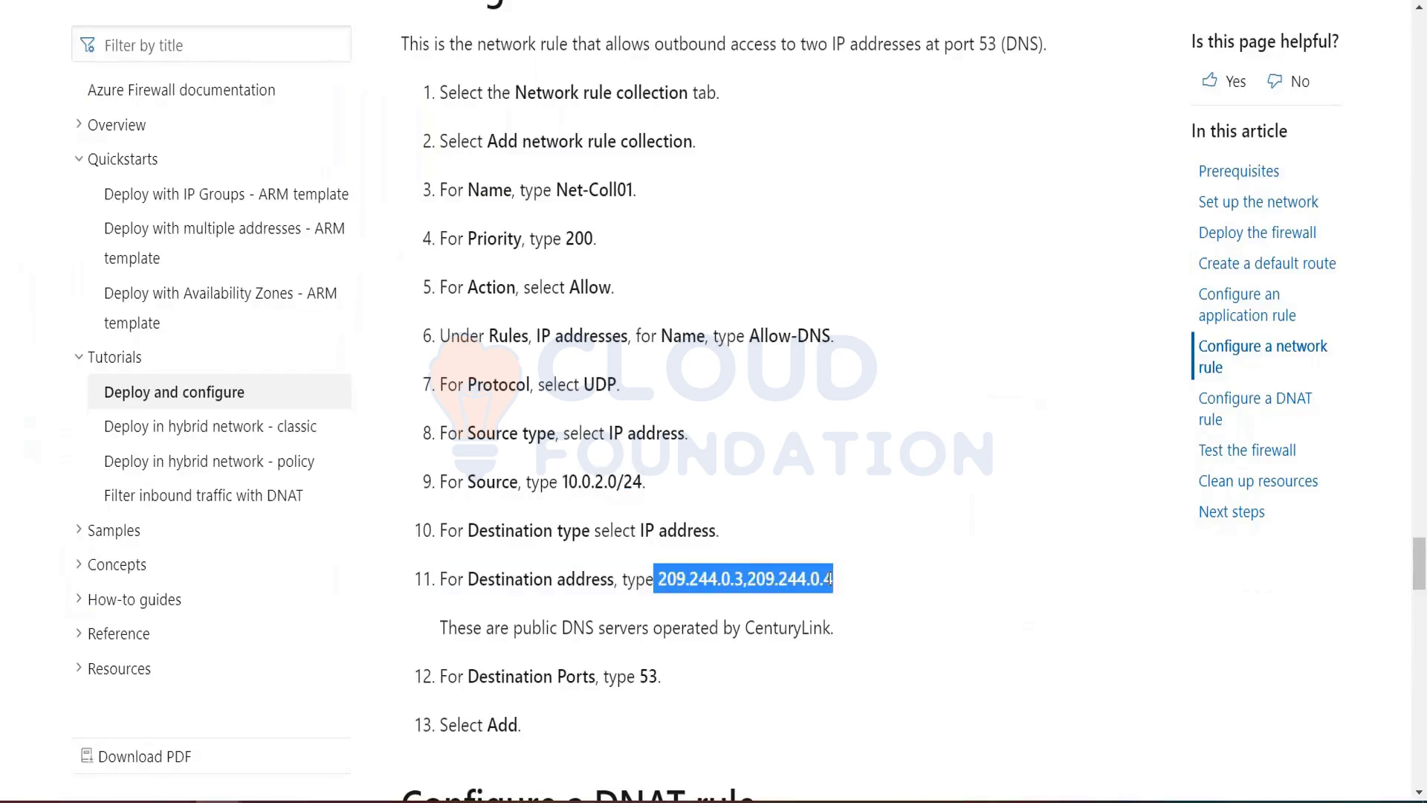
{"action": "key", "text": "ctrl+Tab"}
{"action": "key", "text": "ctrl+v"}
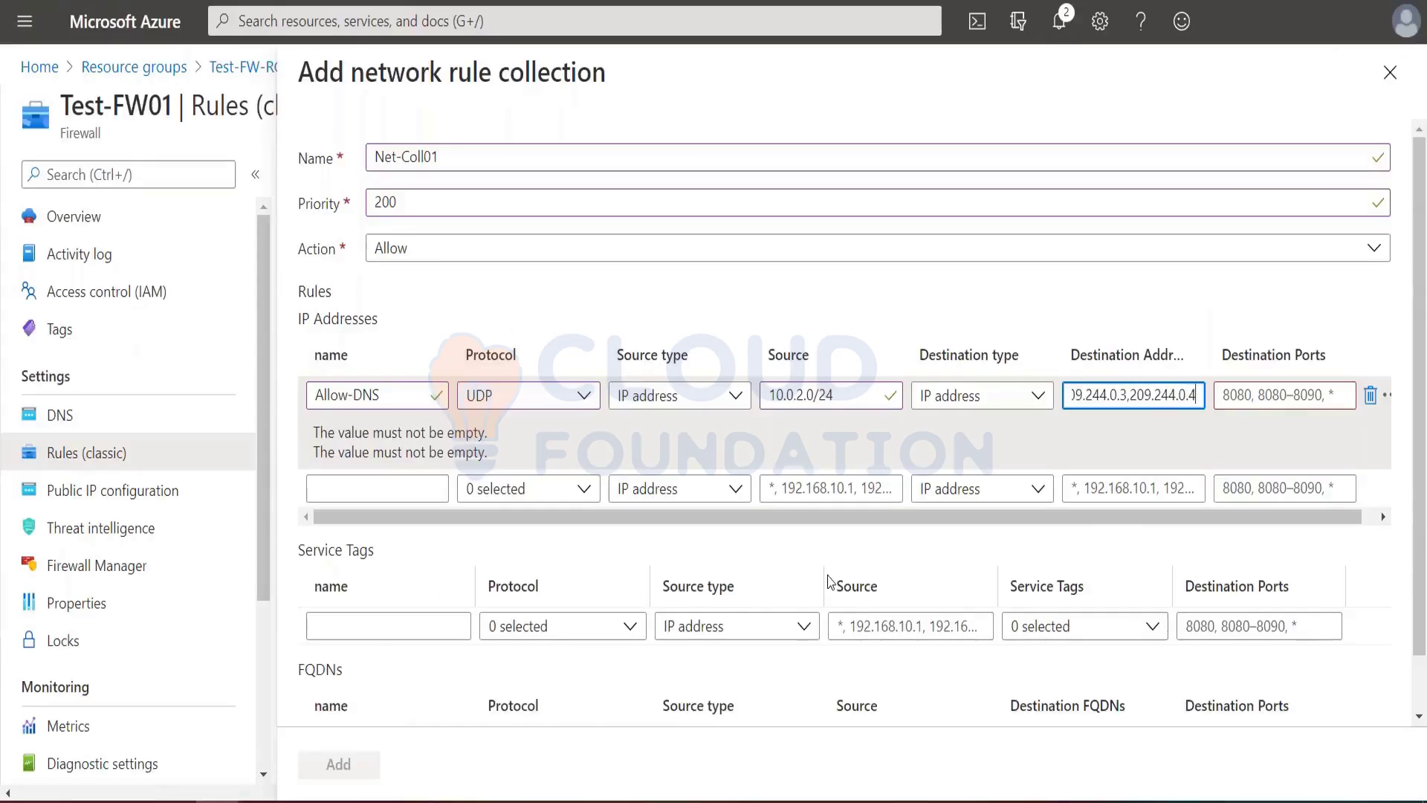
Remove the leading space from the Allow-DNS rule's destination addresses.
{"action": "key", "text": "ctrl+Tab"}
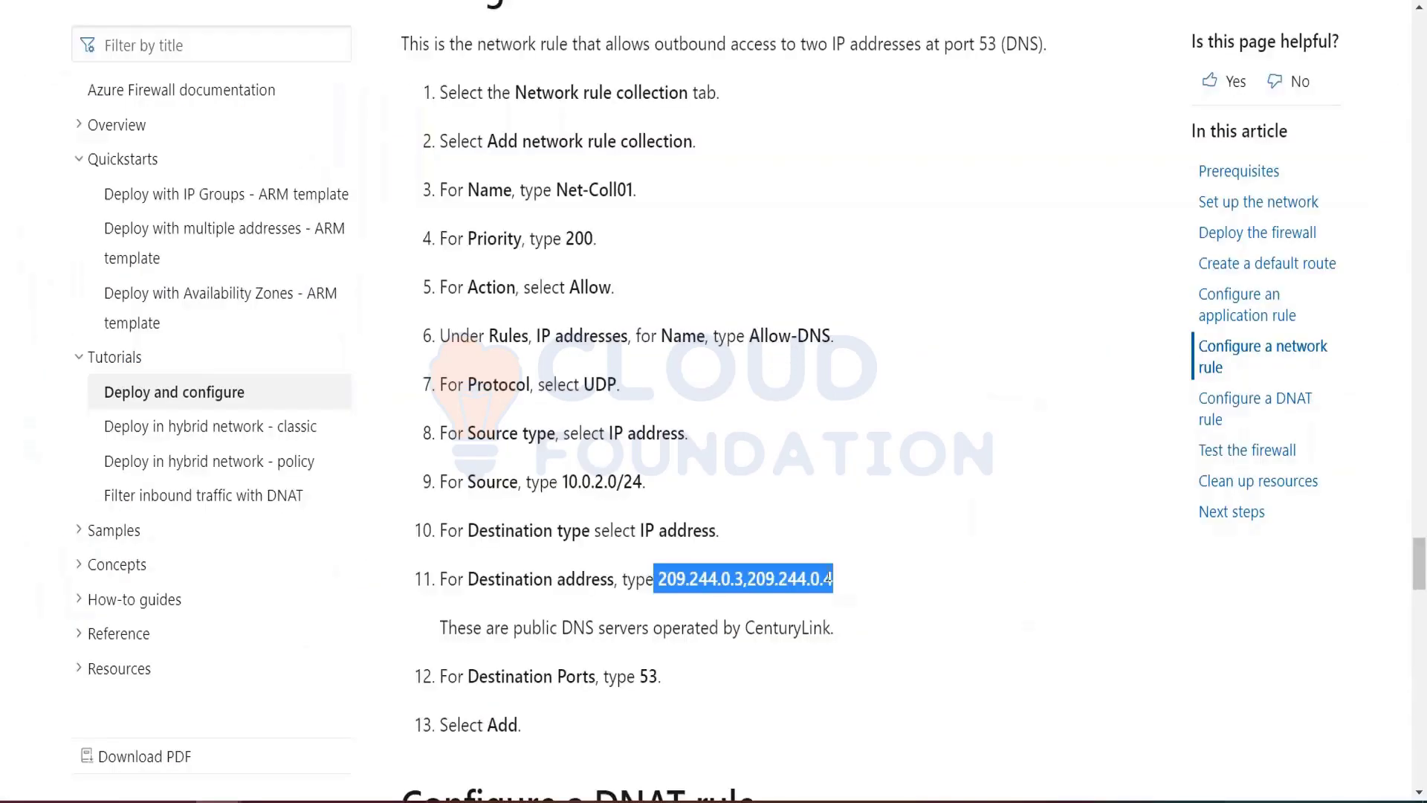
{"action": "key", "text": "alt+Tab"}
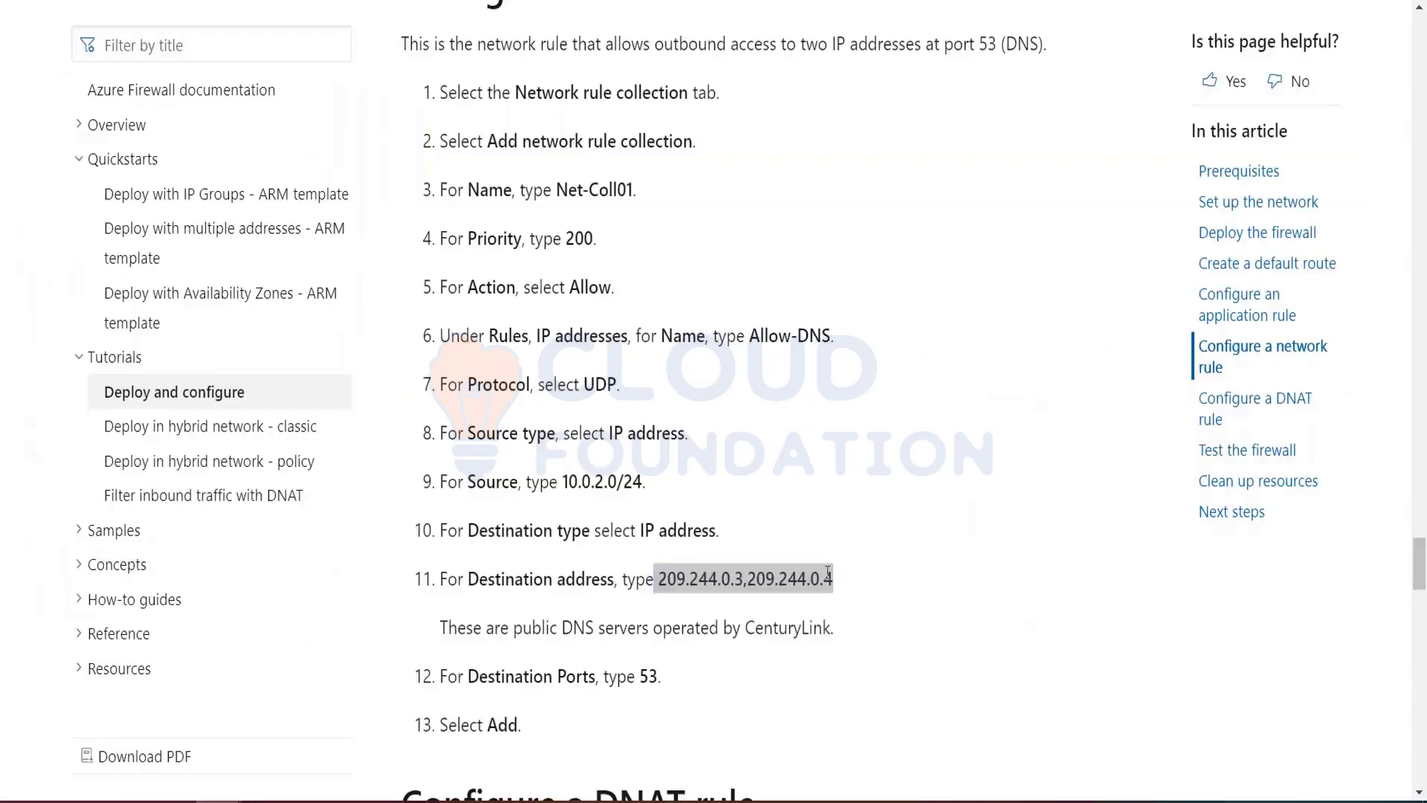
{"action": "key", "text": "alt+Tab"}
{"action": "left_click", "coordinate": [1071, 398]}
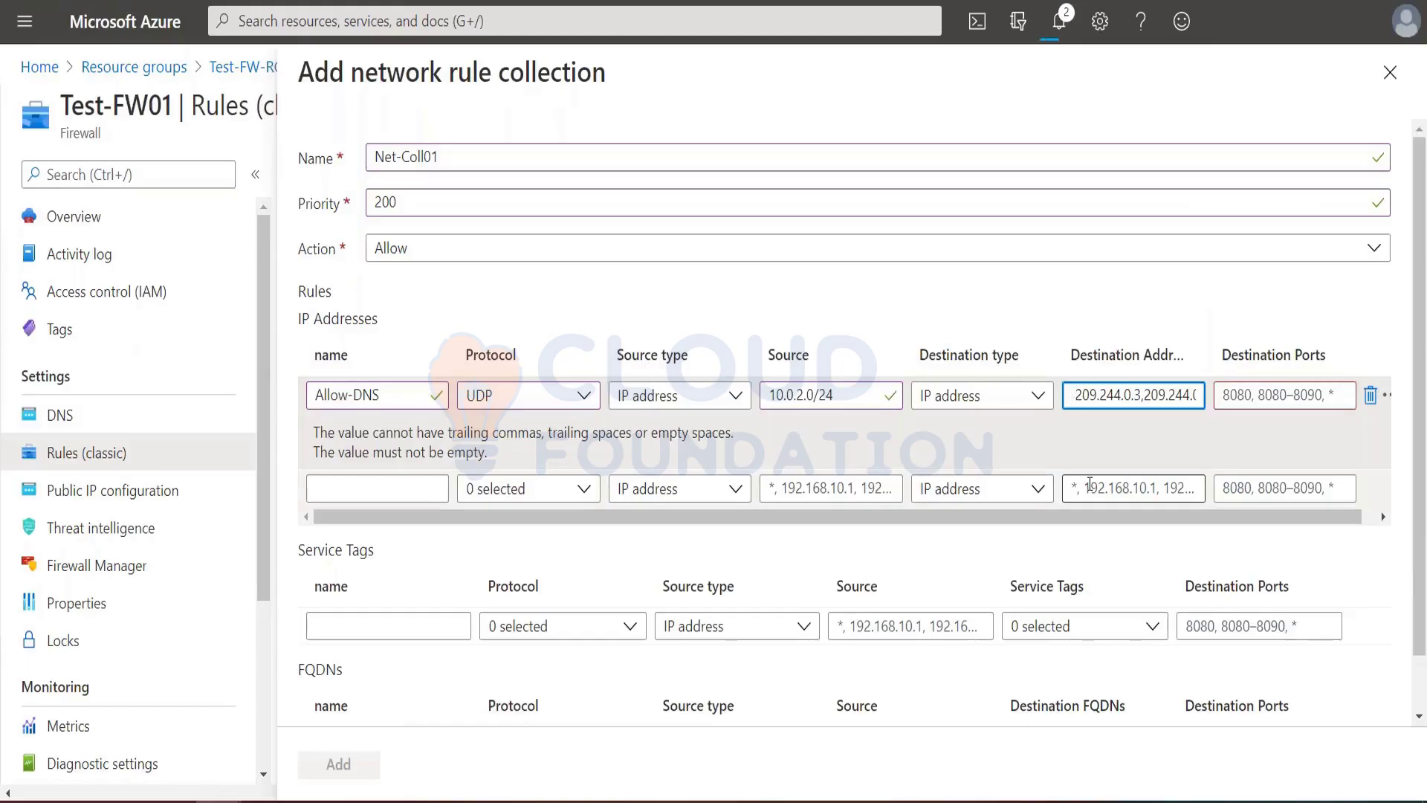
{"action": "key", "text": "BackSpace"}
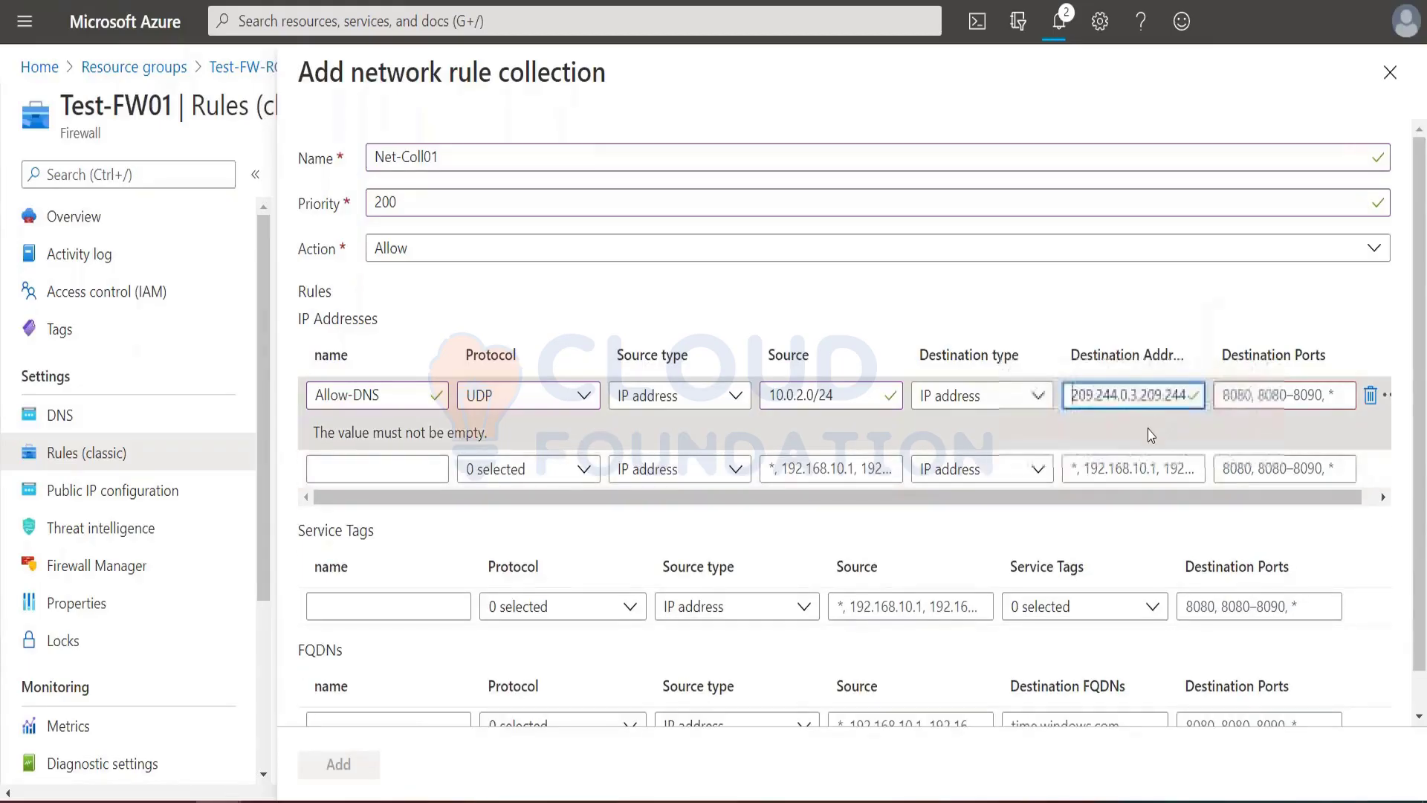
Check the tutorial's port instruction and set the Allow-DNS rule's destination port to 53.
{"action": "key", "text": "Tab"}
{"action": "key", "text": "alt+Tab"}
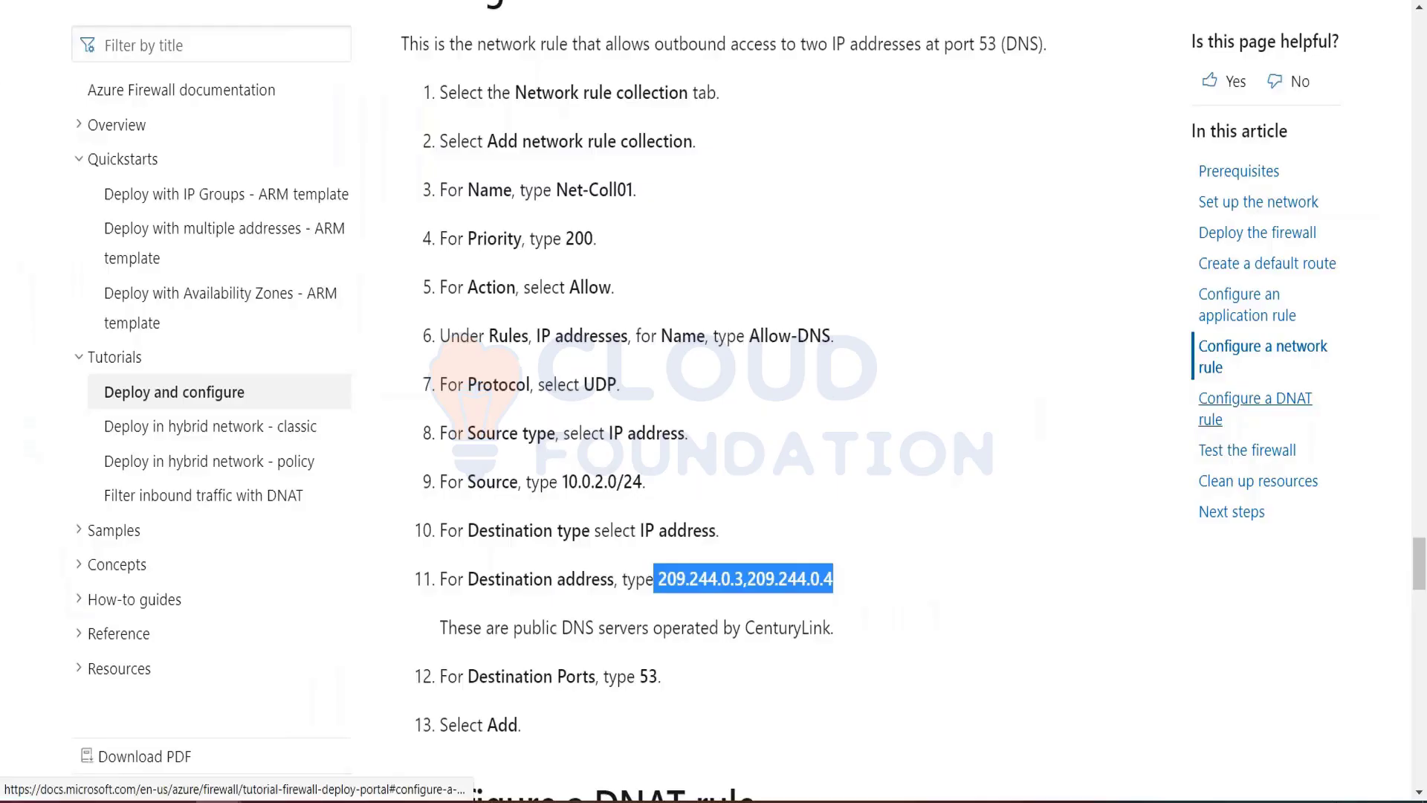
{"action": "key", "text": "alt+Tab"}
{"action": "left_click", "coordinate": [1250, 387]}
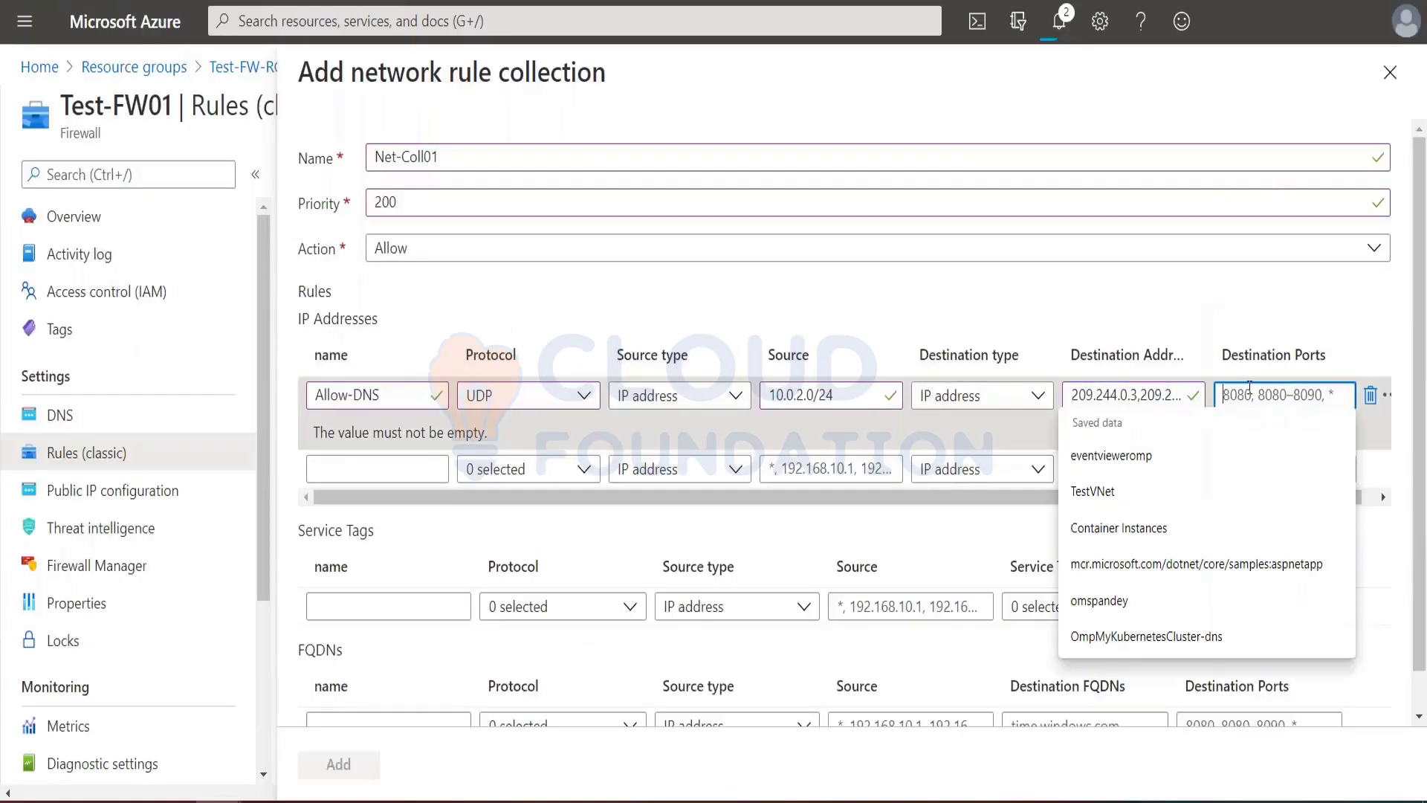
{"action": "type", "text": "53"}
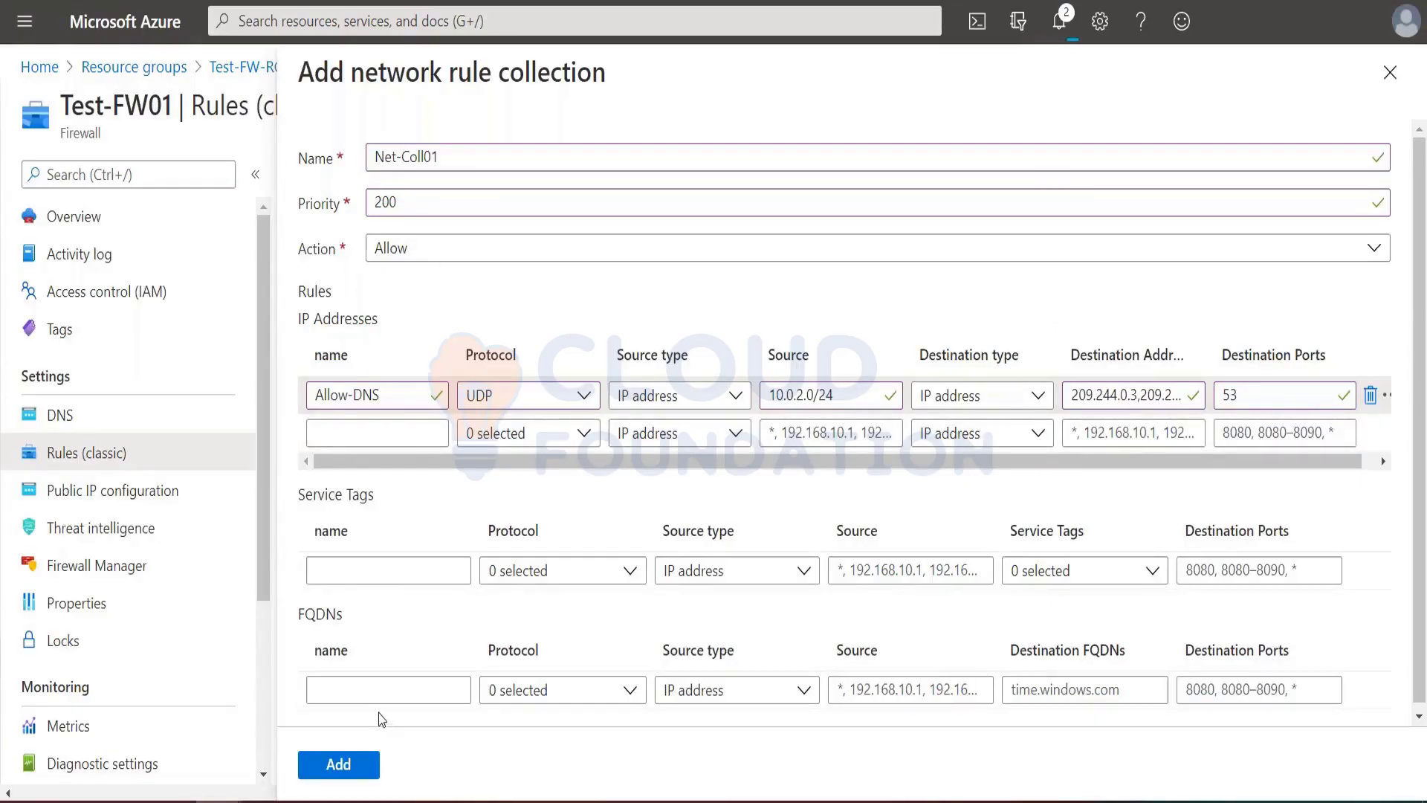
Check the tutorial's remaining network rule instructions and try to add the Net-Coll01 collection to the firewall.
{"action": "key", "text": "ctrl+Tab"}
{"action": "scroll", "coordinate": [518, 663], "scroll_direction": "down", "scroll_amount": 3}
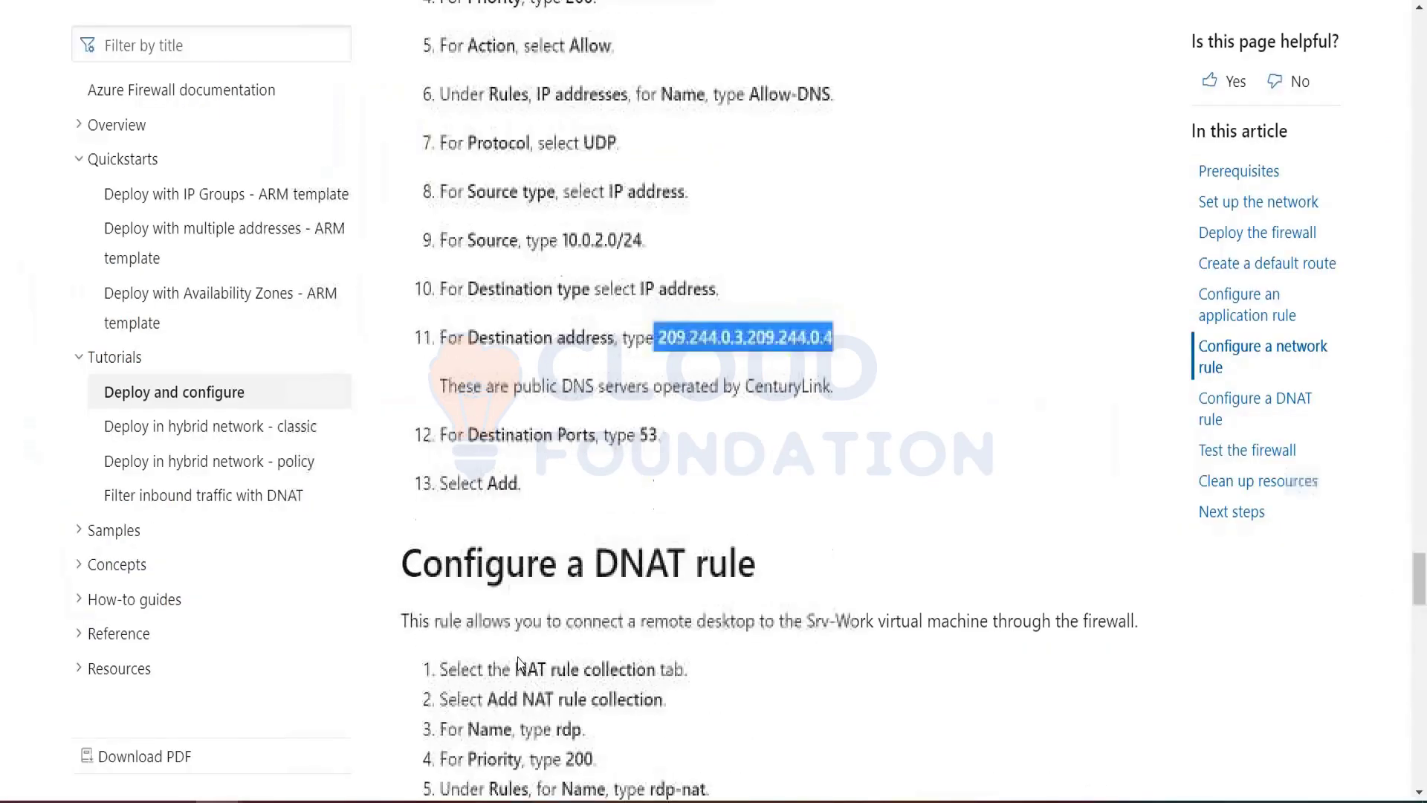
{"action": "key", "text": "ctrl+Tab"}
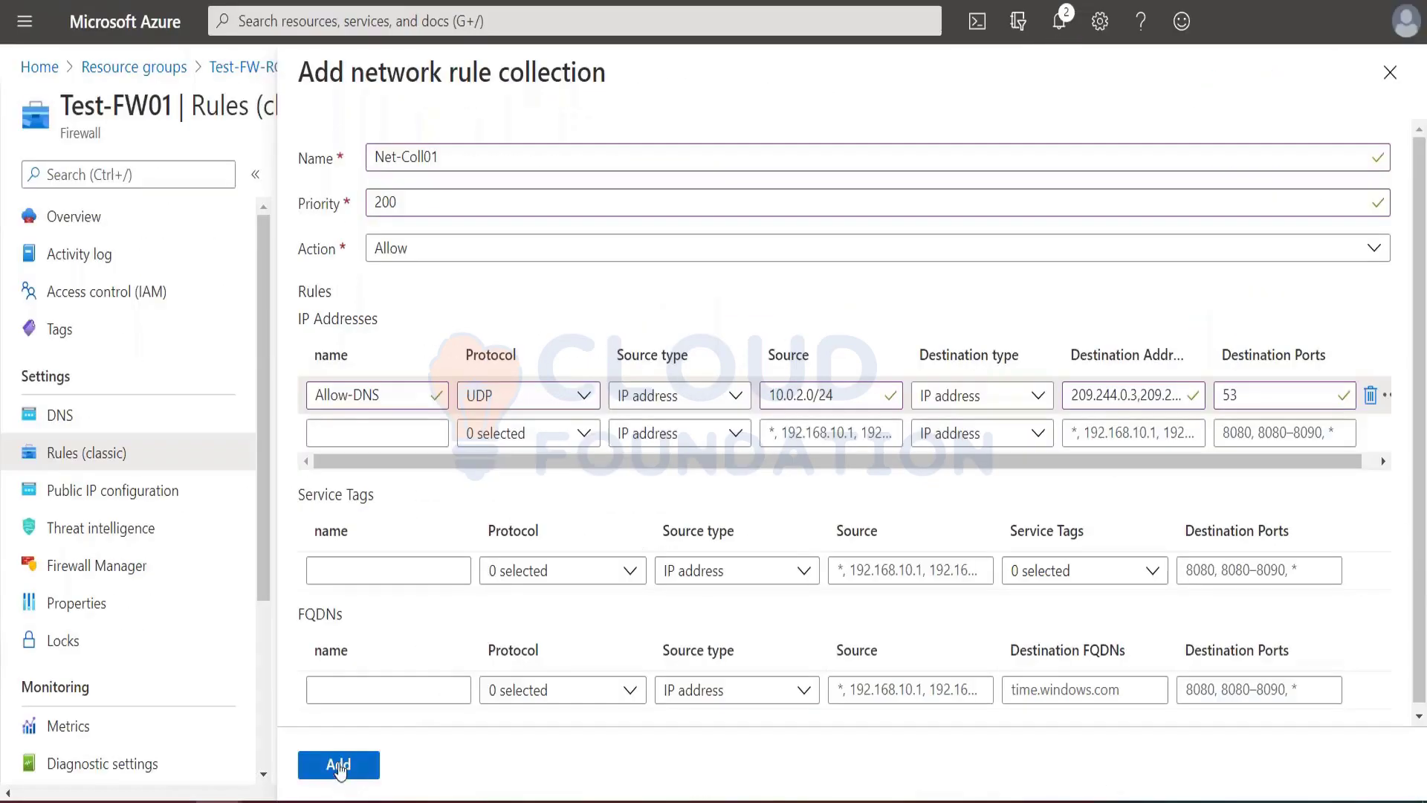
{"action": "left_click", "coordinate": [336, 766]}
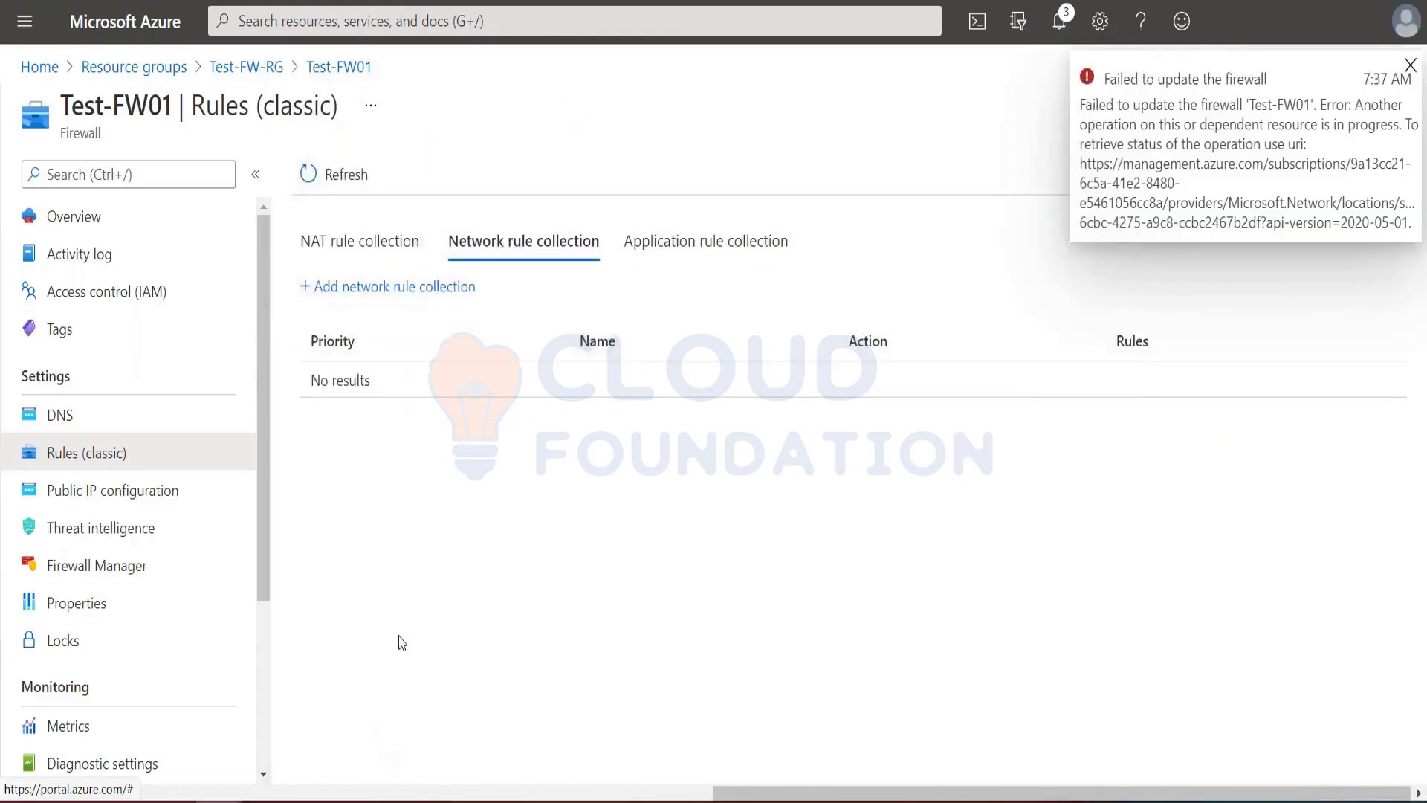
Refresh the firewall rules, inspect the application and network rule collections, and review the notifications about the firewall update.
{"action": "left_click", "coordinate": [760, 229]}
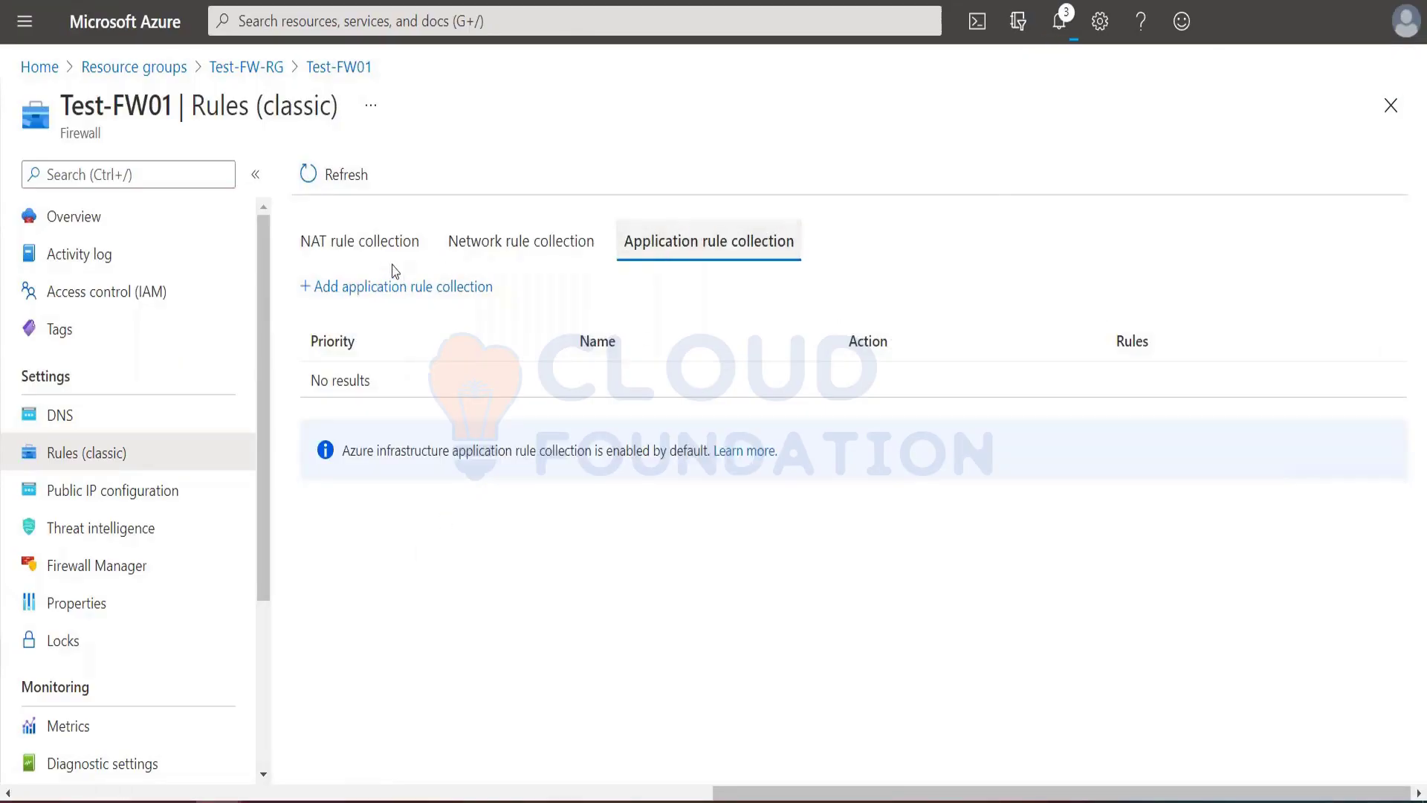
{"action": "left_click", "coordinate": [338, 175]}
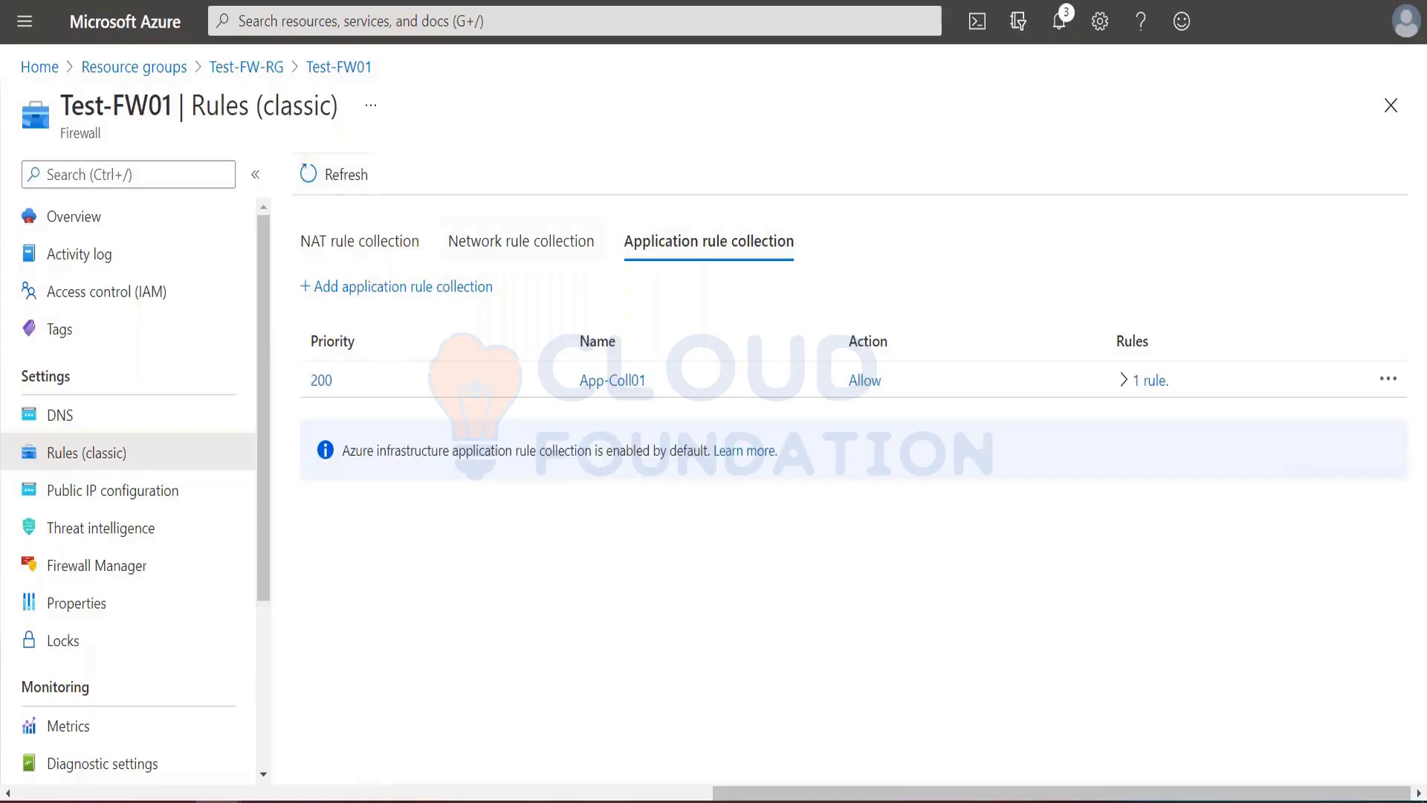
{"action": "left_click", "coordinate": [551, 244]}
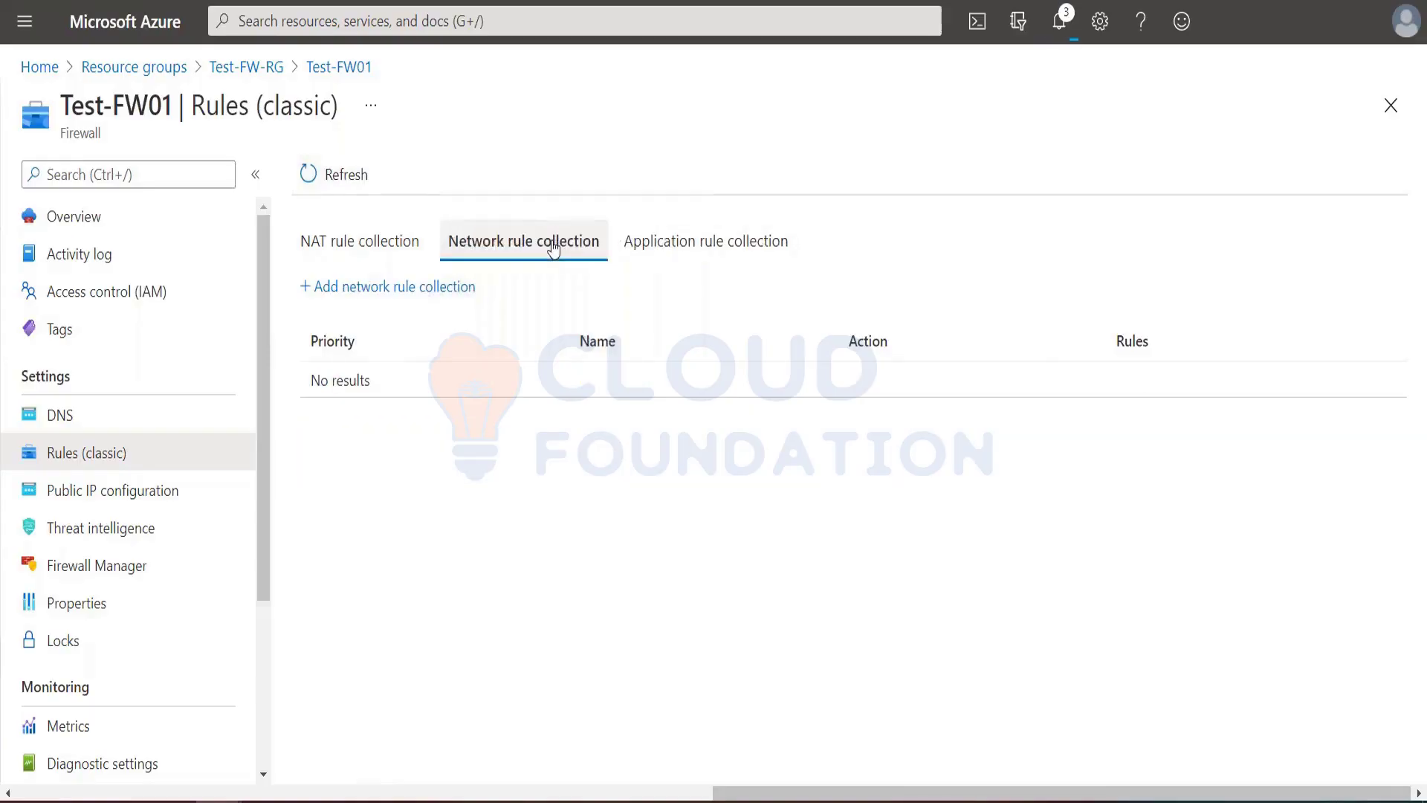
{"action": "left_click", "coordinate": [439, 287]}
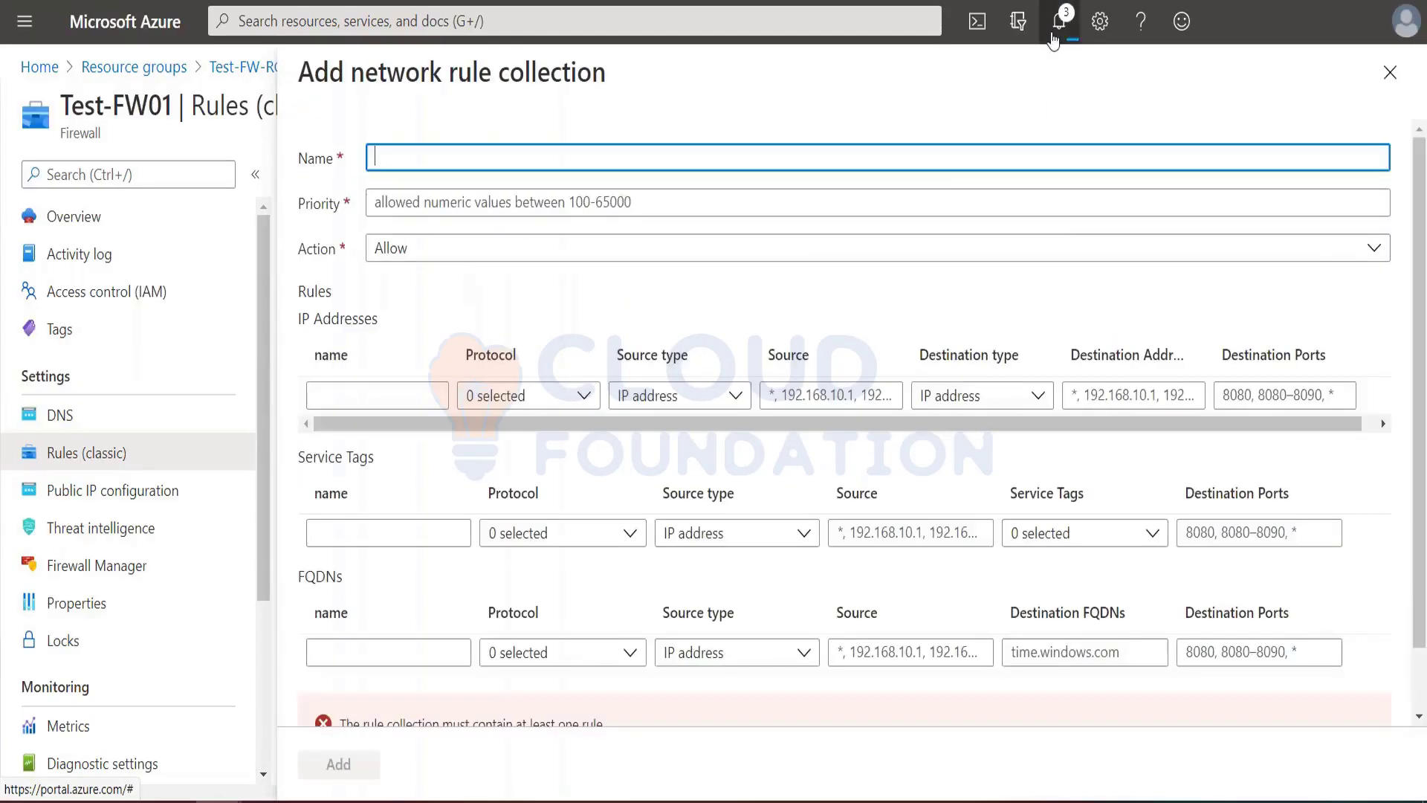
{"action": "left_click", "coordinate": [1058, 23]}
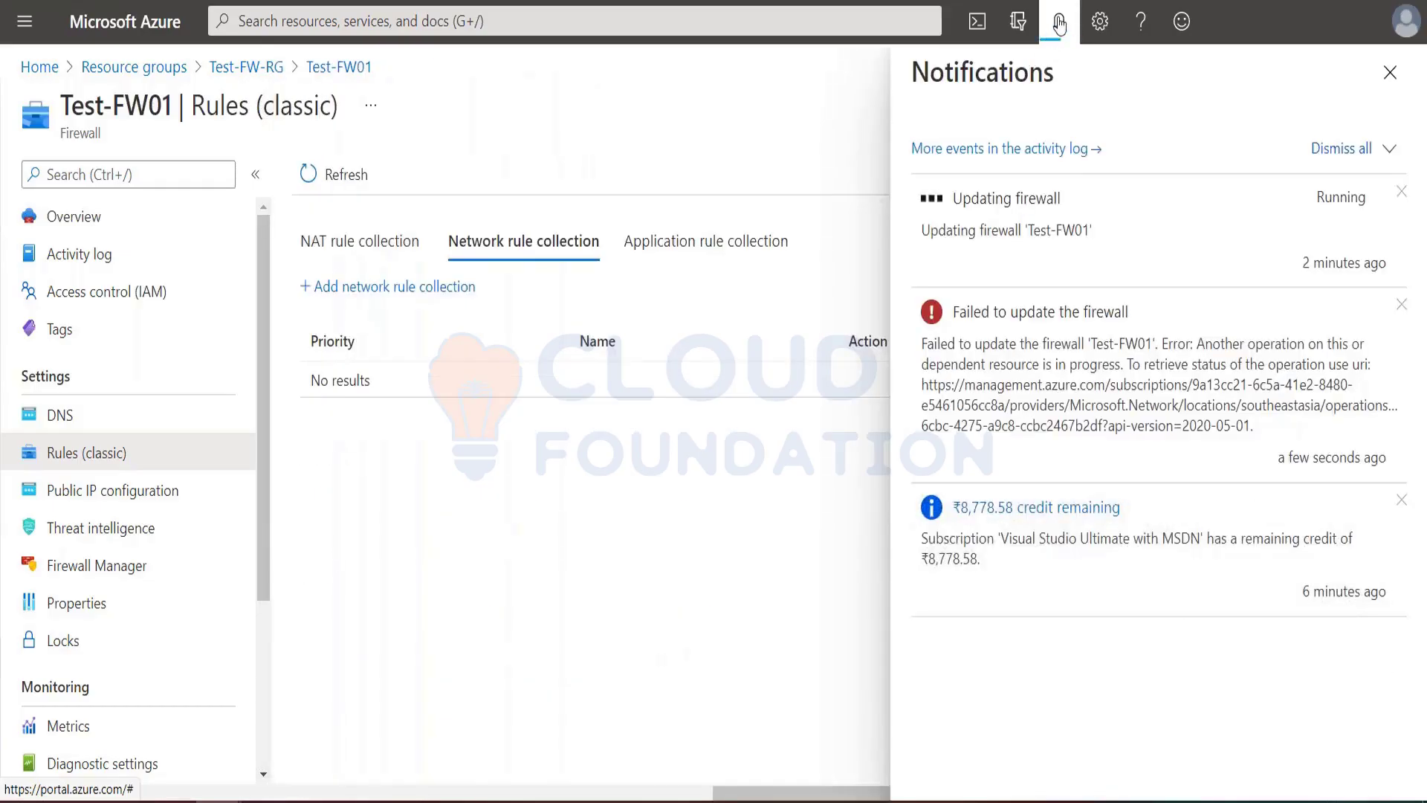
{"action": "left_click", "coordinate": [1059, 23]}
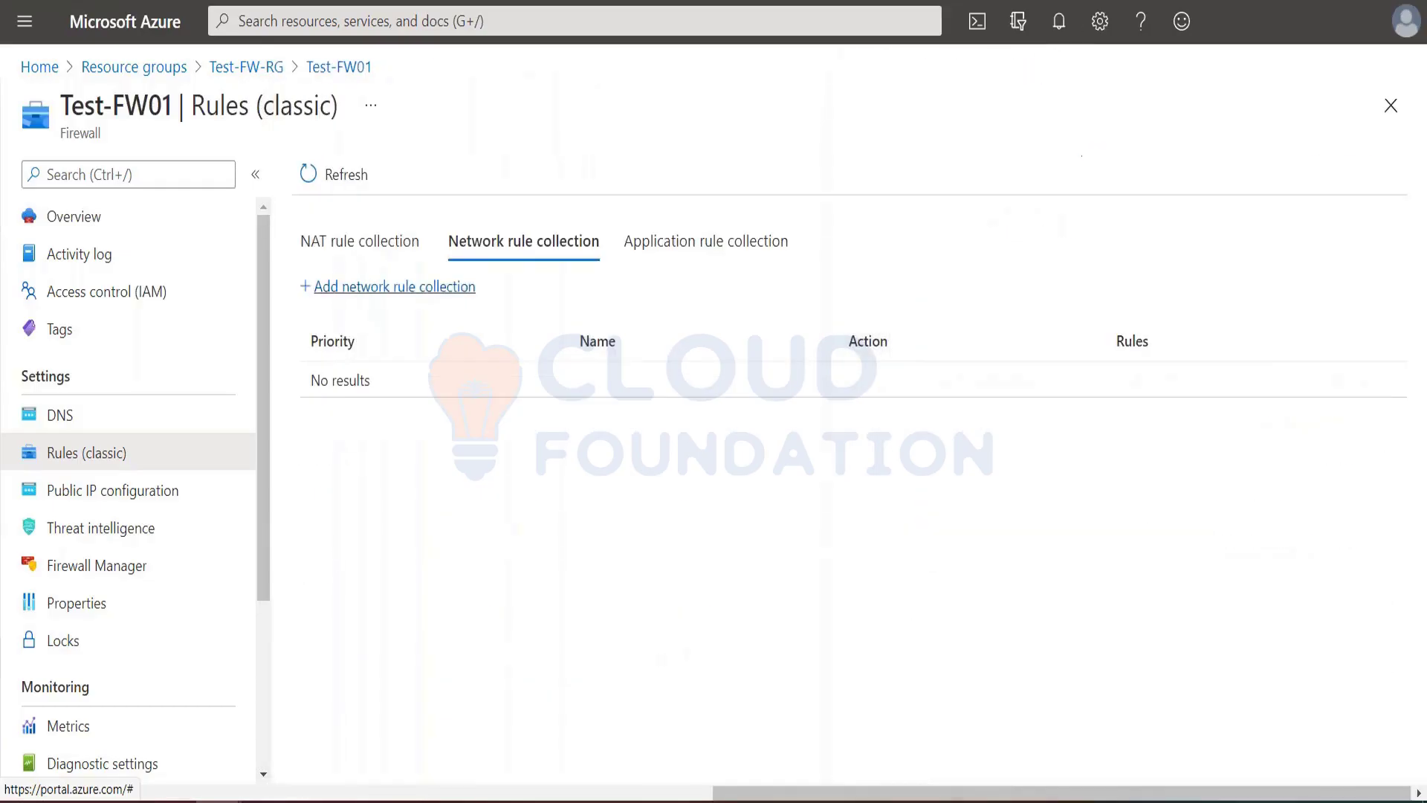
Start a new network rule collection and enter the name Net-Coll01 copied from the tutorial.
{"action": "left_click", "coordinate": [399, 287]}
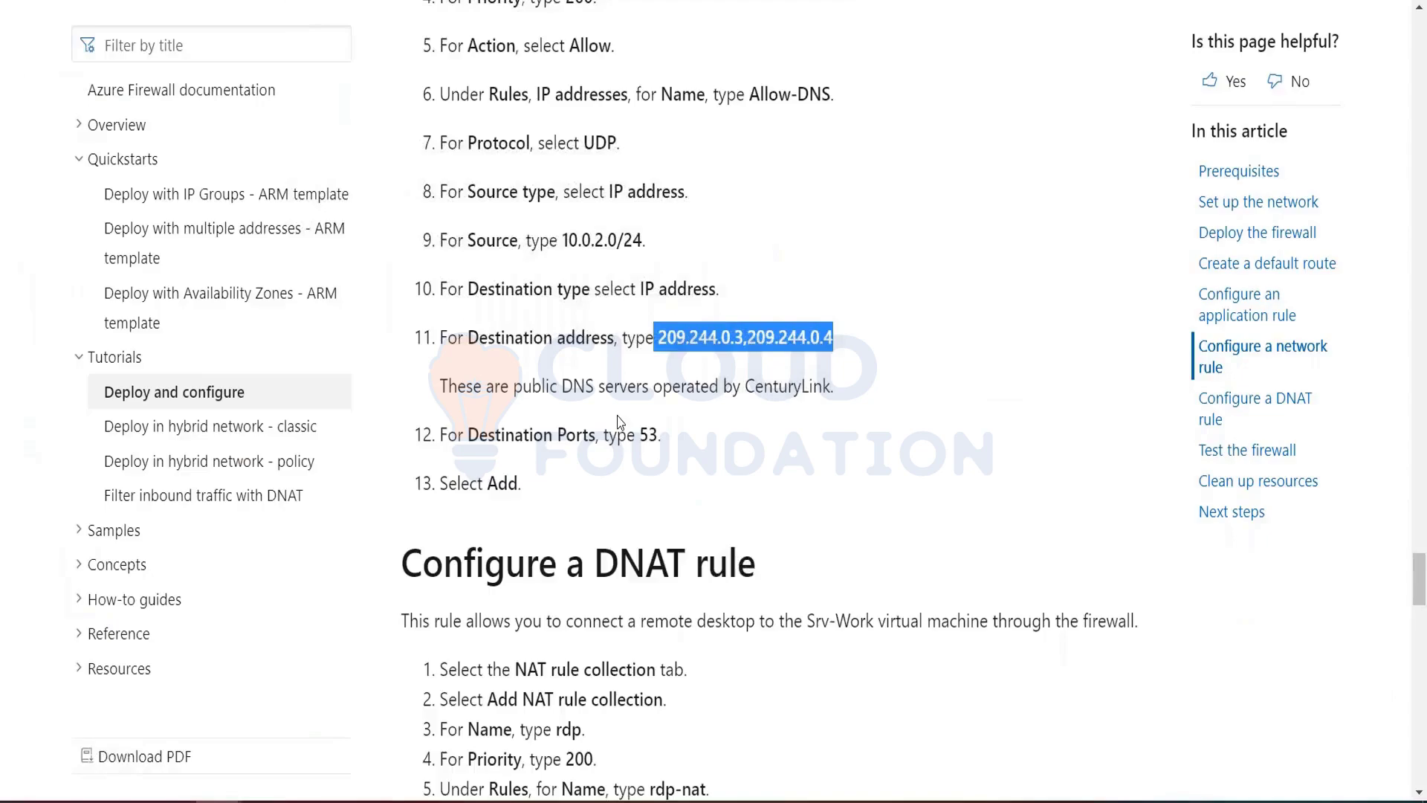
{"action": "scroll", "coordinate": [580, 191], "scroll_direction": "up", "scroll_amount": 5}
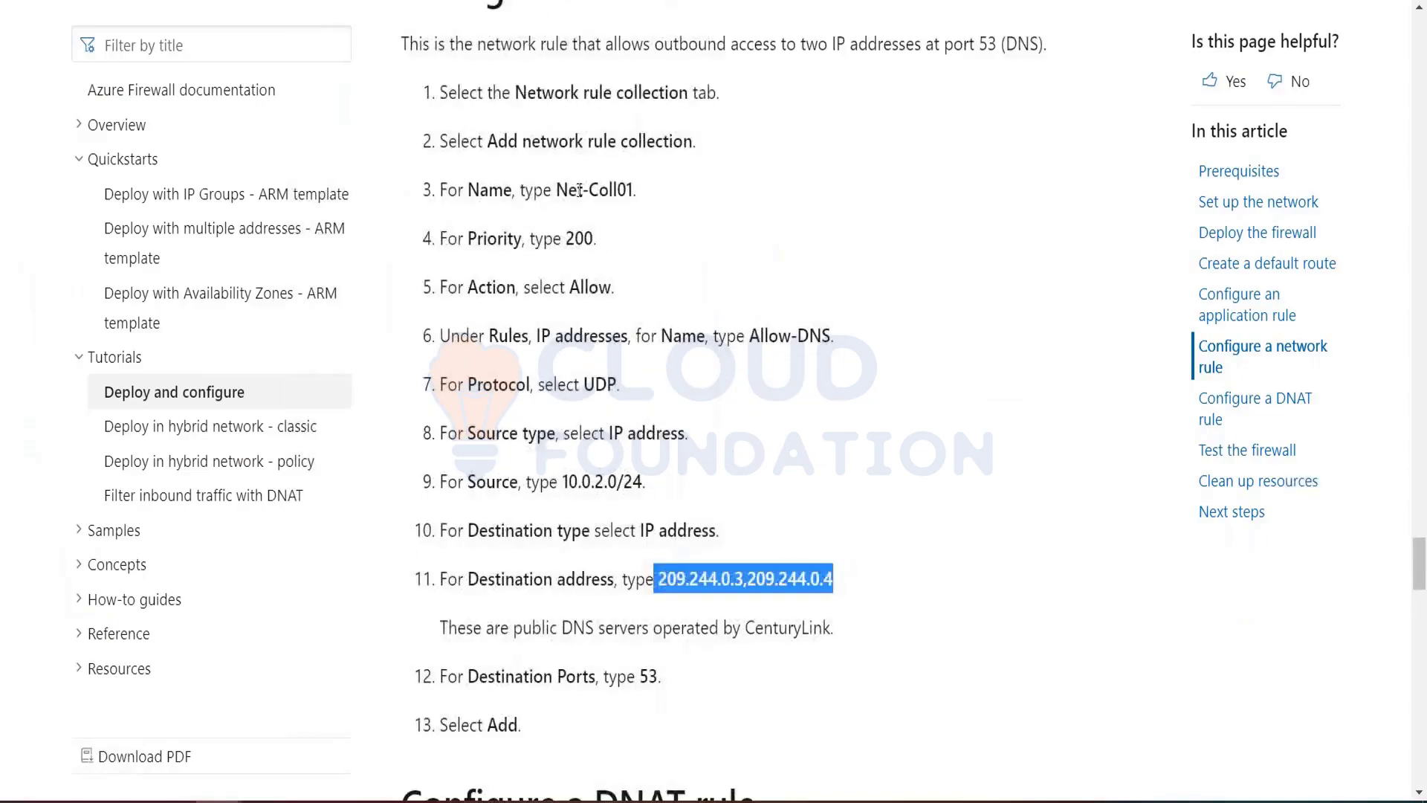
{"action": "left_click_drag", "start_coordinate": [557, 189], "coordinate": [634, 191]}
{"action": "key", "text": "ctrl+c"}
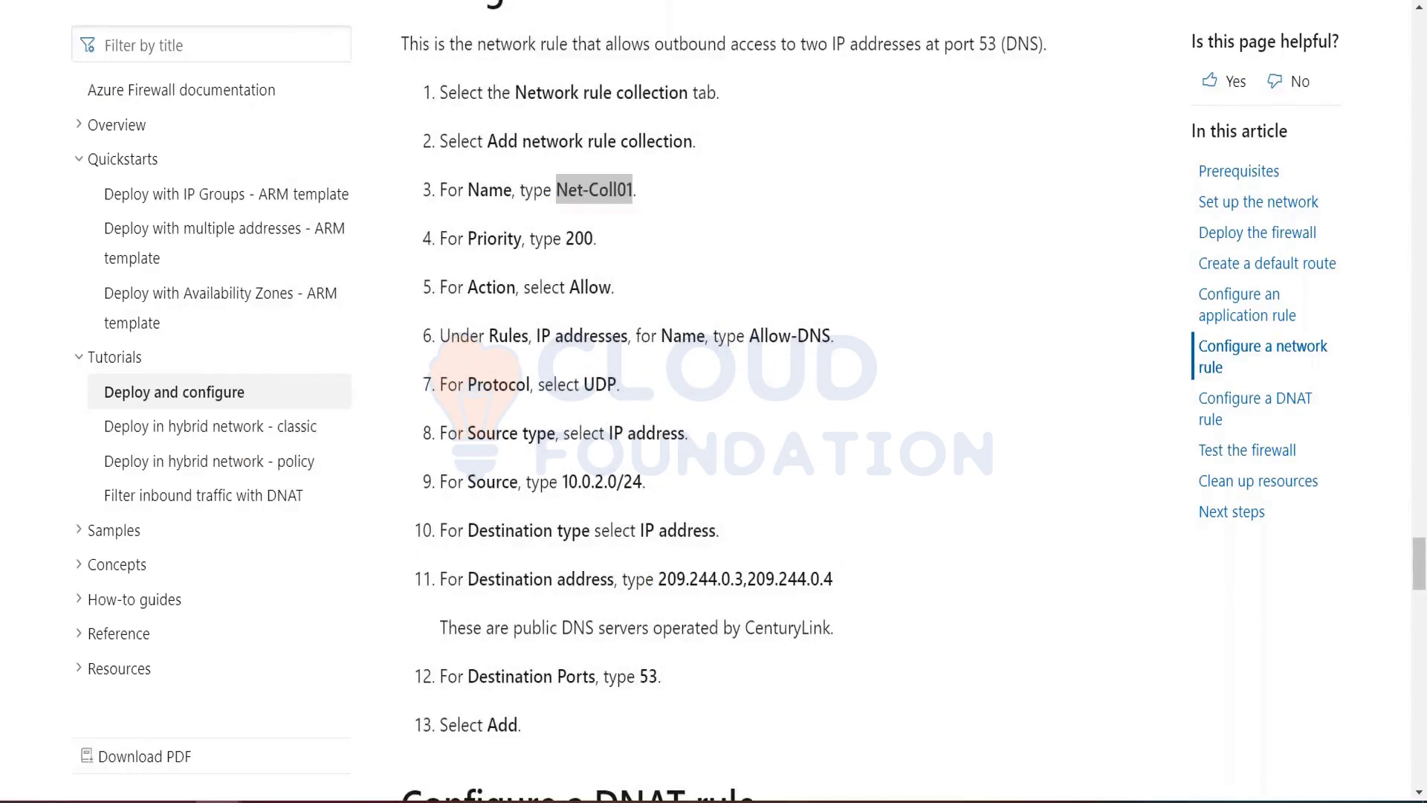
{"action": "key", "text": "alt+Tab"}
{"action": "key", "text": "ctrl+v"}
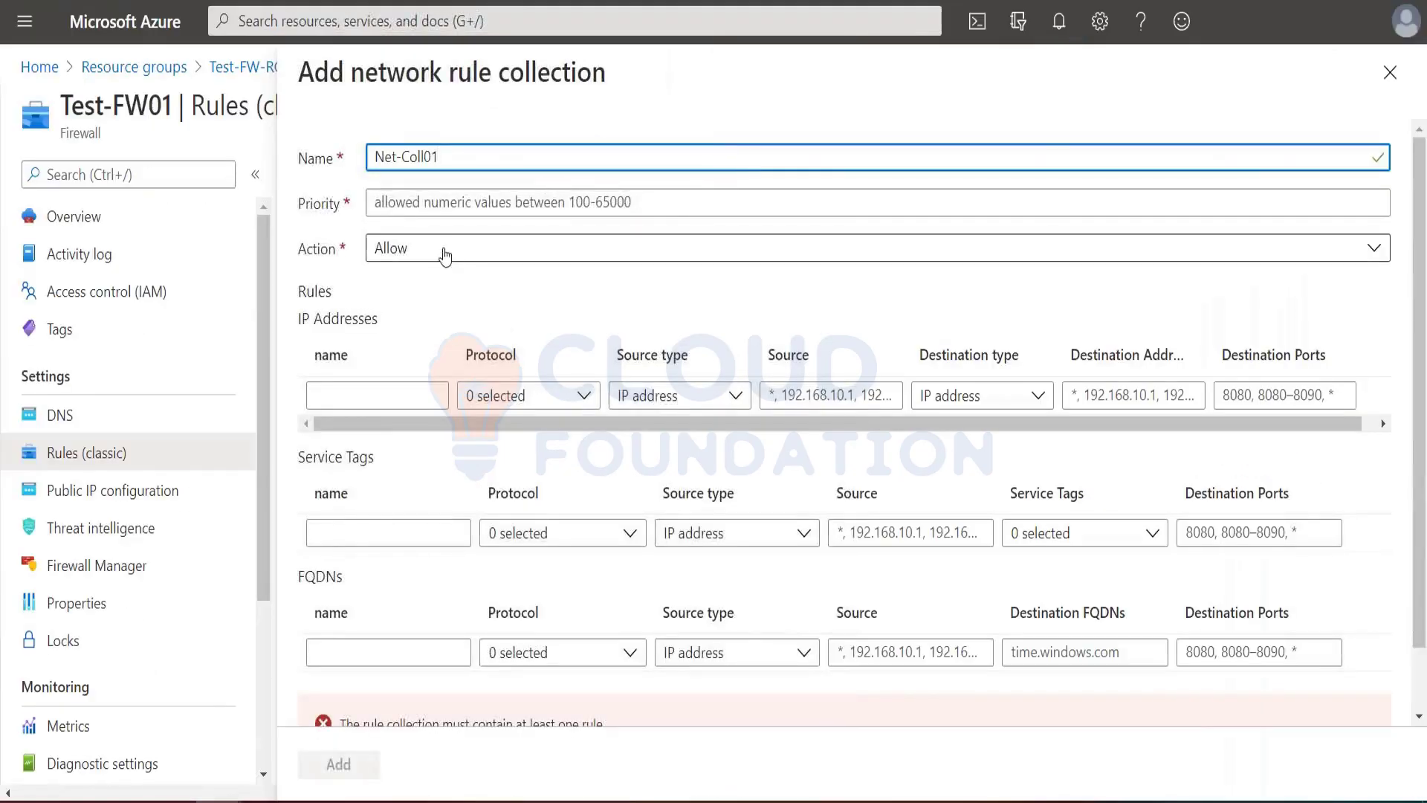
Set the new IP address rule's protocol to UDP and its source to 10.0.2.0/24, copied from the tutorial, keeping IP address as source type.
{"action": "left_click", "coordinate": [385, 395]}
{"action": "key", "text": "alt+Tab"}
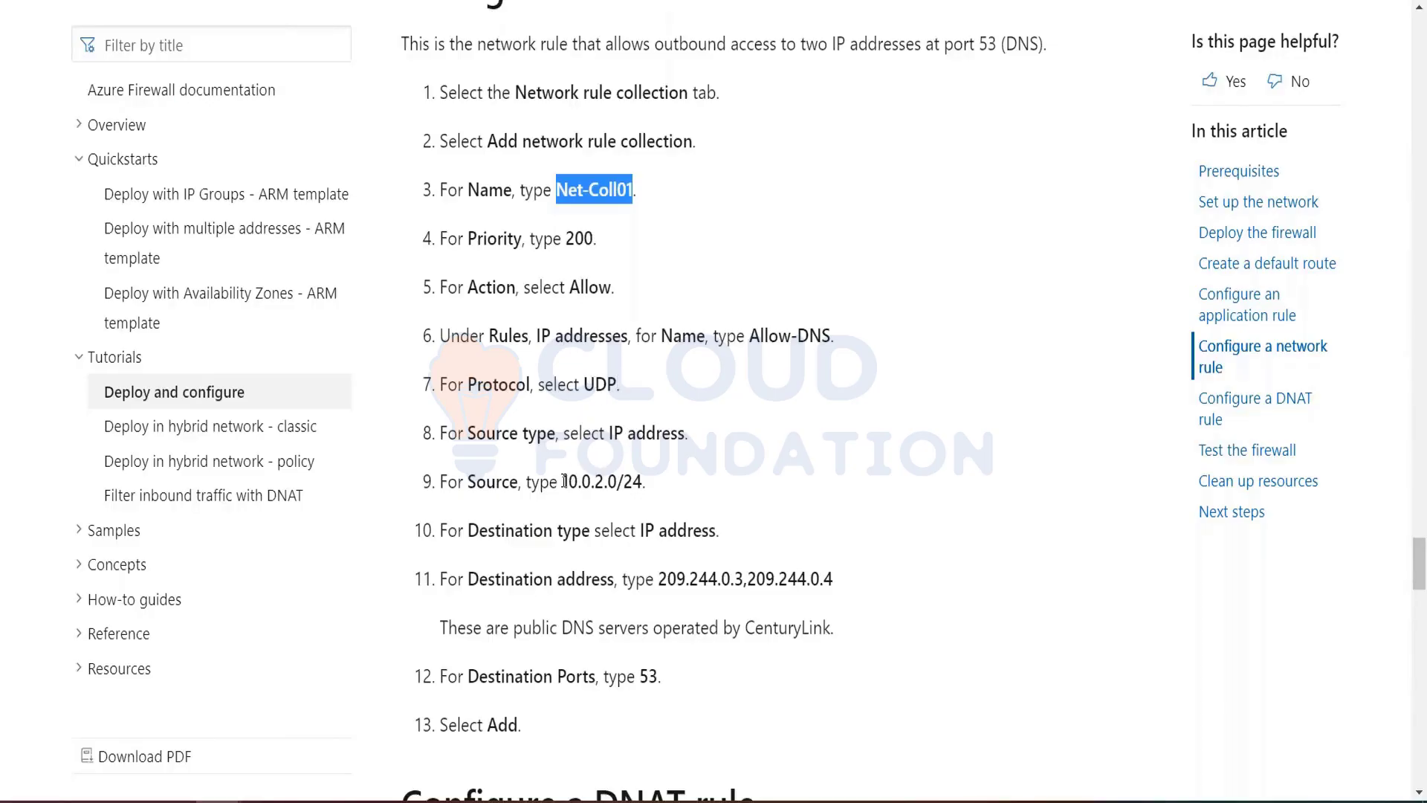
{"action": "left_click_drag", "start_coordinate": [563, 481], "coordinate": [644, 484]}
{"action": "key", "text": "ctrl+c"}
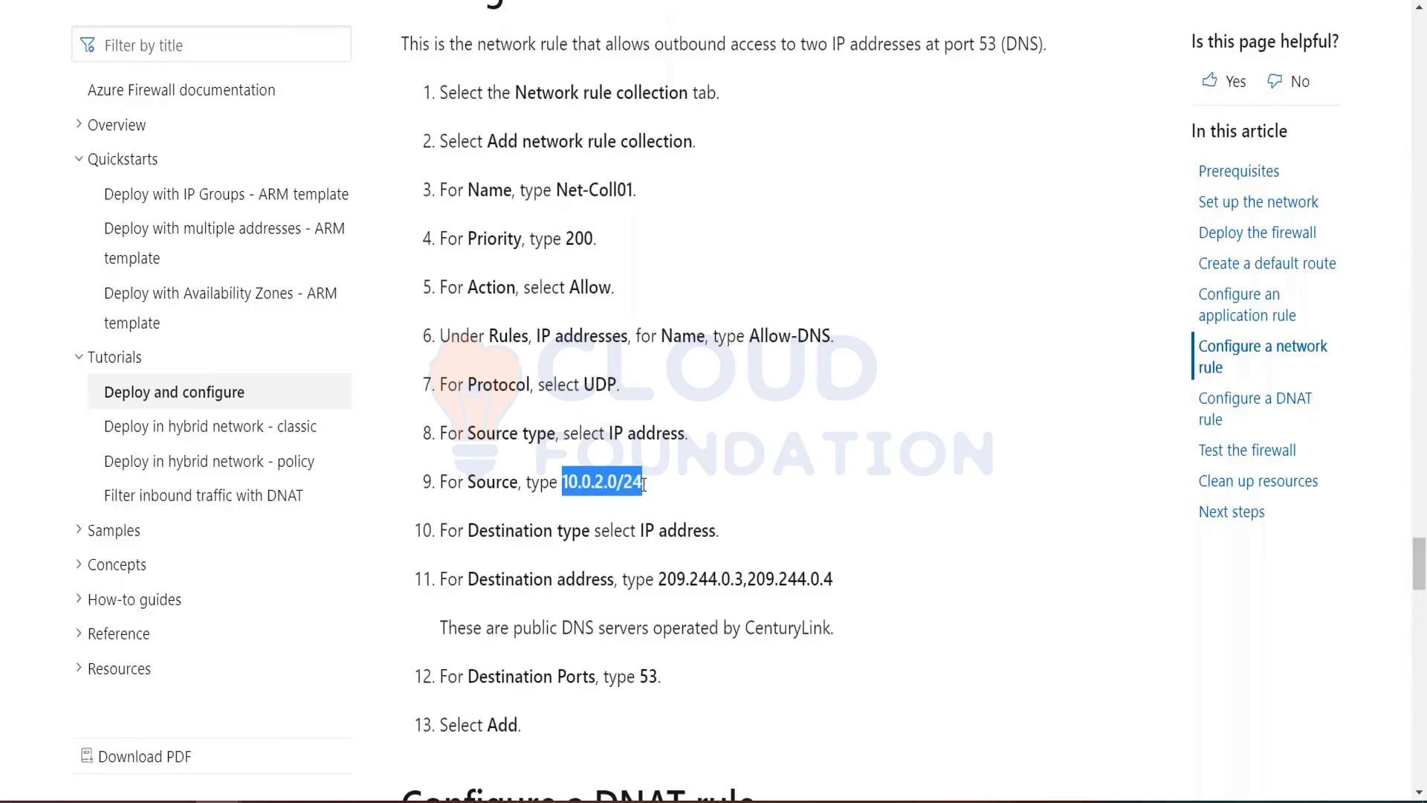
{"action": "key", "text": "alt+Tab"}
{"action": "left_click", "coordinate": [550, 396]}
{"action": "left_click", "coordinate": [503, 467]}
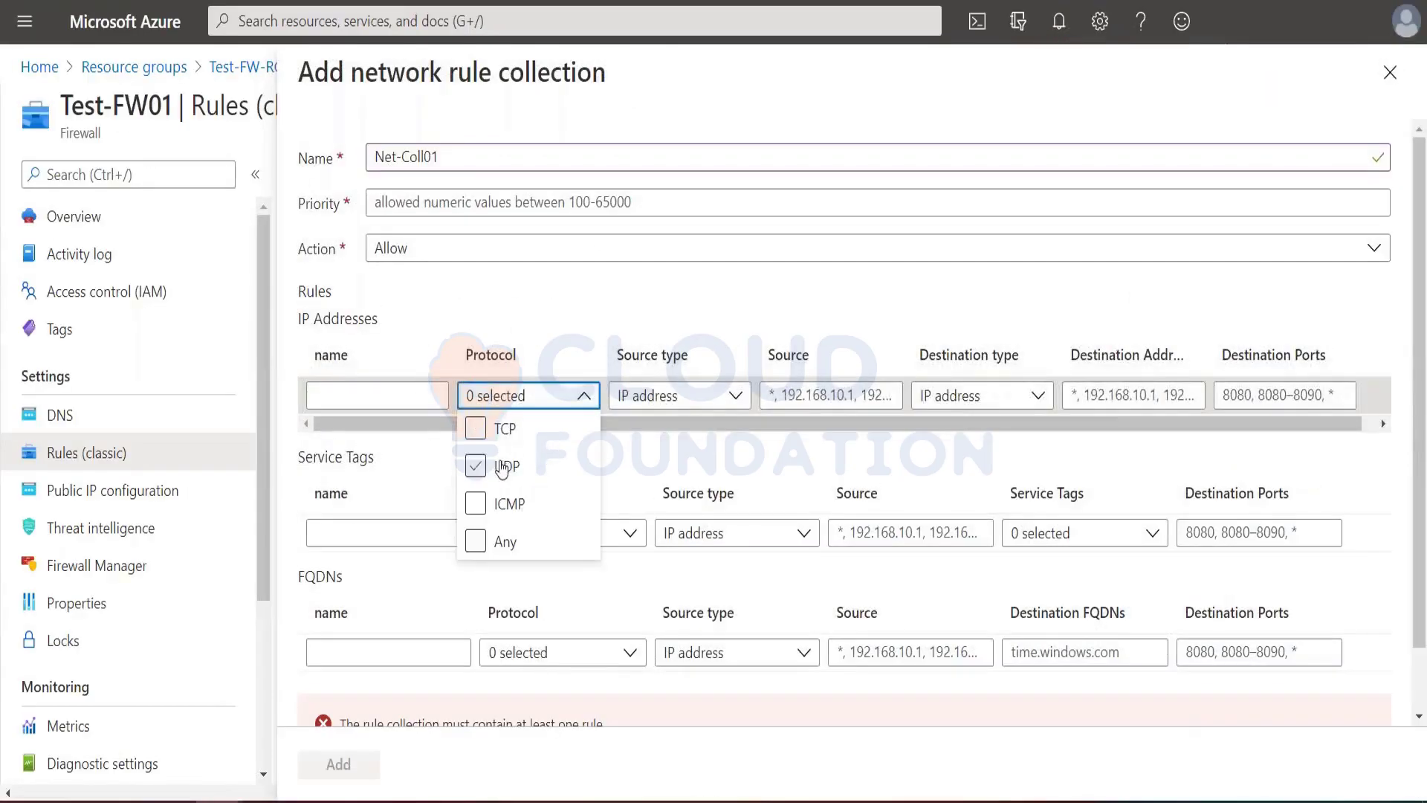
{"action": "left_click", "coordinate": [680, 396]}
{"action": "left_click", "coordinate": [680, 395]}
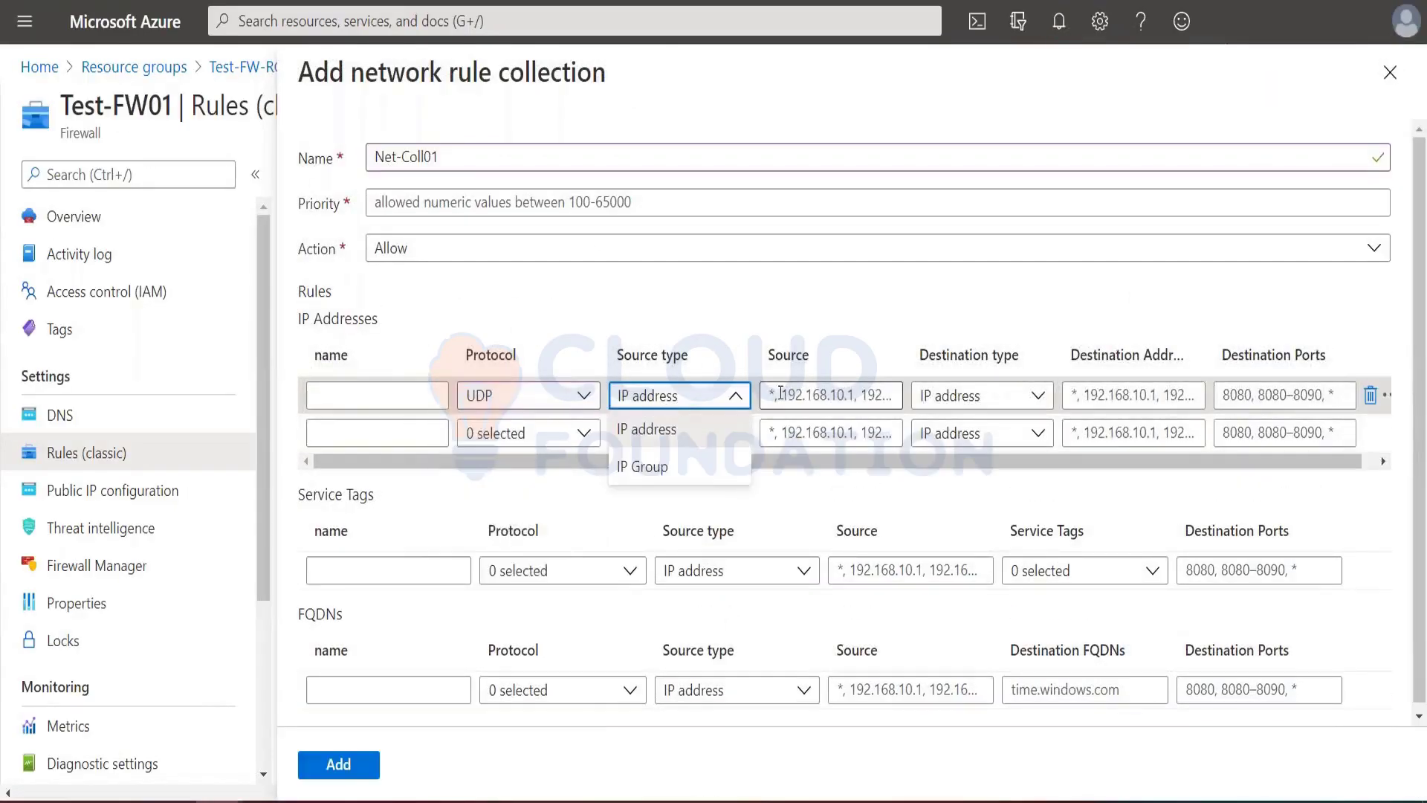
{"action": "left_click", "coordinate": [781, 392]}
{"action": "key", "text": "ctrl+v"}
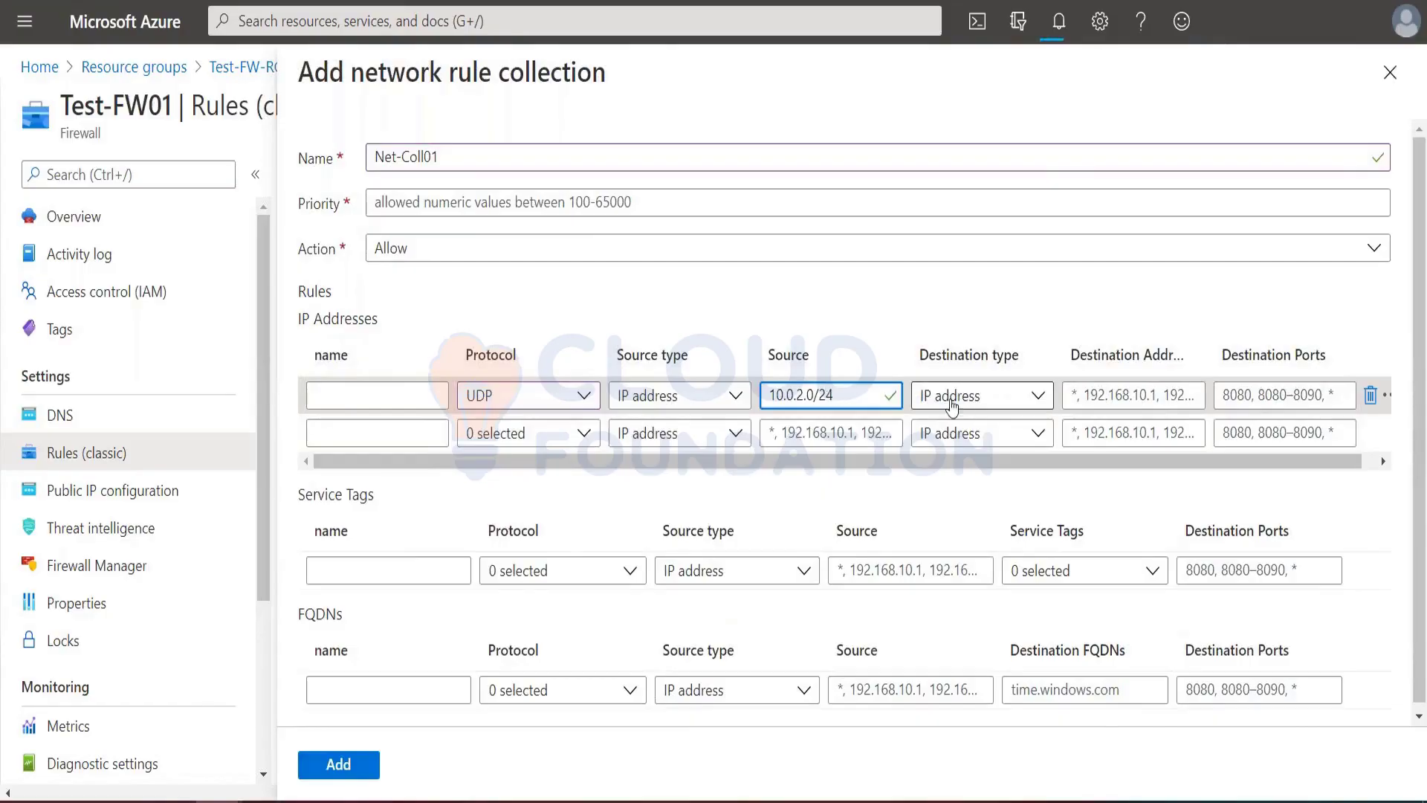
Name the rule Allow-DNS, using the name copied from the tutorial.
{"action": "left_click", "coordinate": [399, 396]}
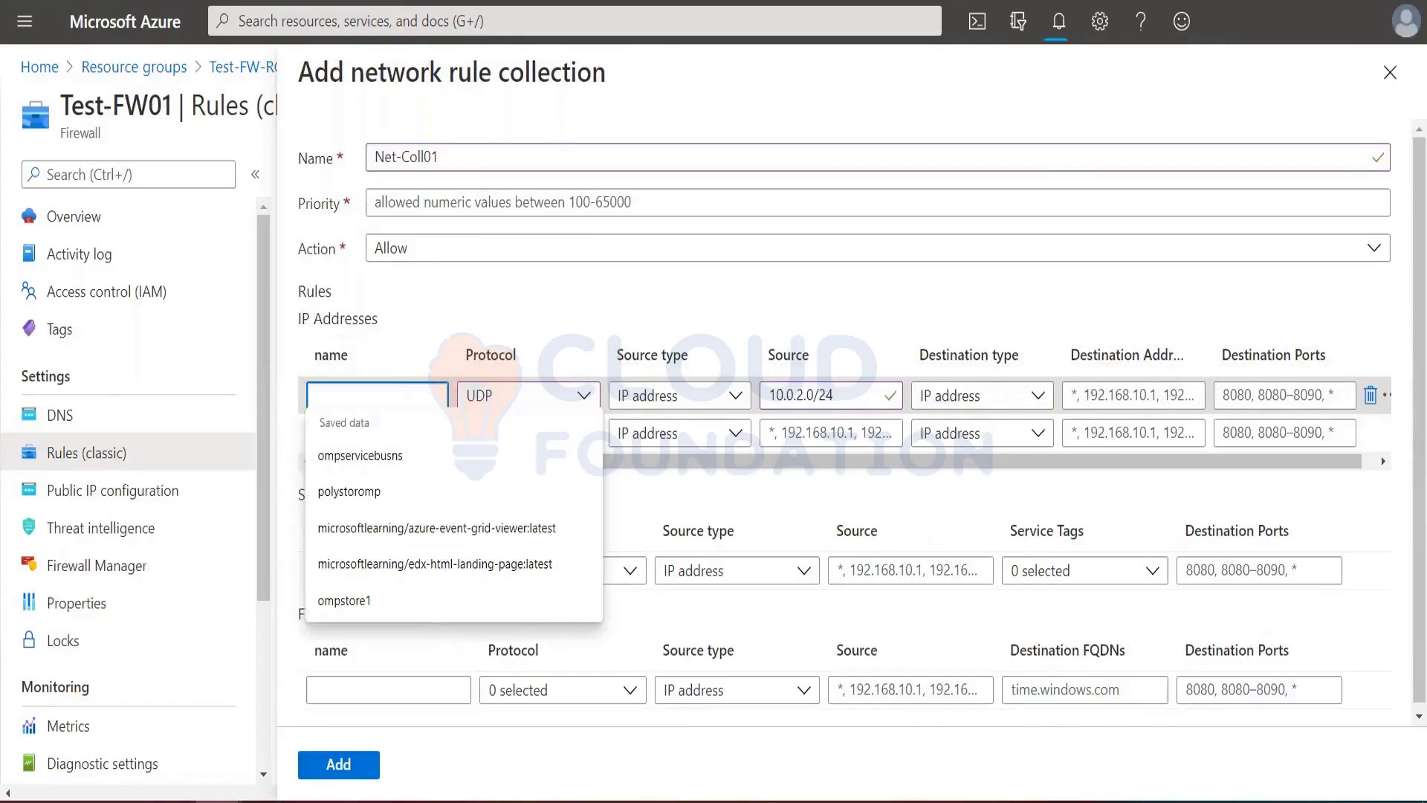
{"action": "key", "text": "alt+Tab"}
{"action": "left_click_drag", "start_coordinate": [750, 336], "coordinate": [832, 342]}
{"action": "key", "text": "ctrl+c"}
{"action": "key", "text": "alt+Tab"}
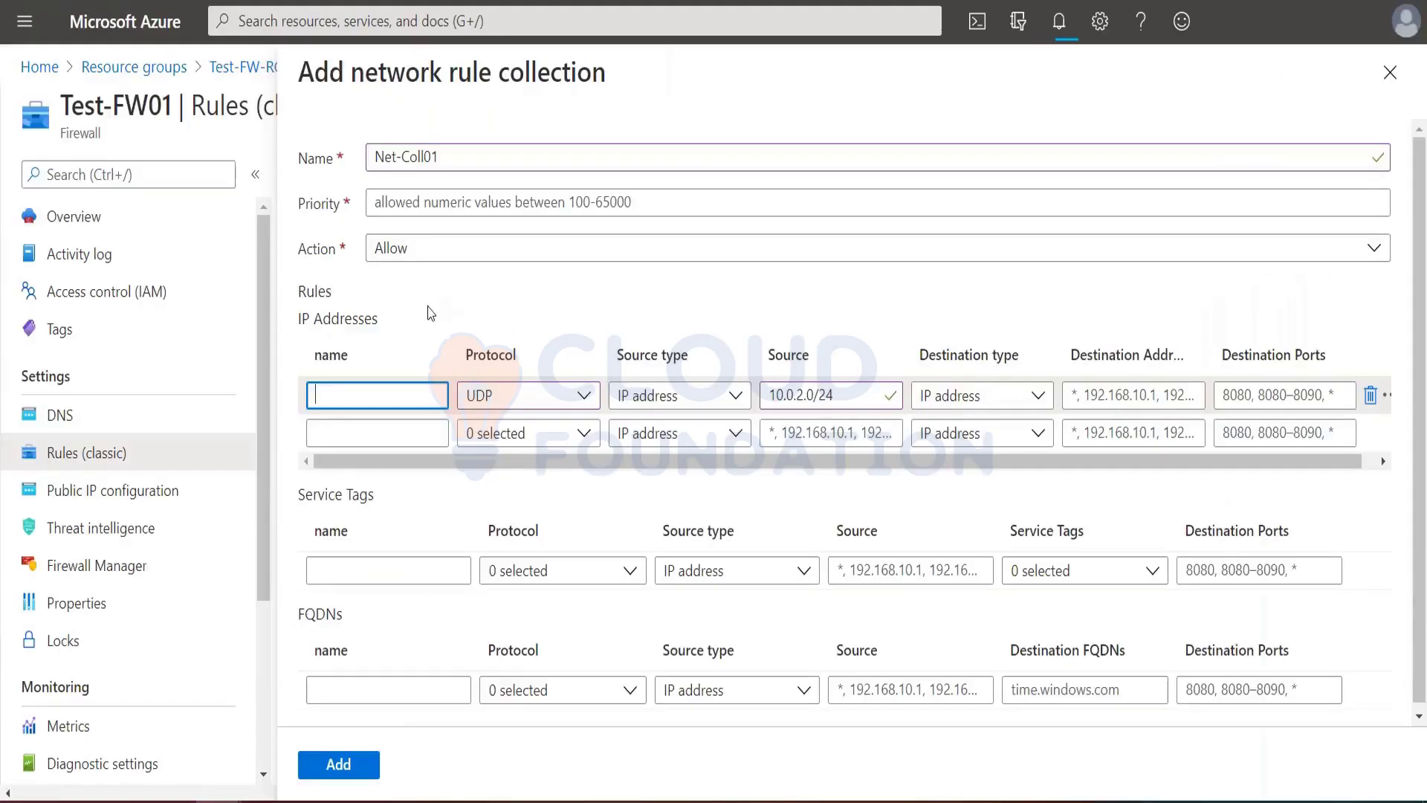
{"action": "key", "text": "ctrl+v"}
{"action": "left_click", "coordinate": [1091, 396]}
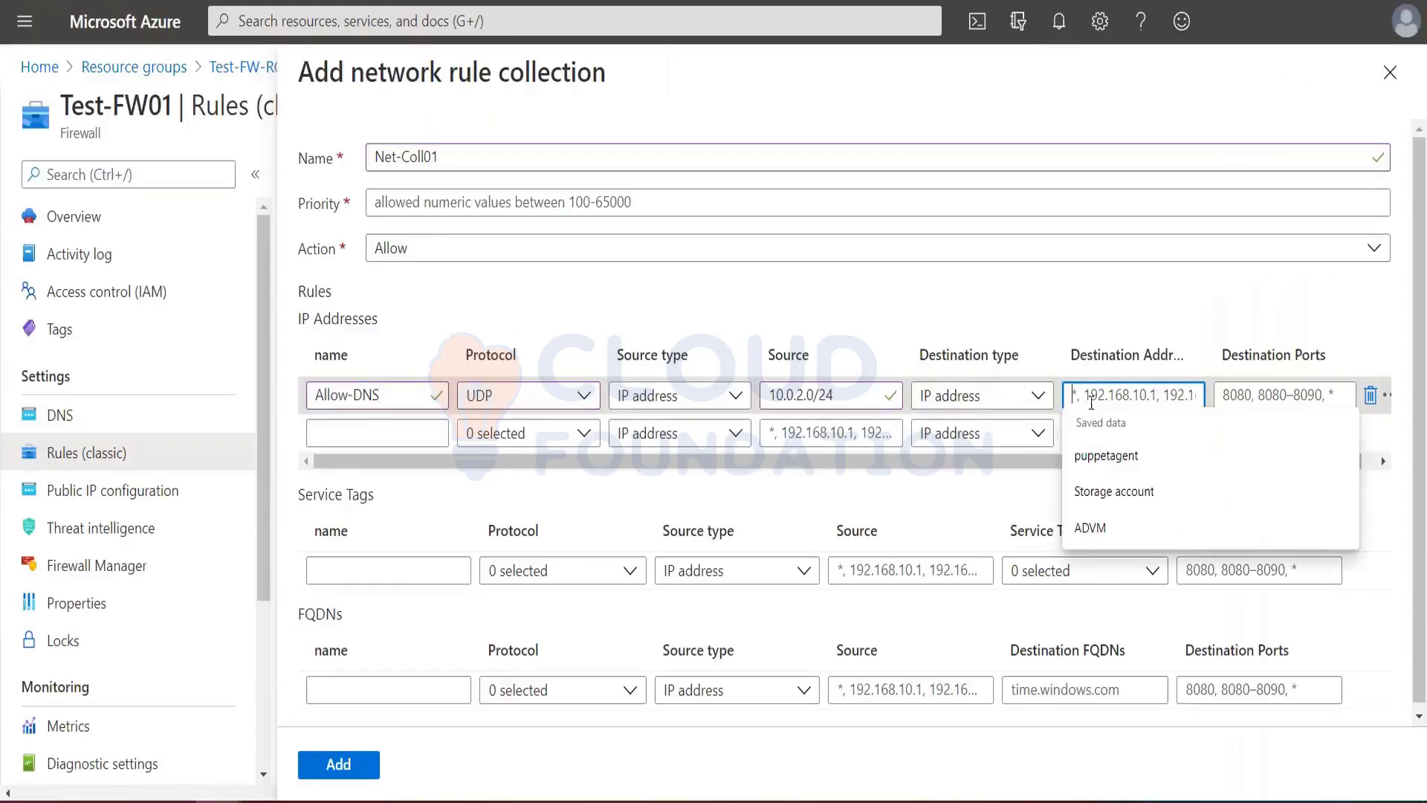
{"action": "key", "text": "alt+Tab"}
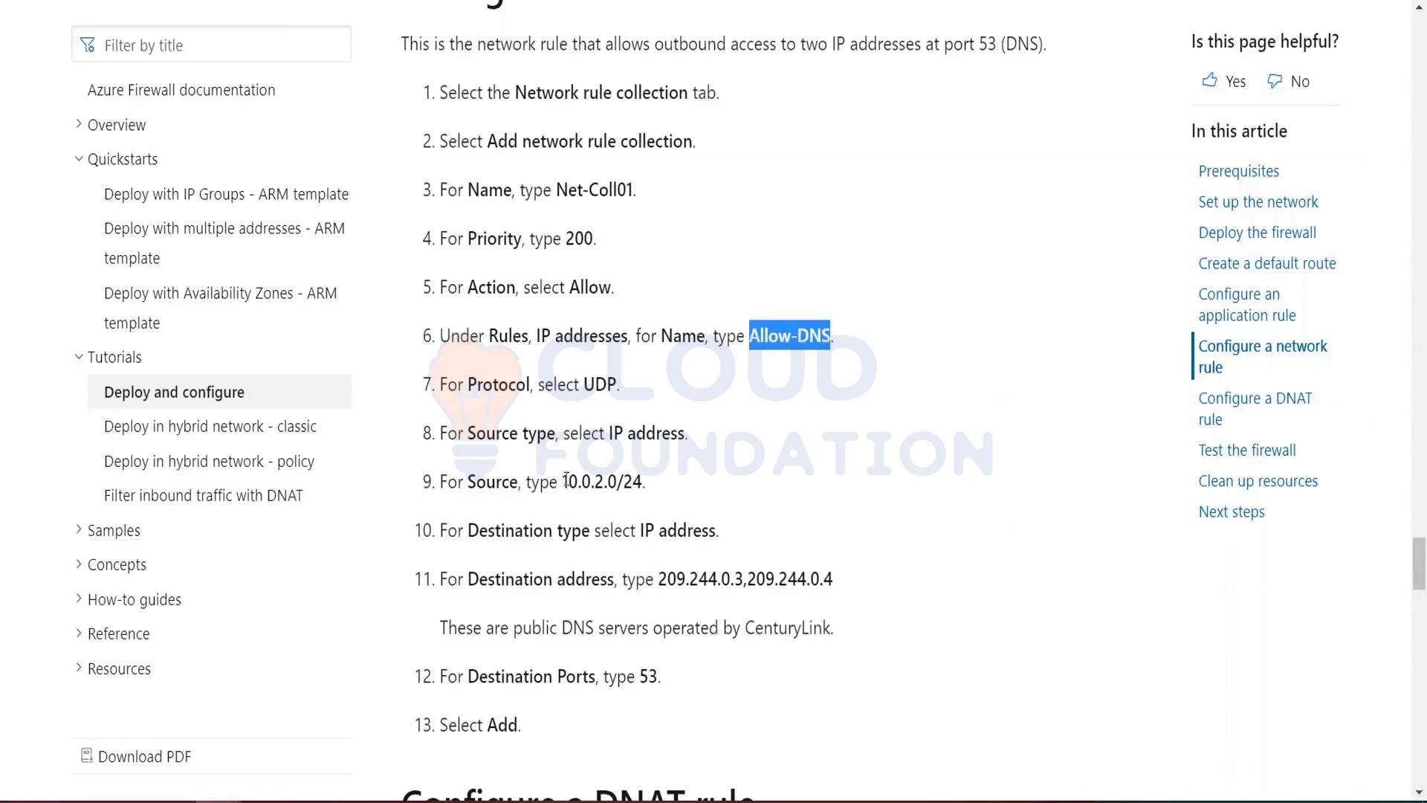
{"action": "left_click_drag", "start_coordinate": [563, 482], "coordinate": [633, 474]}
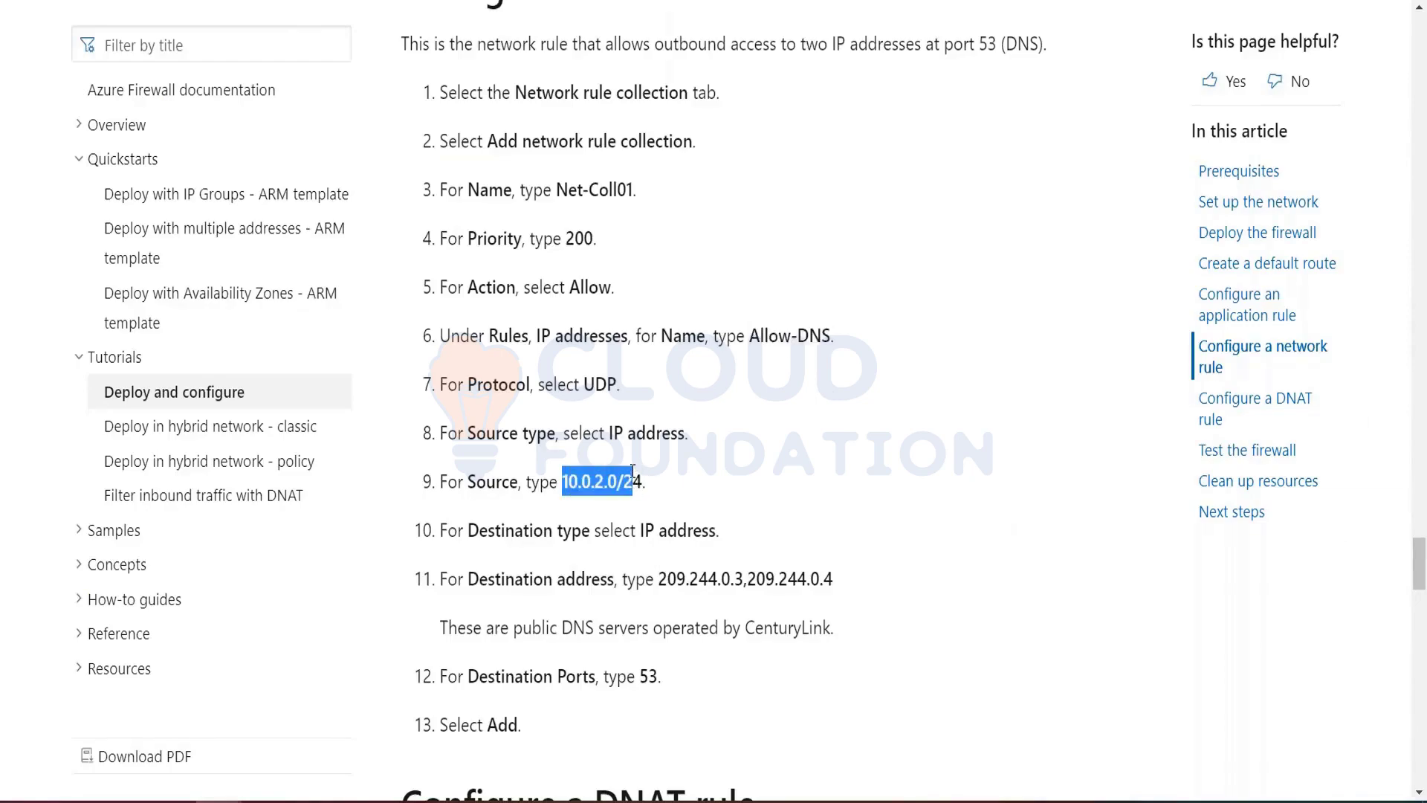
{"action": "key", "text": "ctrl+c"}
{"action": "key", "text": "alt+Tab"}
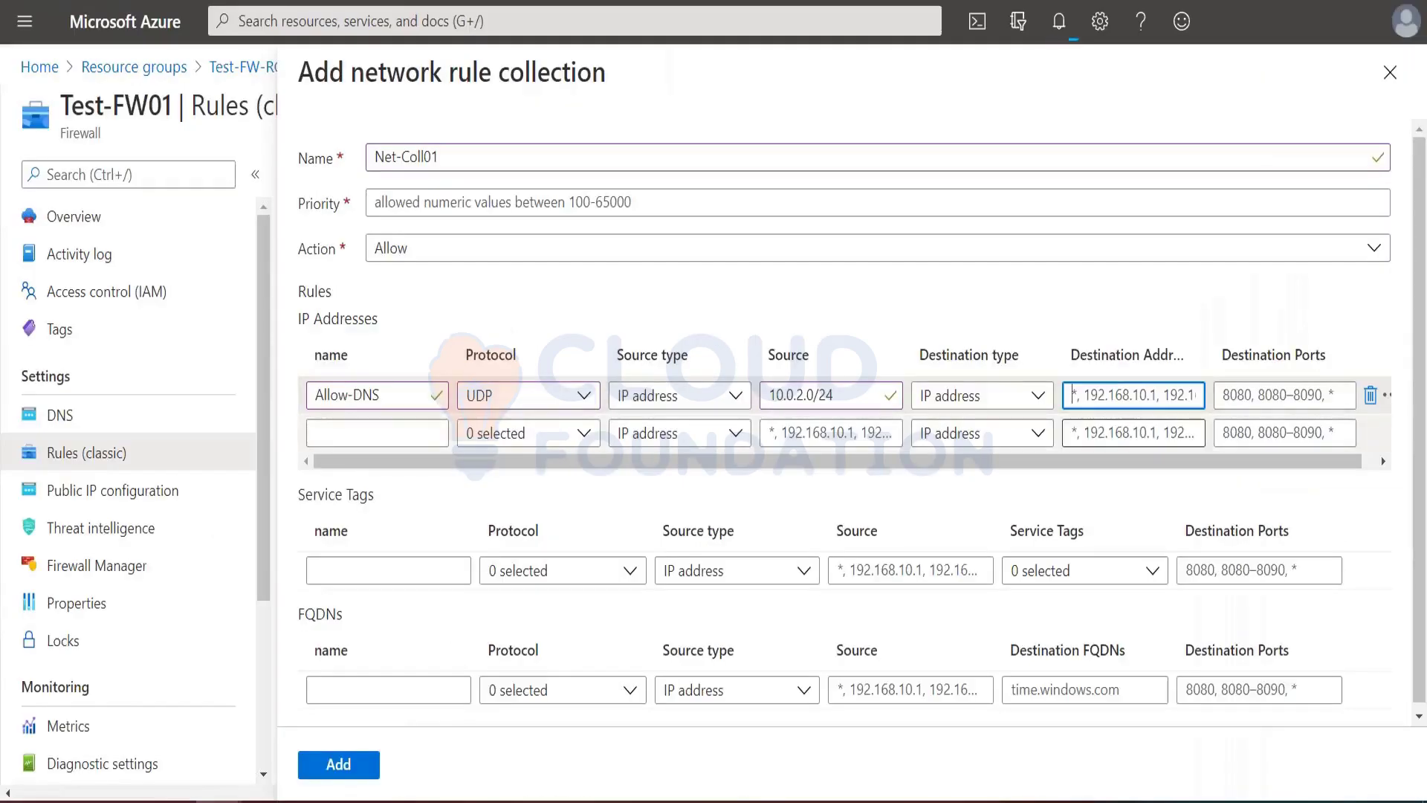
{"action": "key", "text": "ctrl+v"}
{"action": "key", "text": "Tab"}
Copy the tutorial's destination addresses 209.244.0.3,209.244.0.4, try them as the Allow-DNS rule's destination ports, and clear that entry.
{"action": "key", "text": "alt+Tab"}
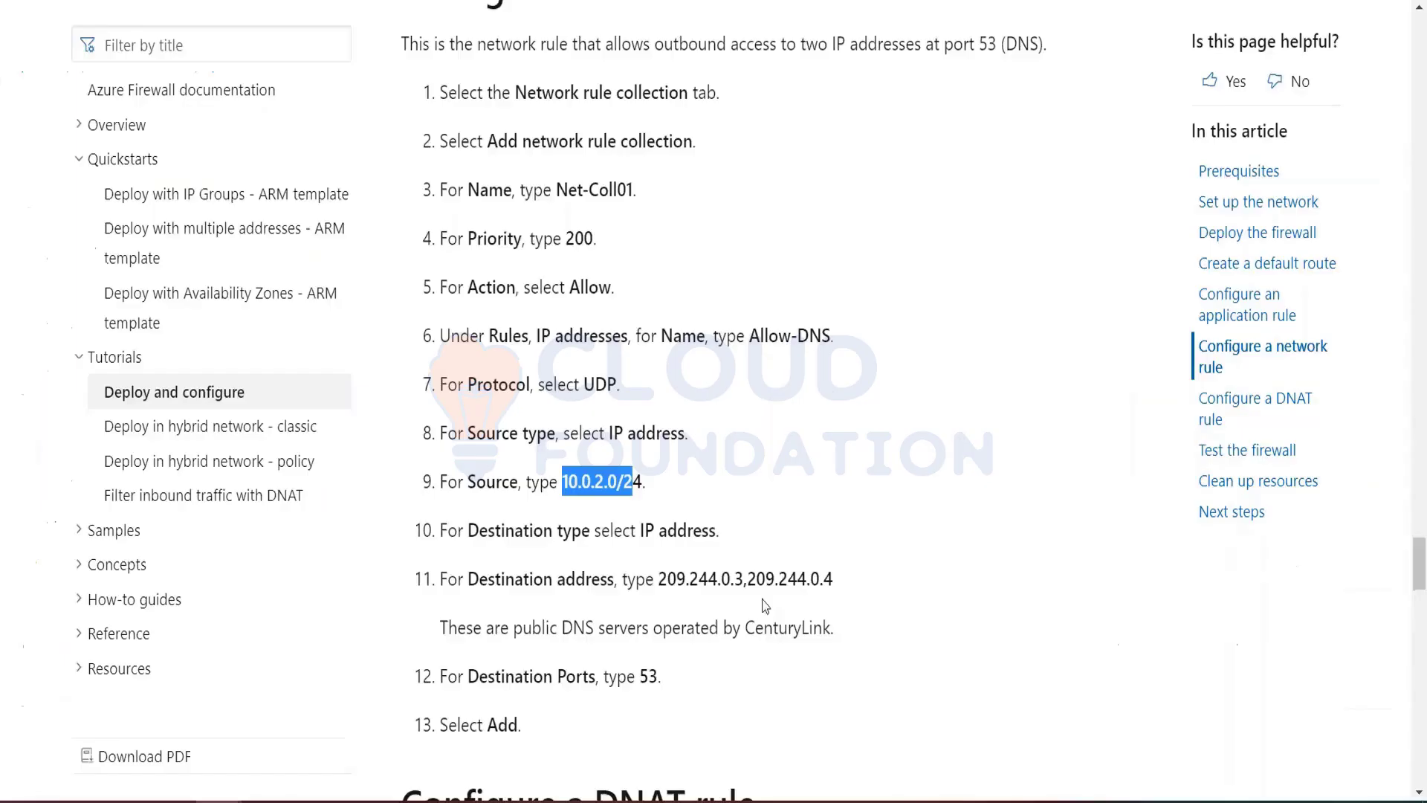
{"action": "left_click_drag", "start_coordinate": [662, 578], "coordinate": [834, 580]}
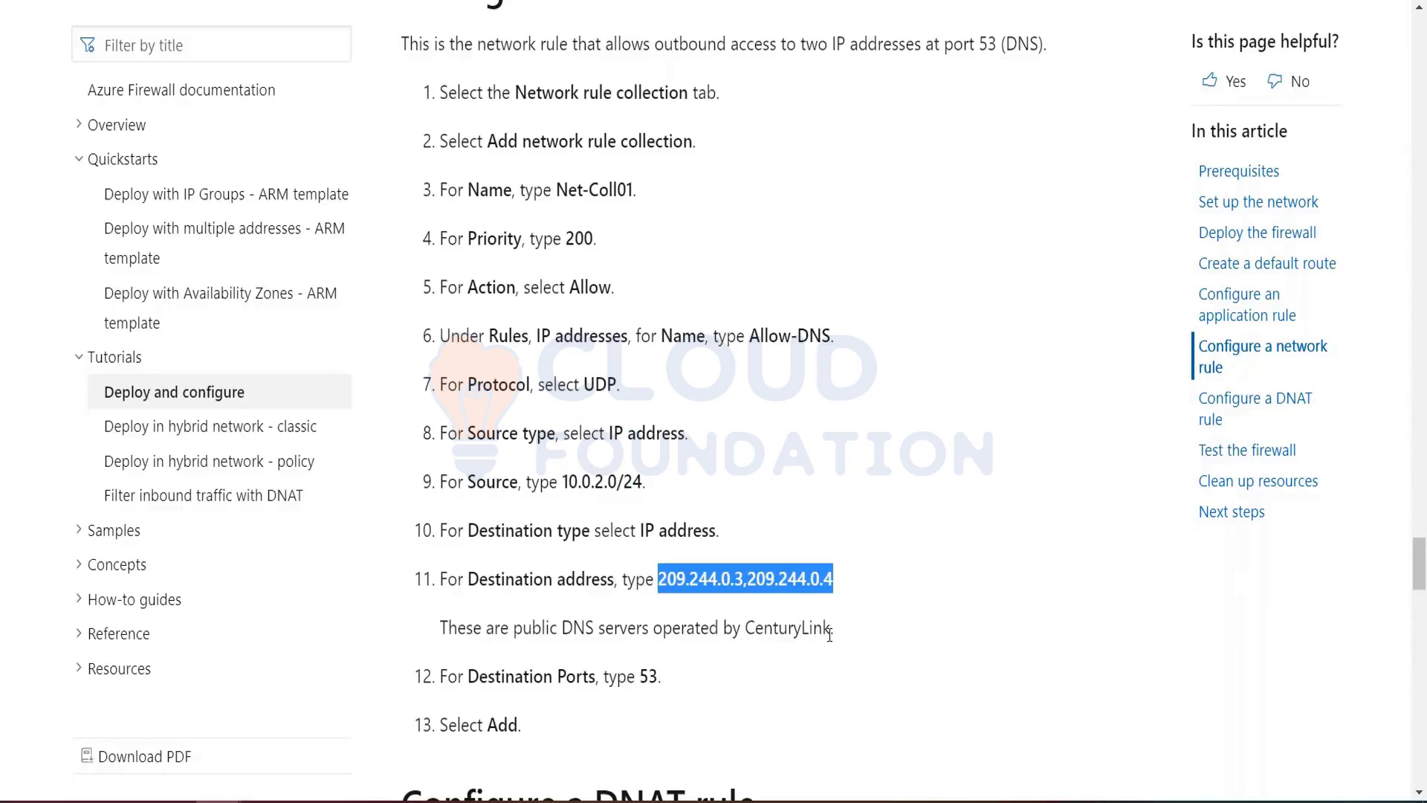
{"action": "key", "text": "alt+Tab"}
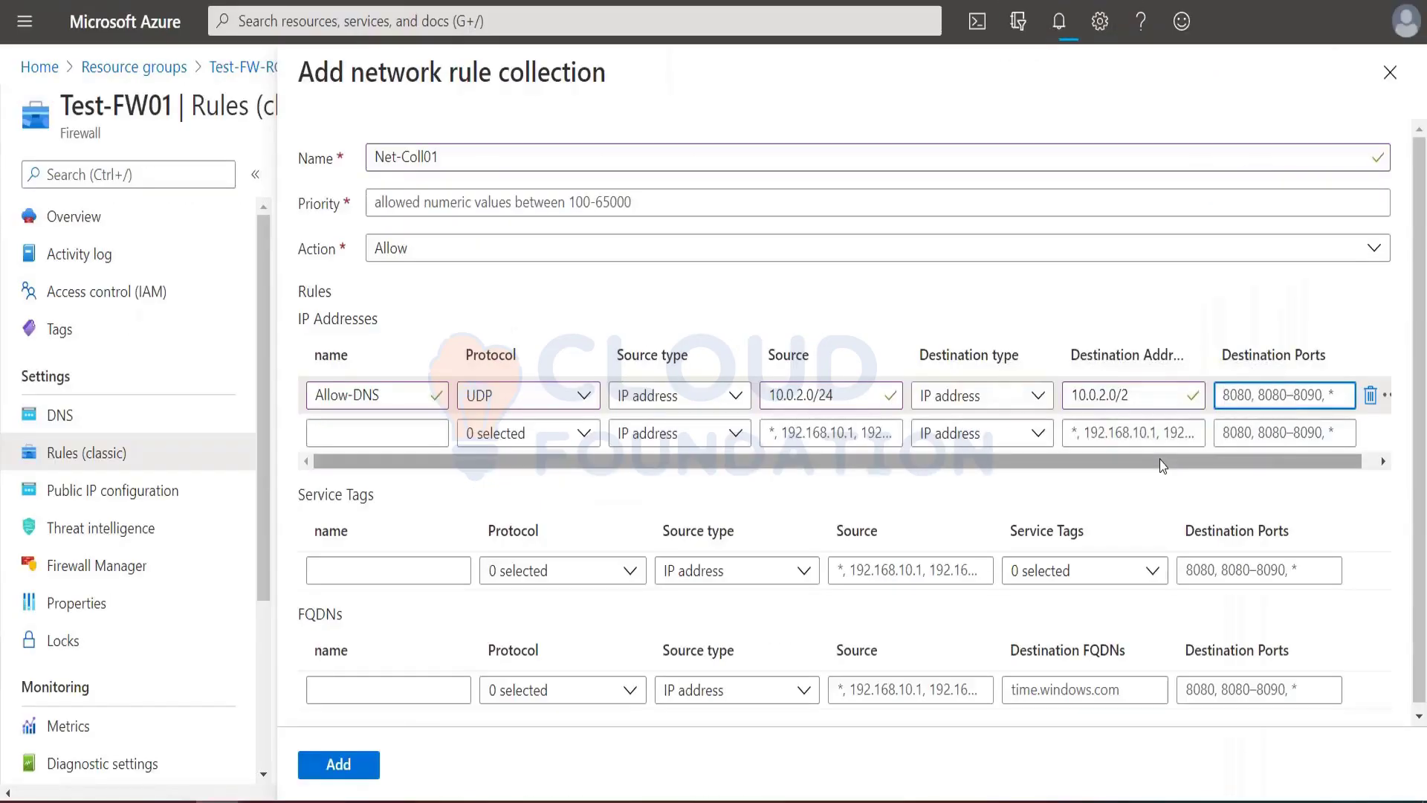
{"action": "key", "text": "ctrl+v"}
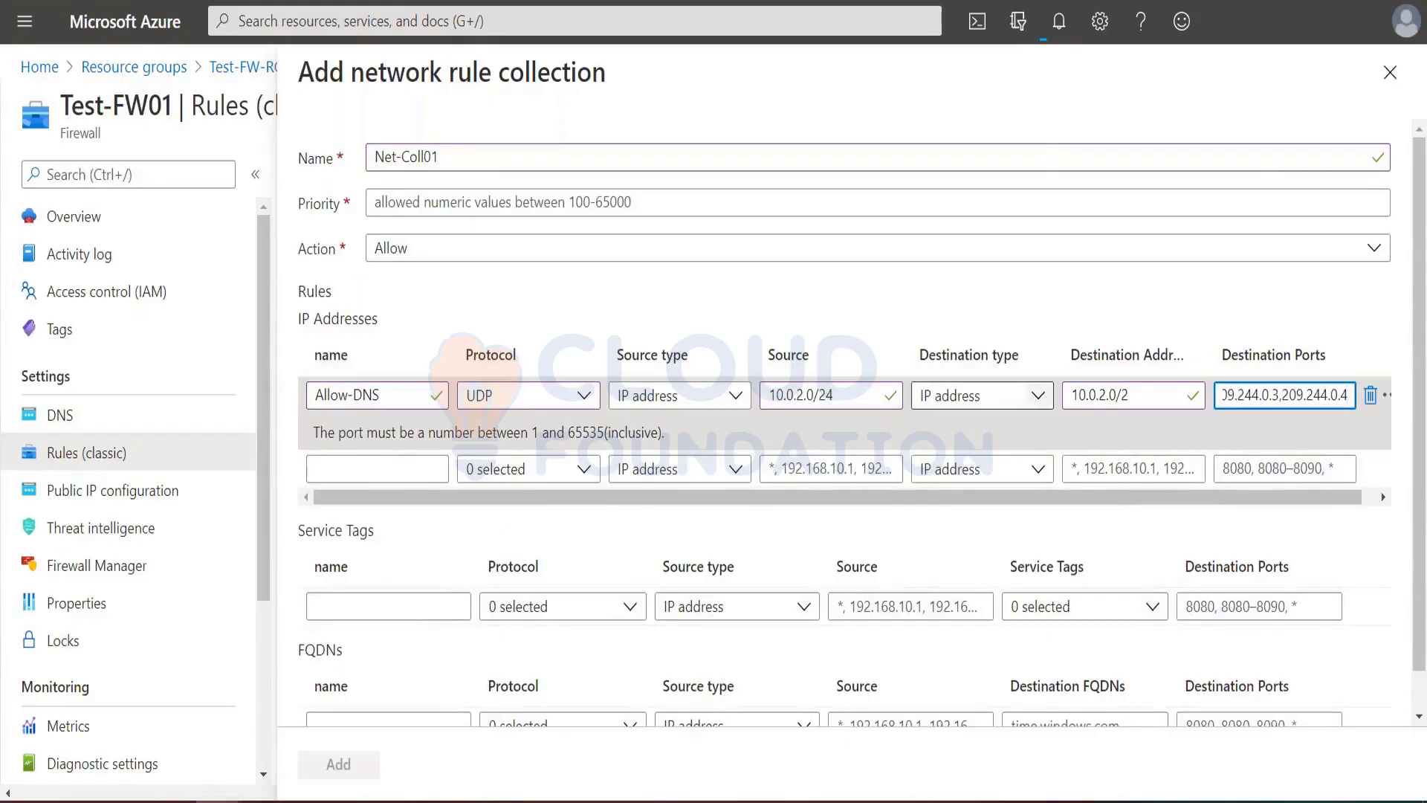
{"action": "left_click", "coordinate": [1077, 396]}
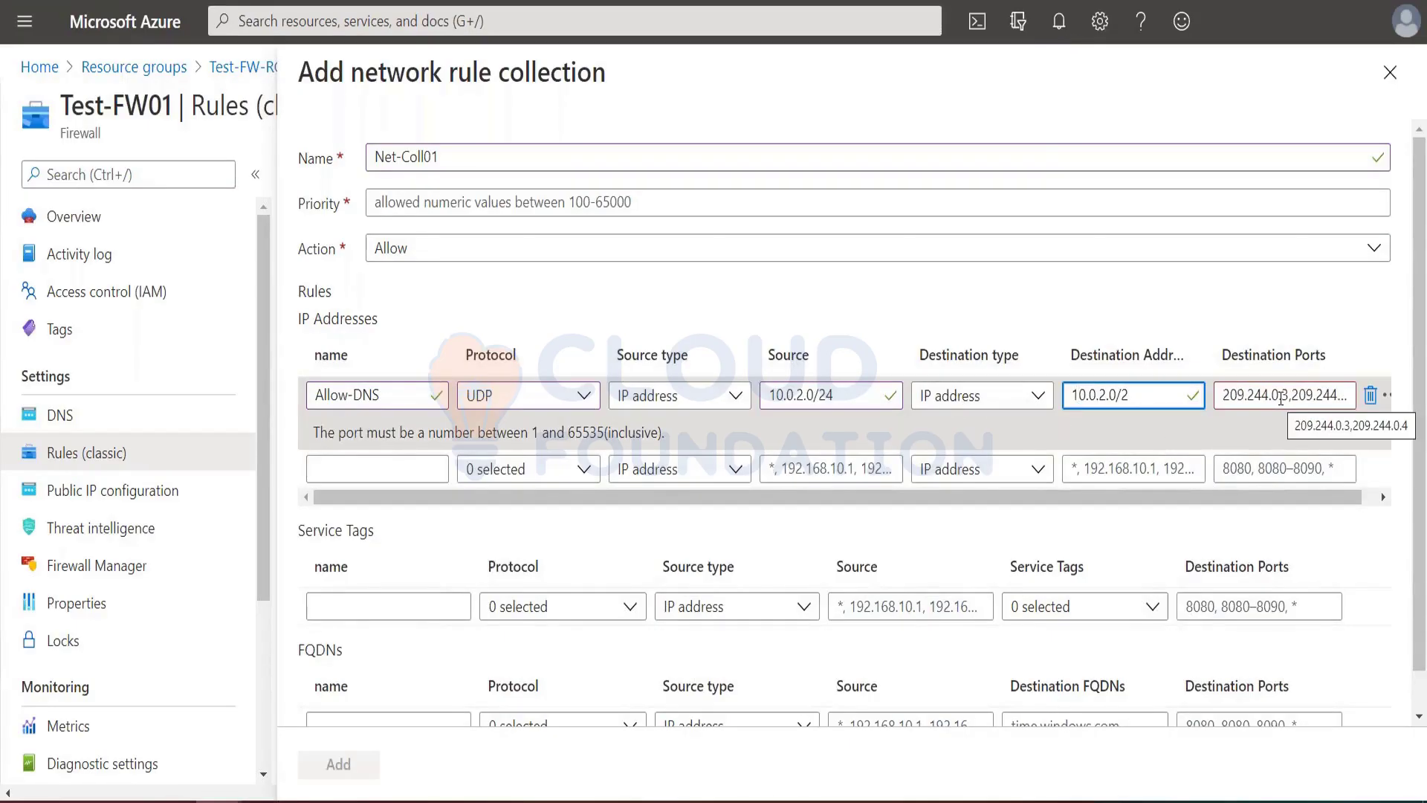
{"action": "left_click_drag", "start_coordinate": [1140, 390], "coordinate": [1054, 394]}
{"action": "left_click", "coordinate": [1026, 396]}
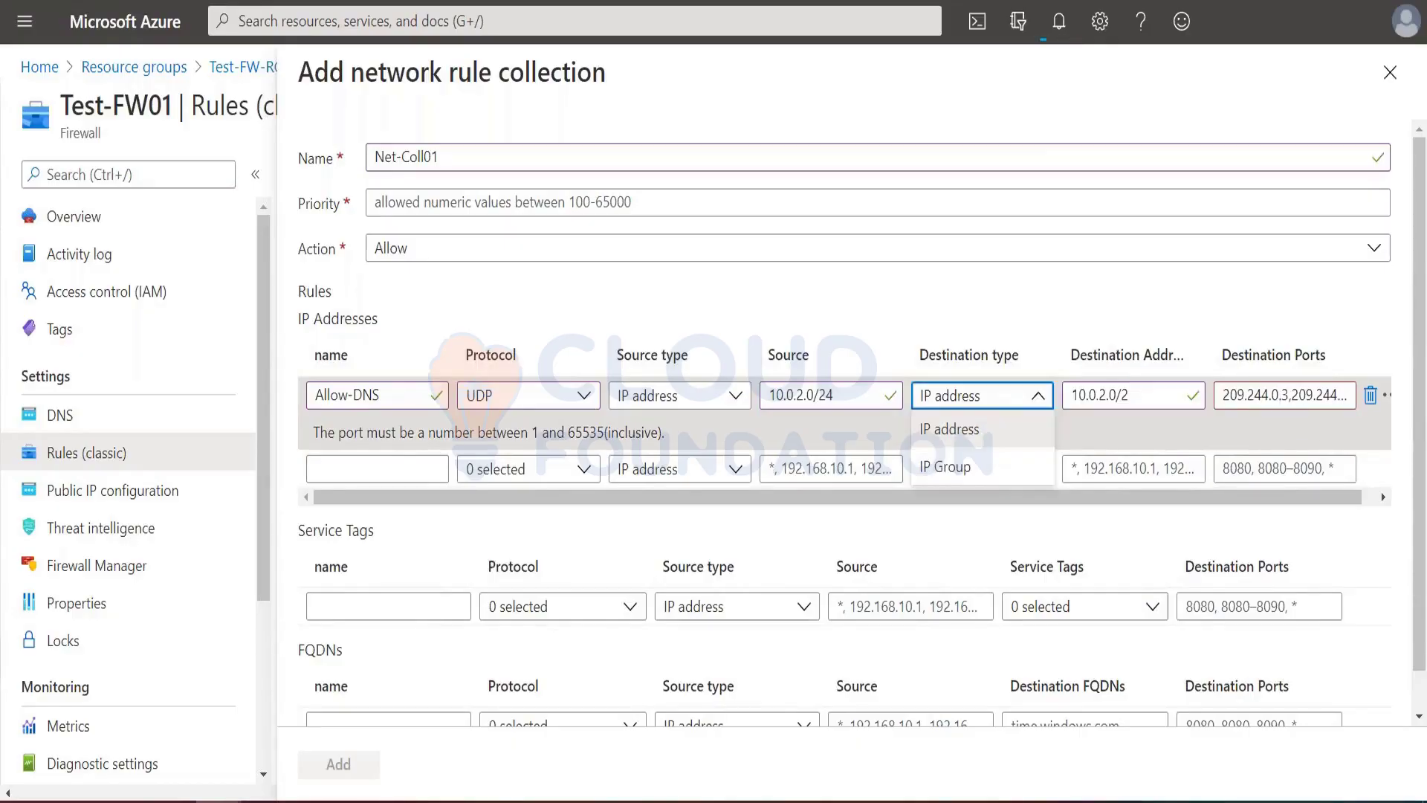
{"action": "left_click", "coordinate": [1228, 398]}
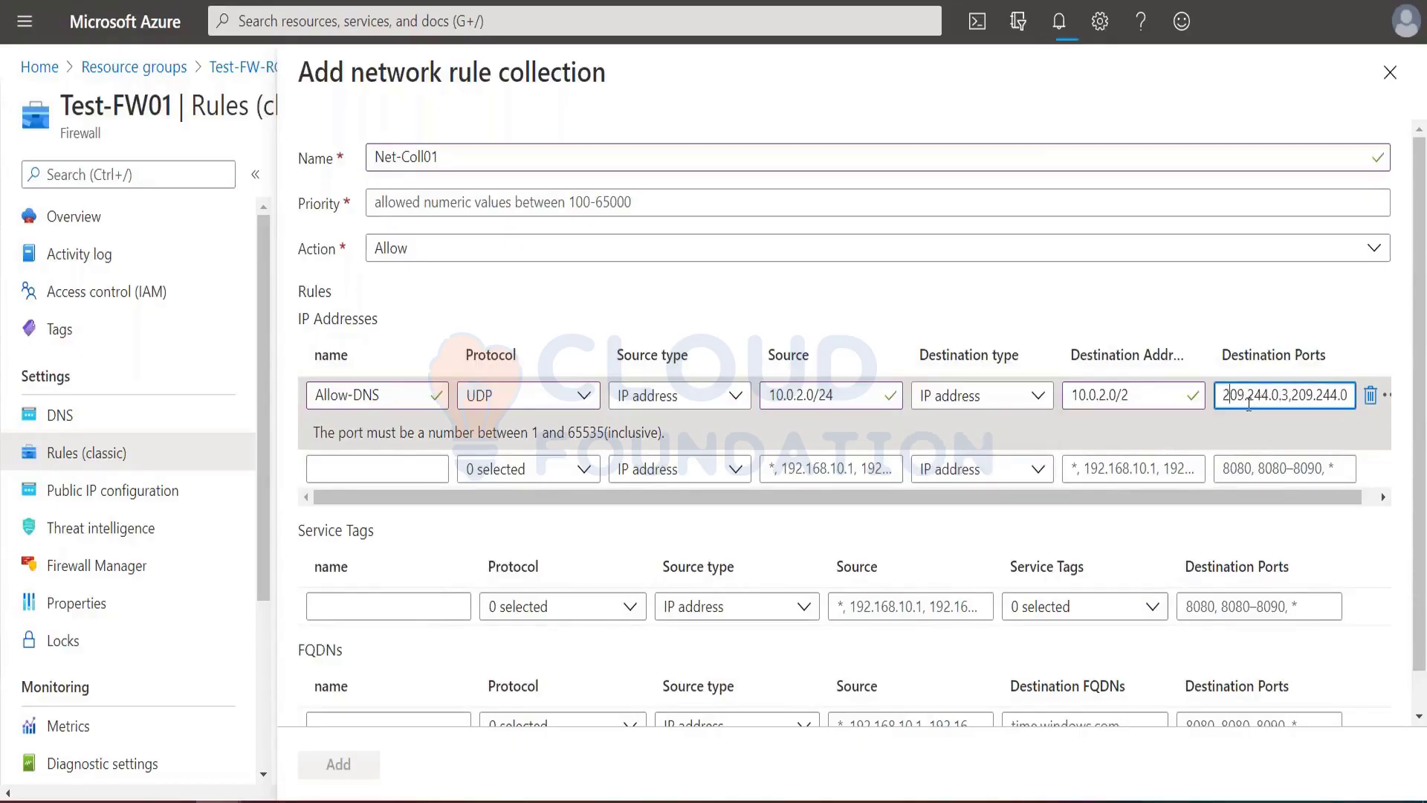
{"action": "double_click", "coordinate": [1253, 406]}
{"action": "key", "text": "BackSpace"}
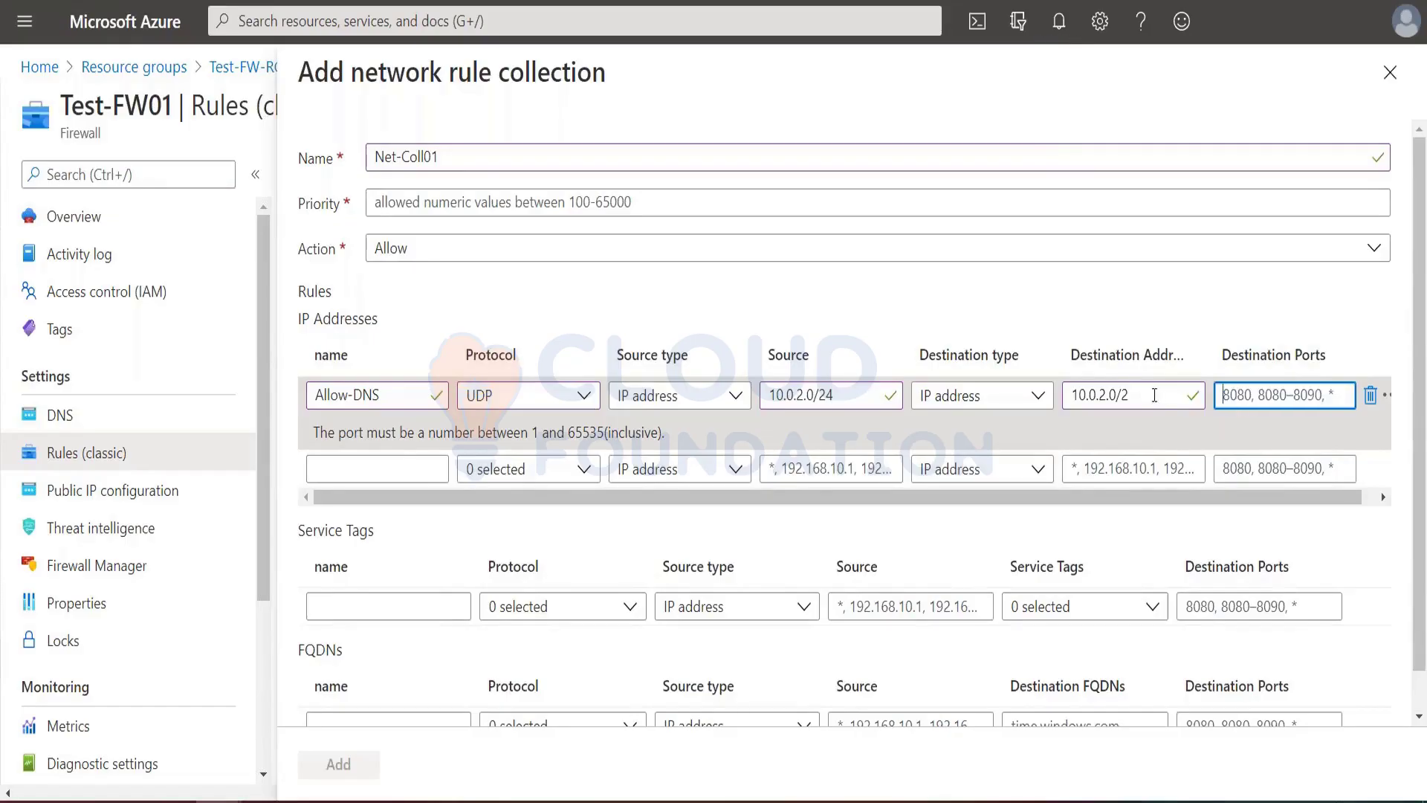
Set the Allow-DNS rule's destination address to 209.244.0.3,209.244.0.4 and its destination port to 53.
{"action": "left_click_drag", "start_coordinate": [1154, 395], "coordinate": [1055, 409]}
{"action": "left_click", "coordinate": [1052, 407]}
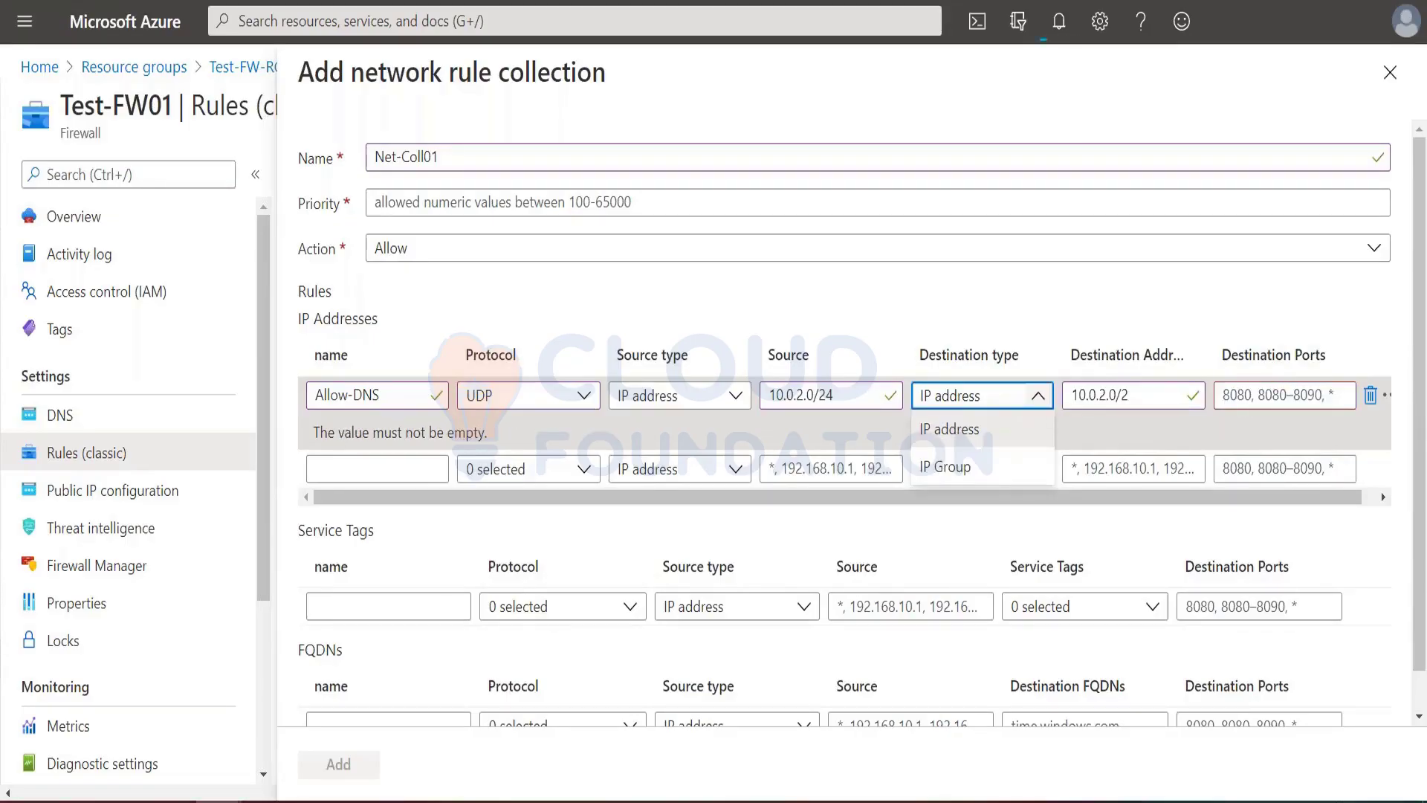
{"action": "left_click", "coordinate": [1111, 396]}
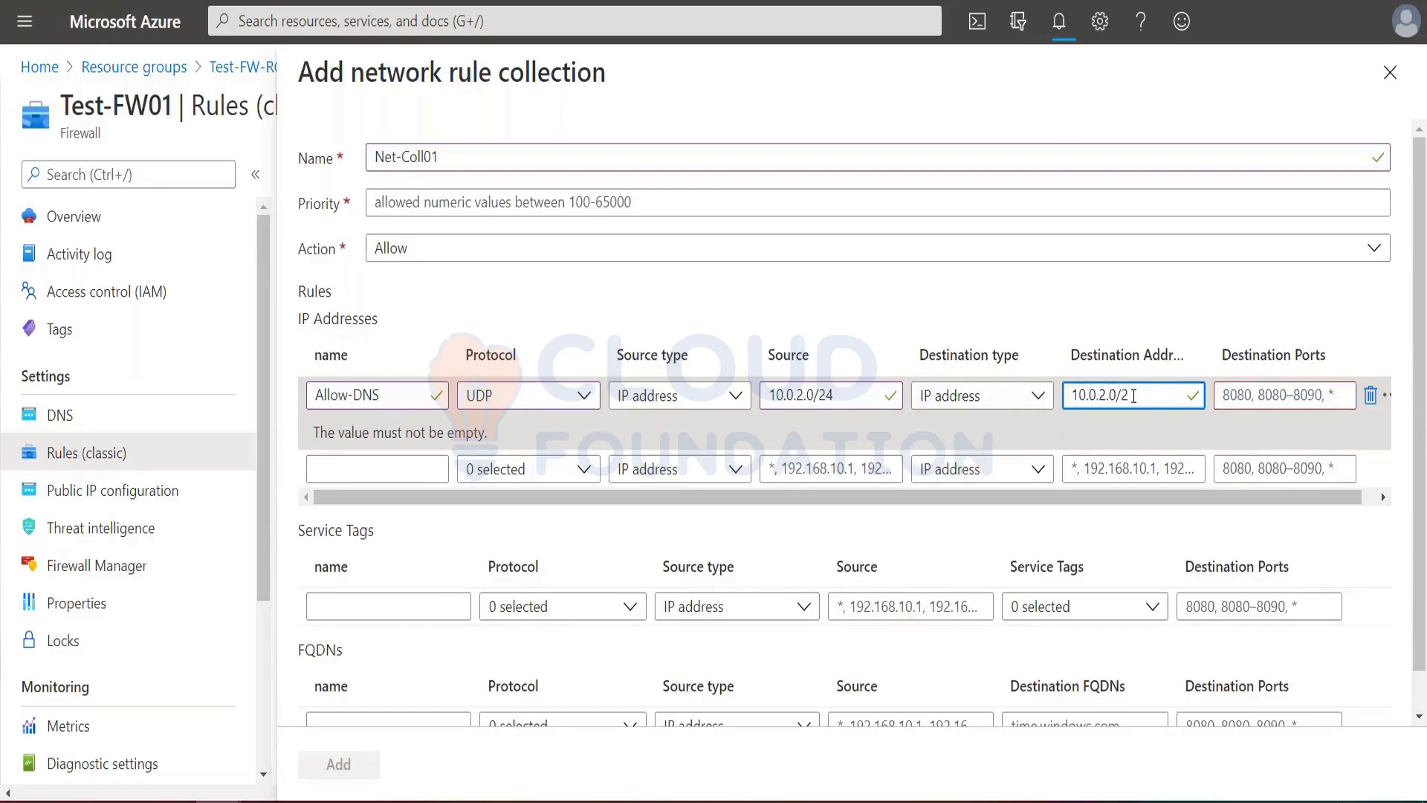
{"action": "left_click_drag", "start_coordinate": [1134, 397], "coordinate": [1073, 396]}
{"action": "type", "text": "209.244.0.3,209.244.0.4"}
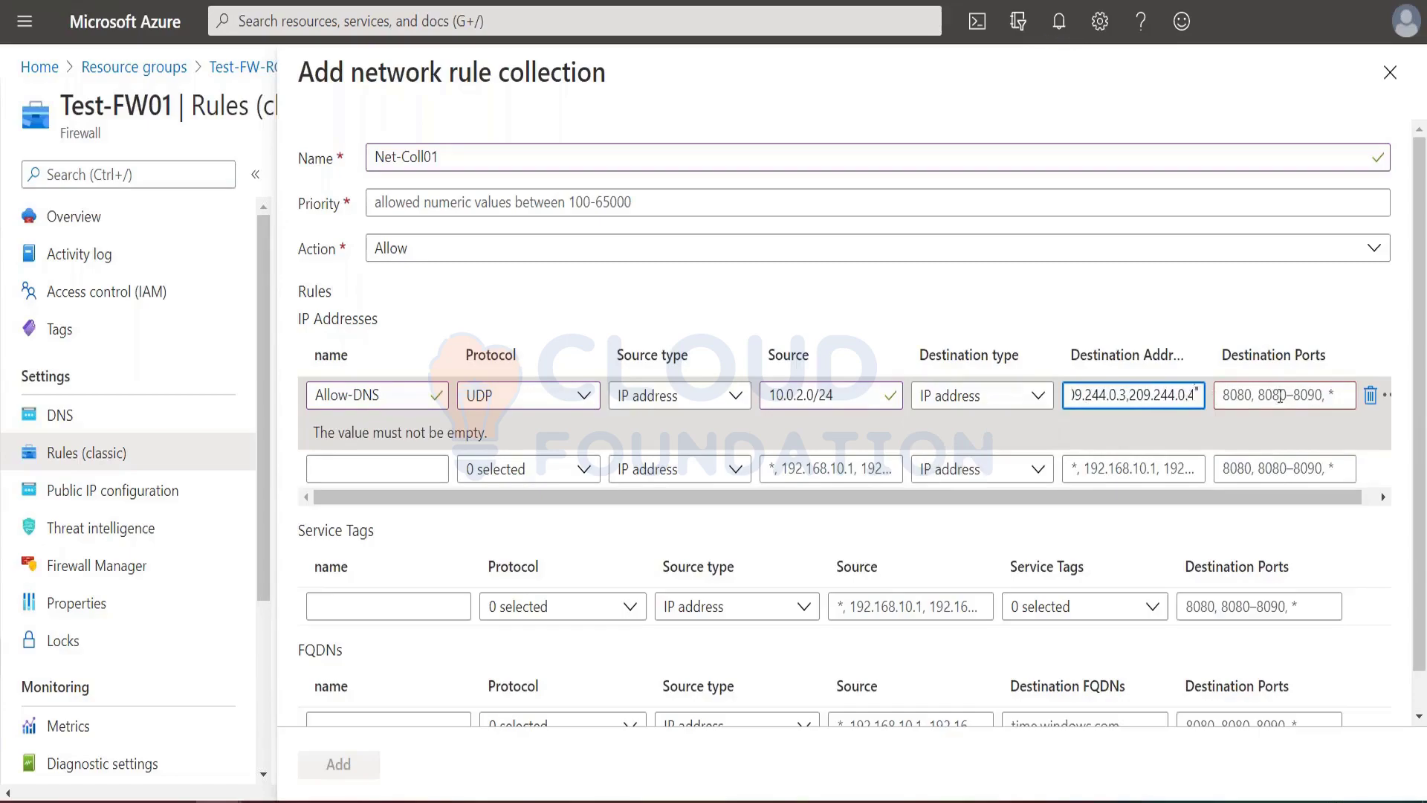
{"action": "left_click", "coordinate": [1283, 395]}
{"action": "type", "text": "53"}
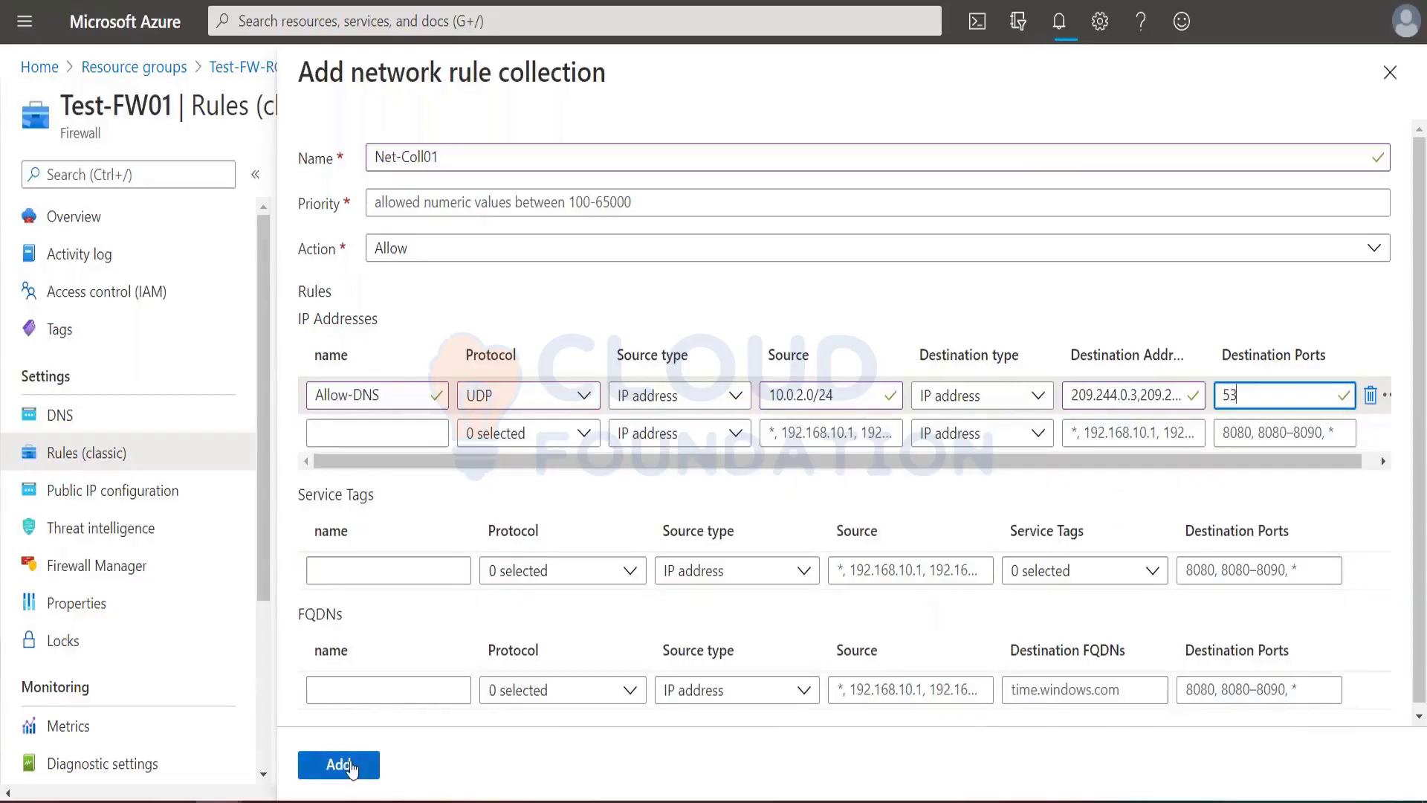
Set the Net-Coll01 collection's priority to 200 and try to add the collection to the firewall.
{"action": "left_click", "coordinate": [342, 765]}
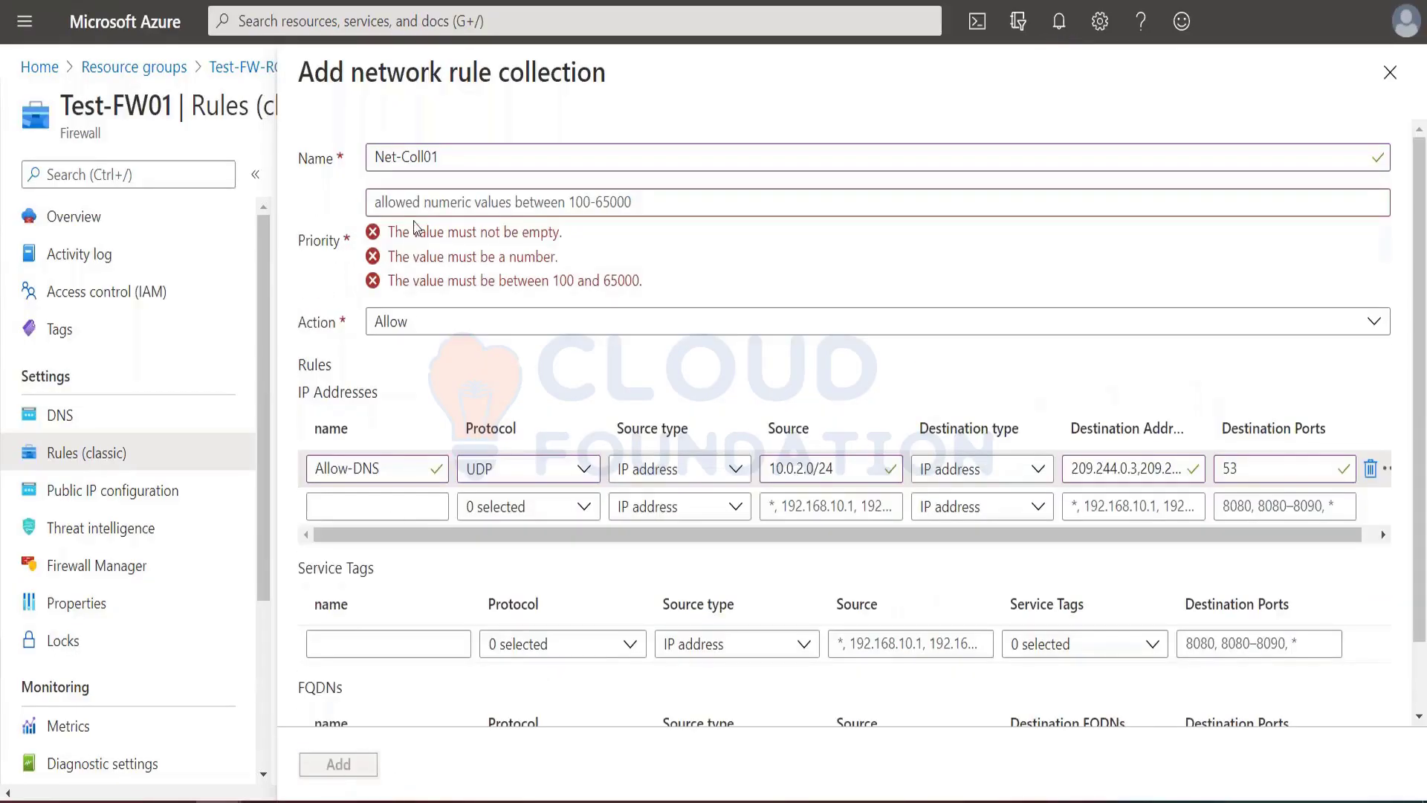
{"action": "left_click", "coordinate": [415, 202]}
{"action": "type", "text": "200"}
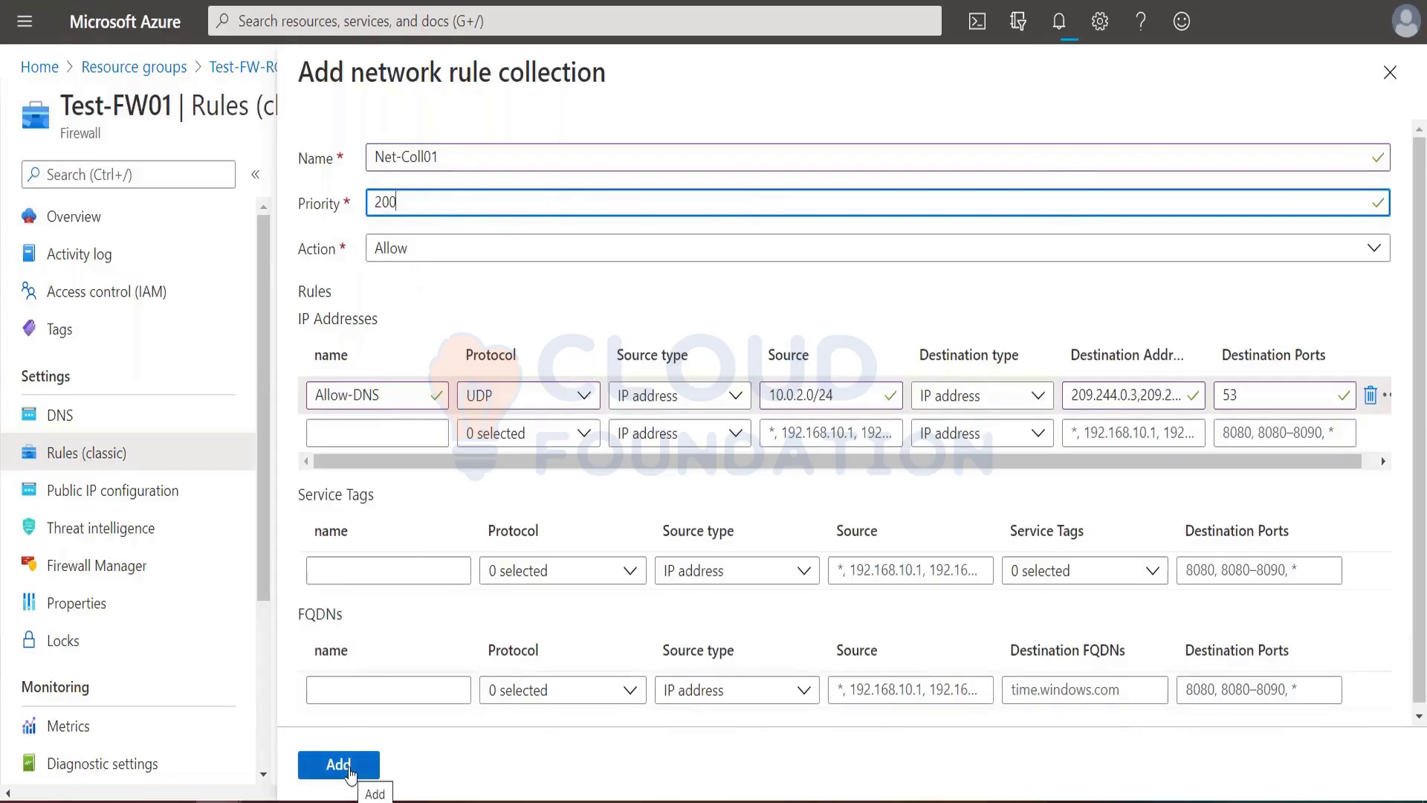
{"action": "left_click", "coordinate": [344, 766]}
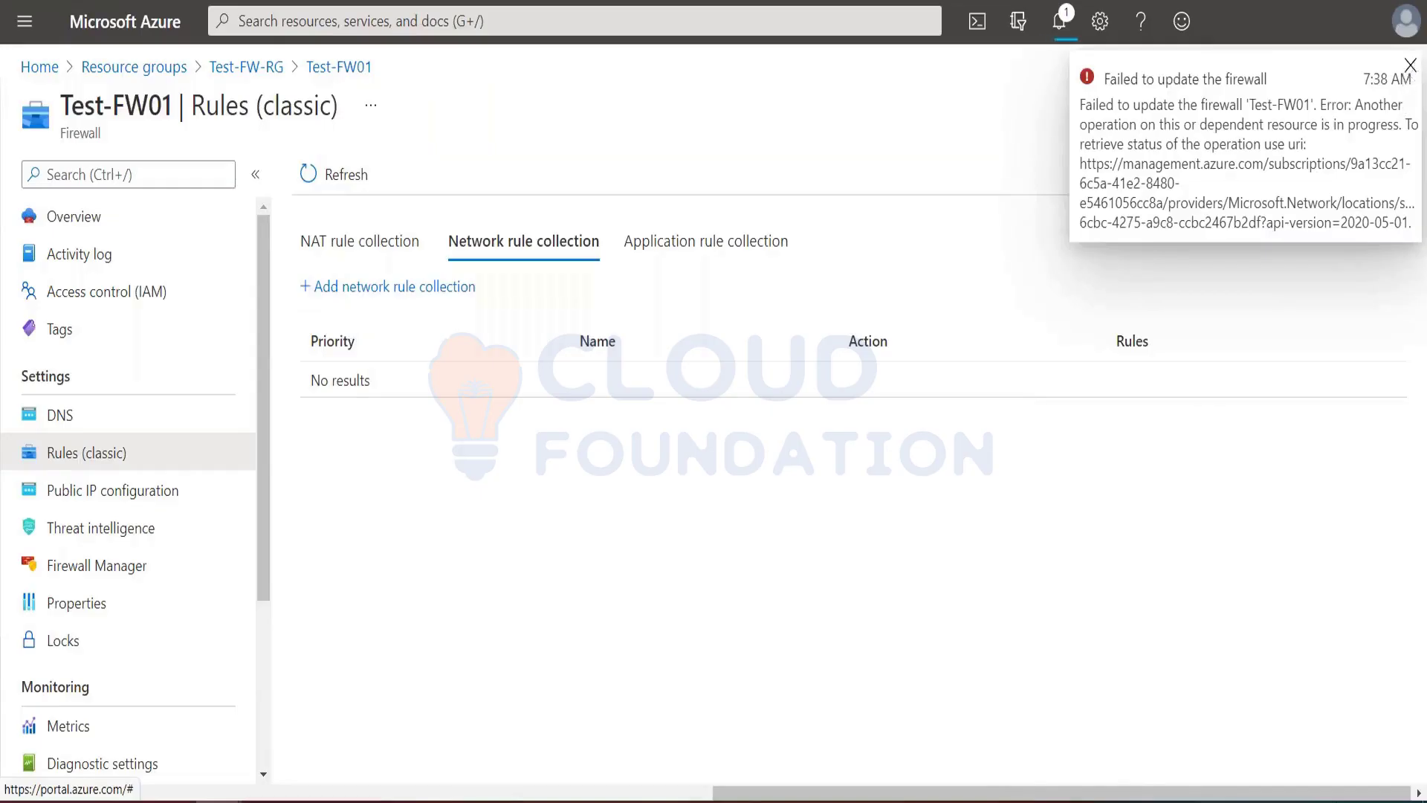
Inspect the App-Coll01 application rule collection, refresh the firewall rules, and review the notifications about the firewall update.
{"action": "left_click", "coordinate": [1410, 65]}
{"action": "left_click", "coordinate": [707, 248]}
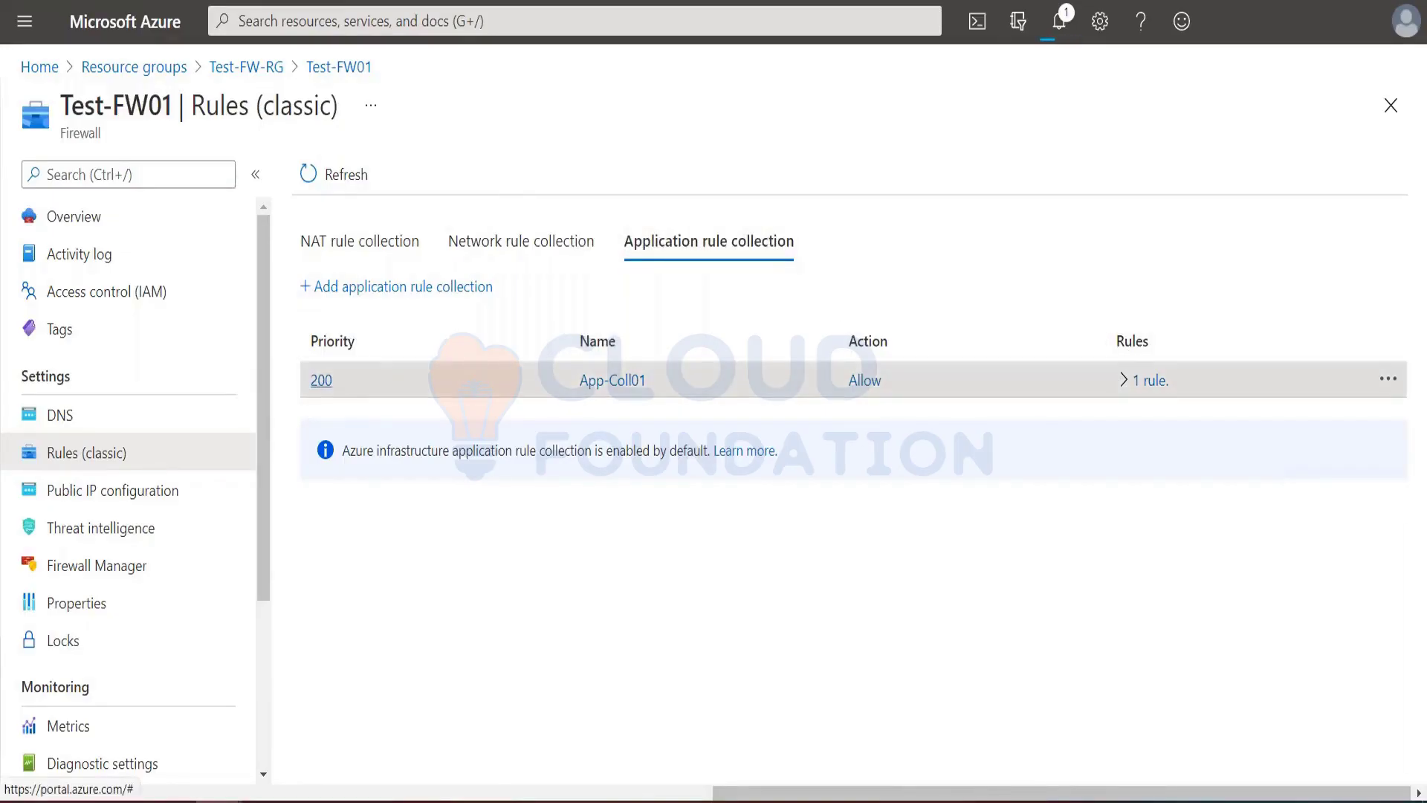
{"action": "left_click", "coordinate": [321, 380]}
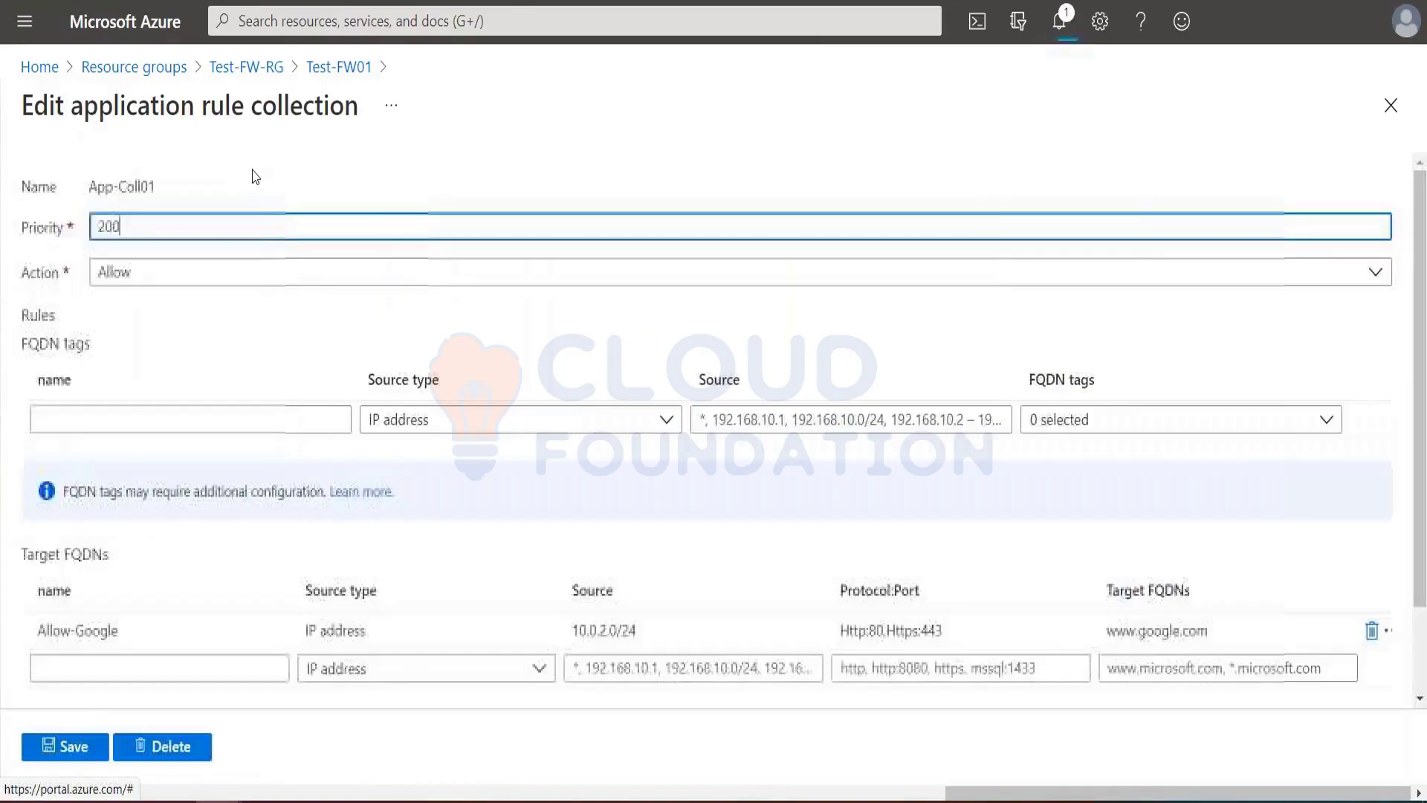
{"action": "left_click", "coordinate": [327, 68]}
{"action": "left_click", "coordinate": [334, 174]}
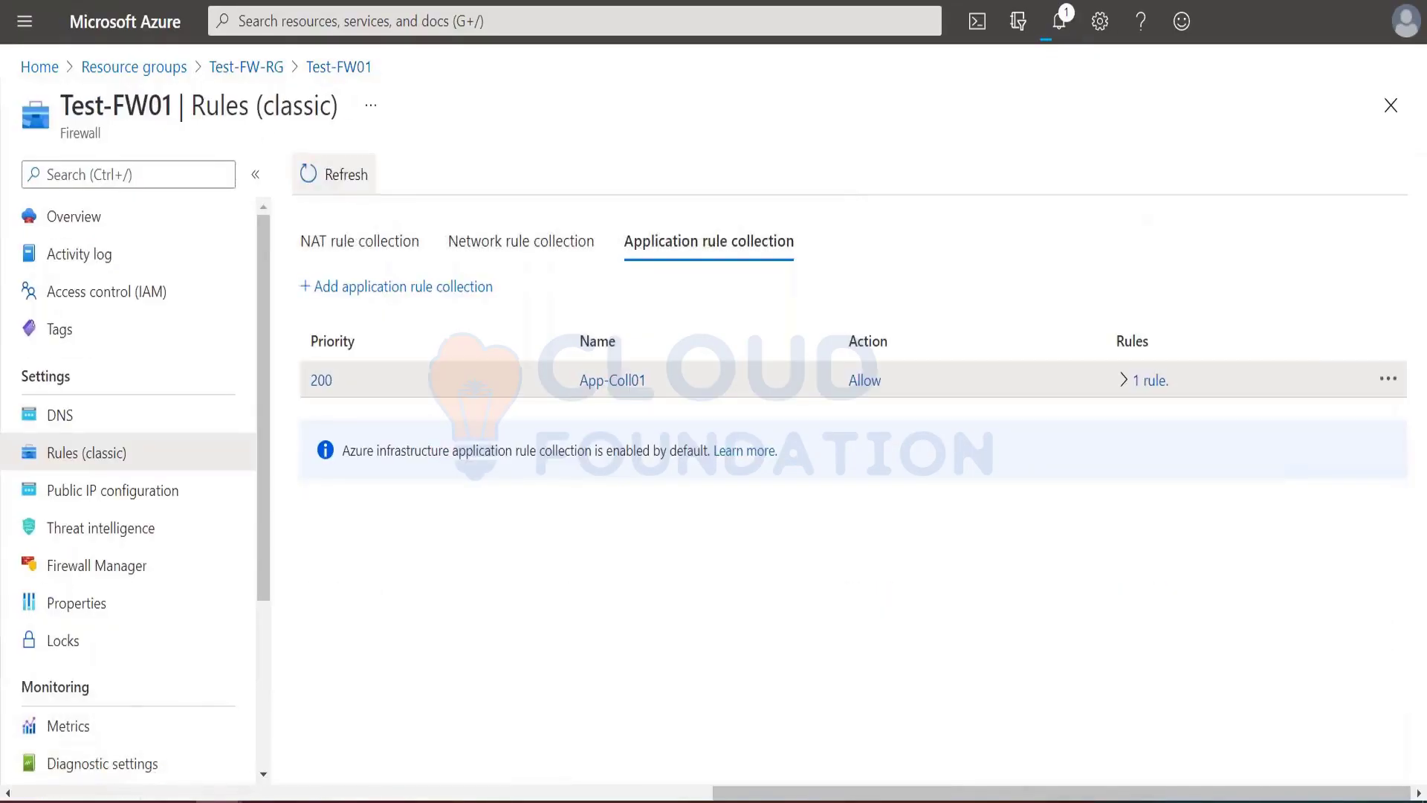
{"action": "left_click", "coordinate": [1059, 22]}
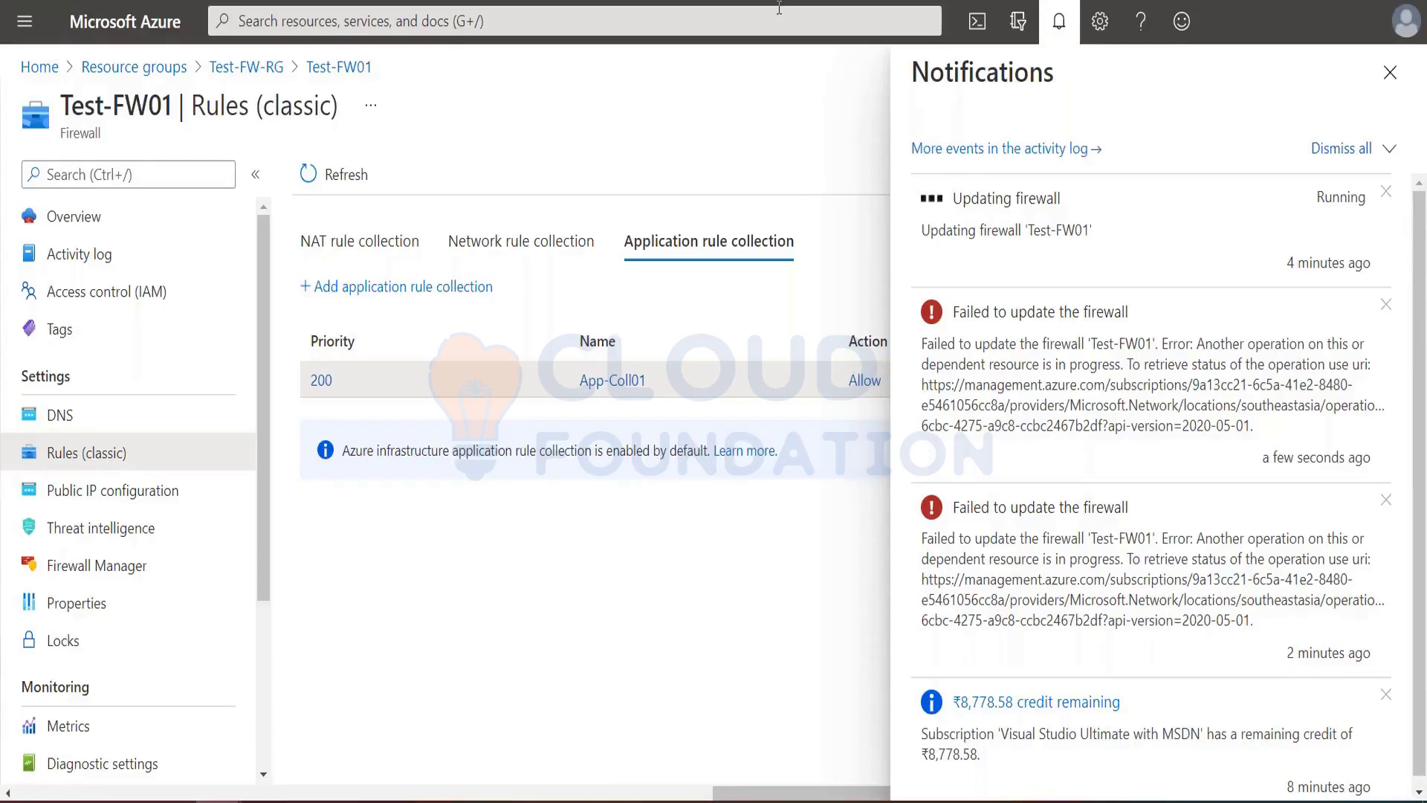
{"action": "left_click", "coordinate": [1061, 31]}
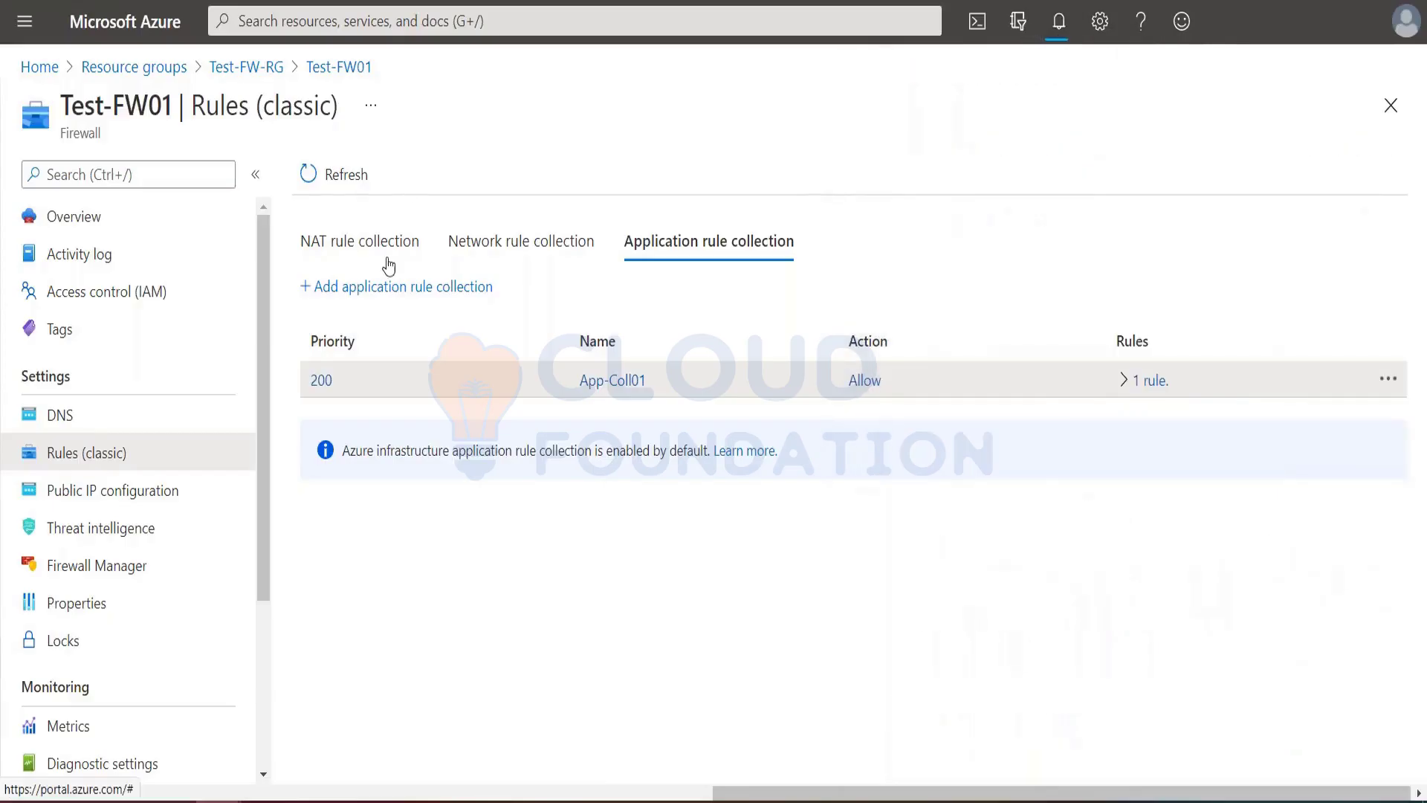
Open Test-FW01's classic rules in a new browser tab and start adding another network rule collection.
{"action": "key", "text": "ctrl+t"}
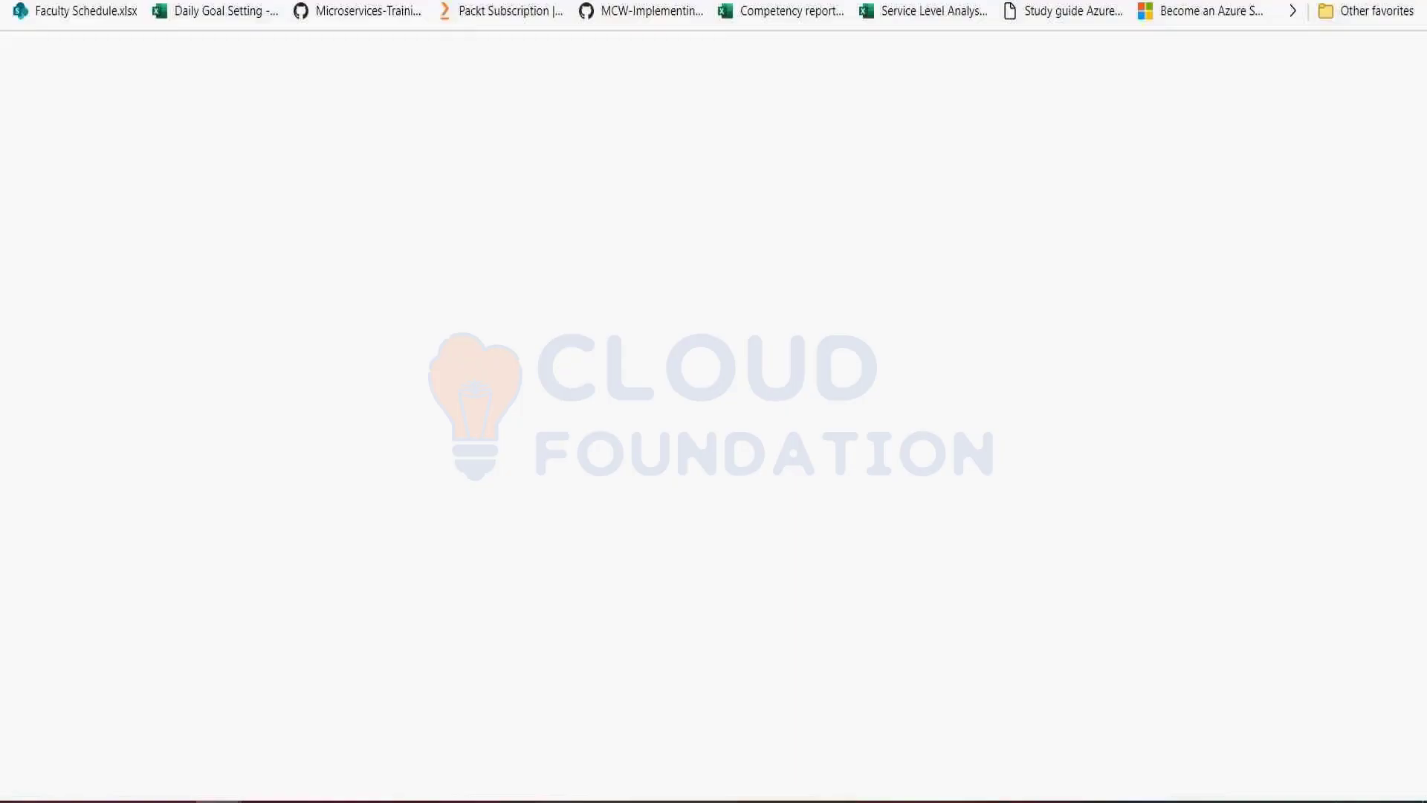
{"action": "type", "text": "po"}
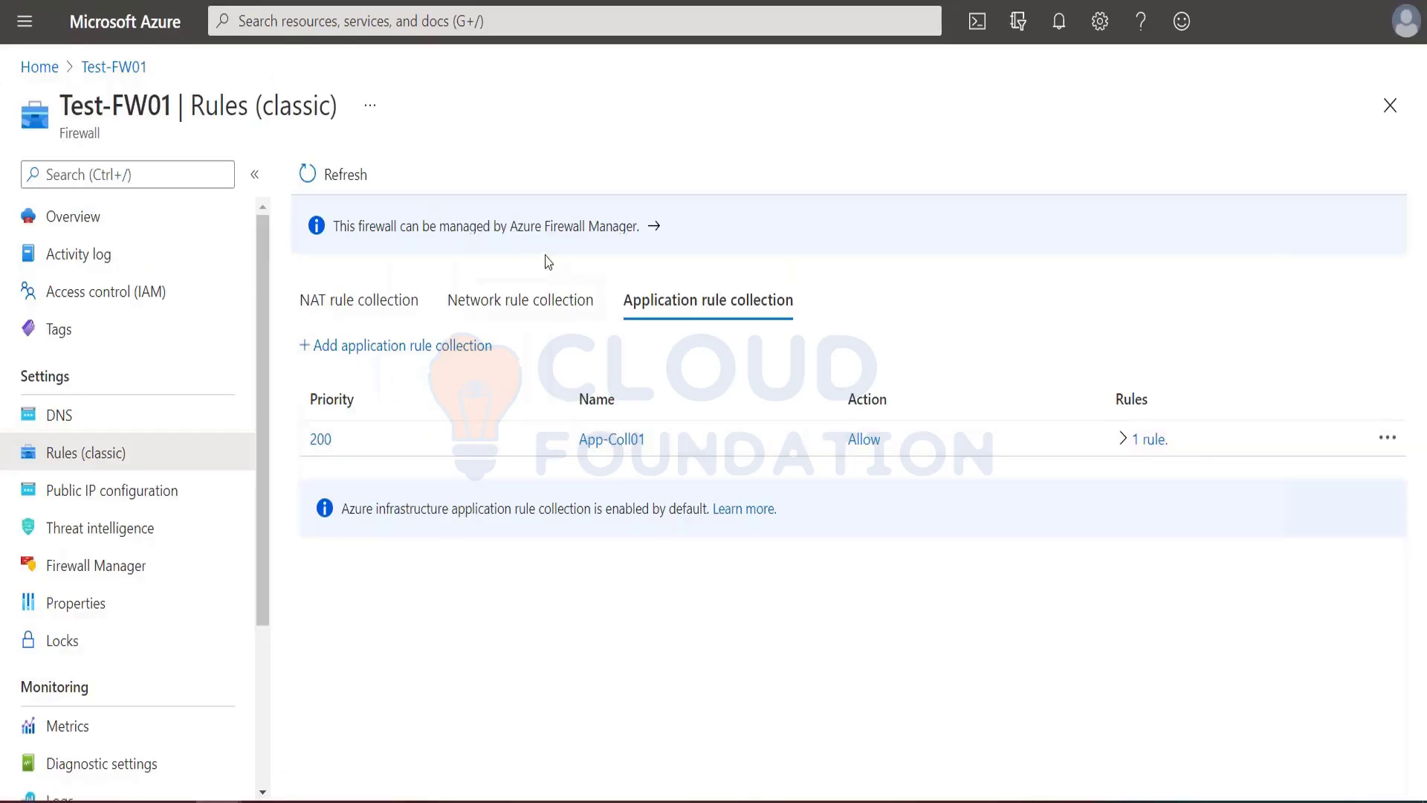
{"action": "left_click", "coordinate": [503, 303]}
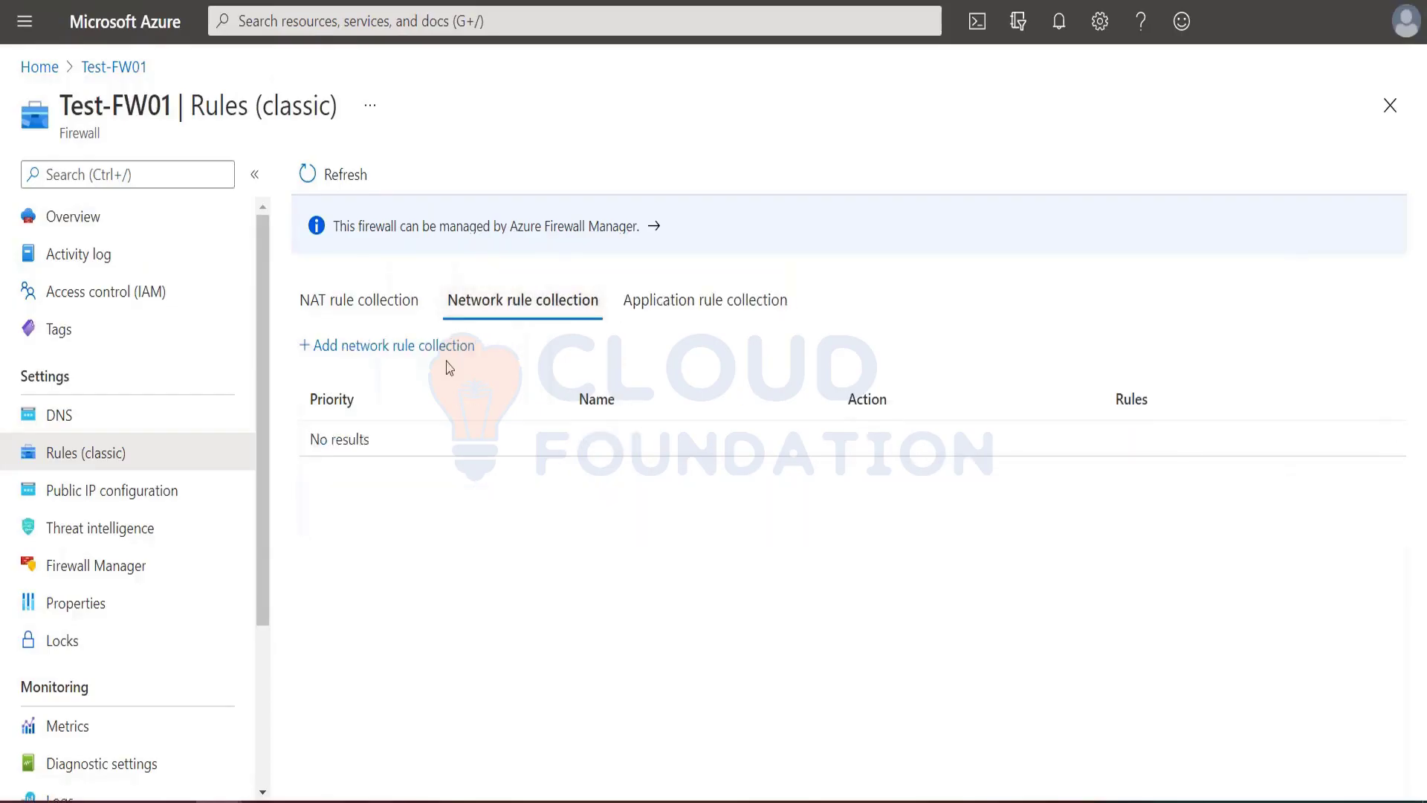
{"action": "left_click", "coordinate": [375, 347]}
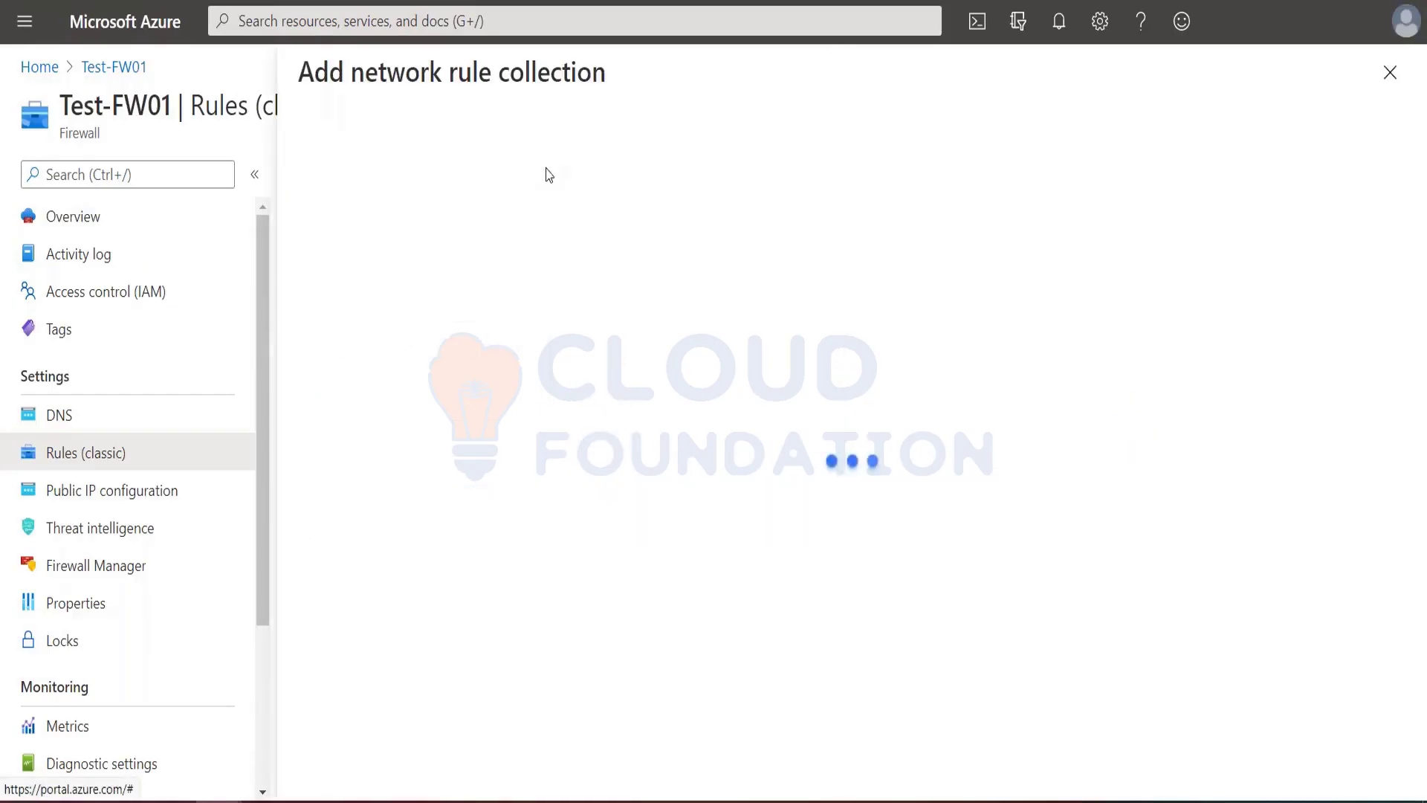
Name the network rule collection Net-Coll01, copying the name from the tutorial, and set its priority to 200.
{"action": "left_click", "coordinate": [640, 149]}
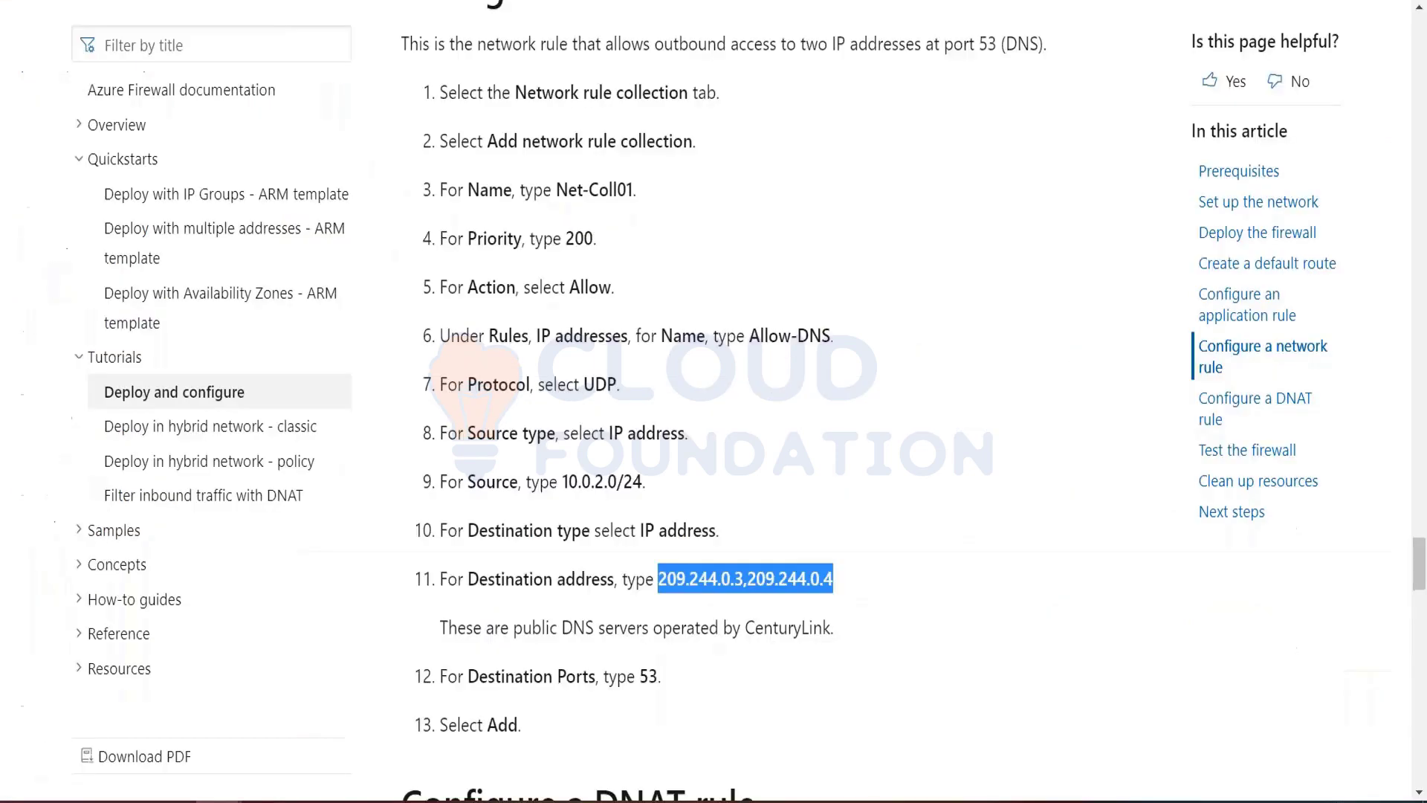
{"action": "scroll", "coordinate": [598, 297], "scroll_direction": "up", "scroll_amount": 2}
{"action": "left_click_drag", "start_coordinate": [556, 300], "coordinate": [633, 302]}
{"action": "key", "text": "ctrl+c"}
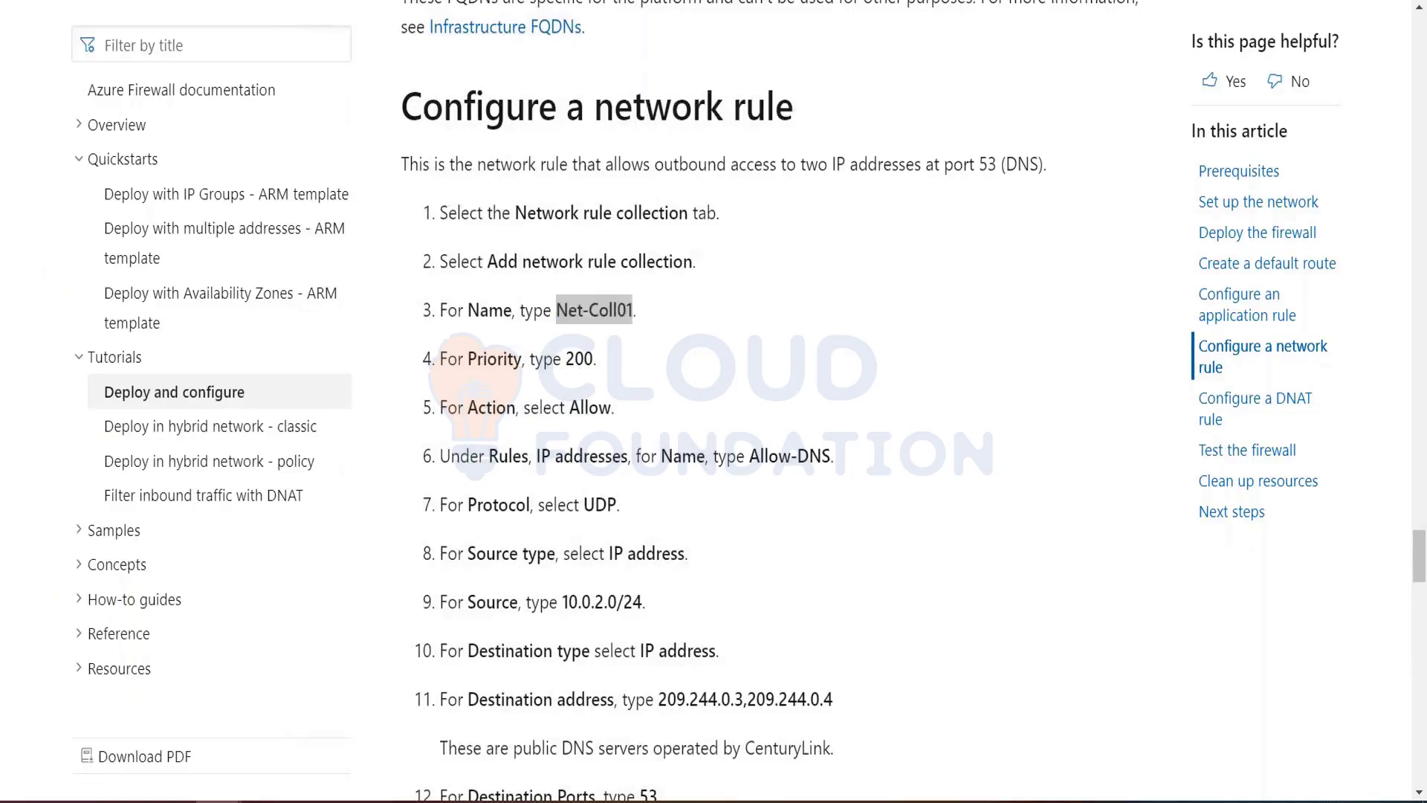
{"action": "key", "text": "alt+Tab"}
{"action": "key", "text": "ctrl+v"}
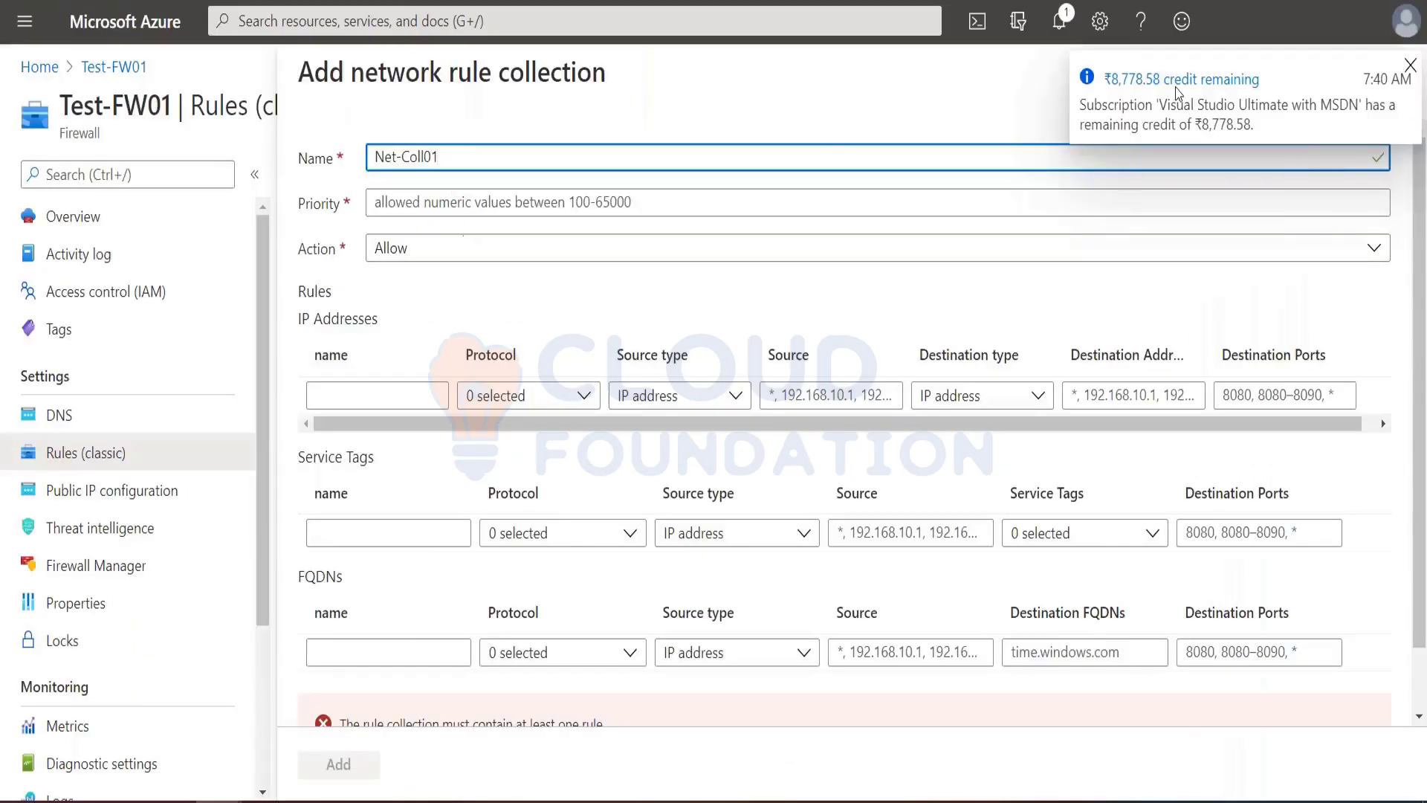
{"action": "left_click", "coordinate": [1409, 66]}
{"action": "left_click", "coordinate": [658, 194]}
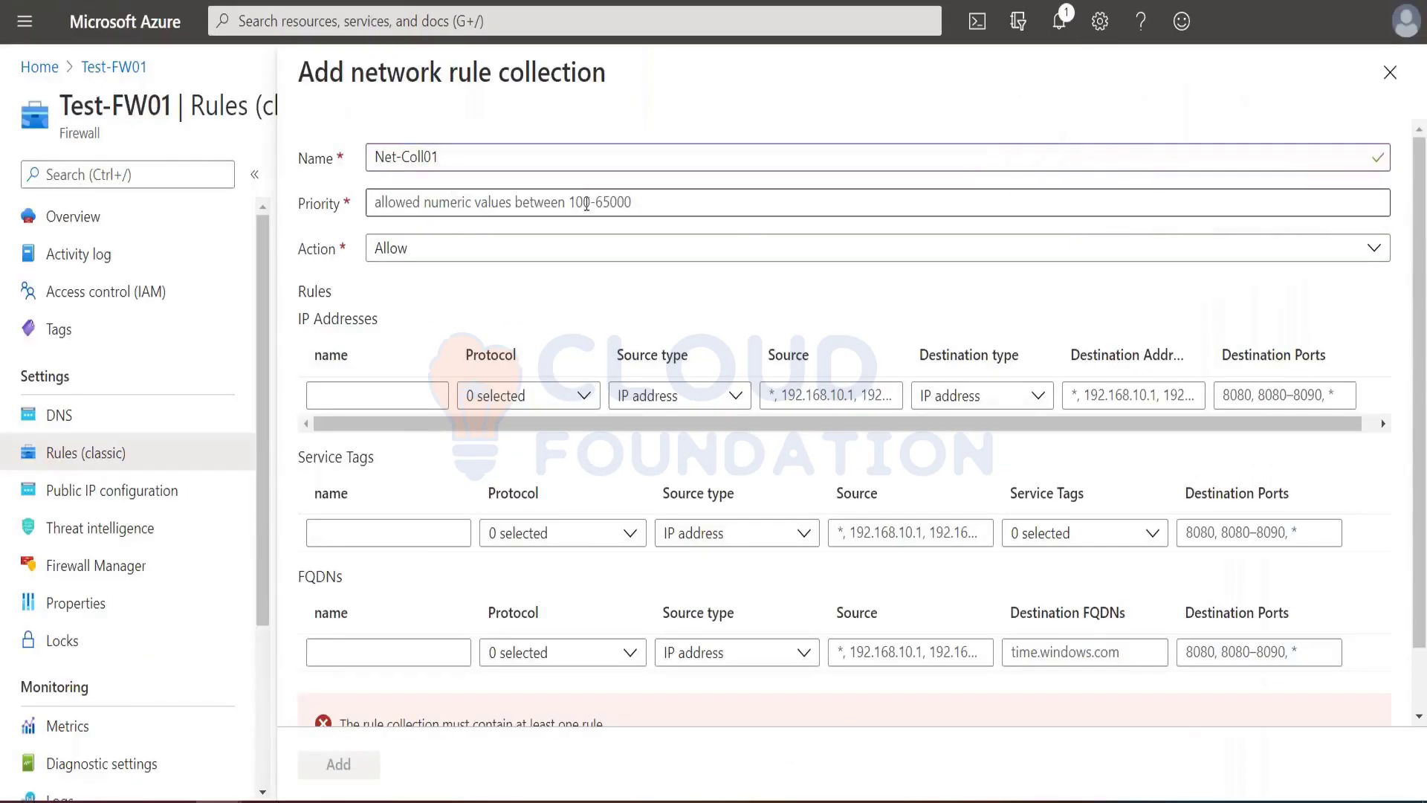
{"action": "type", "text": "200"}
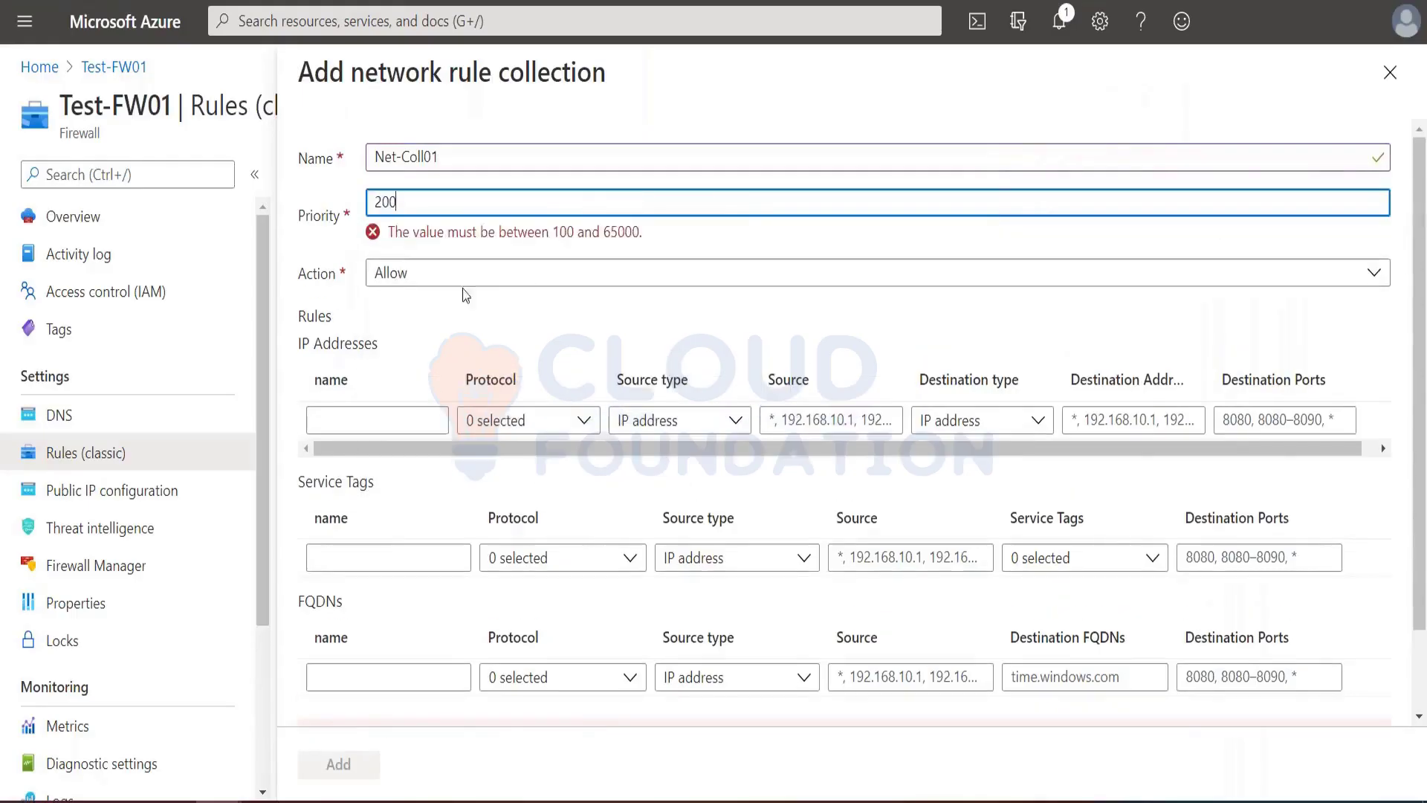
Name the first IP address rule Allow-DNS, as given in the tutorial, and set its protocol to UDP.
{"action": "left_click", "coordinate": [383, 392]}
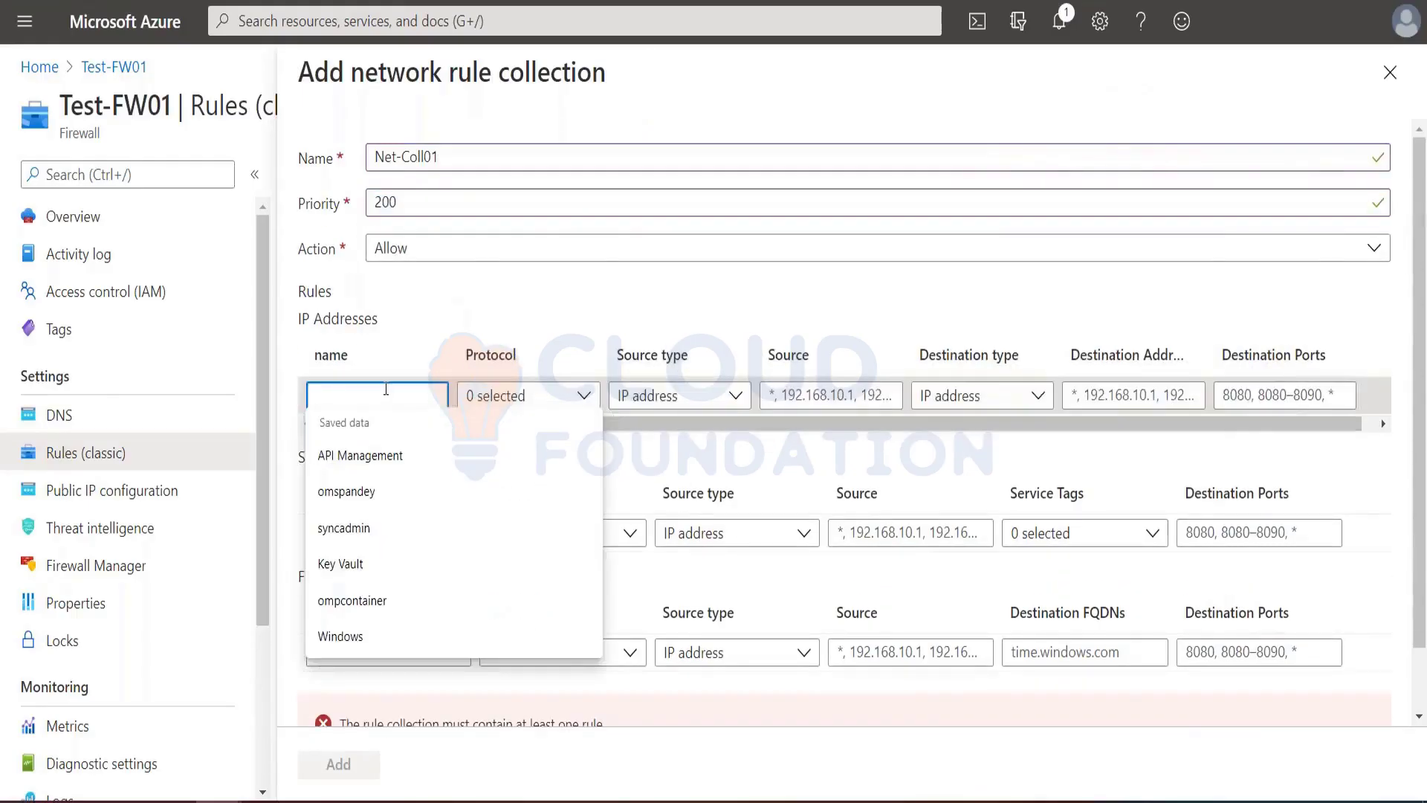
{"action": "key", "text": "alt+Tab"}
{"action": "left_click_drag", "start_coordinate": [748, 456], "coordinate": [832, 457]}
{"action": "key", "text": "ctrl+c"}
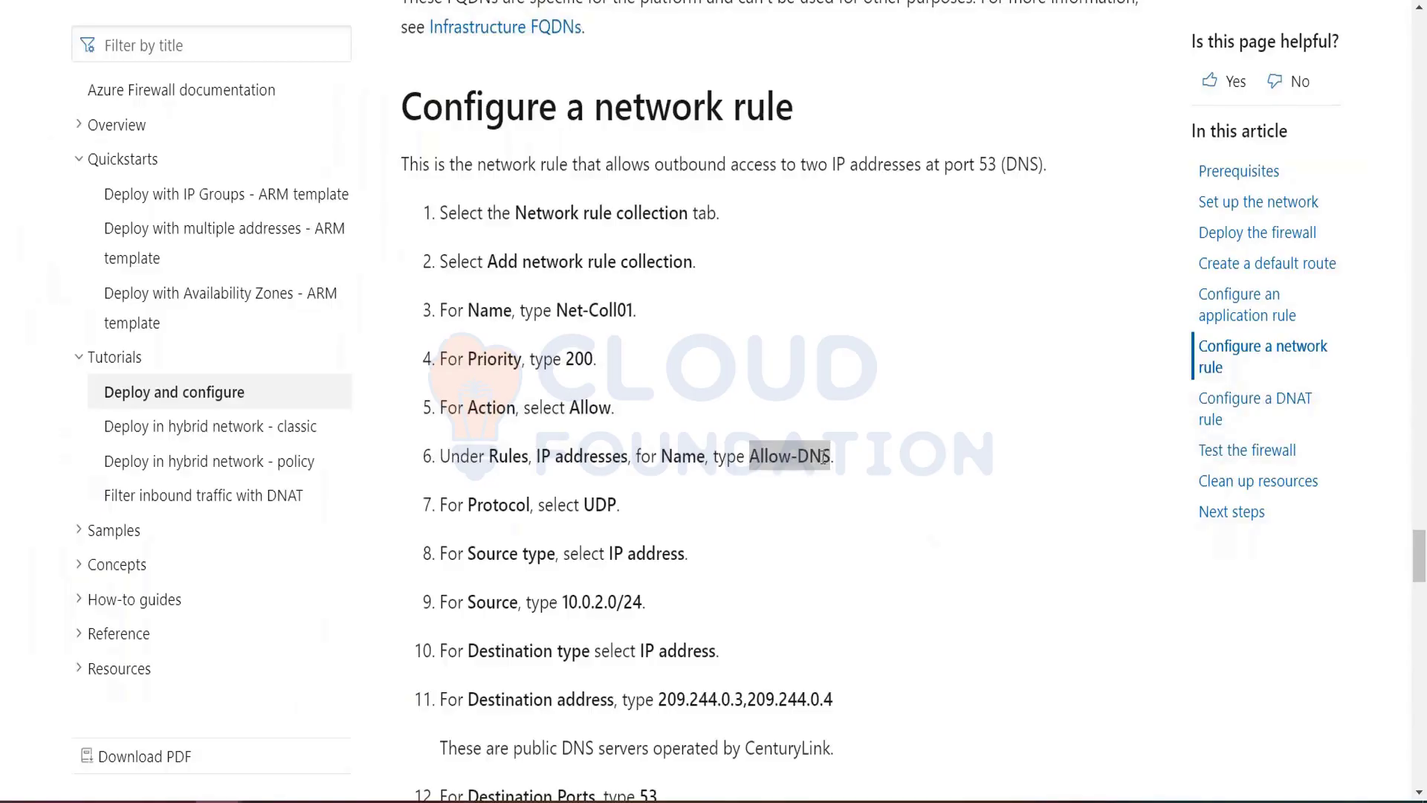
{"action": "key", "text": "alt+Tab"}
{"action": "key", "text": "ctrl+v"}
{"action": "left_click", "coordinate": [551, 398]}
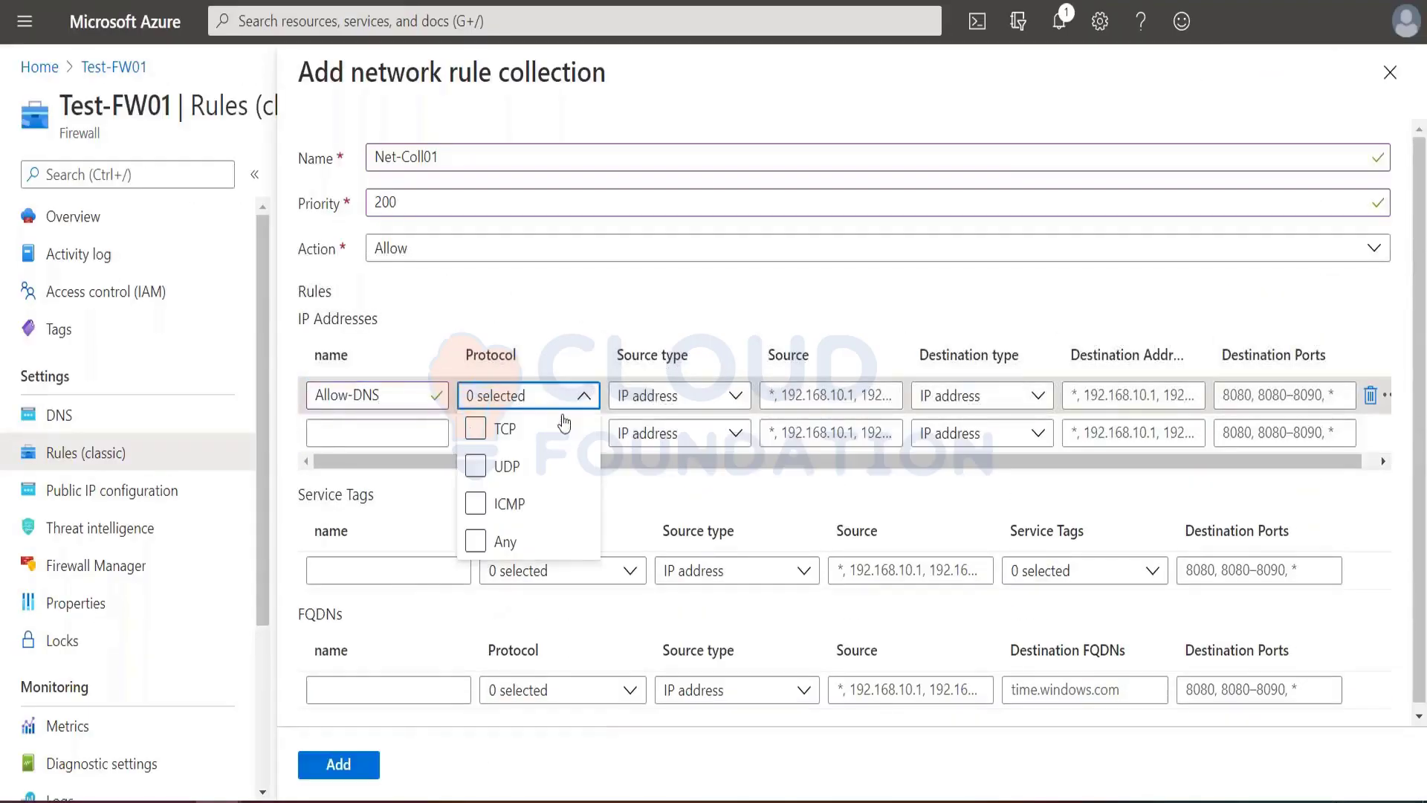
{"action": "left_click", "coordinate": [499, 469]}
Set the Allow-DNS rule's source to 10.0.2.0/24, copied from the tutorial.
{"action": "left_click", "coordinate": [805, 394]}
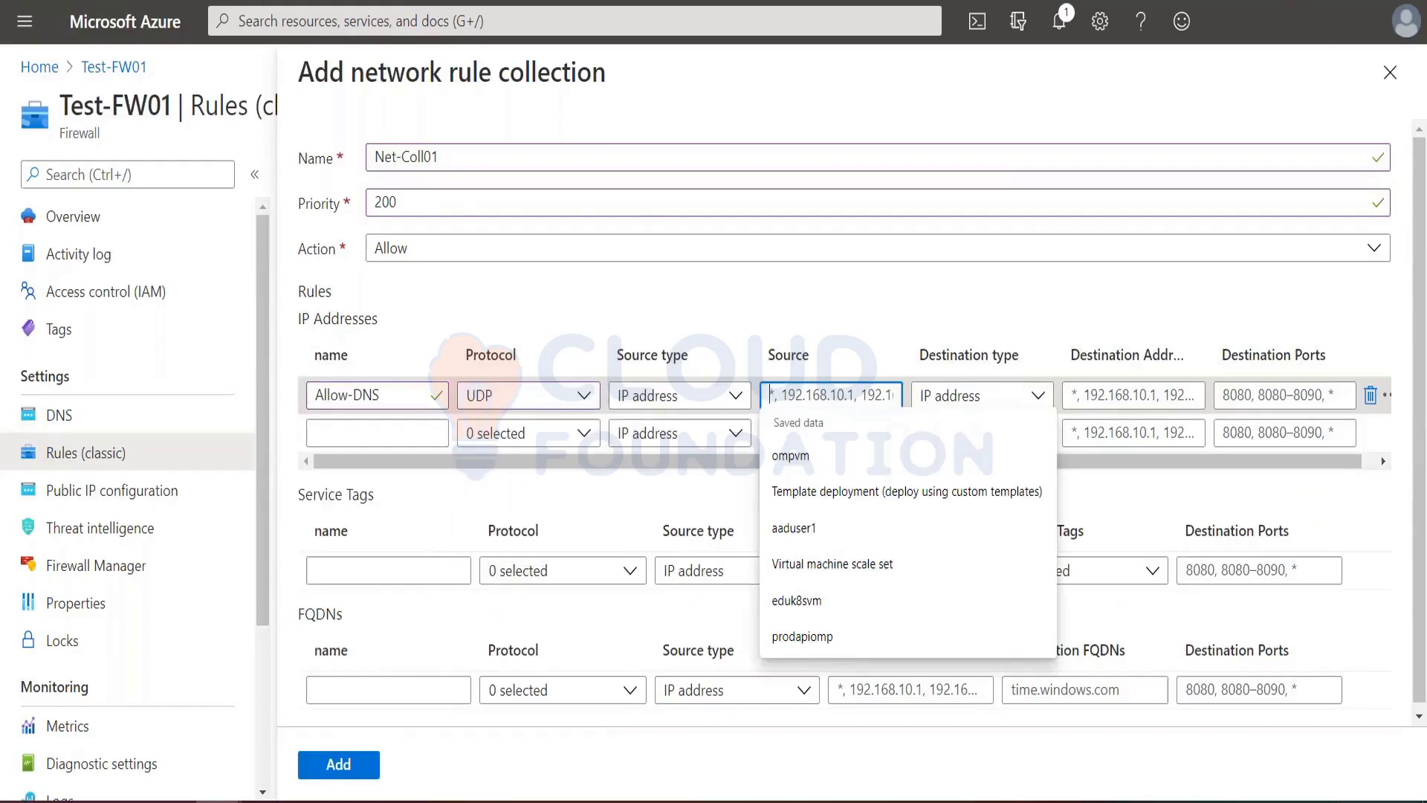
{"action": "key", "text": "alt+Tab"}
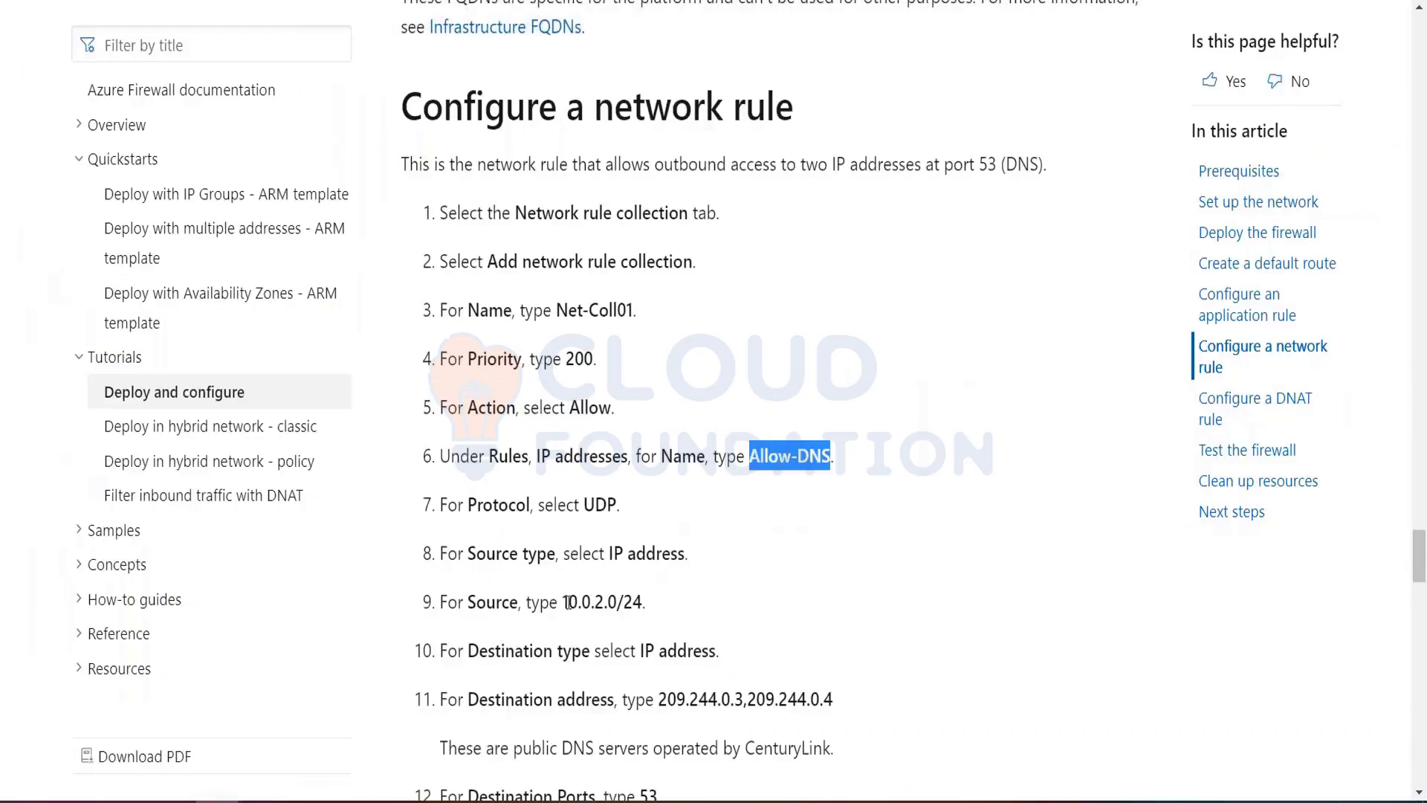
{"action": "left_click_drag", "start_coordinate": [562, 603], "coordinate": [642, 603]}
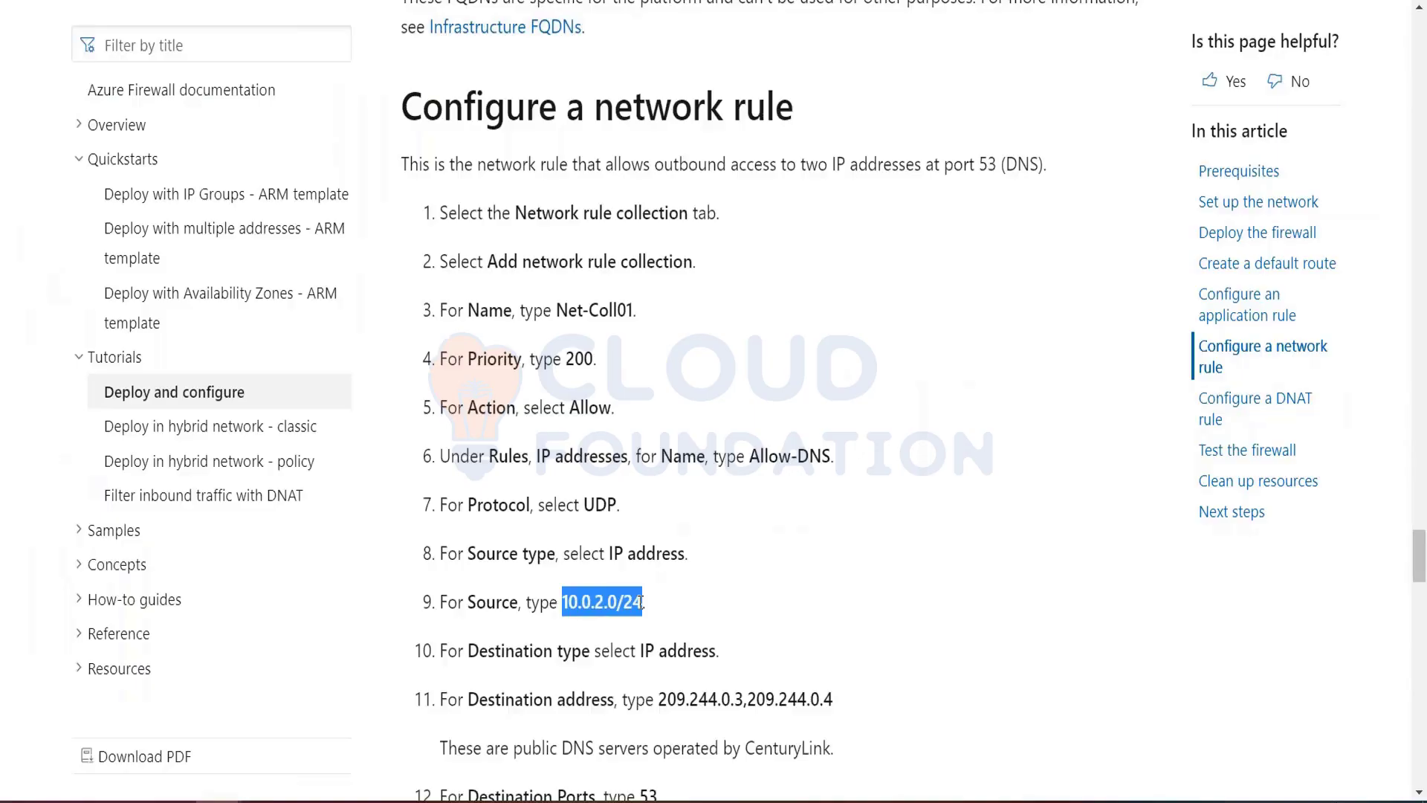
{"action": "key", "text": "ctrl+c"}
{"action": "key", "text": "alt+Tab"}
{"action": "key", "text": "ctrl+v"}
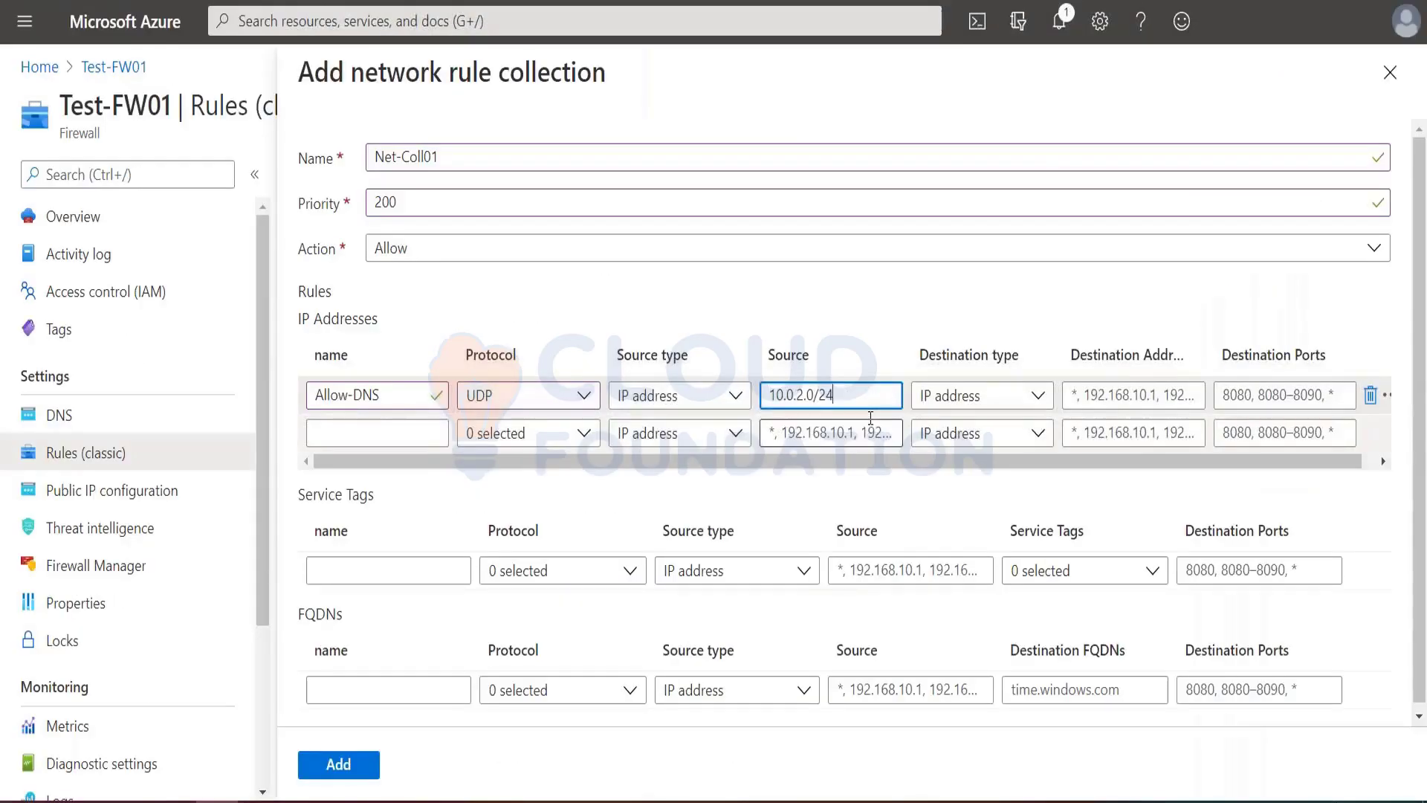
Set the Allow-DNS rule's destination address to 209.244.0.3,209.244.0.4, copied from the tutorial.
{"action": "left_click", "coordinate": [1133, 394]}
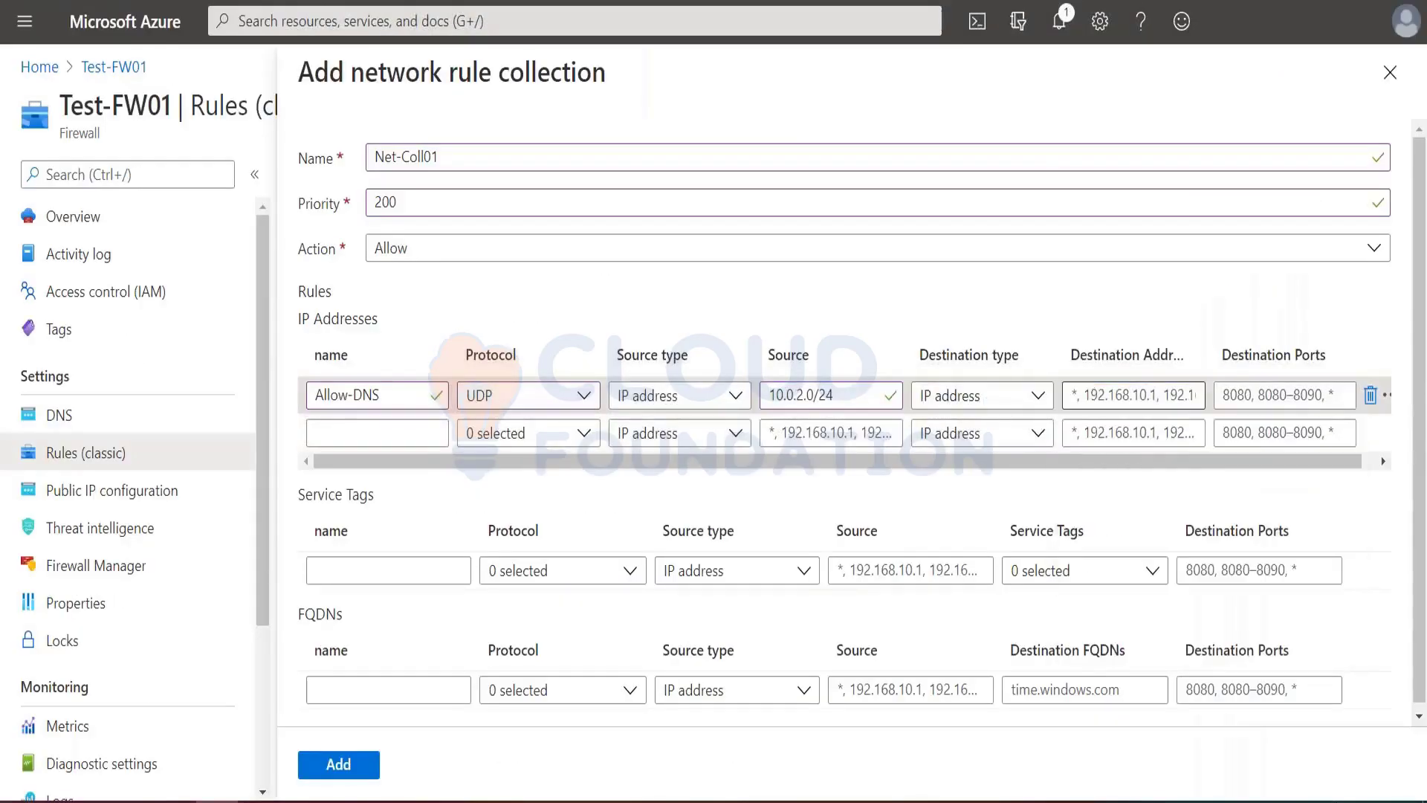
{"action": "key", "text": "alt+Tab"}
{"action": "scroll", "coordinate": [662, 628], "scroll_direction": "down", "scroll_amount": 3}
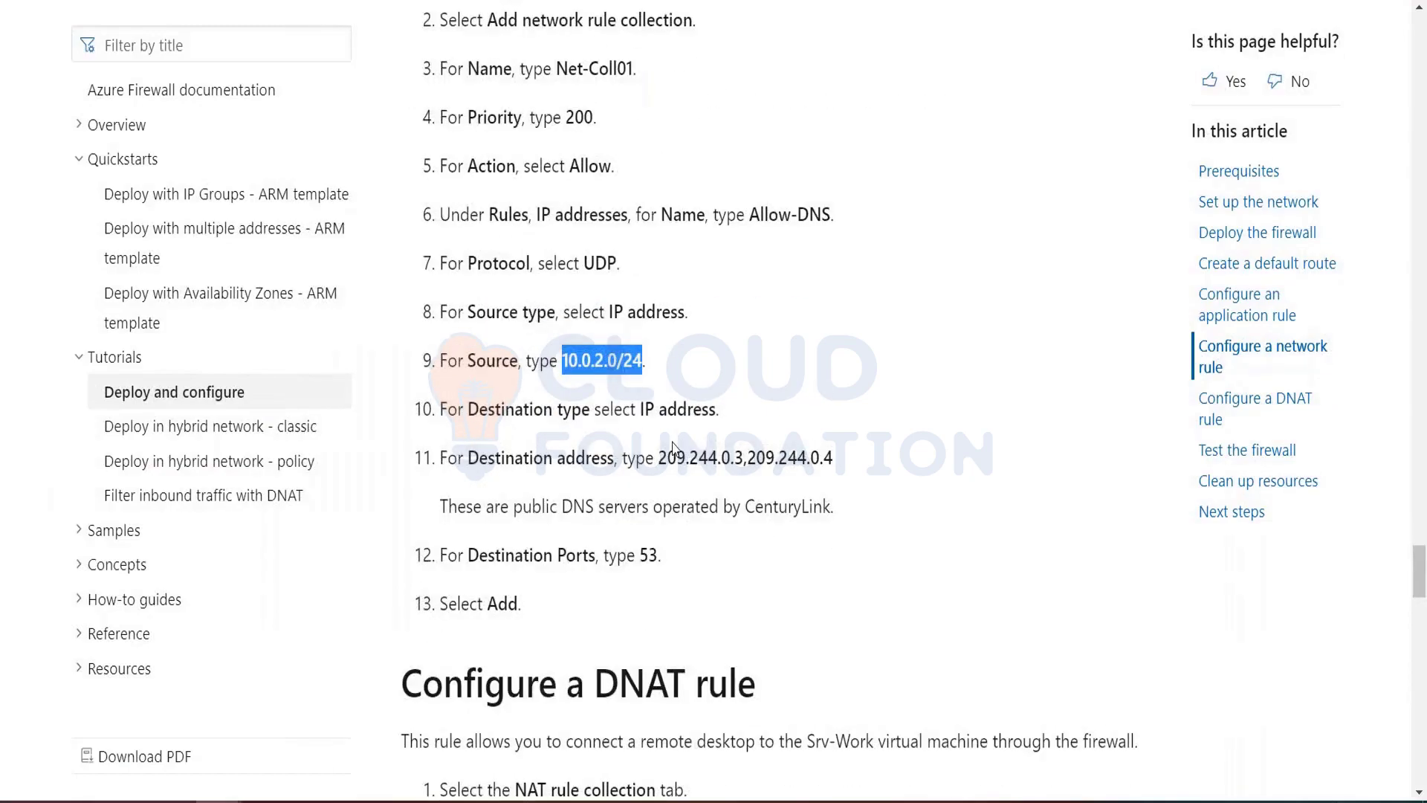
{"action": "left_click_drag", "start_coordinate": [657, 455], "coordinate": [833, 458]}
{"action": "left_click", "coordinate": [713, 457]}
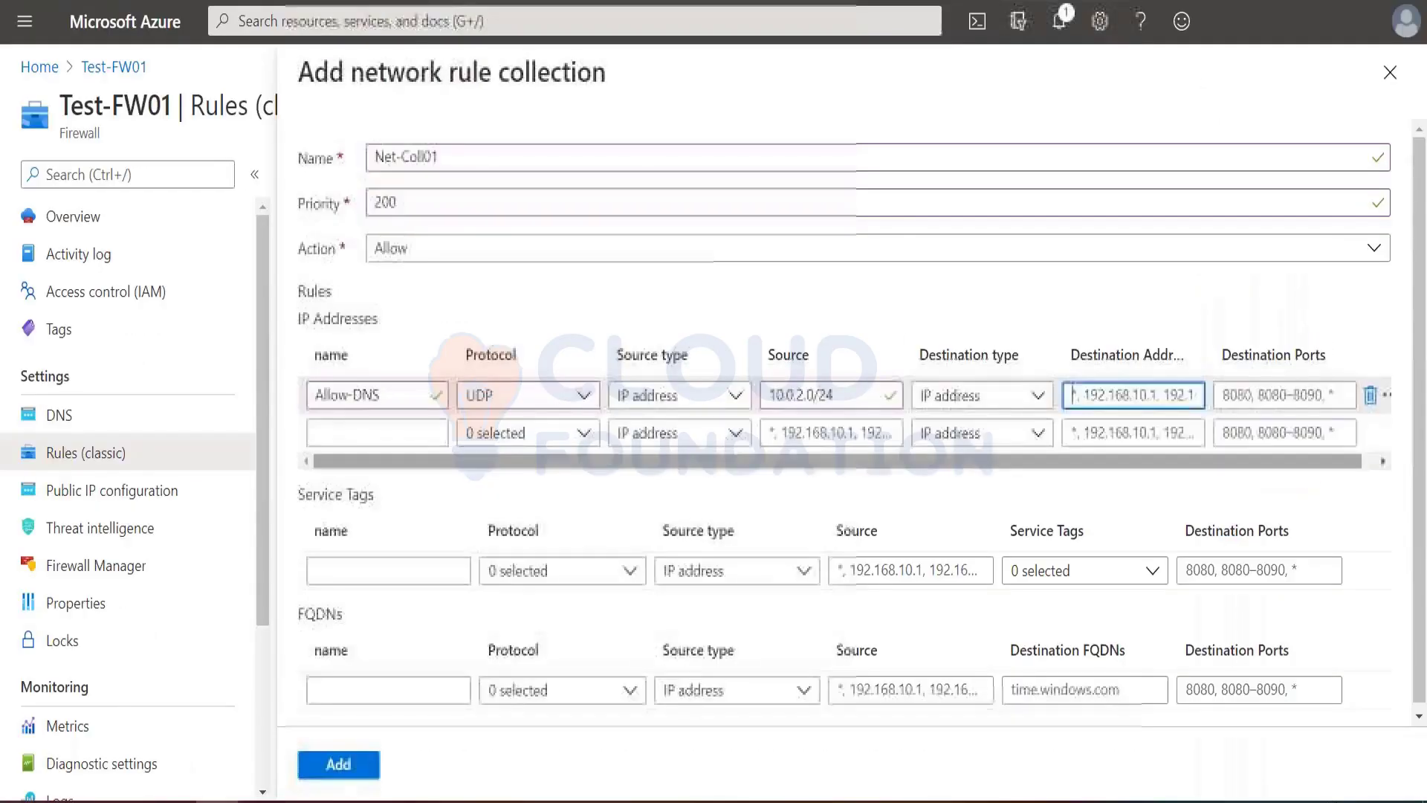
{"action": "key", "text": "ctrl+v"}
Set the Allow-DNS rule's destination port to 53 and add the Net-Coll01 collection to the firewall.
{"action": "left_click", "coordinate": [1270, 392]}
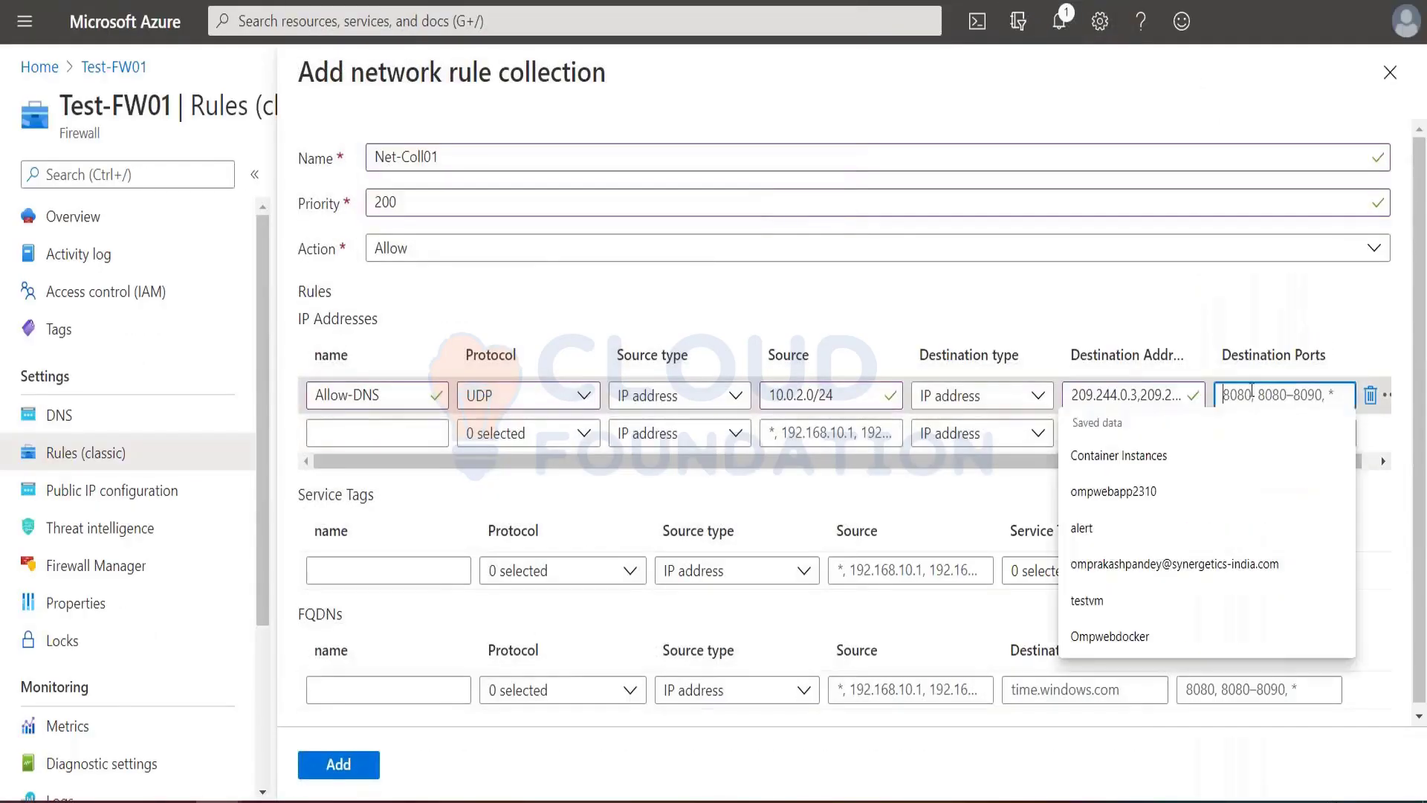
{"action": "key", "text": "alt+Tab"}
{"action": "key", "text": "alt+Tab"}
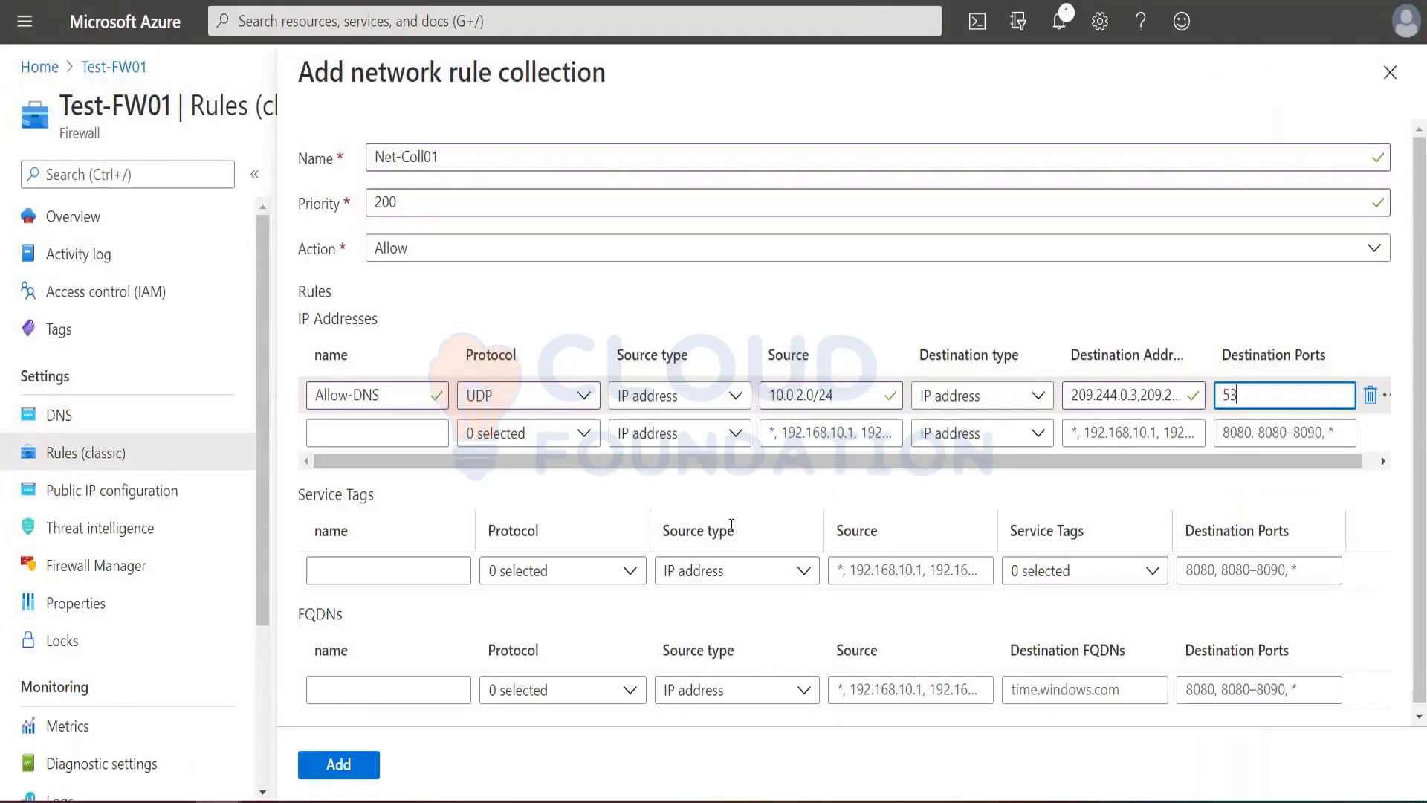
{"action": "left_click", "coordinate": [339, 766]}
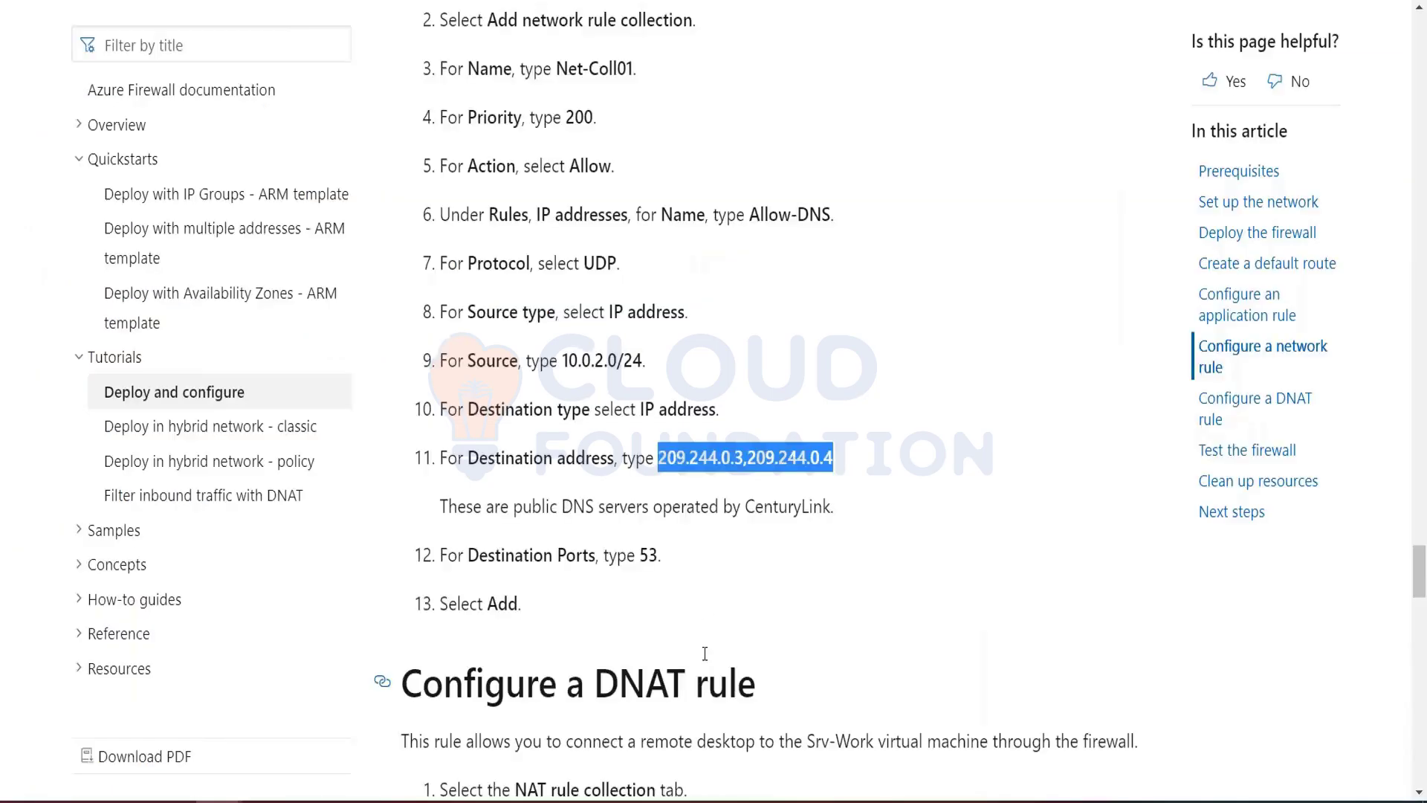
Review the tutorial's DNAT and DNS address sections, and check Test-FW01's network and application rule collections and the notifications.
{"action": "scroll", "coordinate": [704, 653], "scroll_direction": "down", "scroll_amount": 10}
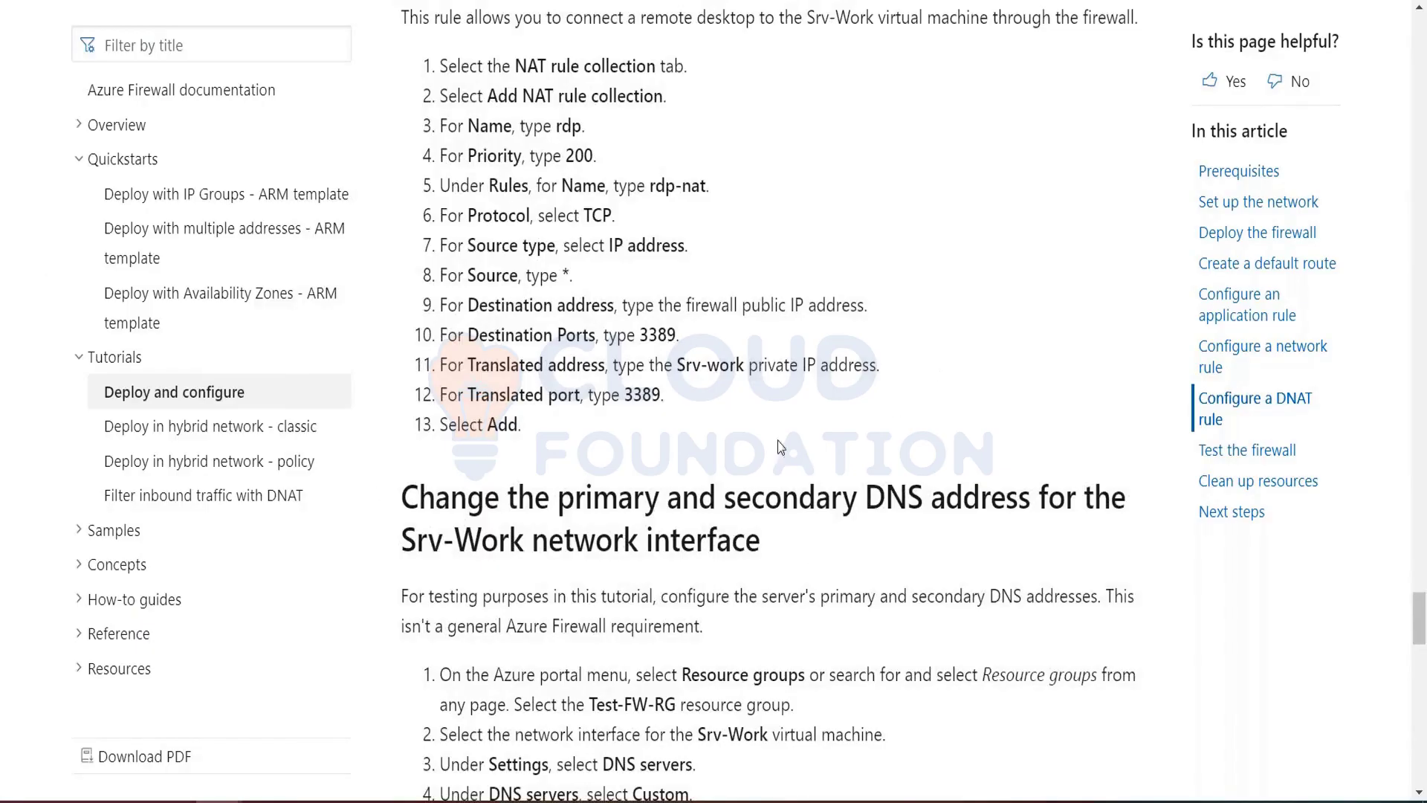
{"action": "scroll", "coordinate": [754, 404], "scroll_direction": "up", "scroll_amount": 3}
{"action": "scroll", "coordinate": [796, 376], "scroll_direction": "down", "scroll_amount": 1}
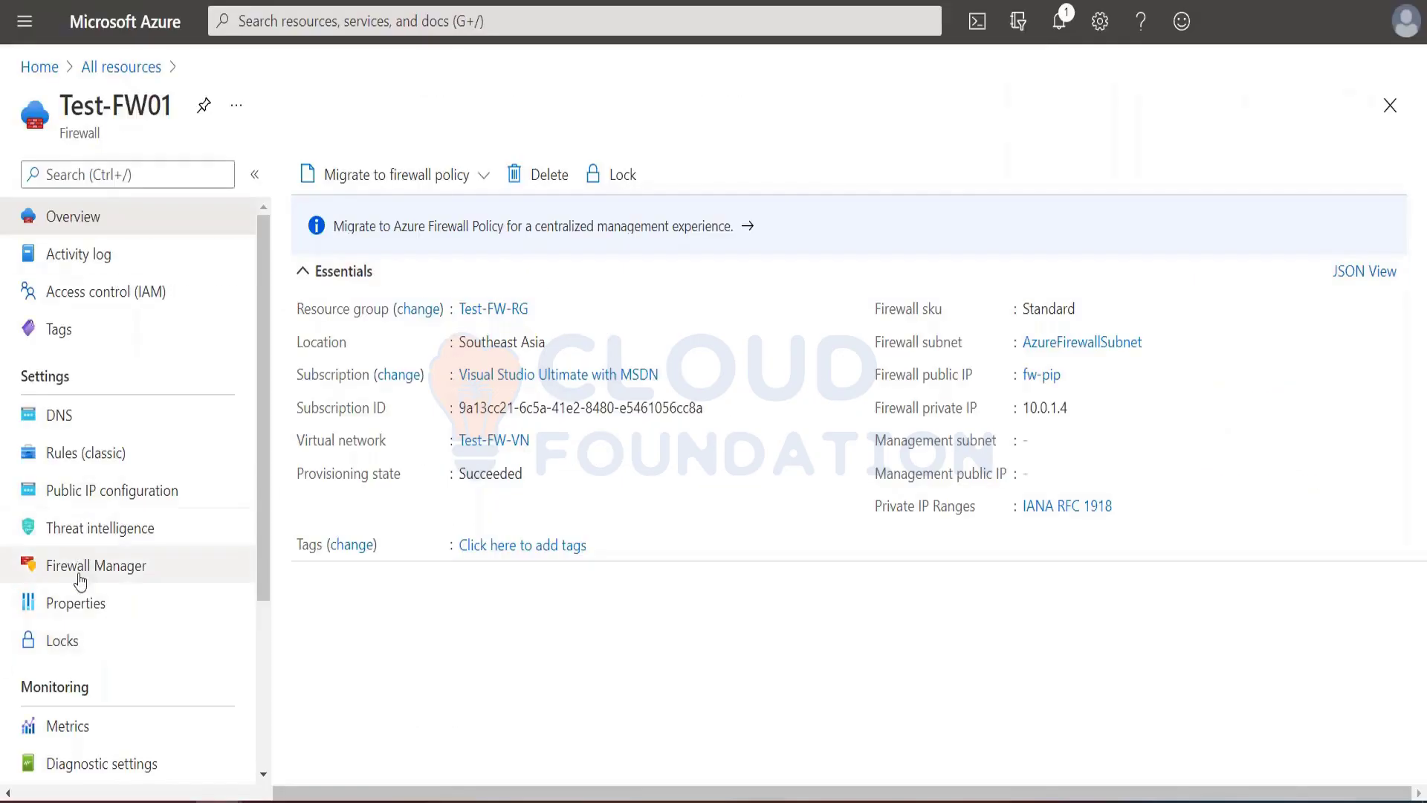
{"action": "left_click", "coordinate": [55, 459]}
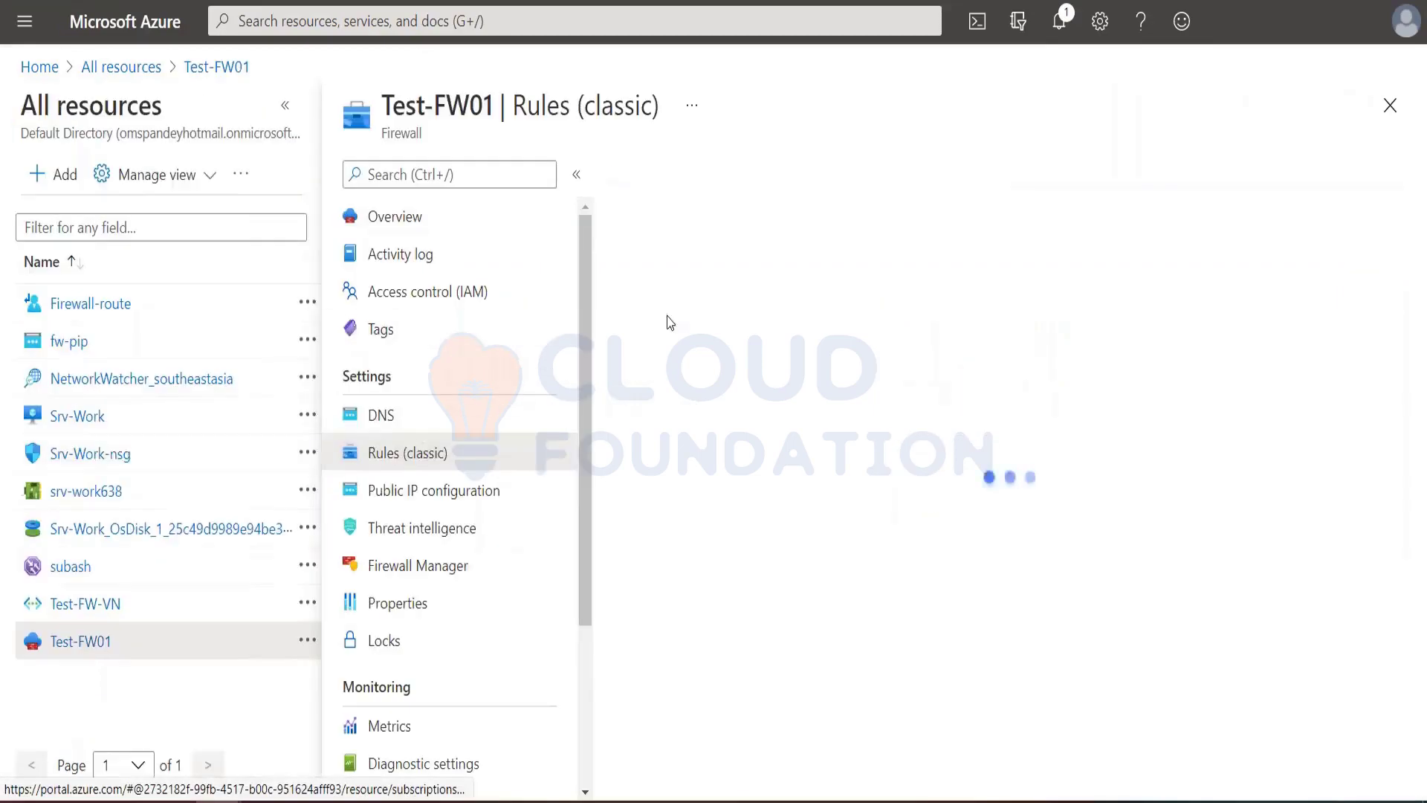
{"action": "left_click", "coordinate": [842, 302]}
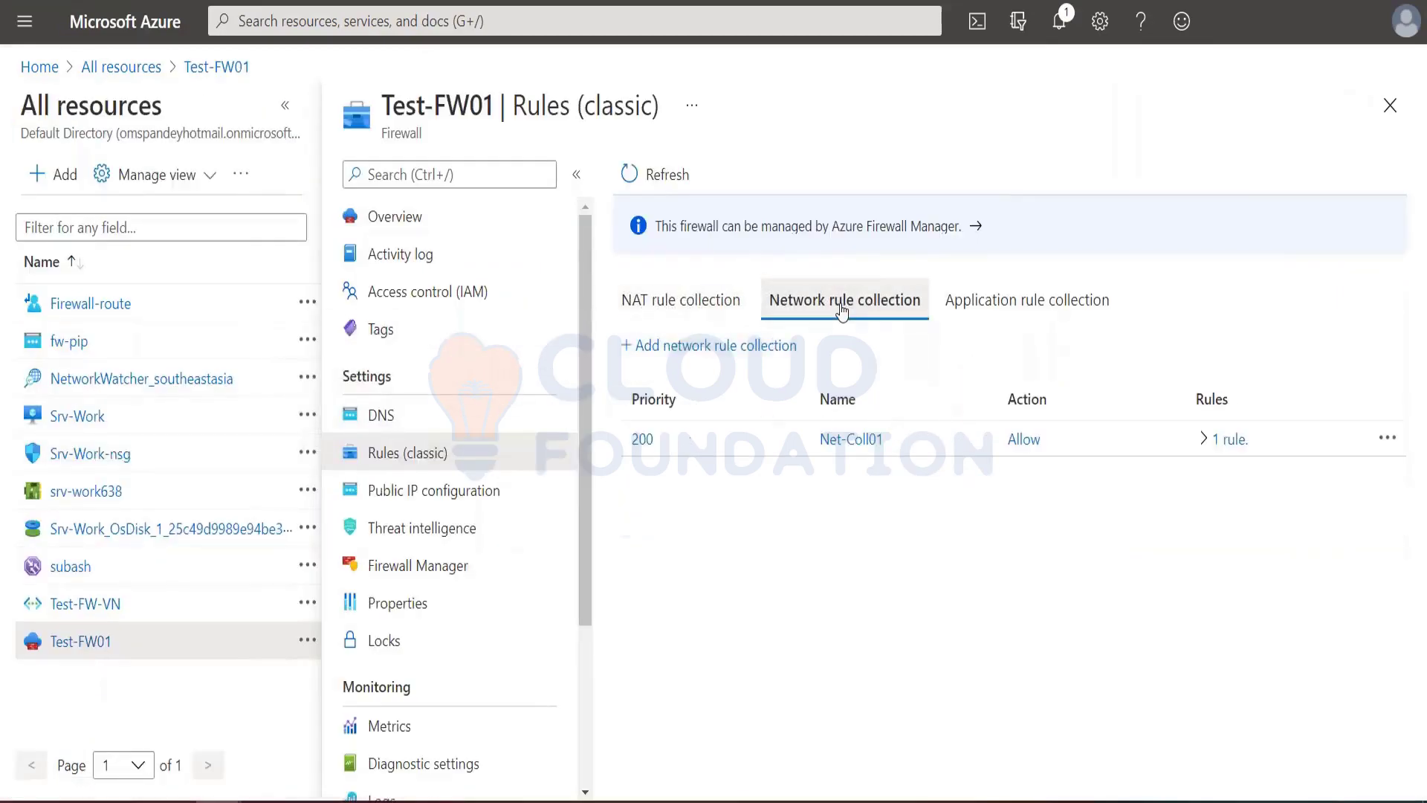
{"action": "left_click", "coordinate": [991, 304]}
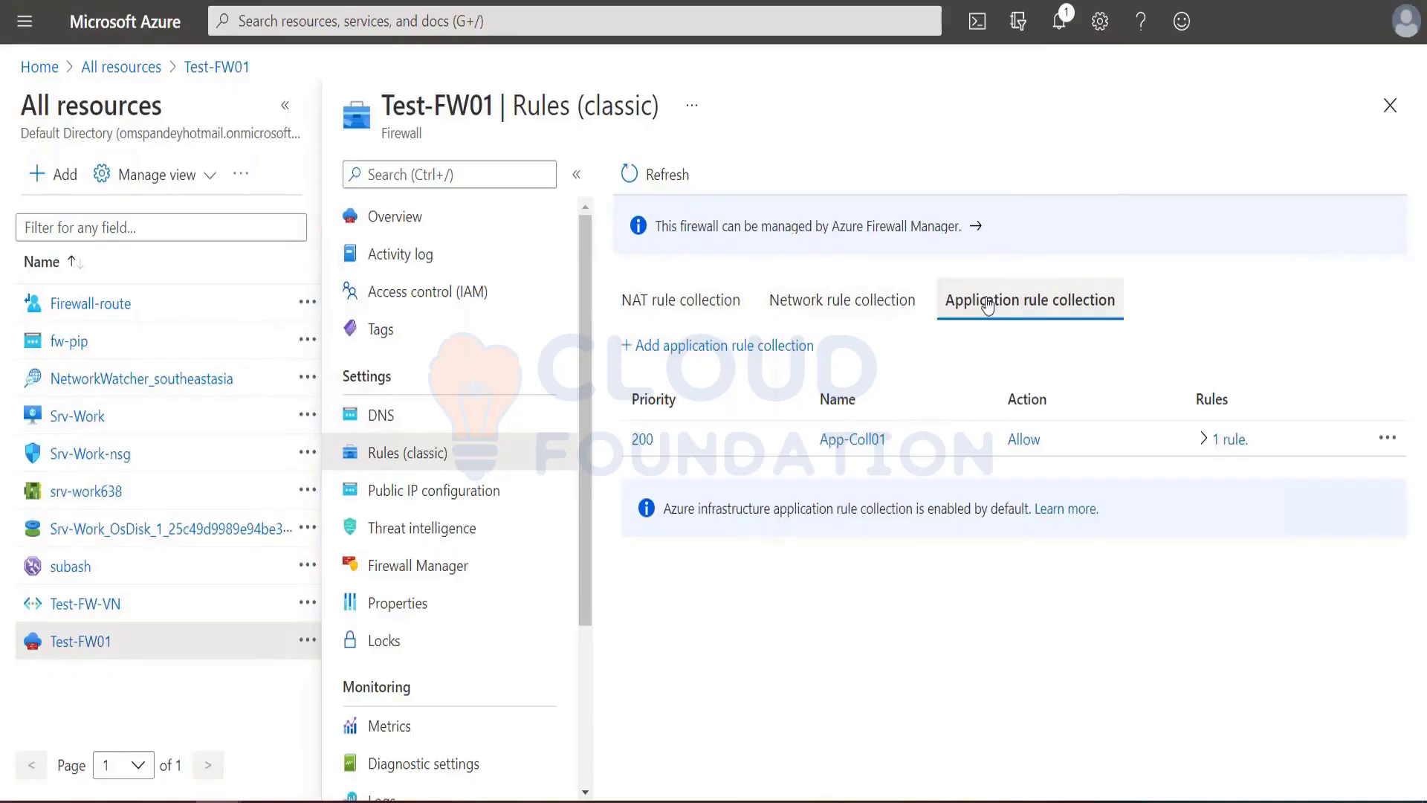
{"action": "left_click", "coordinate": [833, 301]}
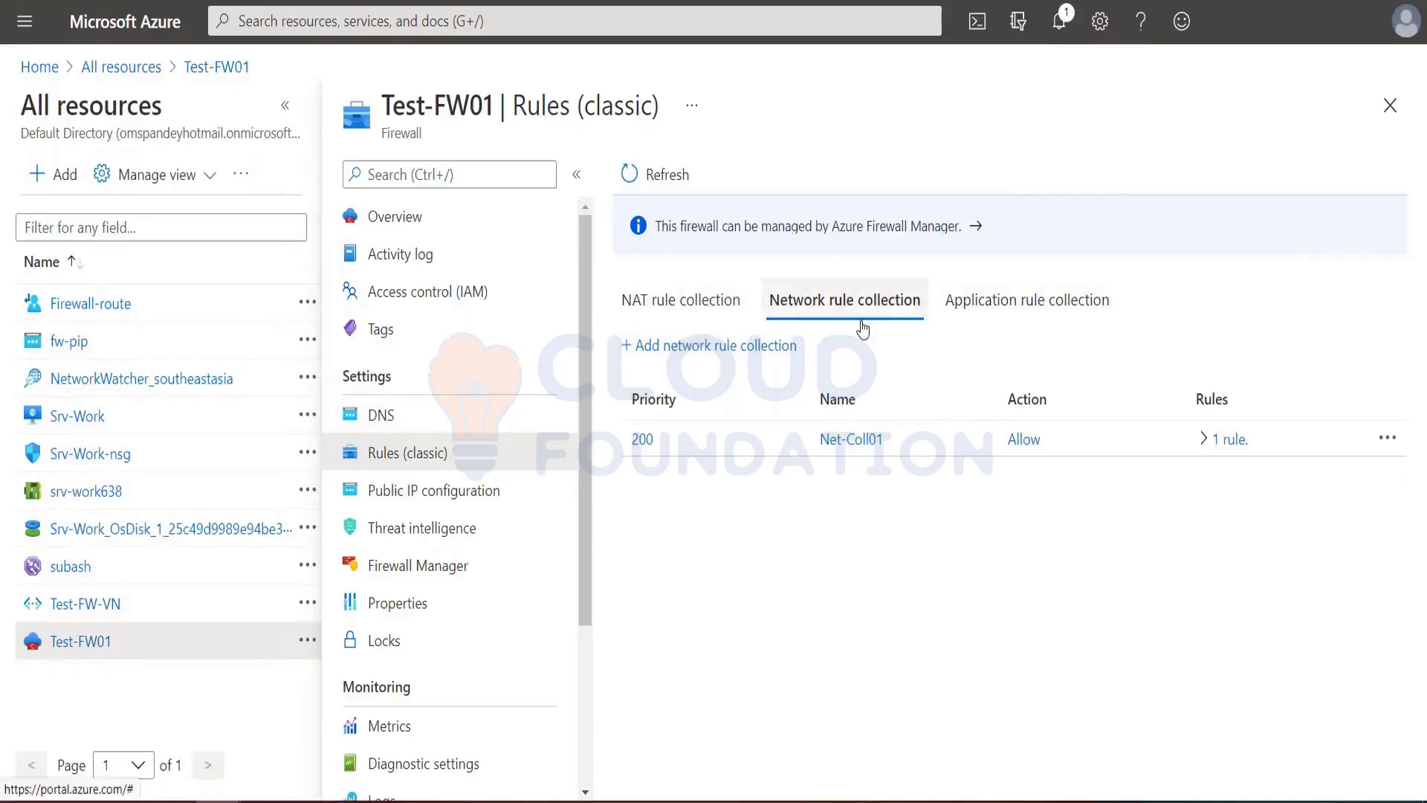
{"action": "left_click", "coordinate": [1060, 23]}
{"action": "left_click", "coordinate": [1061, 22]}
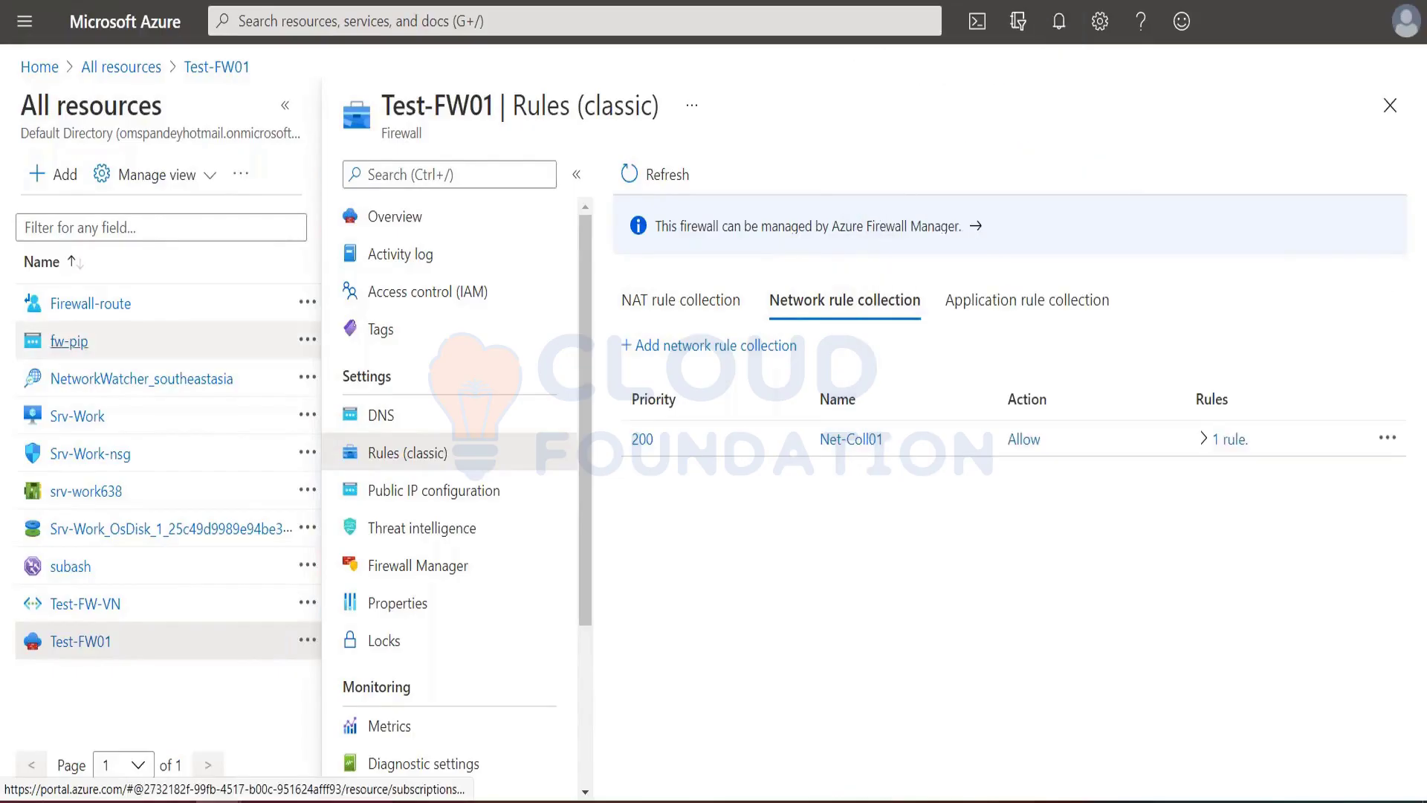
Open the DNS server settings of the Srv-Work virtual machine's network interface, srv-work638.
{"action": "left_click", "coordinate": [285, 106]}
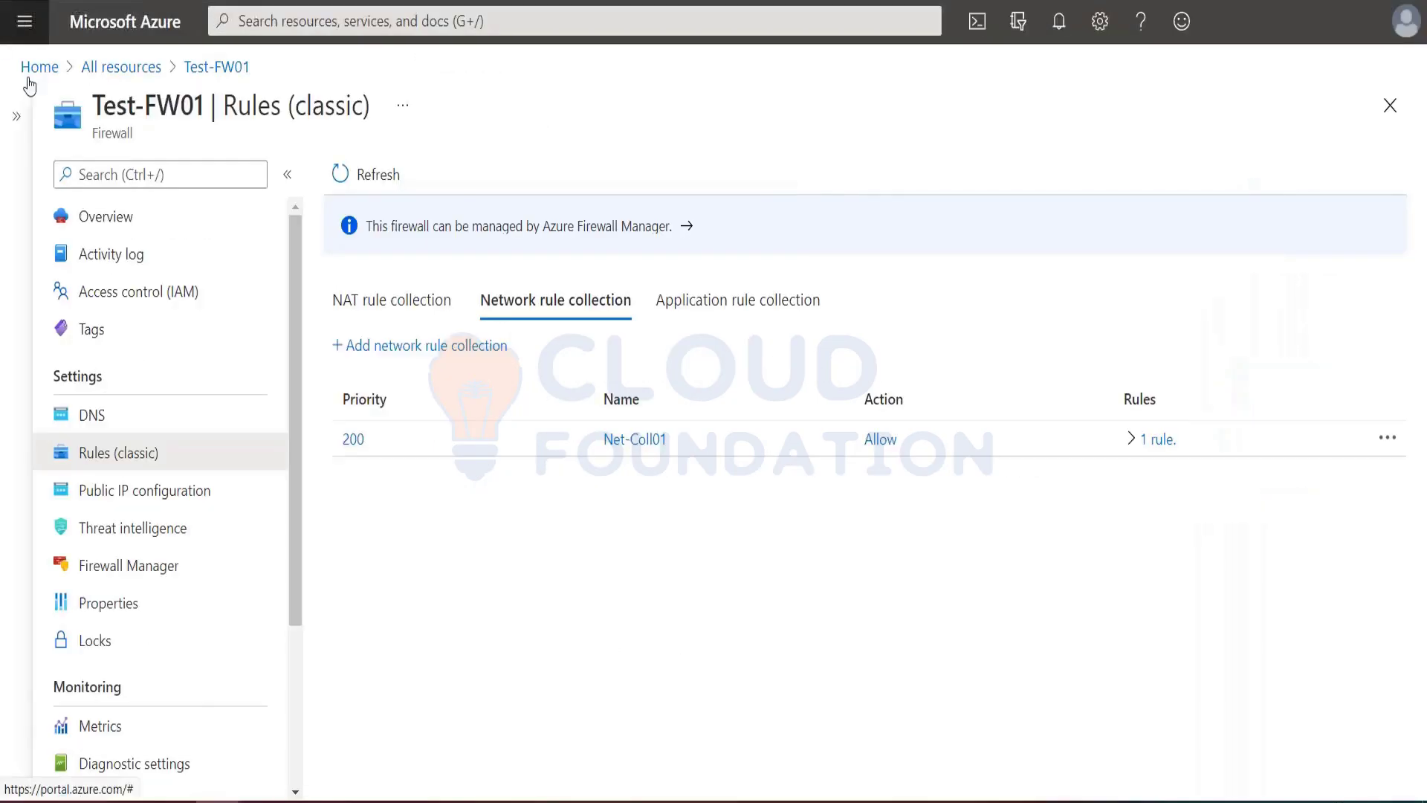
{"action": "left_click", "coordinate": [25, 20]}
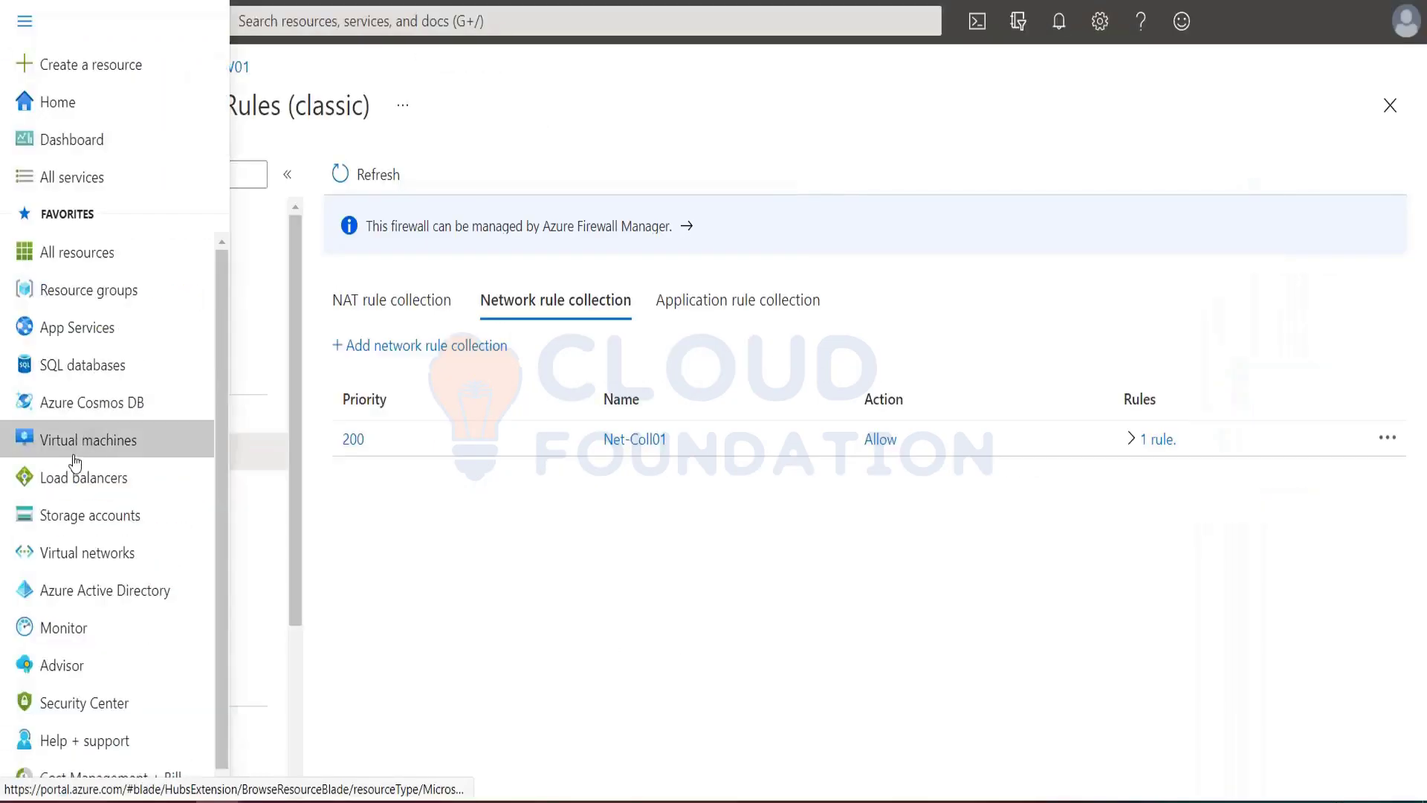
{"action": "left_click", "coordinate": [81, 438]}
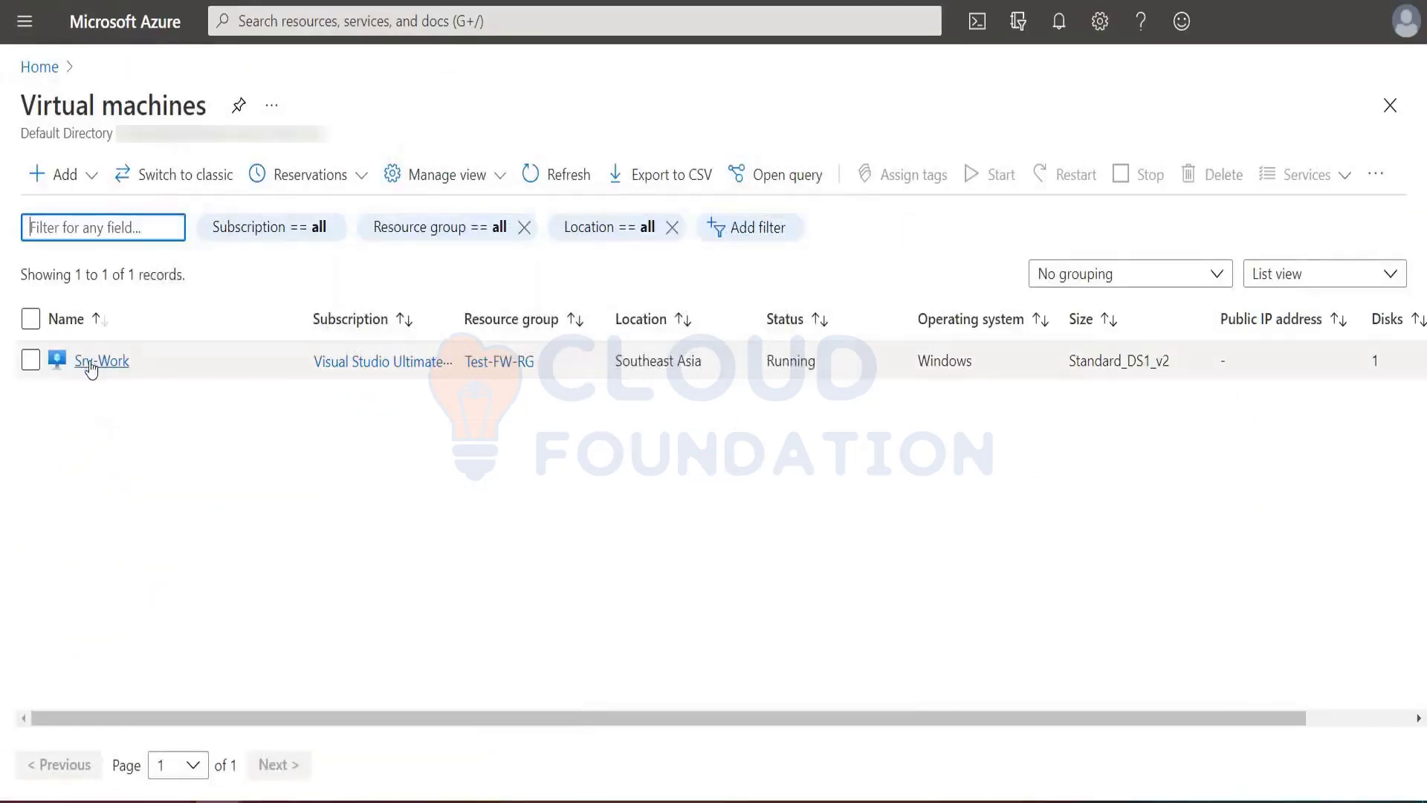
{"action": "left_click", "coordinate": [96, 361]}
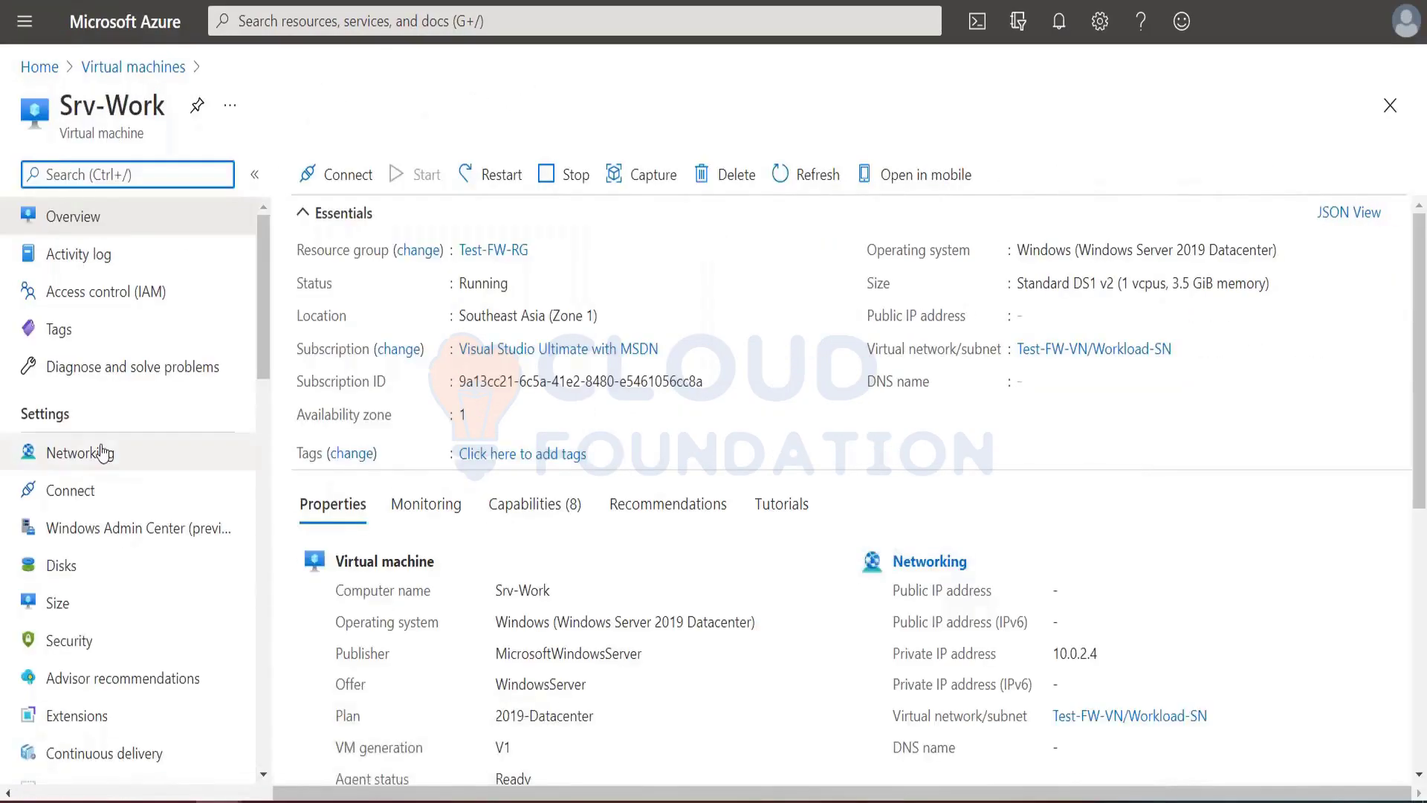
{"action": "left_click", "coordinate": [67, 451]}
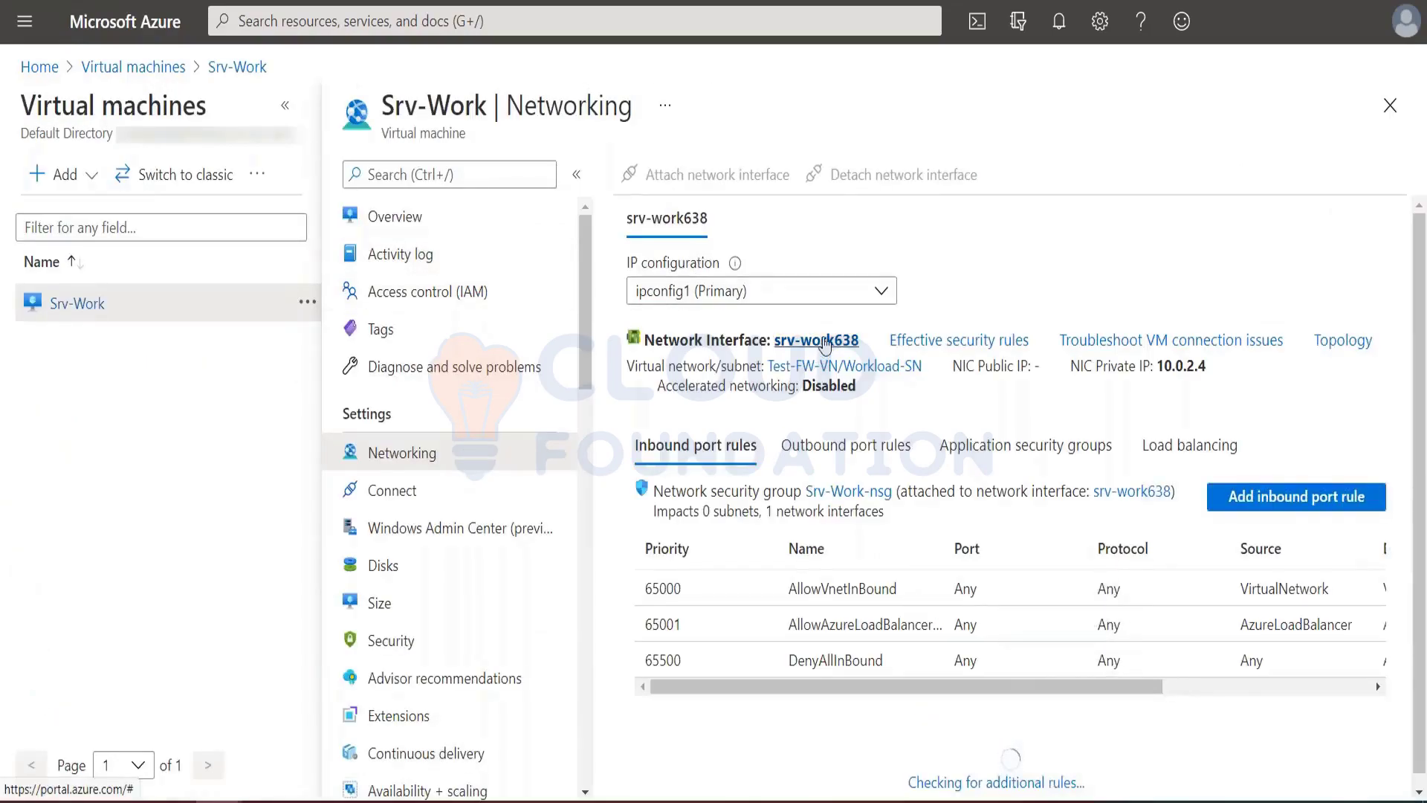
{"action": "left_click", "coordinate": [825, 340]}
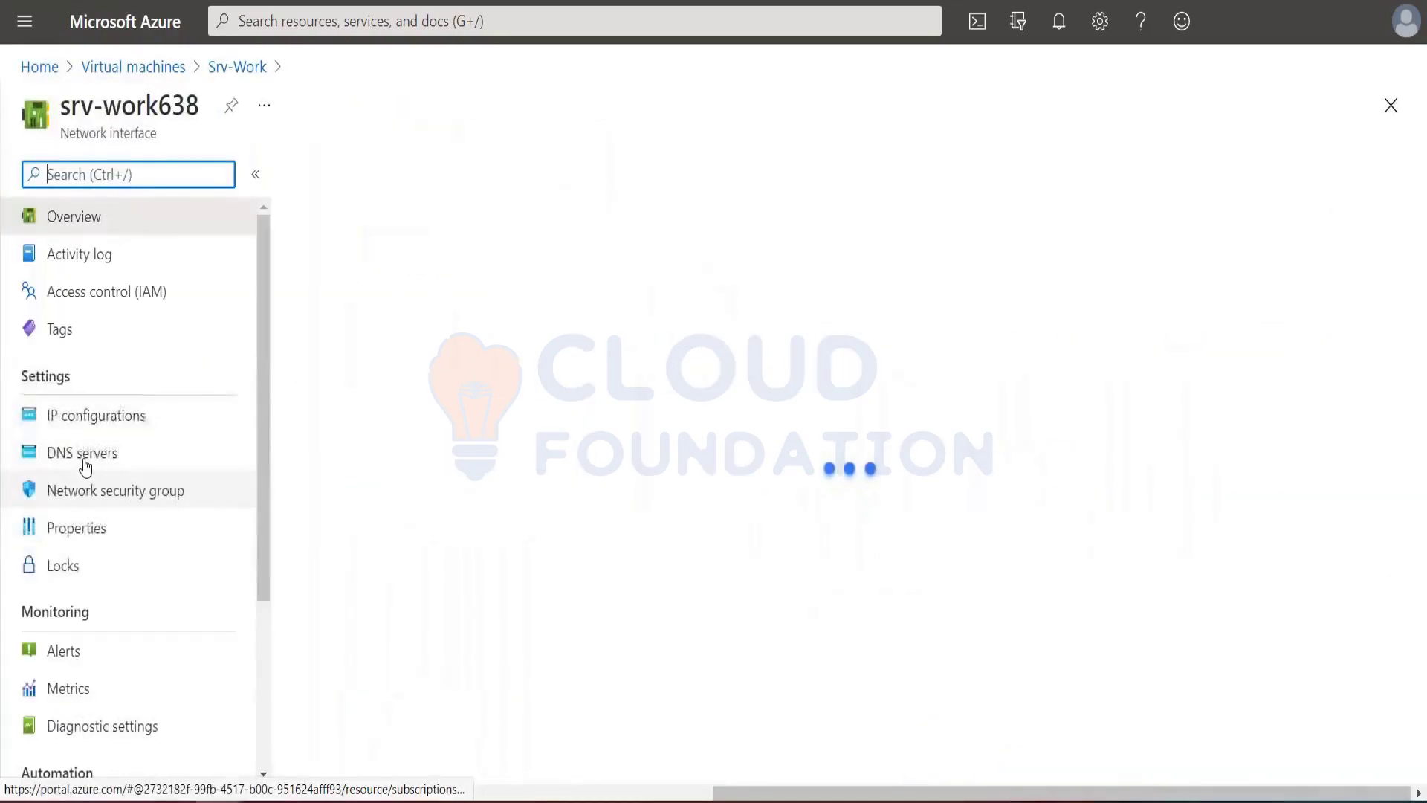
{"action": "left_click", "coordinate": [82, 456]}
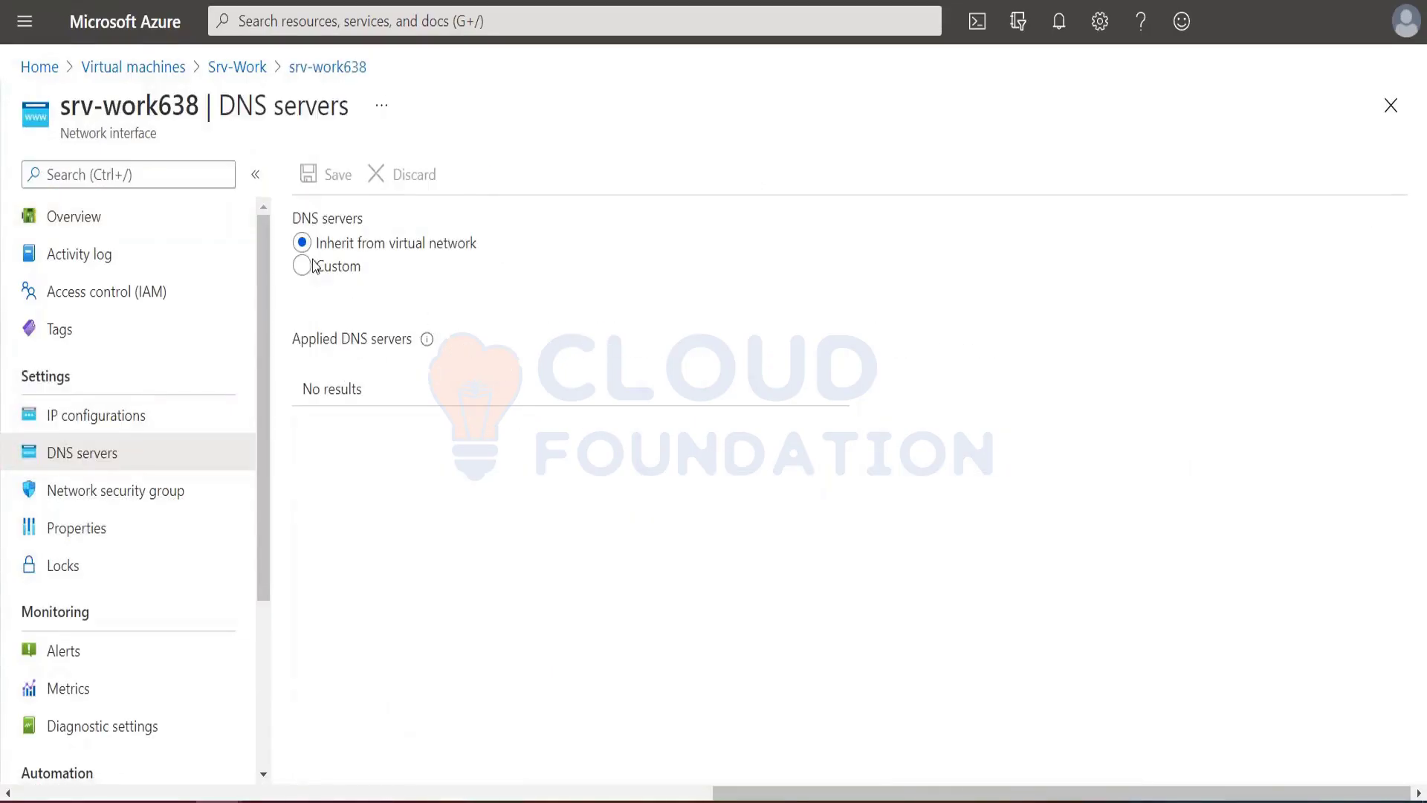
Switch srv-work638 to custom DNS servers and enter 209.244.0.4, copied from the tutorial, as the first server.
{"action": "left_click", "coordinate": [304, 266]}
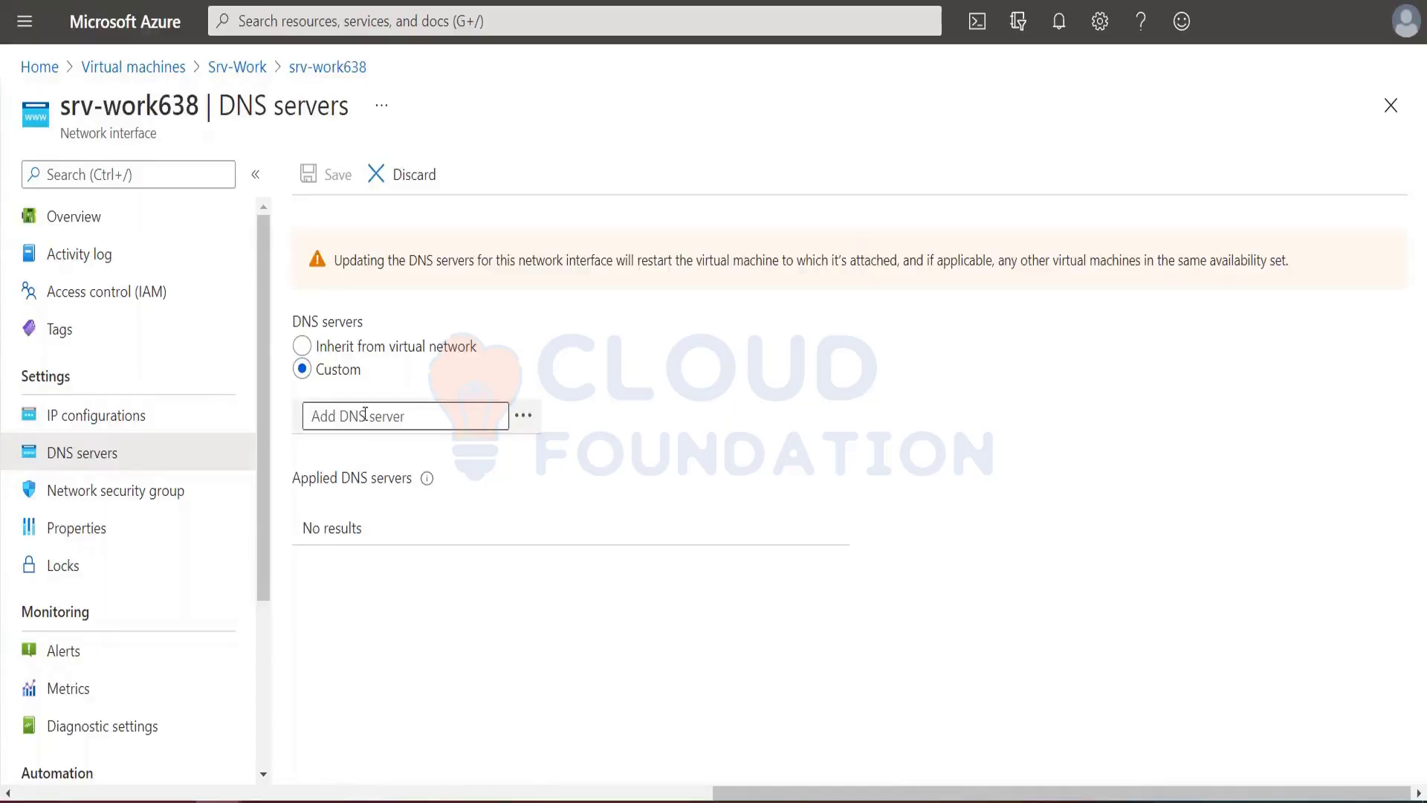
{"action": "left_click", "coordinate": [365, 414]}
{"action": "left_click", "coordinate": [855, 2]}
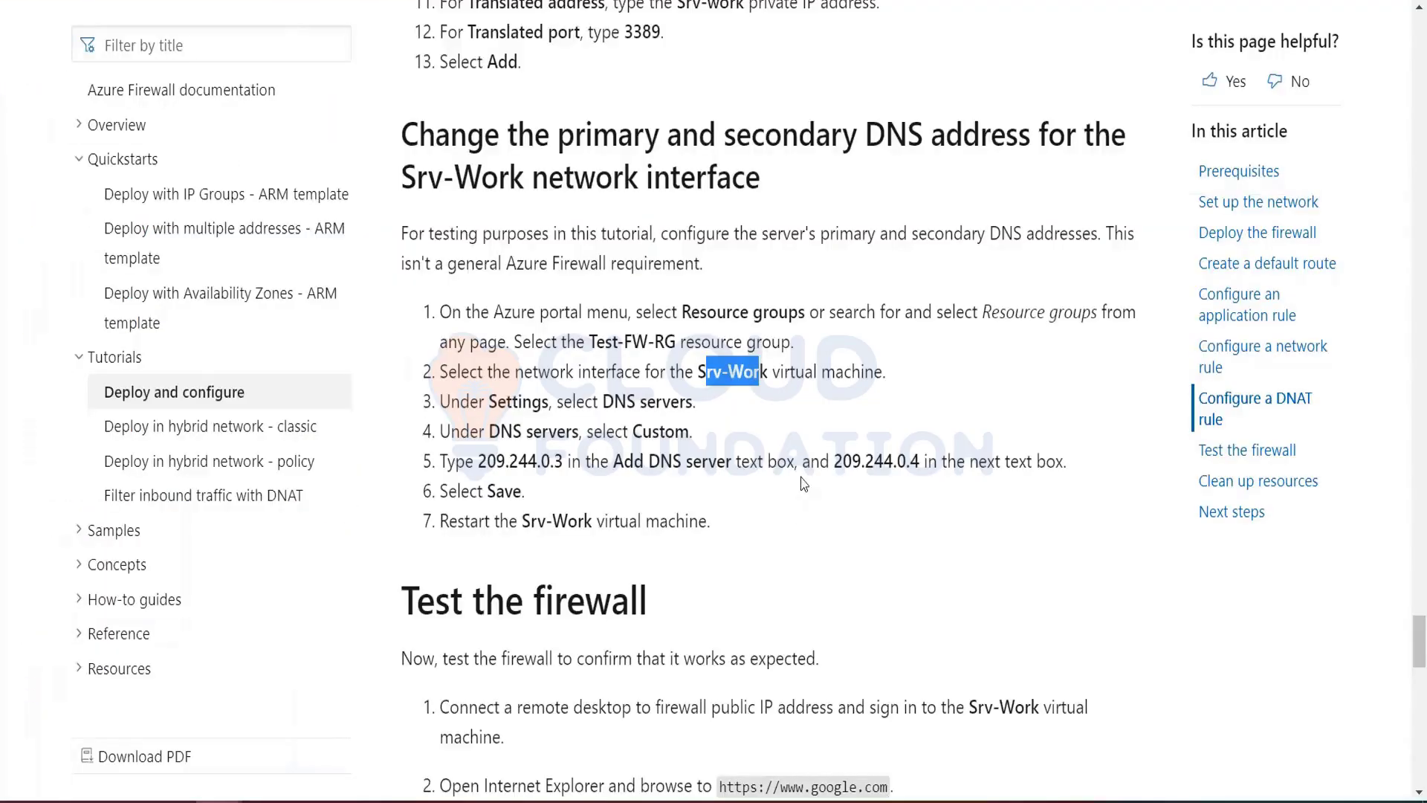
{"action": "left_click_drag", "start_coordinate": [832, 461], "coordinate": [922, 462]}
{"action": "key", "text": "ctrl+c"}
{"action": "left_click", "coordinate": [840, 462]}
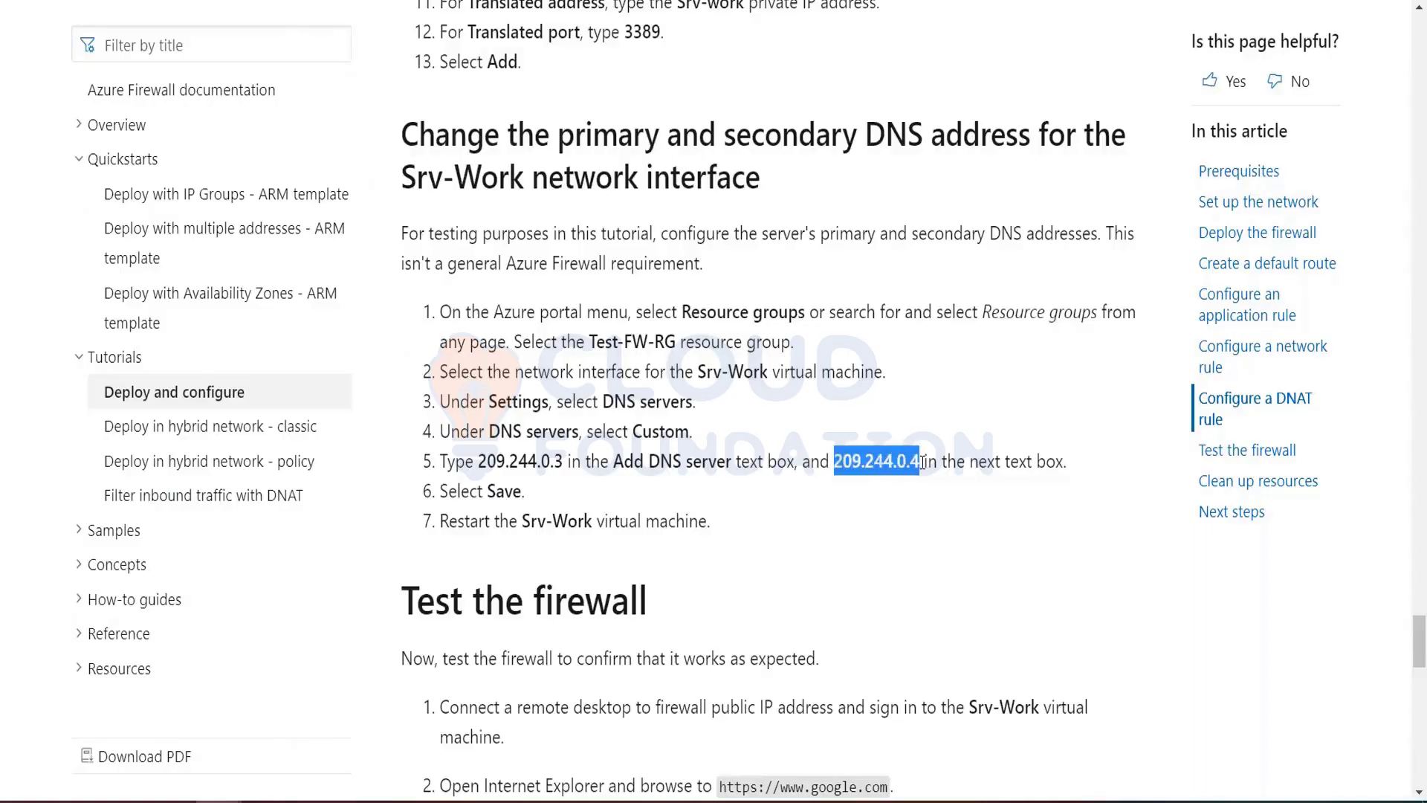
{"action": "key", "text": "alt+Tab"}
{"action": "key", "text": "ctrl+v"}
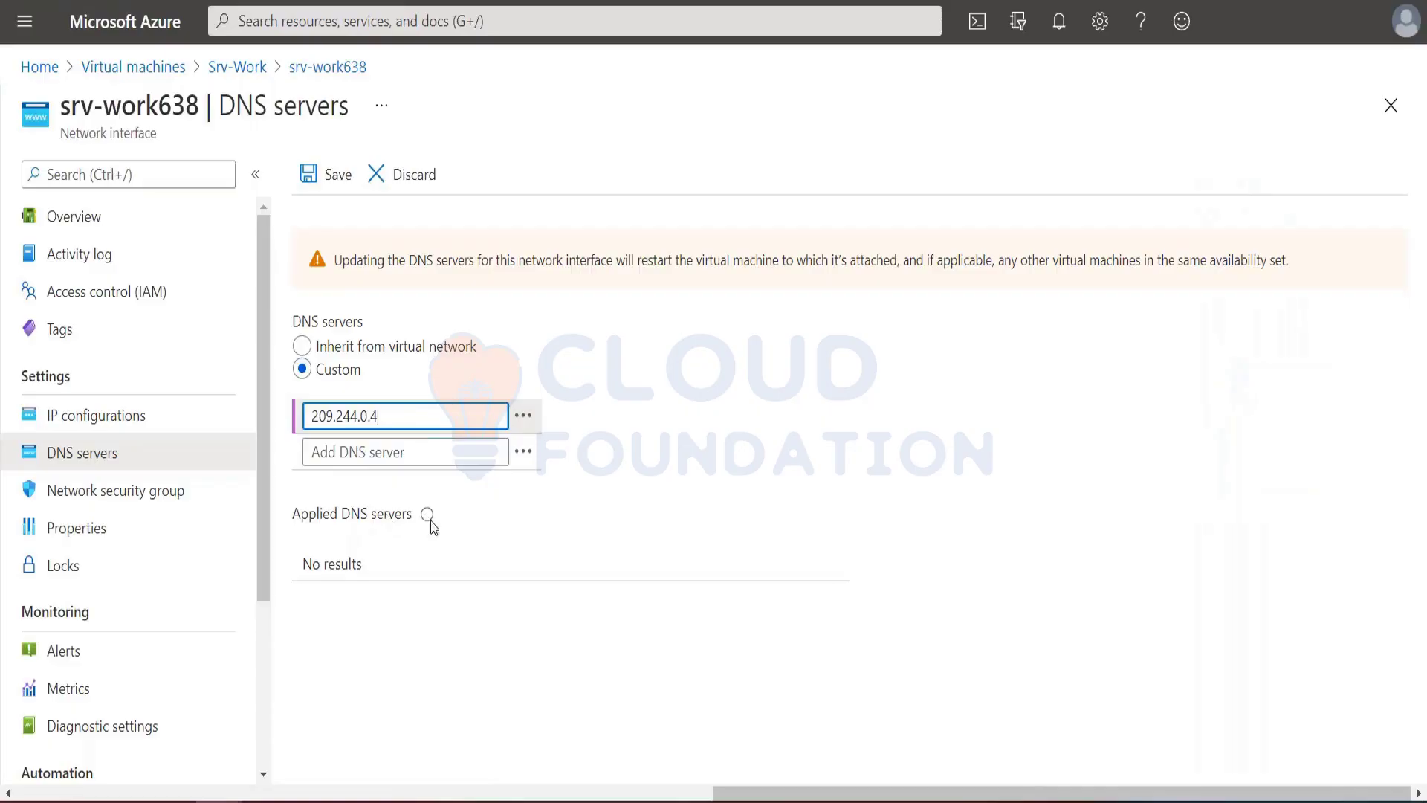
Replace the first custom DNS server address with 209.244.0.3, copied from the tutorial.
{"action": "left_click", "coordinate": [385, 452]}
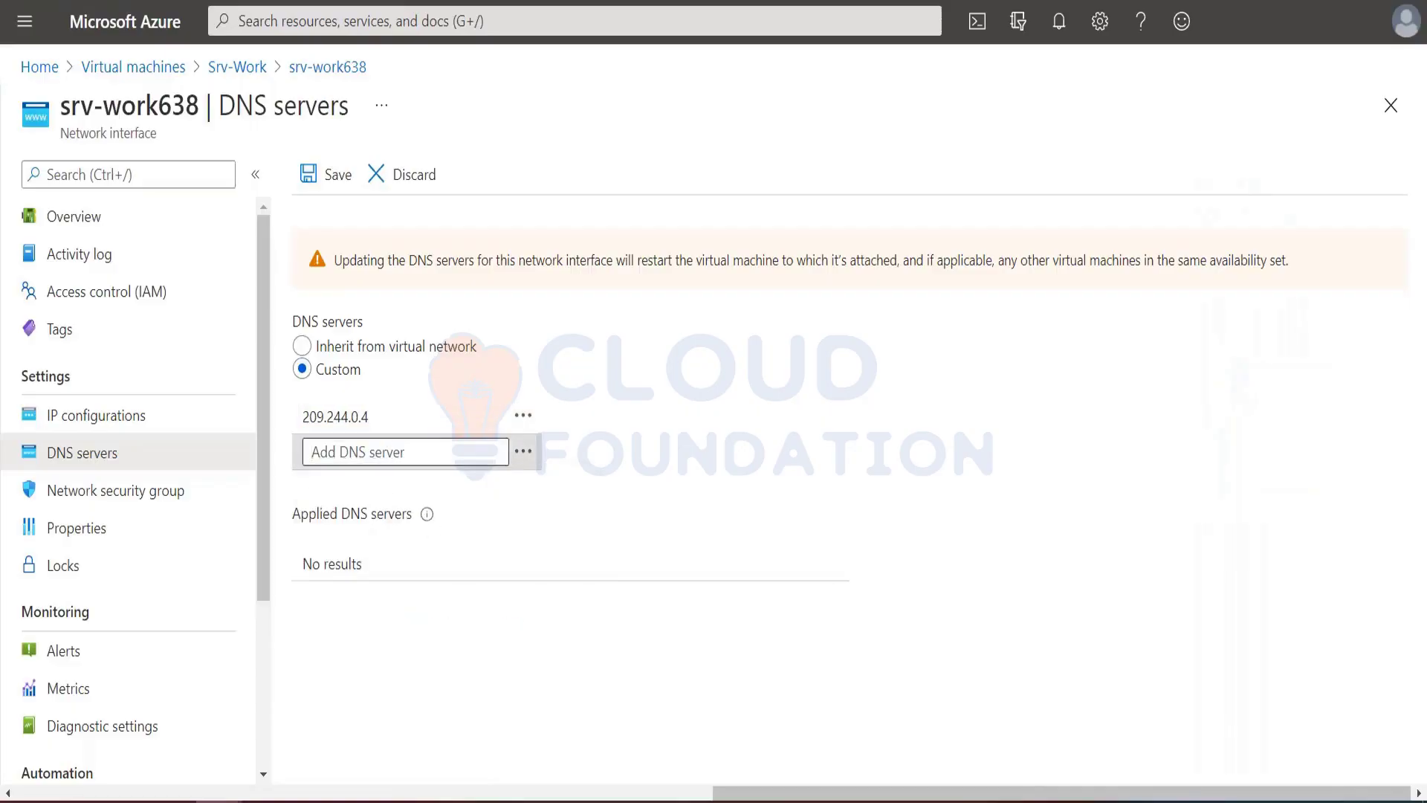
{"action": "key", "text": "alt+Tab"}
{"action": "left_click", "coordinate": [494, 460]}
{"action": "left_click_drag", "start_coordinate": [495, 461], "coordinate": [559, 461]}
{"action": "key", "text": "ctrl+c"}
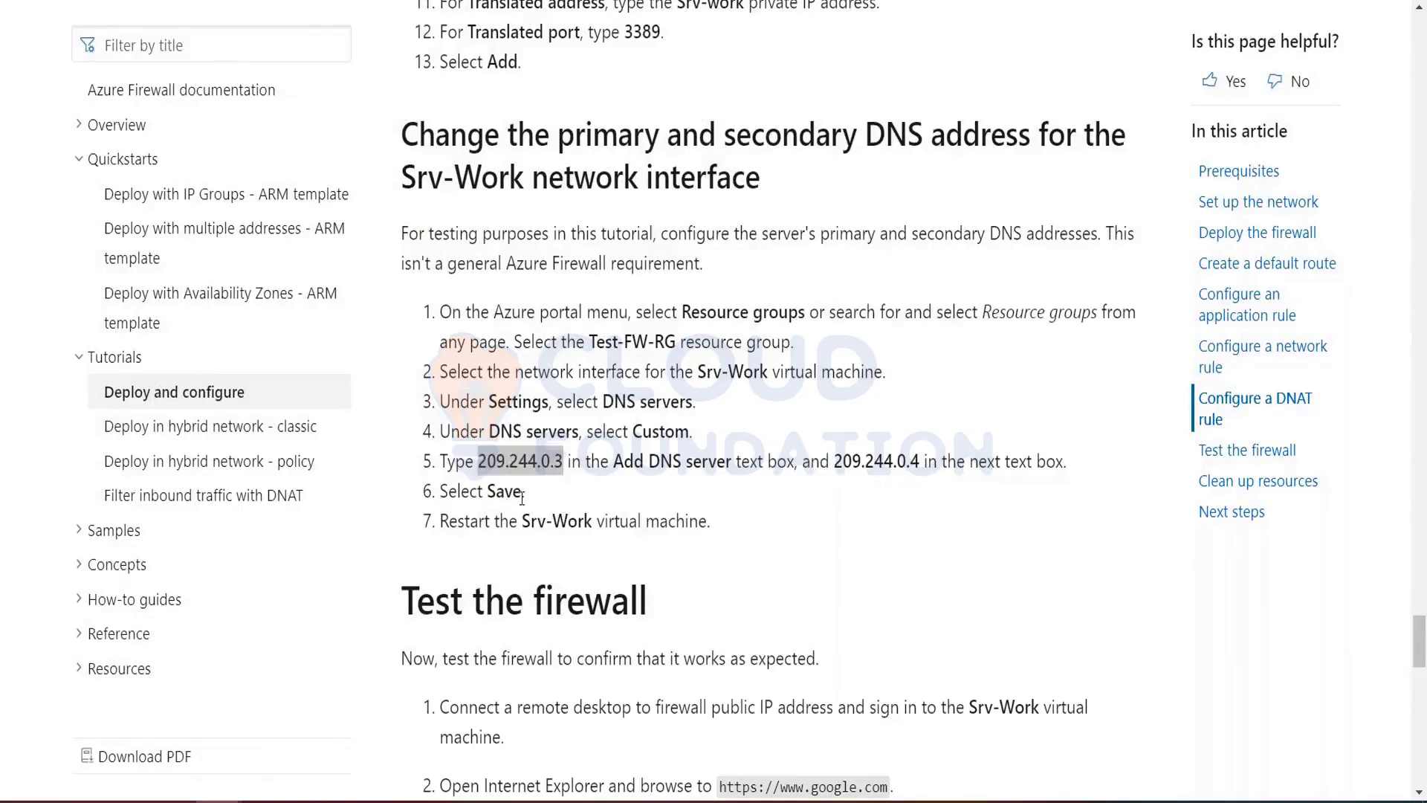
{"action": "key", "text": "alt+Tab"}
{"action": "left_click", "coordinate": [377, 415]}
{"action": "left_click_drag", "start_coordinate": [377, 415], "coordinate": [302, 418]}
{"action": "key", "text": "ctrl+v"}
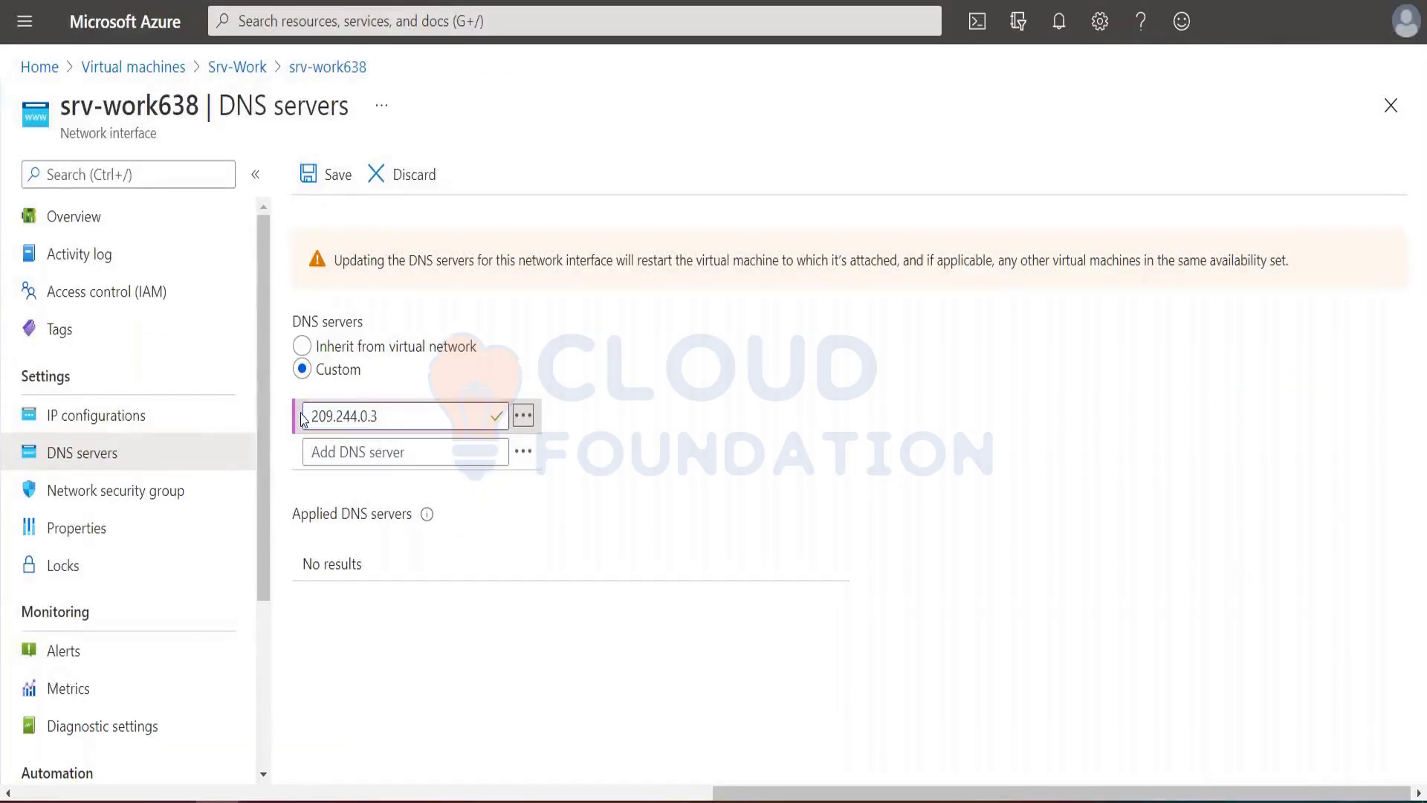
Add 209.244.0.4 as the second custom DNS server and save the network interface's DNS settings.
{"action": "left_click", "coordinate": [366, 452]}
{"action": "key", "text": "ctrl+v"}
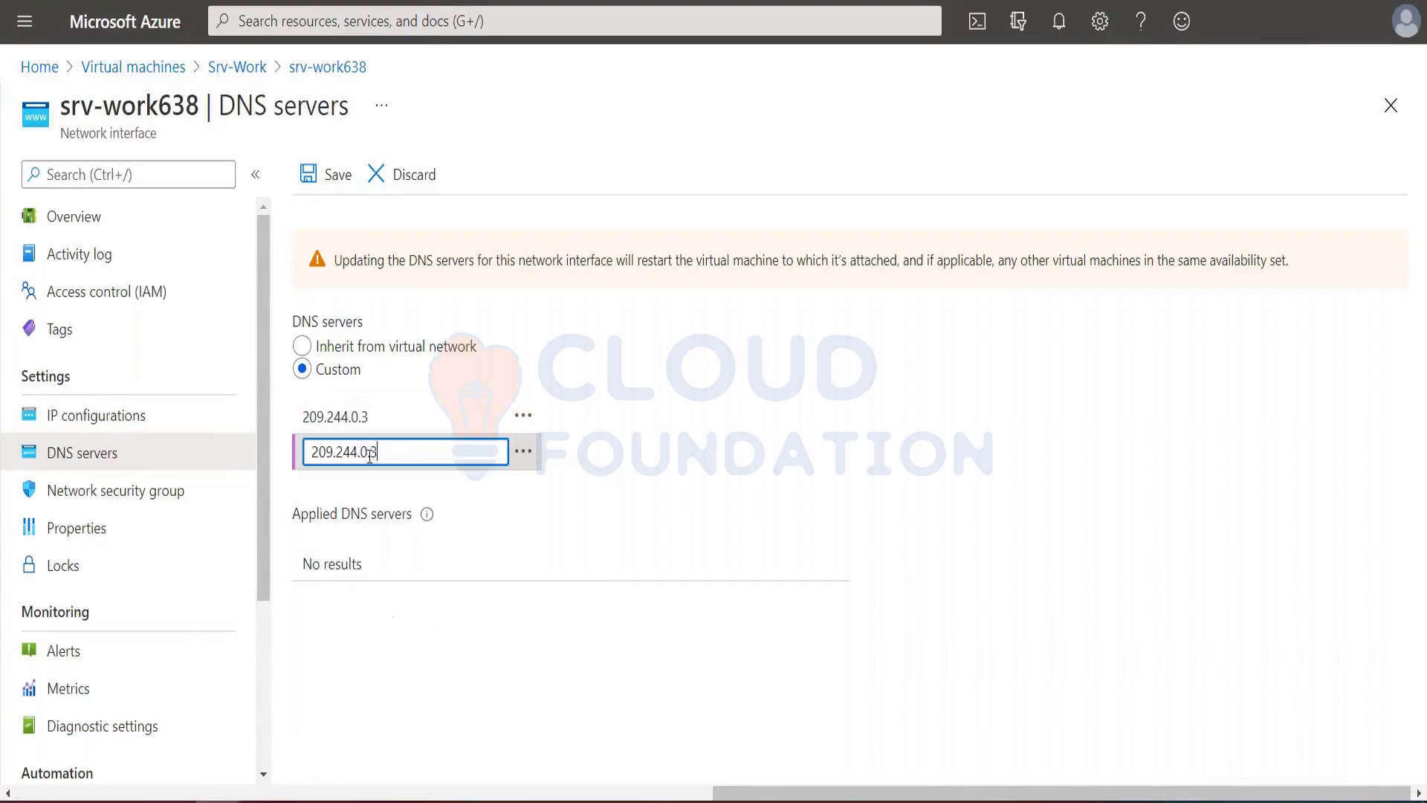
{"action": "key", "text": "BackSpace"}
{"action": "type", "text": "4"}
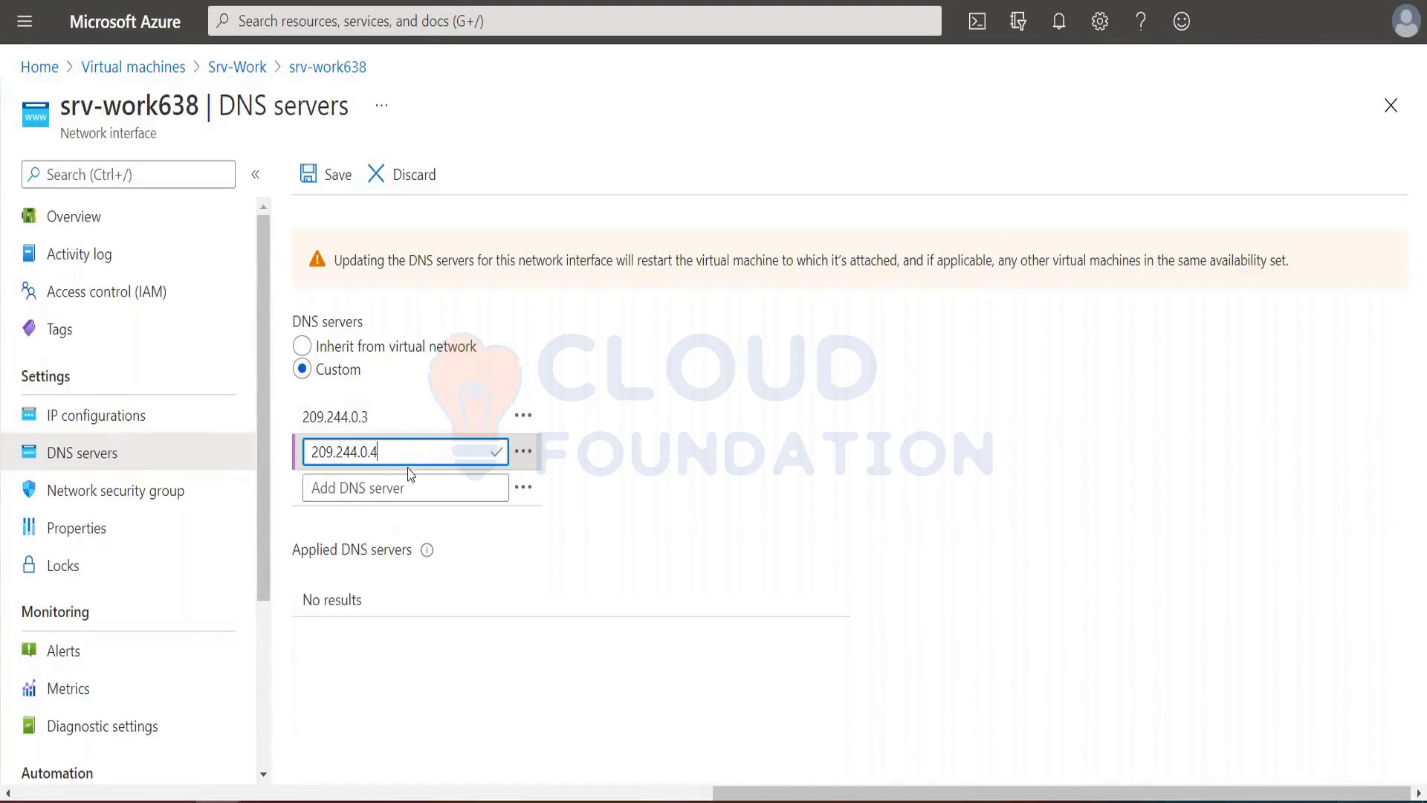
{"action": "left_click", "coordinate": [334, 178]}
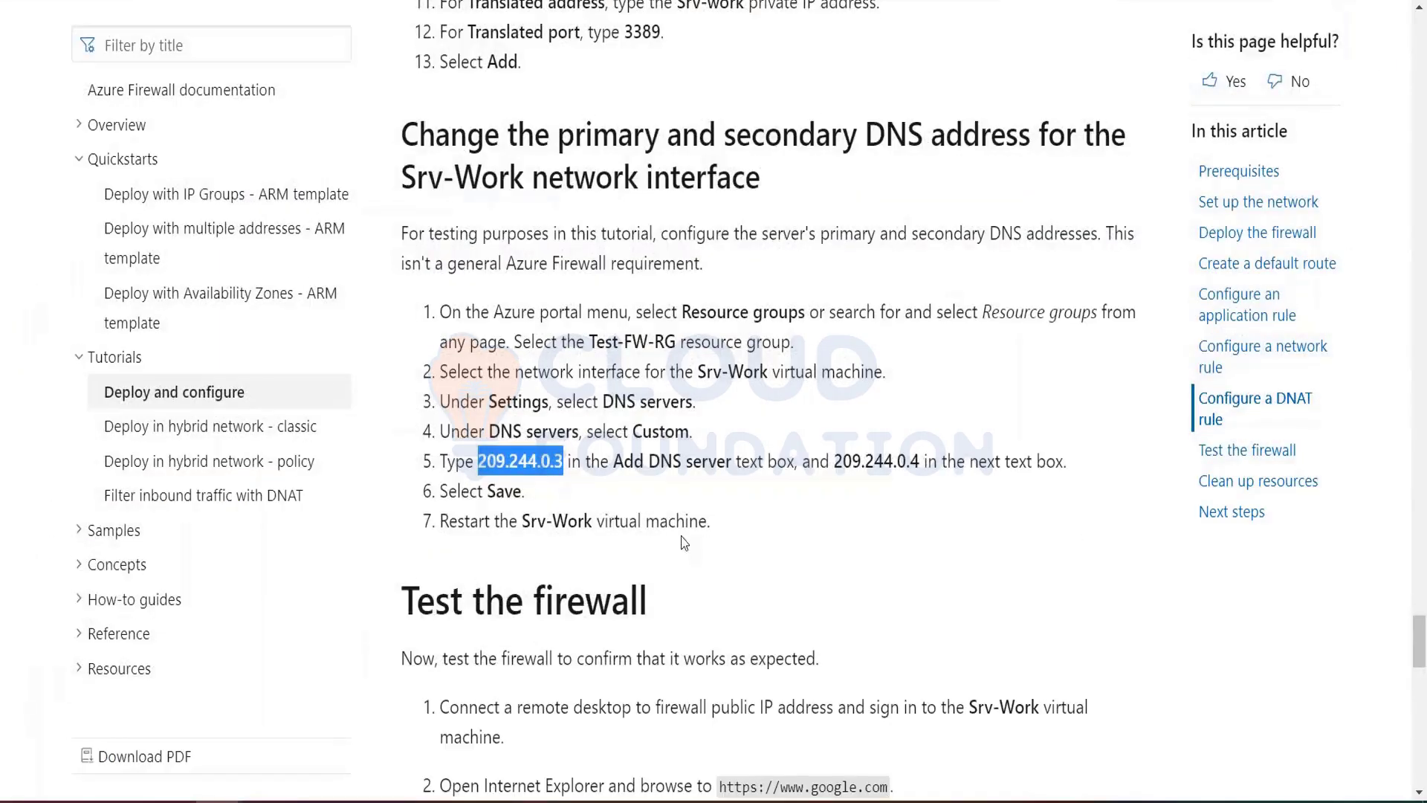
Return to the Srv-Work virtual machine's overview and restart the machine.
{"action": "scroll", "coordinate": [670, 563], "scroll_direction": "down", "scroll_amount": 2}
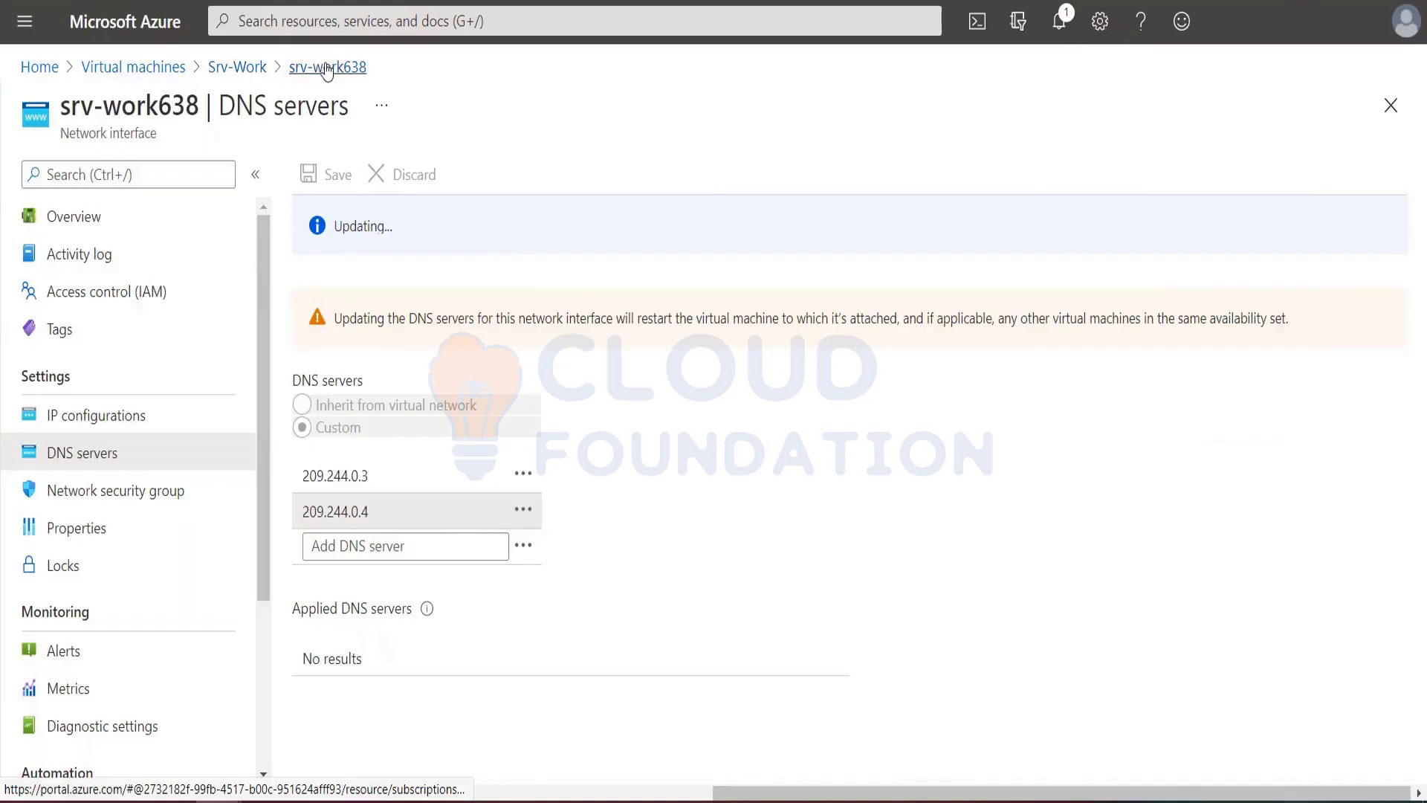
{"action": "left_click", "coordinate": [237, 67]}
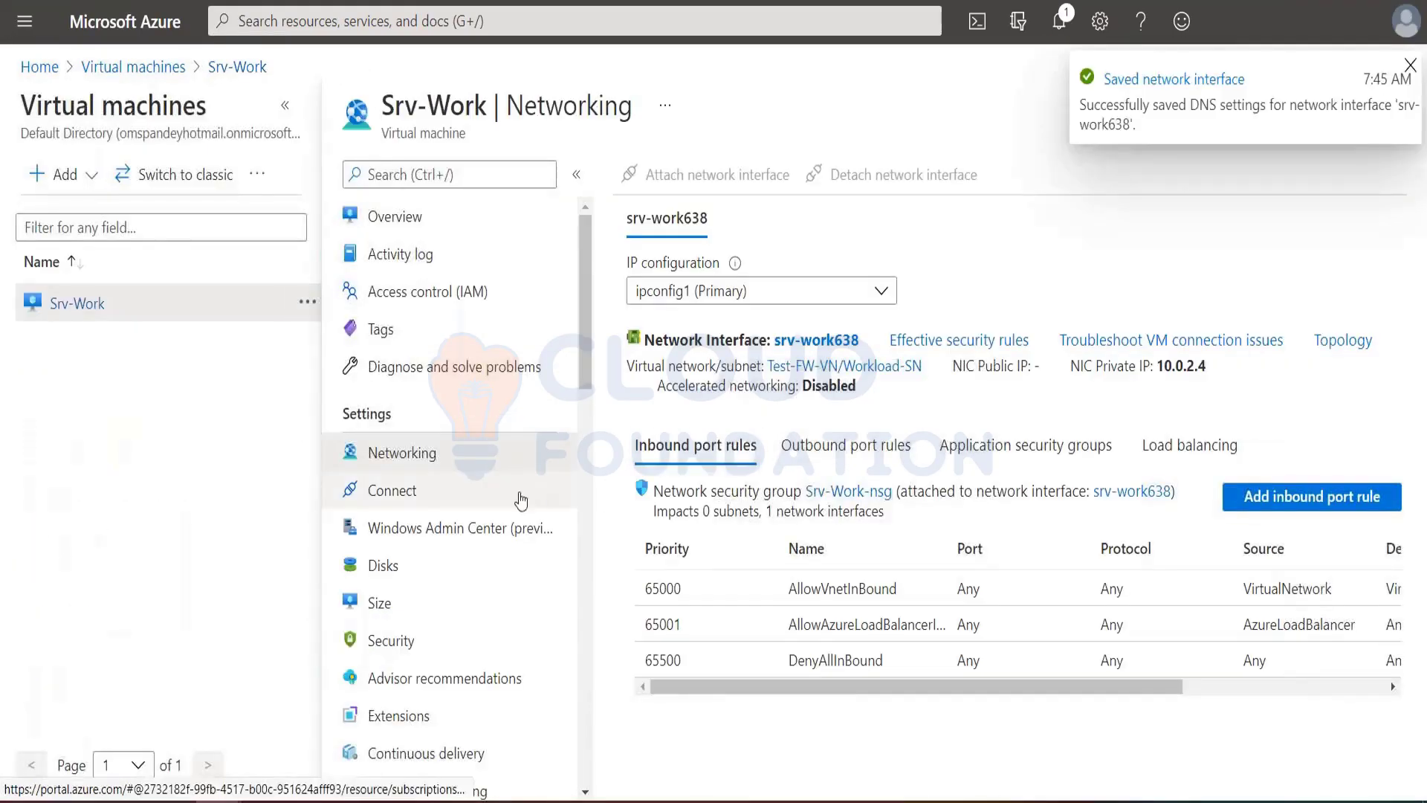
{"action": "left_click", "coordinate": [416, 223]}
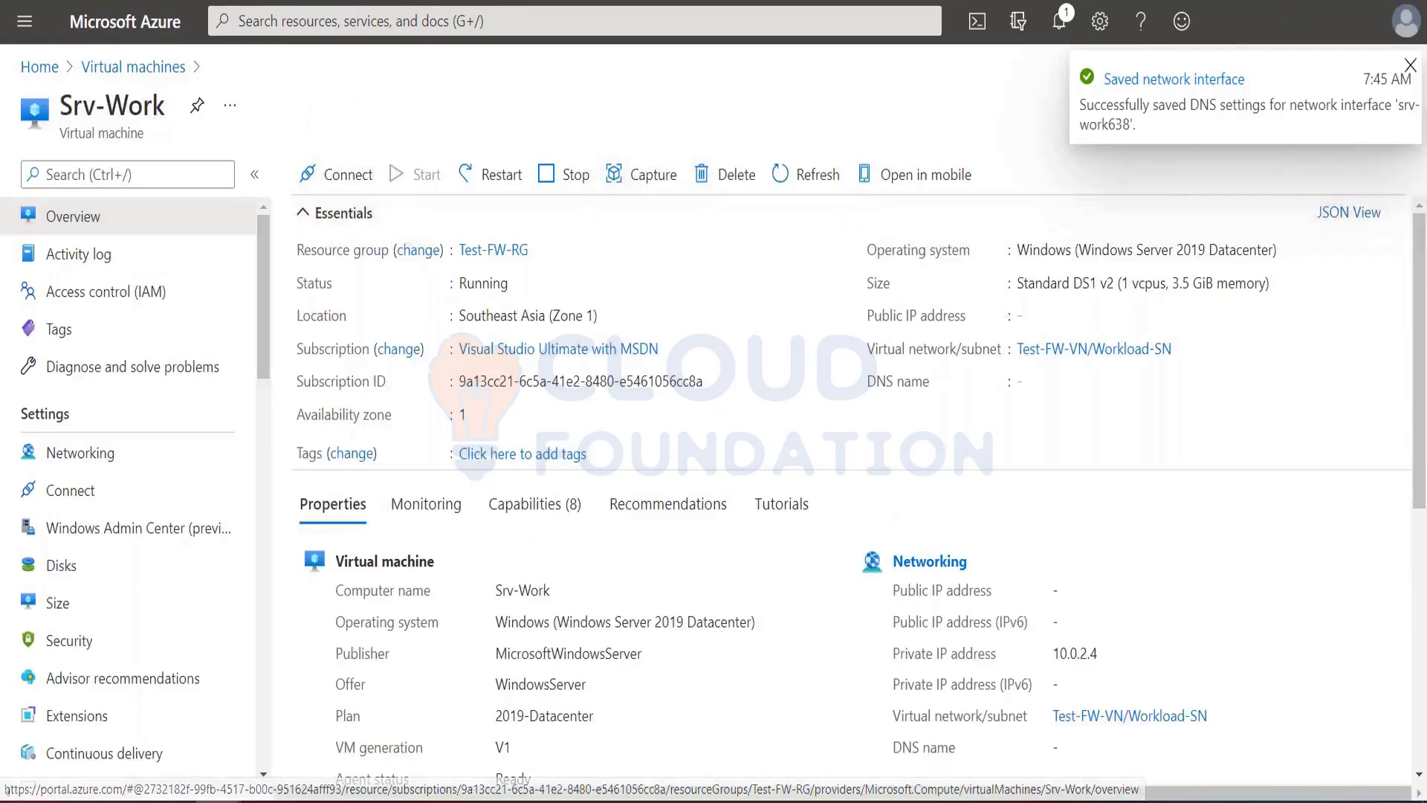
{"action": "left_click", "coordinate": [482, 180]}
{"action": "left_click", "coordinate": [333, 301]}
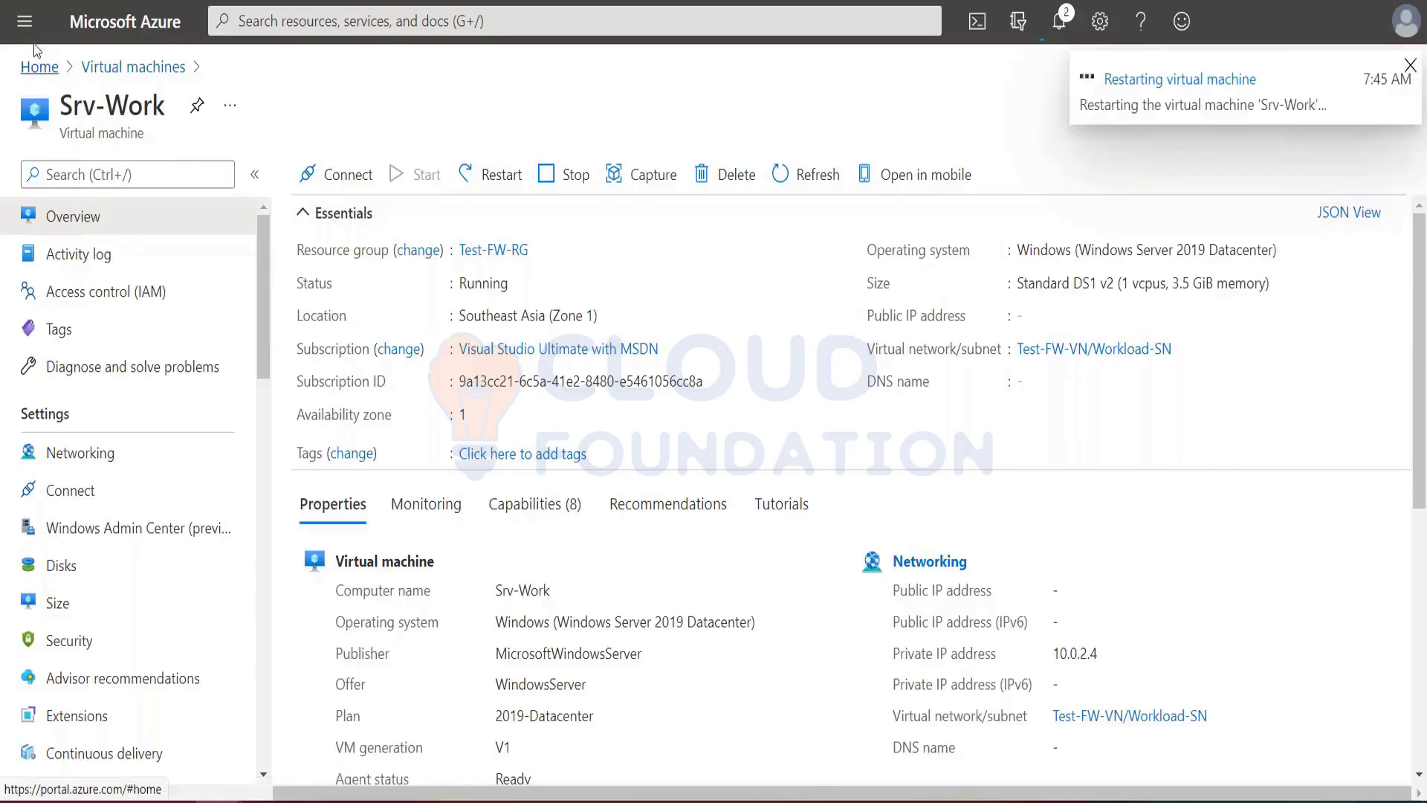
Open the Test-FW01 firewall's classic rules and start a new NAT rule collection.
{"action": "left_click", "coordinate": [25, 21]}
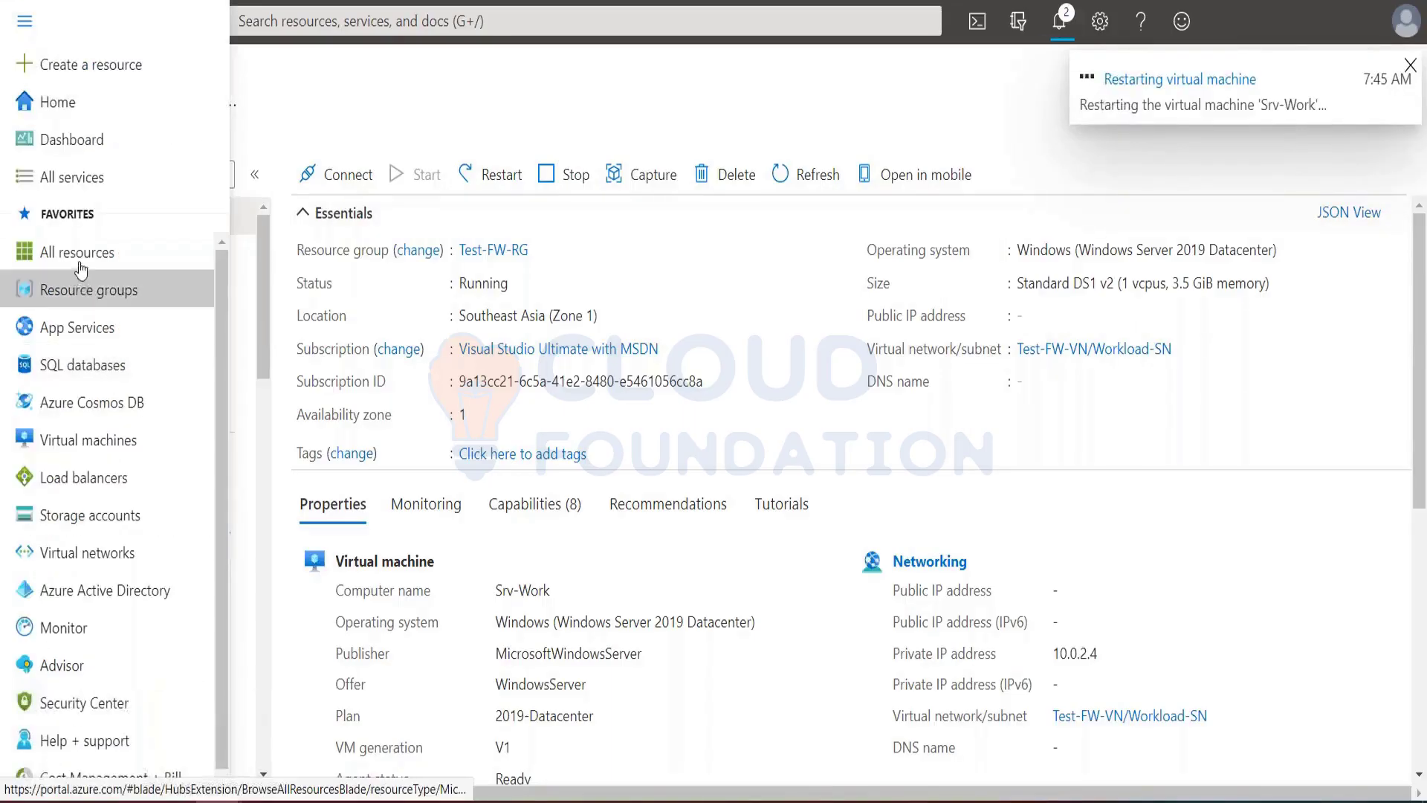
{"action": "left_click", "coordinate": [83, 291]}
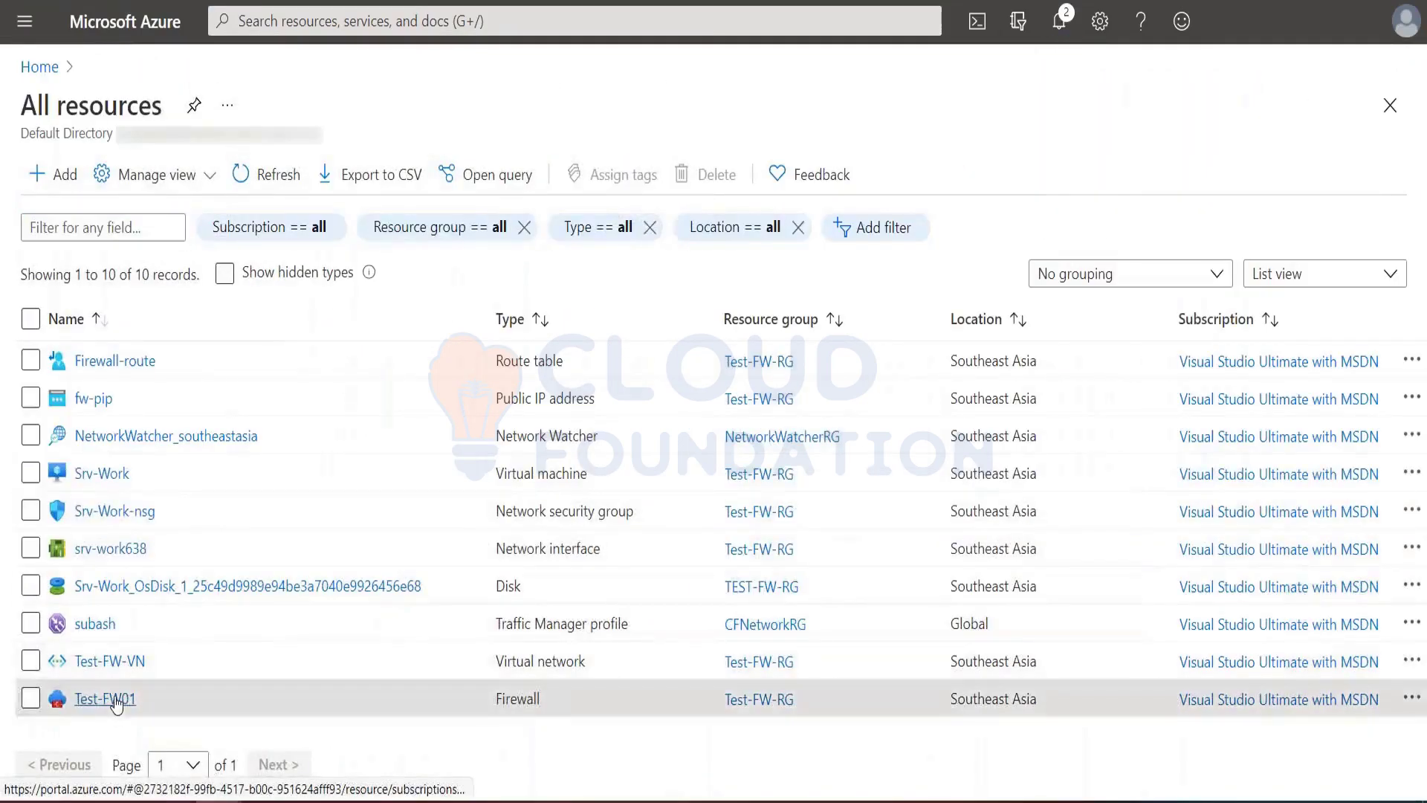
{"action": "left_click", "coordinate": [109, 697]}
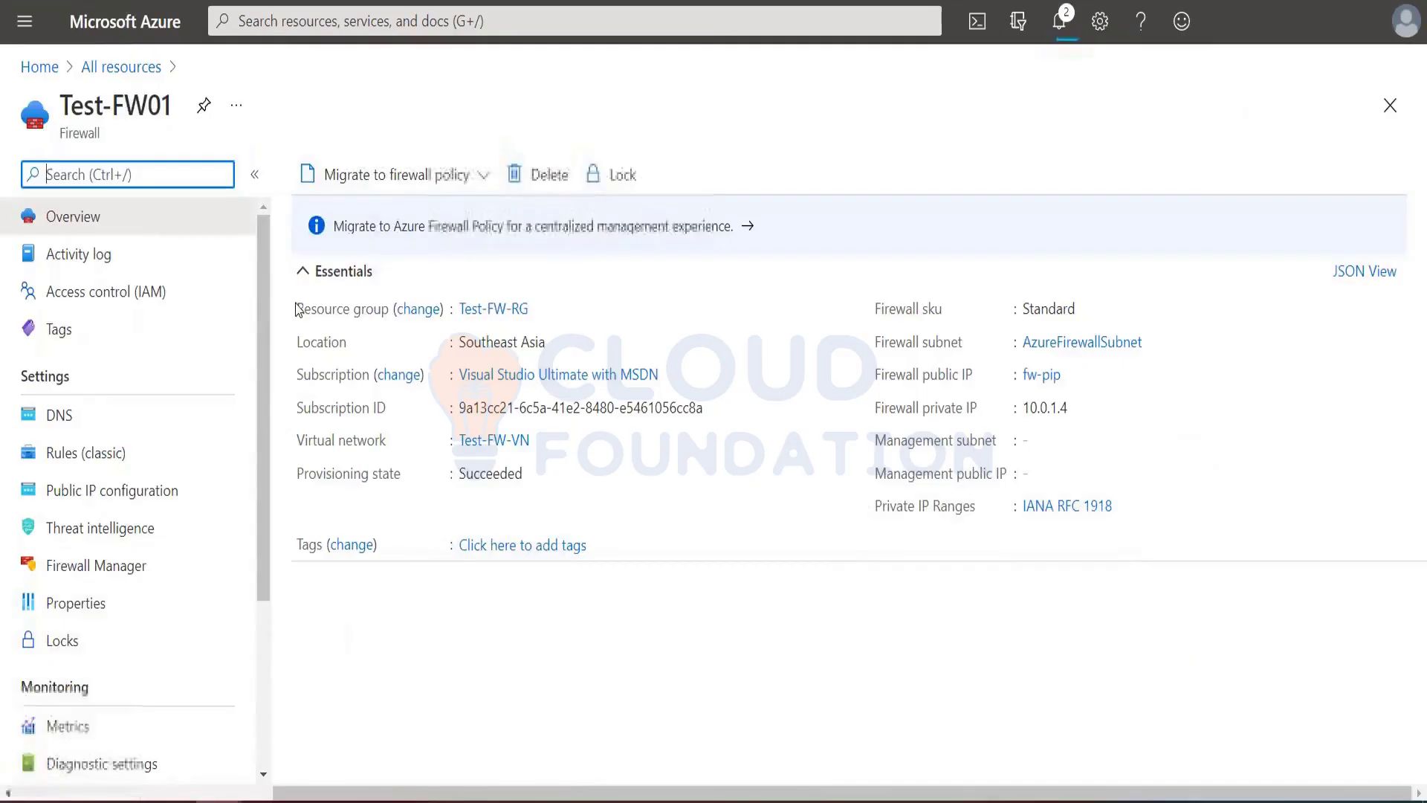
{"action": "left_click", "coordinate": [64, 453]}
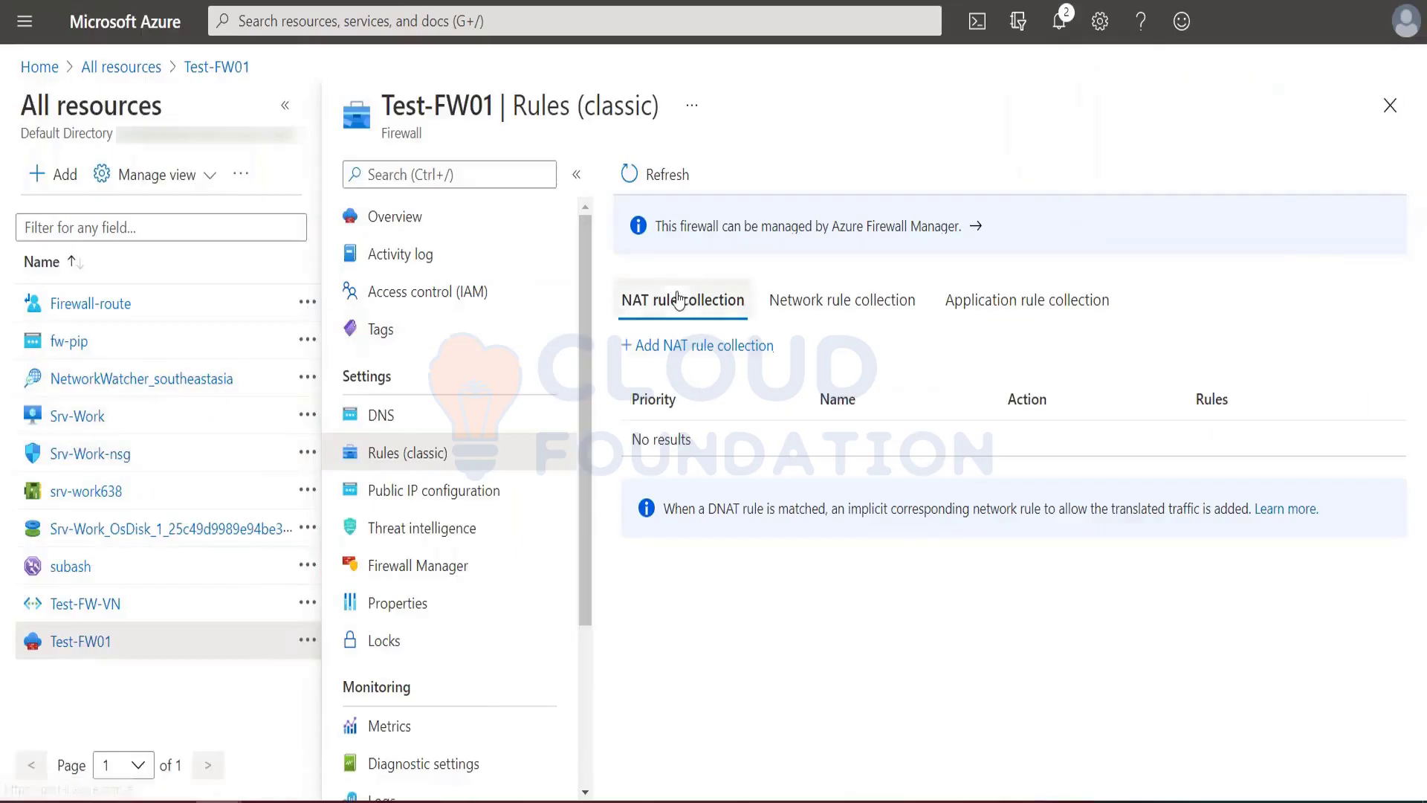
{"action": "left_click", "coordinate": [718, 350]}
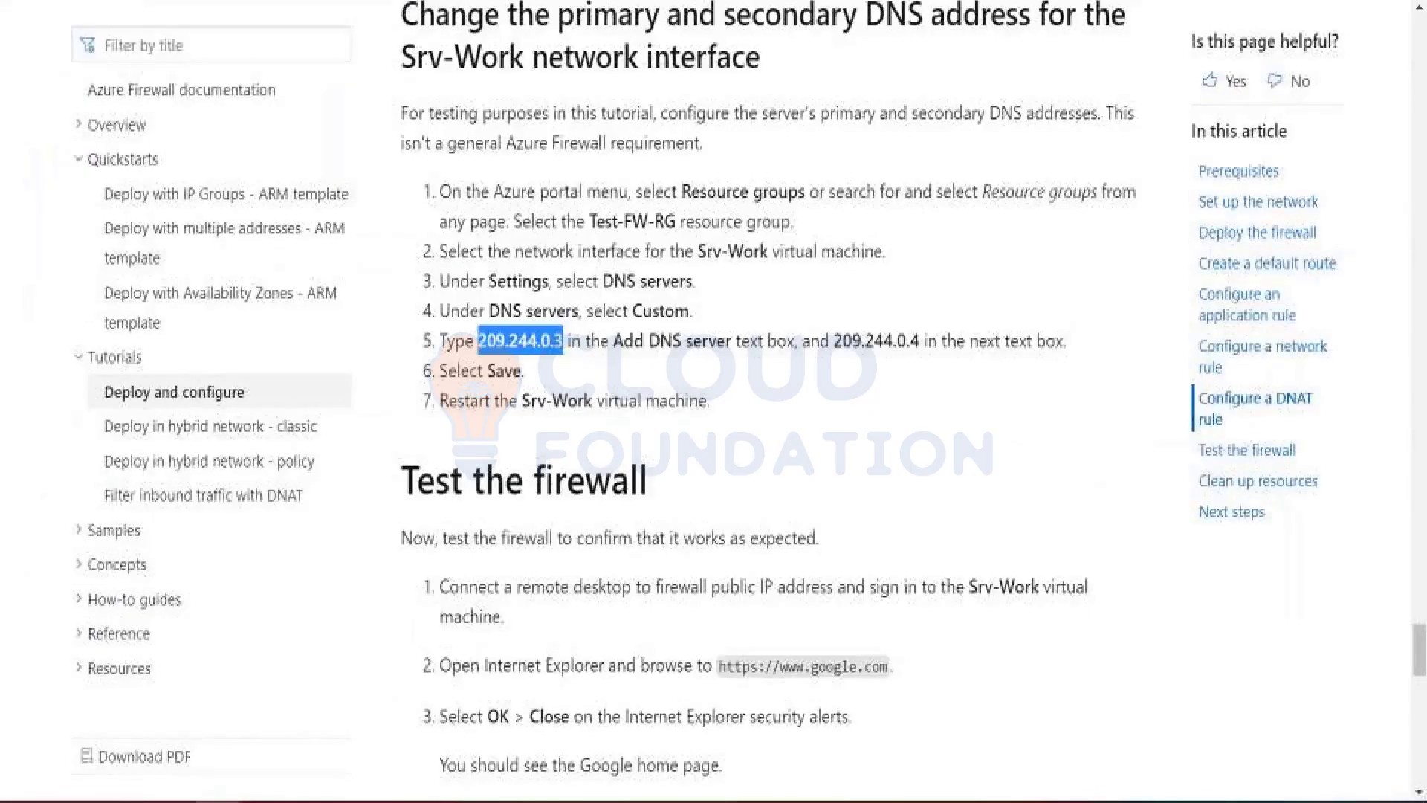
Name the NAT rule collection rdp and set its priority to 200, following the tutorial's DNAT section.
{"action": "scroll", "coordinate": [766, 401], "scroll_direction": "up", "scroll_amount": 10}
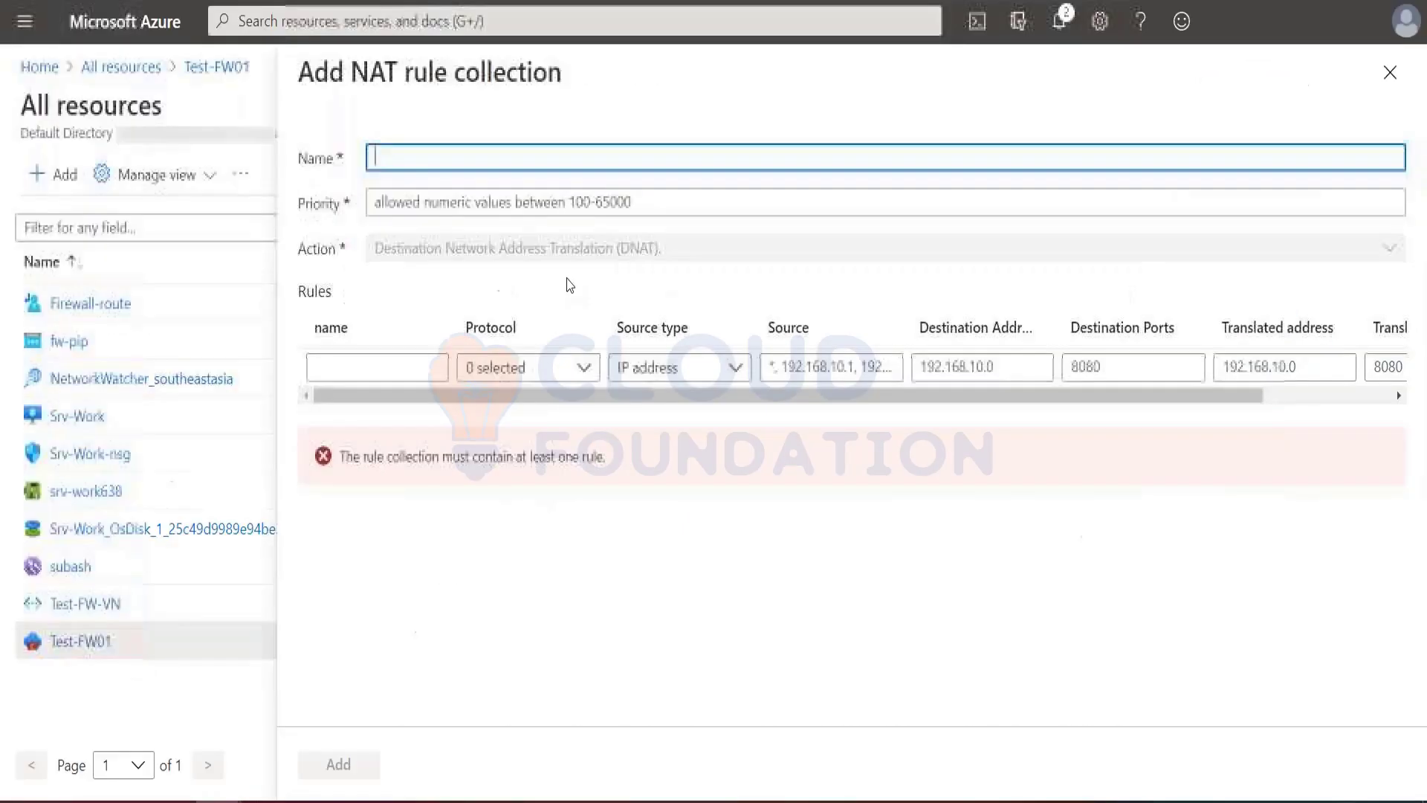
{"action": "type", "text": "rdp"}
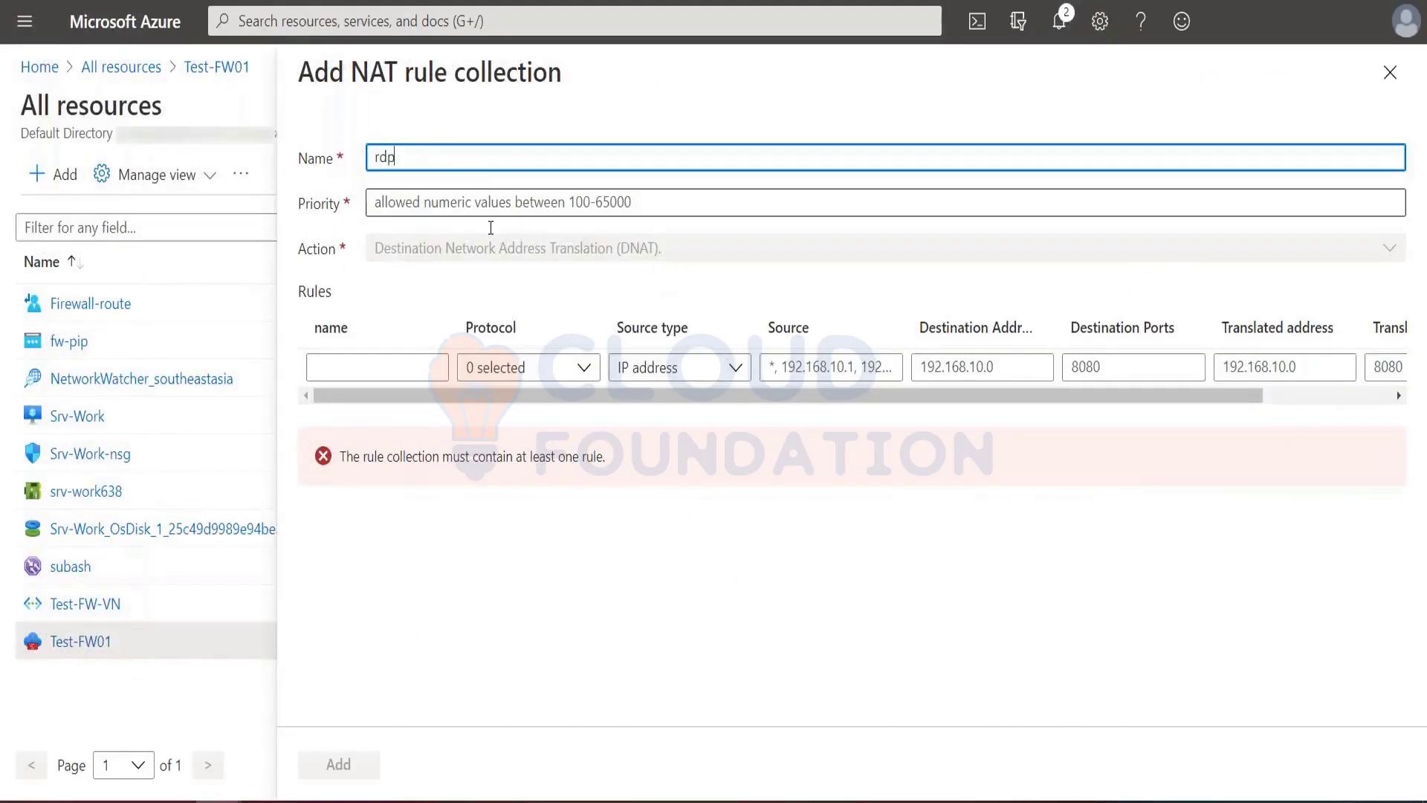
{"action": "left_click", "coordinate": [439, 202]}
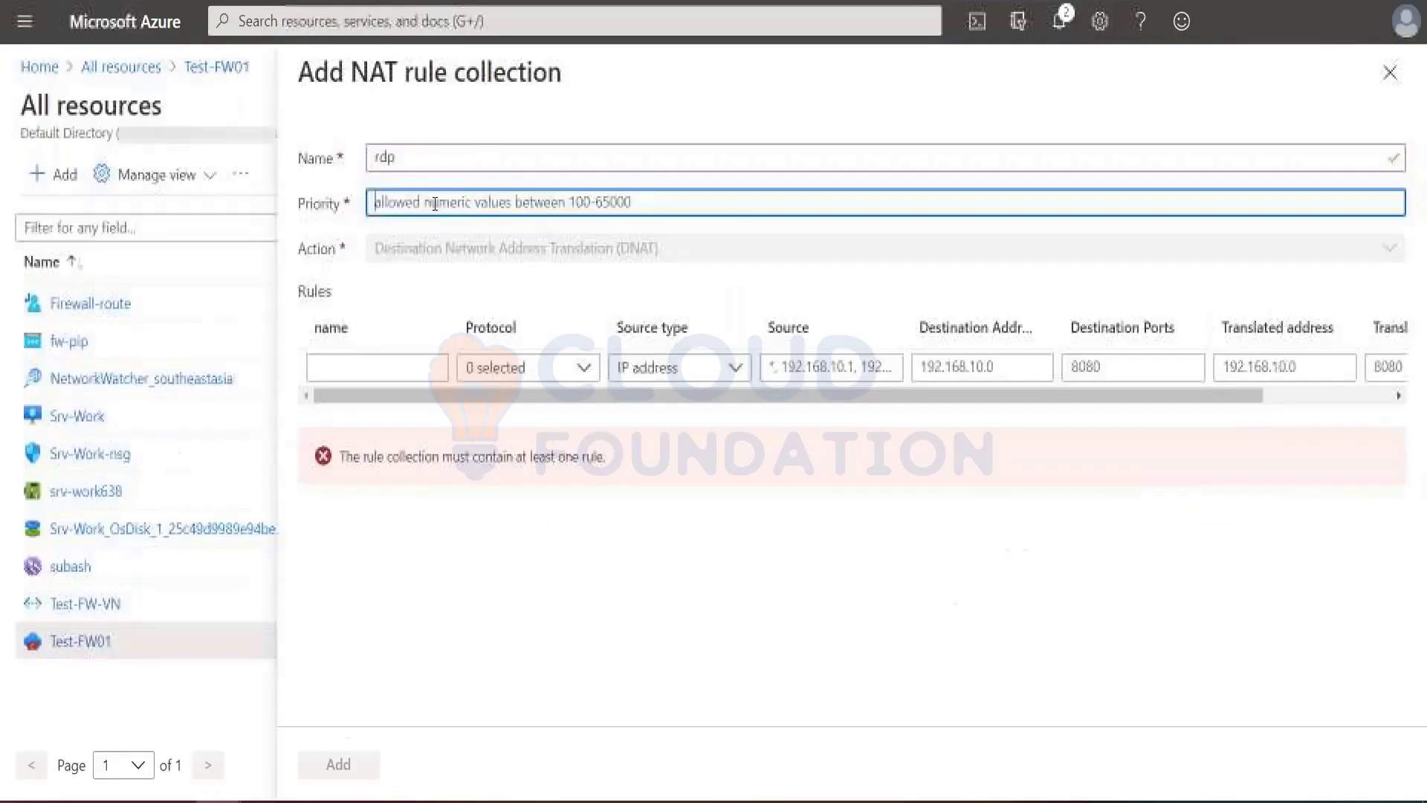
{"action": "type", "text": "200"}
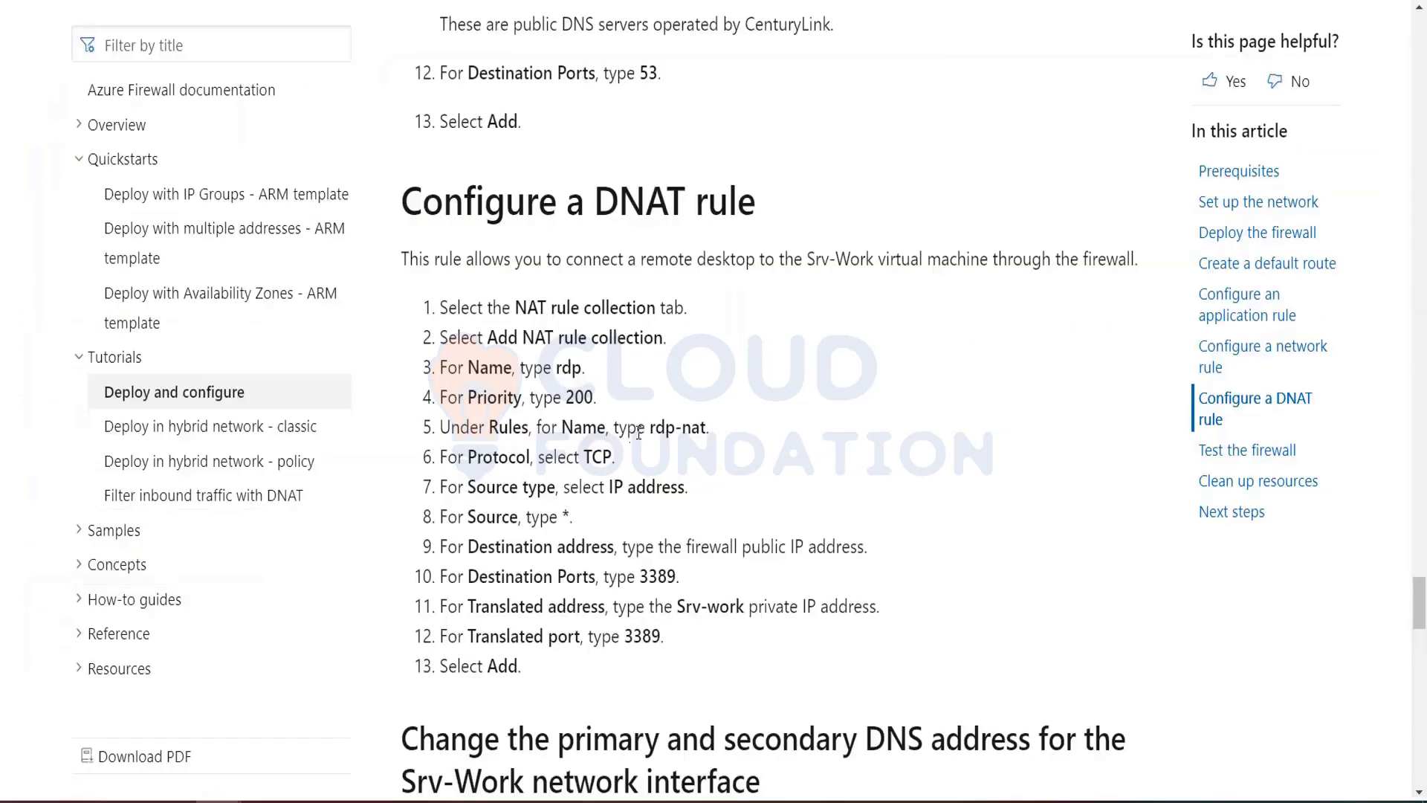
Name the collection's first rule rdp-nat, copied from the tutorial, and select TCP as its protocol.
{"action": "left_click_drag", "start_coordinate": [650, 427], "coordinate": [706, 426]}
{"action": "key", "text": "ctrl+c"}
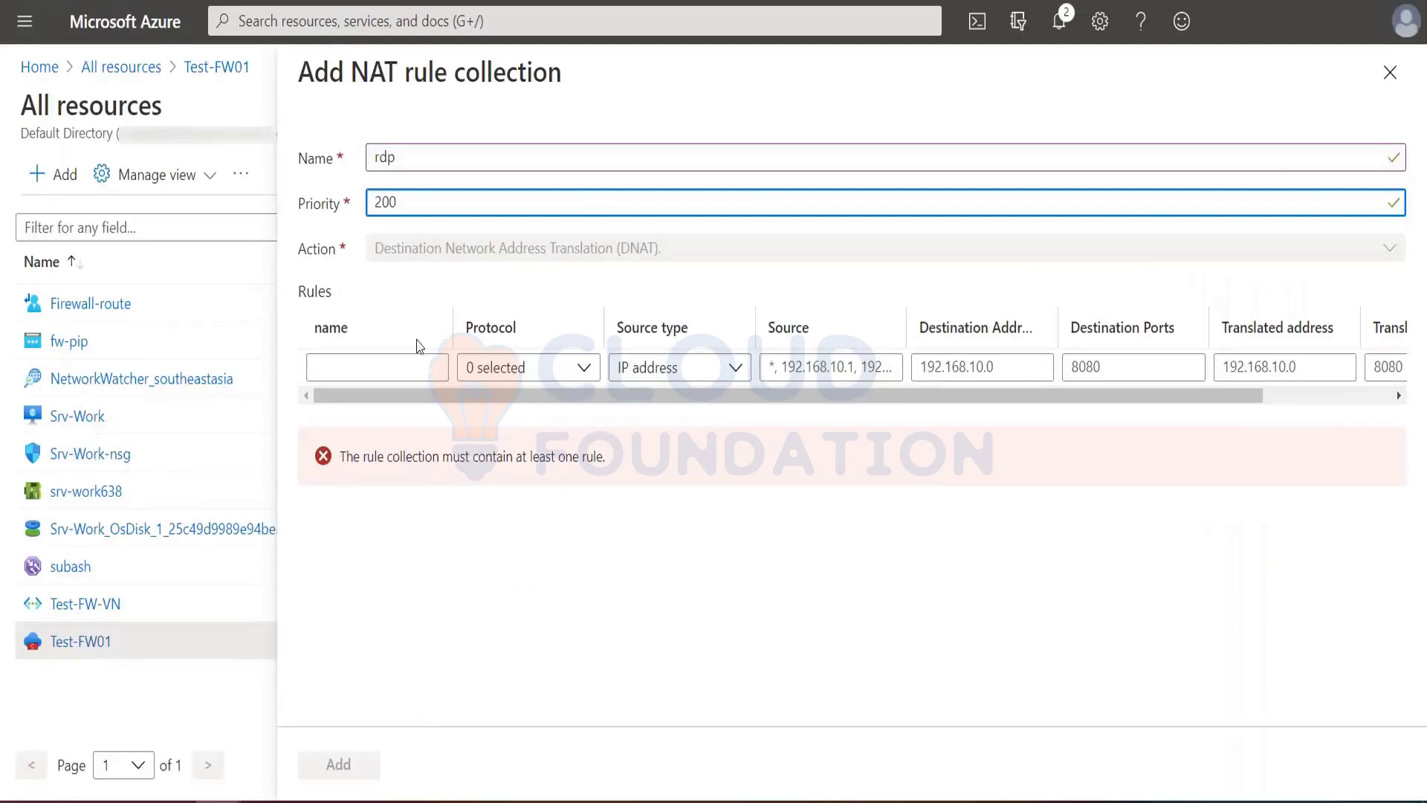
{"action": "left_click", "coordinate": [399, 364]}
{"action": "key", "text": "ctrl+v"}
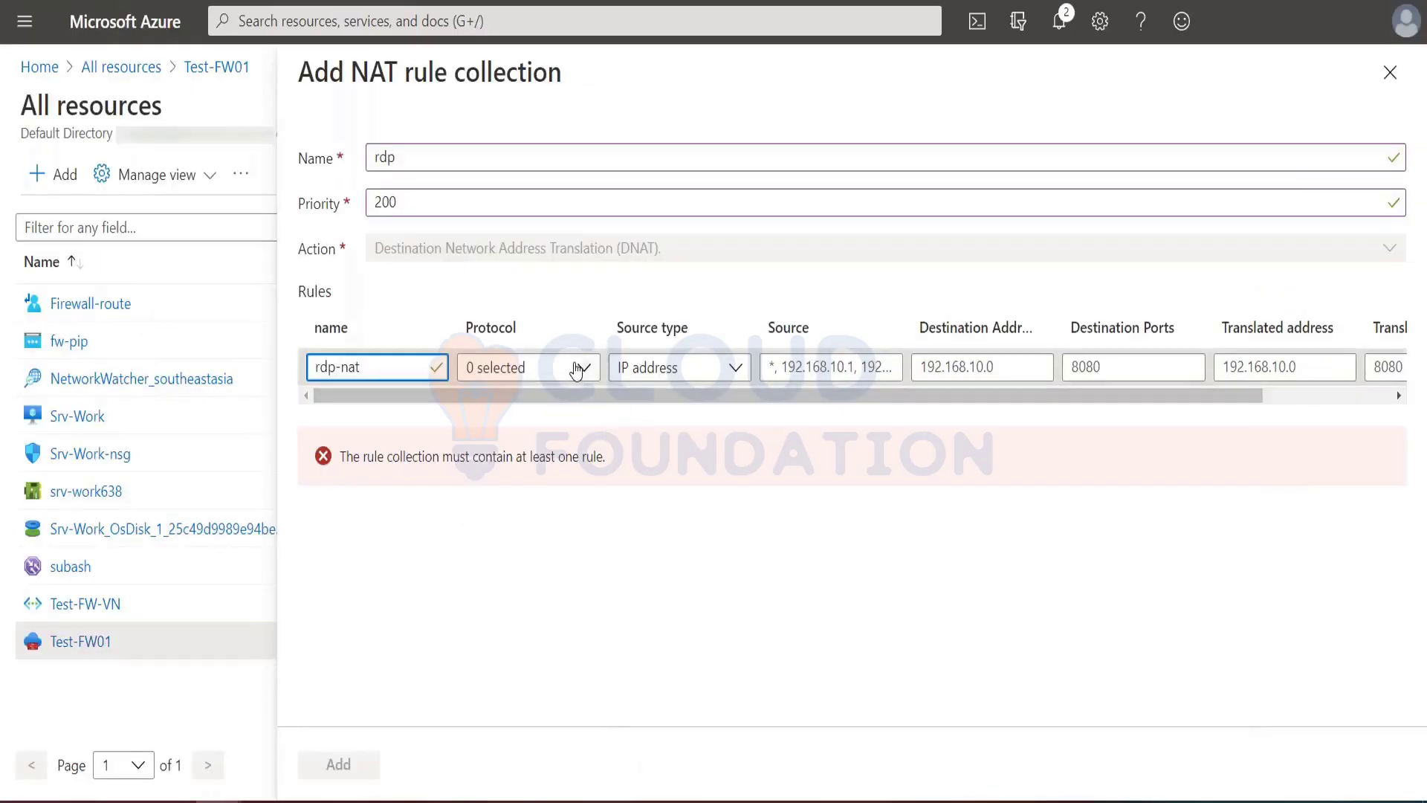
{"action": "left_click", "coordinate": [580, 367]}
{"action": "left_click", "coordinate": [480, 409]}
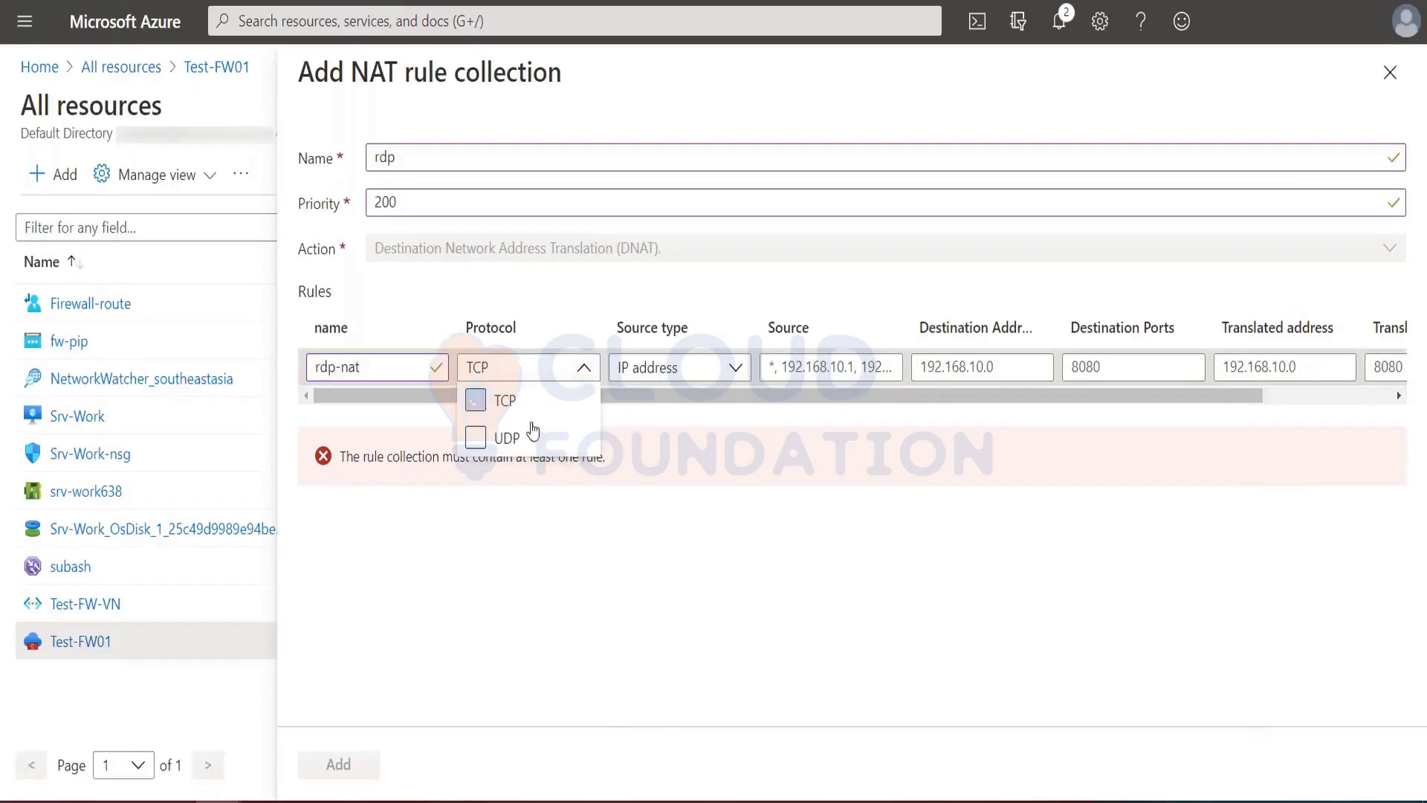
{"action": "left_click", "coordinate": [729, 485]}
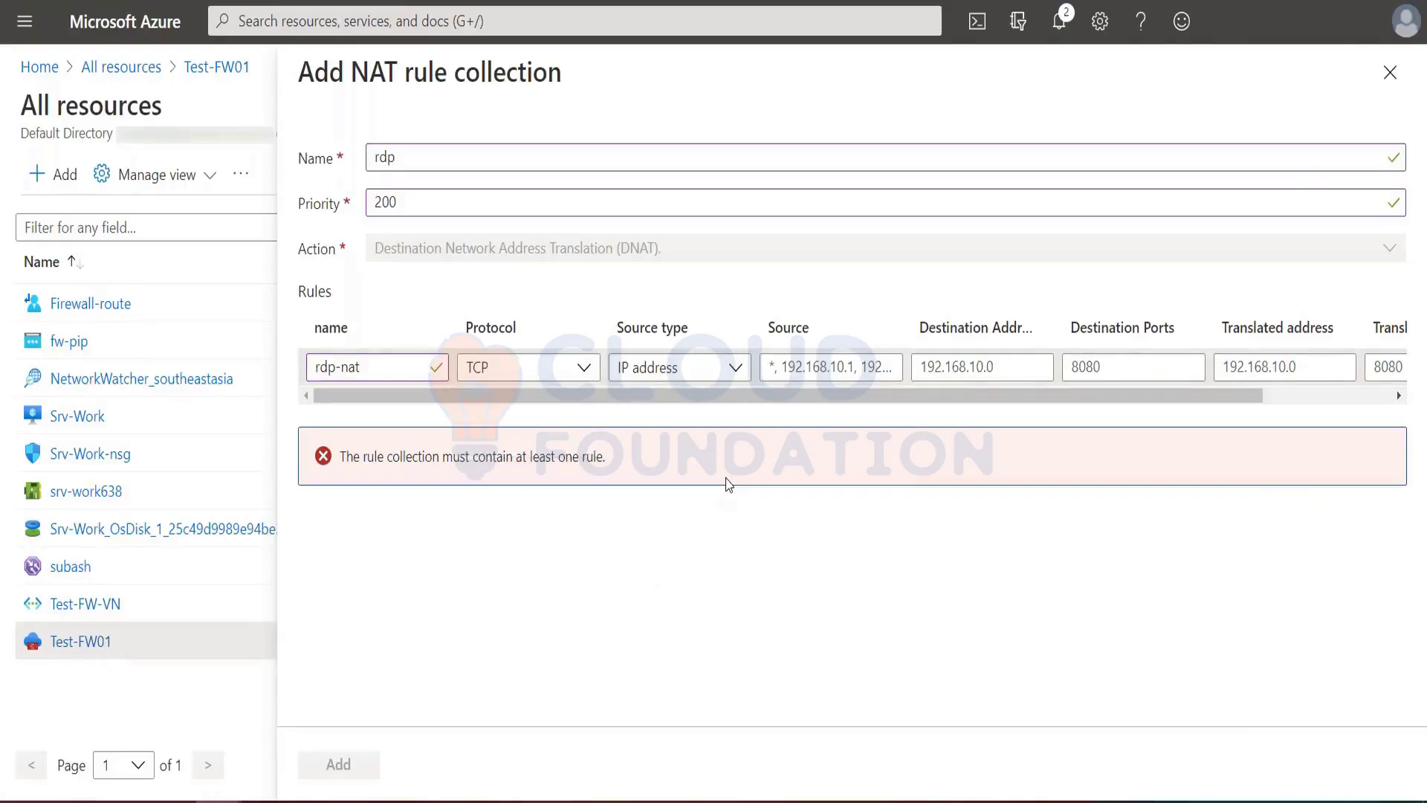
Keep IP address as the rdp-nat rule's source type and set its source to *, as the tutorial instructs.
{"action": "key", "text": "alt+Tab"}
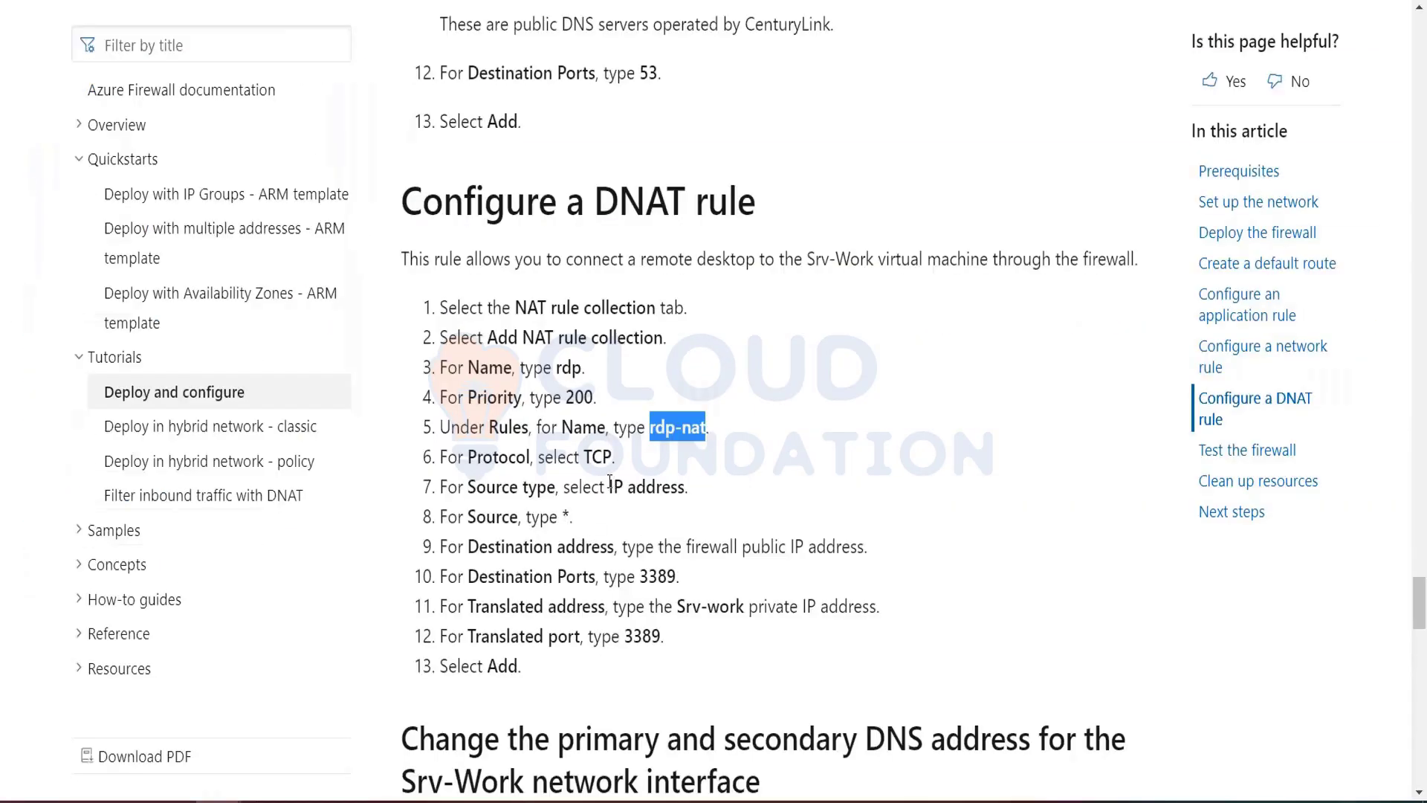
{"action": "key", "text": "alt+Tab"}
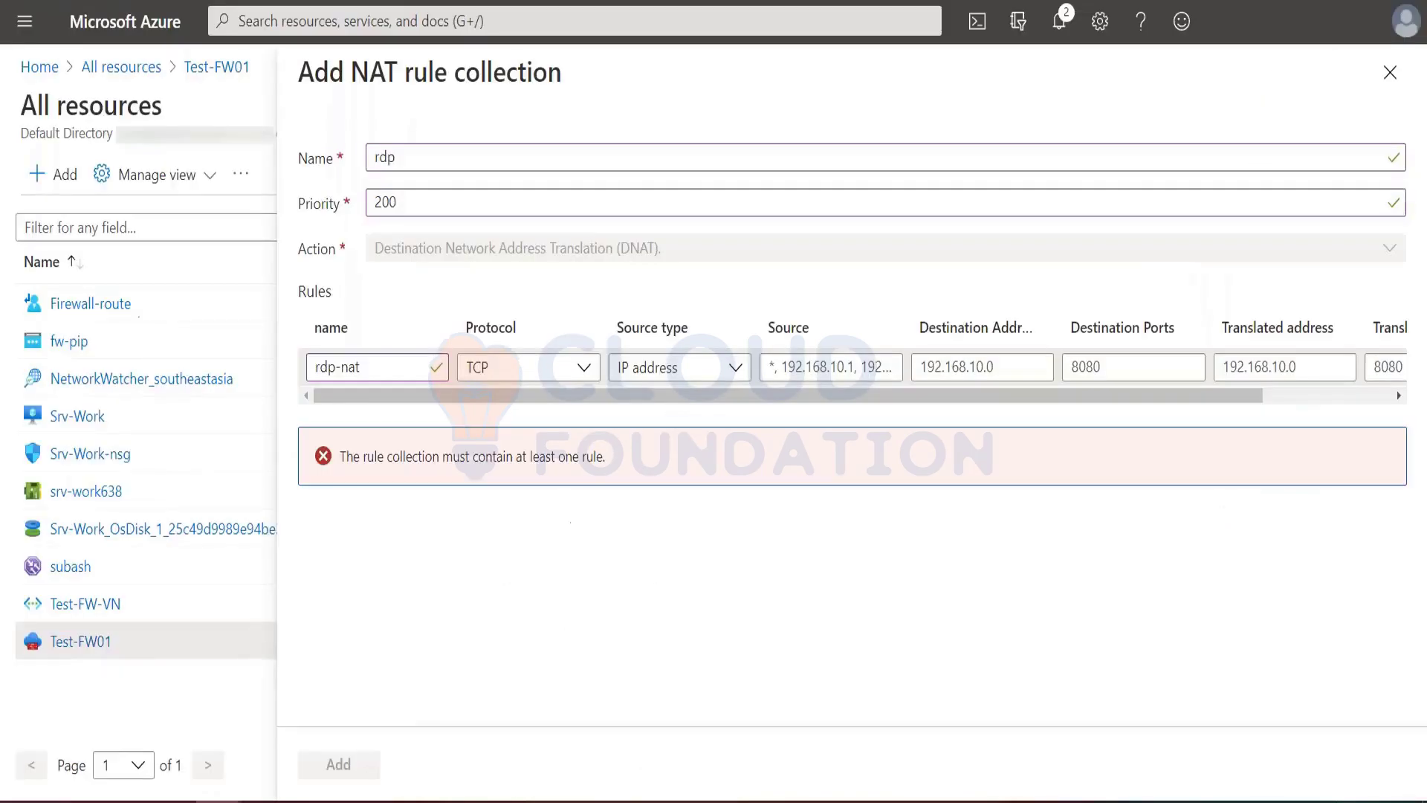
{"action": "left_click", "coordinate": [705, 369]}
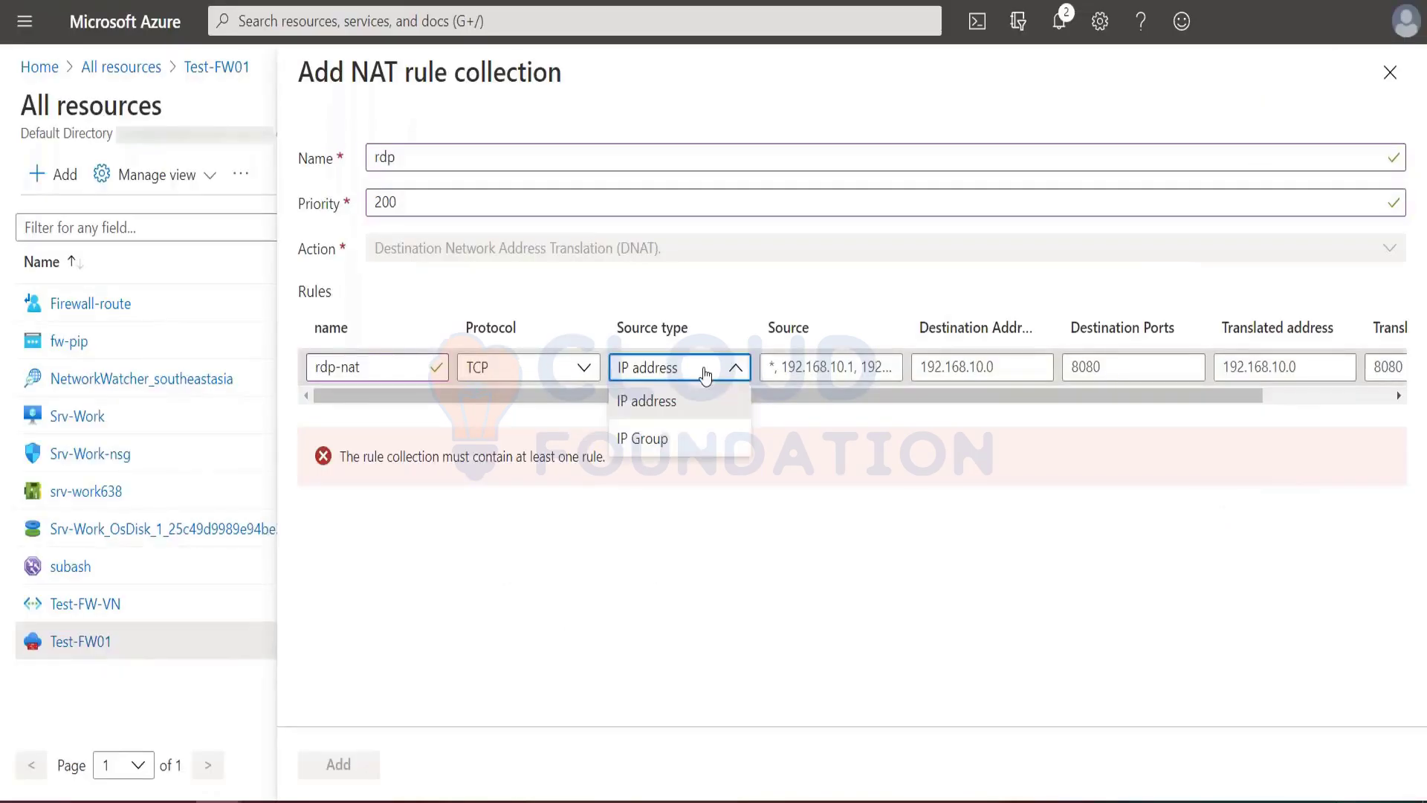
{"action": "left_click", "coordinate": [806, 368]}
{"action": "key", "text": "alt+Tab"}
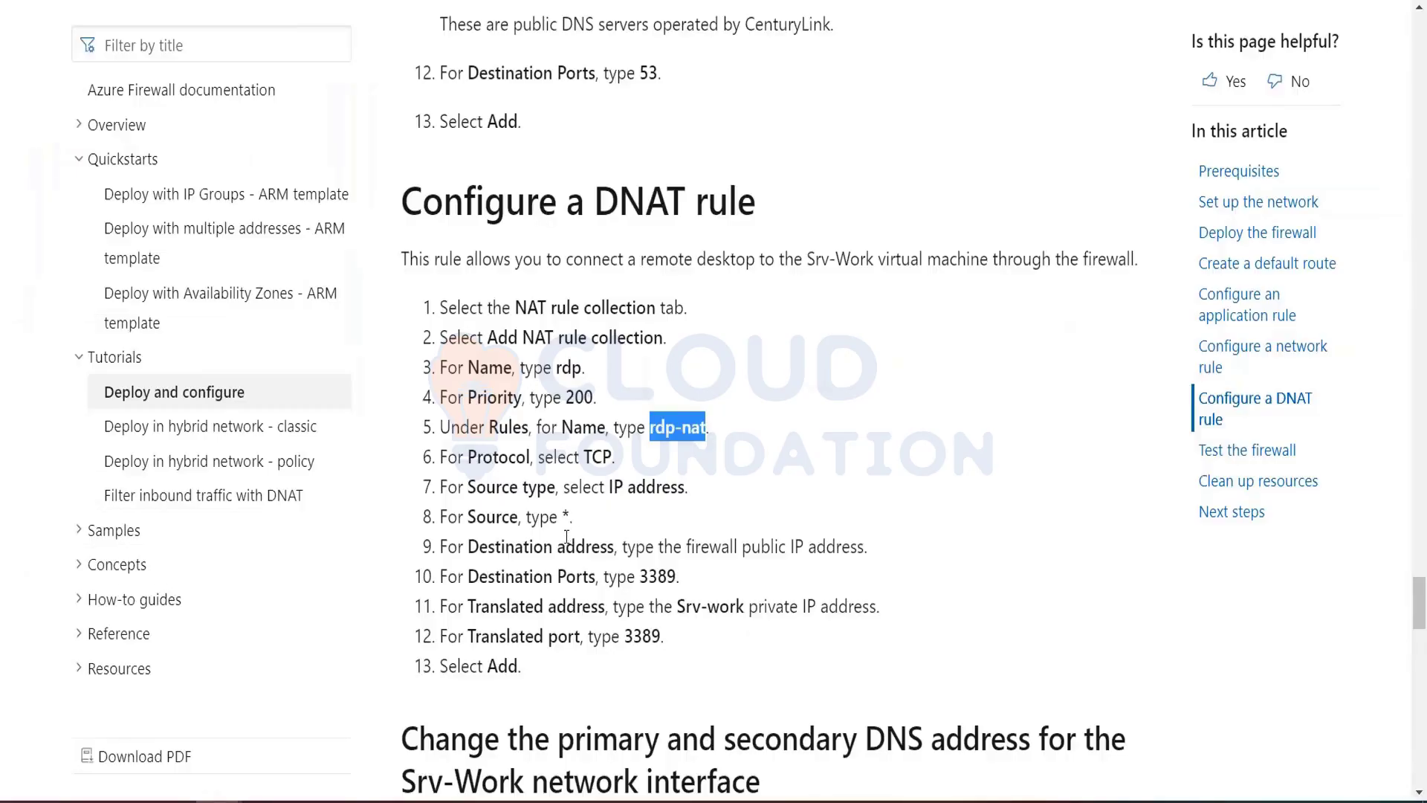
{"action": "key", "text": "alt+Tab"}
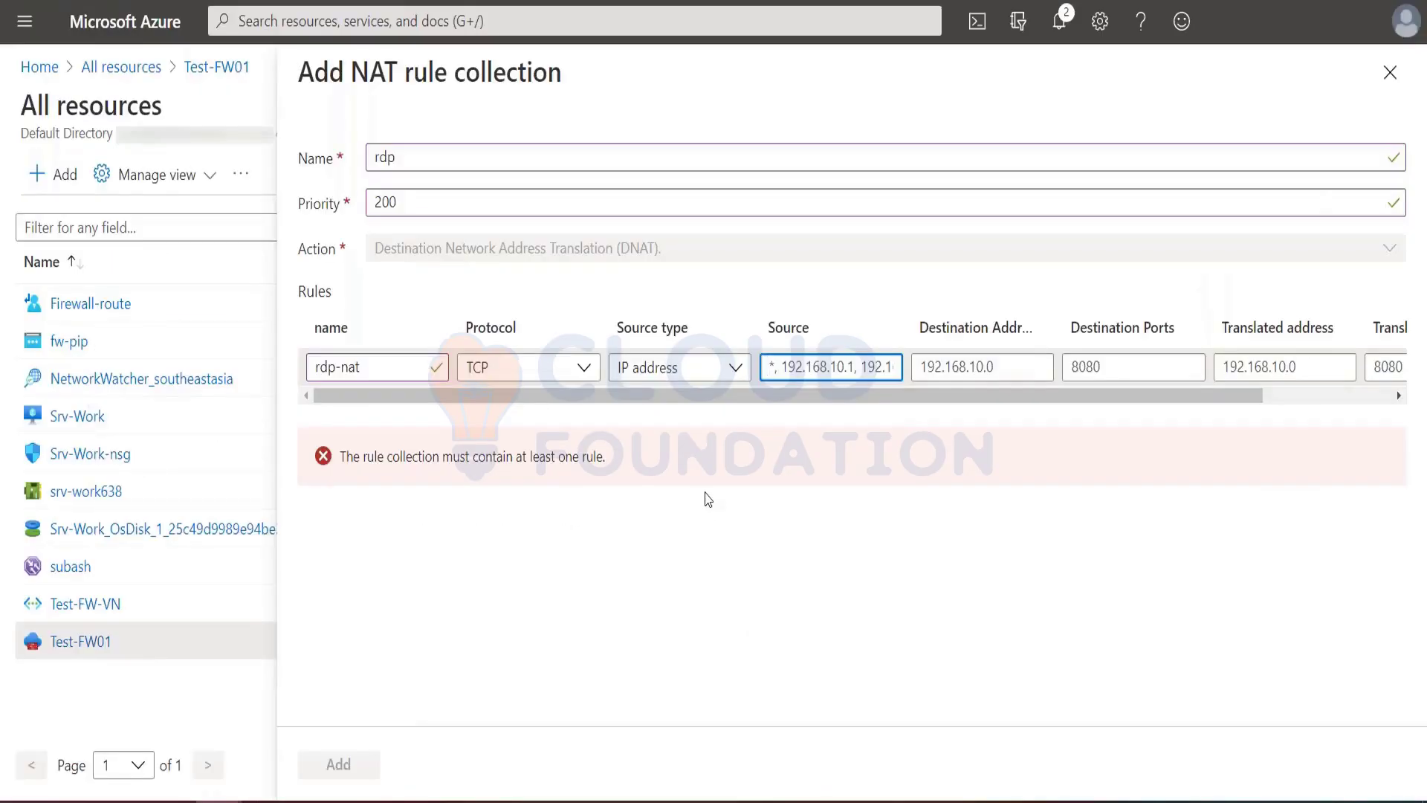
{"action": "key", "text": "Tab"}
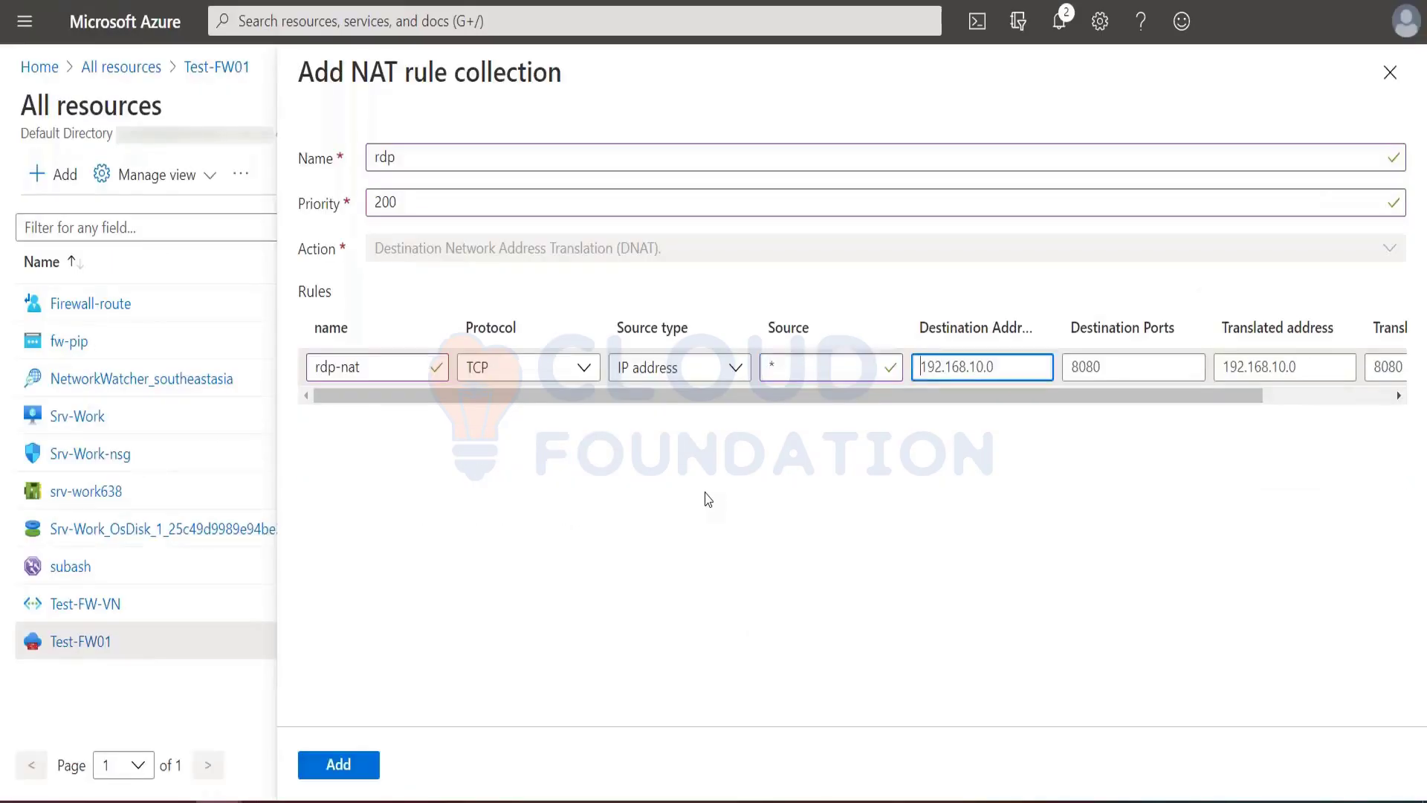
Set the rdp-nat rule's destination port to 3389, copied from the tutorial's DNAT section.
{"action": "key", "text": "alt+Tab"}
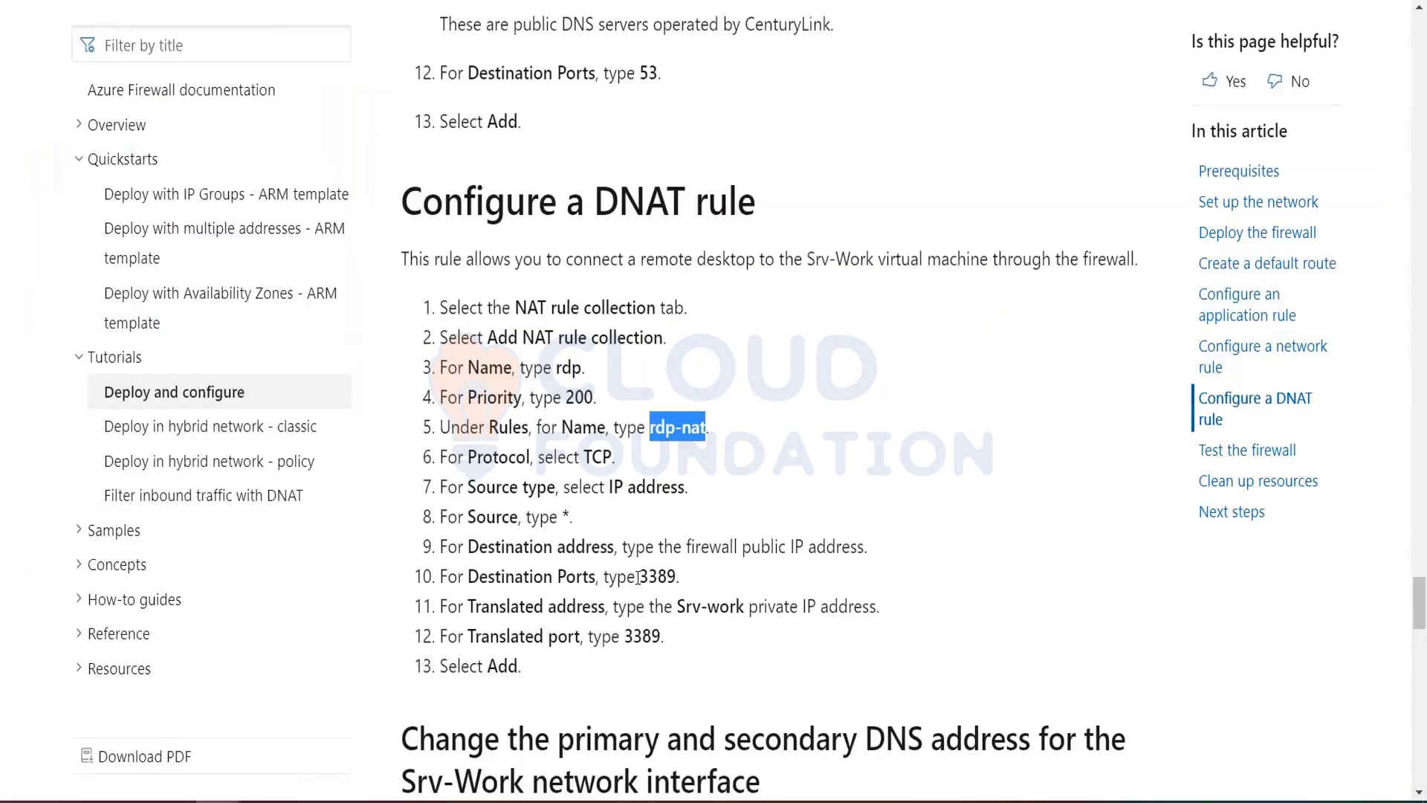
{"action": "left_click_drag", "start_coordinate": [641, 576], "coordinate": [678, 577]}
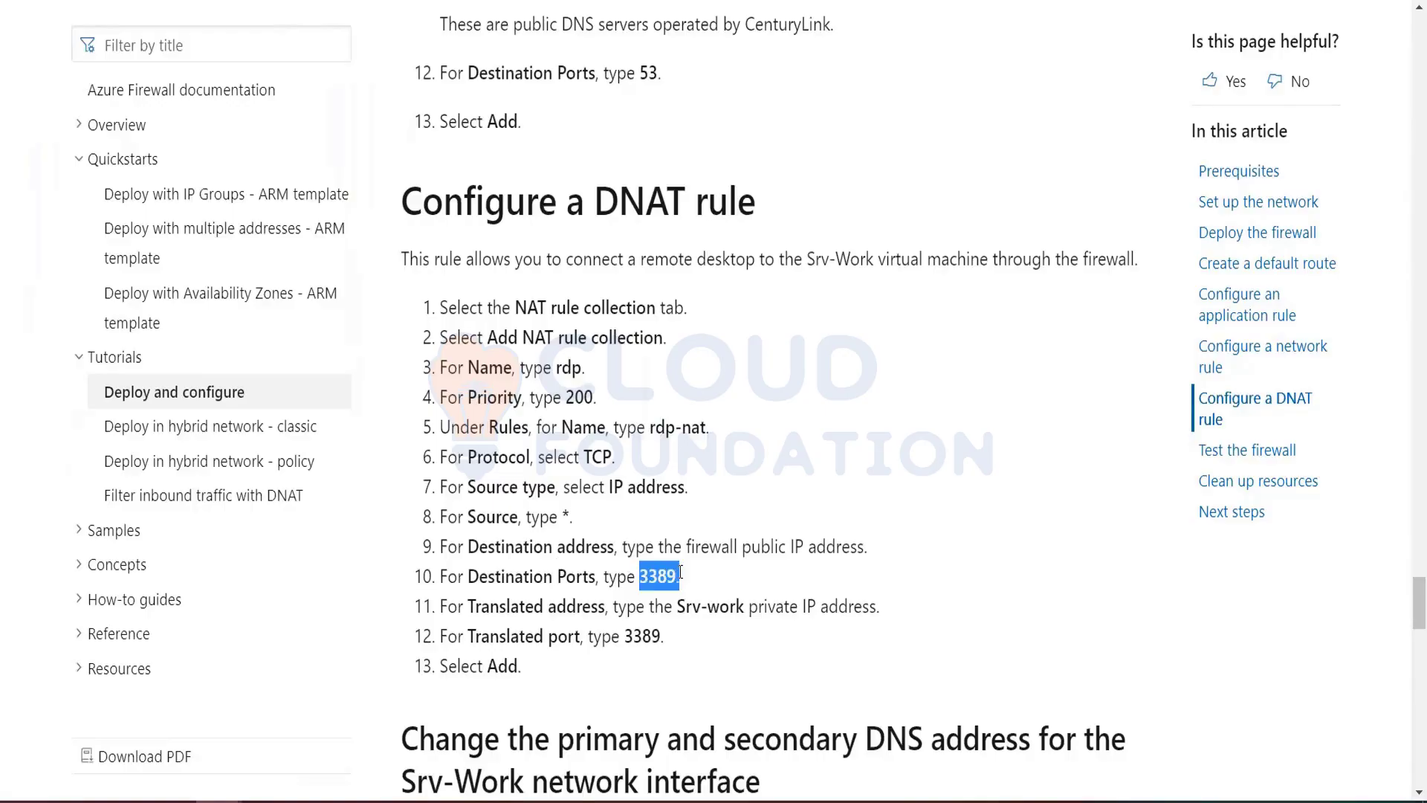
{"action": "key", "text": "shift+Left"}
{"action": "key", "text": "ctrl+c"}
{"action": "key", "text": "alt+Tab"}
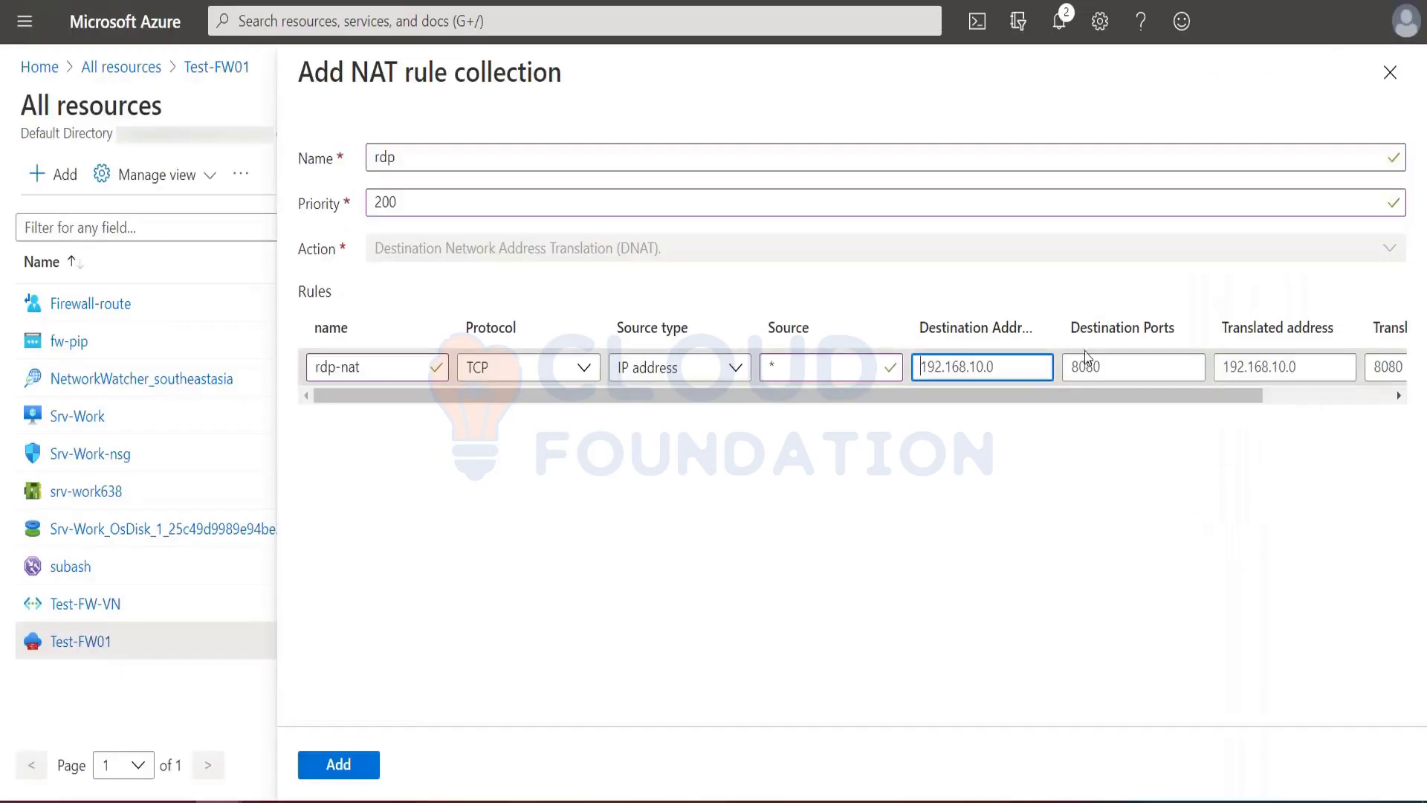
{"action": "left_click", "coordinate": [1072, 366]}
{"action": "key", "text": "ctrl+a"}
{"action": "key", "text": "ctrl+v"}
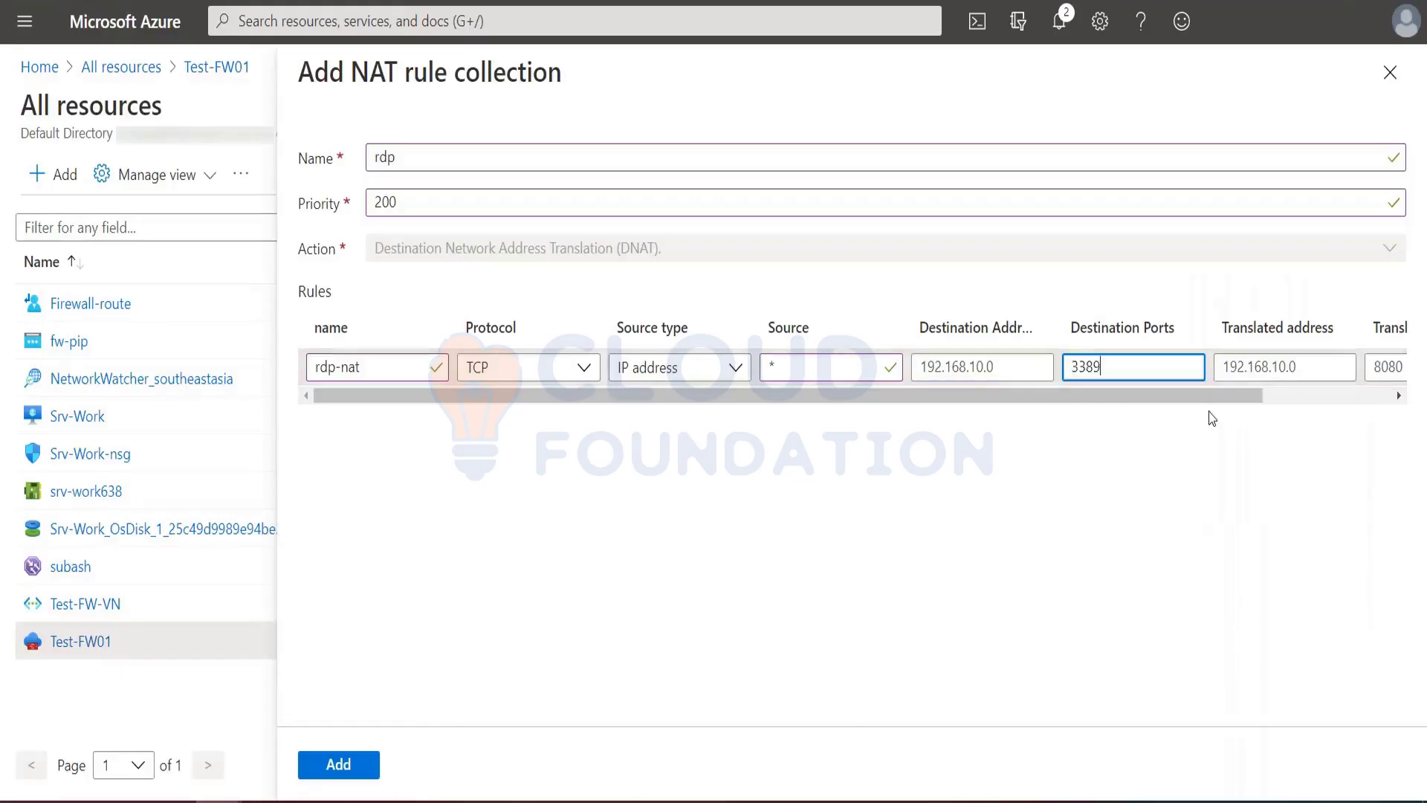
{"action": "key", "text": "Tab"}
Open the Azure portal in a new browser tab and show the Test-FW01 firewall's overview.
{"action": "key", "text": "alt+Tab"}
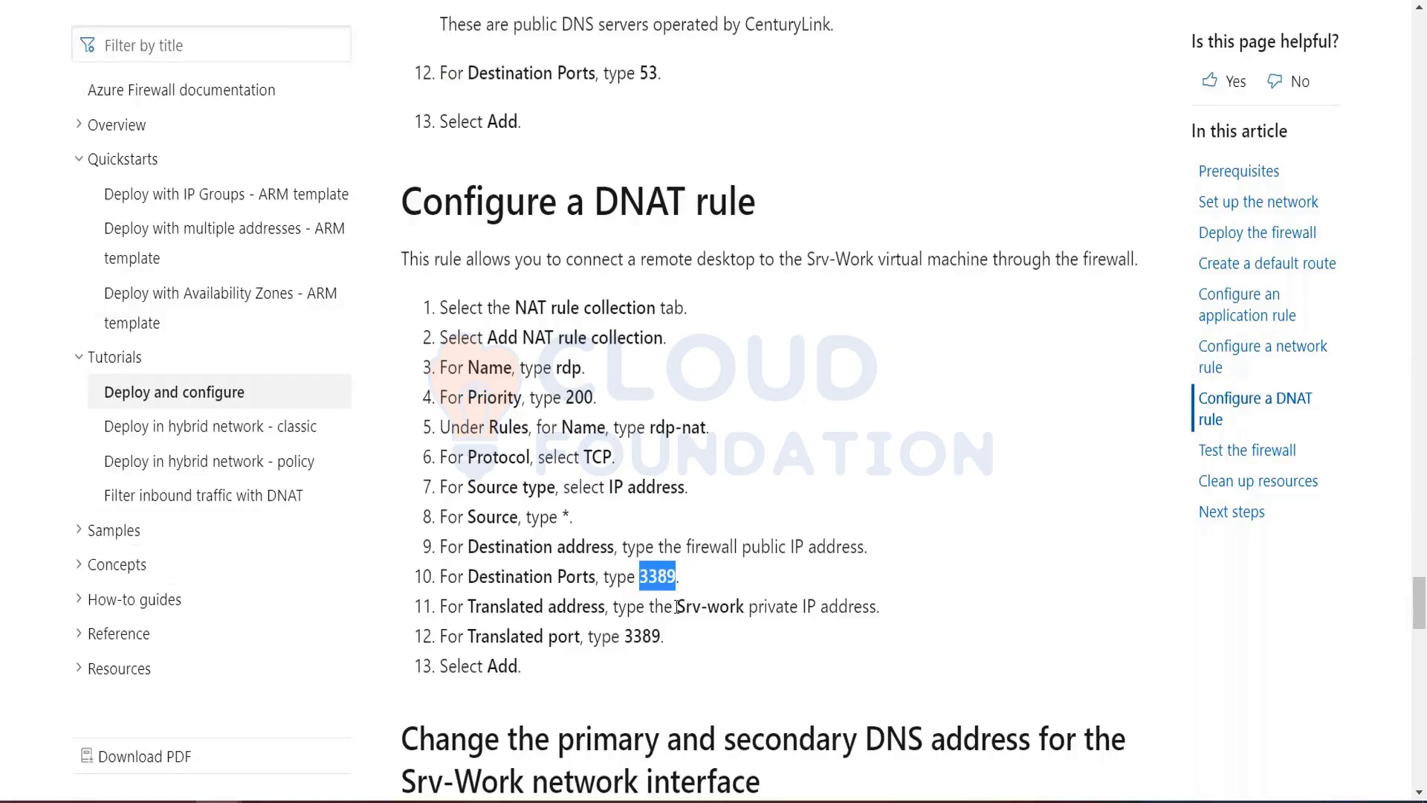
{"action": "key", "text": "alt+Tab"}
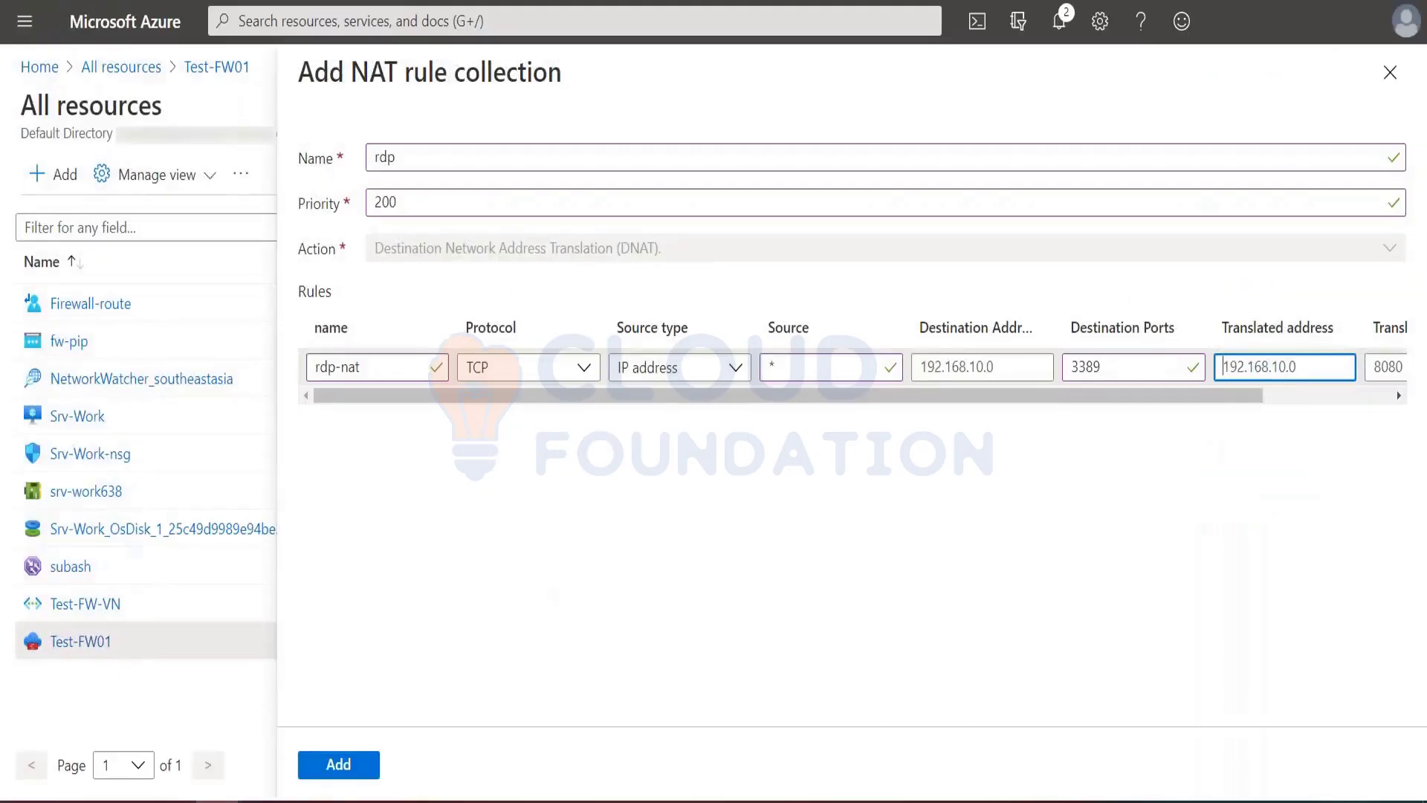
{"action": "key", "text": "ctrl+t"}
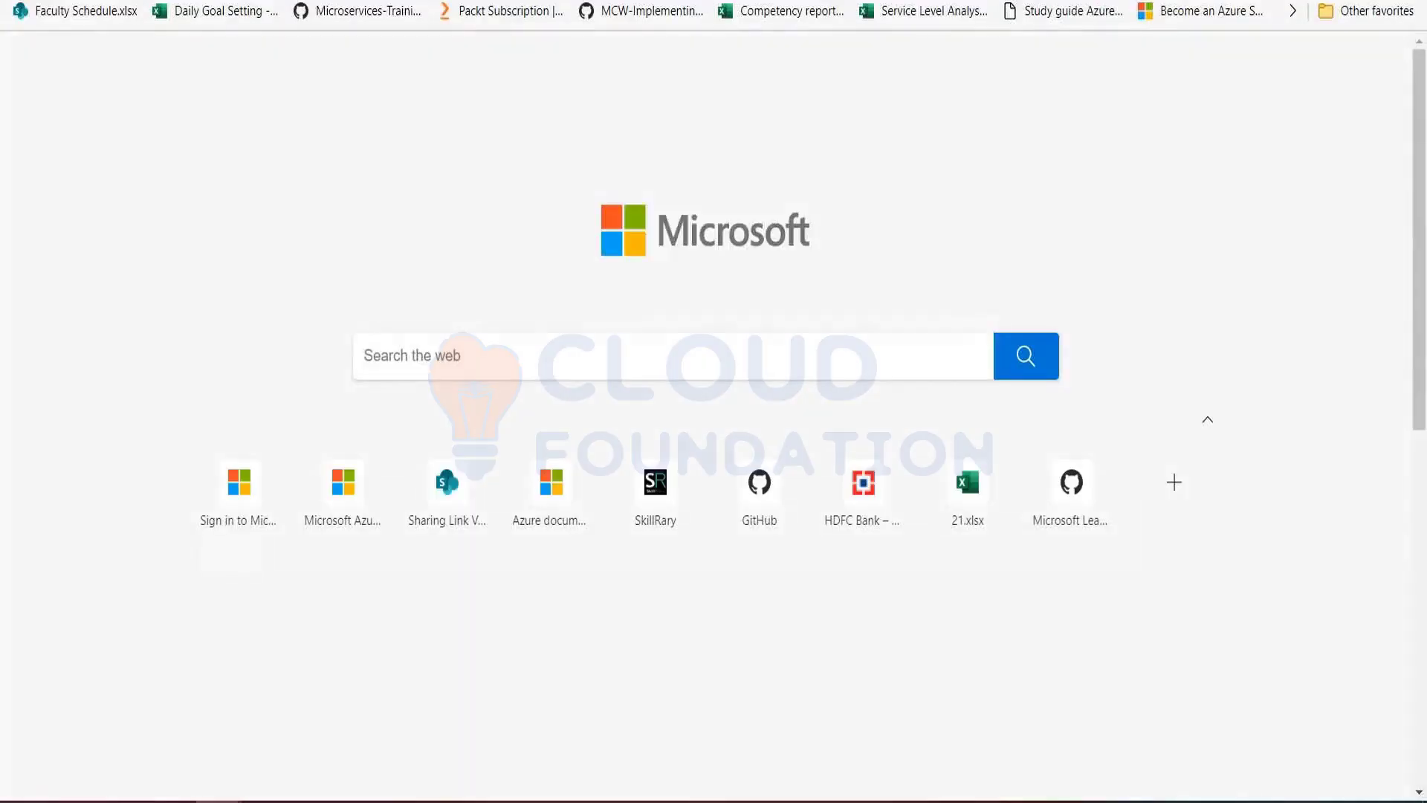
{"action": "type", "text": "port"}
{"action": "key", "text": "Return"}
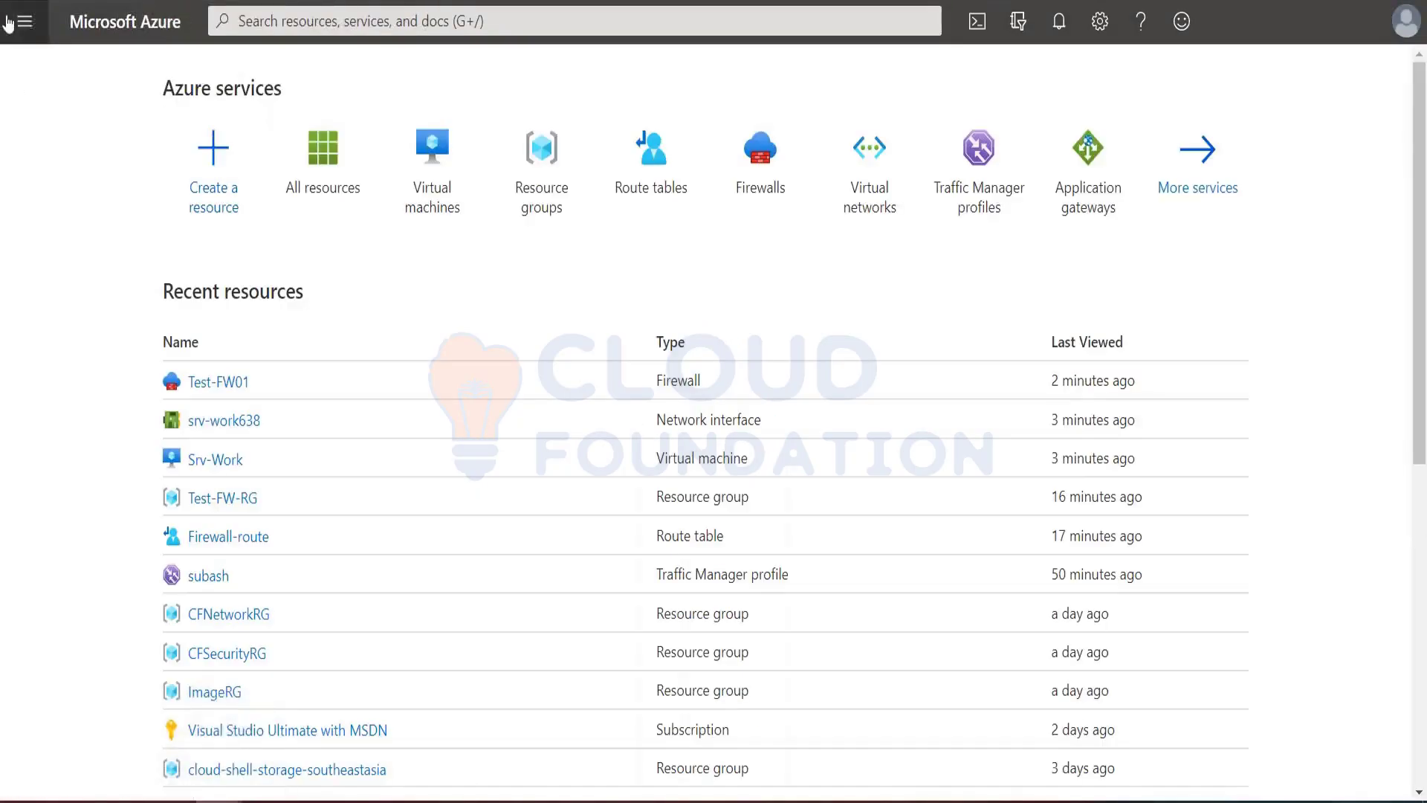
{"action": "left_click", "coordinate": [23, 22]}
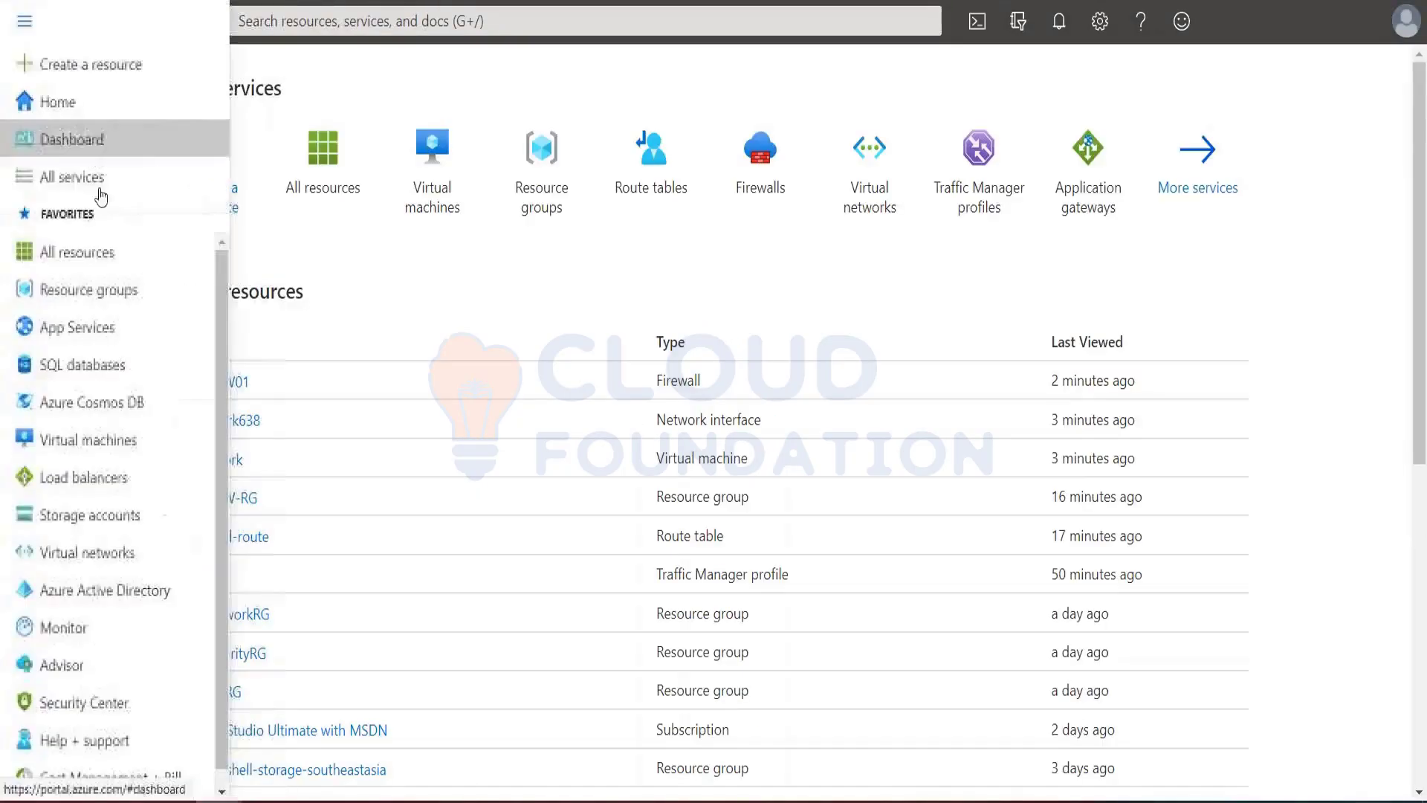
{"action": "left_click", "coordinate": [360, 283]}
{"action": "left_click", "coordinate": [231, 383]}
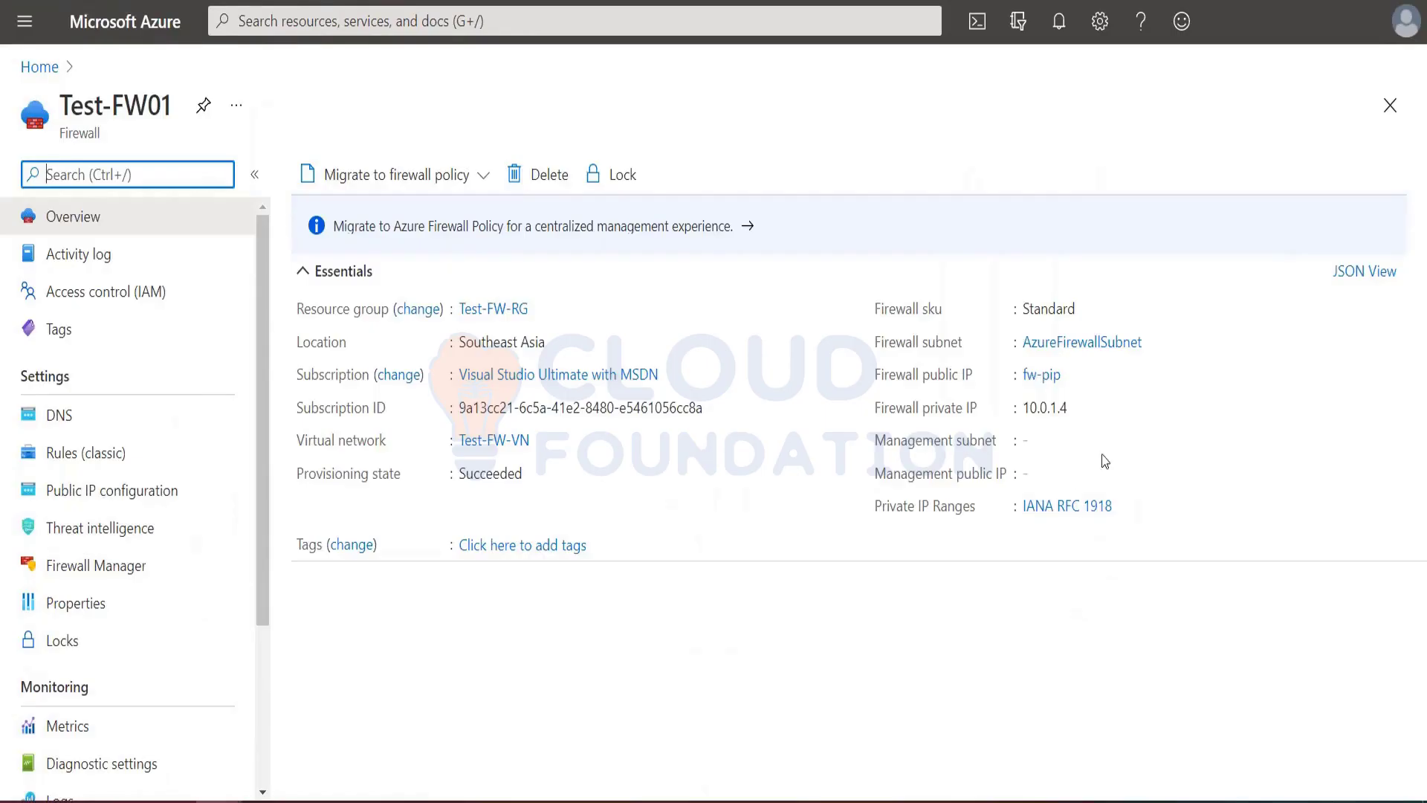
Copy the IP address of the firewall's public IP resource fw-pip into the rdp-nat rule as destination address 20.197.97.196.
{"action": "left_click", "coordinate": [1051, 377]}
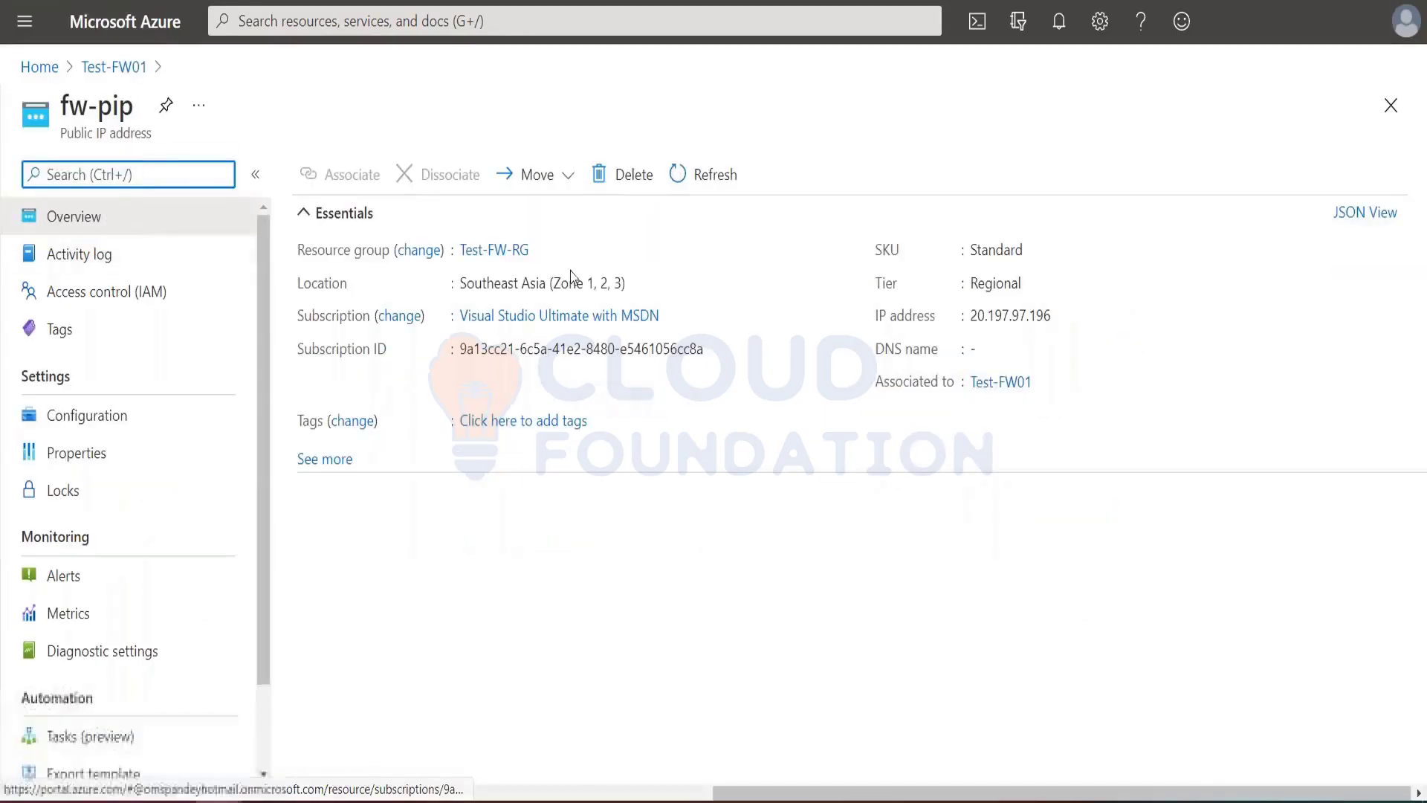
{"action": "left_click", "coordinate": [1063, 315]}
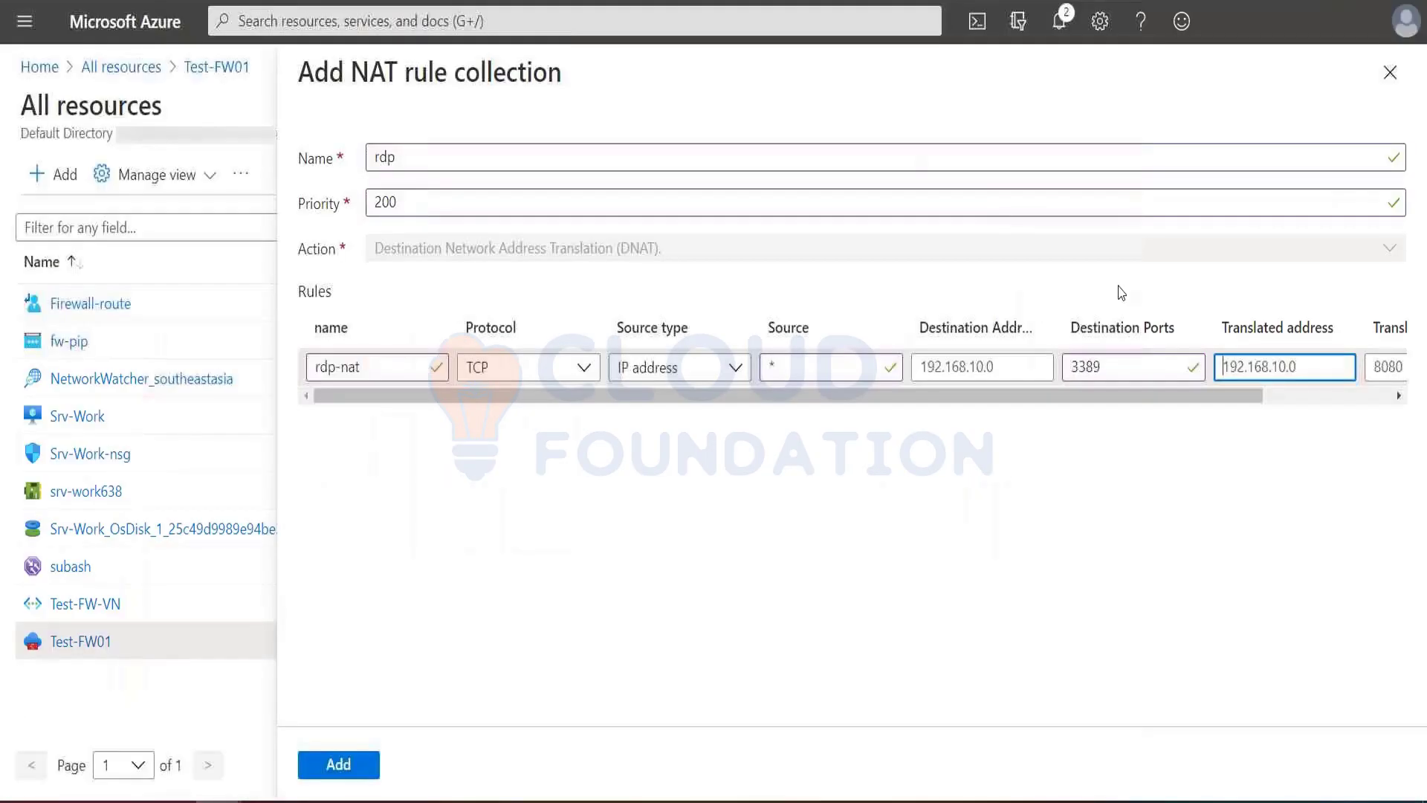
{"action": "left_click", "coordinate": [981, 369]}
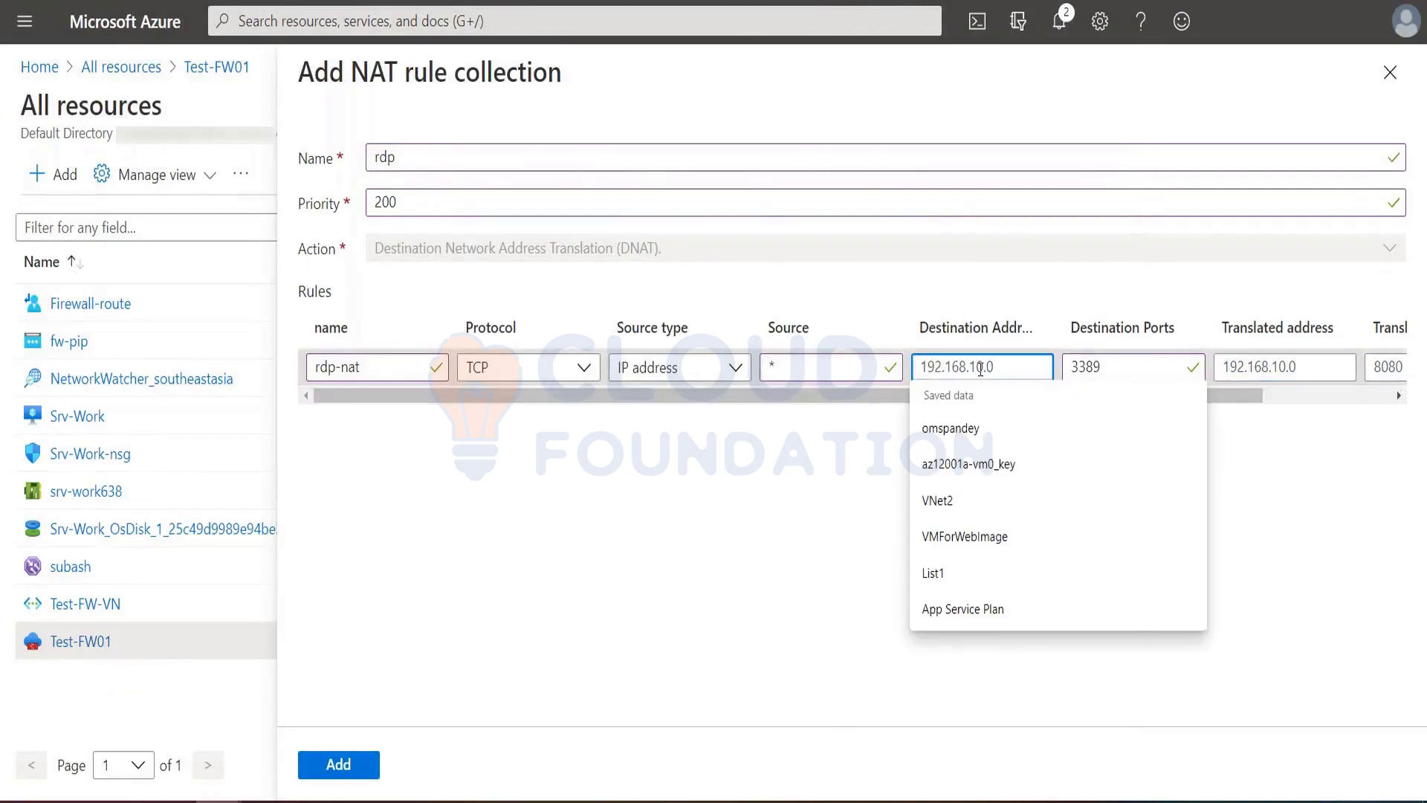
{"action": "key", "text": "ctrl+v"}
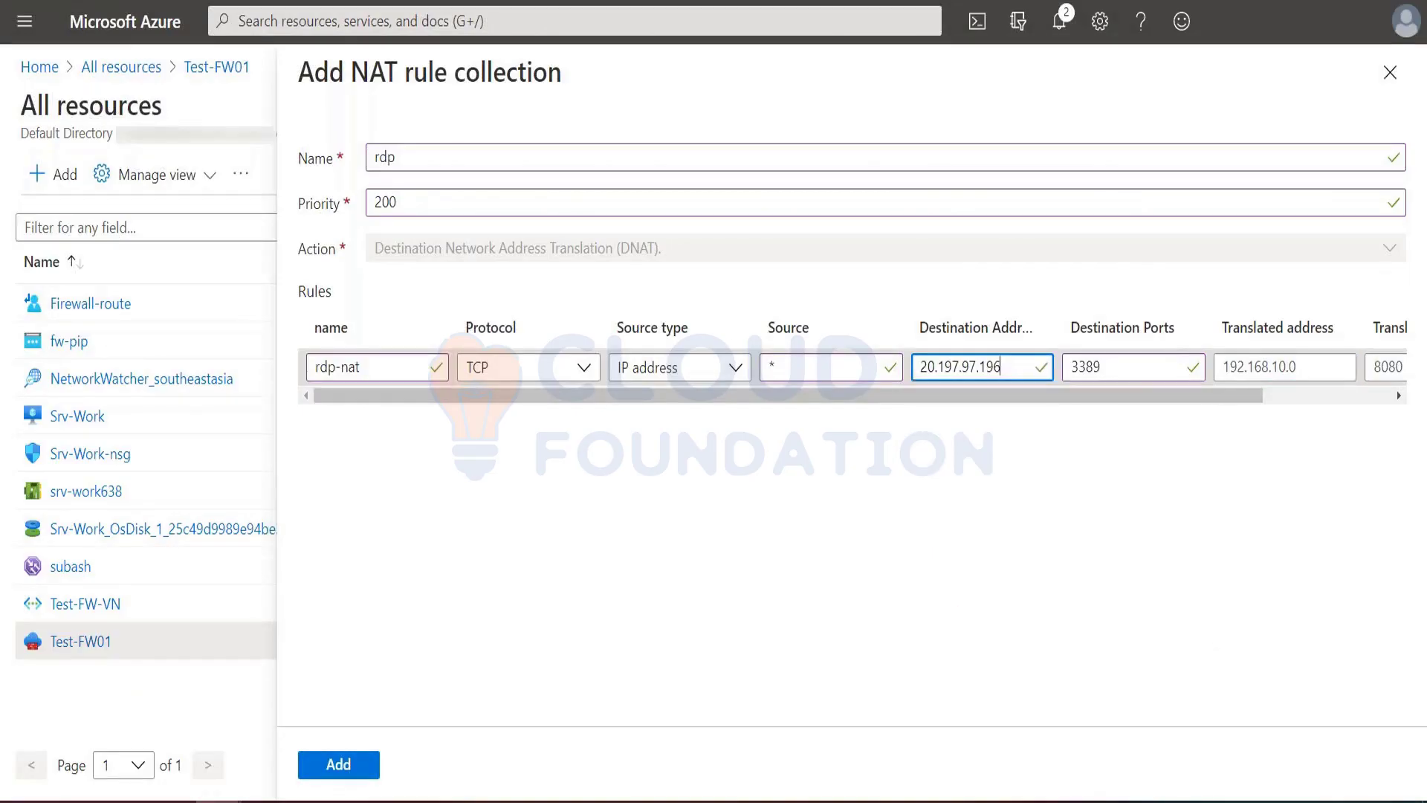
Look up the Srv-Work virtual machine's private IP address and set it as the rdp-nat rule's translated address, 10.0.2.4.
{"action": "left_click", "coordinate": [1245, 367]}
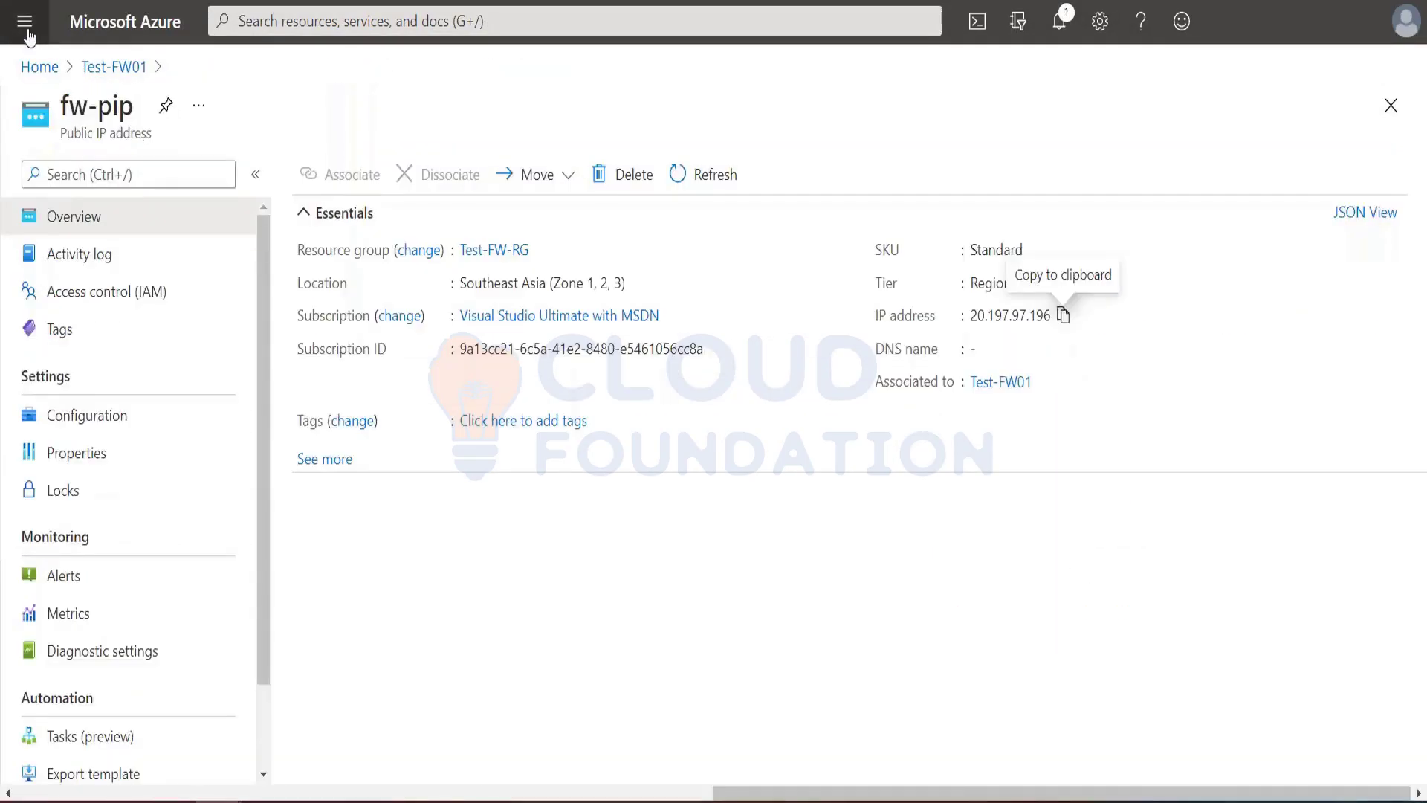
{"action": "left_click", "coordinate": [25, 21]}
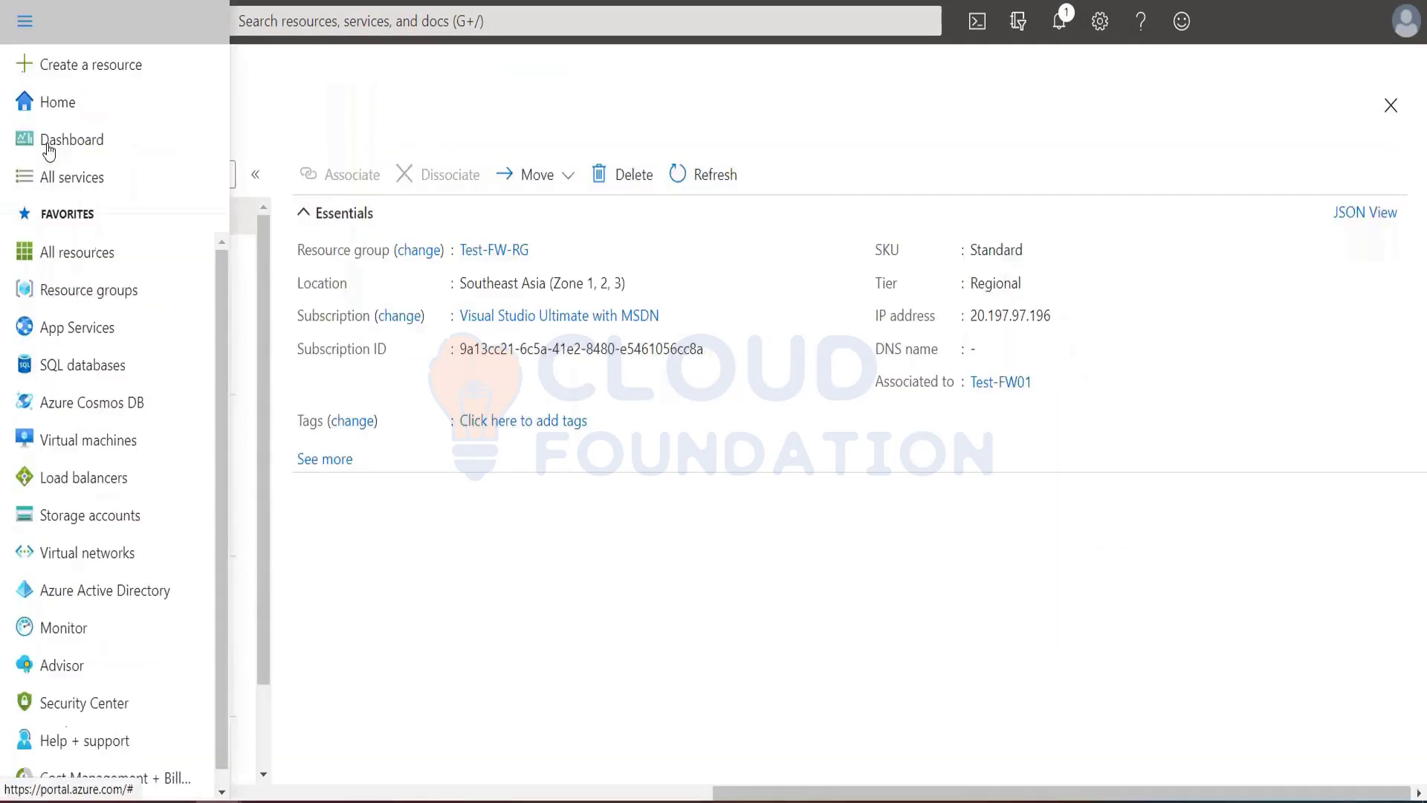
{"action": "left_click", "coordinate": [76, 453]}
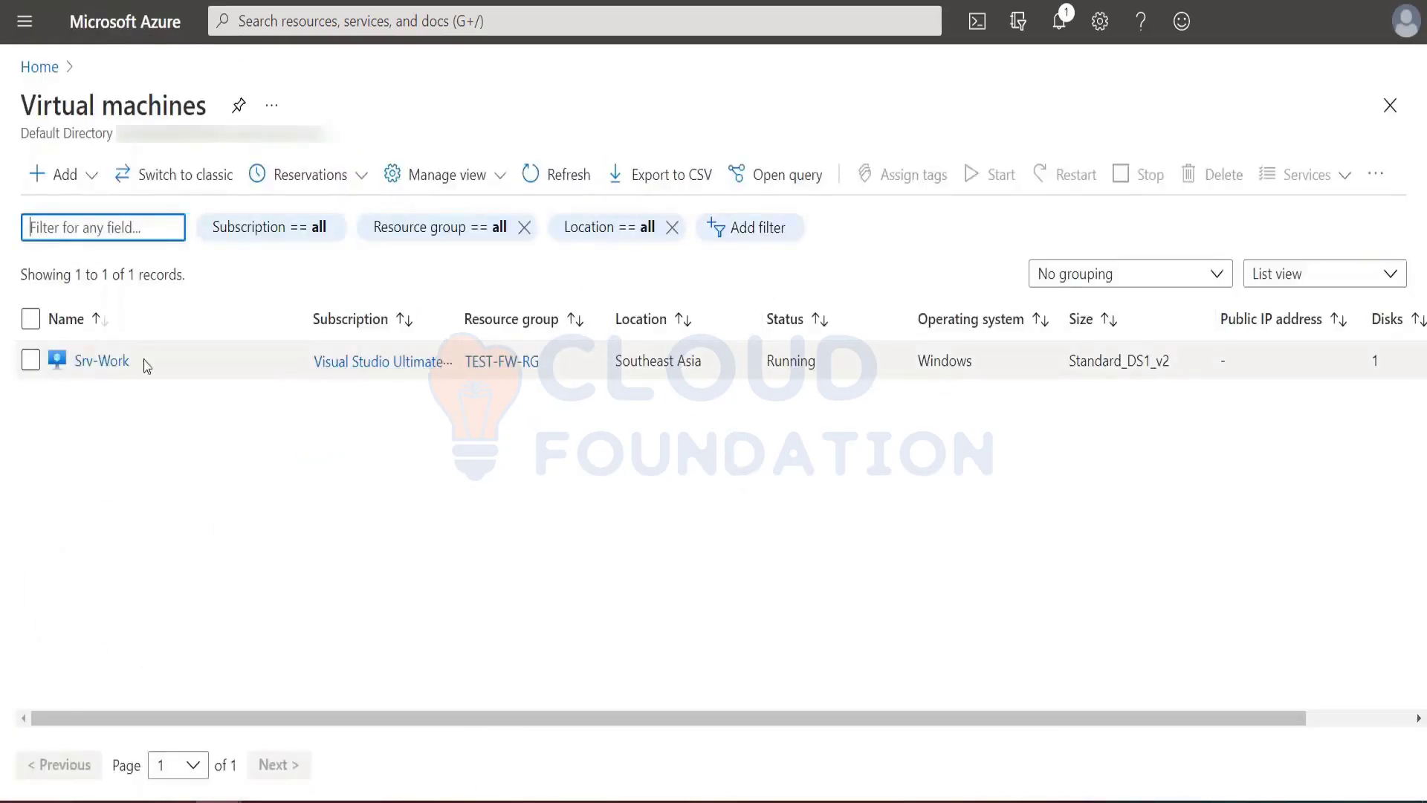
{"action": "left_click", "coordinate": [110, 362]}
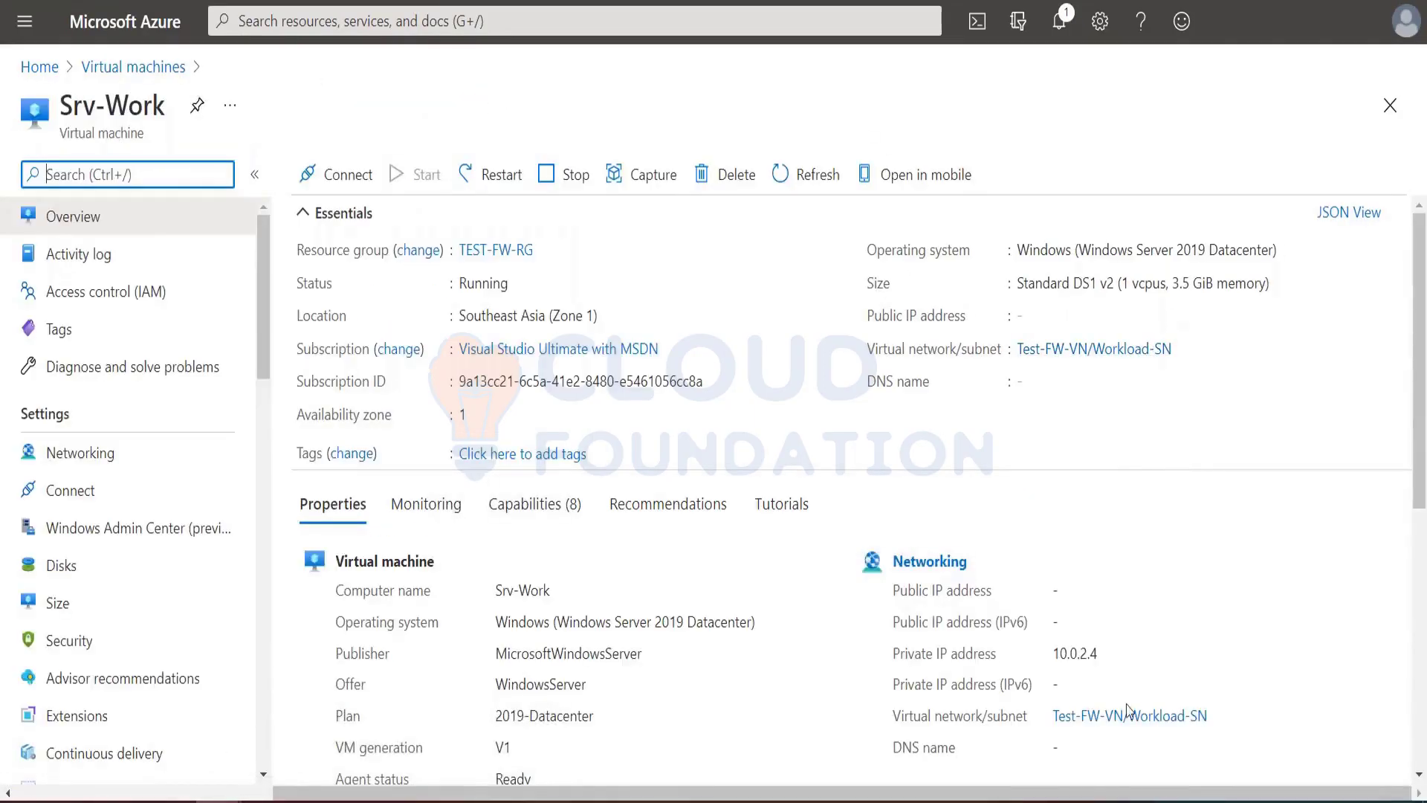
{"action": "left_click_drag", "start_coordinate": [1101, 656], "coordinate": [1054, 653]}
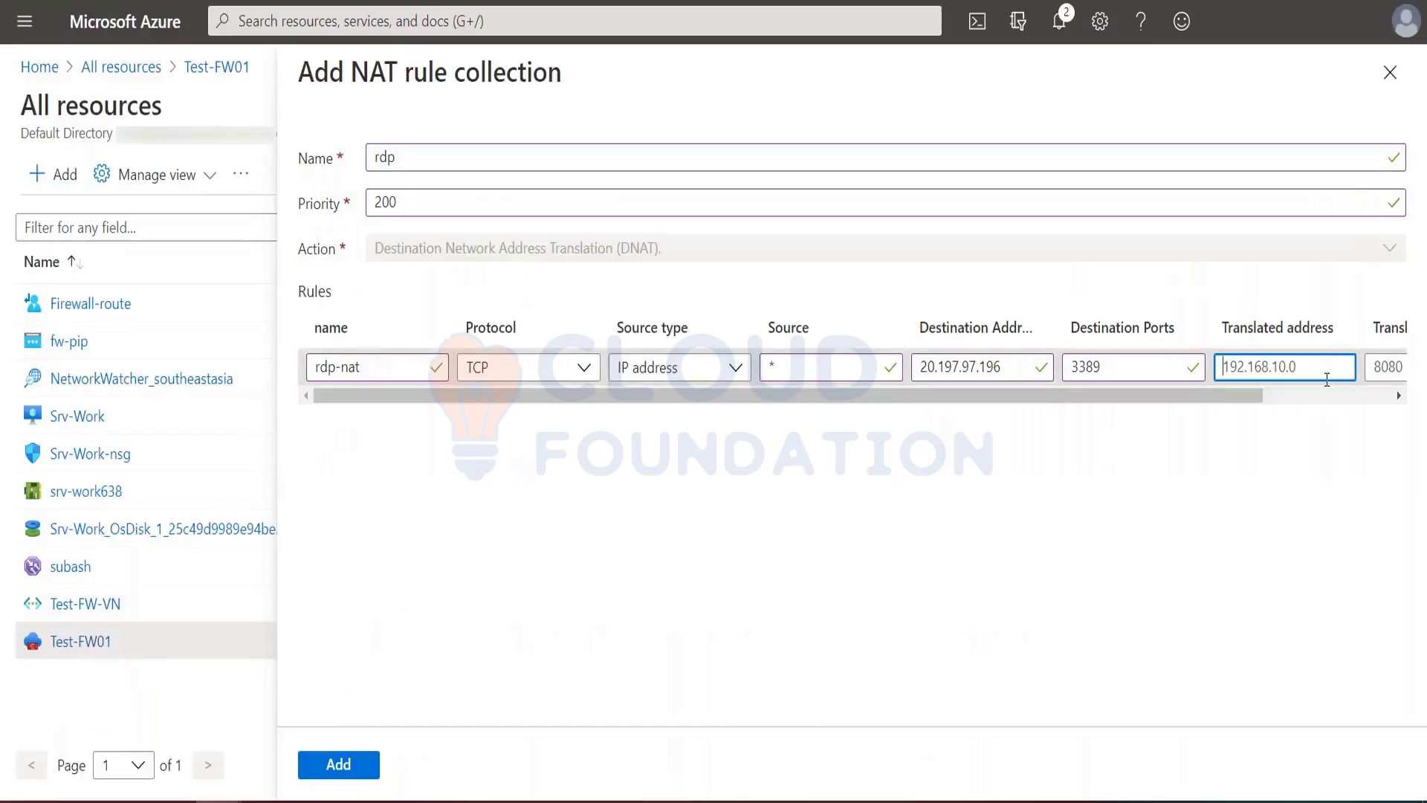
{"action": "type", "text": "10.0.2.4"}
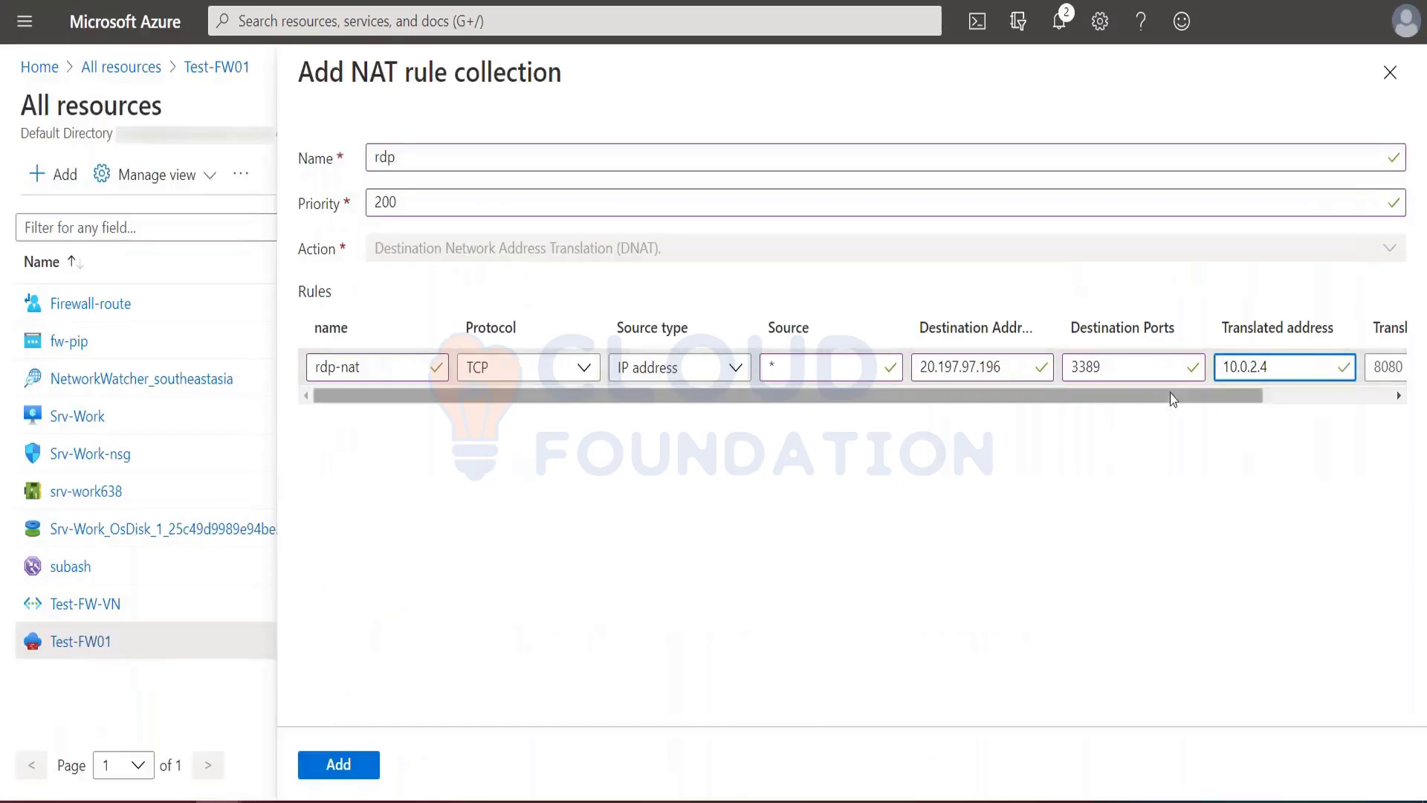
Set the rdp-nat rule's translated port to 3389 and add the NAT rule collection to the firewall.
{"action": "left_click_drag", "start_coordinate": [1178, 401], "coordinate": [1347, 392]}
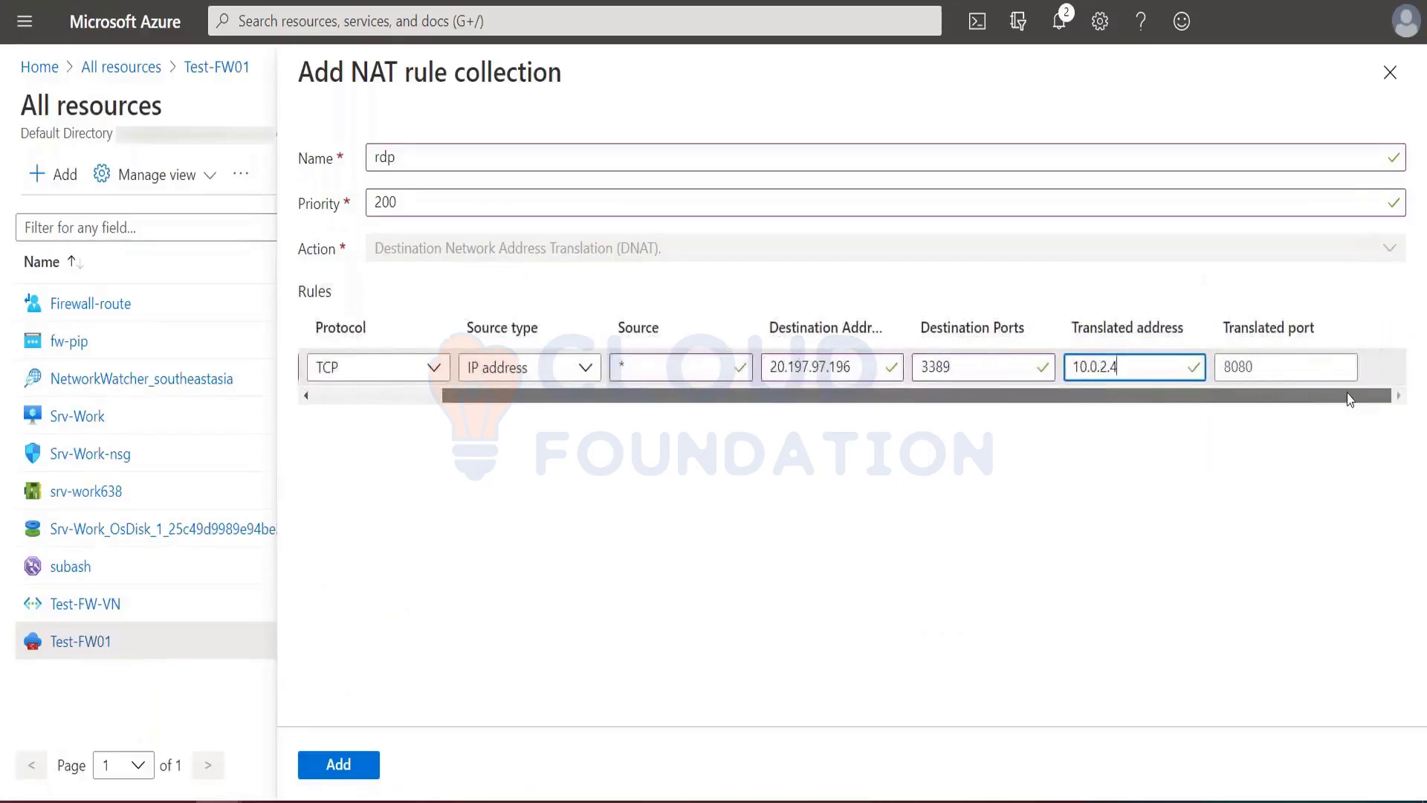
{"action": "left_click", "coordinate": [1292, 363]}
{"action": "type", "text": "33"}
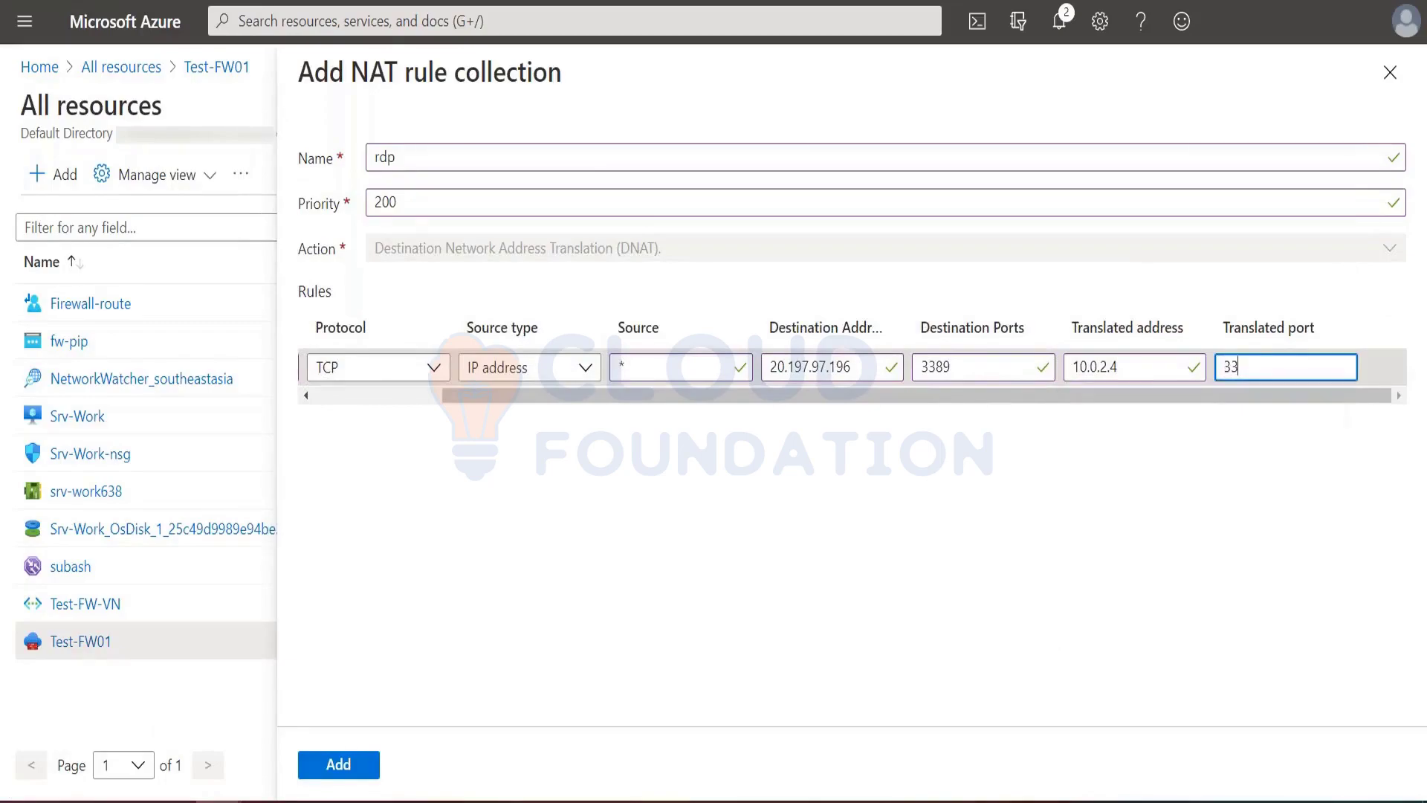
{"action": "type", "text": "89"}
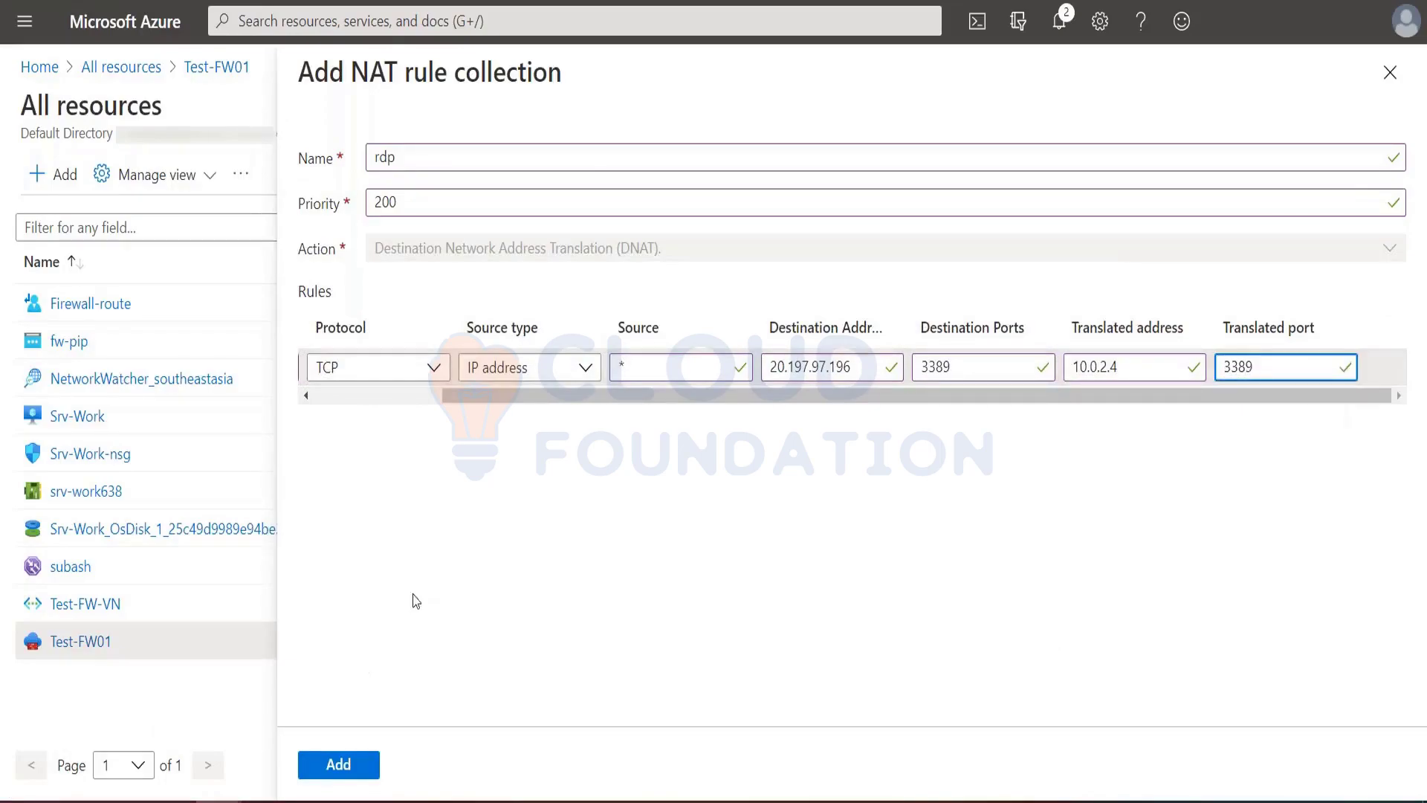
{"action": "left_click", "coordinate": [349, 769]}
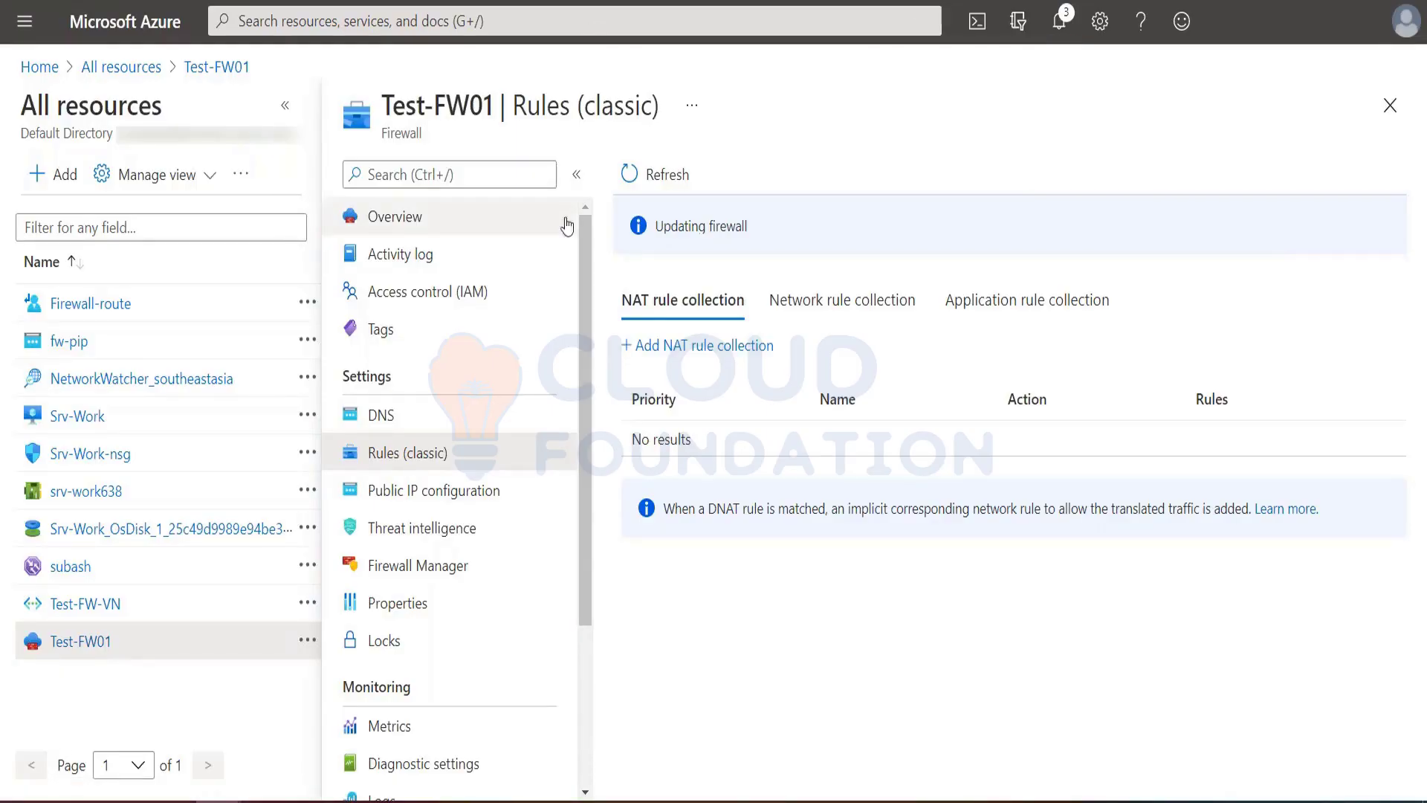
Review Test-FW01's network and application rule collections, expanding their rules, and return to the NAT rule collections.
{"action": "left_click", "coordinate": [828, 301]}
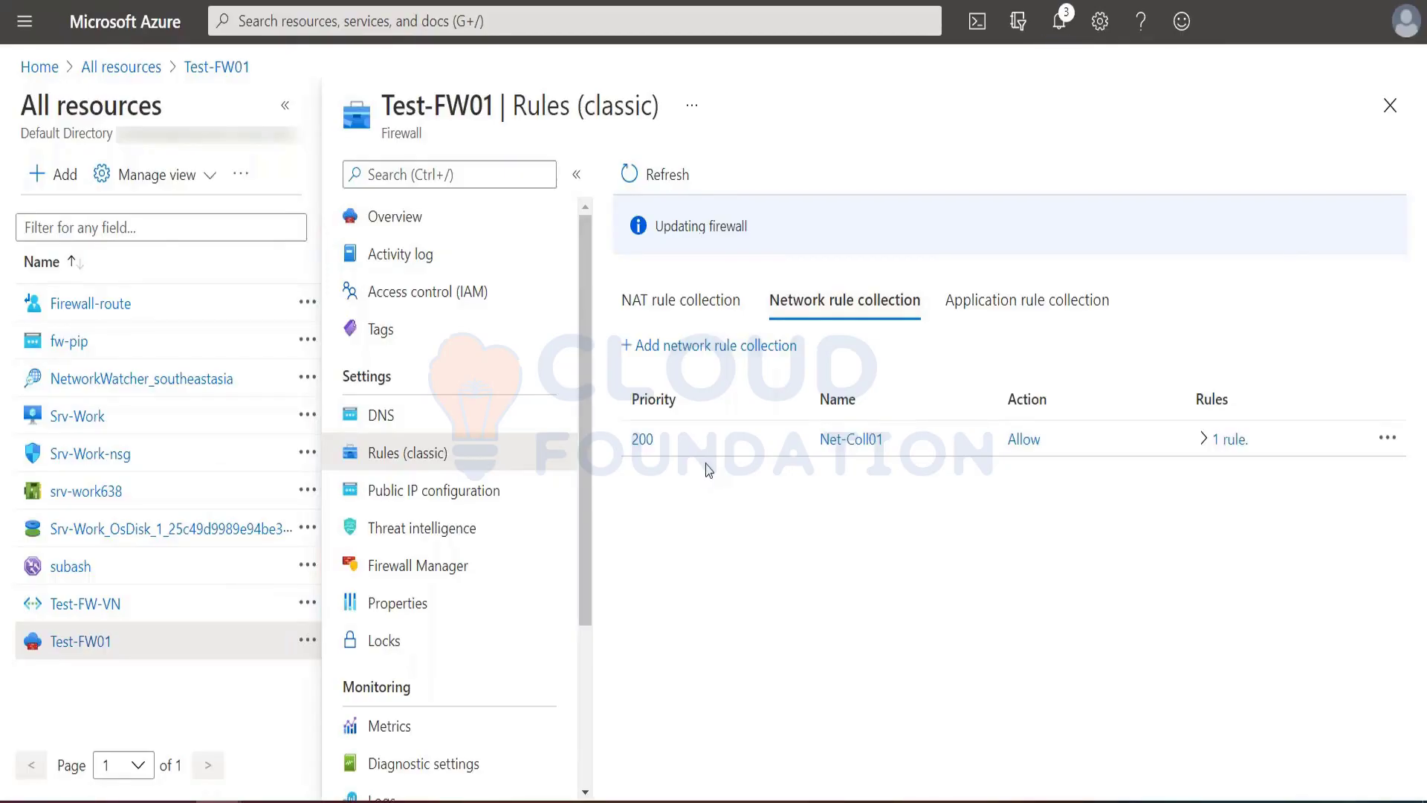
{"action": "left_click", "coordinate": [1050, 307]}
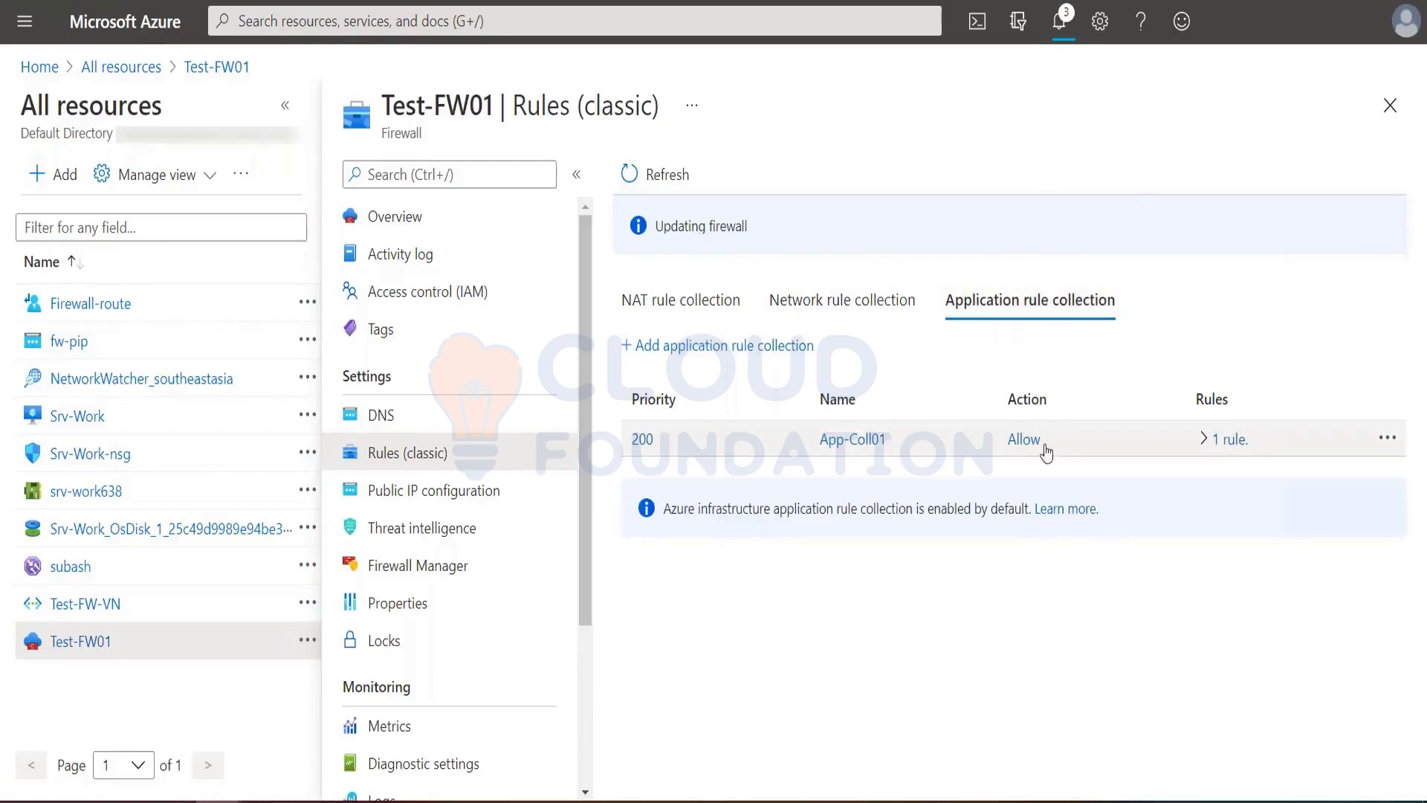
{"action": "left_click", "coordinate": [1208, 439]}
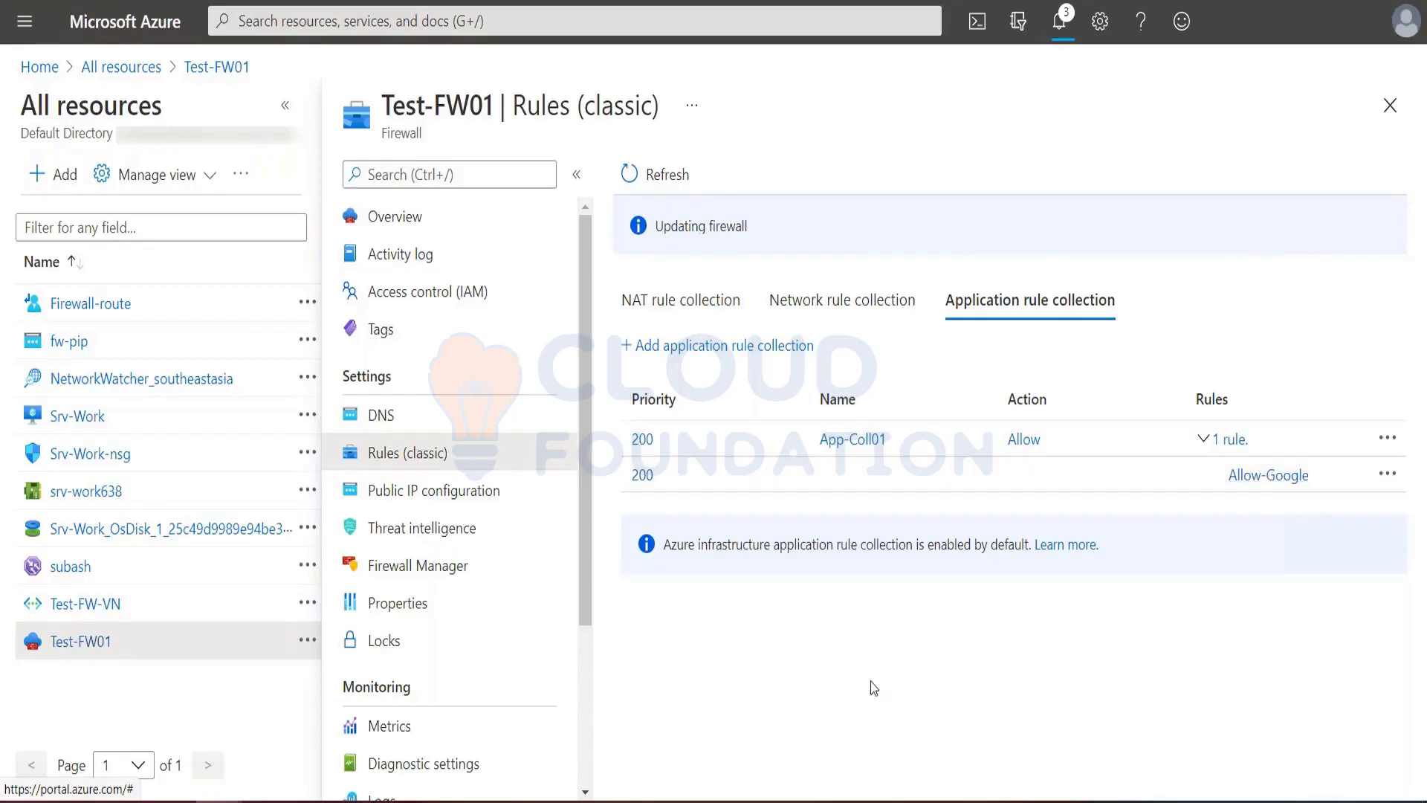
{"action": "left_click", "coordinate": [858, 314]}
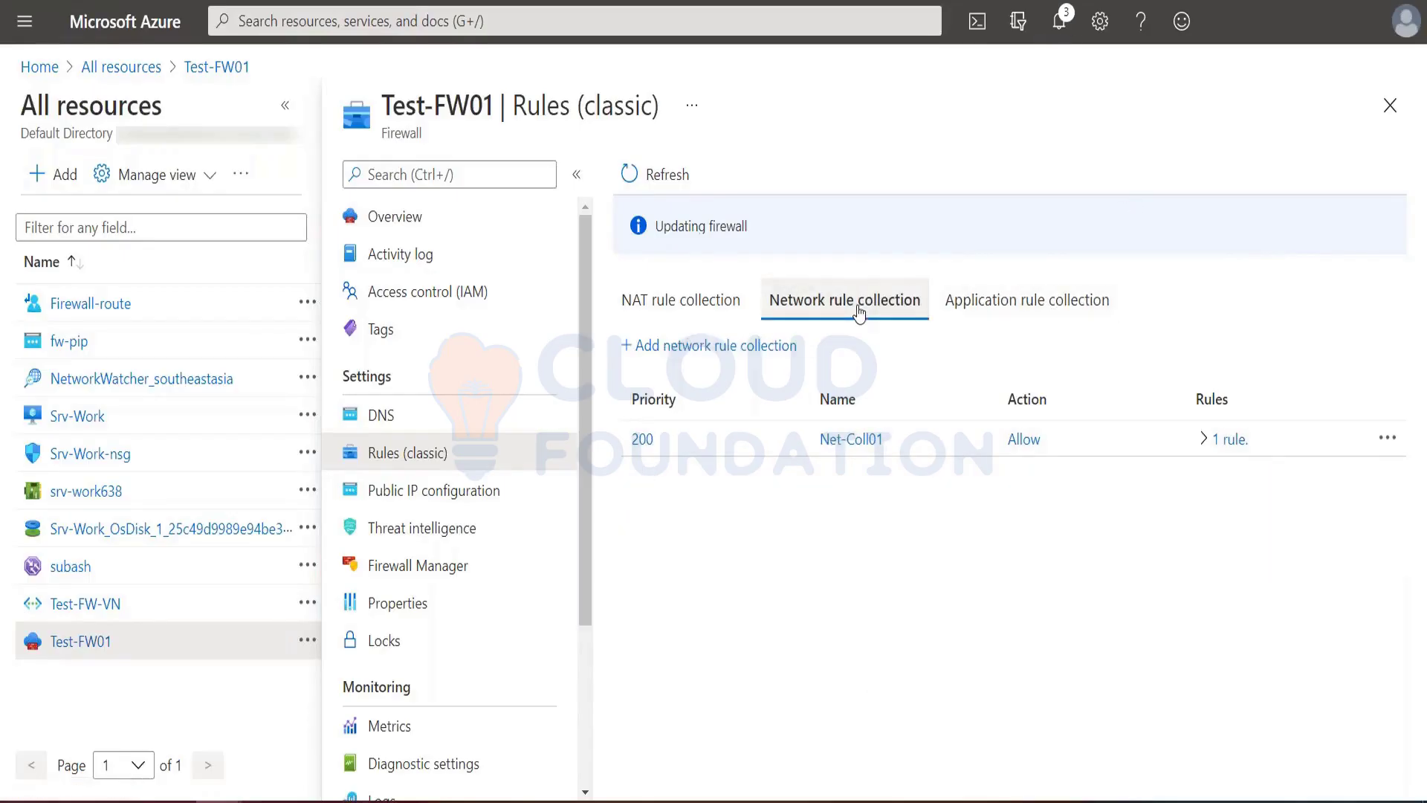
{"action": "left_click", "coordinate": [1204, 441]}
{"action": "left_click", "coordinate": [1204, 440]}
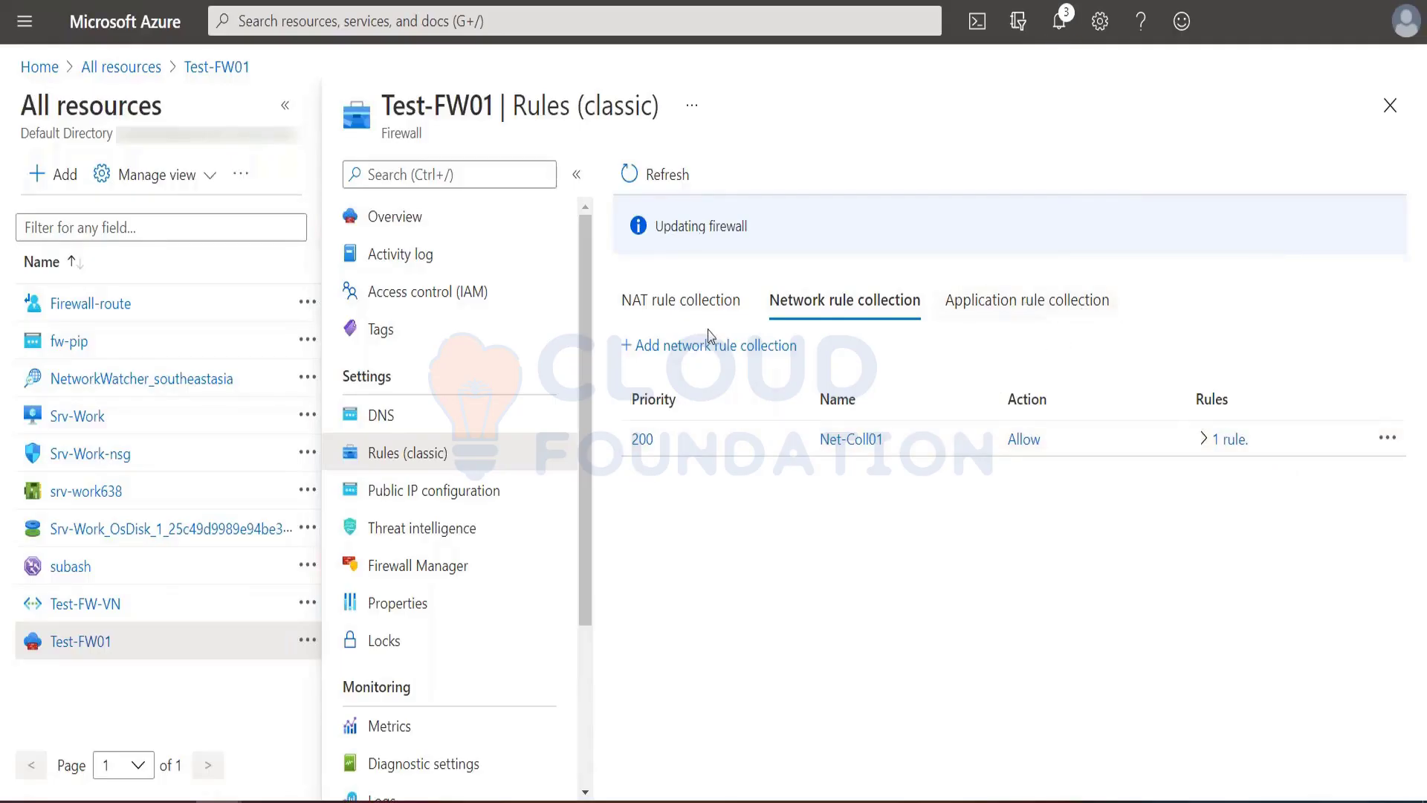
{"action": "left_click", "coordinate": [707, 308]}
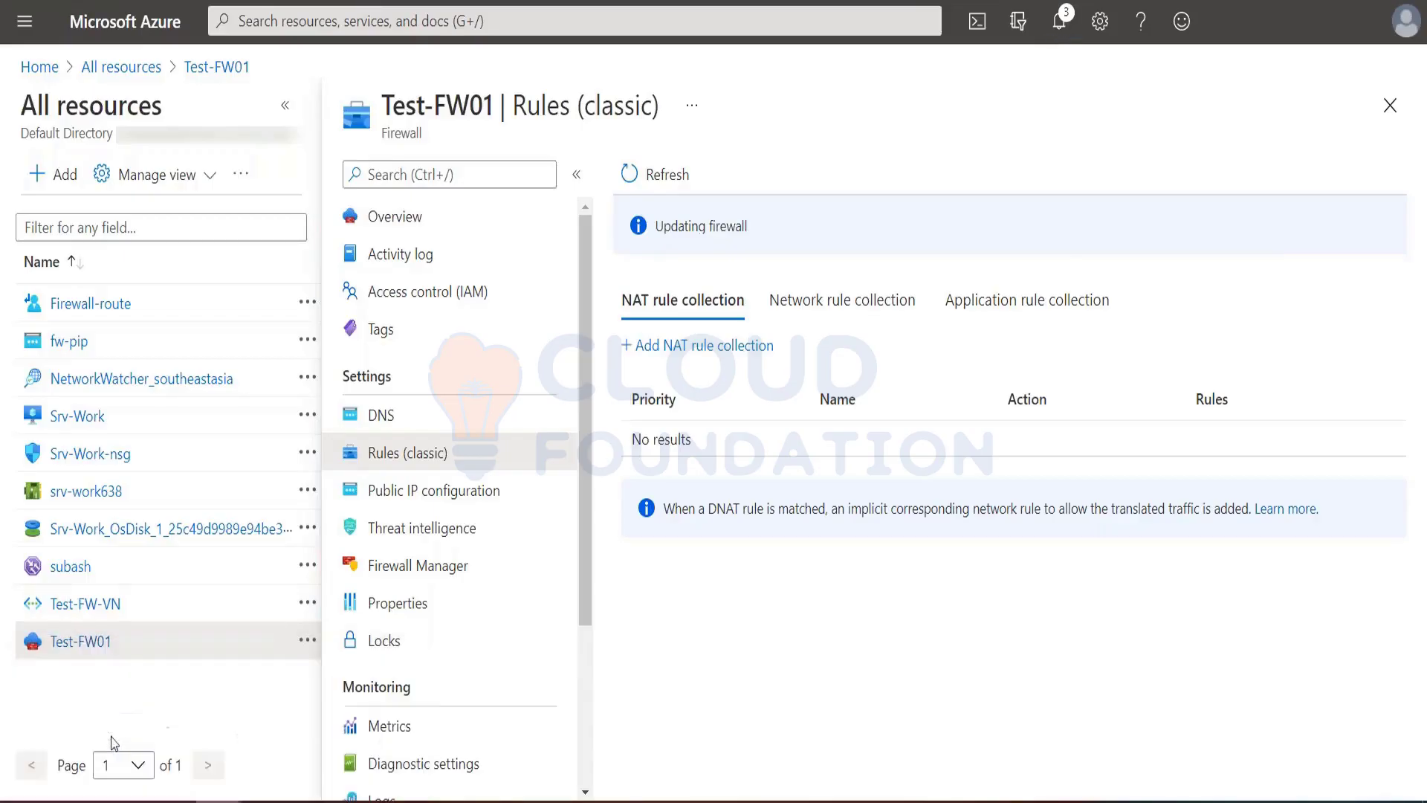
Open the AZ-303-Microsoft-Azure-Architect-Technologies site on microsoftlearning.github.io in a new browser tab.
{"action": "mouse_move", "coordinate": [223, 802]}
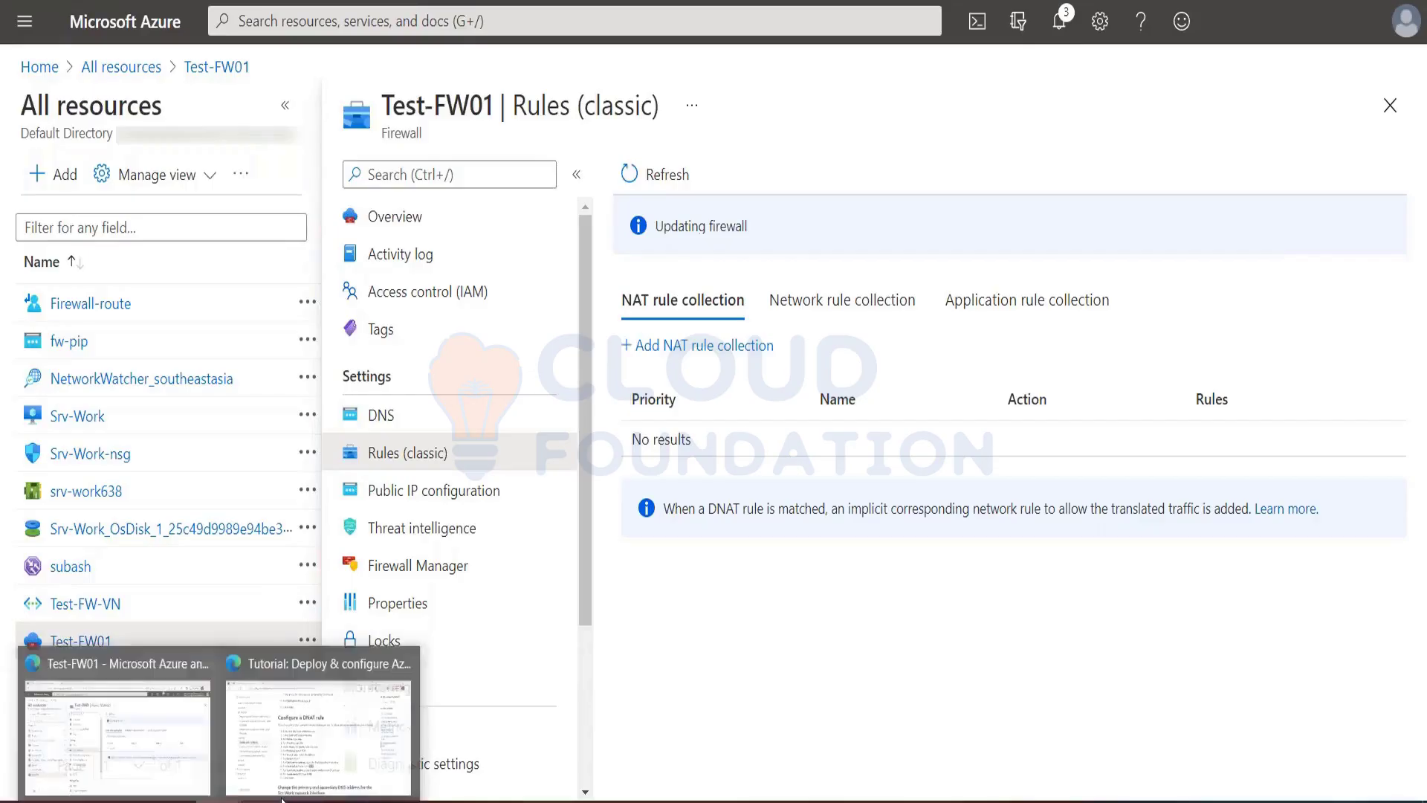
{"action": "left_click", "coordinate": [290, 758]}
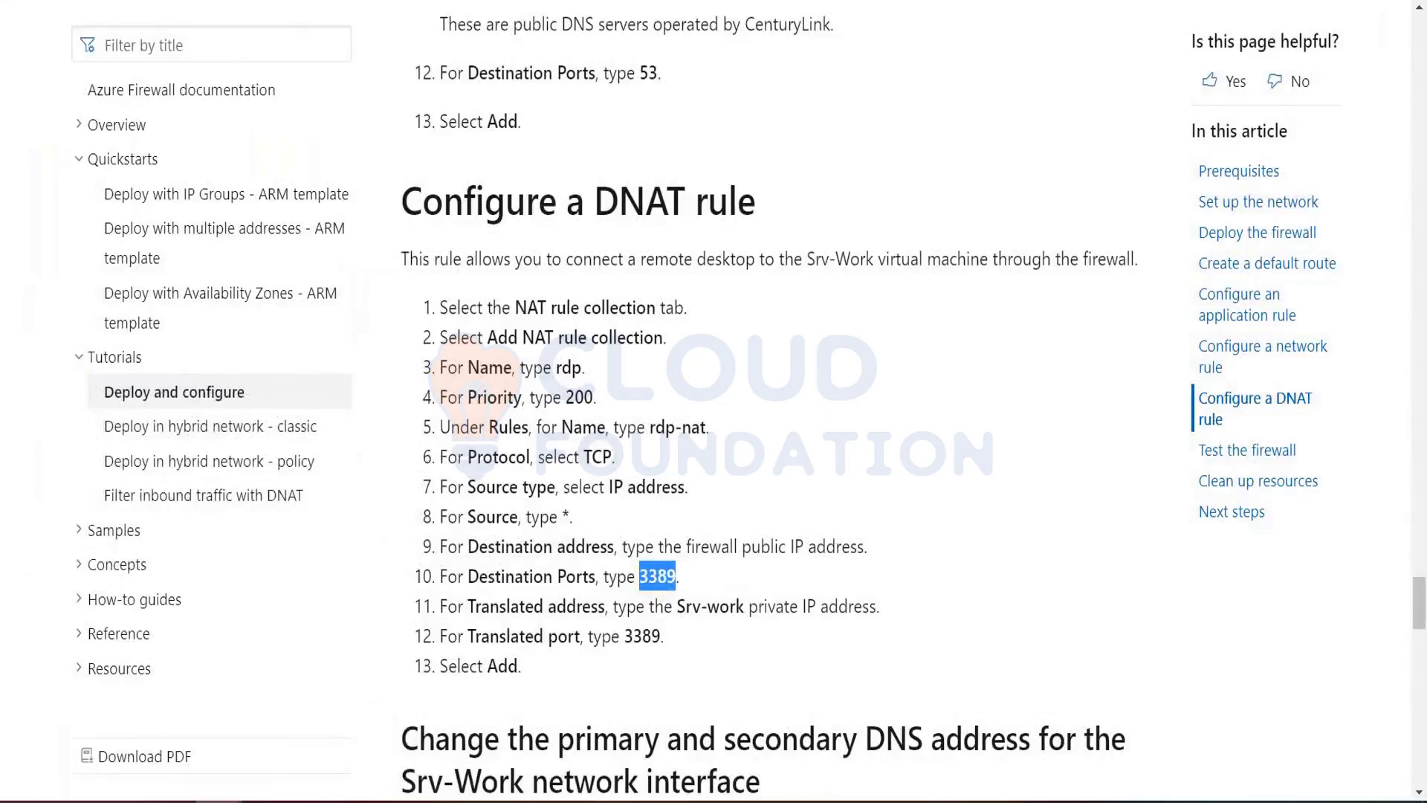
{"action": "key", "text": "ctrl+t"}
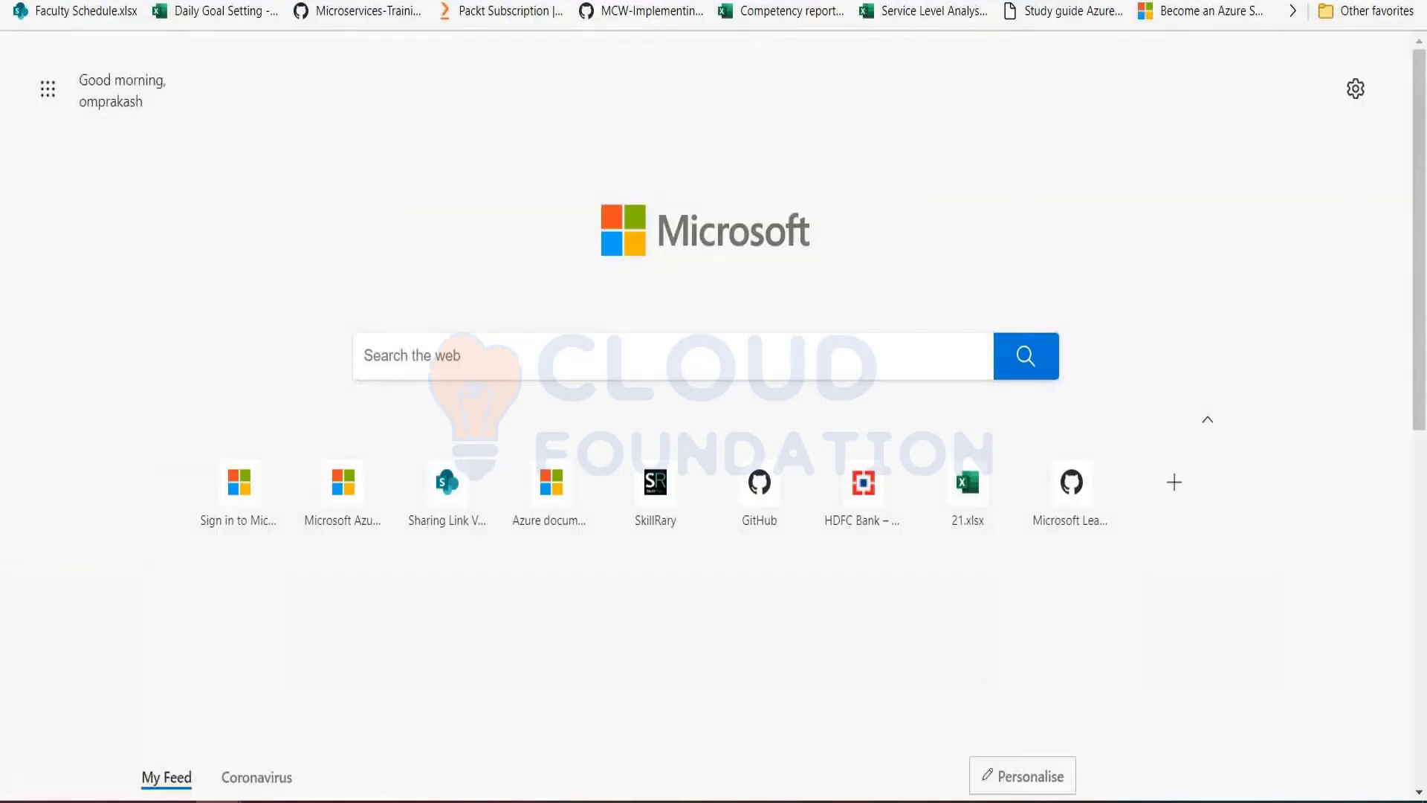
{"action": "type", "text": "mic"}
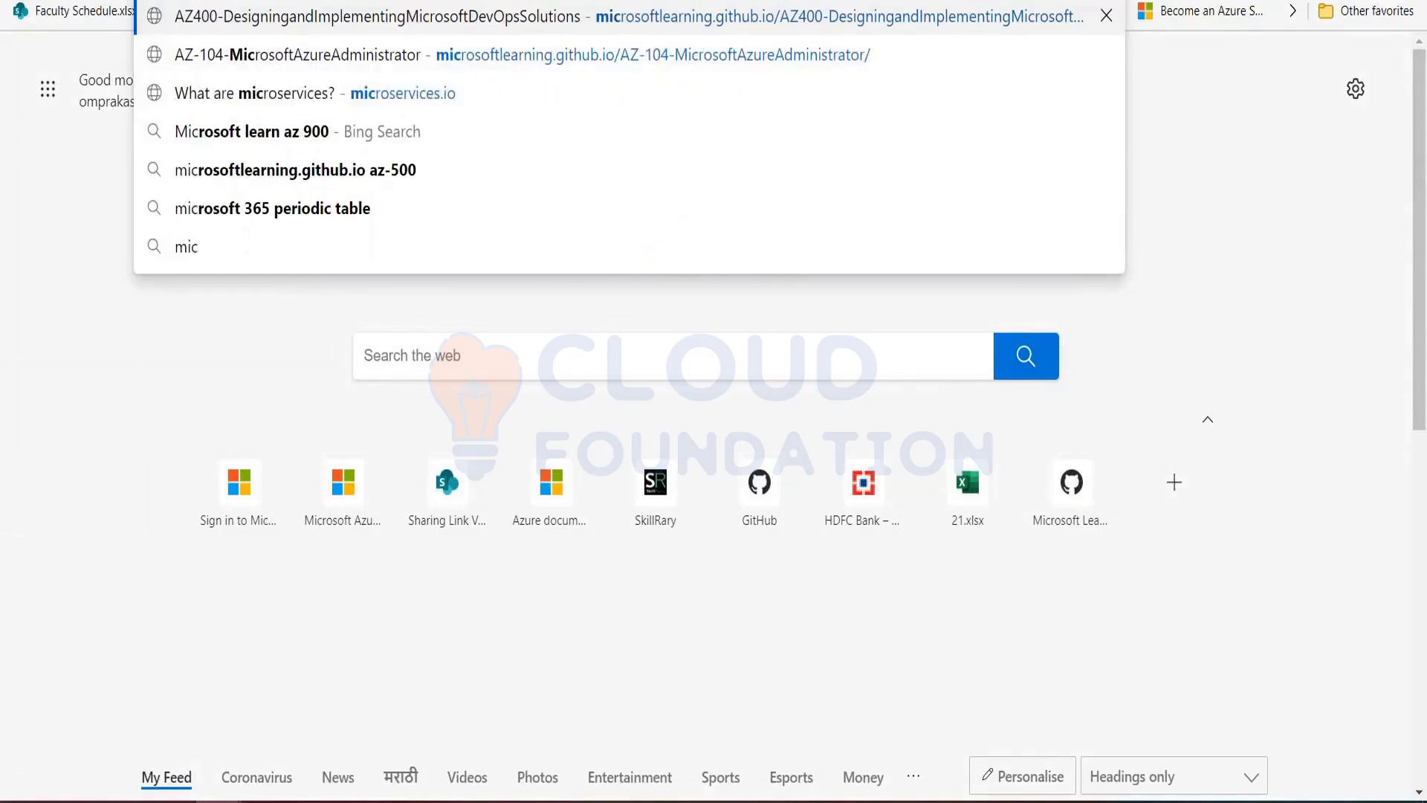
{"action": "key", "text": "Right"}
{"action": "key", "text": "BackSpace"}
{"action": "key", "text": "BackSpace"}
{"action": "key", "text": "BackSpace"}
{"action": "key", "text": "BackSpace"}
{"action": "key", "text": "BackSpace"}
{"action": "key", "text": "BackSpace"}
{"action": "key", "text": "BackSpace"}
{"action": "key", "text": "BackSpace"}
{"action": "key", "text": "BackSpace"}
{"action": "key", "text": "BackSpace"}
{"action": "key", "text": "BackSpace"}
{"action": "key", "text": "BackSpace"}
{"action": "key", "text": "BackSpace"}
{"action": "key", "text": "BackSpace"}
{"action": "key", "text": "BackSpace"}
{"action": "key", "text": "BackSpace"}
{"action": "key", "text": "BackSpace"}
{"action": "key", "text": "BackSpace"}
{"action": "key", "text": "BackSpace"}
{"action": "key", "text": "BackSpace"}
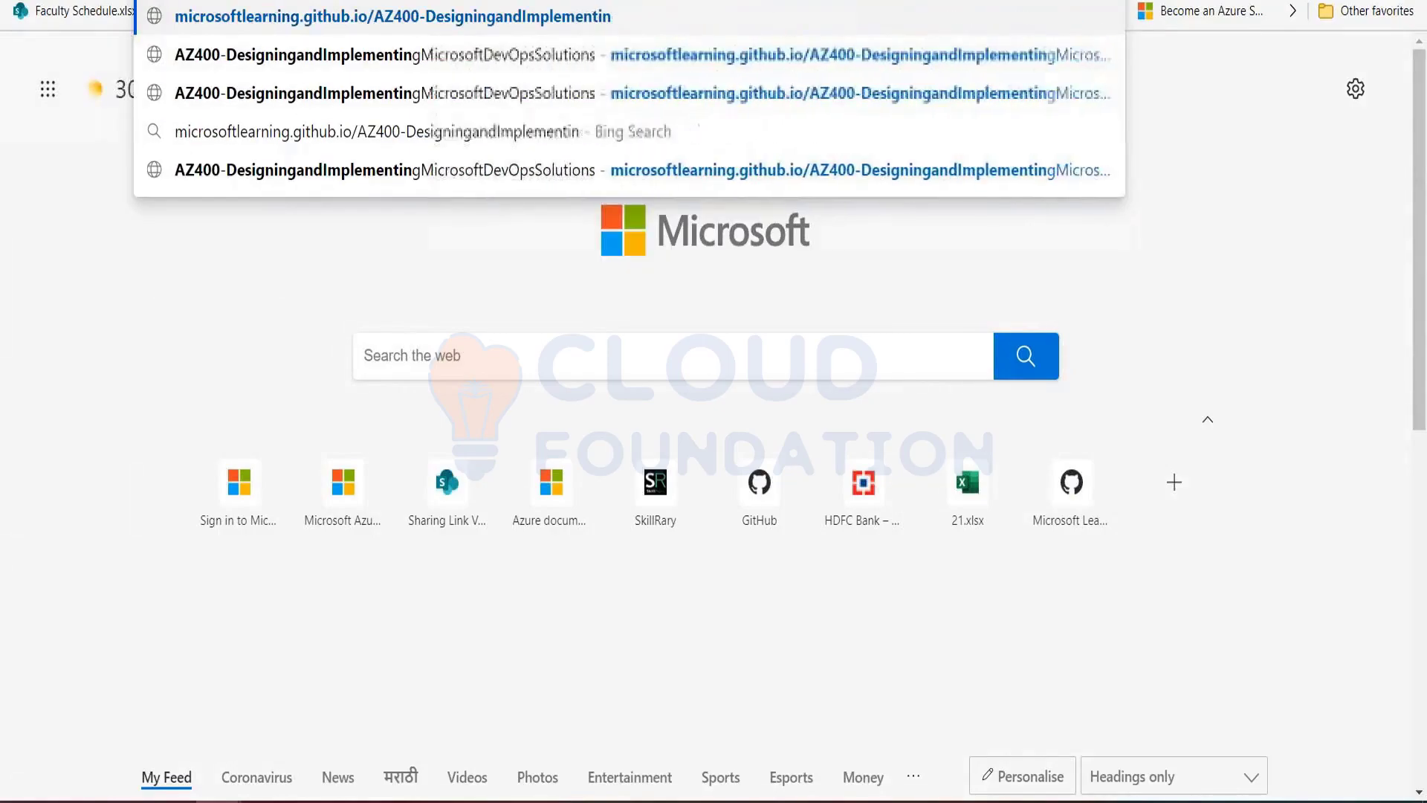
{"action": "key", "text": "BackSpace"}
{"action": "key", "text": "BackSpace"}
{"action": "key", "text": "BackSpace"}
{"action": "key", "text": "BackSpace"}
{"action": "key", "text": "BackSpace"}
{"action": "key", "text": "BackSpace"}
{"action": "key", "text": "BackSpace"}
{"action": "key", "text": "BackSpace"}
{"action": "key", "text": "BackSpace"}
{"action": "key", "text": "BackSpace"}
{"action": "key", "text": "BackSpace"}
{"action": "key", "text": "BackSpace"}
{"action": "key", "text": "BackSpace"}
{"action": "key", "text": "BackSpace"}
{"action": "key", "text": "BackSpace"}
{"action": "key", "text": "BackSpace"}
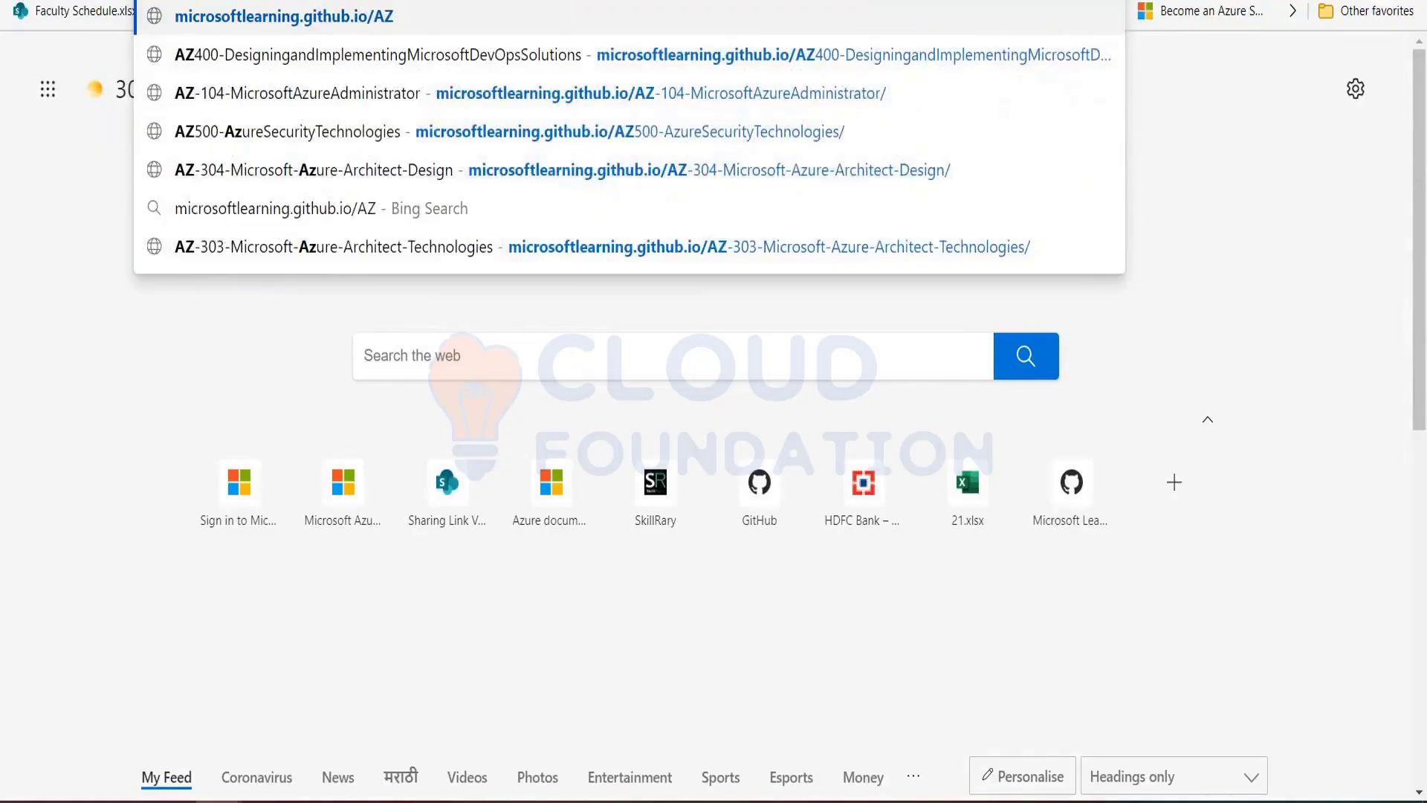
{"action": "type", "text": "-3"}
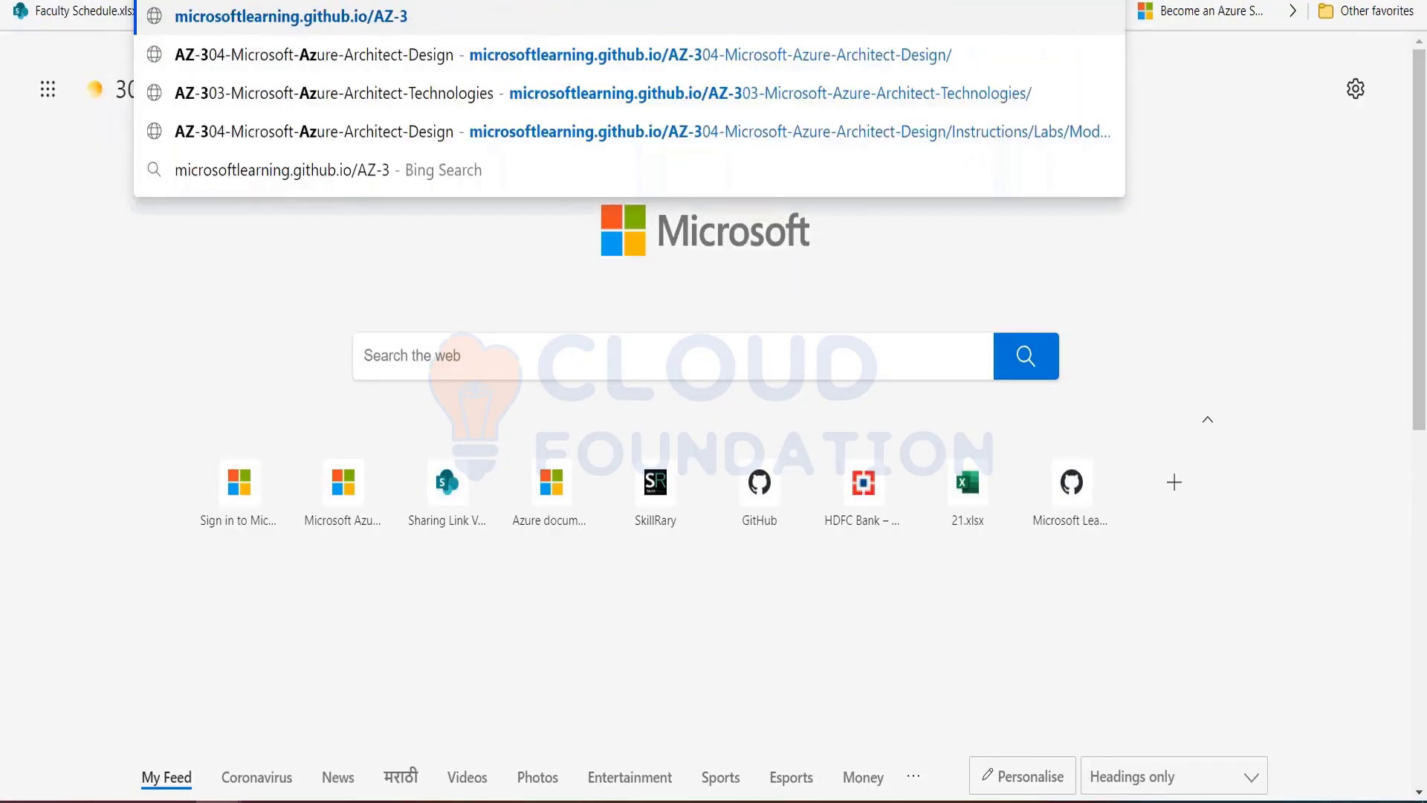
{"action": "type", "text": "03"}
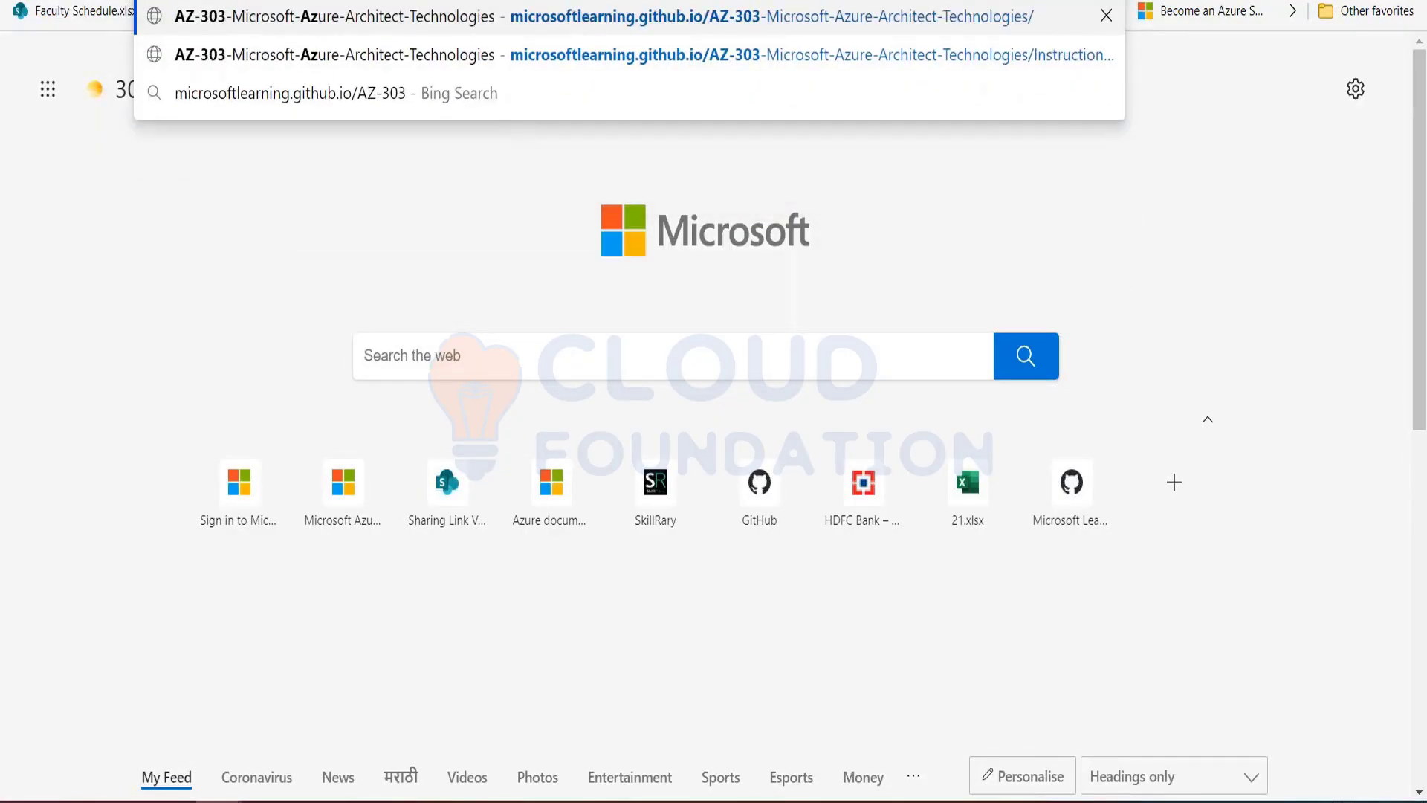
{"action": "key", "text": "Return"}
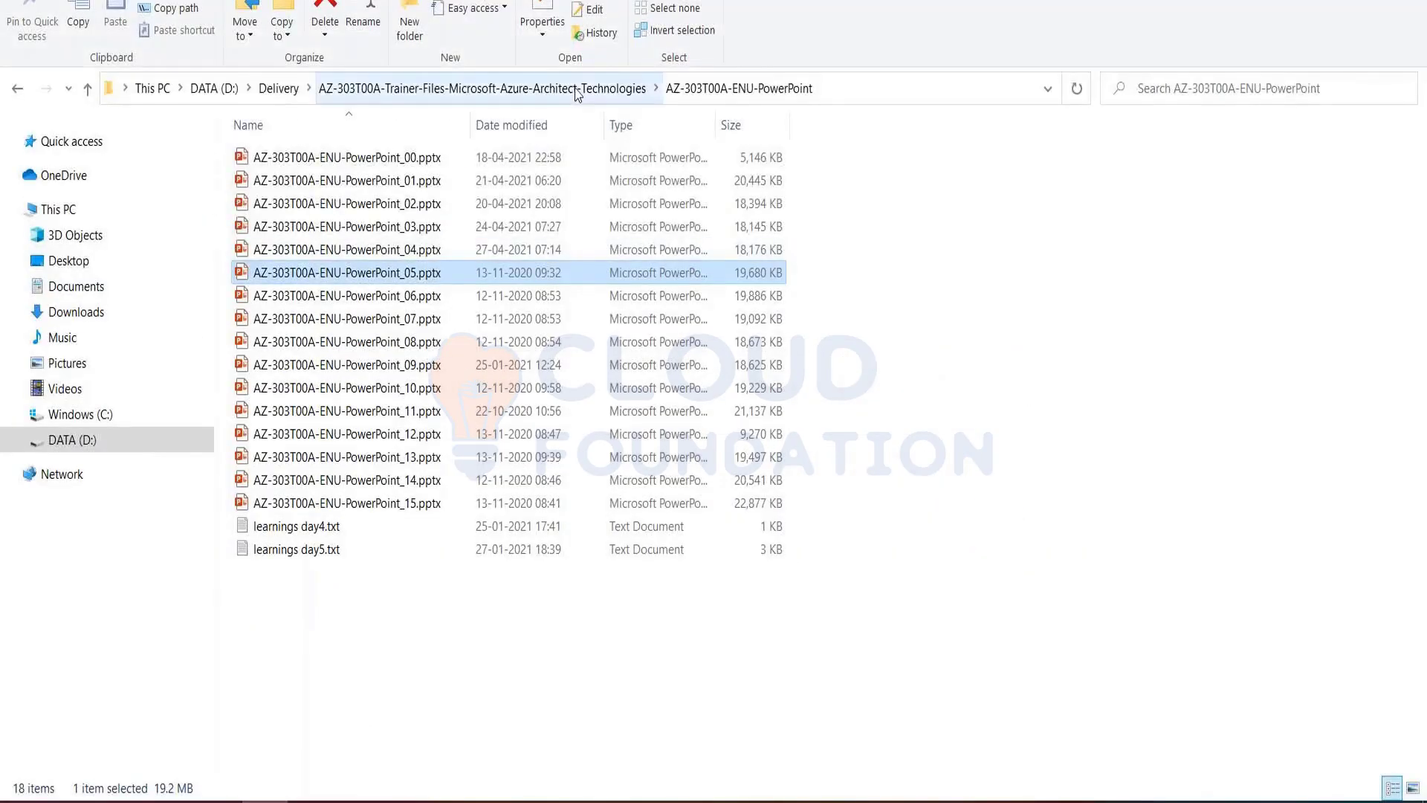
In File Explorer, go up to the AZ-303 trainer files folder and open AZ-303-Microsoft-Azure-Architect-Technologies-master\Allfiles\Labs\05.
{"action": "left_click", "coordinate": [576, 90]}
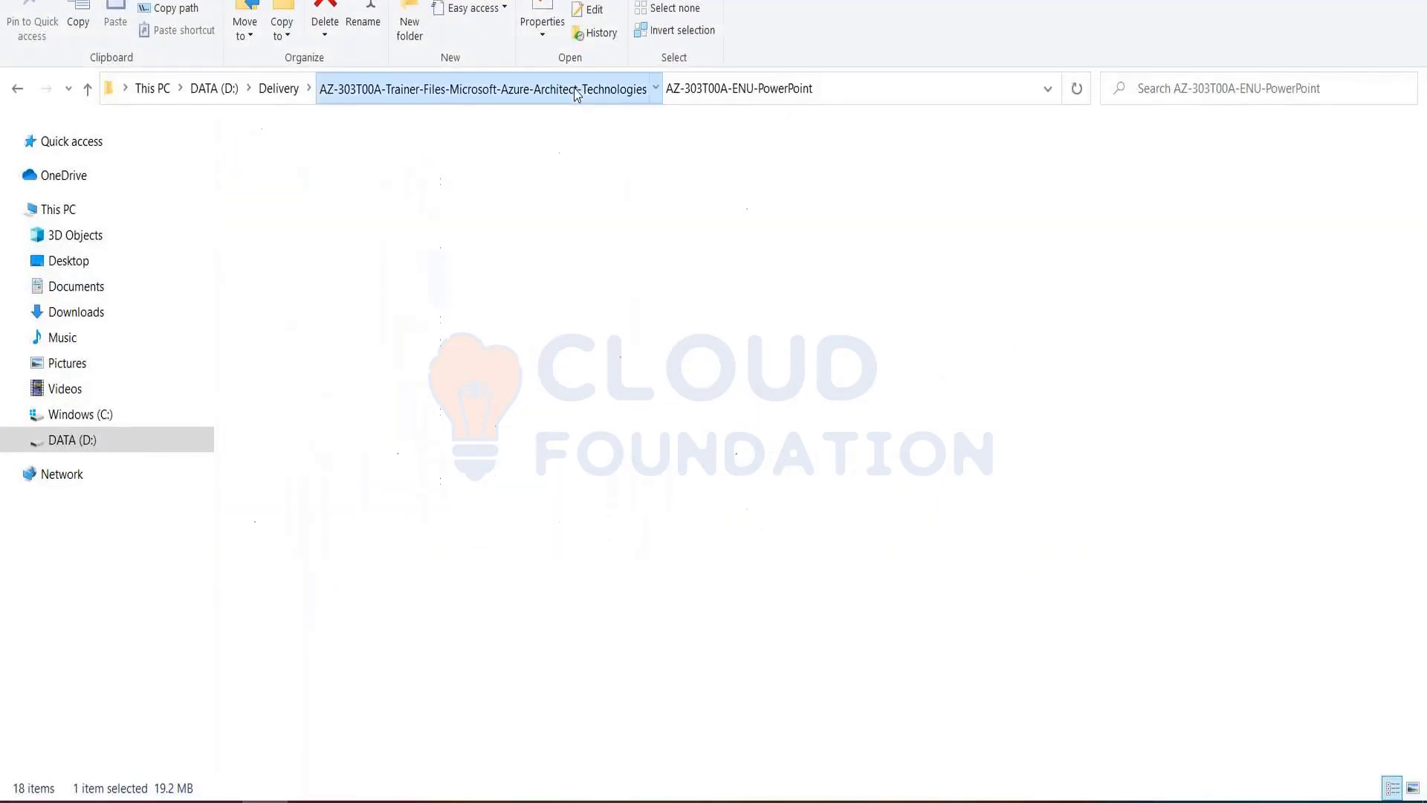
{"action": "double_click", "coordinate": [329, 159]}
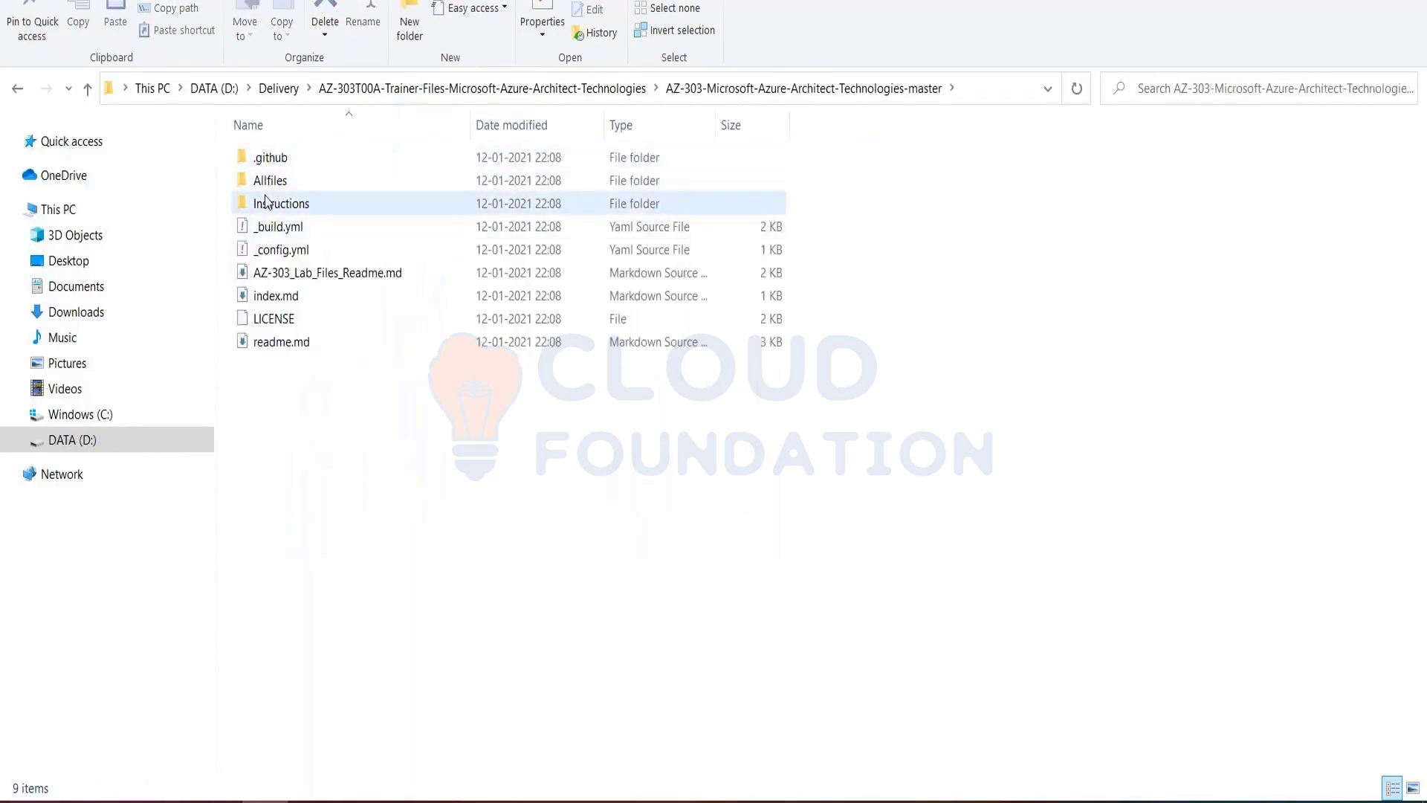
{"action": "double_click", "coordinate": [271, 180]}
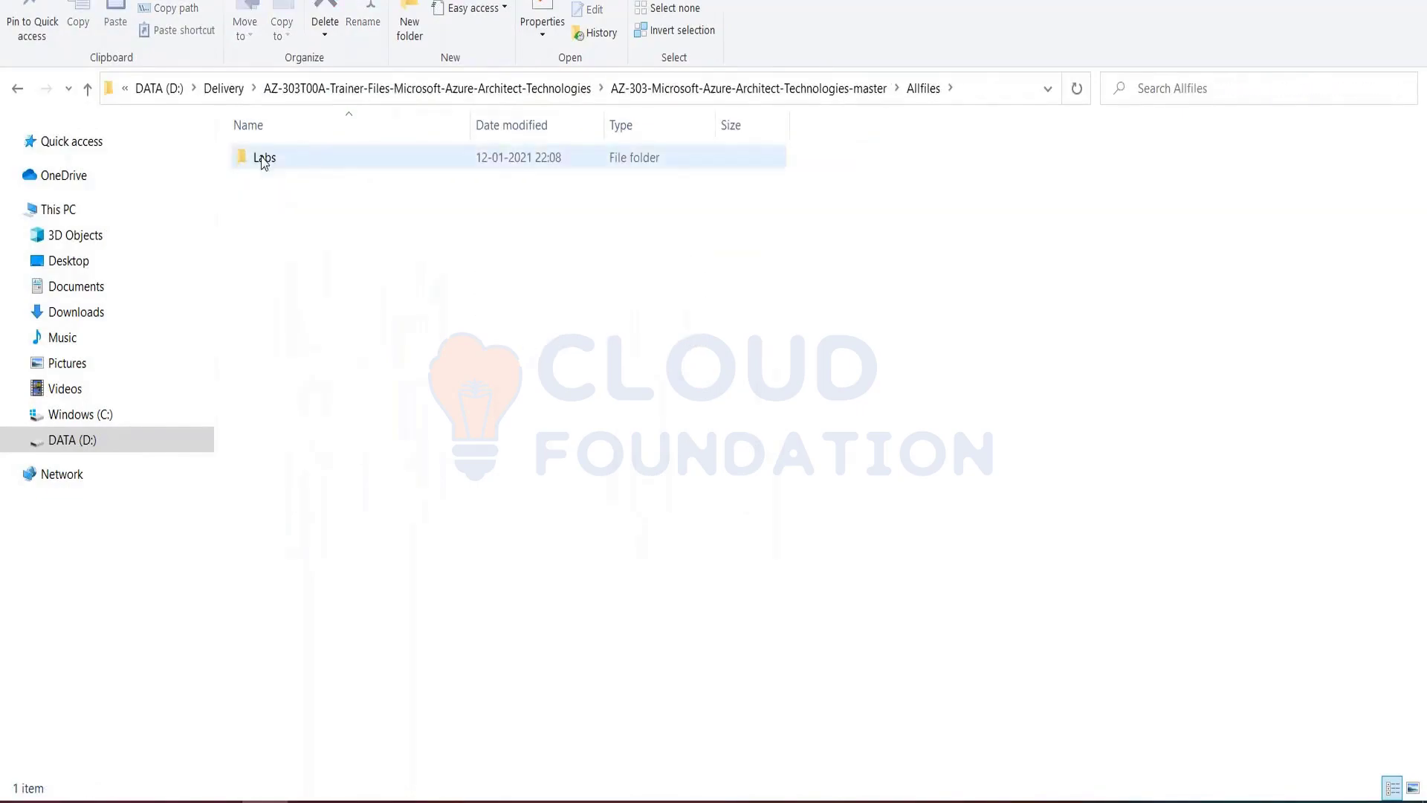
{"action": "left_click", "coordinate": [262, 166]}
{"action": "double_click", "coordinate": [261, 170]}
{"action": "left_click", "coordinate": [255, 158]}
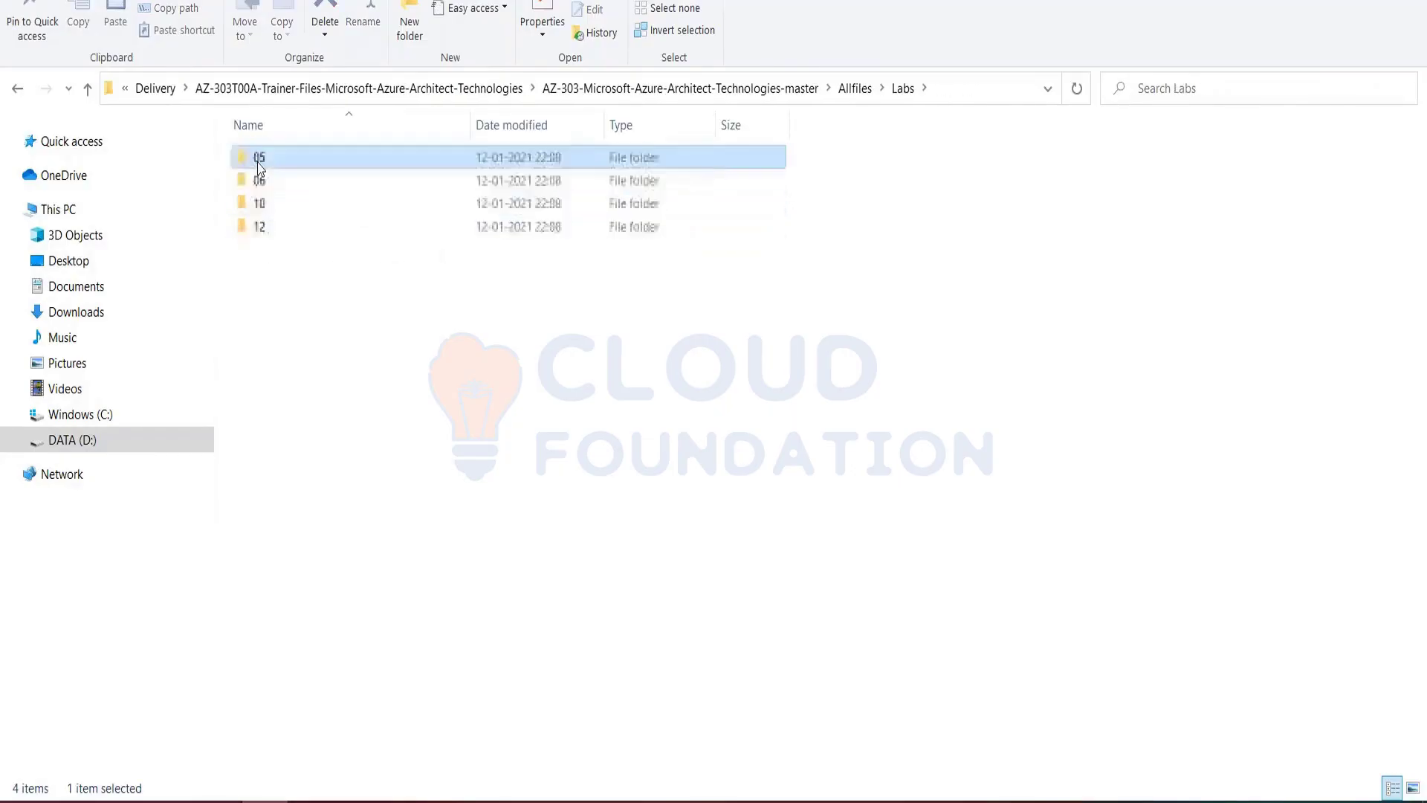
{"action": "double_click", "coordinate": [254, 158]}
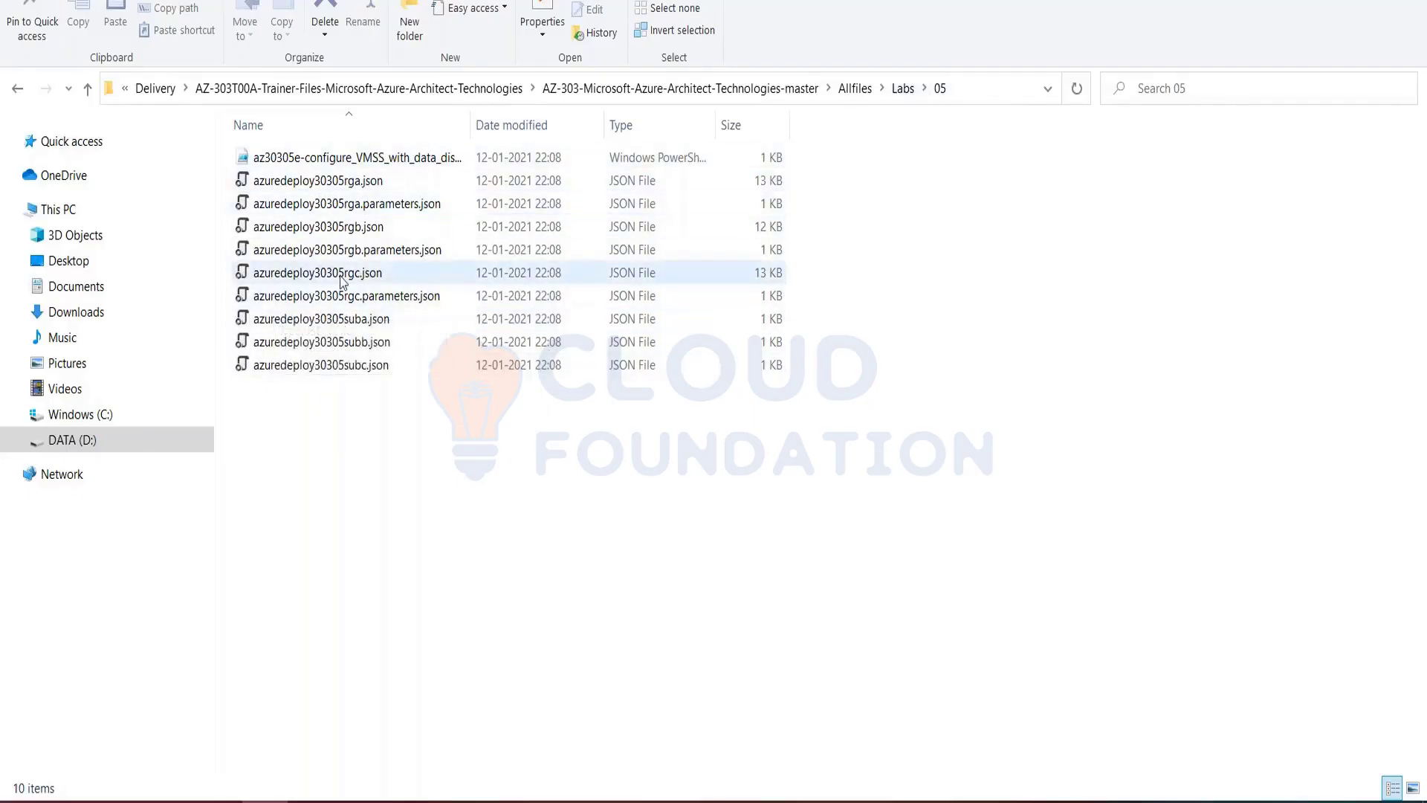
Switch to the browser, open lab 05 on highly available IaaS compute architecture, and review its scenario, highlighting the list of deployment types.
{"action": "key", "text": "alt+Tab"}
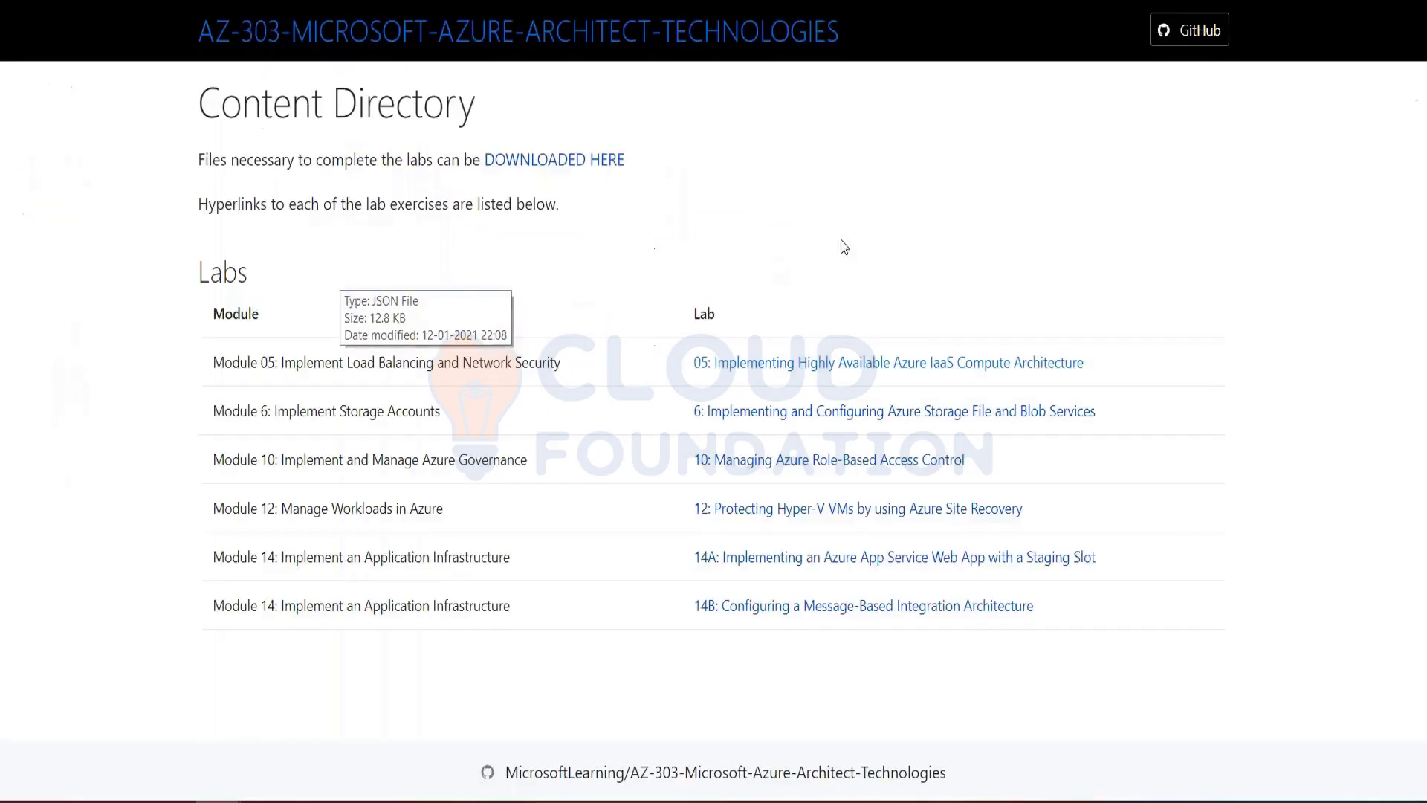
{"action": "left_click", "coordinate": [767, 371]}
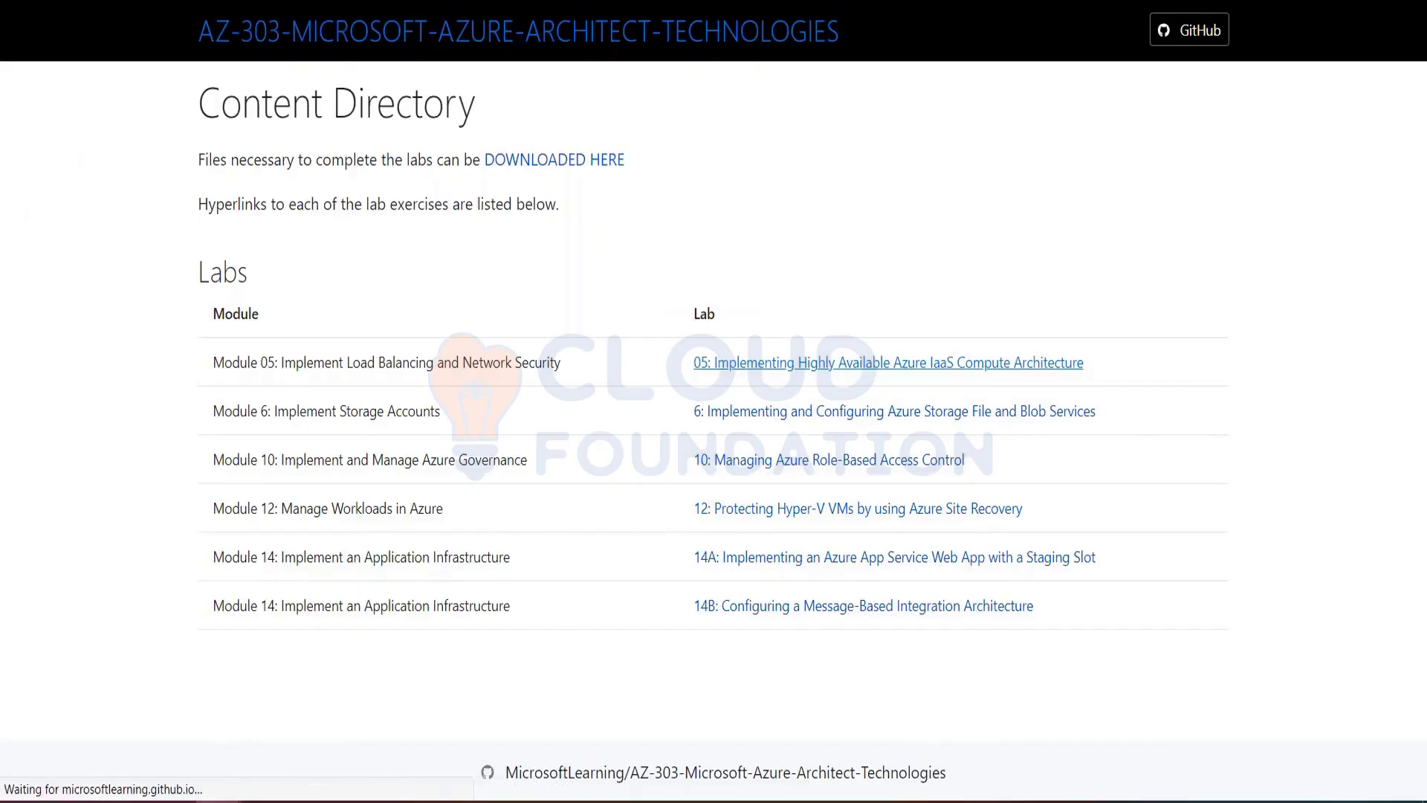
{"action": "scroll", "coordinate": [515, 558], "scroll_direction": "down", "scroll_amount": 5}
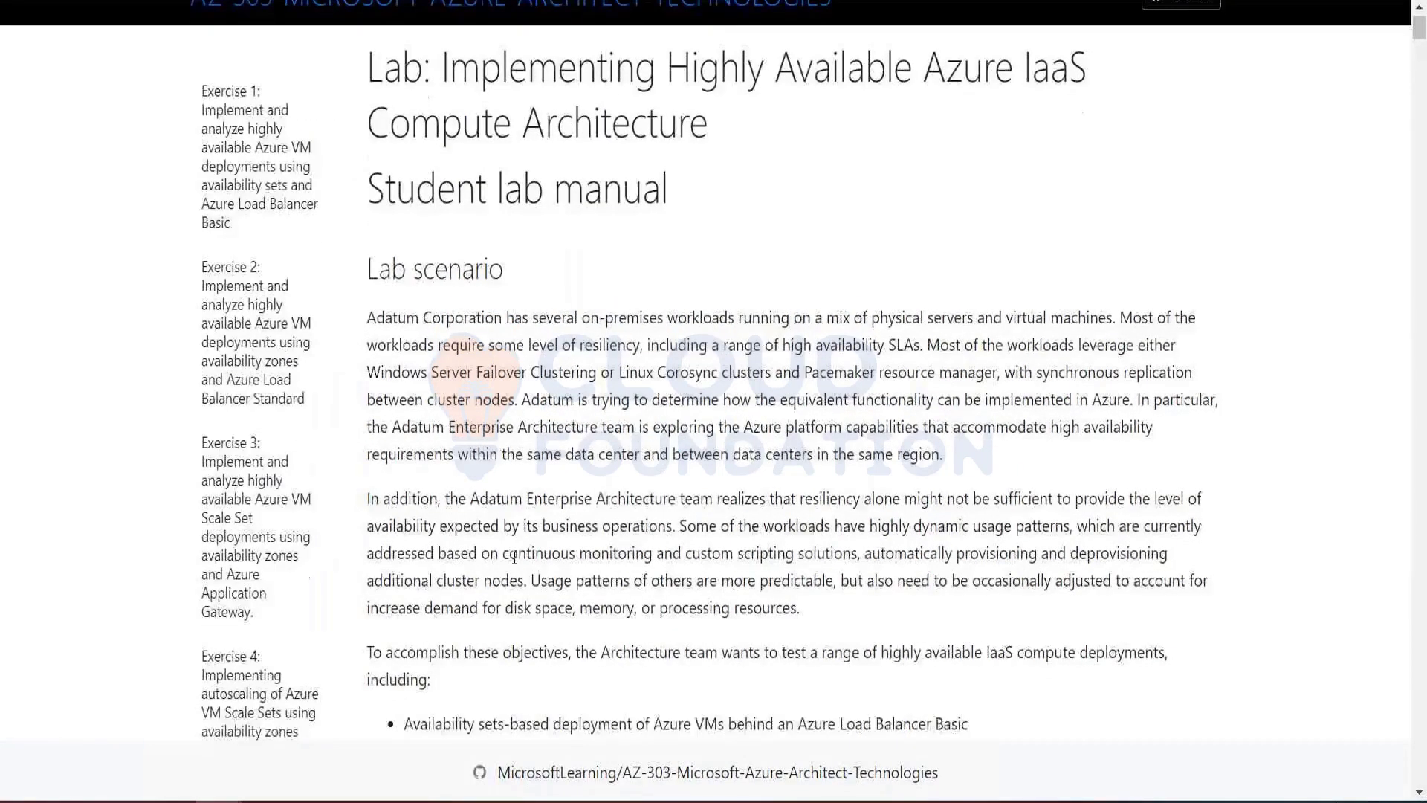
{"action": "scroll", "coordinate": [515, 557], "scroll_direction": "up", "scroll_amount": 4}
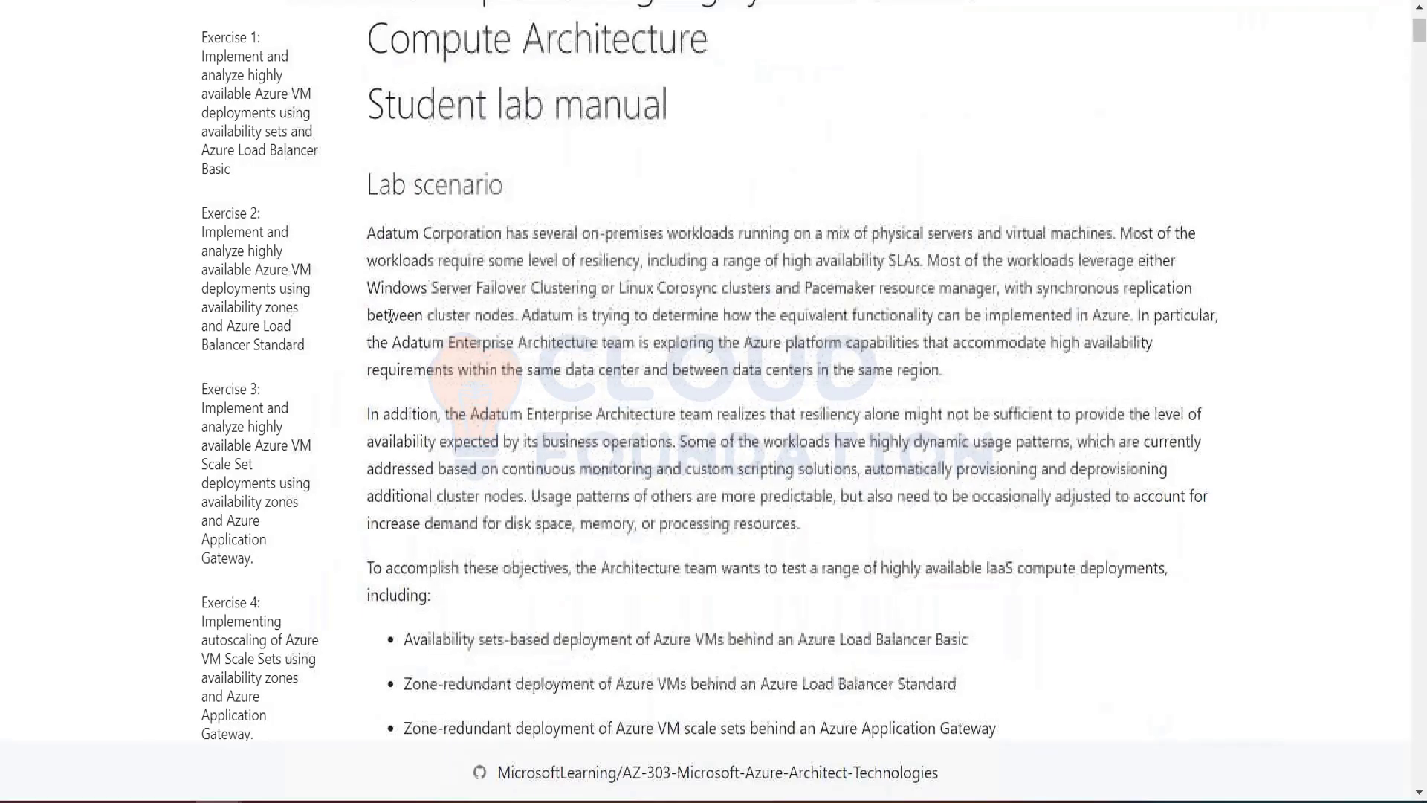
{"action": "left_click_drag", "start_coordinate": [367, 233], "coordinate": [687, 730]}
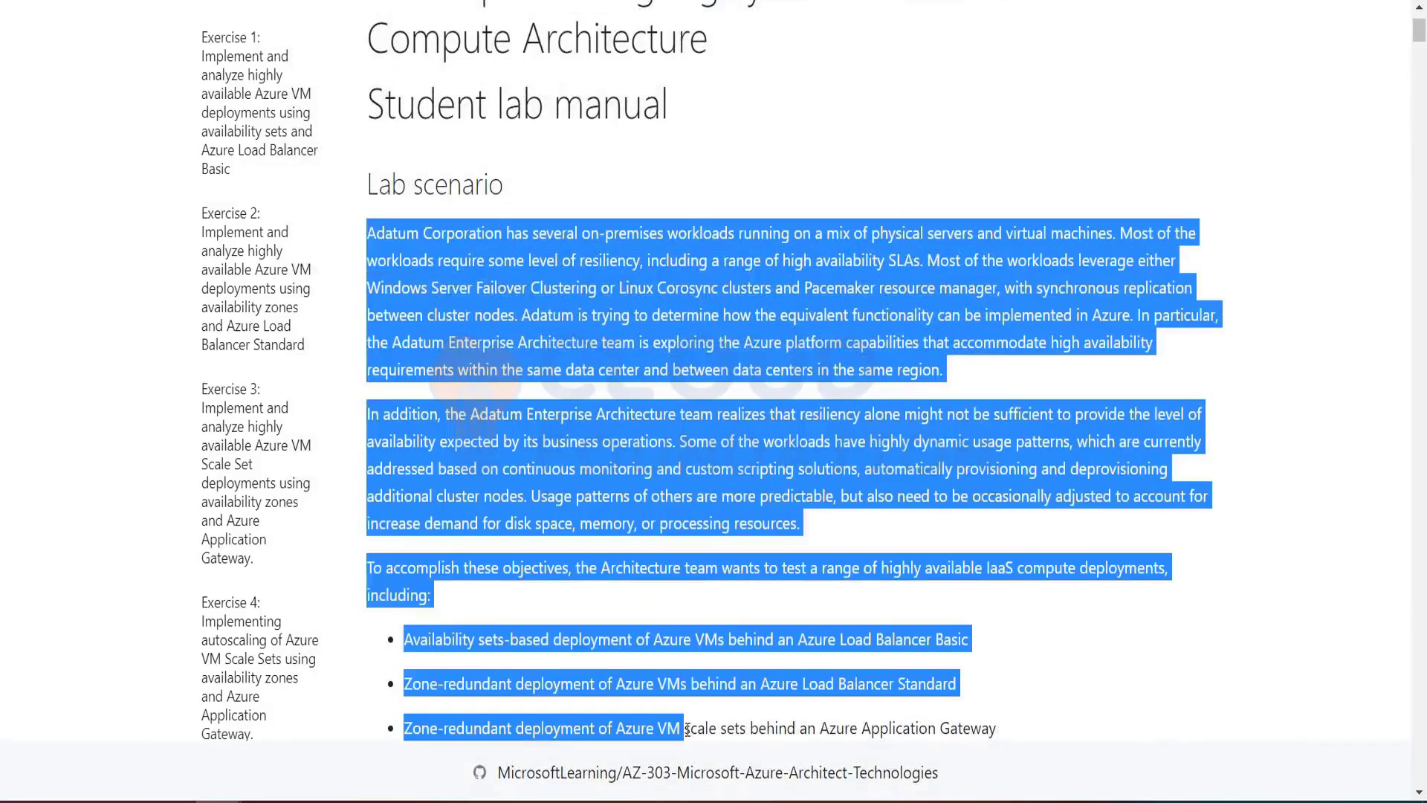
{"action": "scroll", "coordinate": [688, 730], "scroll_direction": "down", "scroll_amount": 11}
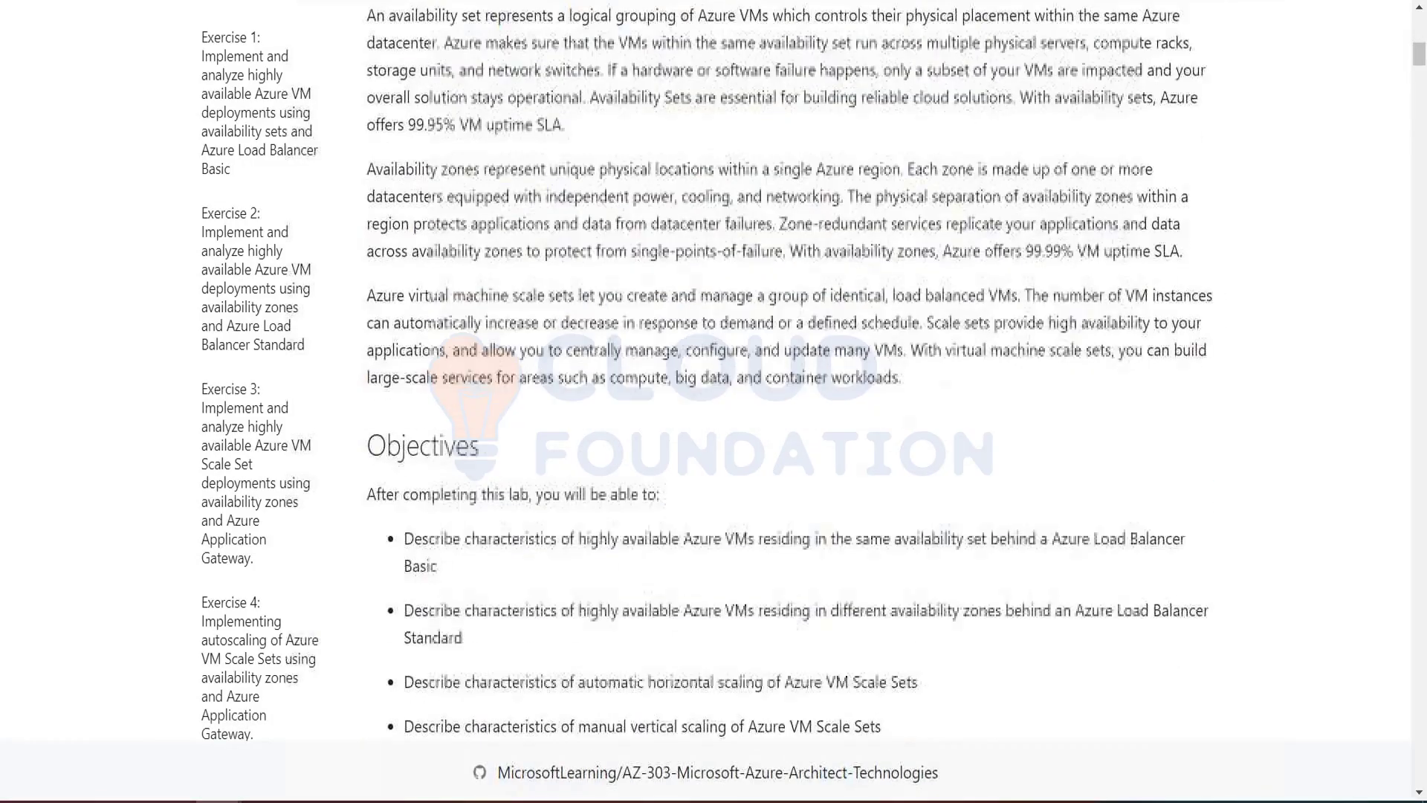
{"action": "scroll", "coordinate": [1015, 201], "scroll_direction": "up", "scroll_amount": 3}
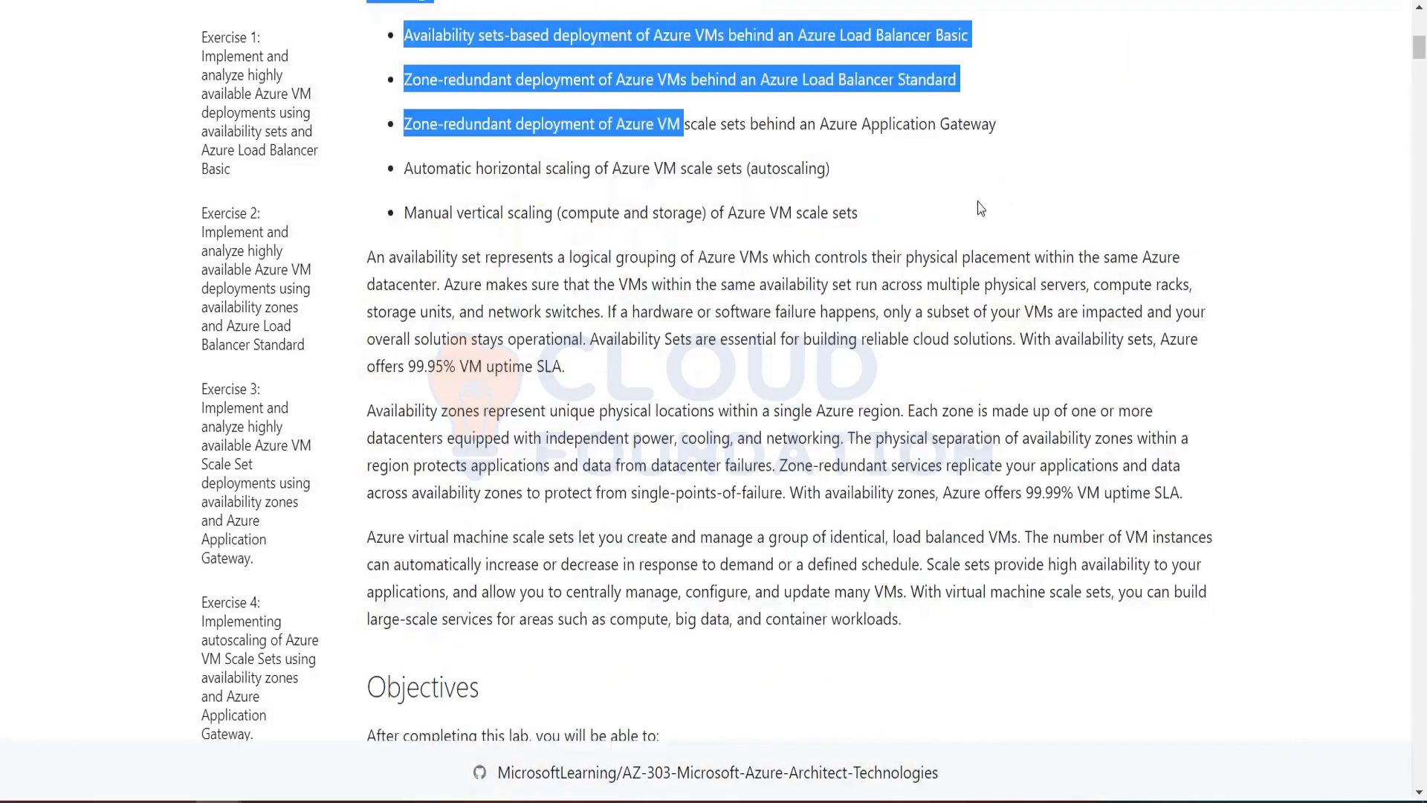
{"action": "left_click", "coordinate": [914, 218]}
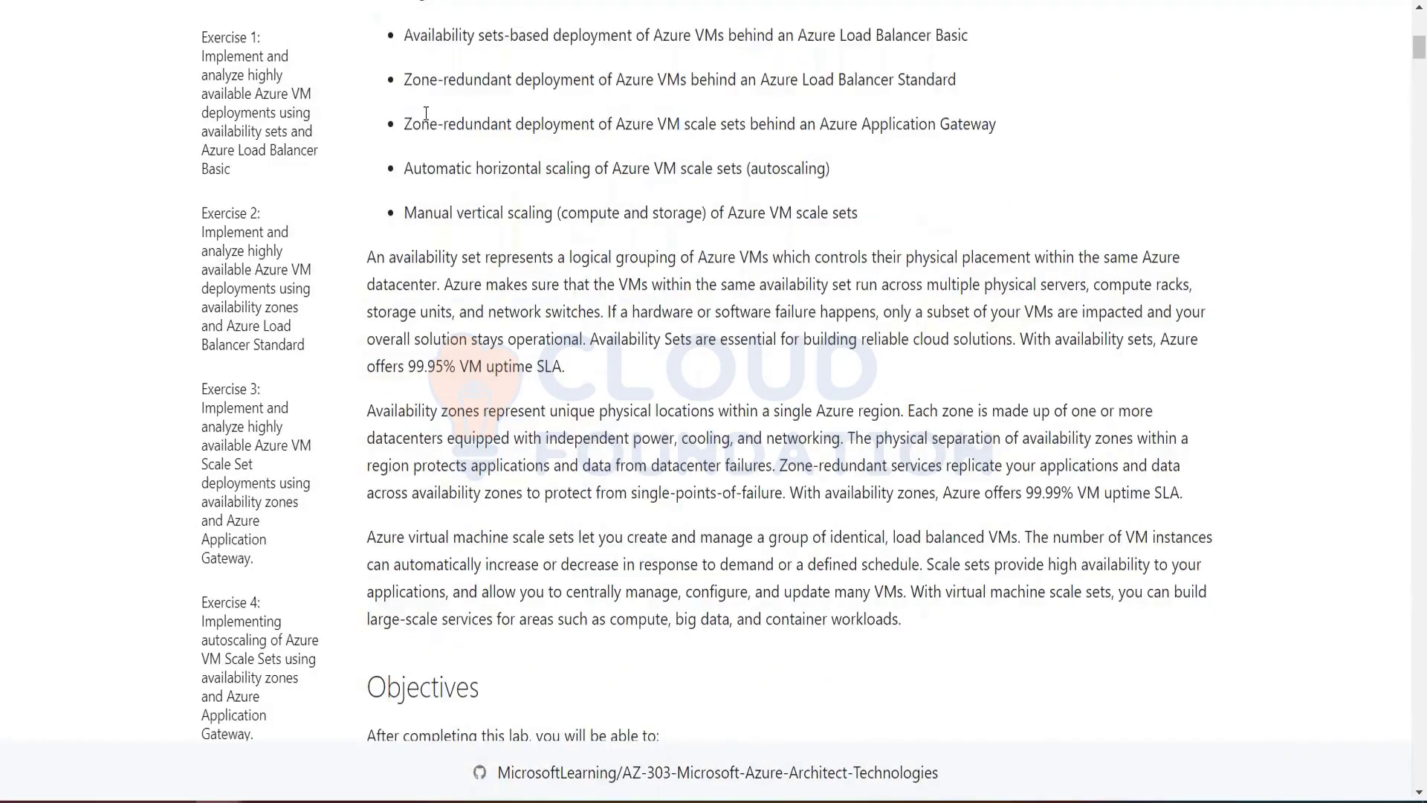
{"action": "scroll", "coordinate": [426, 112], "scroll_direction": "up", "scroll_amount": 1}
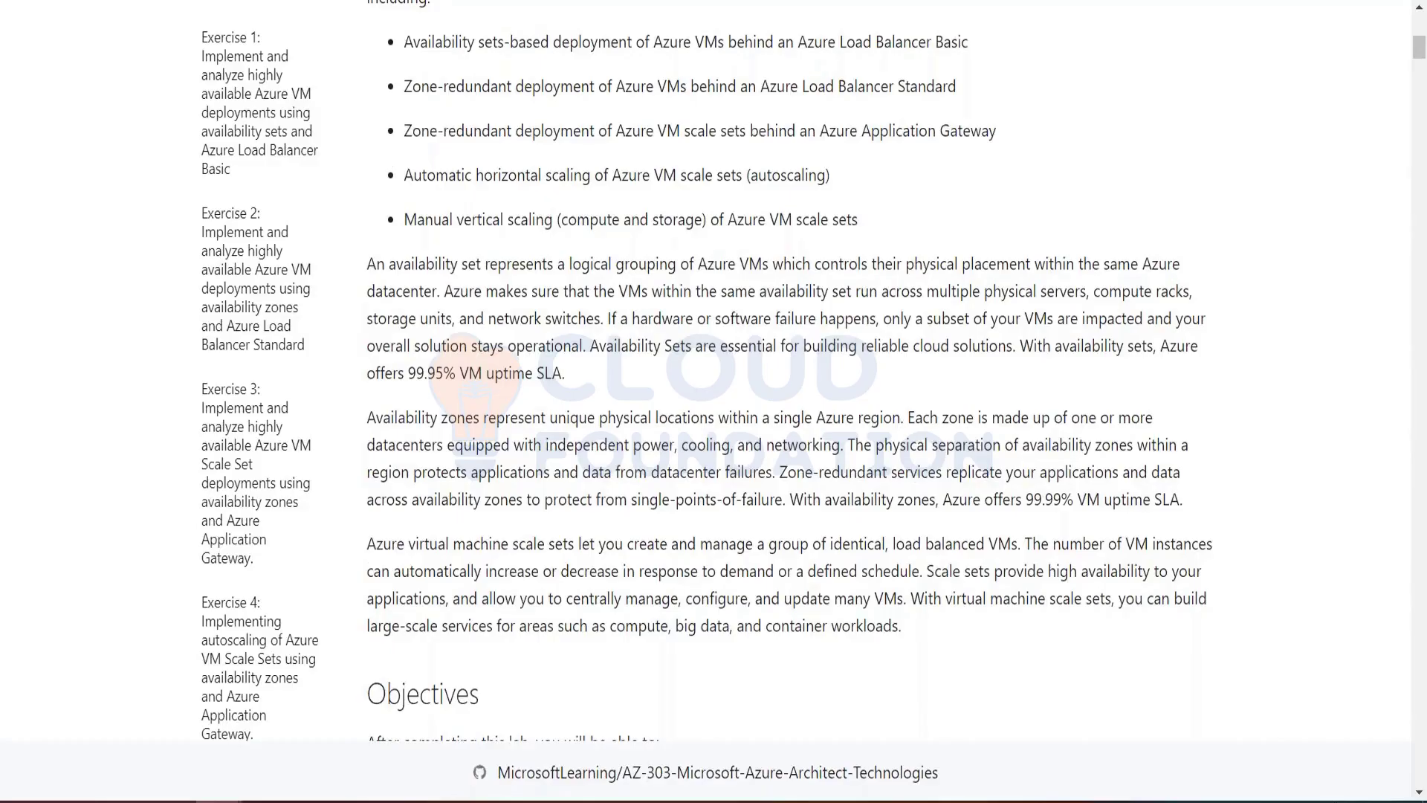
{"action": "scroll", "coordinate": [404, 277], "scroll_direction": "up", "scroll_amount": 3}
{"action": "left_click_drag", "start_coordinate": [404, 277], "coordinate": [903, 459]}
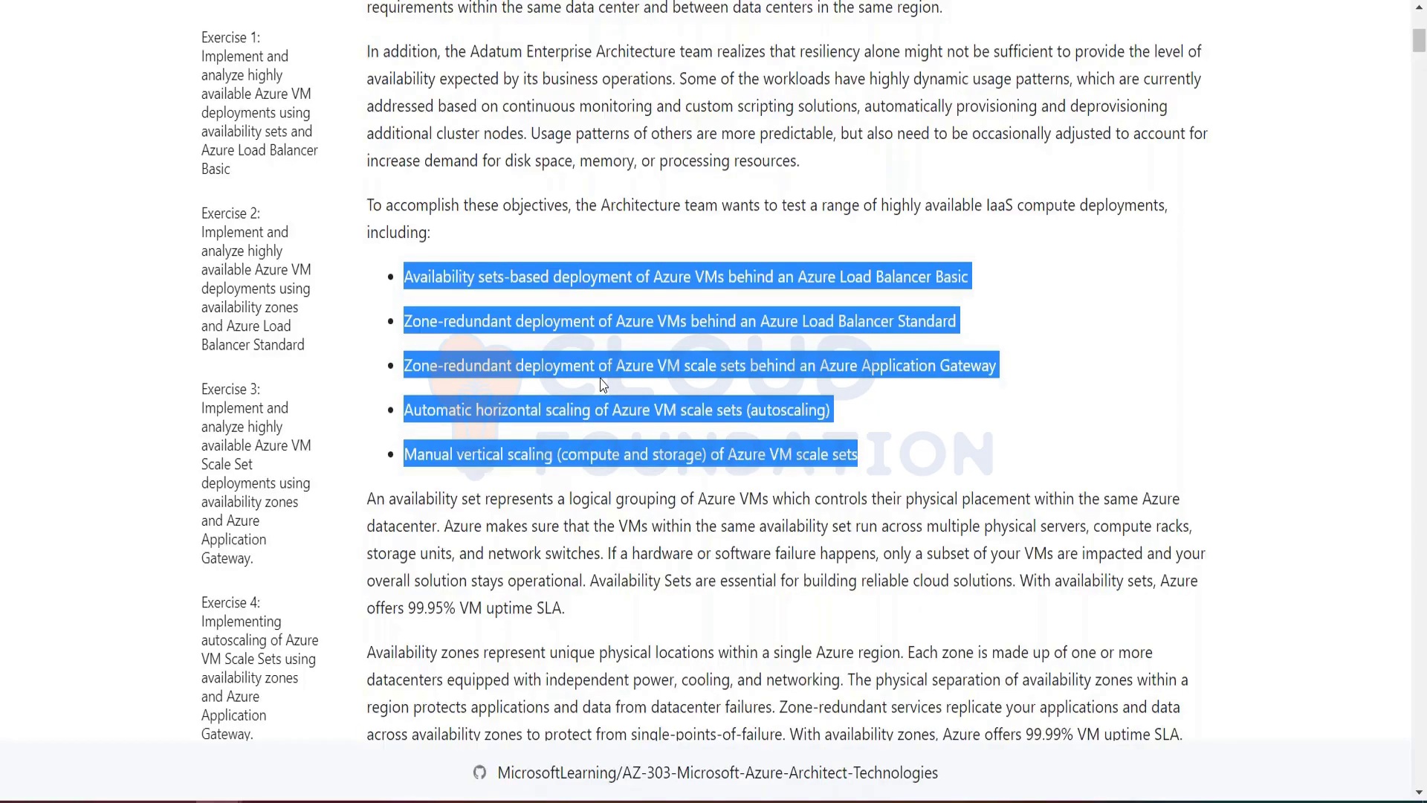
Review the lab manual's Lab Files section and highlight all the listed file paths under \AZ303\AllFiles\Labs\05.
{"action": "scroll", "coordinate": [604, 384], "scroll_direction": "down", "scroll_amount": 10}
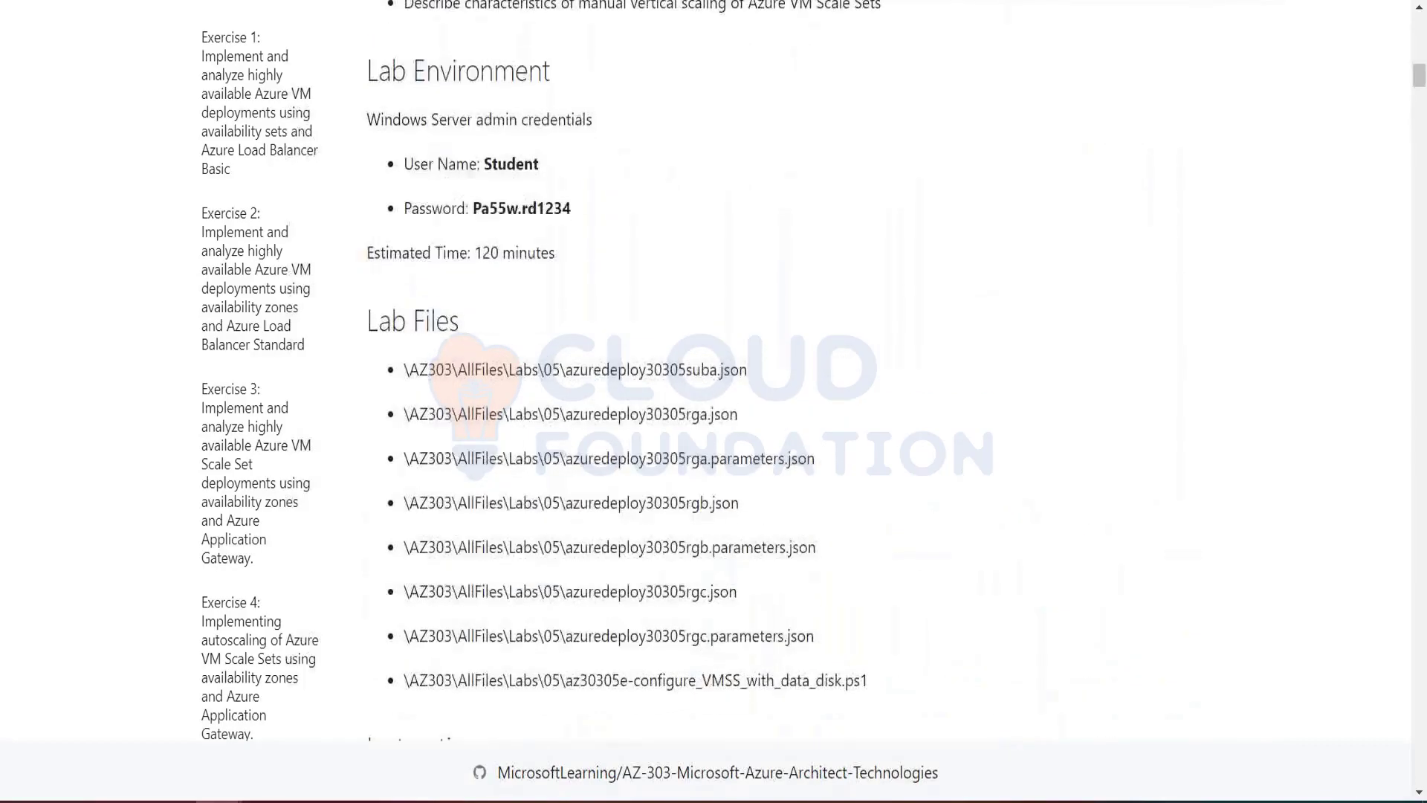
{"action": "scroll", "coordinate": [382, 146], "scroll_direction": "down", "scroll_amount": 3}
{"action": "left_click_drag", "start_coordinate": [403, 133], "coordinate": [885, 446]}
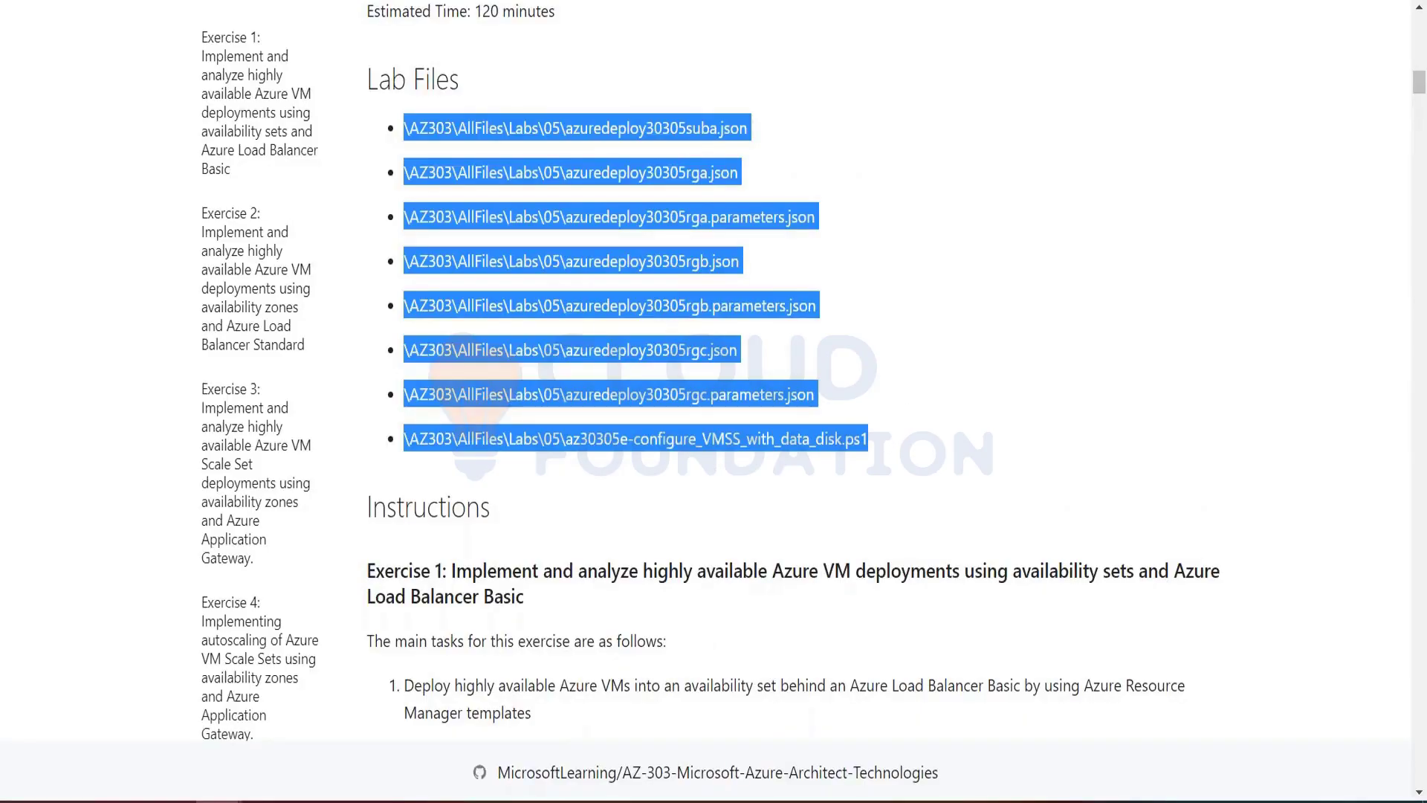
{"action": "key", "text": "alt+Tab"}
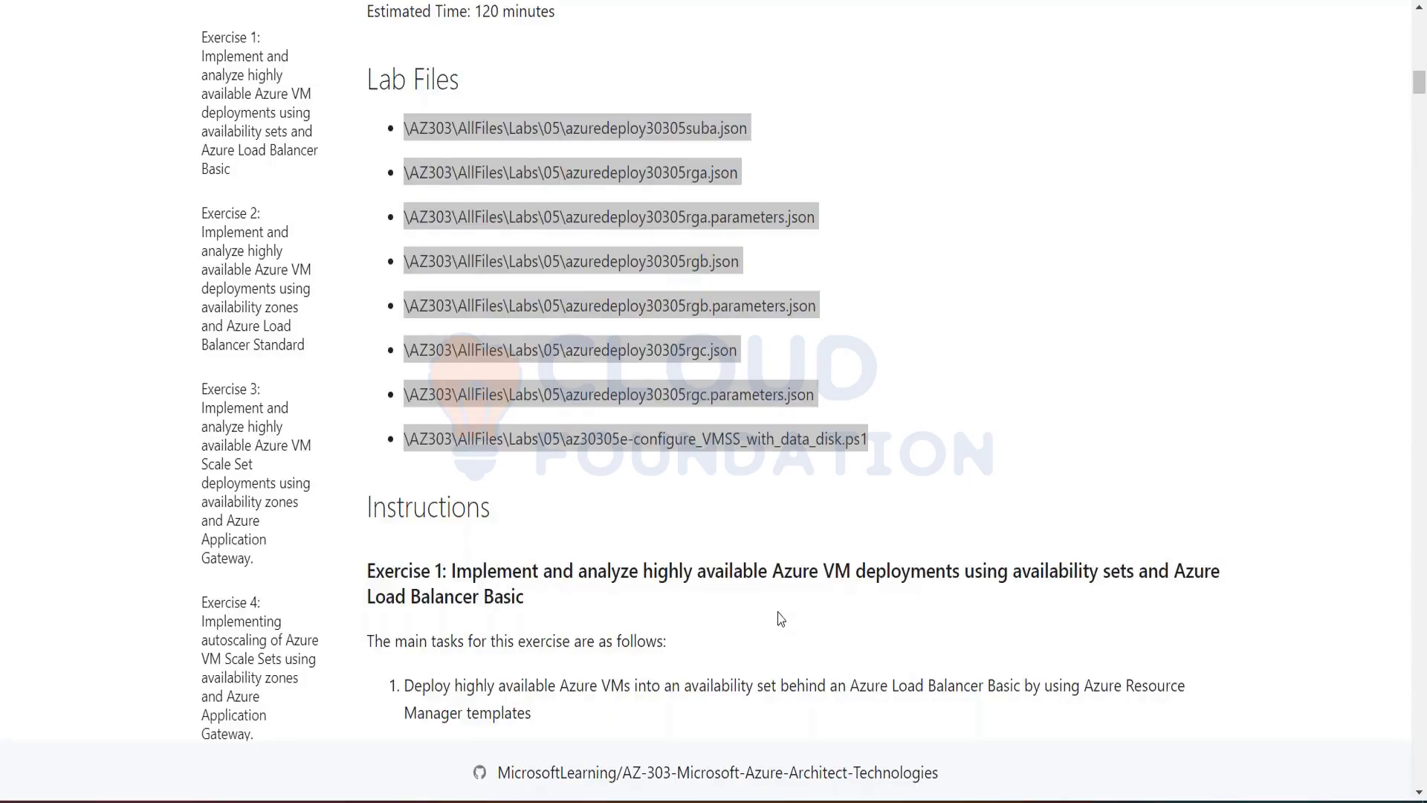
Examine the lab instructions for Exercise 1 and Exercise 2, covering availability sets, availability zones and their Azure load balancers.
{"action": "scroll", "coordinate": [781, 619], "scroll_direction": "down", "scroll_amount": 6}
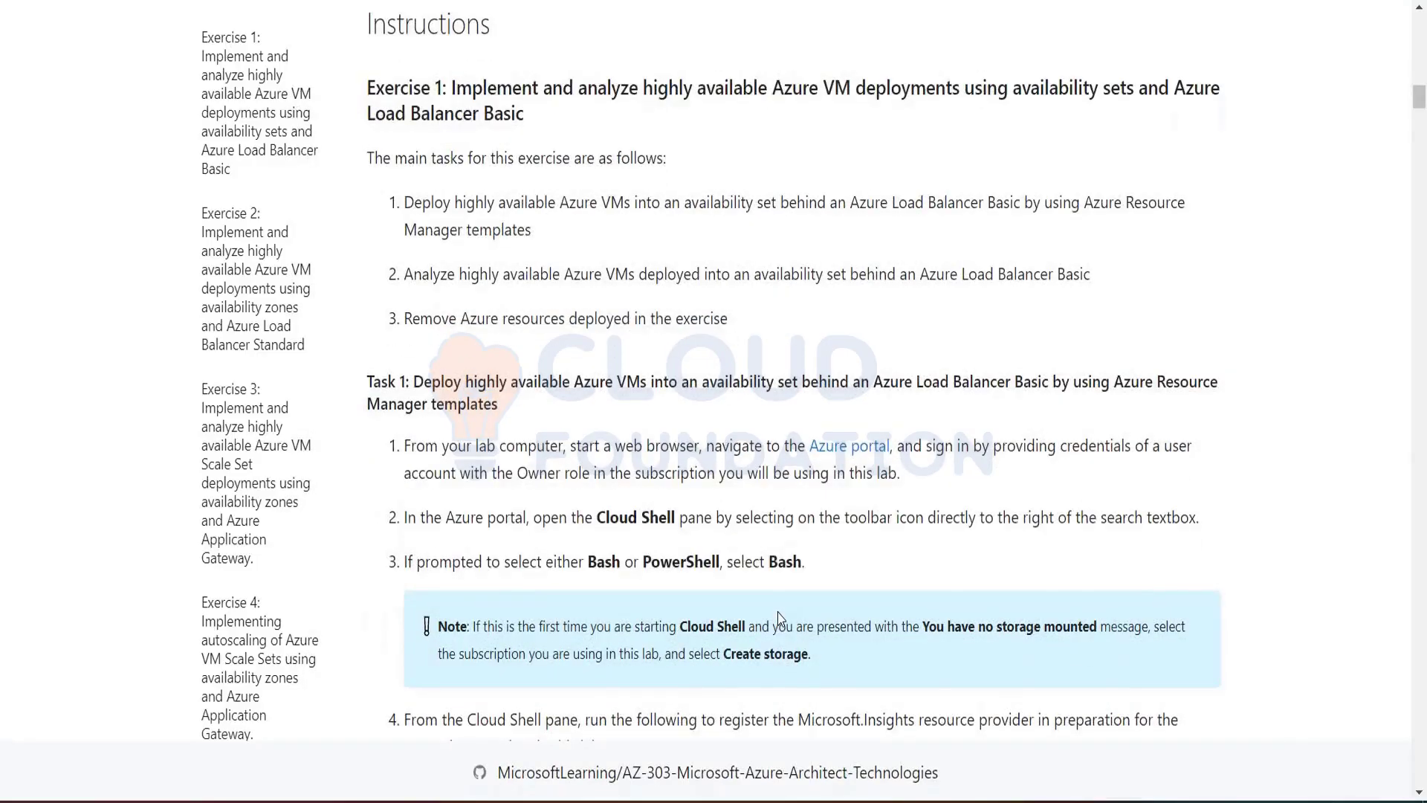
{"action": "scroll", "coordinate": [779, 618], "scroll_direction": "up", "scroll_amount": 2}
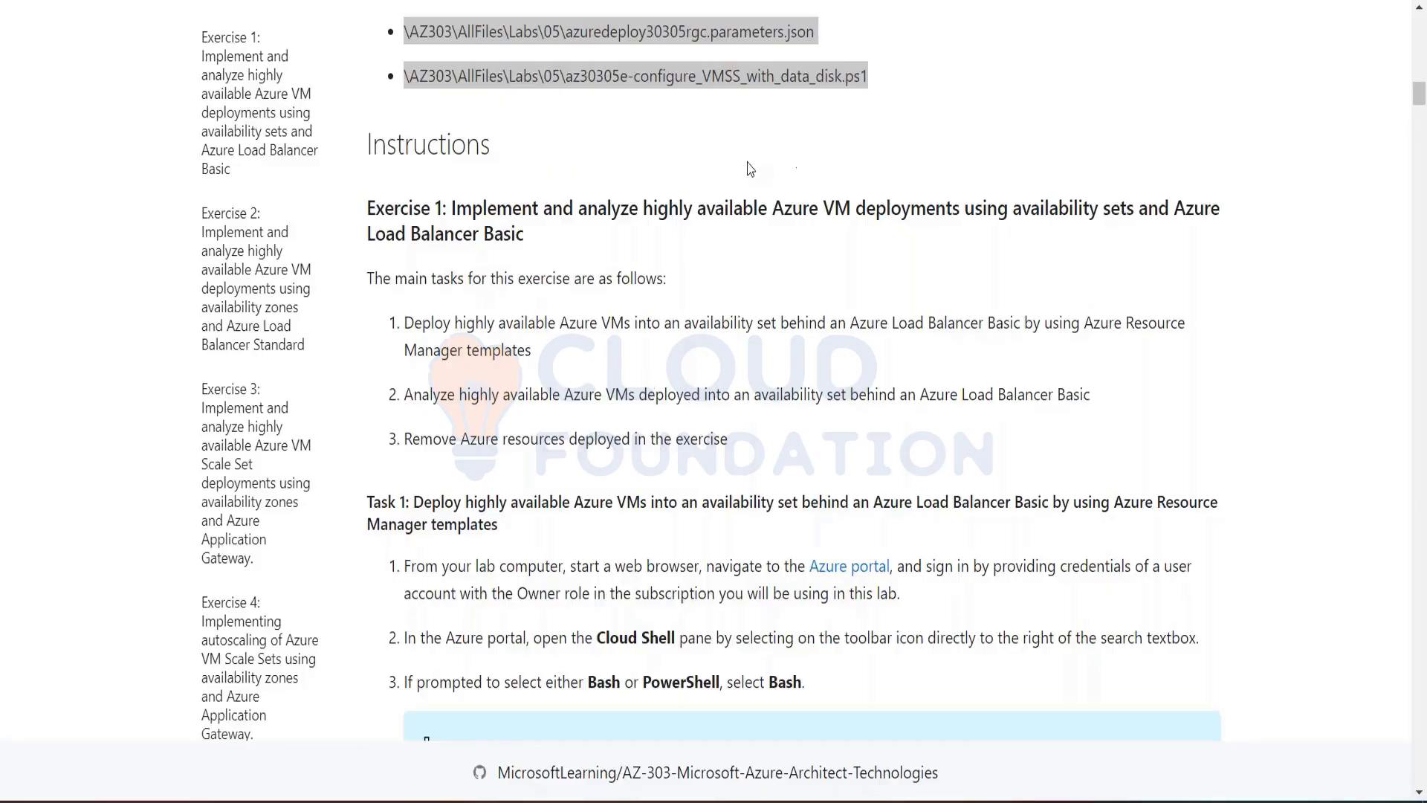
{"action": "scroll", "coordinate": [741, 168], "scroll_direction": "up", "scroll_amount": 5}
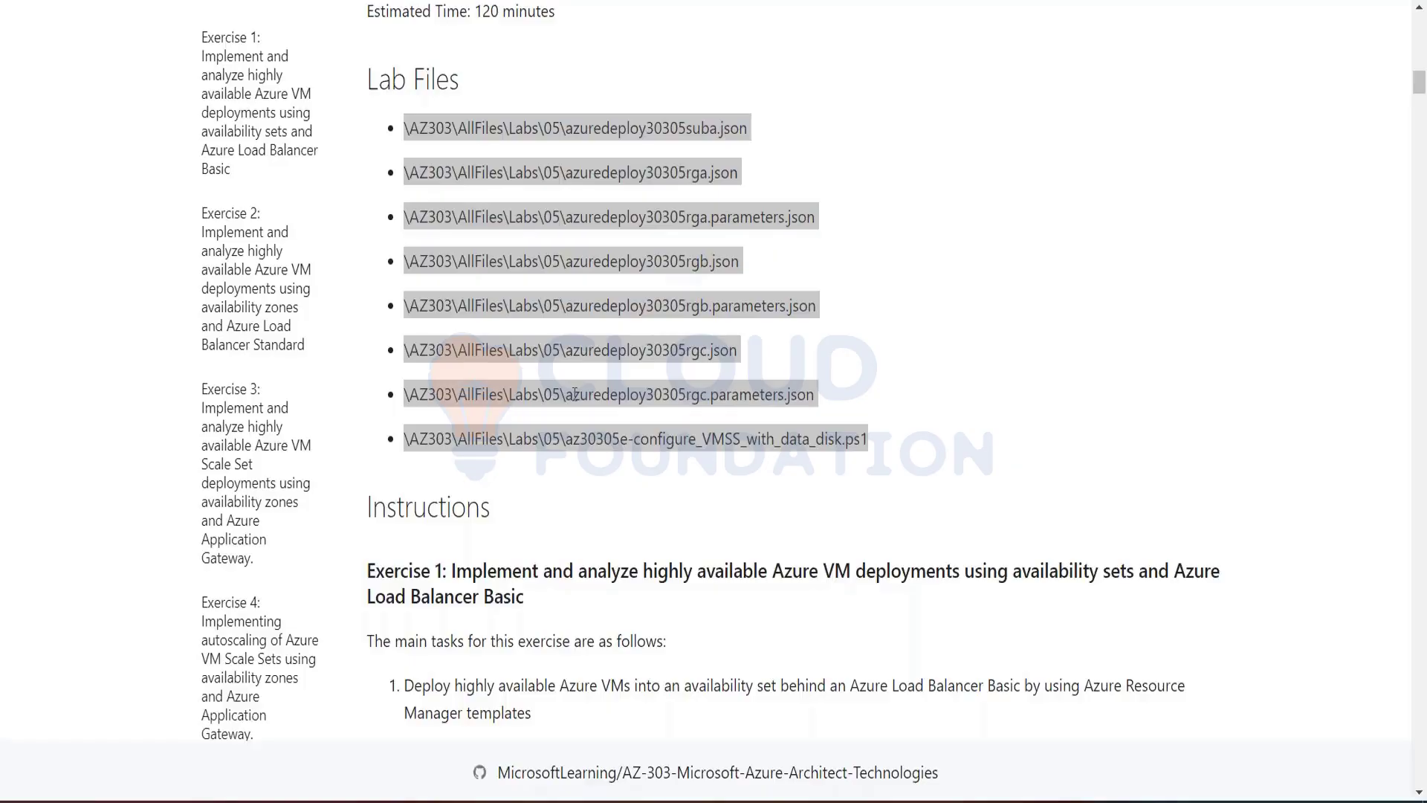
{"action": "scroll", "coordinate": [614, 634], "scroll_direction": "down", "scroll_amount": 20}
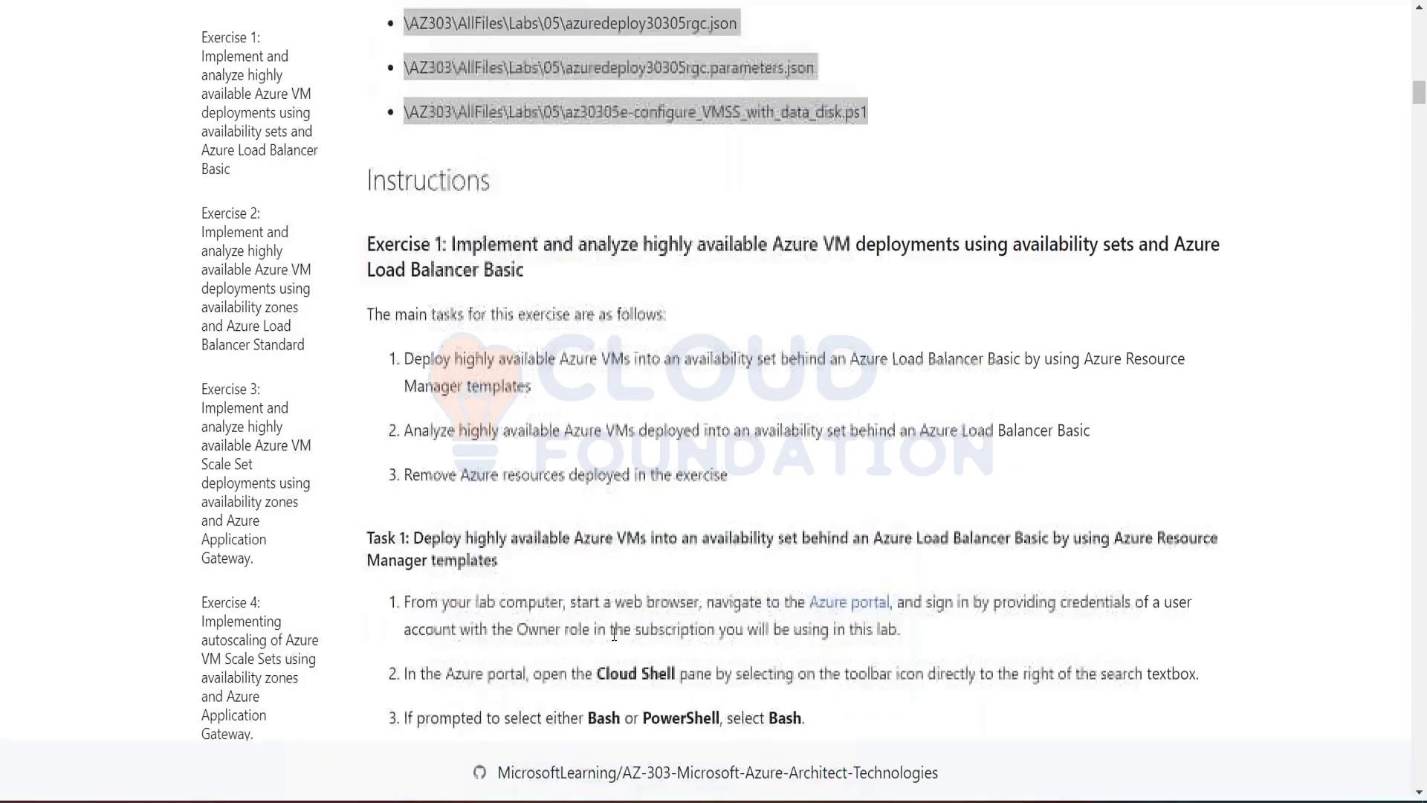
{"action": "scroll", "coordinate": [614, 634], "scroll_direction": "down", "scroll_amount": 20}
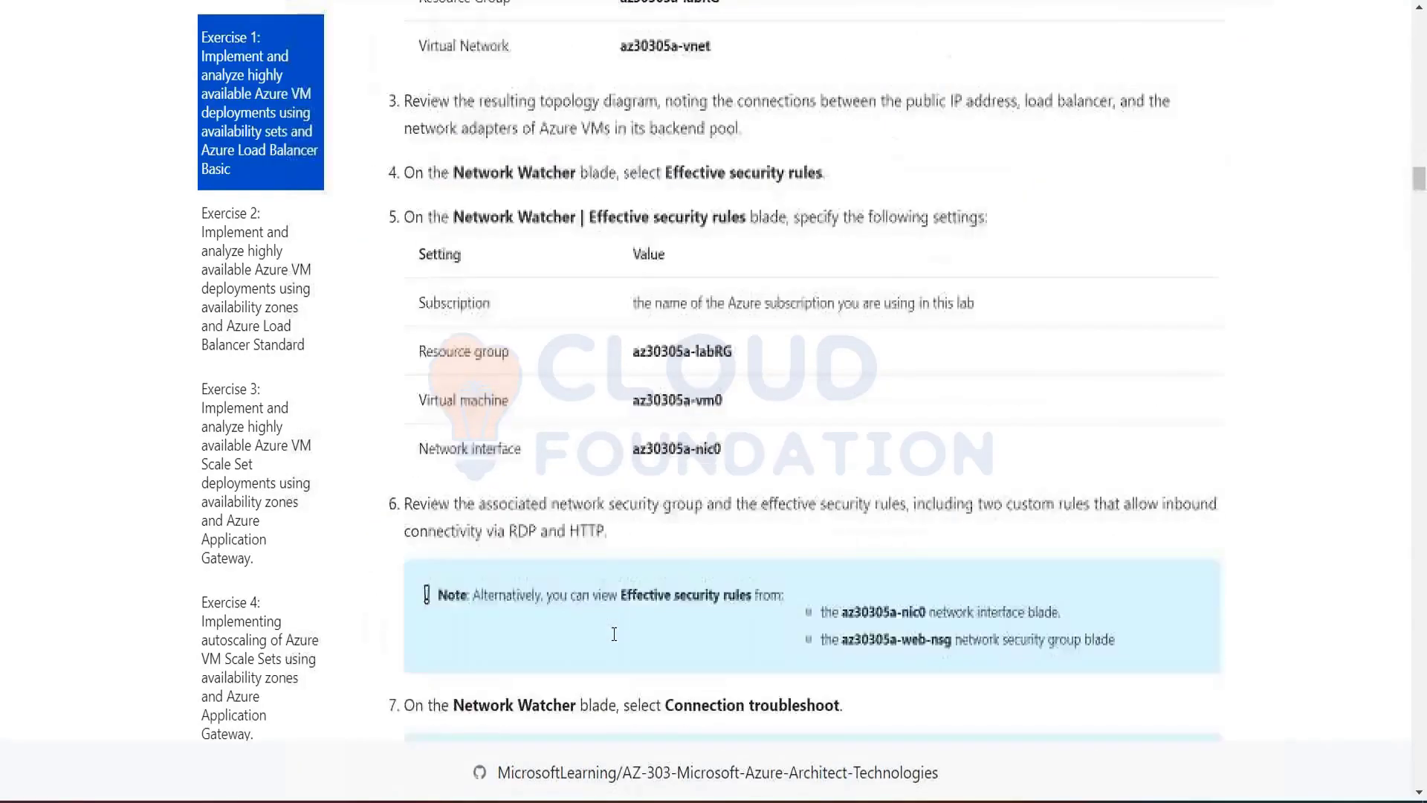
{"action": "scroll", "coordinate": [614, 634], "scroll_direction": "down", "scroll_amount": 20}
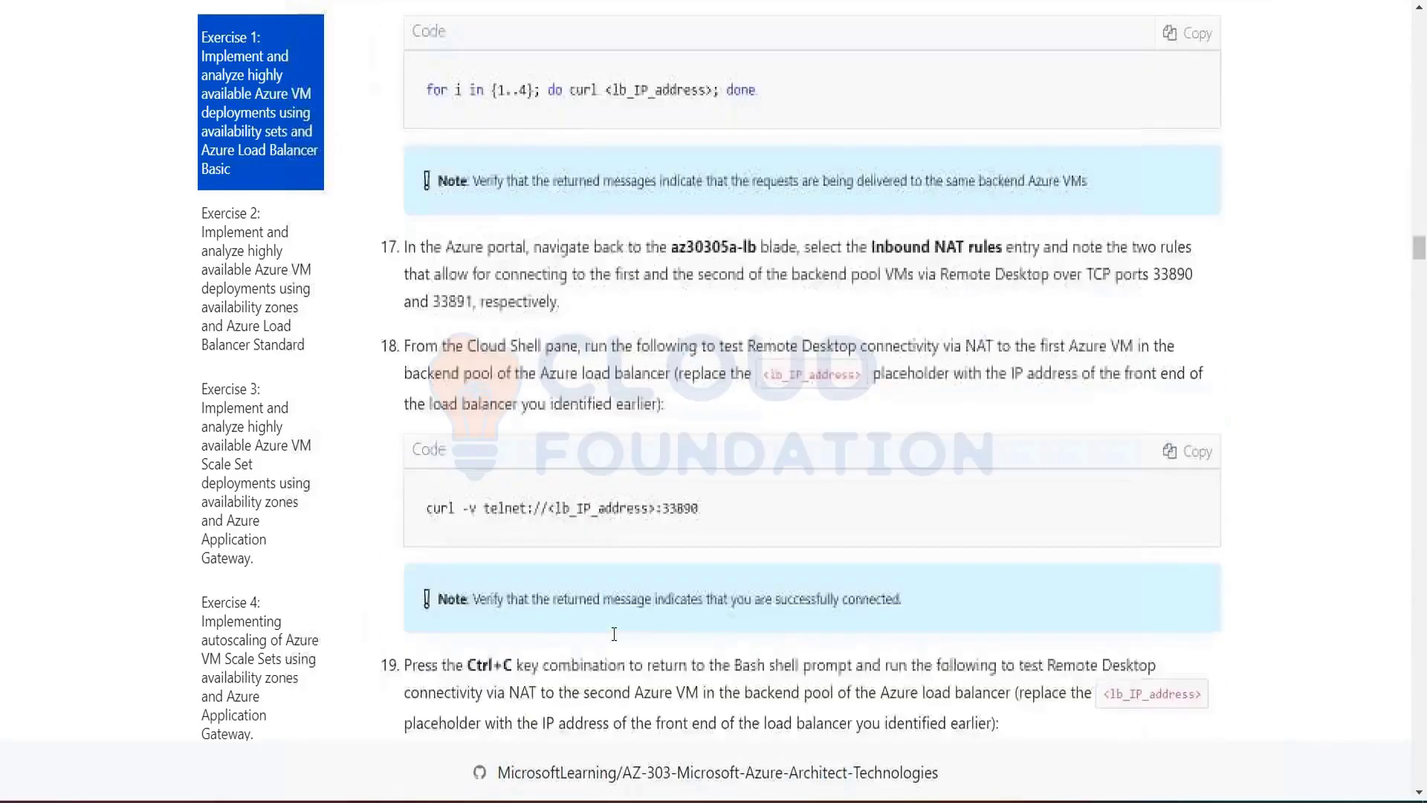
{"action": "scroll", "coordinate": [614, 634], "scroll_direction": "down", "scroll_amount": 20}
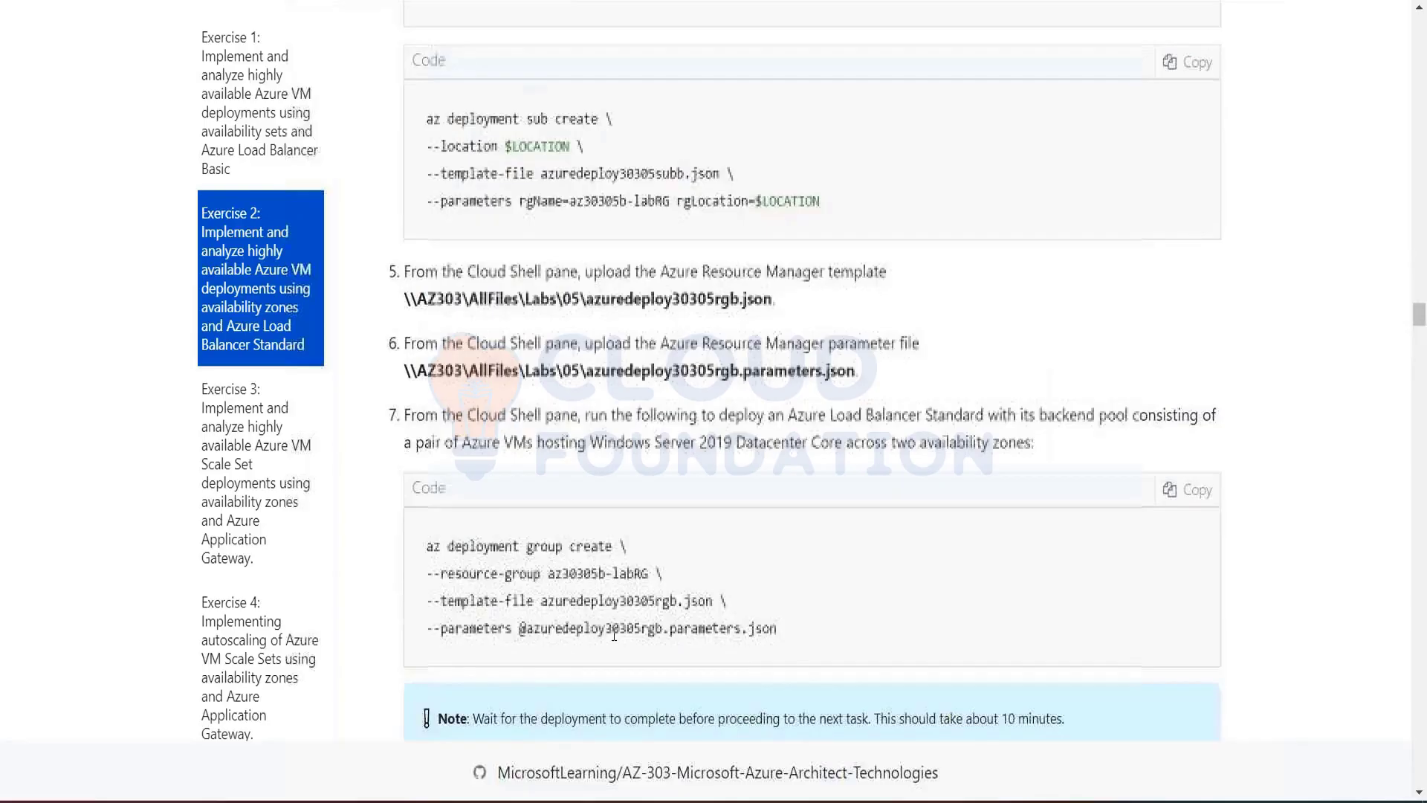
{"action": "scroll", "coordinate": [614, 634], "scroll_direction": "down", "scroll_amount": 20}
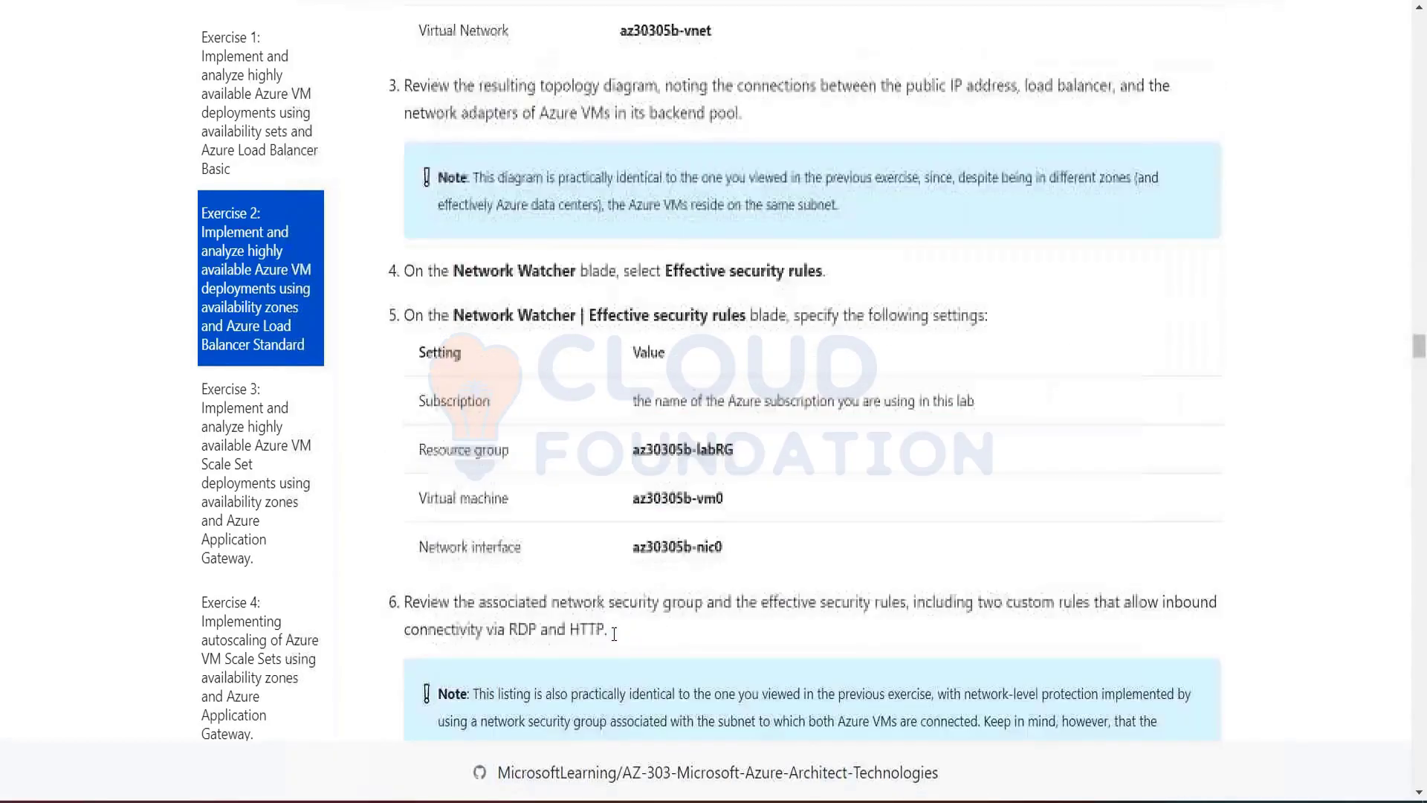
Examine the remaining Exercise 2 load balancer tasks and the Exercise 3 instructions on VM scale sets with Azure Application Gateway.
{"action": "scroll", "coordinate": [614, 634], "scroll_direction": "down", "scroll_amount": 20}
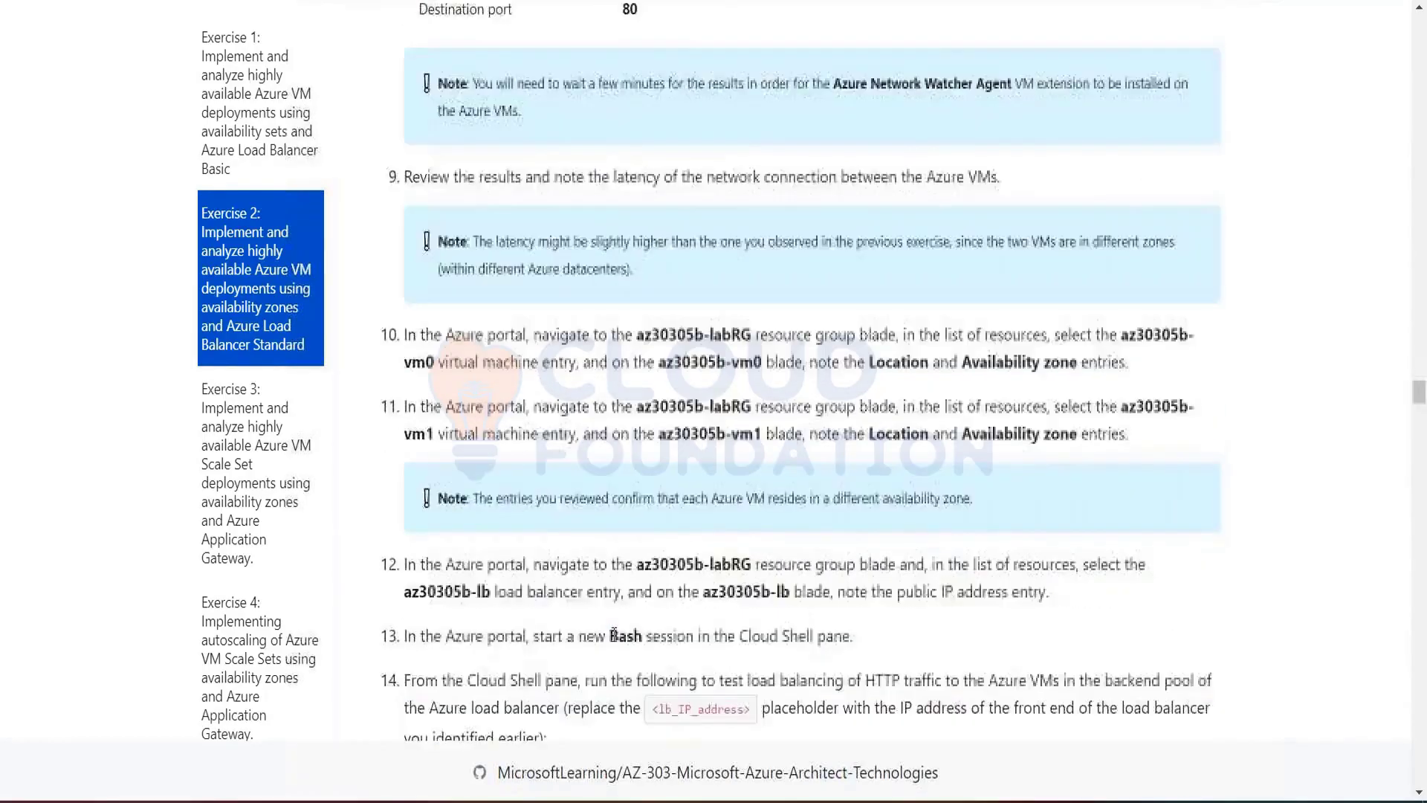
{"action": "scroll", "coordinate": [614, 633], "scroll_direction": "down", "scroll_amount": 8}
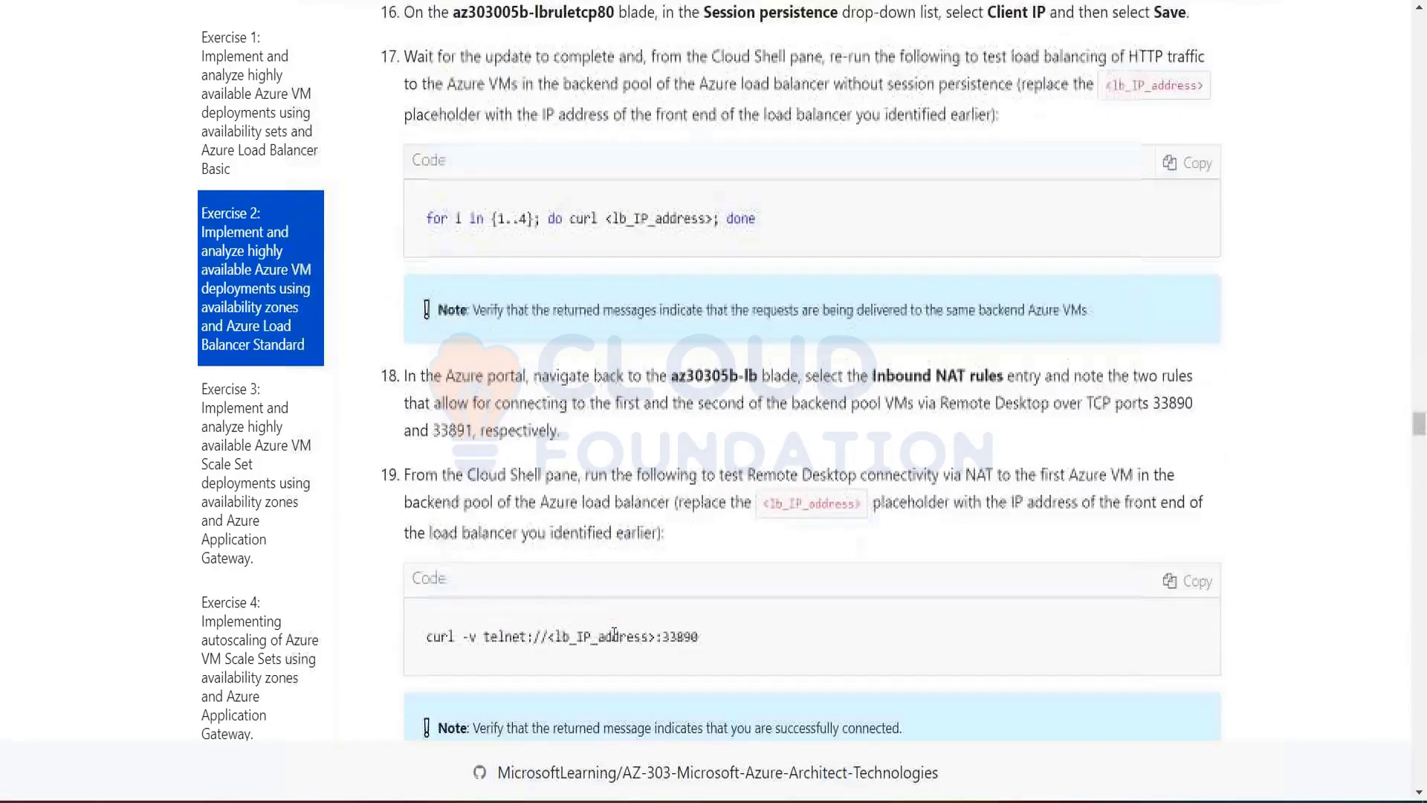
{"action": "scroll", "coordinate": [614, 634], "scroll_direction": "down", "scroll_amount": 10}
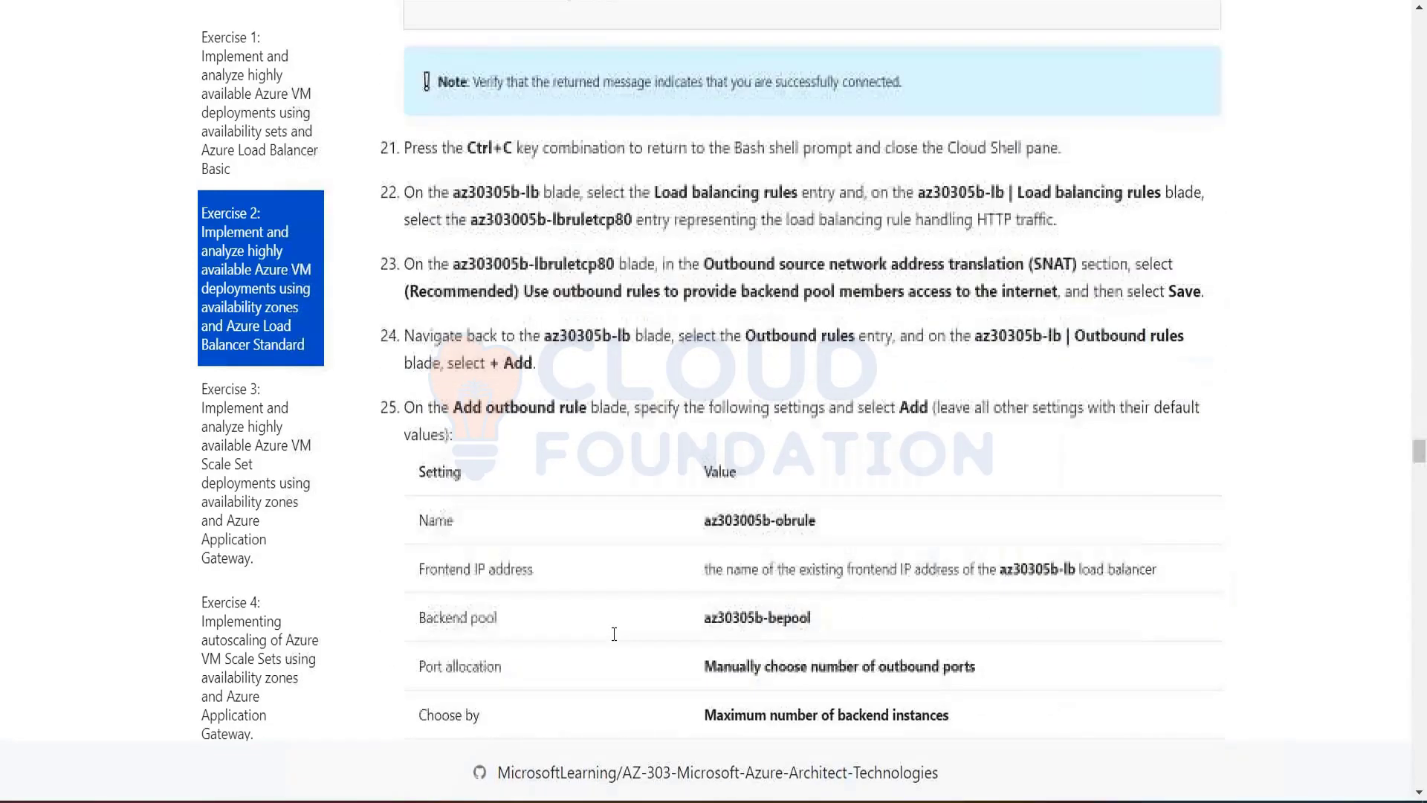
{"action": "scroll", "coordinate": [614, 633], "scroll_direction": "down", "scroll_amount": 5}
{"action": "scroll", "coordinate": [614, 633], "scroll_direction": "down", "scroll_amount": 20}
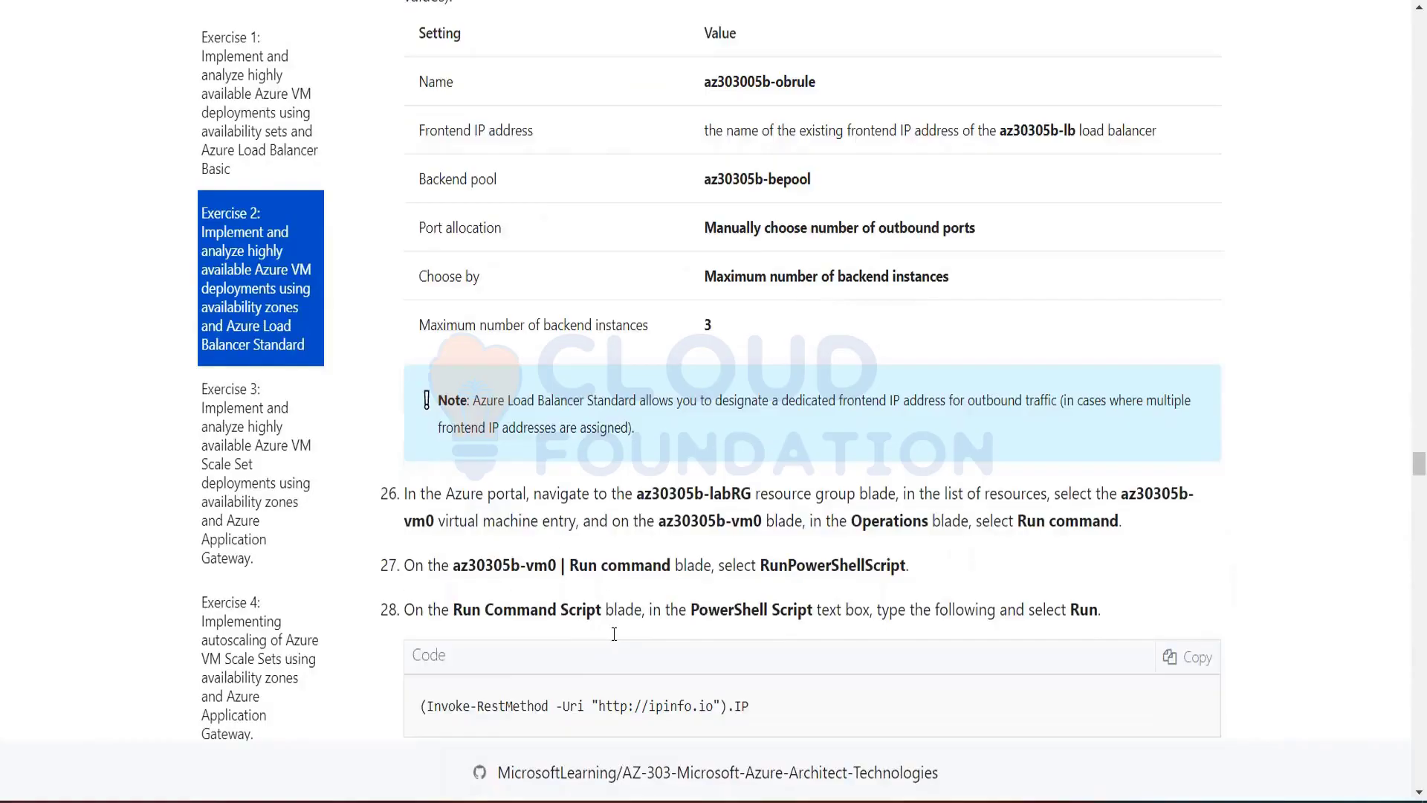
{"action": "scroll", "coordinate": [615, 633], "scroll_direction": "down", "scroll_amount": 8}
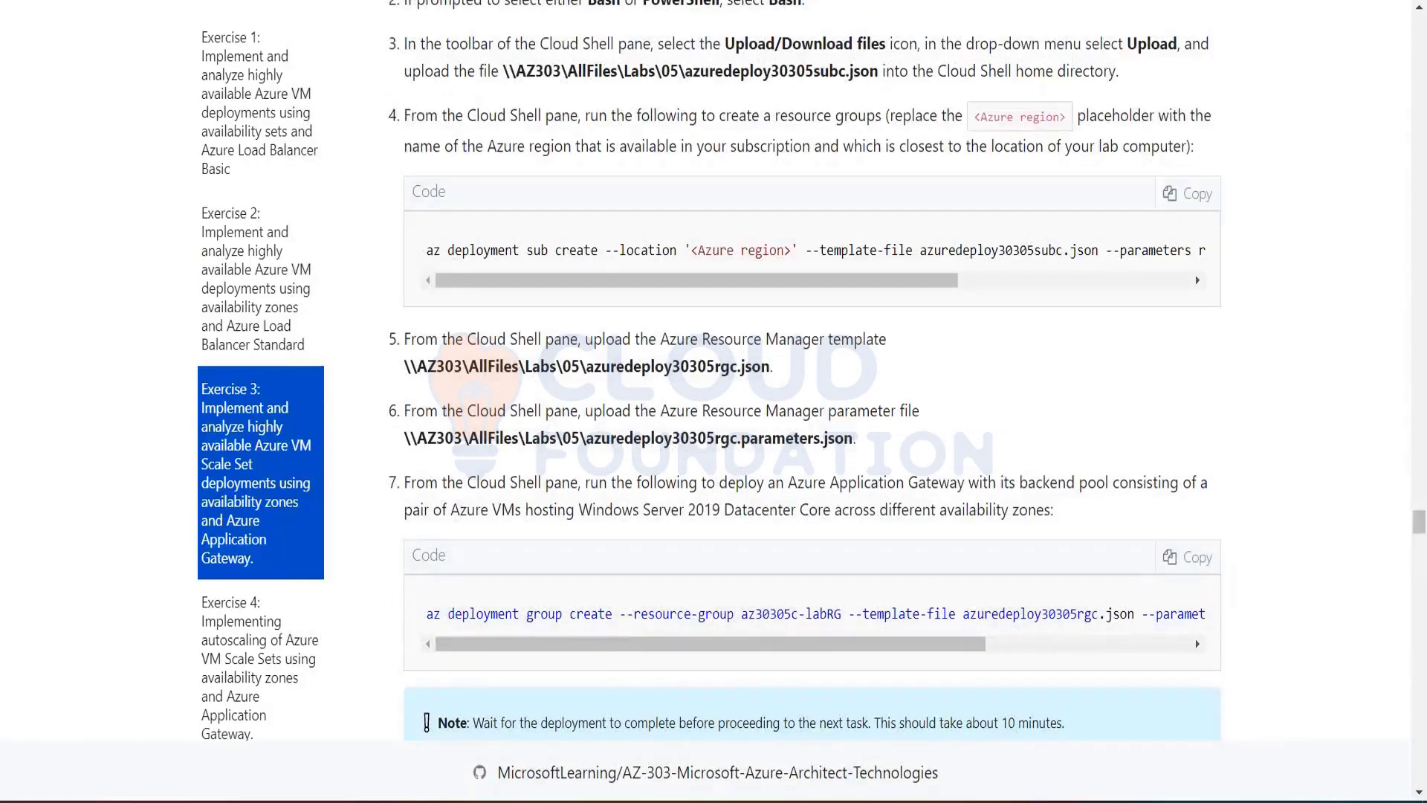
{"action": "scroll", "coordinate": [805, 372], "scroll_direction": "down", "scroll_amount": 15}
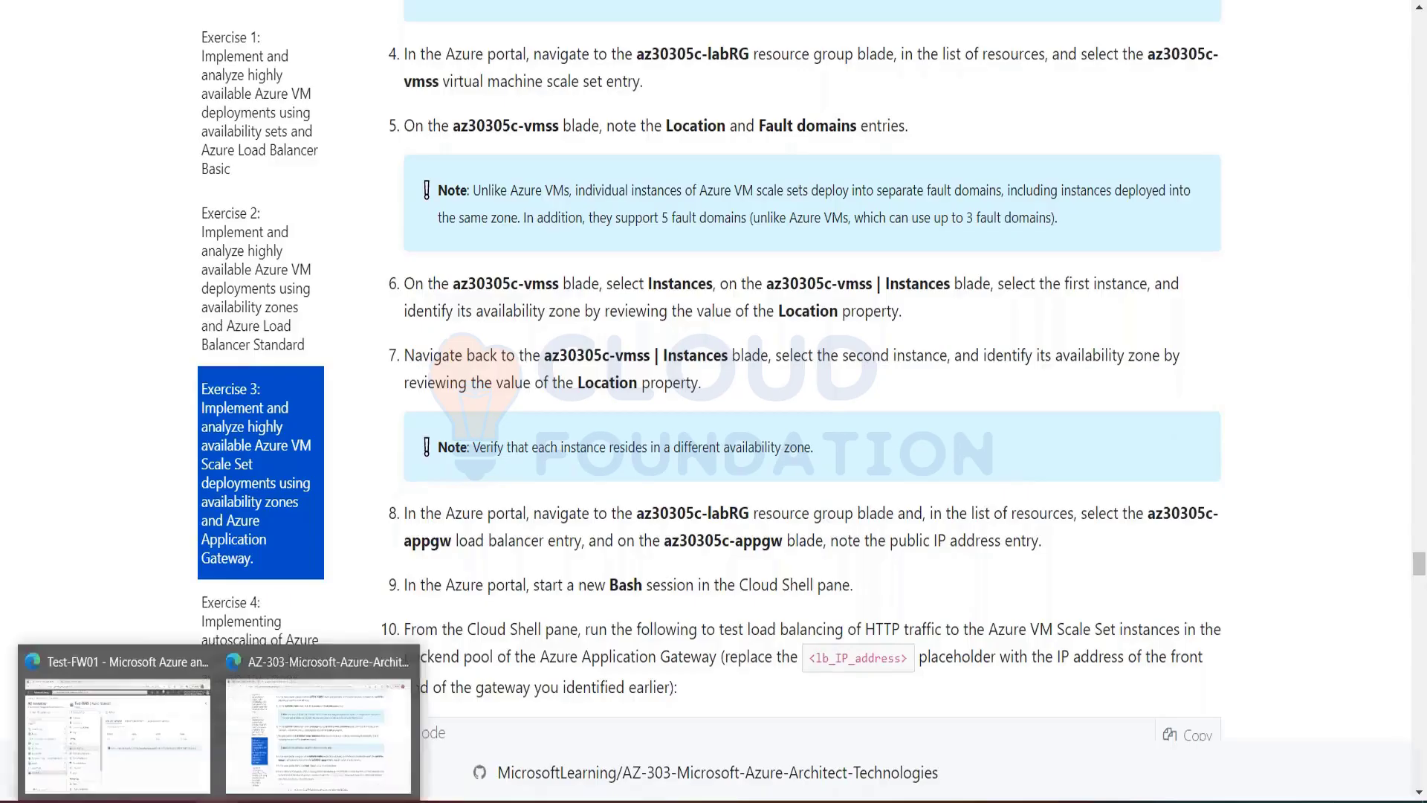
Switch to File Explorer and open azuredeploy30305rga.json from the 05 folder in Notepad, maximizing its window.
{"action": "left_click", "coordinate": [281, 734]}
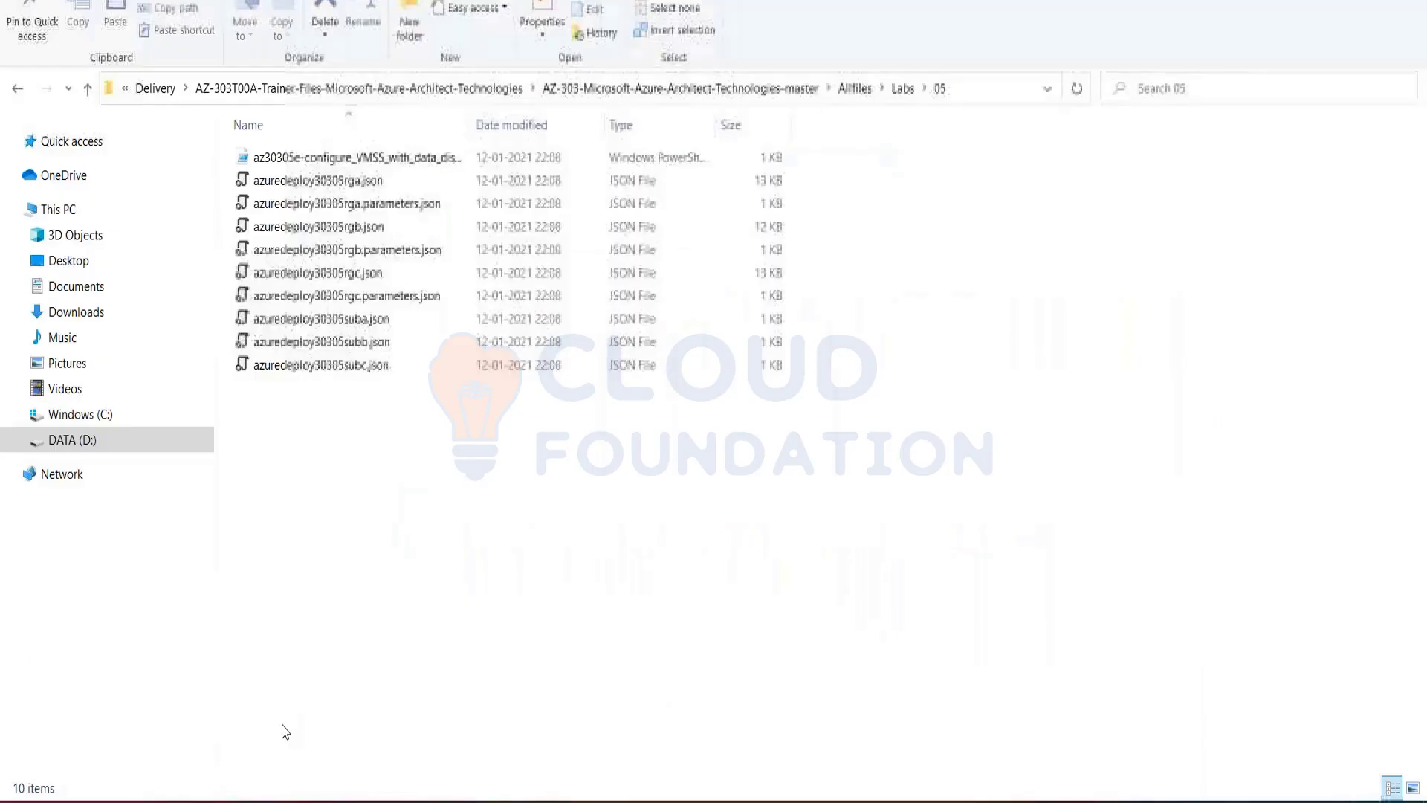
{"action": "left_click", "coordinate": [354, 181]}
{"action": "right_click", "coordinate": [355, 185]}
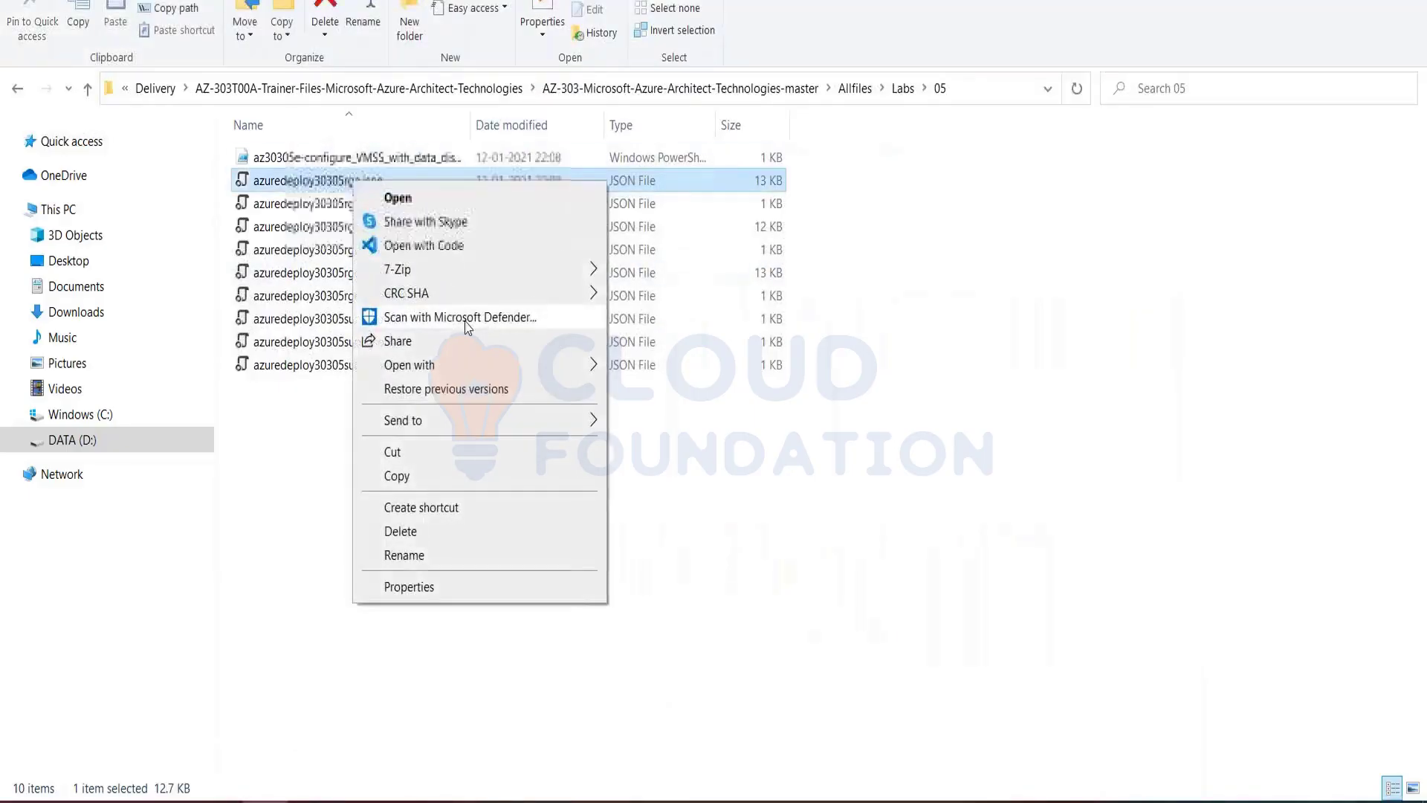
{"action": "mouse_move", "coordinate": [449, 370]}
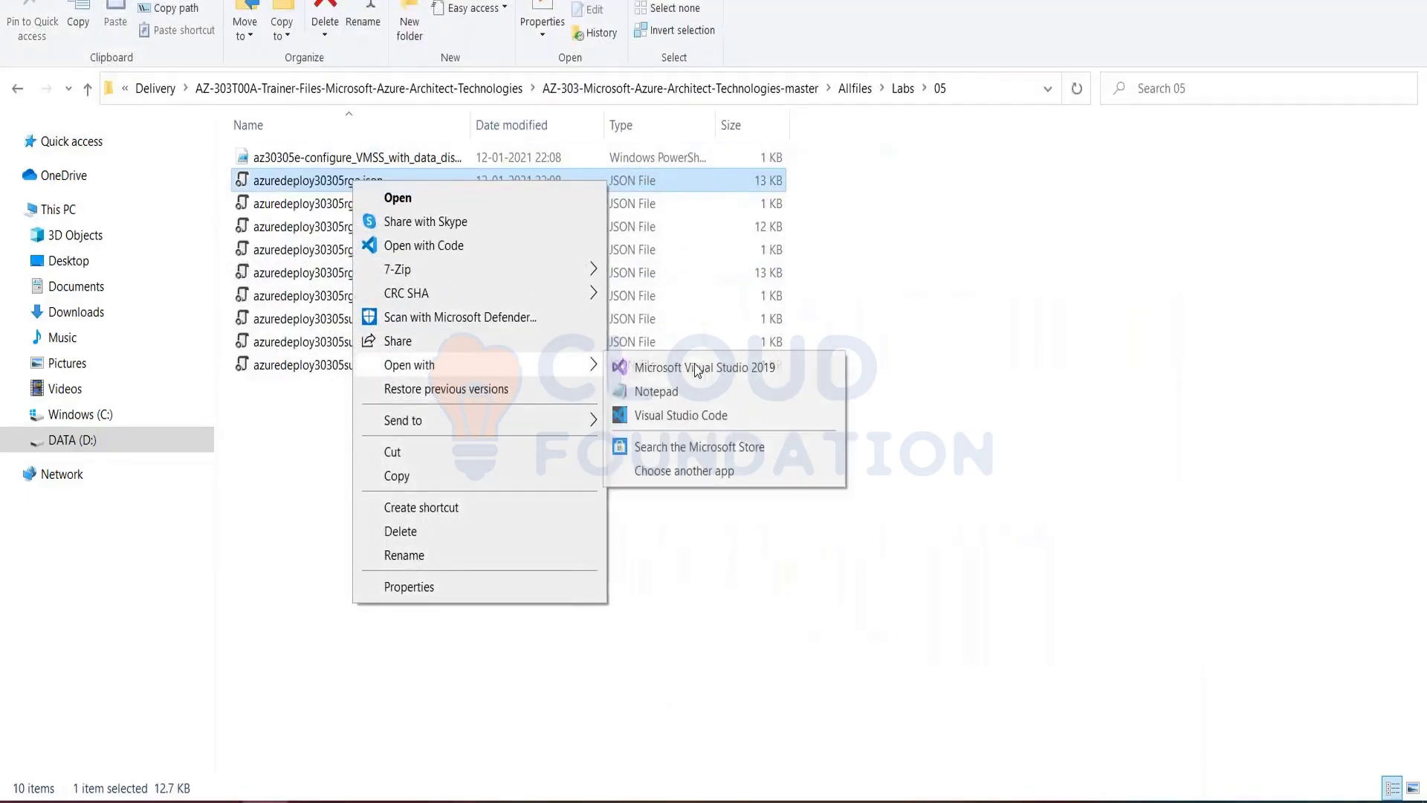
{"action": "left_click", "coordinate": [678, 394]}
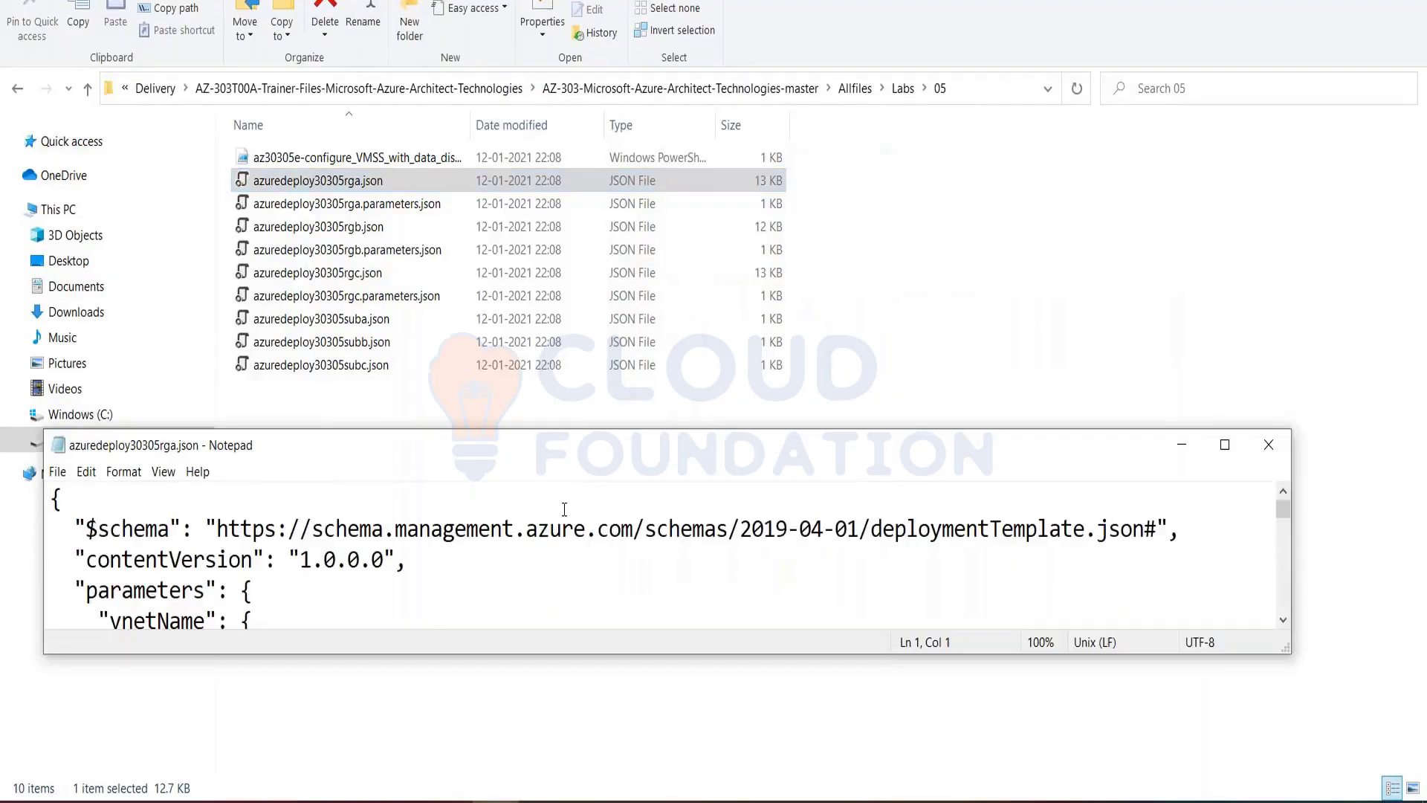
{"action": "double_click", "coordinate": [566, 446]}
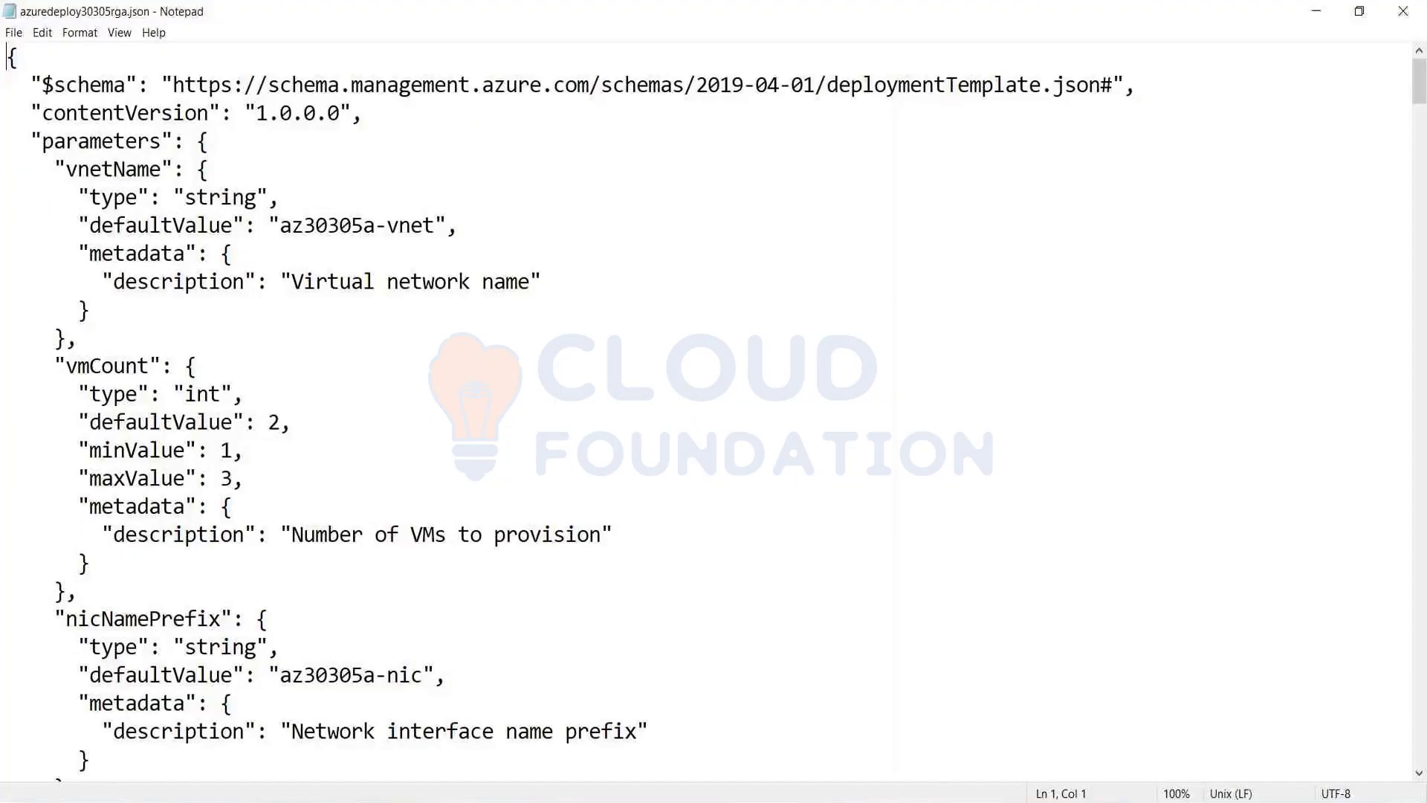
Review the template's first parameters, highlighting the vnetName and vmCount blocks and the default value of vmNamePrefix.
{"action": "left_click_drag", "start_coordinate": [191, 221], "coordinate": [81, 339]}
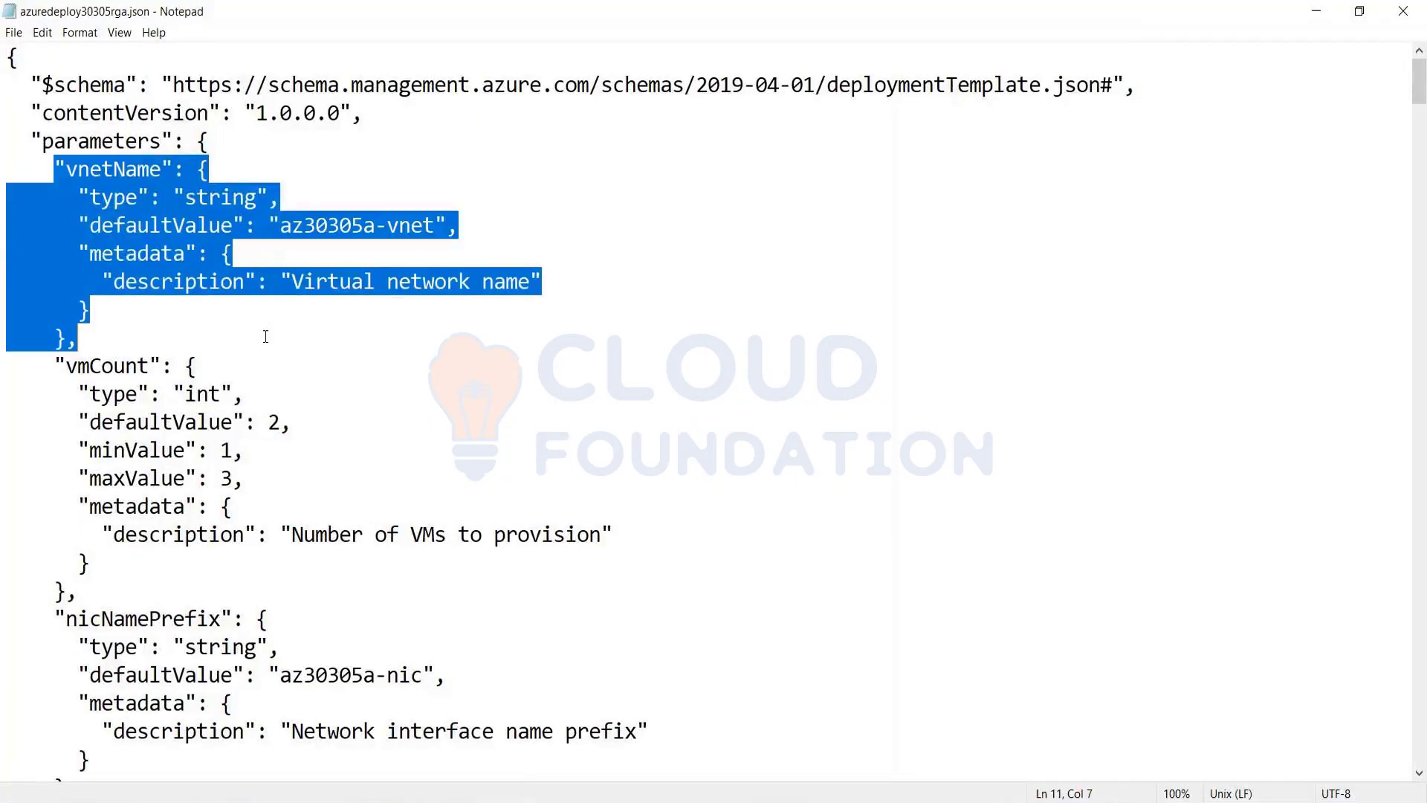
{"action": "scroll", "coordinate": [235, 503], "scroll_direction": "down", "scroll_amount": 2}
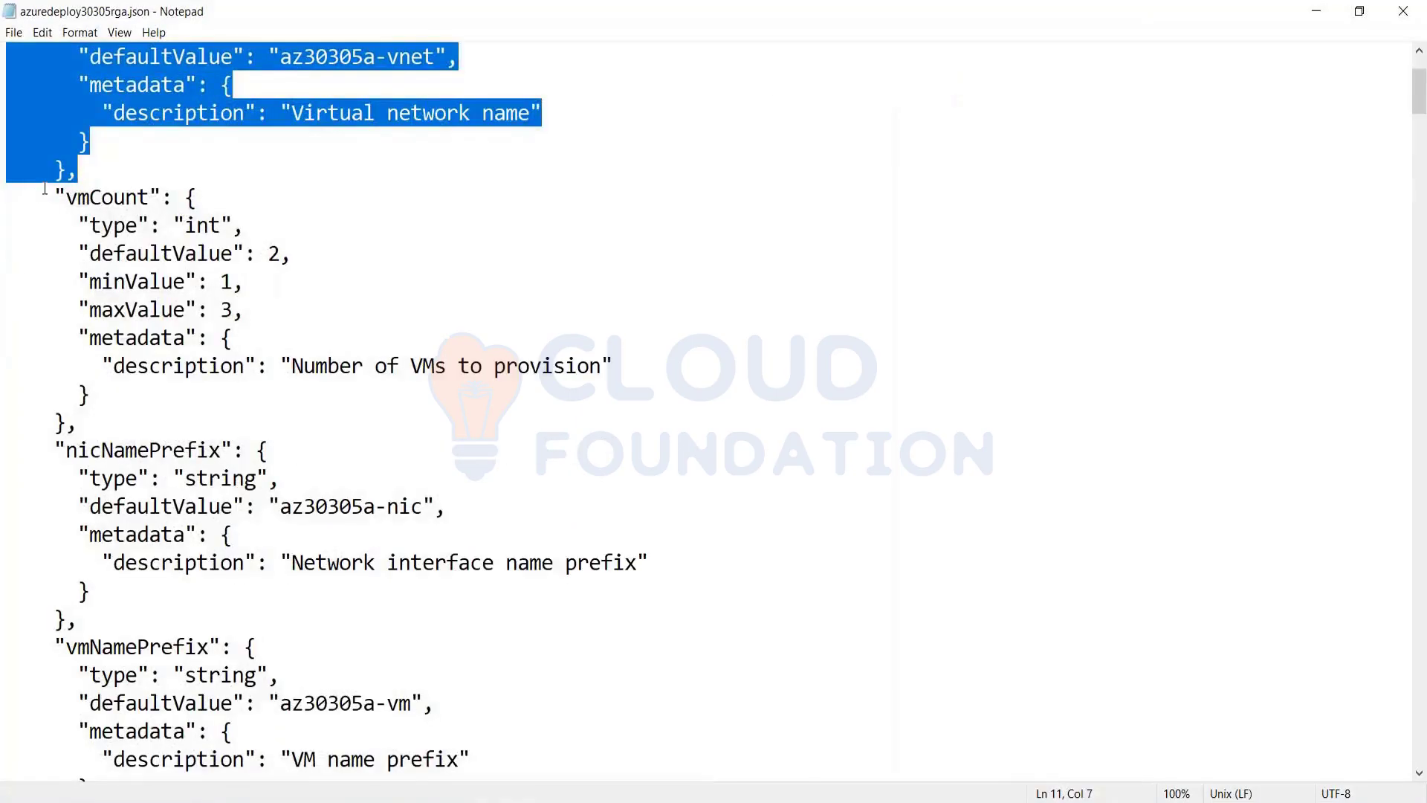
{"action": "left_click_drag", "start_coordinate": [42, 197], "coordinate": [305, 411]}
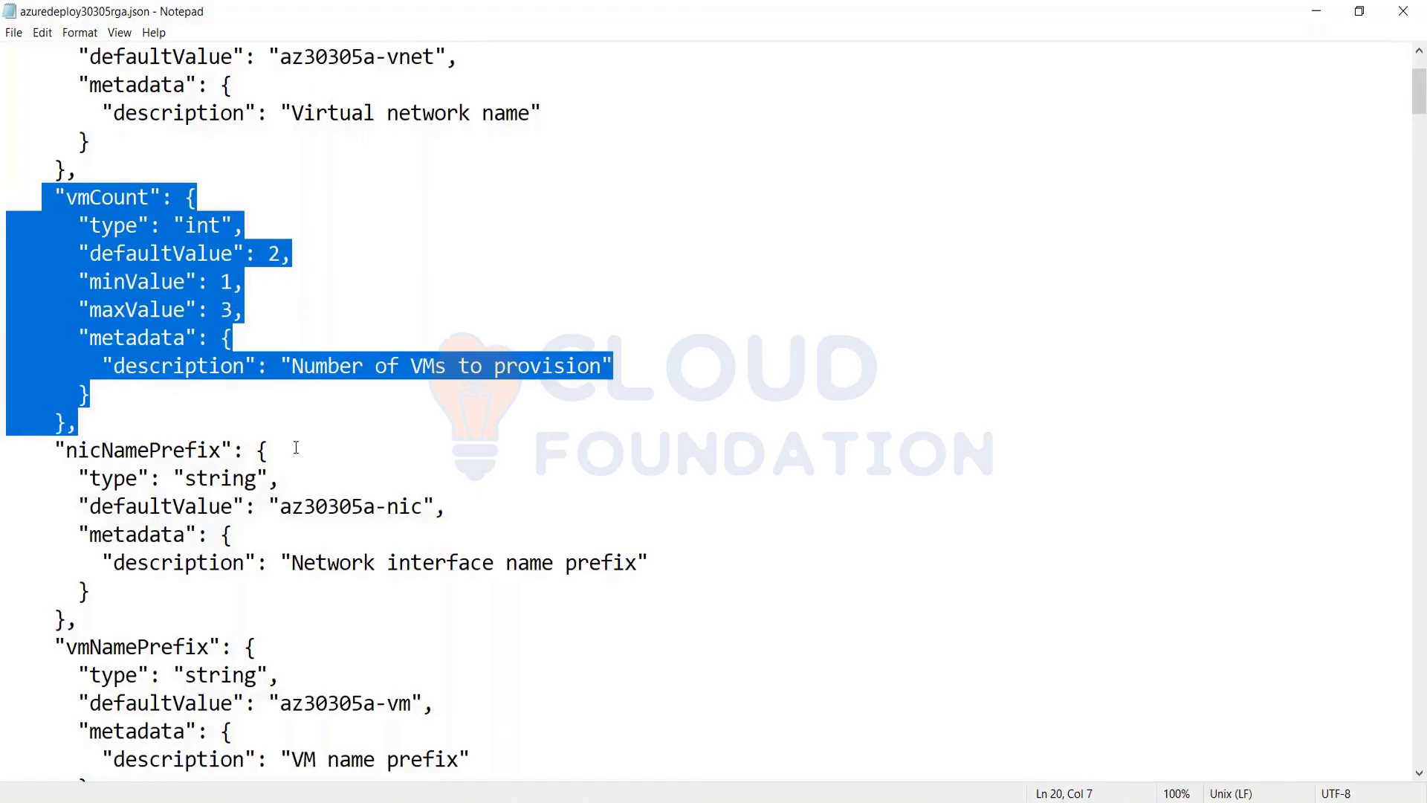
{"action": "scroll", "coordinate": [296, 447], "scroll_direction": "down", "scroll_amount": 6}
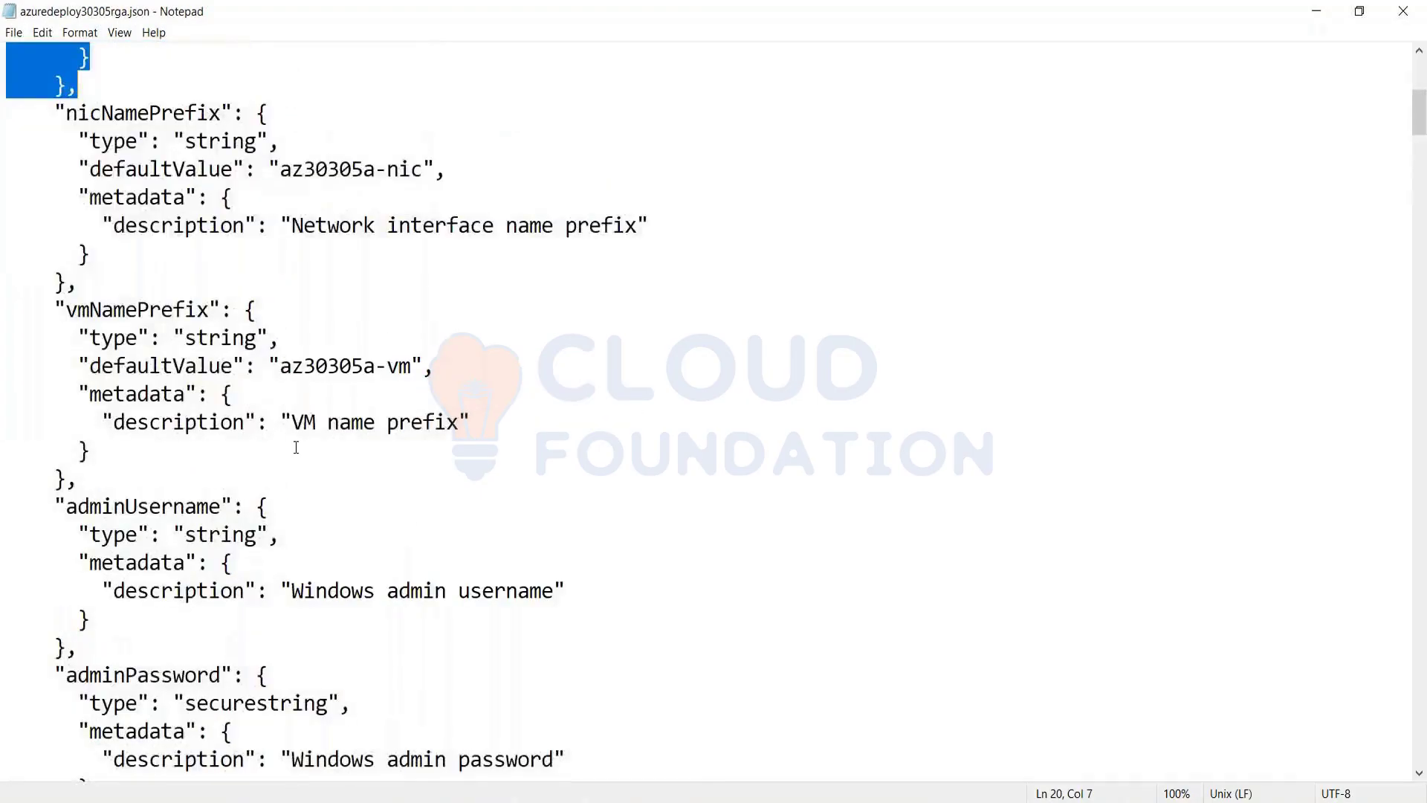
{"action": "left_click_drag", "start_coordinate": [281, 198], "coordinate": [422, 198]}
{"action": "scroll", "coordinate": [369, 609], "scroll_direction": "down", "scroll_amount": 1}
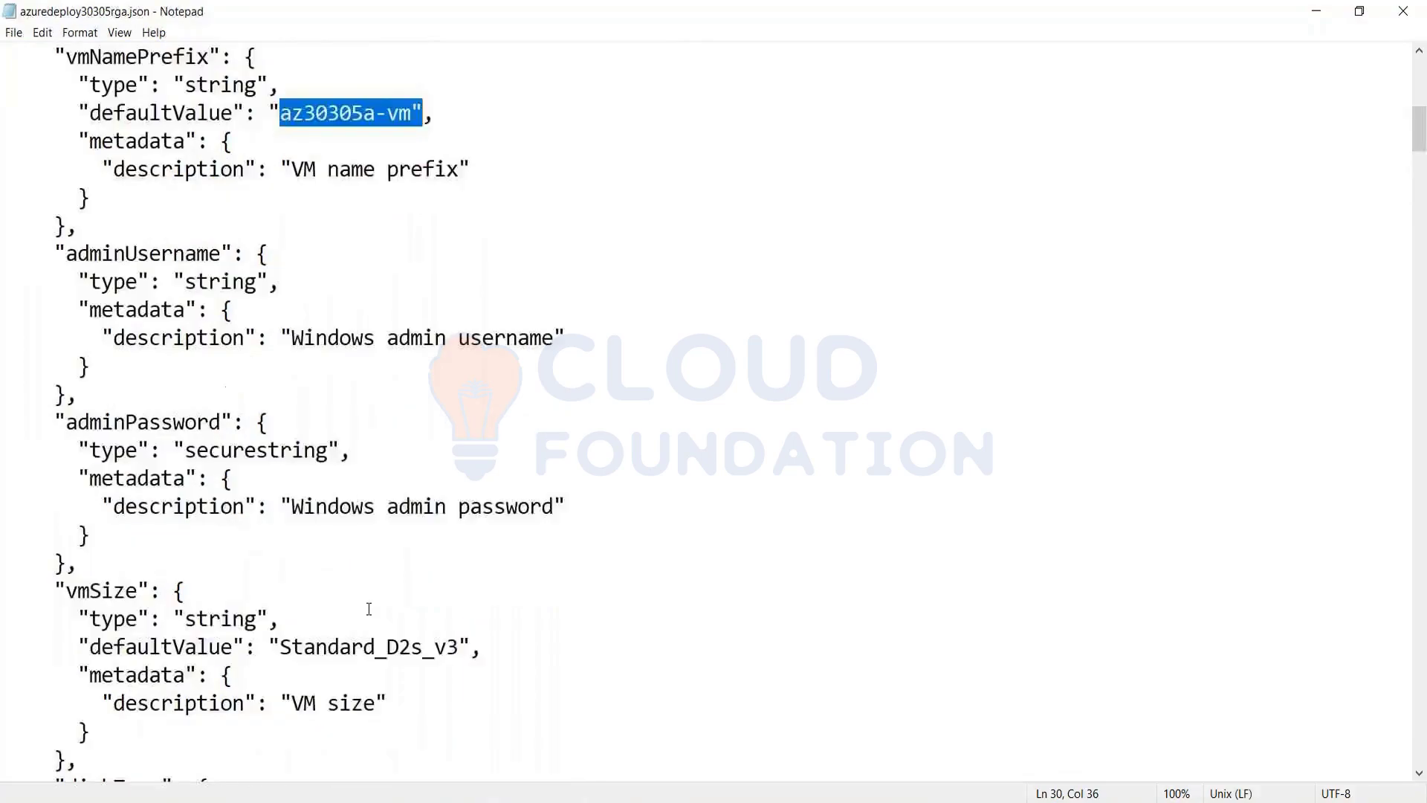
Highlight the vmSize default value Standard_D2s_v3 and review the template's diskType parameter and variables section.
{"action": "scroll", "coordinate": [369, 609], "scroll_direction": "down", "scroll_amount": 2}
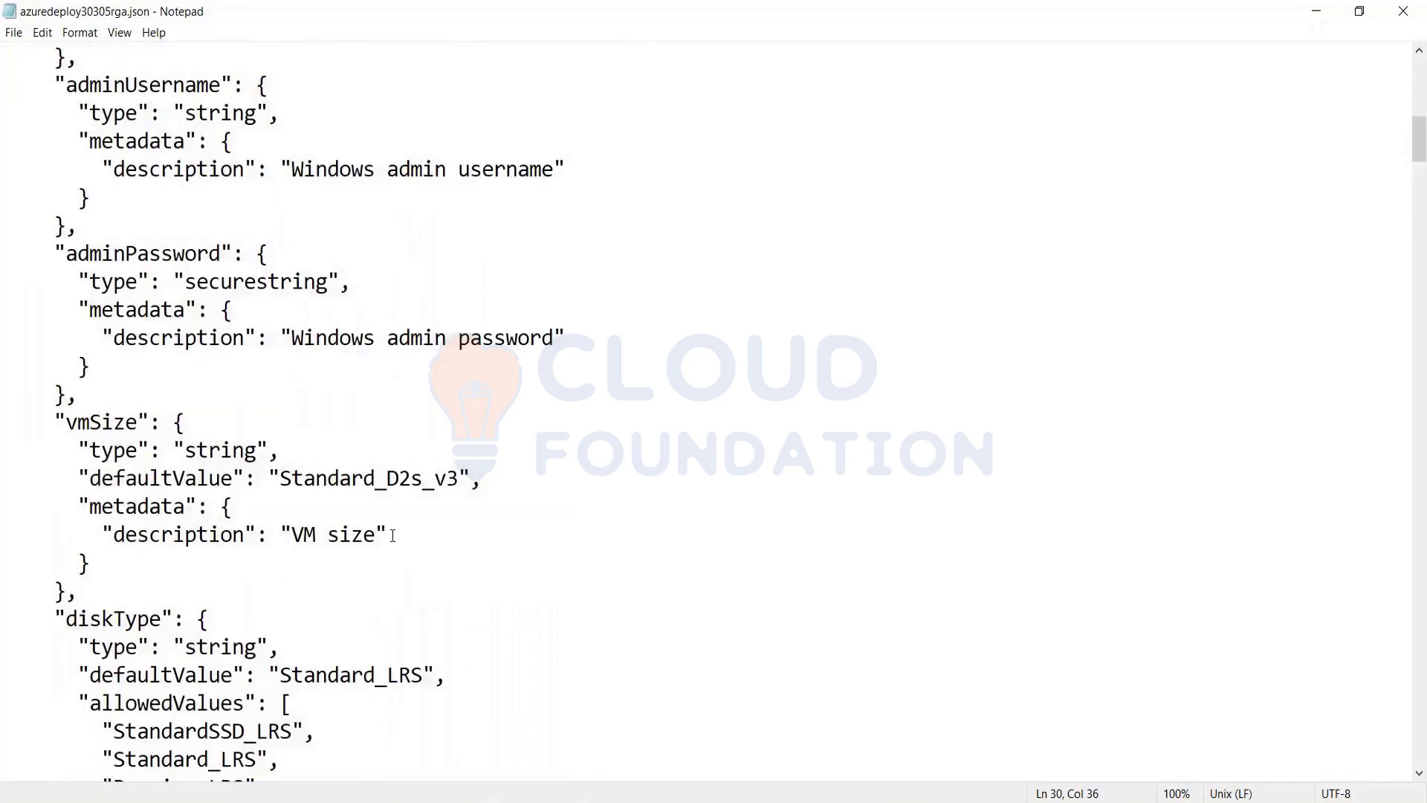
{"action": "scroll", "coordinate": [391, 532], "scroll_direction": "down", "scroll_amount": 3}
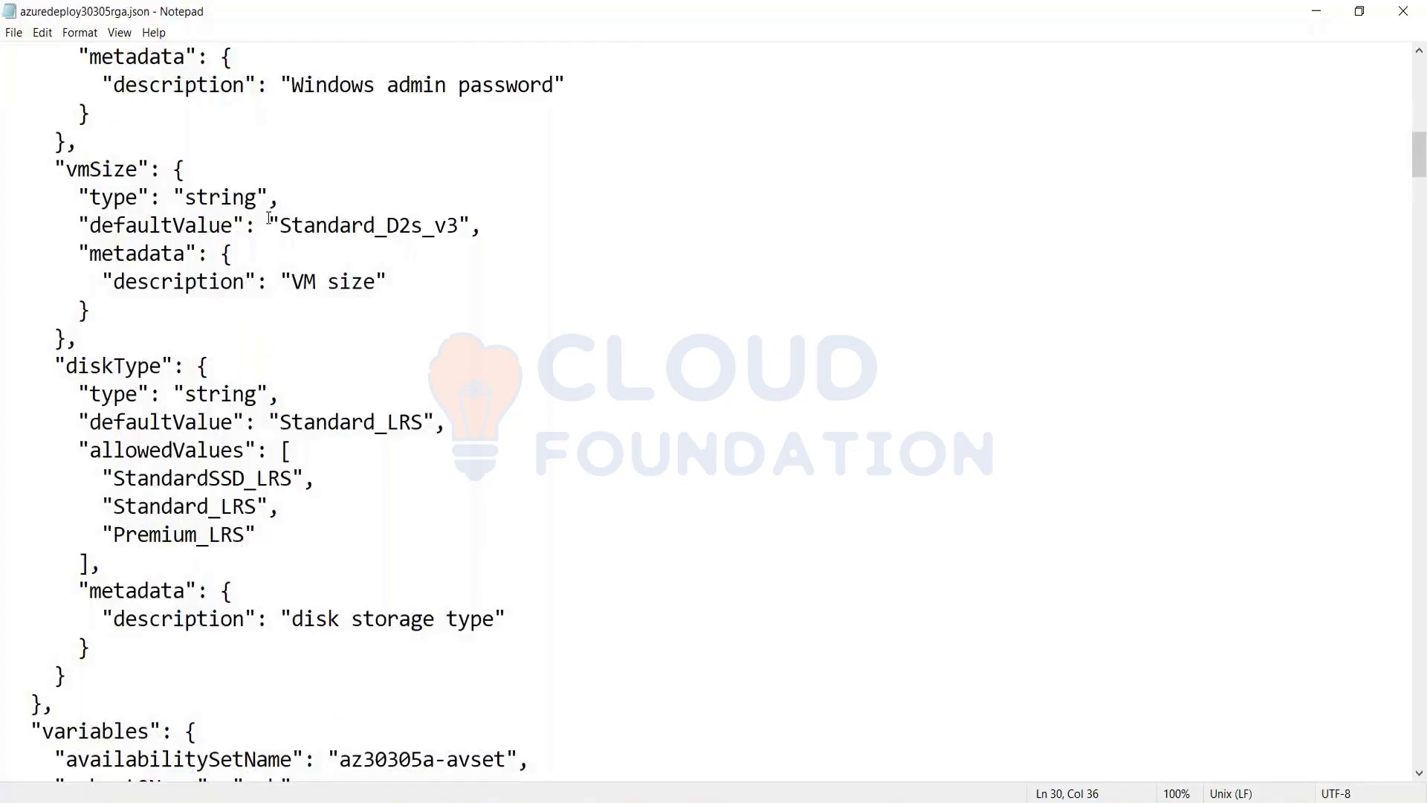
{"action": "left_click_drag", "start_coordinate": [269, 223], "coordinate": [482, 226]}
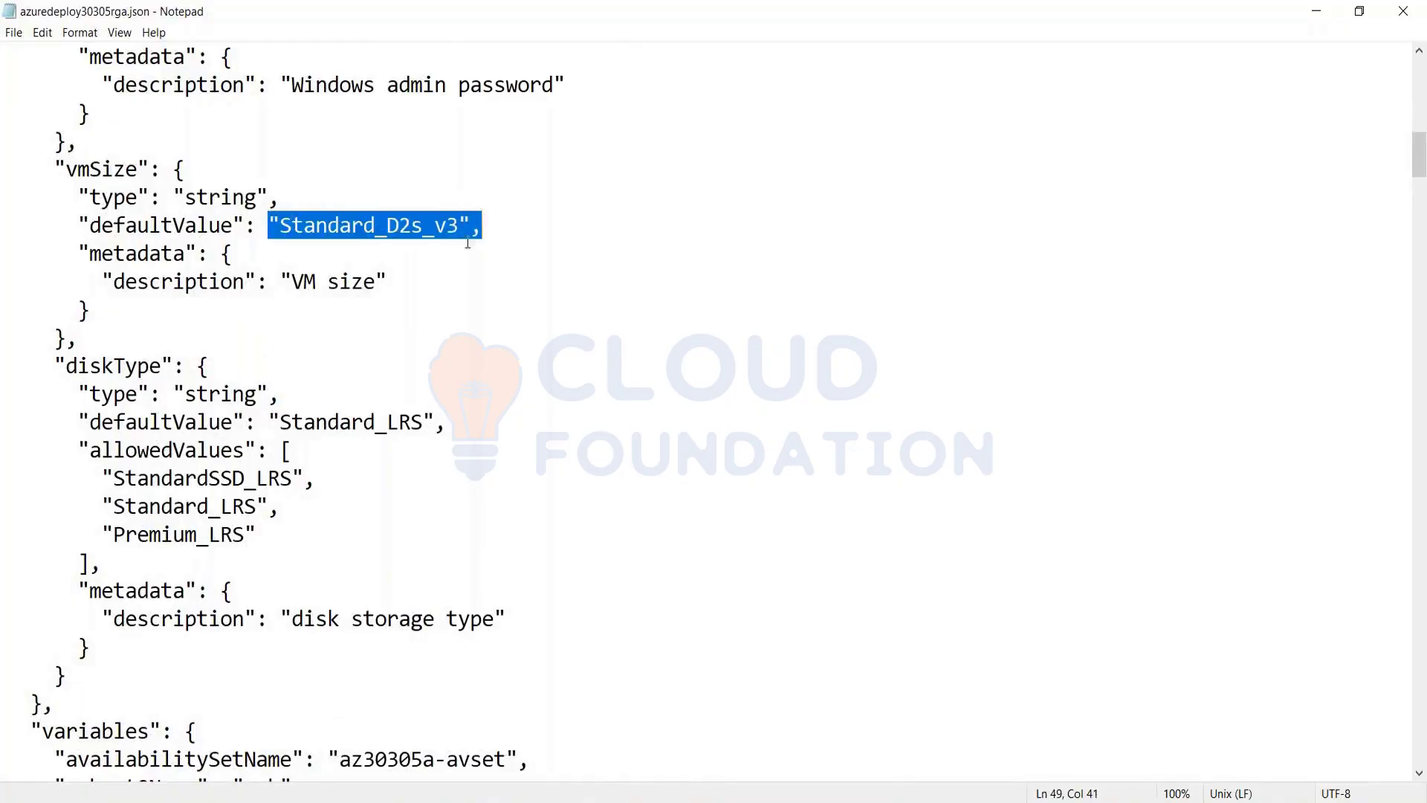
{"action": "scroll", "coordinate": [301, 509], "scroll_direction": "down", "scroll_amount": 3}
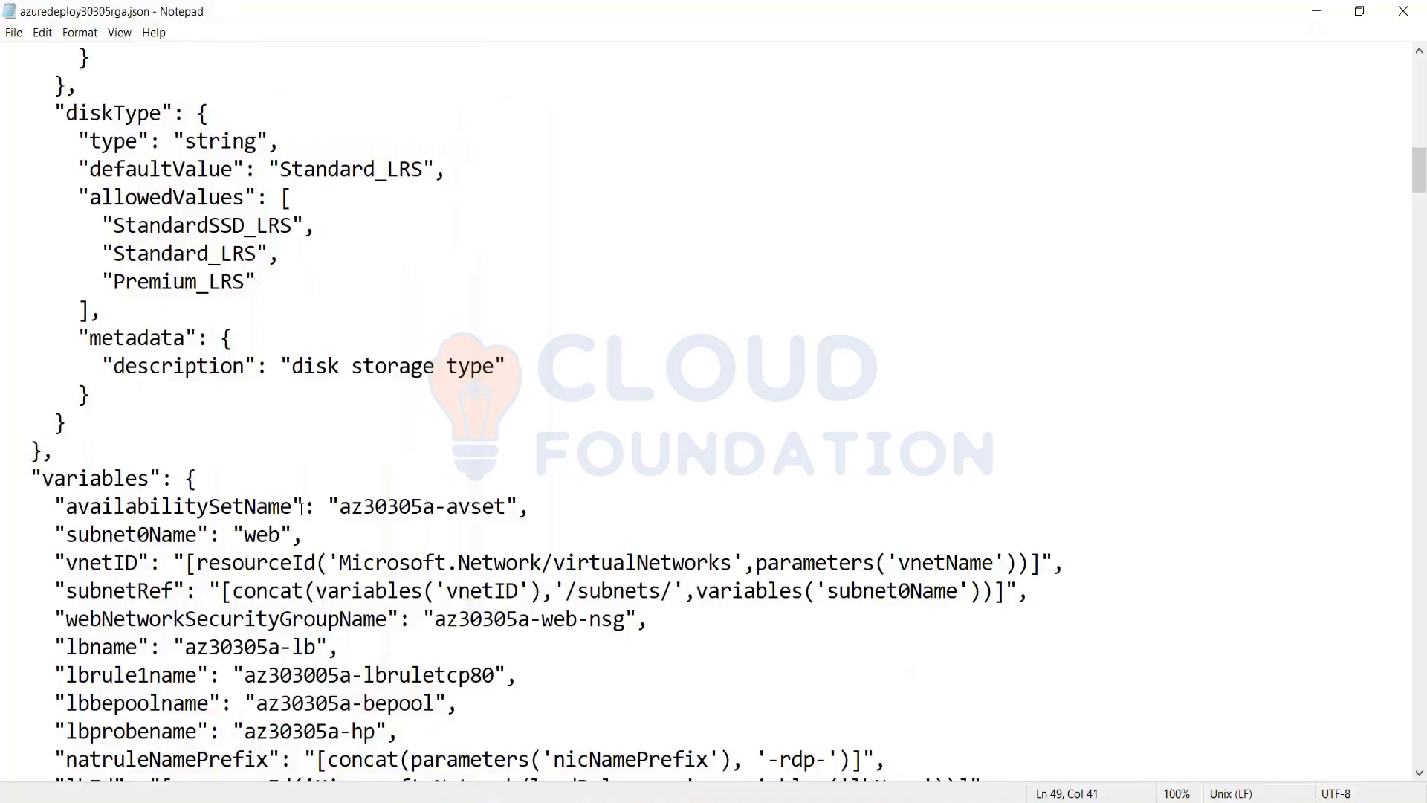
{"action": "scroll", "coordinate": [301, 509], "scroll_direction": "down", "scroll_amount": 2}
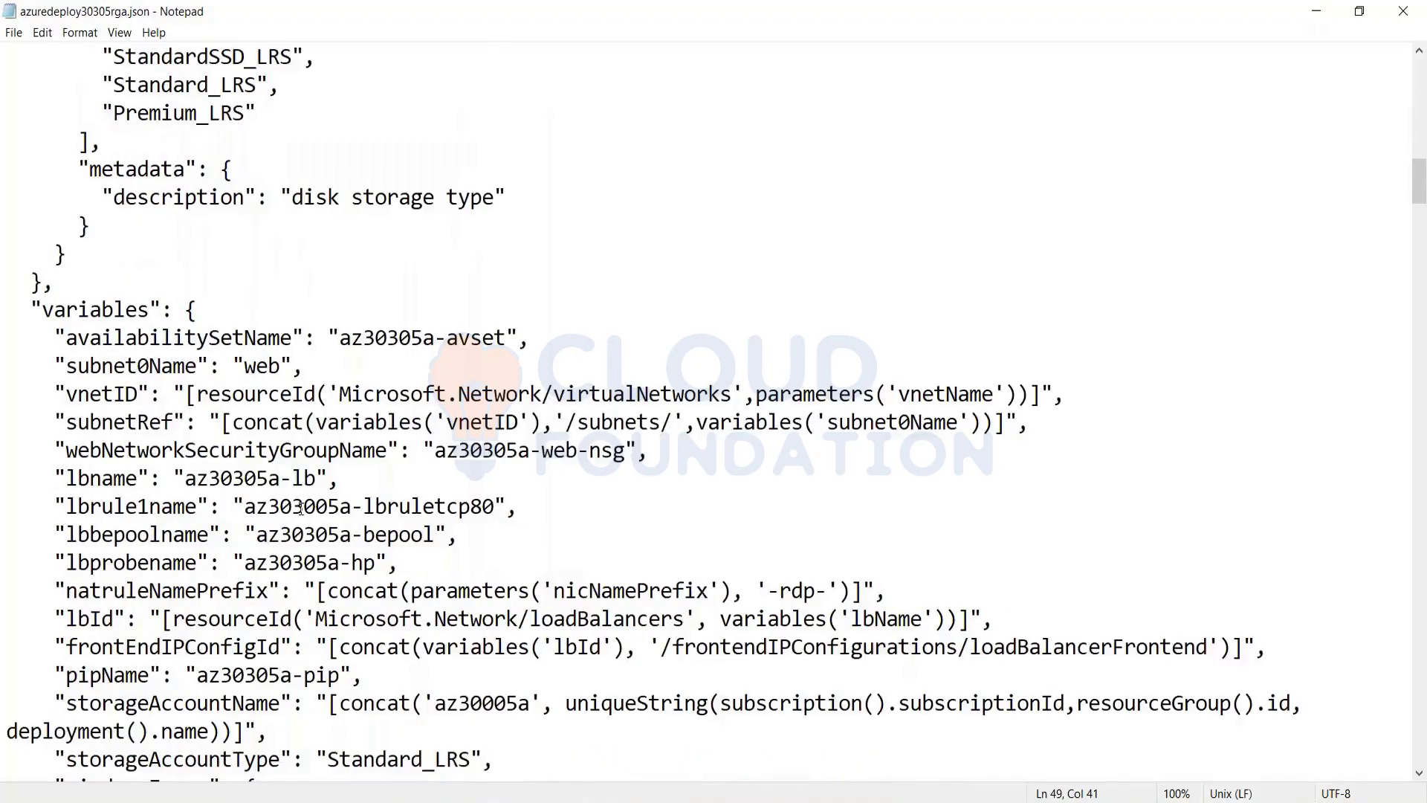
{"action": "scroll", "coordinate": [301, 509], "scroll_direction": "down", "scroll_amount": 1}
{"action": "scroll", "coordinate": [301, 508], "scroll_direction": "down", "scroll_amount": 1}
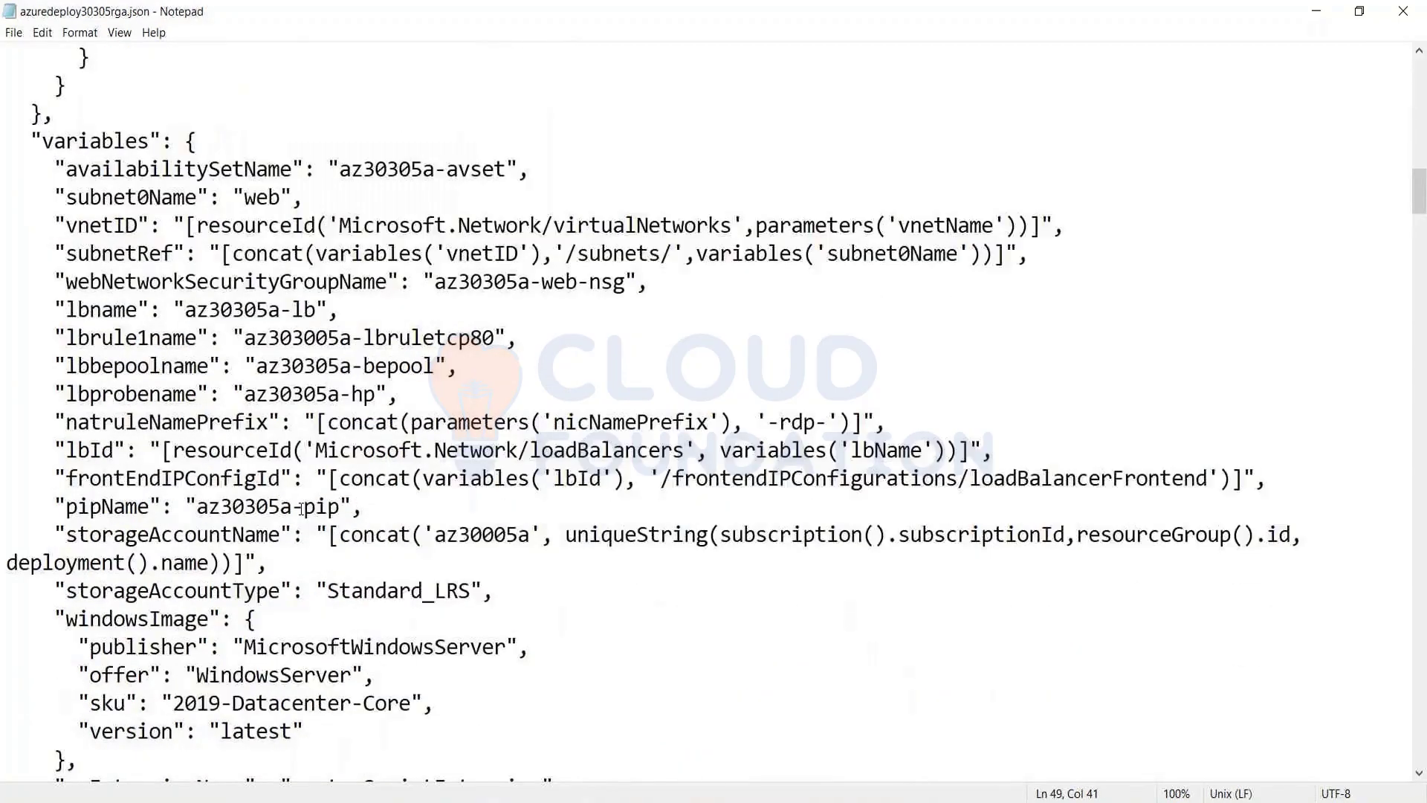
Dismiss the template's Notepad window and switch back to the AZ-303 lab 05 instructions in the browser.
{"action": "left_click_drag", "start_coordinate": [360, 15], "coordinate": [360, 186]}
{"action": "left_click", "coordinate": [1238, 186]}
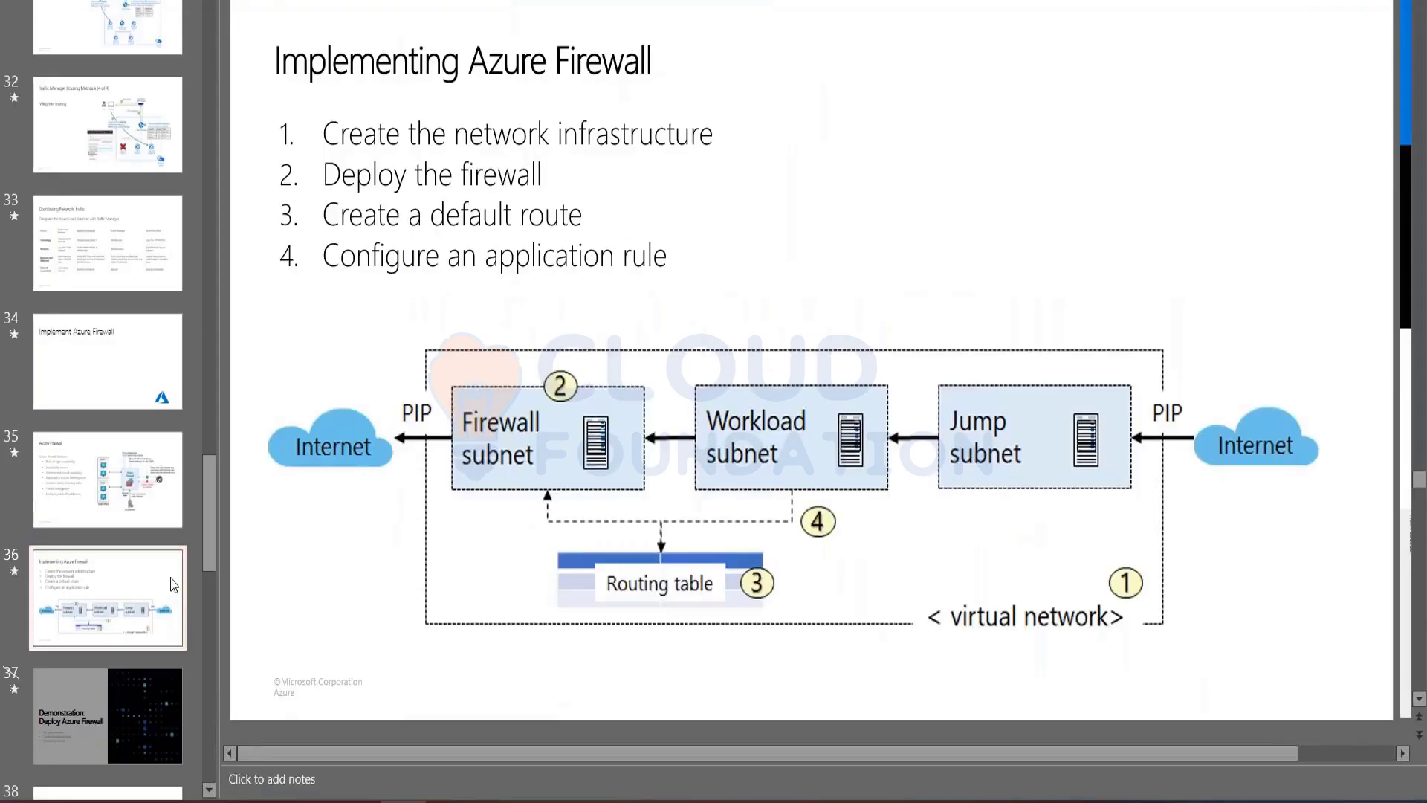
{"action": "mouse_move", "coordinate": [342, 801]}
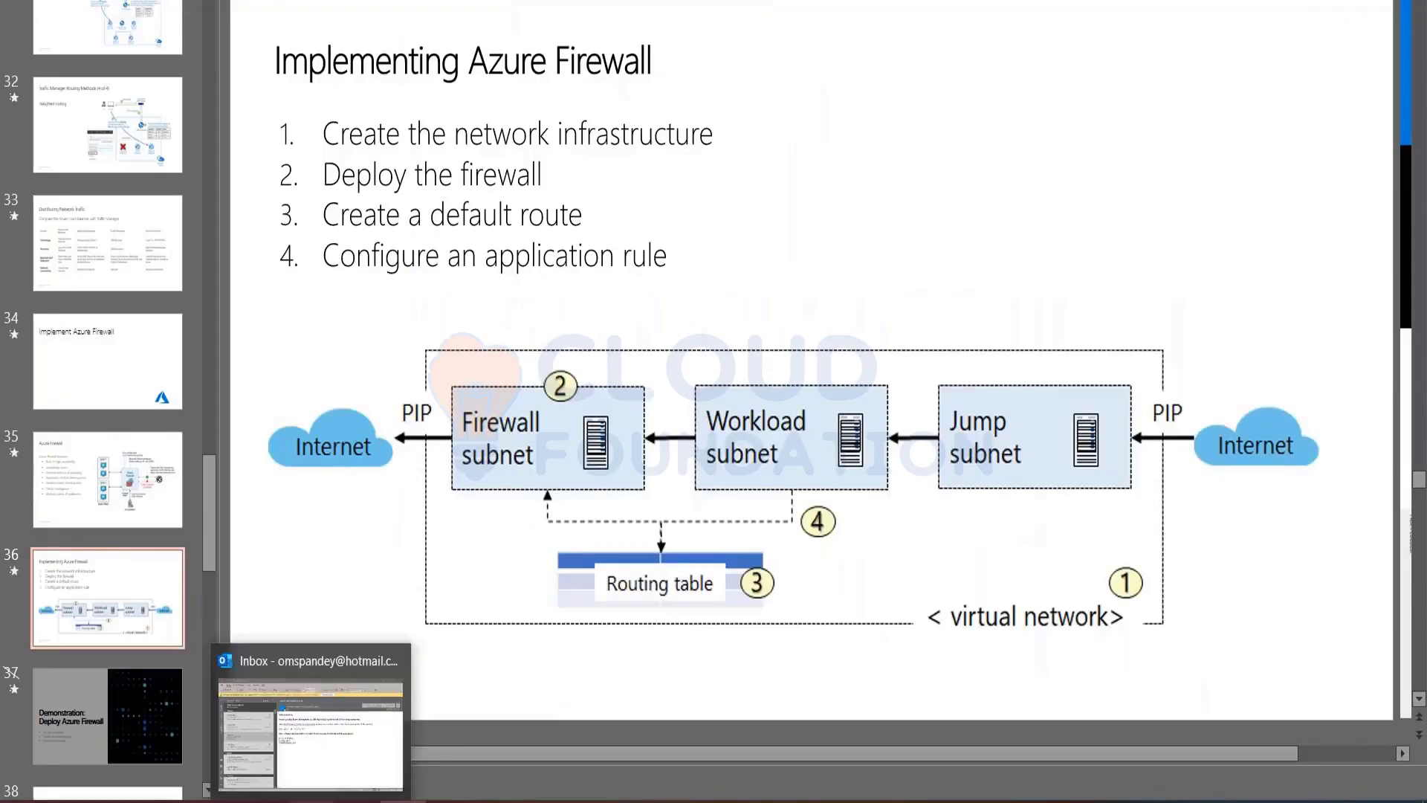
{"action": "mouse_move", "coordinate": [223, 801]}
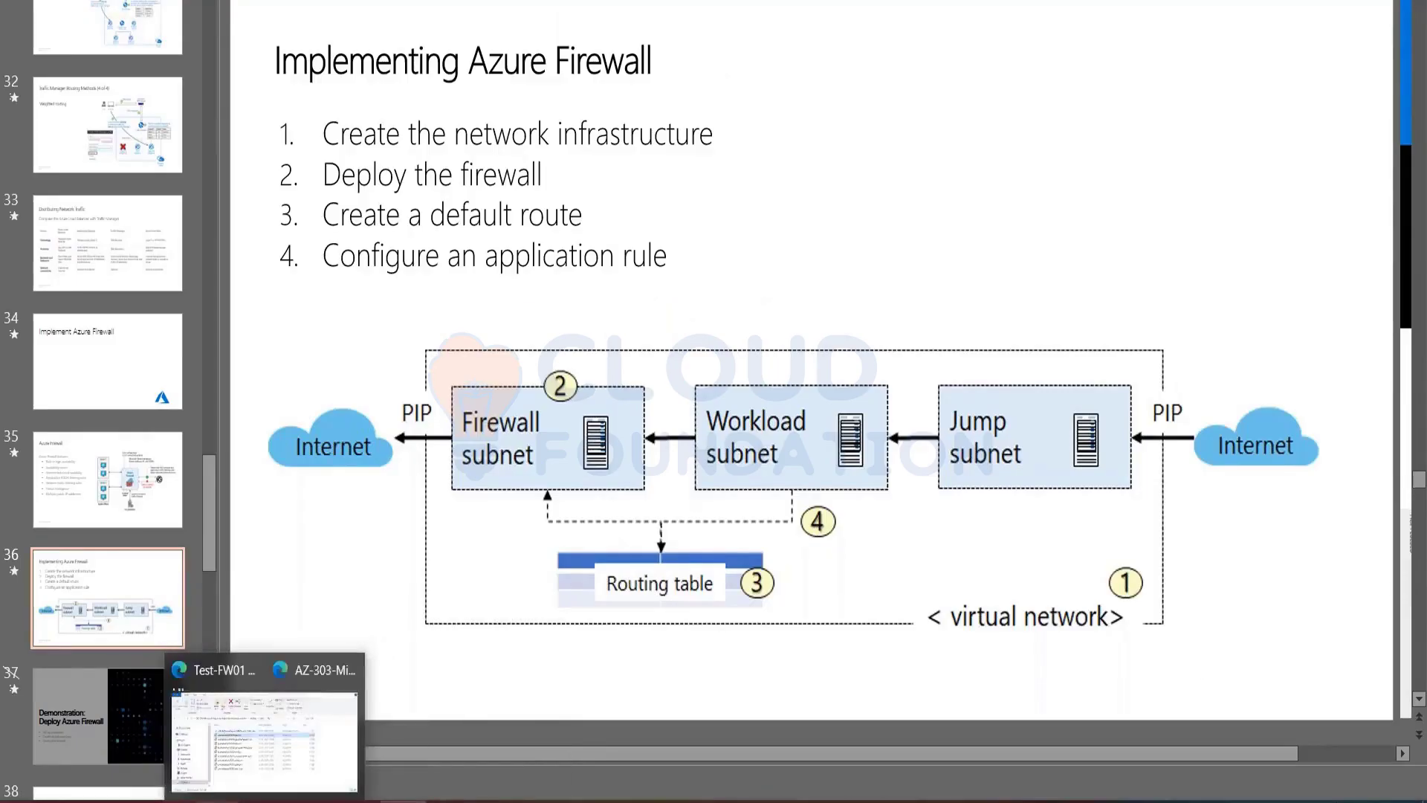
{"action": "left_click", "coordinate": [300, 756]}
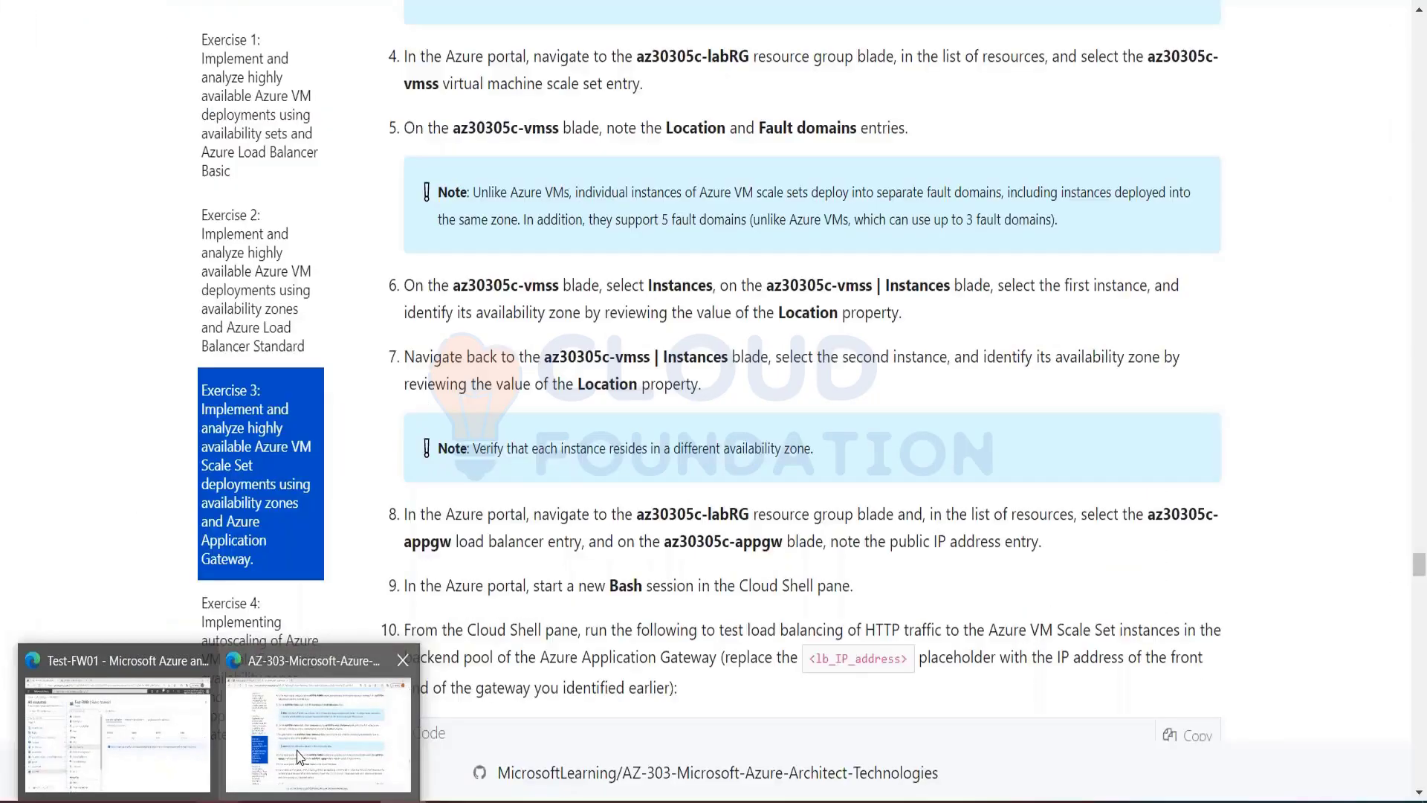
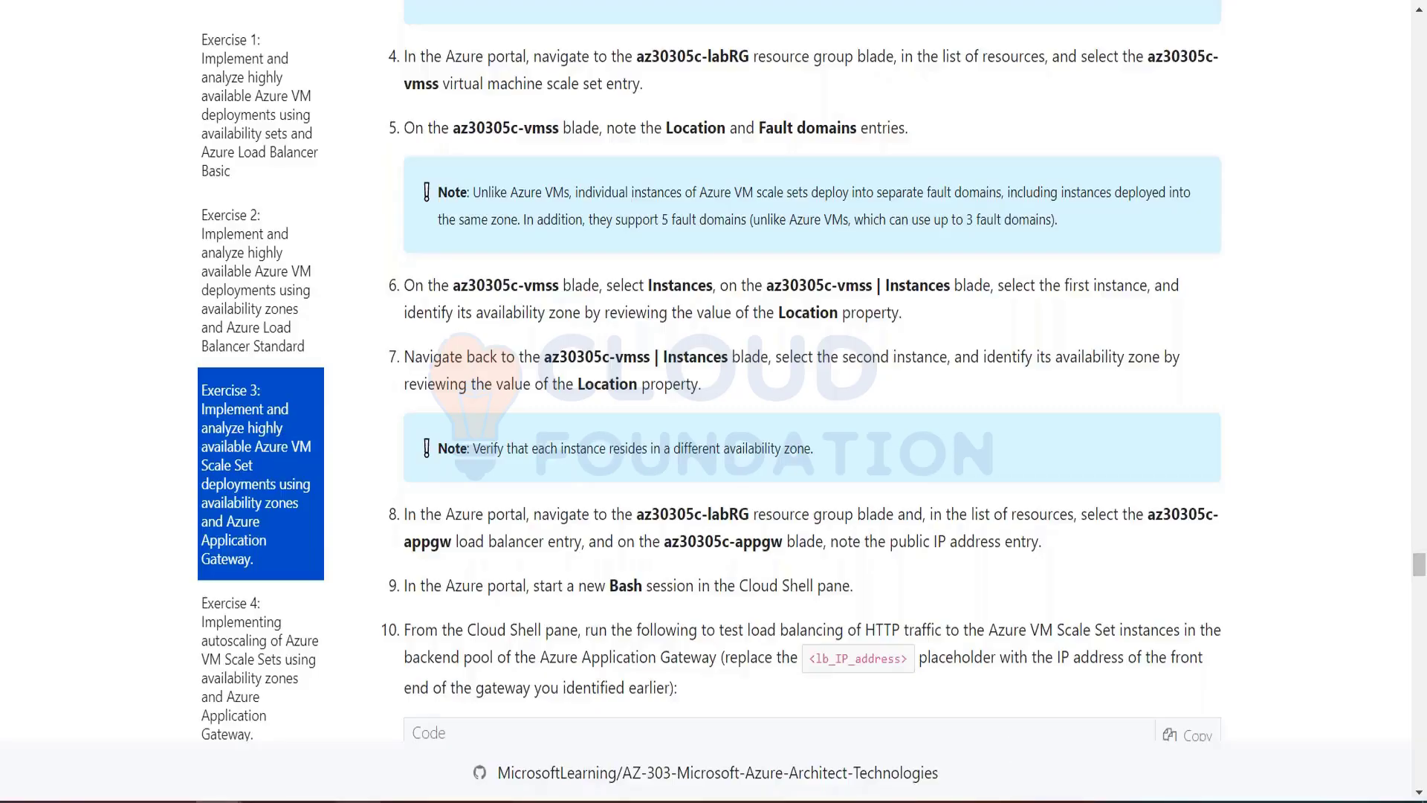
Switch to OneNote's TF page and add a note below the diagram listing New-AzVM and New-AzREsourceGRoupDEployment, separated by a blank line.
{"action": "key", "text": "alt+Tab"}
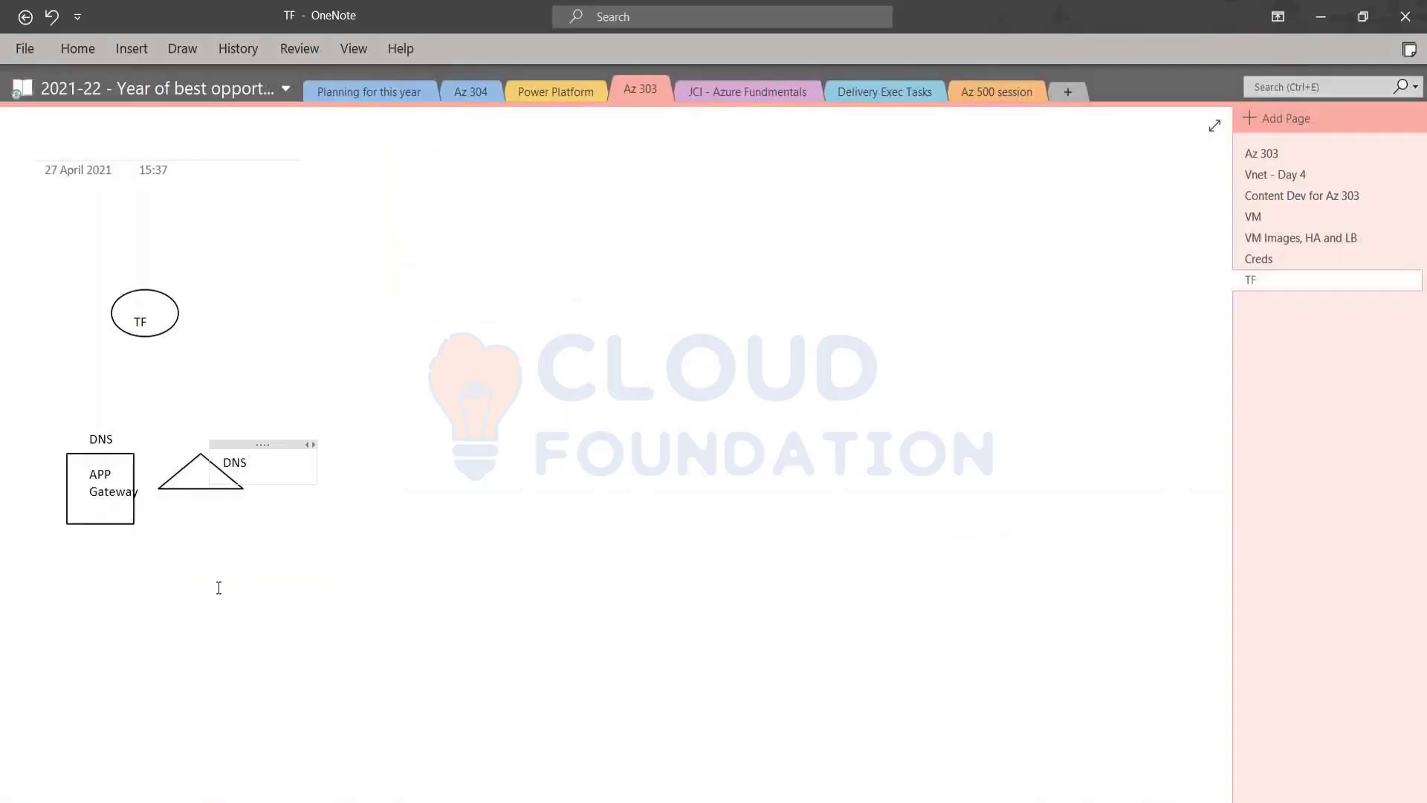
{"action": "left_click", "coordinate": [219, 588]}
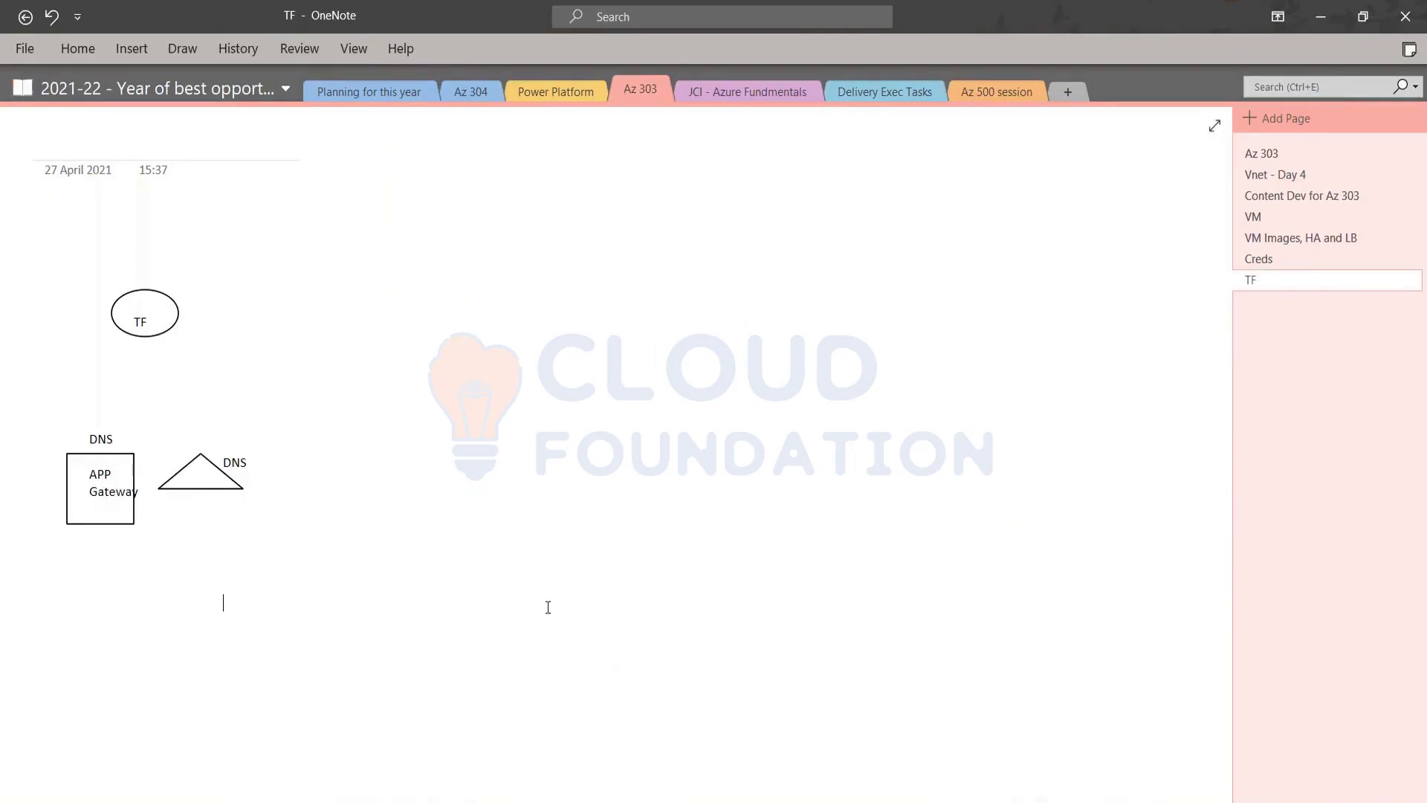
{"action": "type", "text": "New-AzVM"}
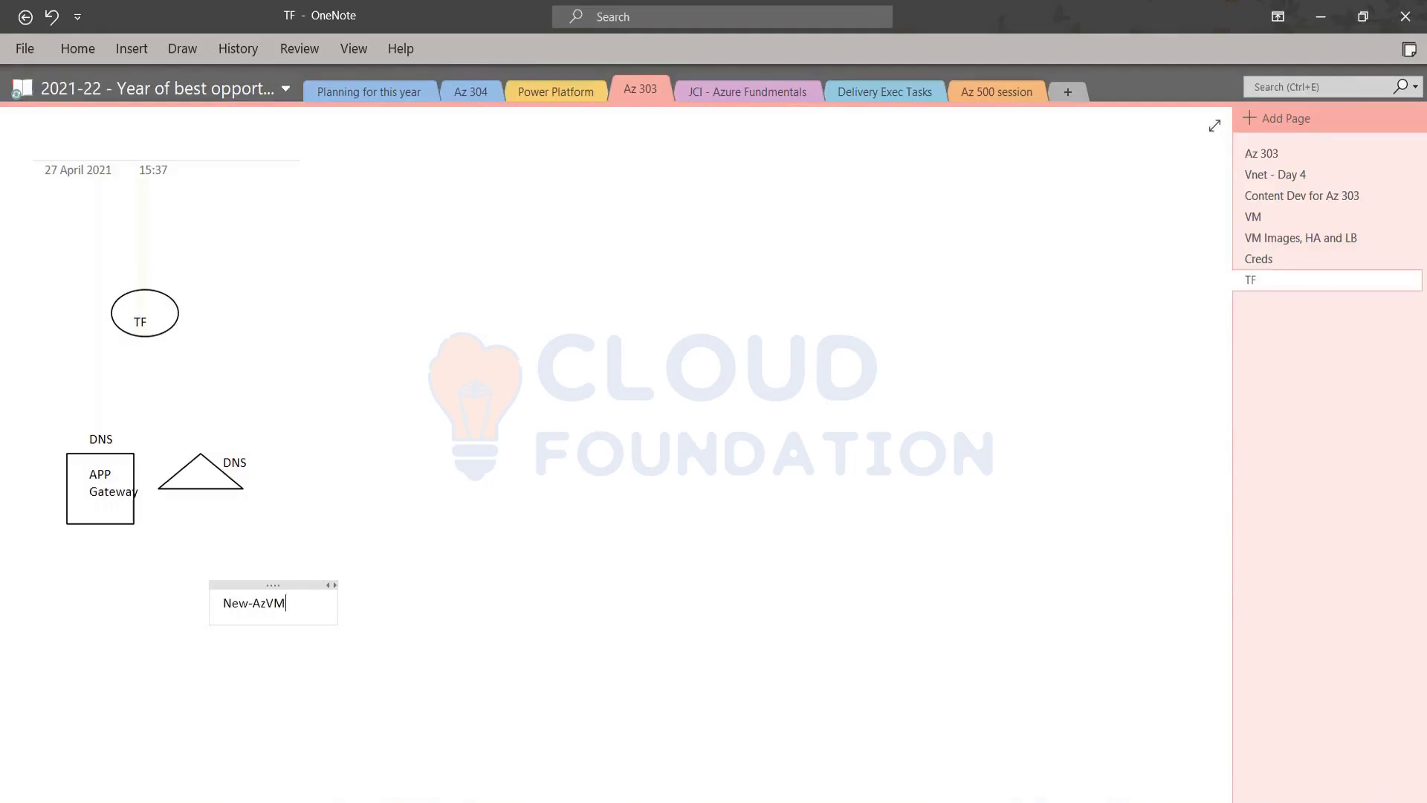
{"action": "key", "text": "Return"}
{"action": "key", "text": "Return"}
{"action": "type", "text": "New-AzREsource"}
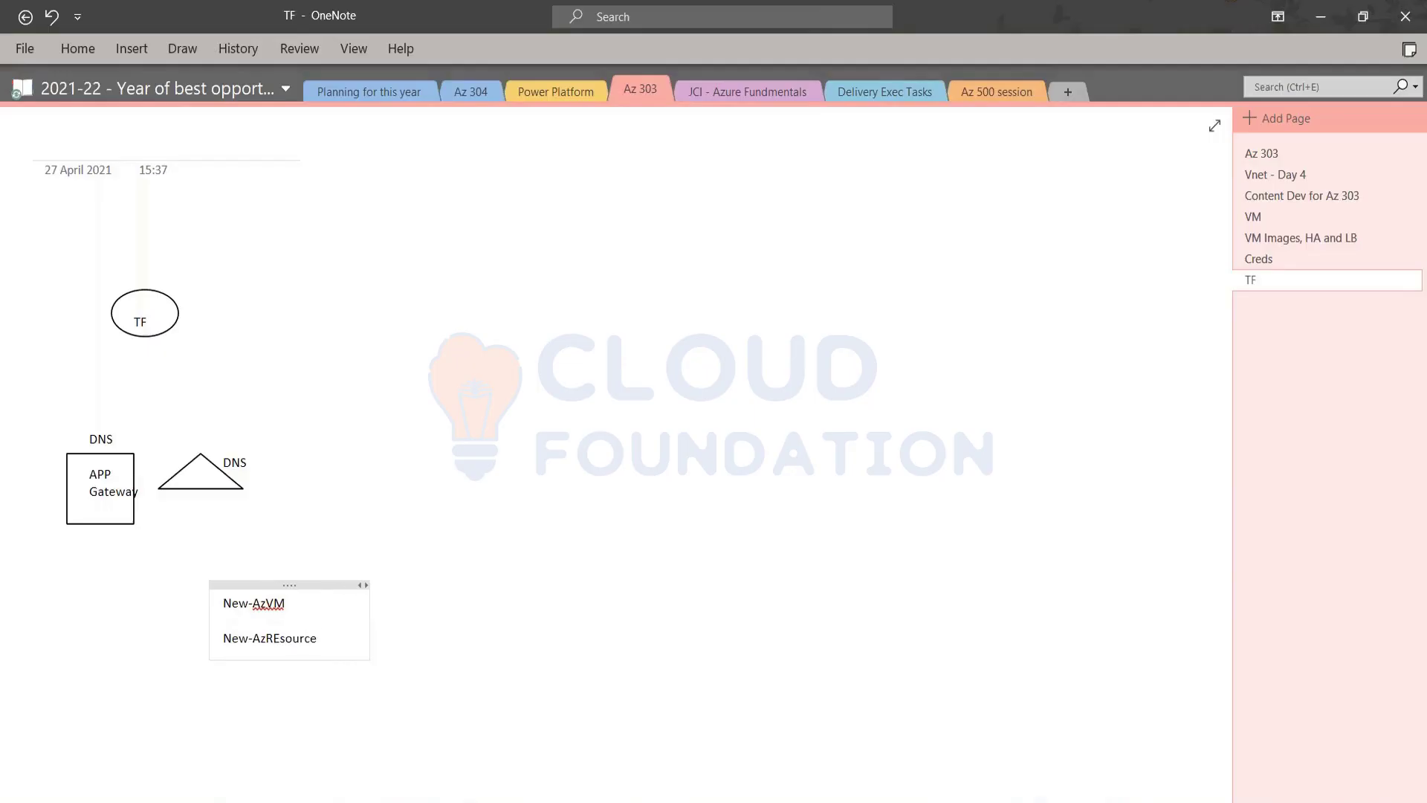
{"action": "type", "text": "GRoup"}
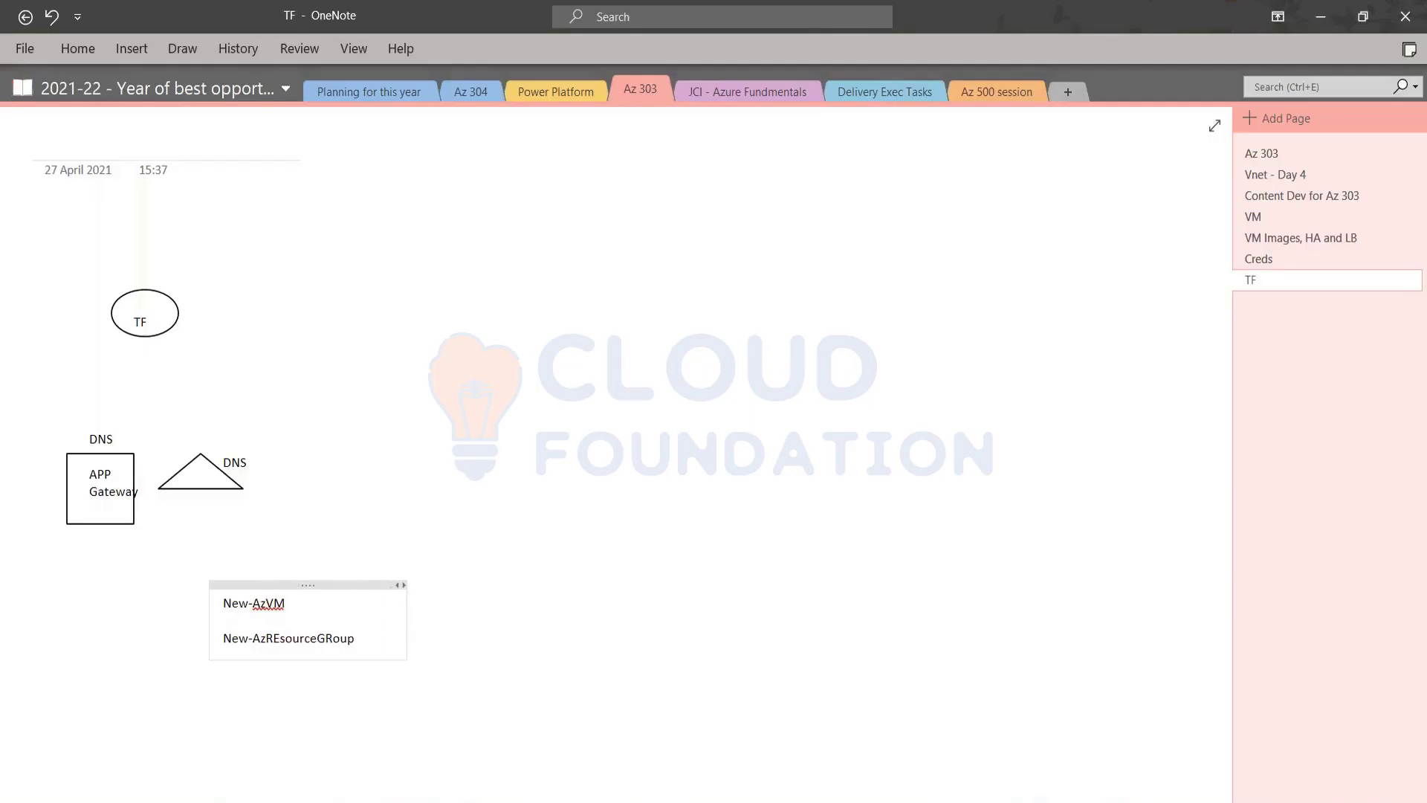
{"action": "type", "text": "DEployment"}
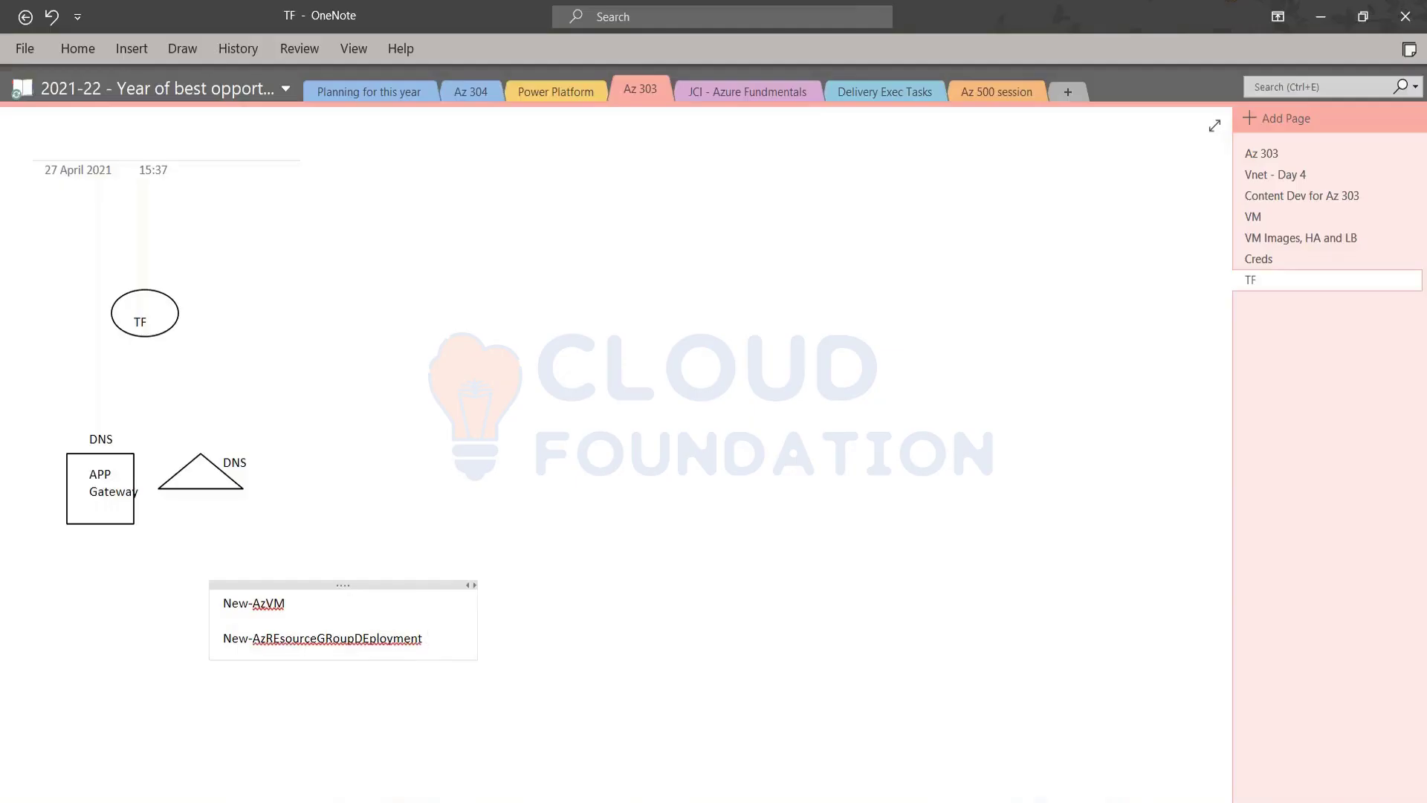
Annotate the New-AzVM line with "- Component by Component" and the New-AzREsourceGRoupDEployment line with "- ARM Template".
{"action": "type", "text": "  - Component by Component"}
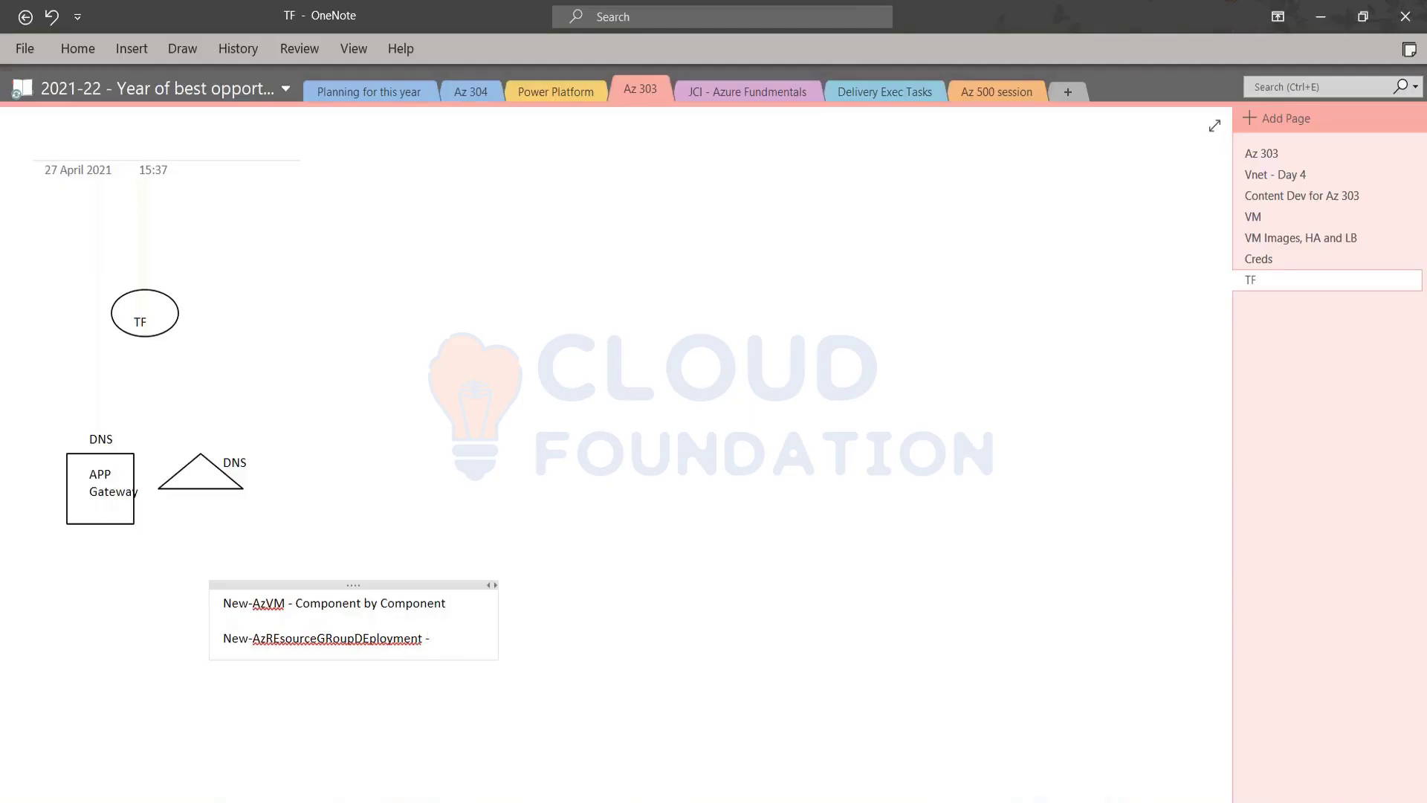
{"action": "type", "text": "ARM Templa"}
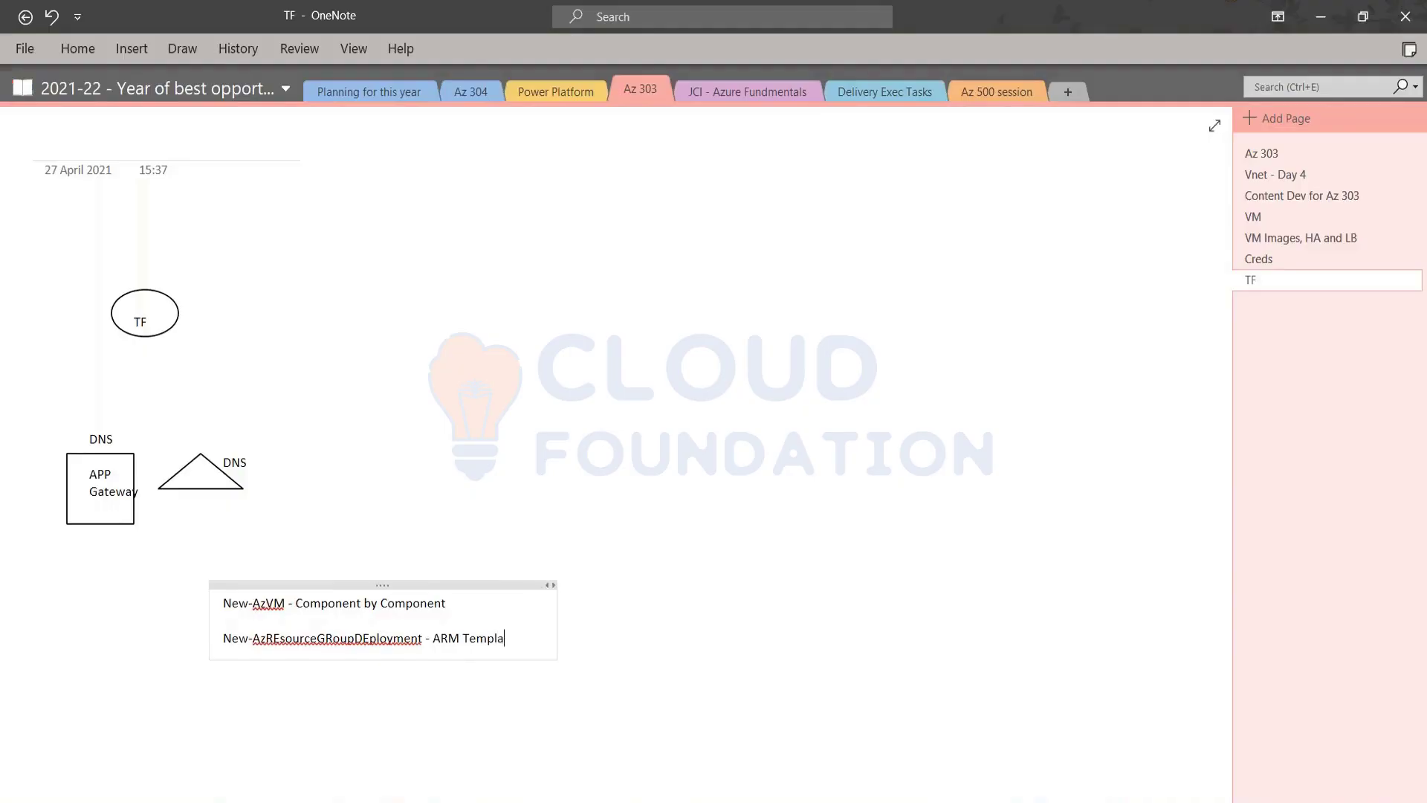
{"action": "type", "text": "te"}
Make the New-AzREsourceGRoupDEployment line bold and append "[JSON]" to its end.
{"action": "key", "text": "shift+Home"}
{"action": "key", "text": "ctrl+b"}
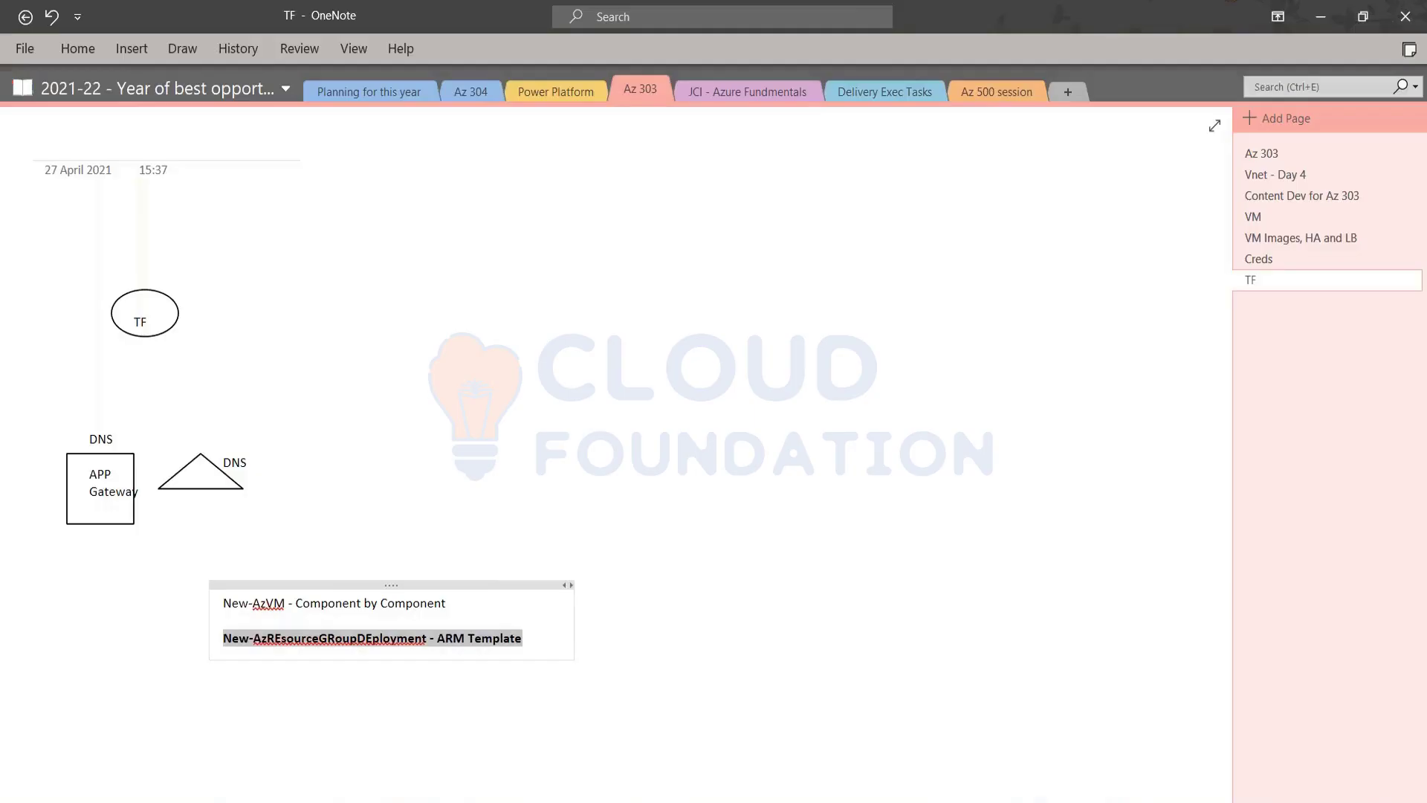
{"action": "key", "text": "End"}
{"action": "type", "text": "[JSON]"}
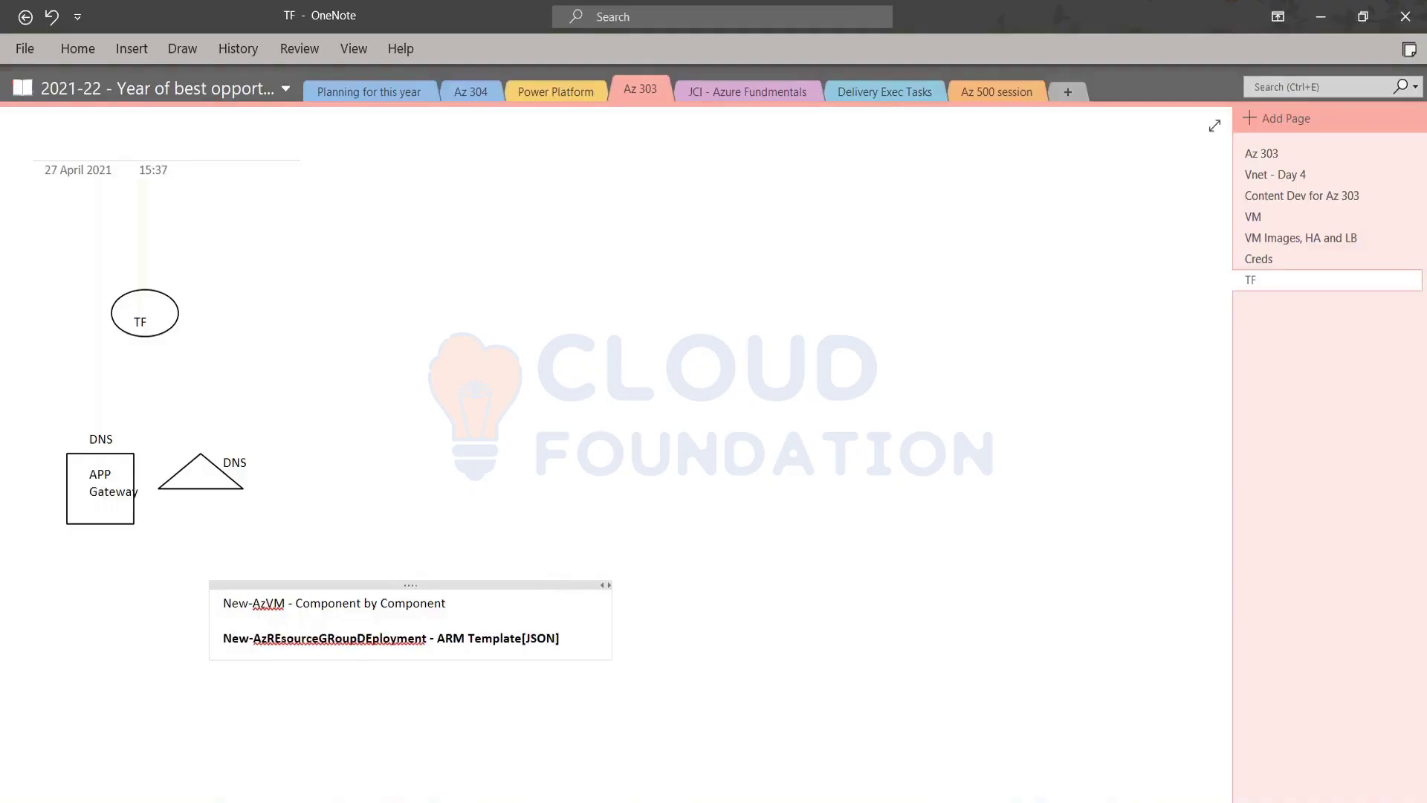
Highlight the whole New-AzREsourceGRoupDEployment line in the note.
{"action": "key", "text": "shift+End"}
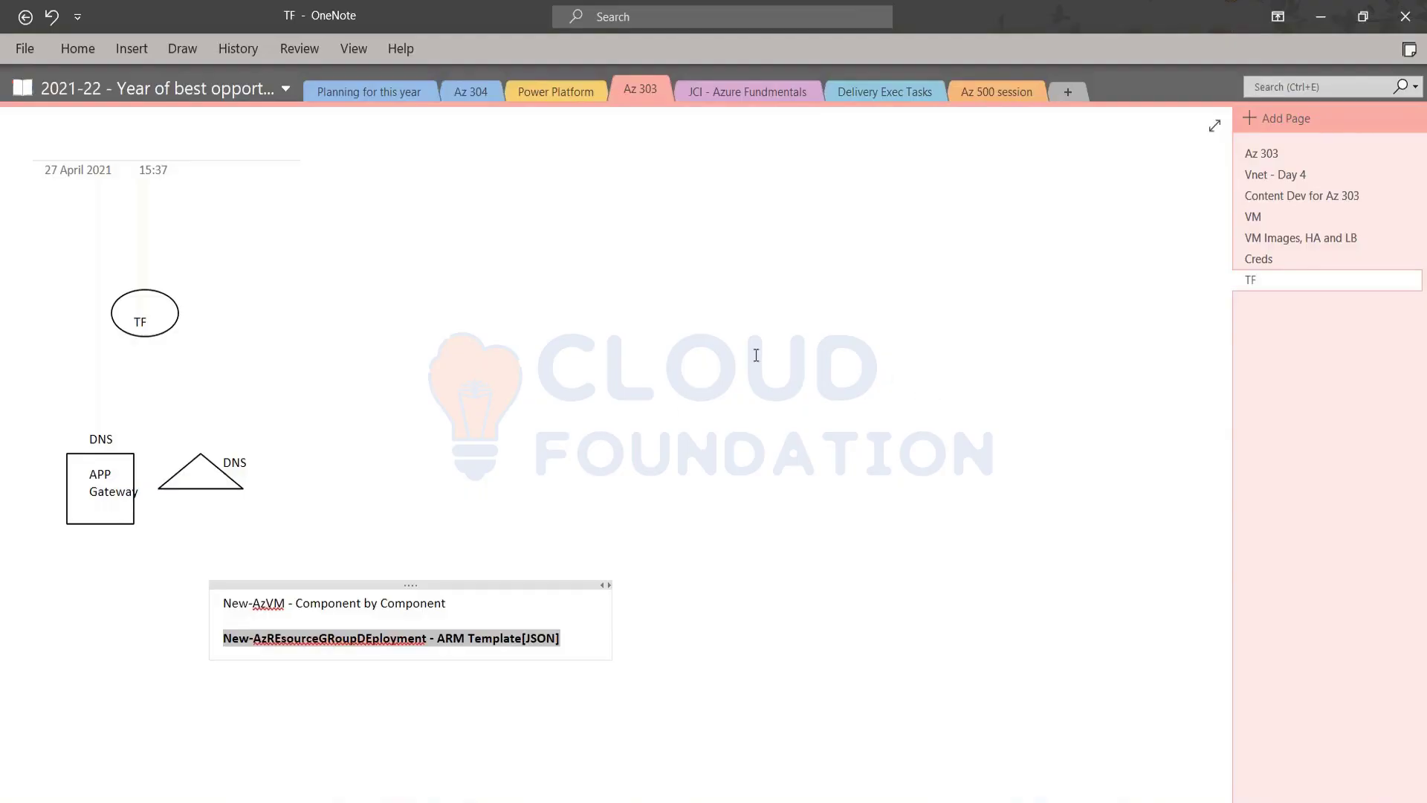
{"action": "left_click", "coordinate": [1103, 29]}
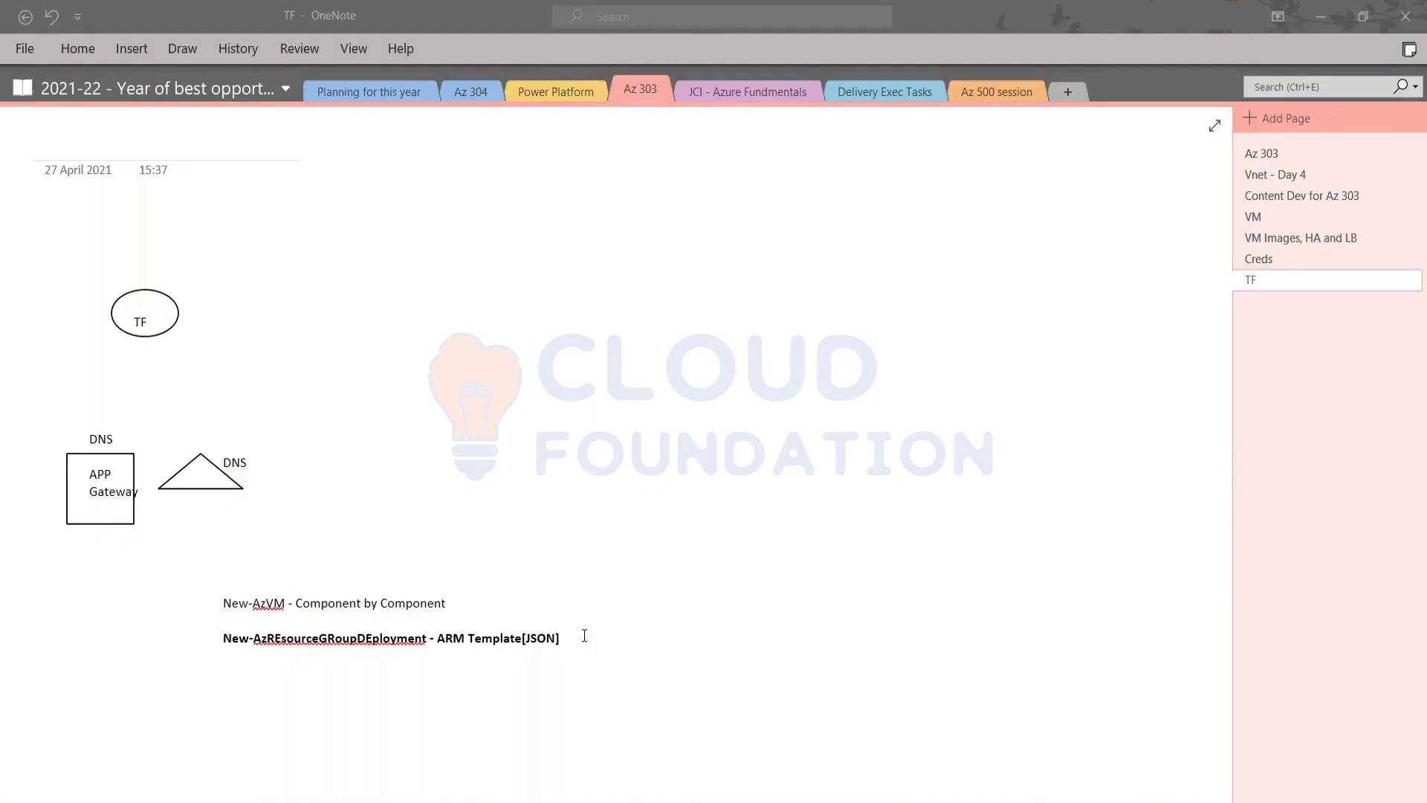
{"action": "left_click_drag", "start_coordinate": [584, 636], "coordinate": [220, 638]}
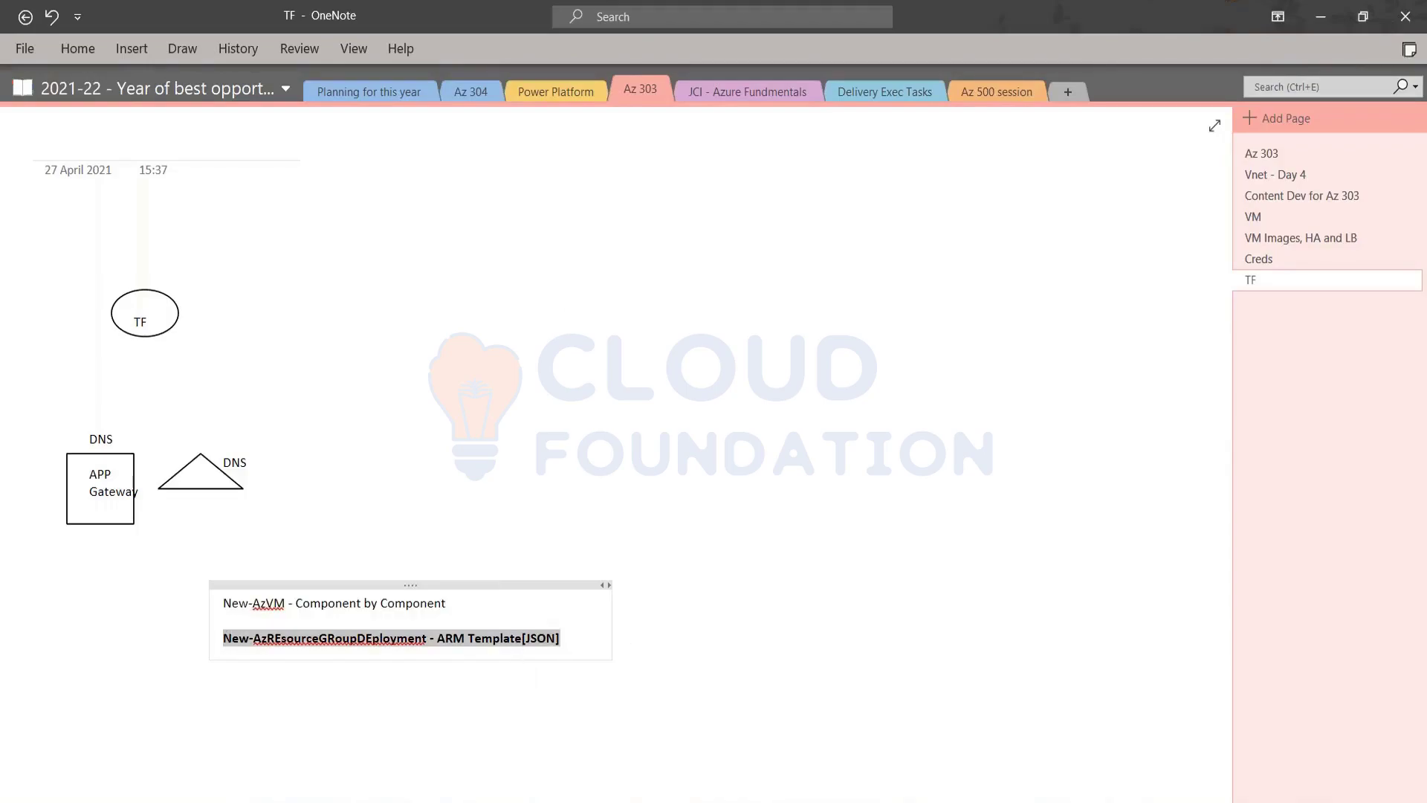
Switch to the Azure portal, review Test-FW01's NAT, network and application rule collections, and collapse the All resources list.
{"action": "mouse_move", "coordinate": [237, 759]}
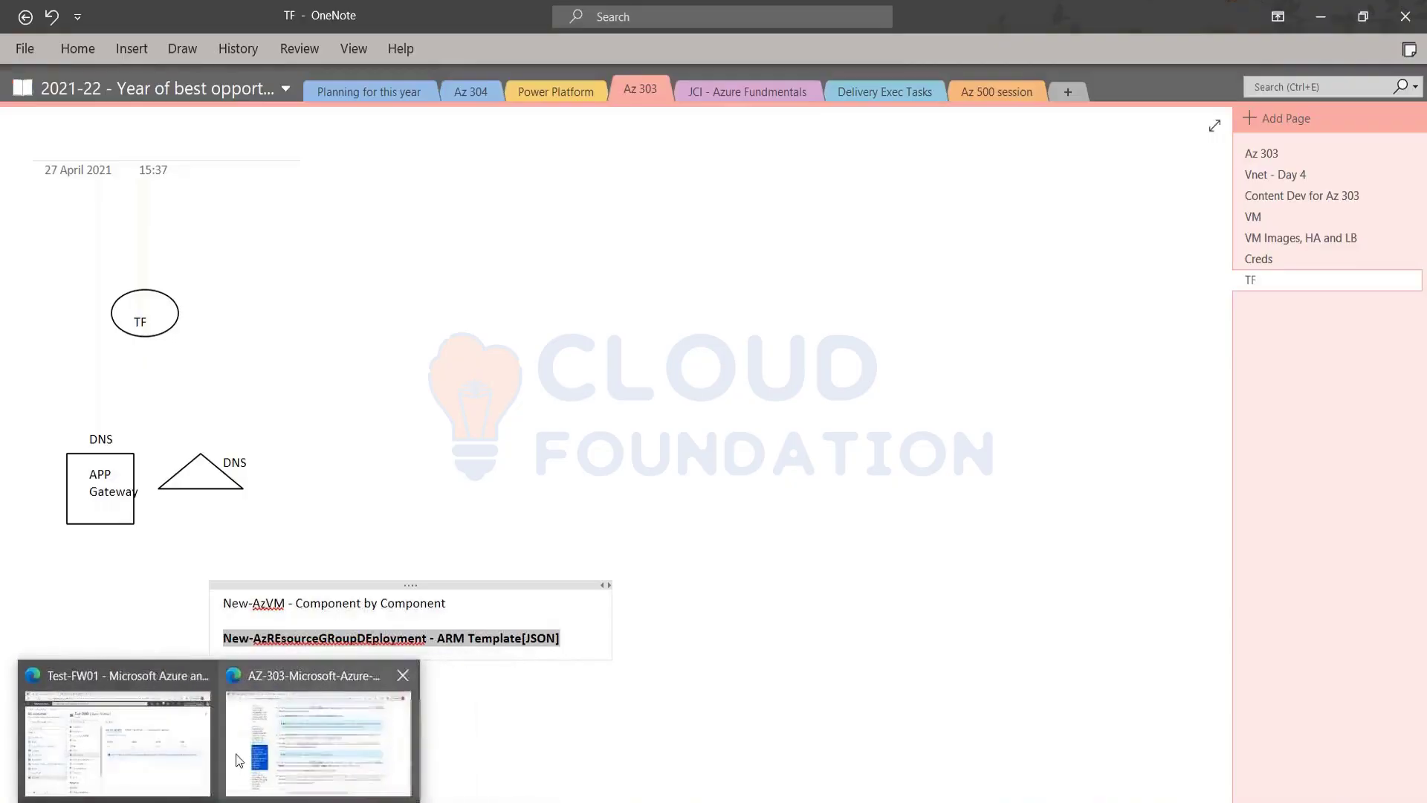
{"action": "left_click", "coordinate": [190, 760]}
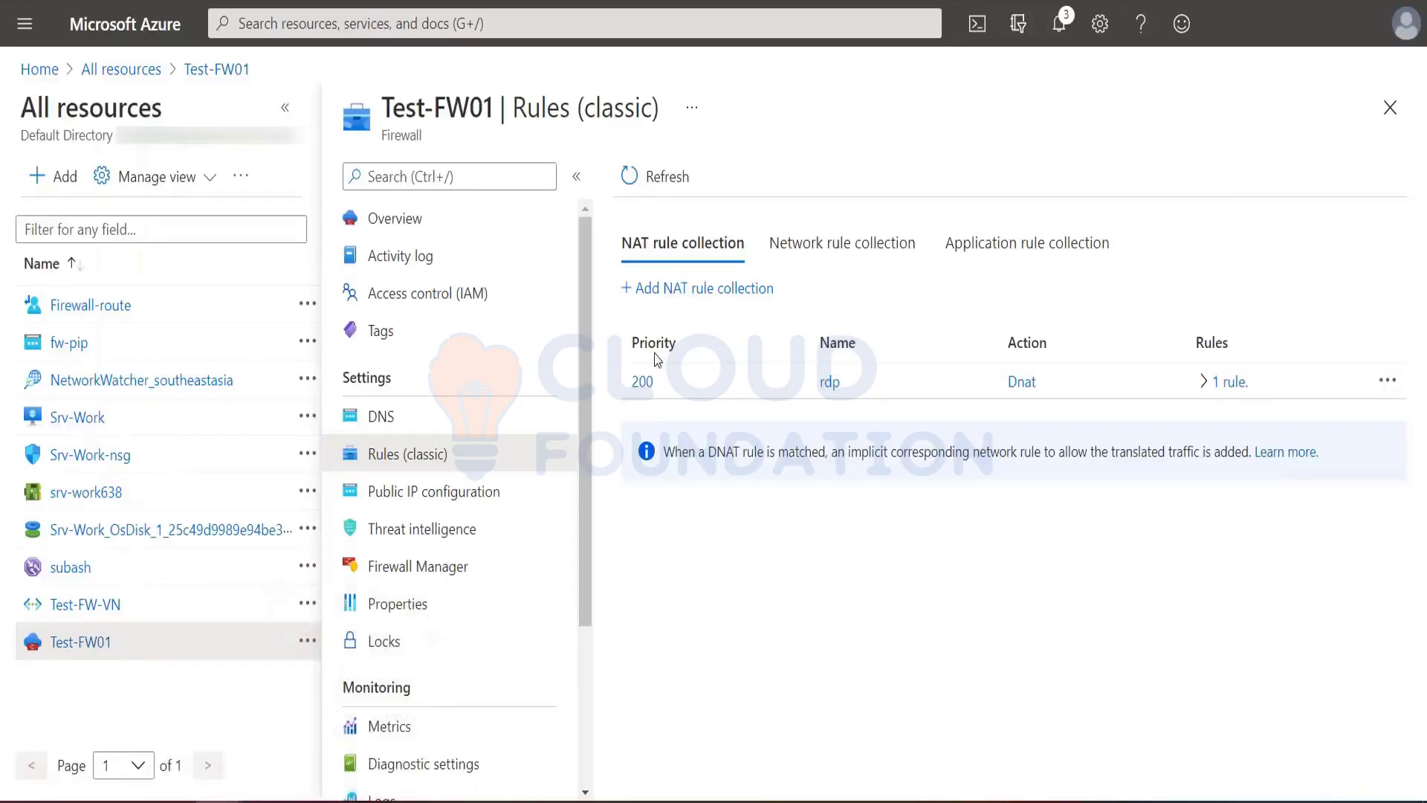
{"action": "left_click", "coordinate": [661, 180]}
{"action": "left_click", "coordinate": [809, 257]}
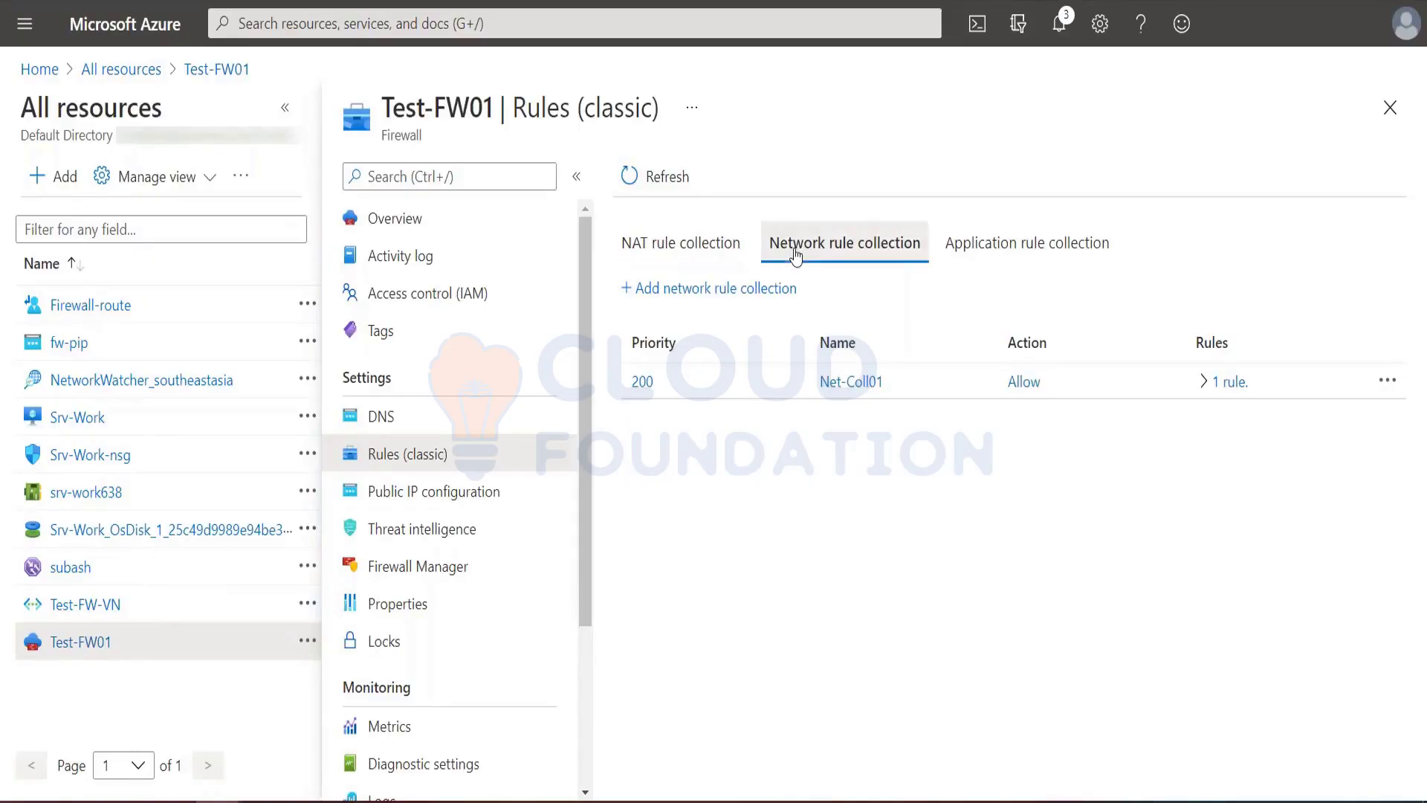
{"action": "left_click", "coordinate": [970, 250]}
{"action": "left_click", "coordinate": [855, 252]}
{"action": "left_click", "coordinate": [680, 246]}
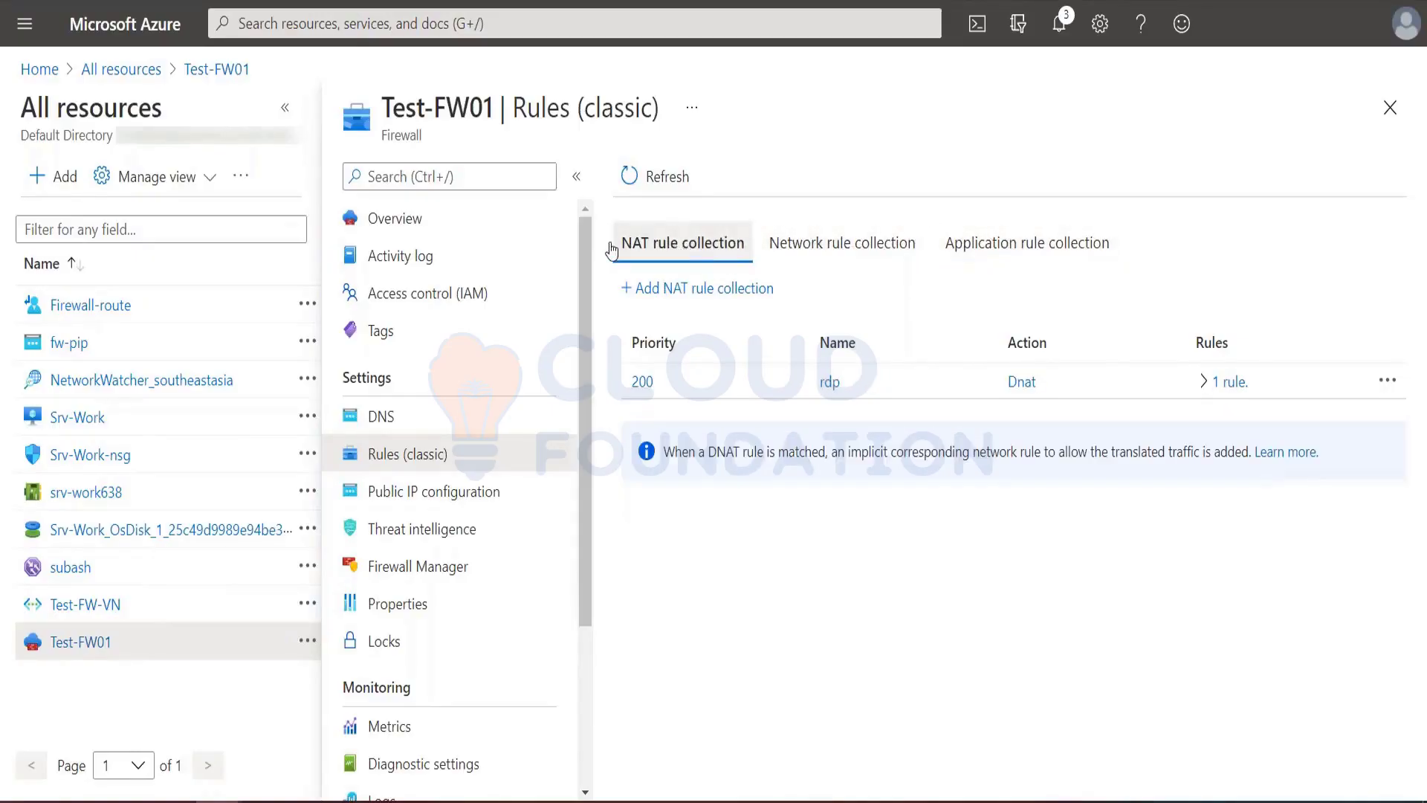
{"action": "left_click", "coordinate": [283, 112]}
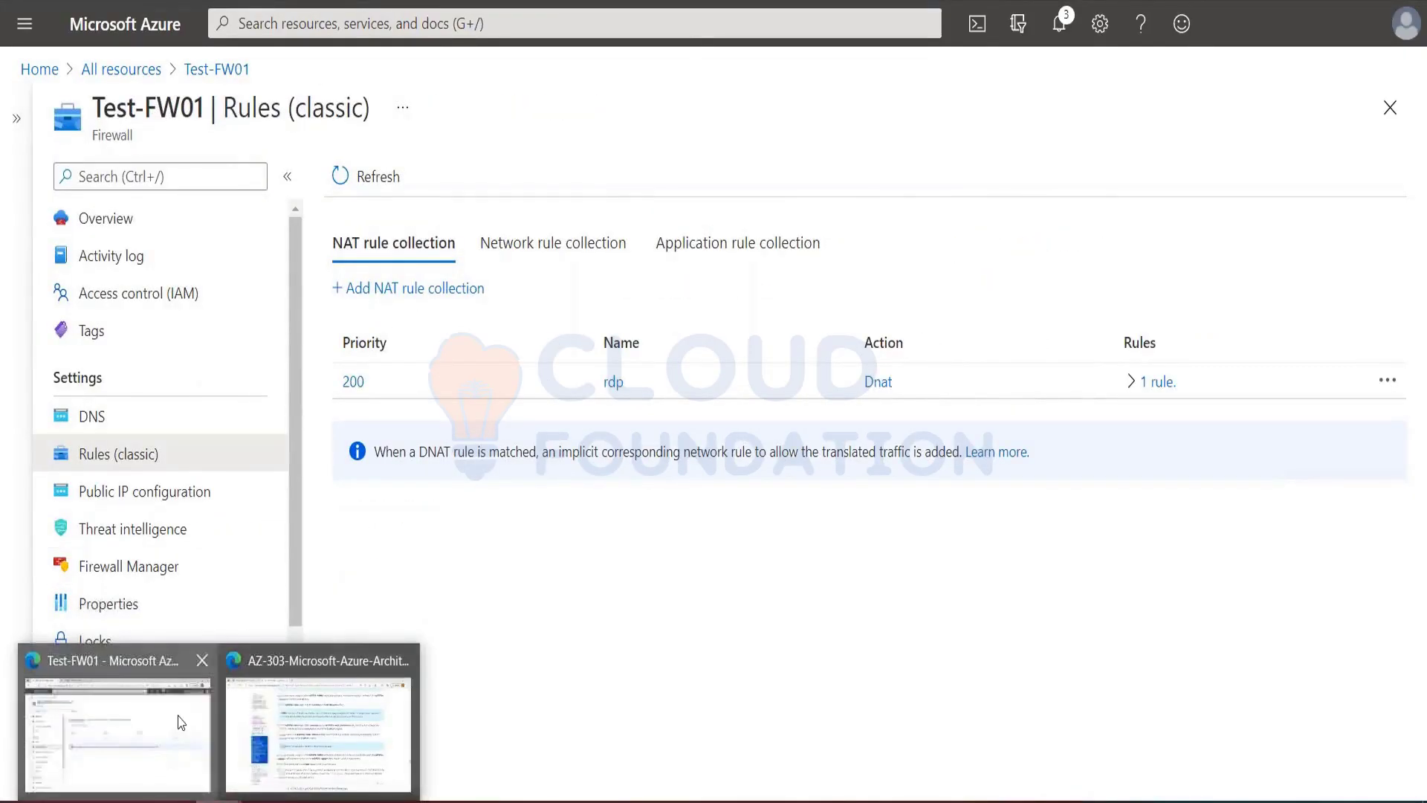
Switch back to the AZ-303 lab 05 instructions and review the closing steps of Exercise 3.
{"action": "left_click", "coordinate": [316, 718]}
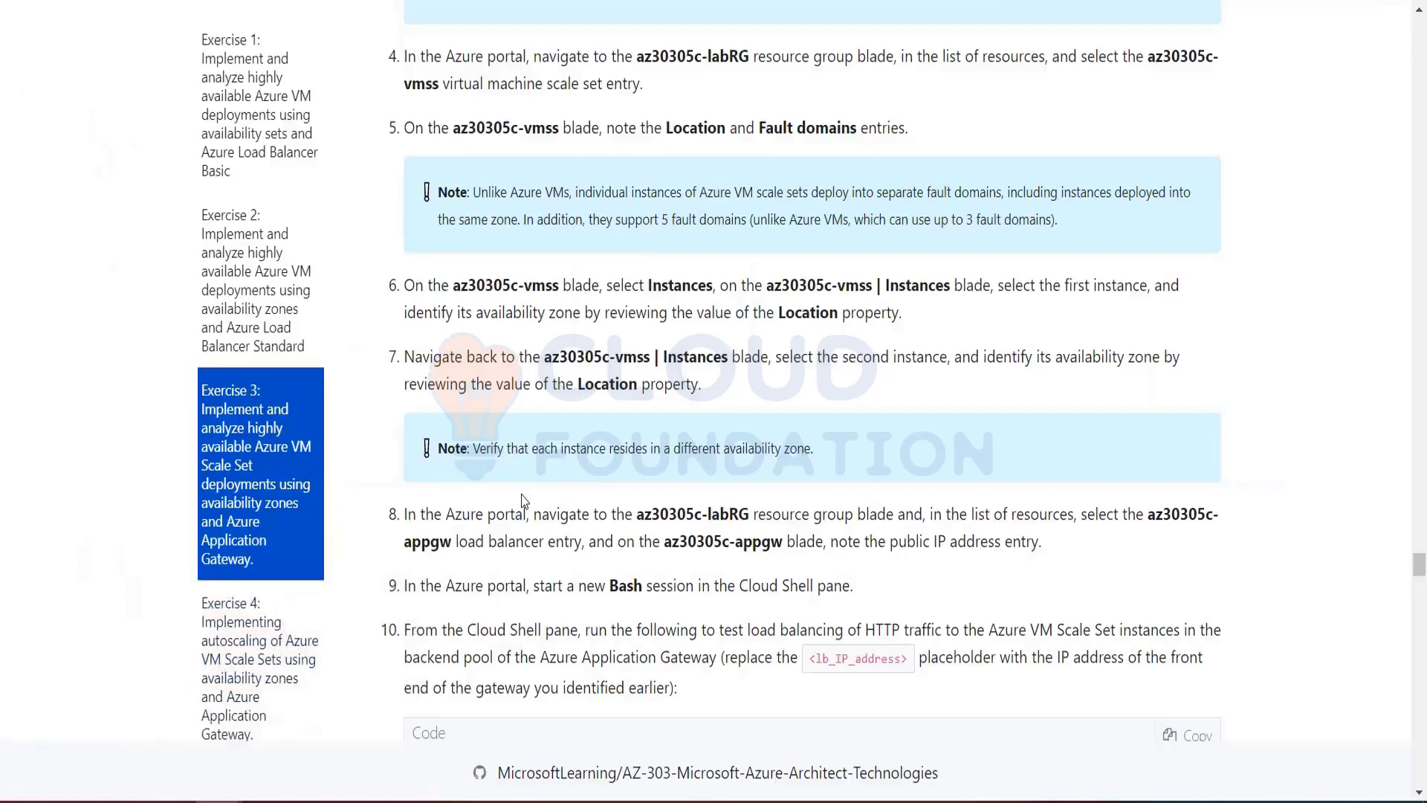
{"action": "scroll", "coordinate": [522, 501], "scroll_direction": "down", "scroll_amount": 8}
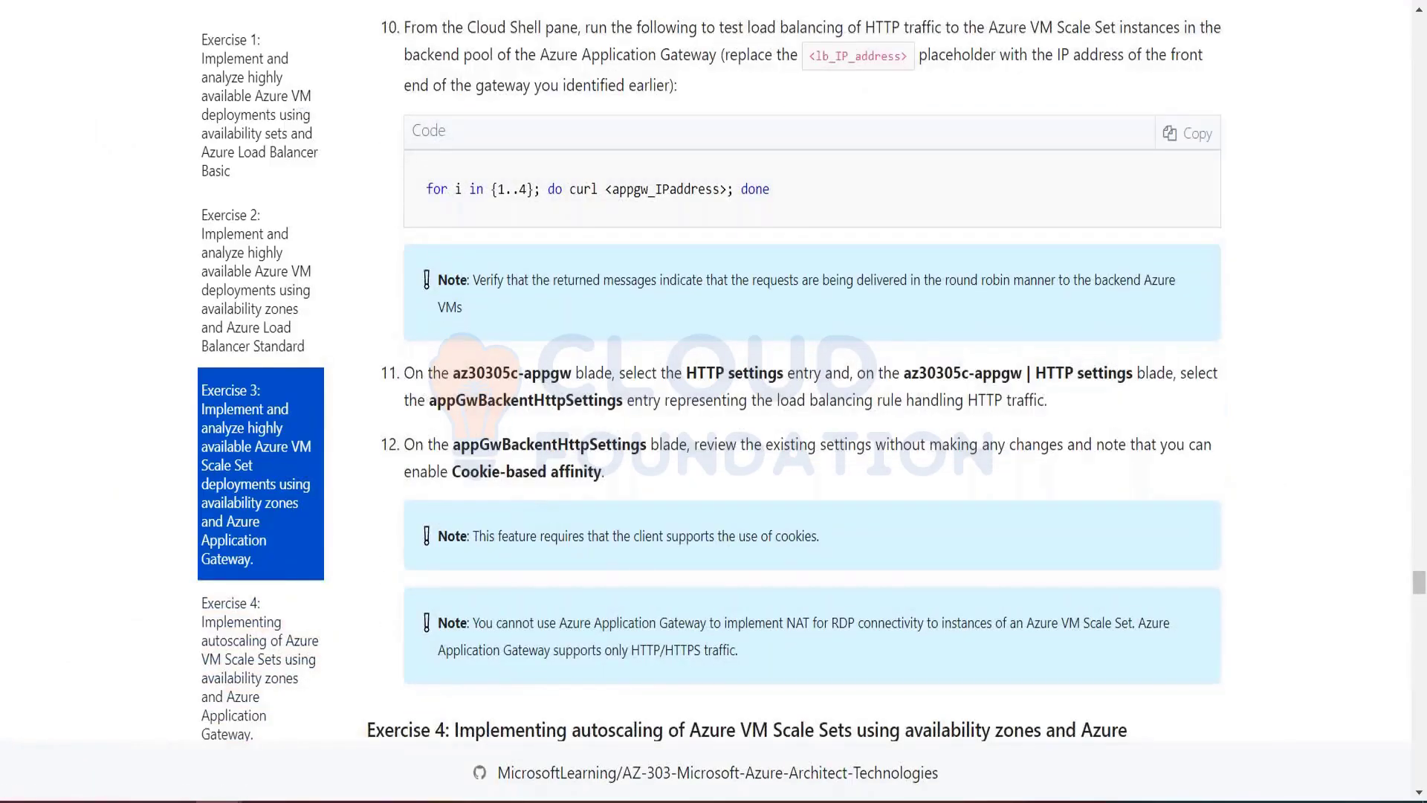